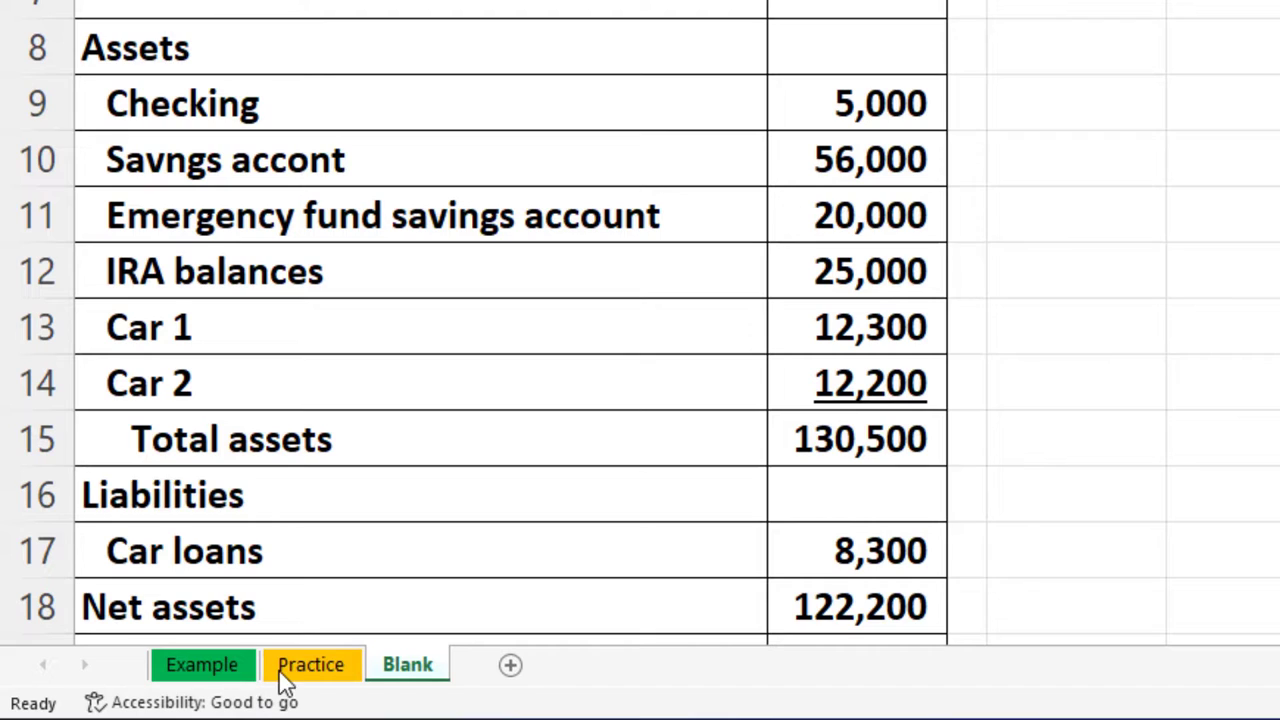
# Step: Examine the affordable mortgage payment, home purchase price and monthly income statement sections on the Example sheet
pyautogui.click(205, 666)
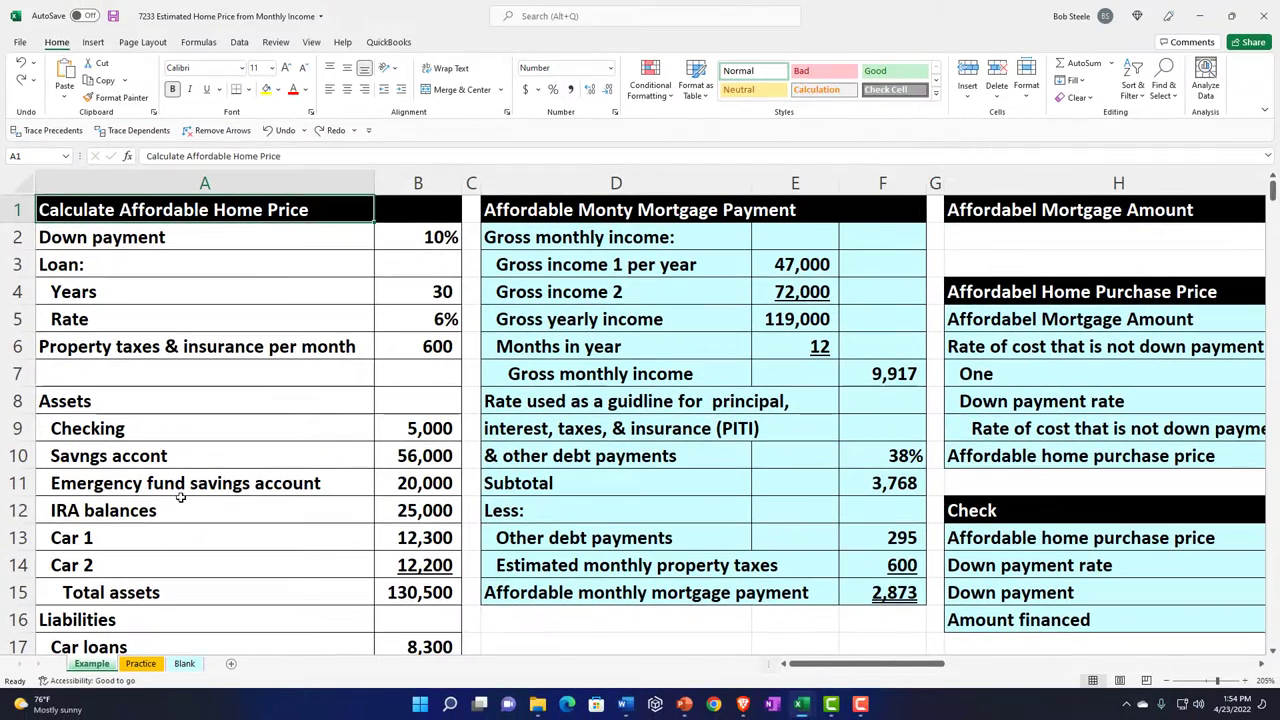
pyautogui.click(181, 497)
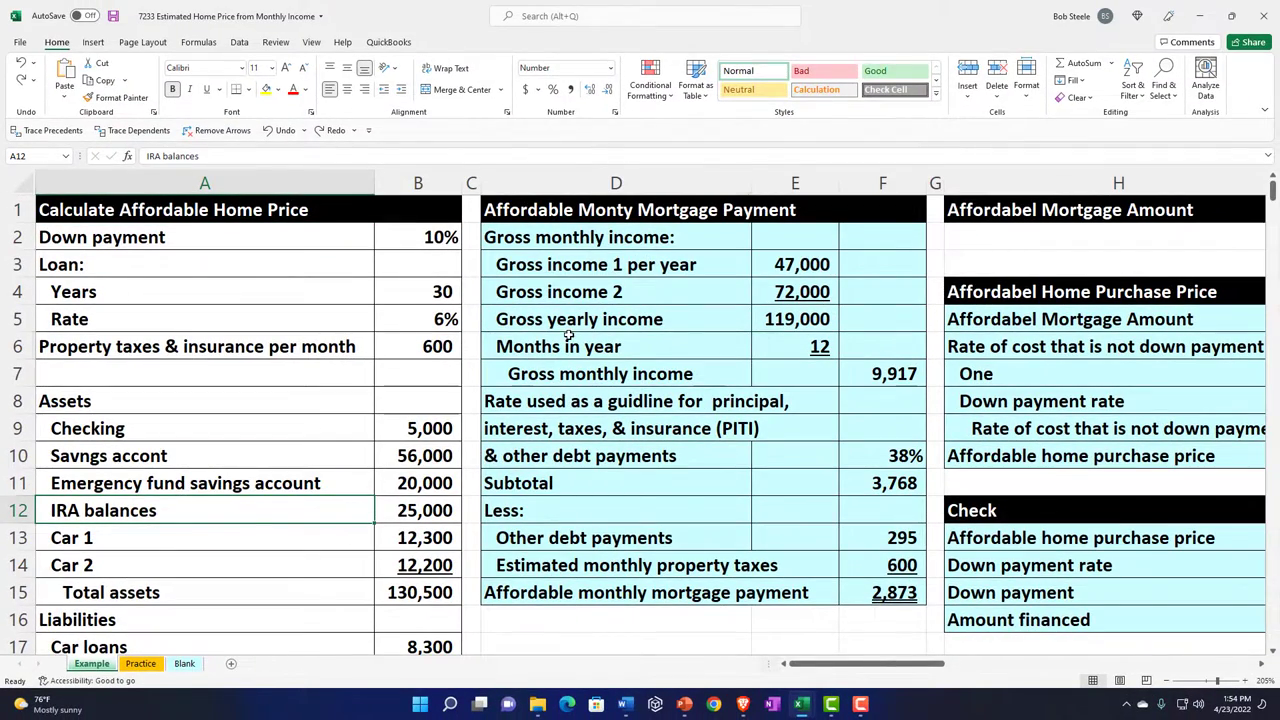
pyautogui.click(638, 349)
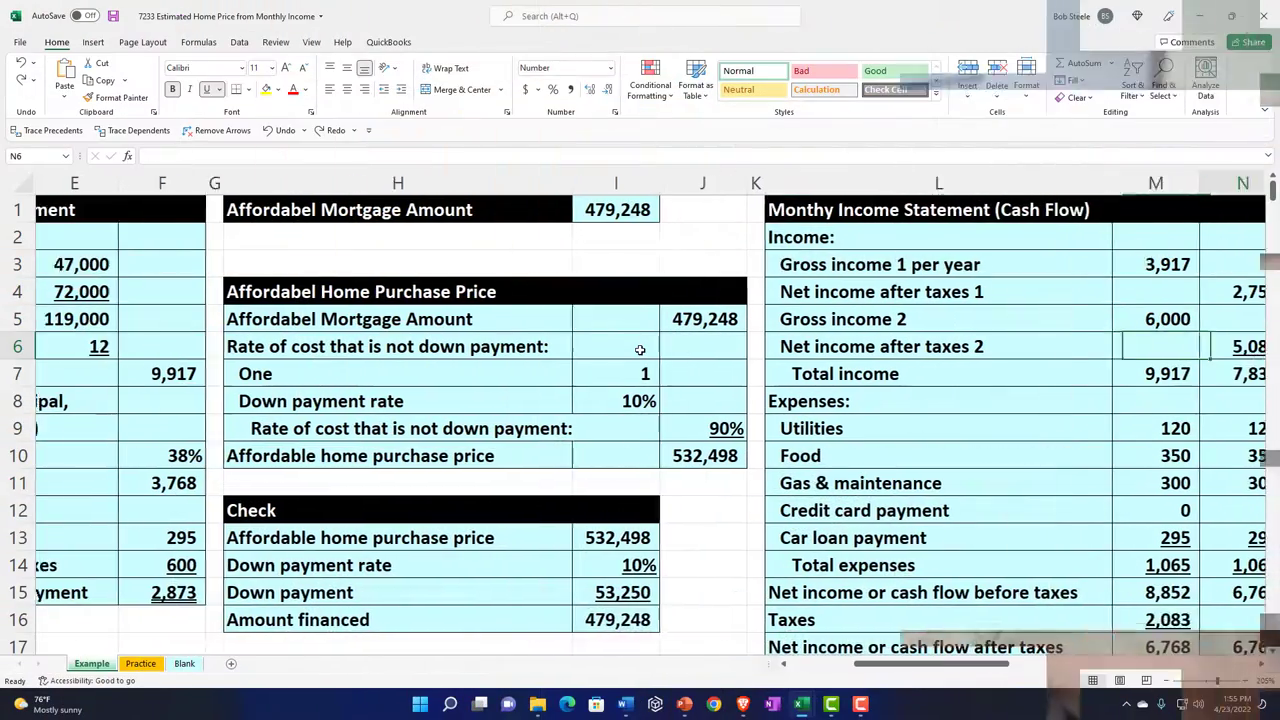
pyautogui.hscroll(2, 640, 349)
pyautogui.hscroll(4, 640, 349)
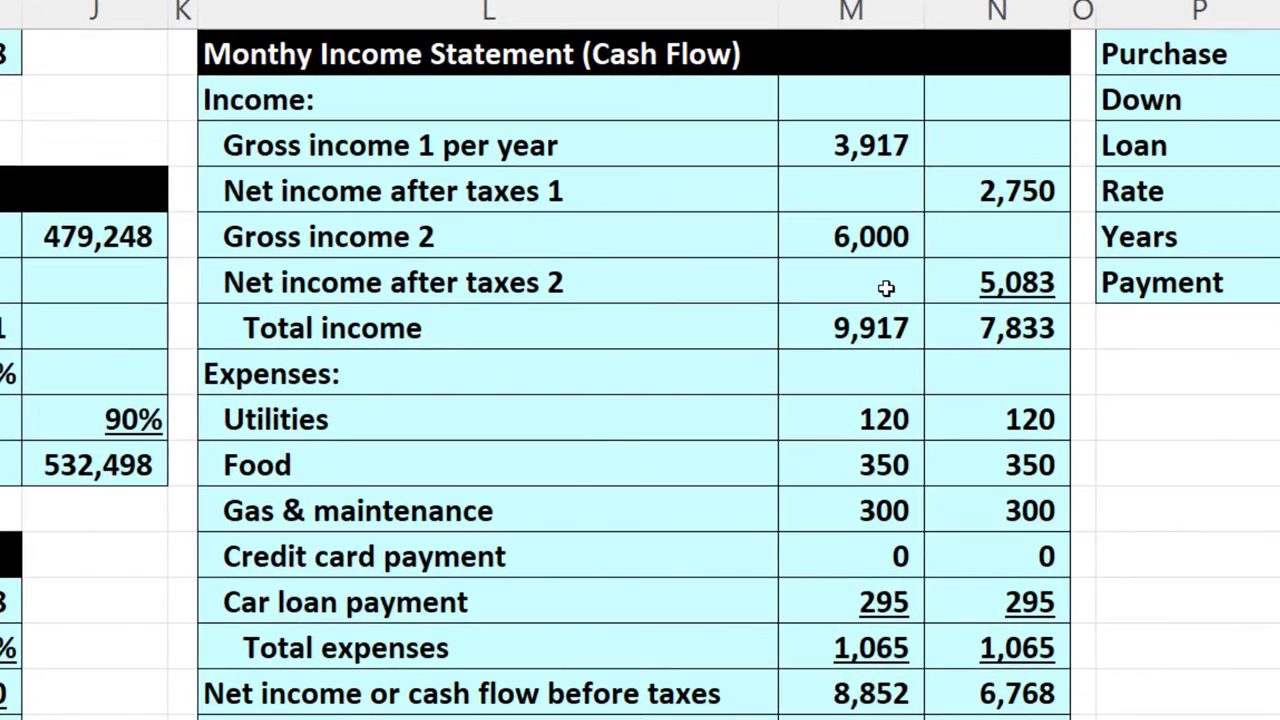
pyautogui.click(546, 60)
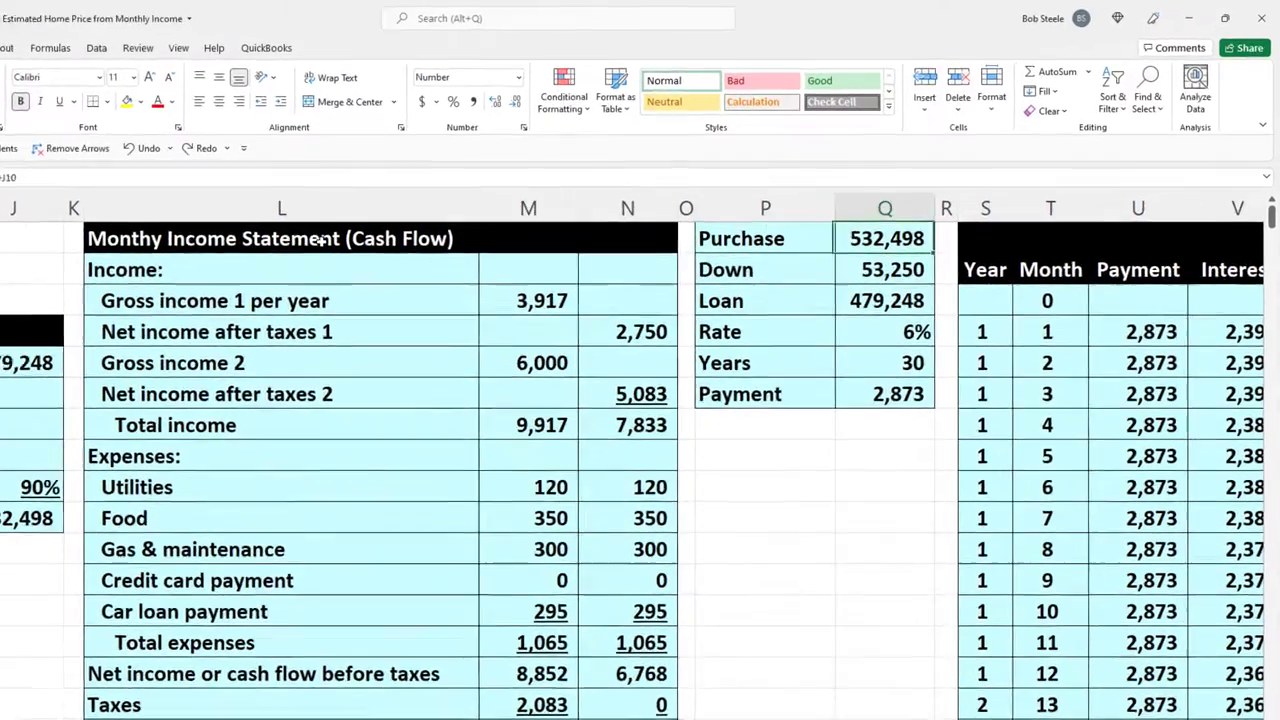
# Step: Look over the loan summary and the monthly and yearly amortization tables on the Example sheet
pyautogui.press('Right')
pyautogui.press('Right')
pyautogui.press('Right')
pyautogui.press('Right')
pyautogui.press('Right')
pyautogui.press('Right')
pyautogui.press('Right')
pyautogui.press('Right')
pyautogui.press('Right')
pyautogui.press('Right')
pyautogui.press('Right')
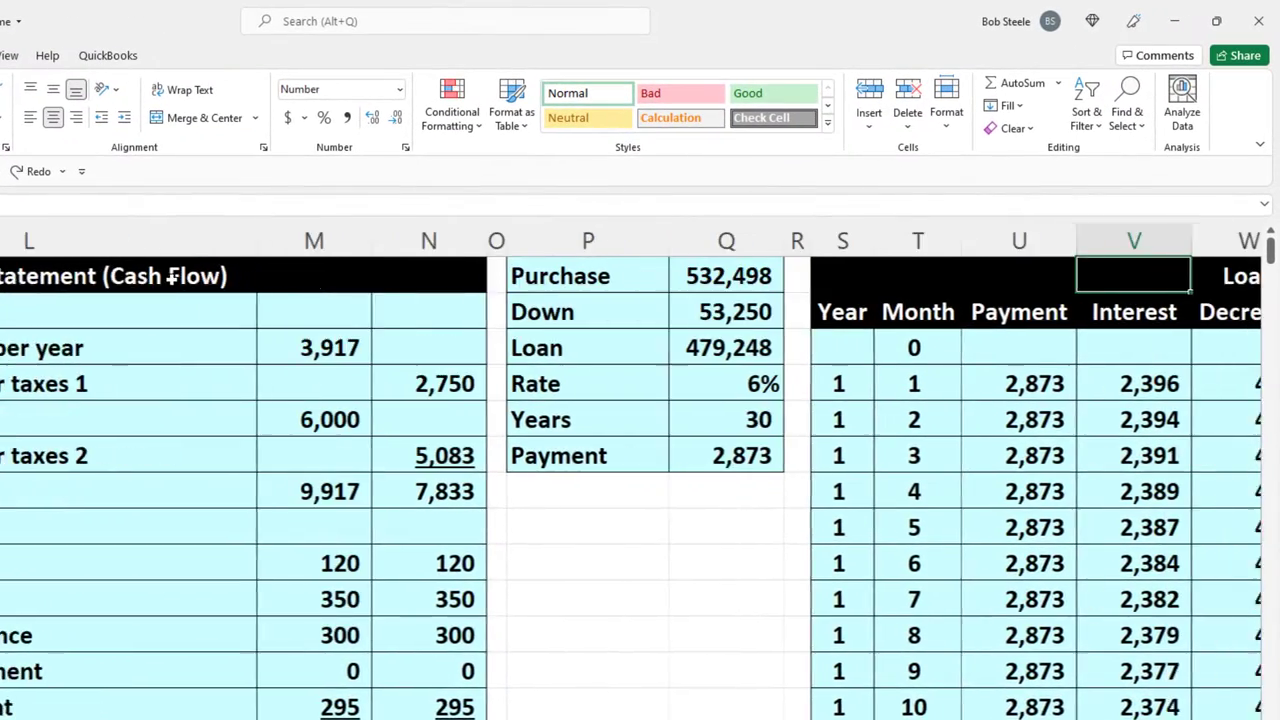
pyautogui.press('Right')
pyautogui.press('Right')
pyautogui.press('Right')
pyautogui.press('Right')
pyautogui.press('Right')
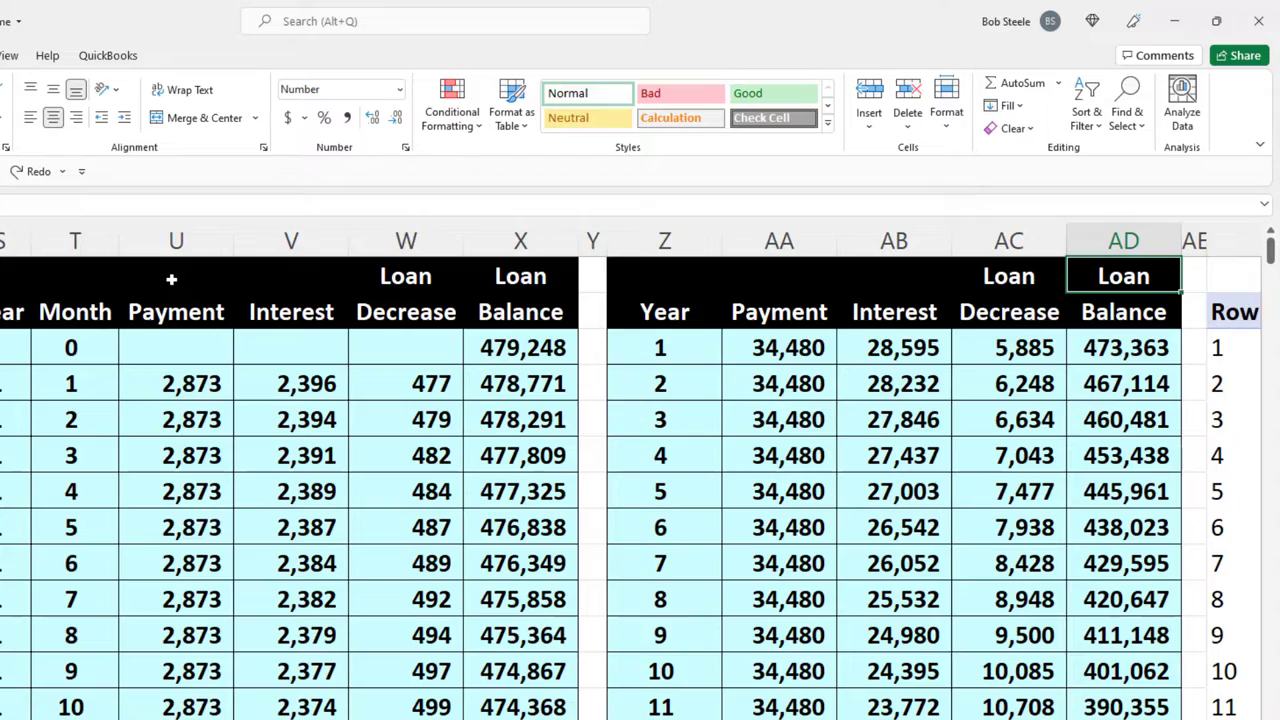
pyautogui.press('Left')
pyautogui.press('Left')
pyautogui.press('Left')
pyautogui.press('Left')
pyautogui.press('Left')
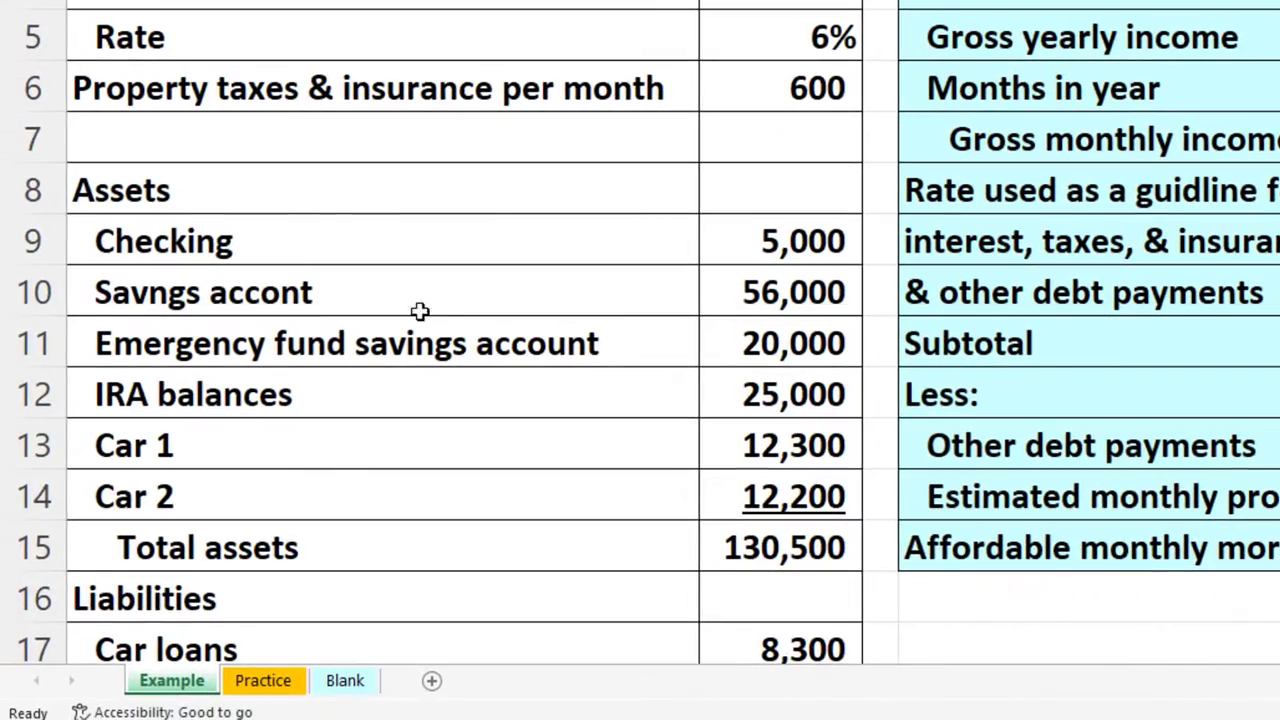
# Step: Look at the preformatted Practice sheet and examine the data set in columns A and B of the Blank sheet
pyautogui.click(264, 688)
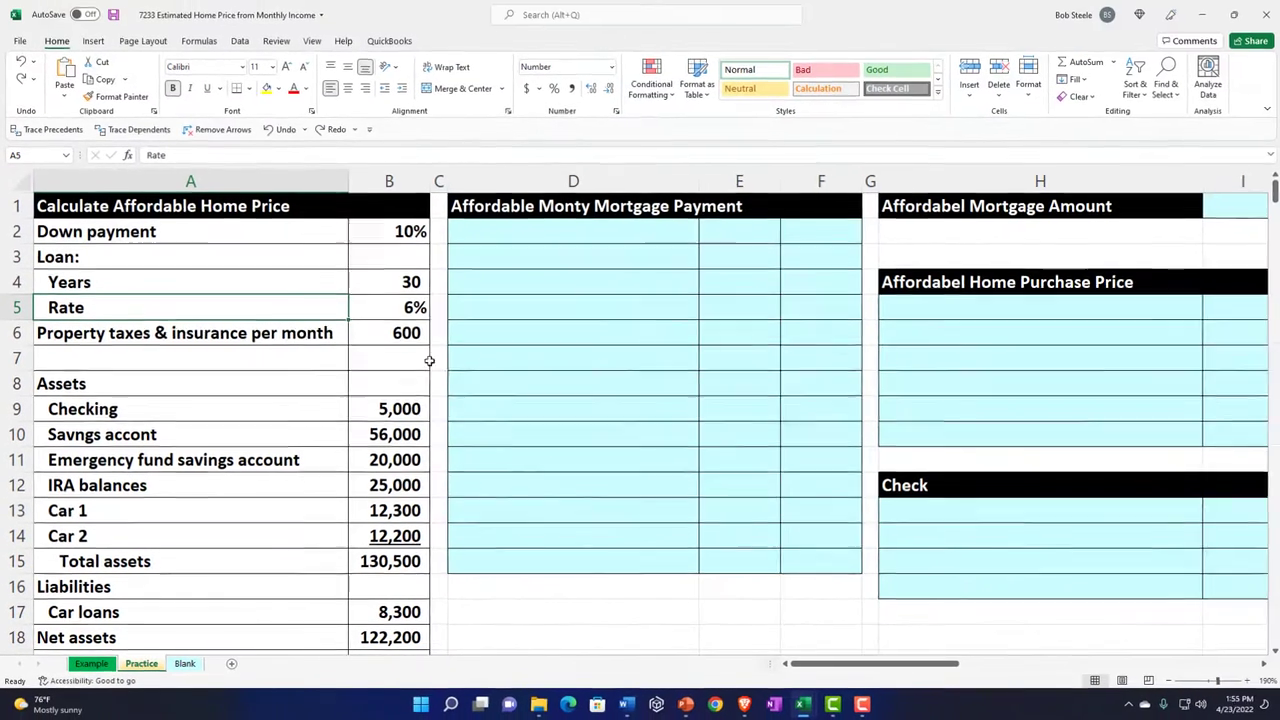
pyautogui.click(478, 298)
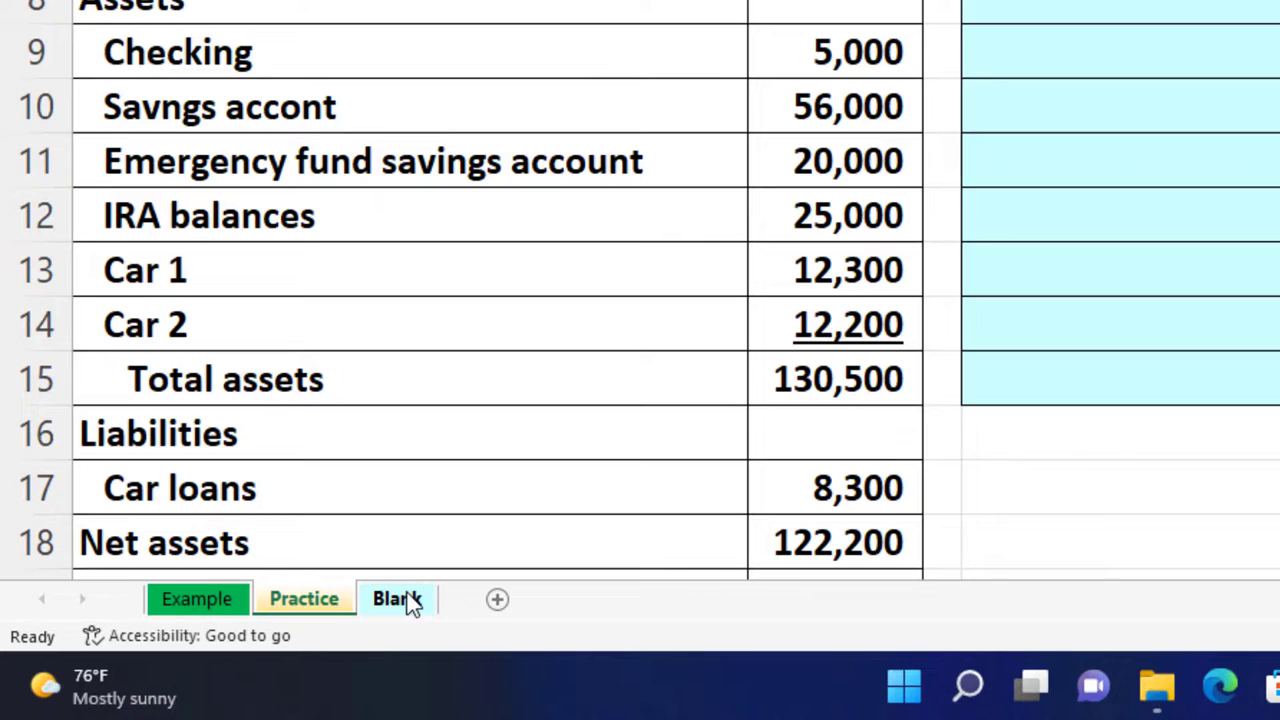
pyautogui.click(397, 599)
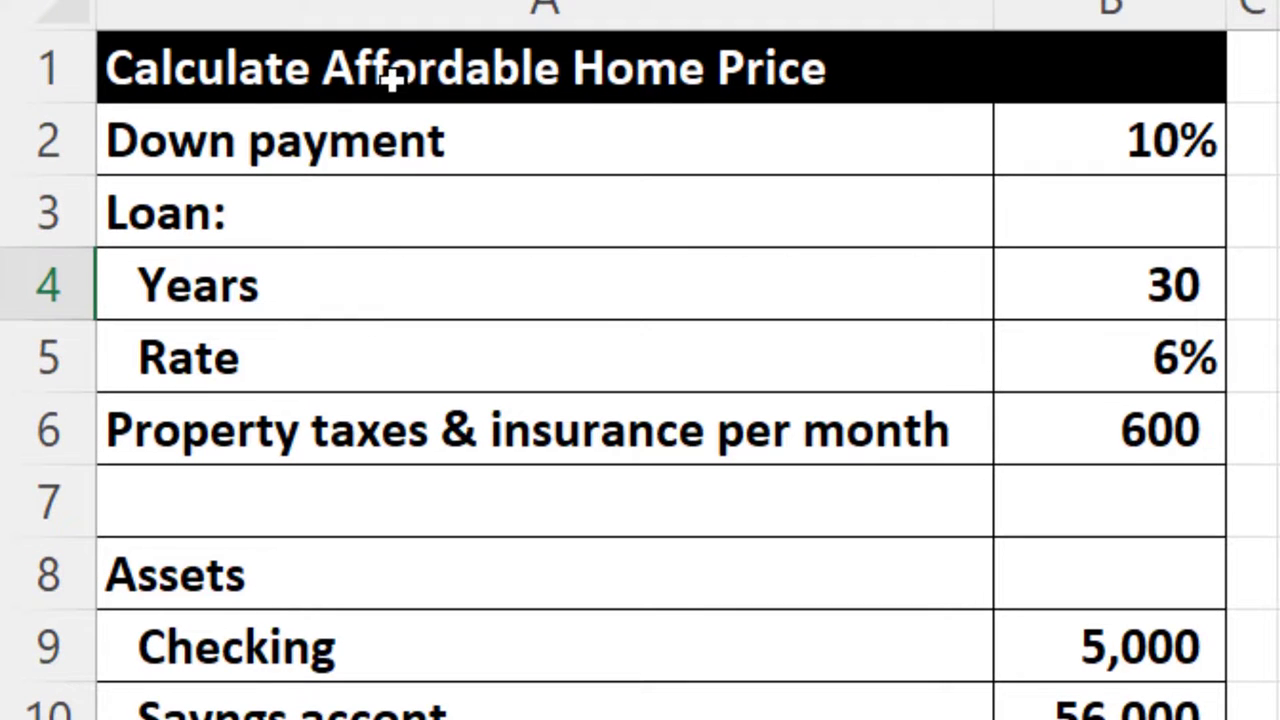
pyautogui.moveTo(392, 78)
pyautogui.mouseDown()
pyautogui.moveTo(400, 719)
pyautogui.moveTo(1110, 719)
pyautogui.mouseUp()
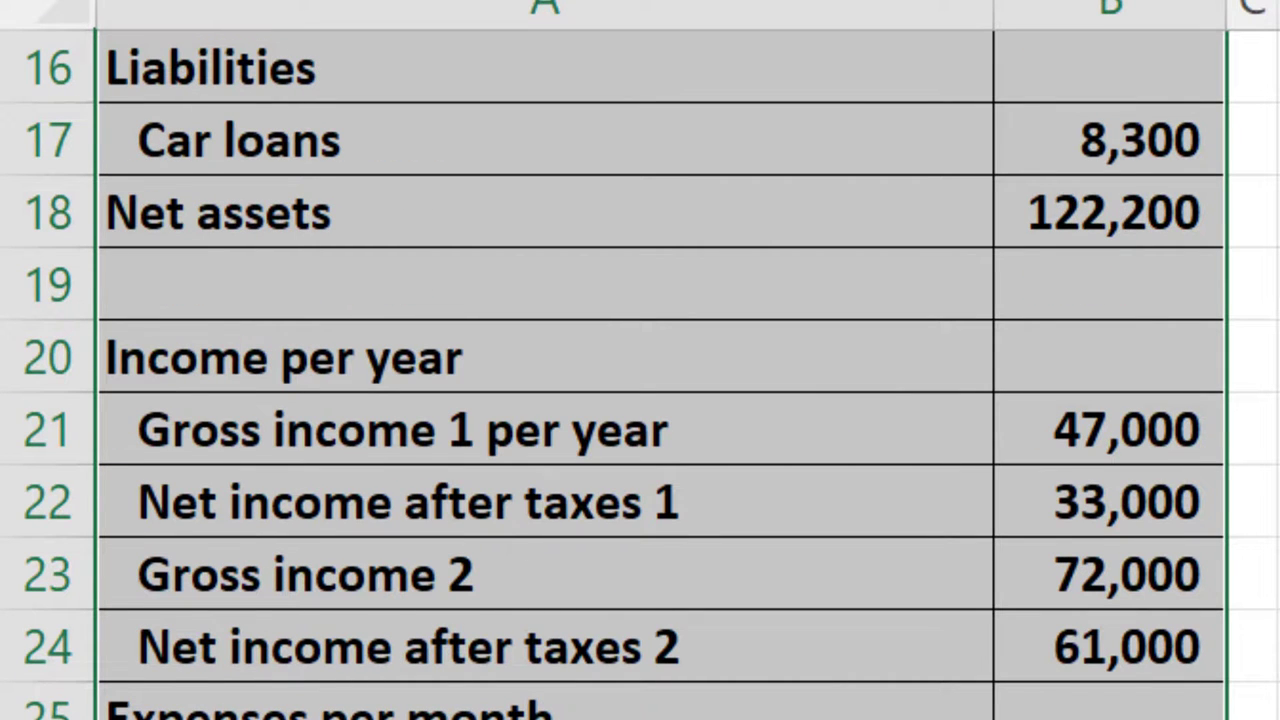
pyautogui.scroll(5, 640, 370)
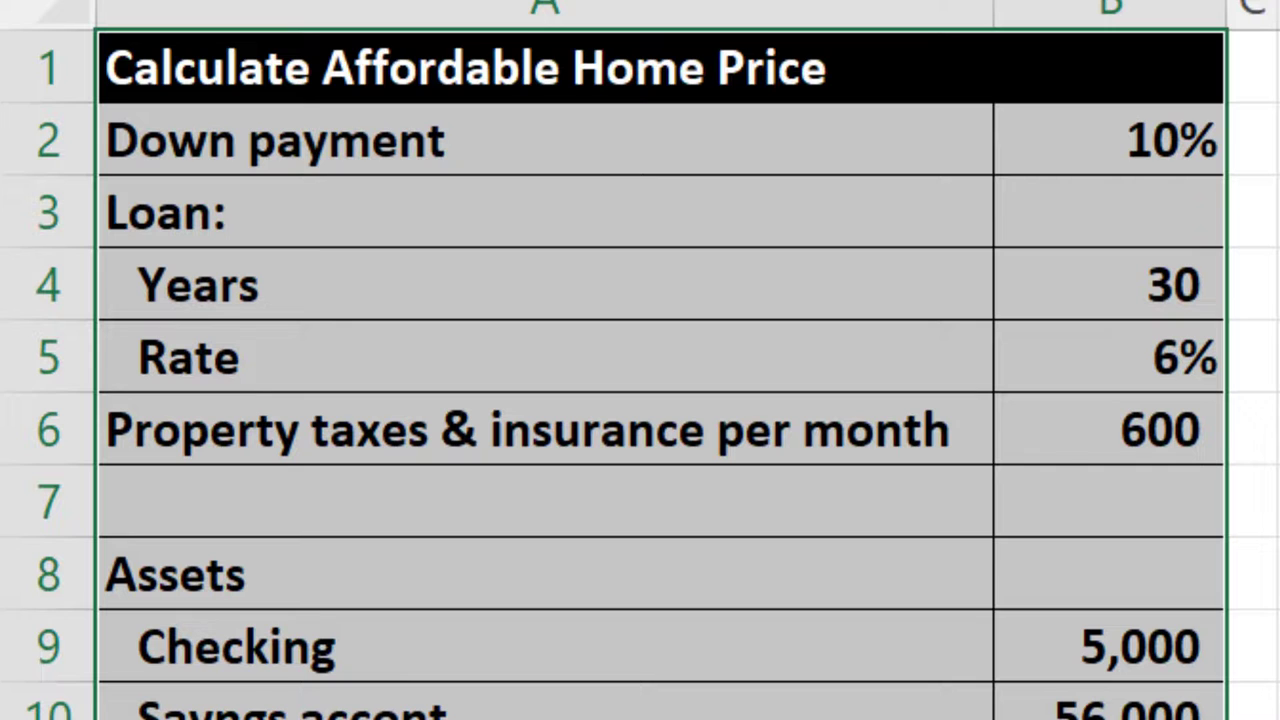
pyautogui.click(400, 719)
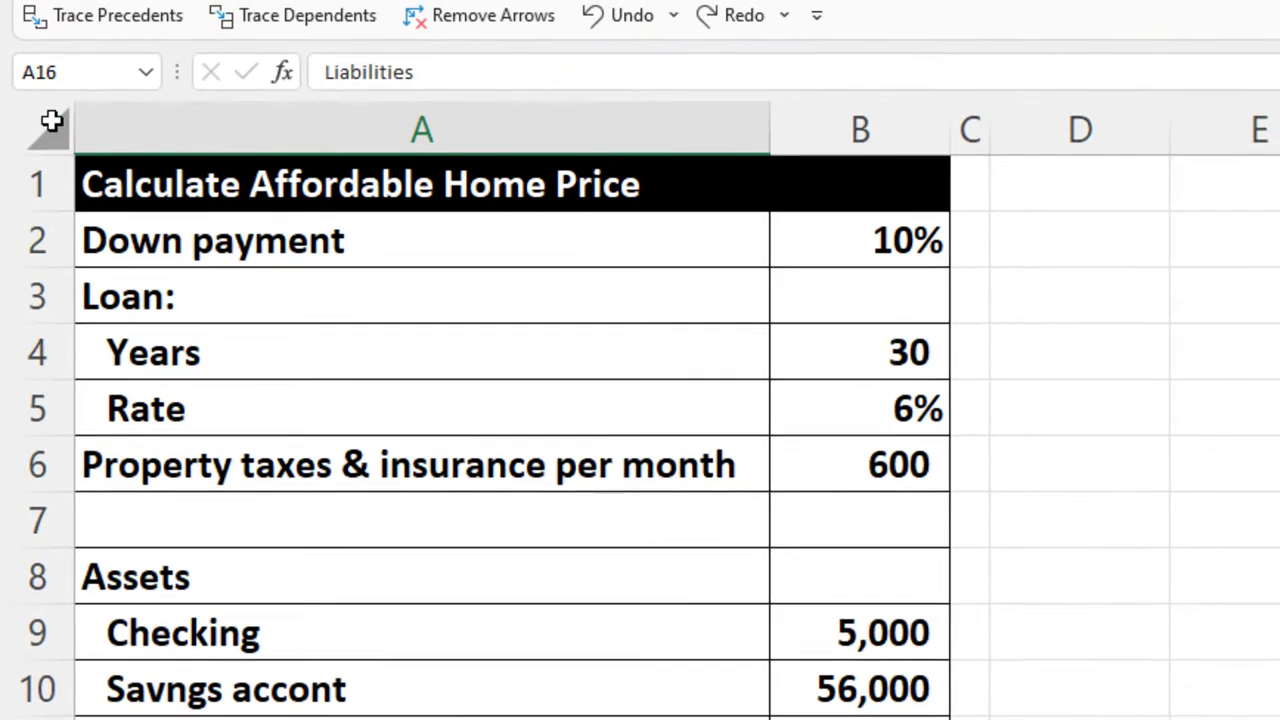
# Step: Try a Currency format for the whole Blank sheet with red bracketed negatives, no symbol and zero decimal places
pyautogui.click(52, 121)
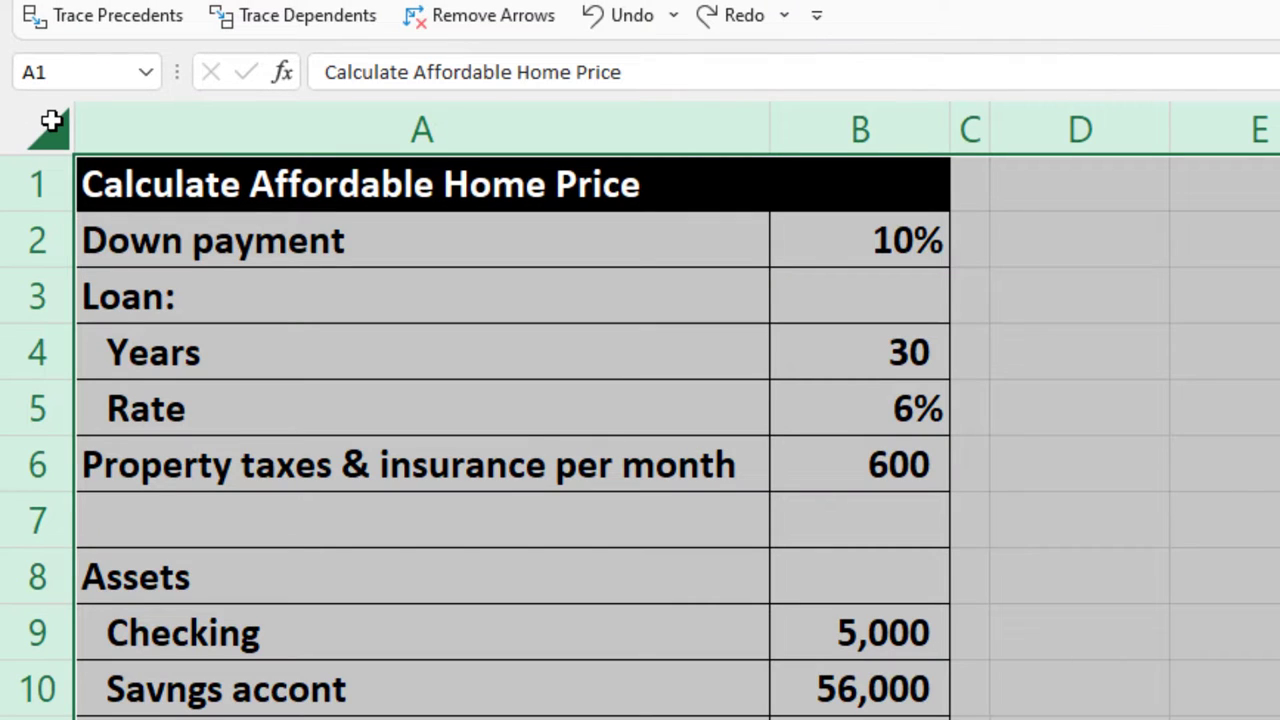
pyautogui.rightClick(1238, 420)
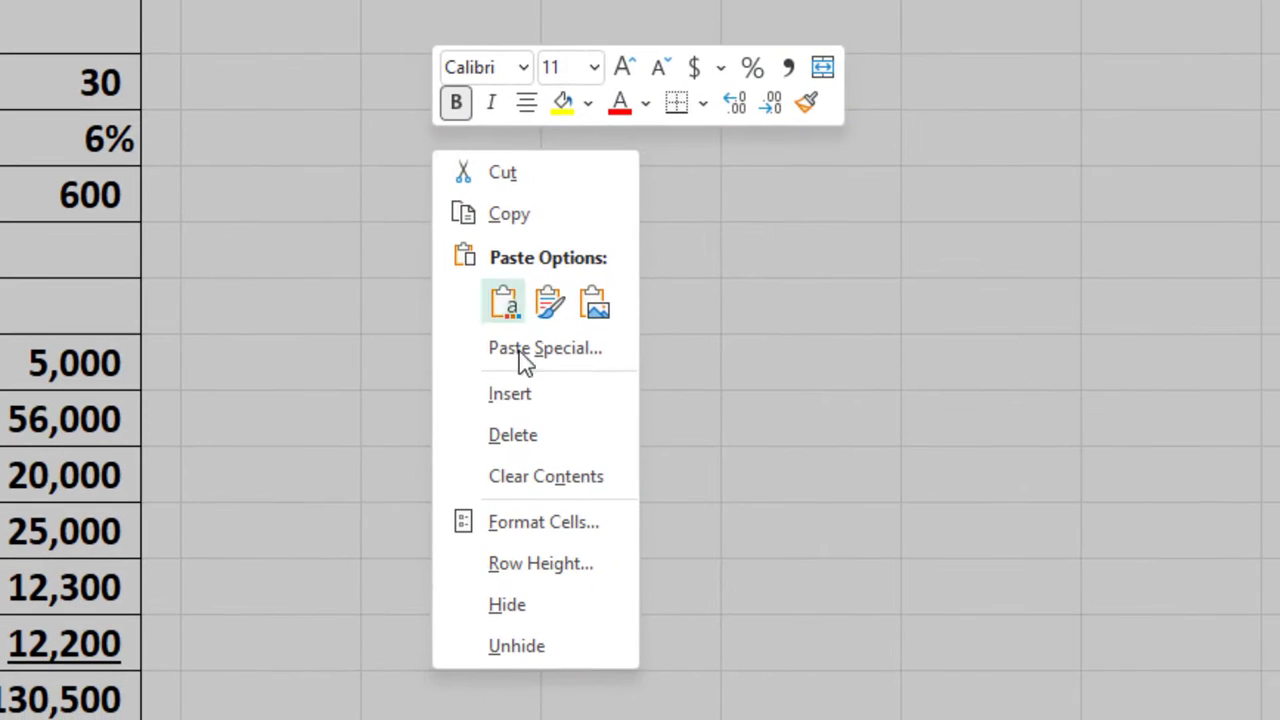
pyautogui.click(547, 520)
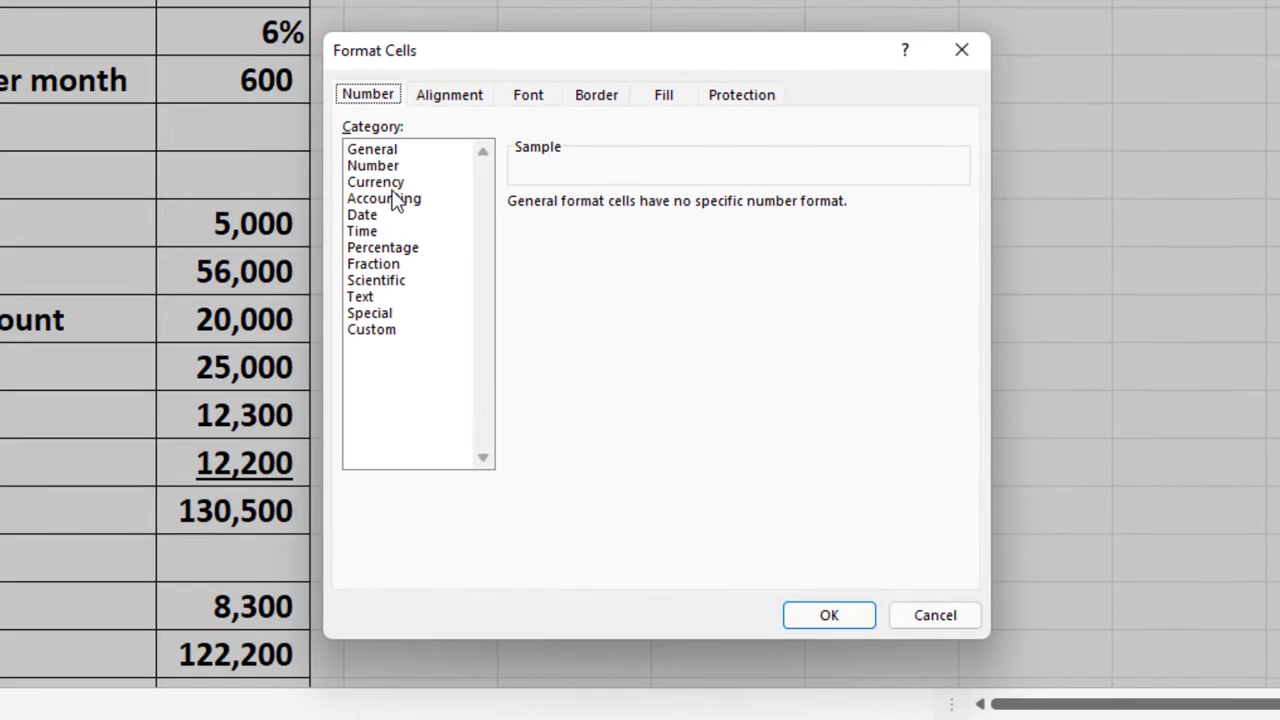
pyautogui.click(388, 183)
pyautogui.click(552, 335)
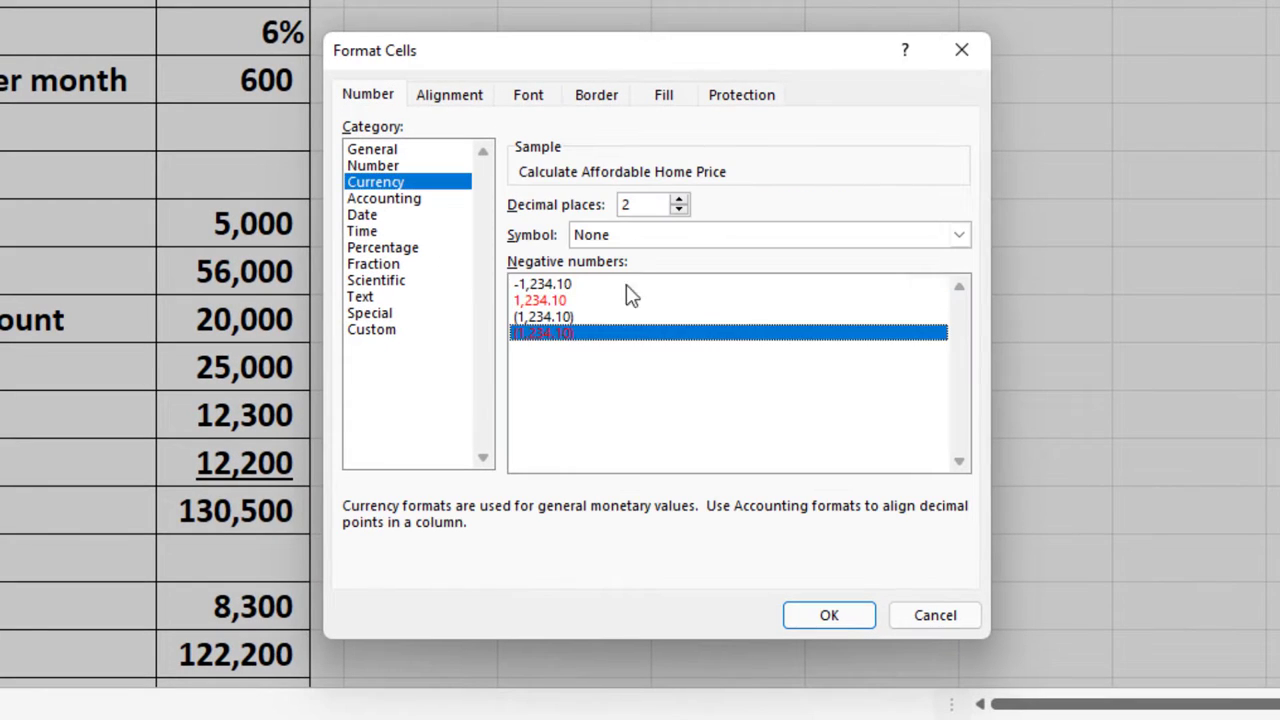
pyautogui.click(665, 240)
pyautogui.click(665, 258)
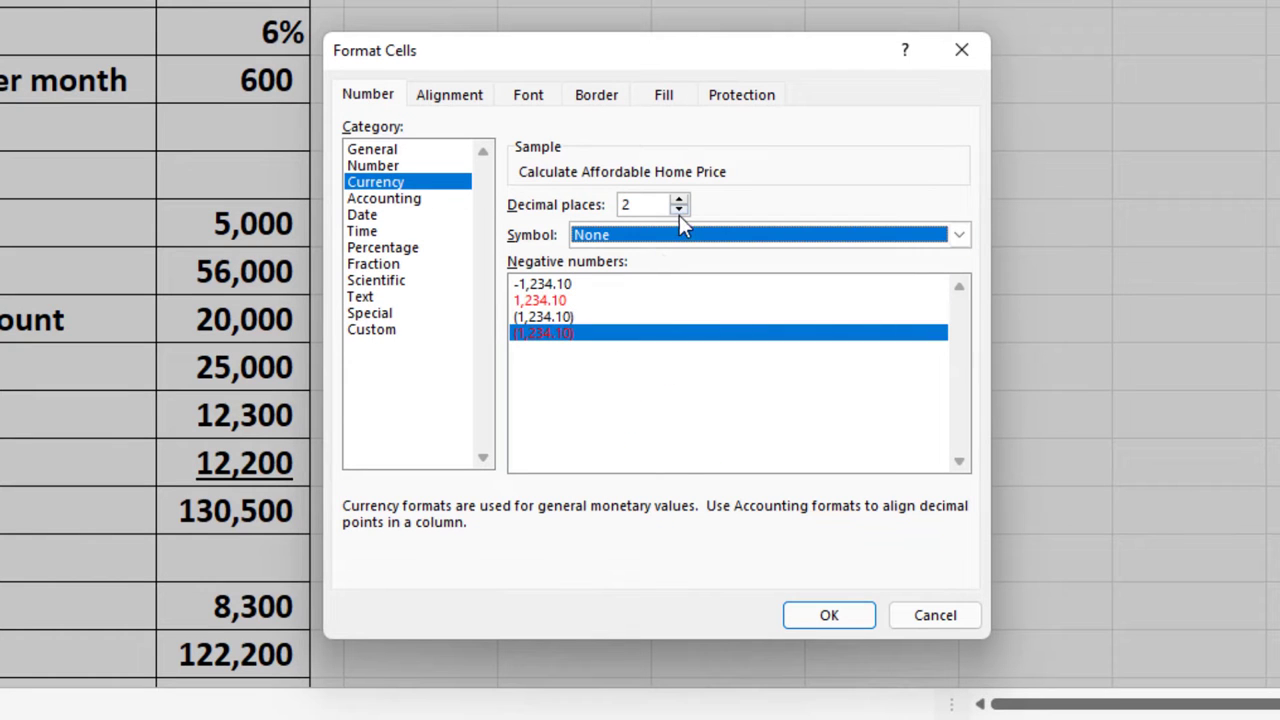
pyautogui.click(679, 210)
pyautogui.moveTo(712, 60); pyautogui.dragTo(905, 7)
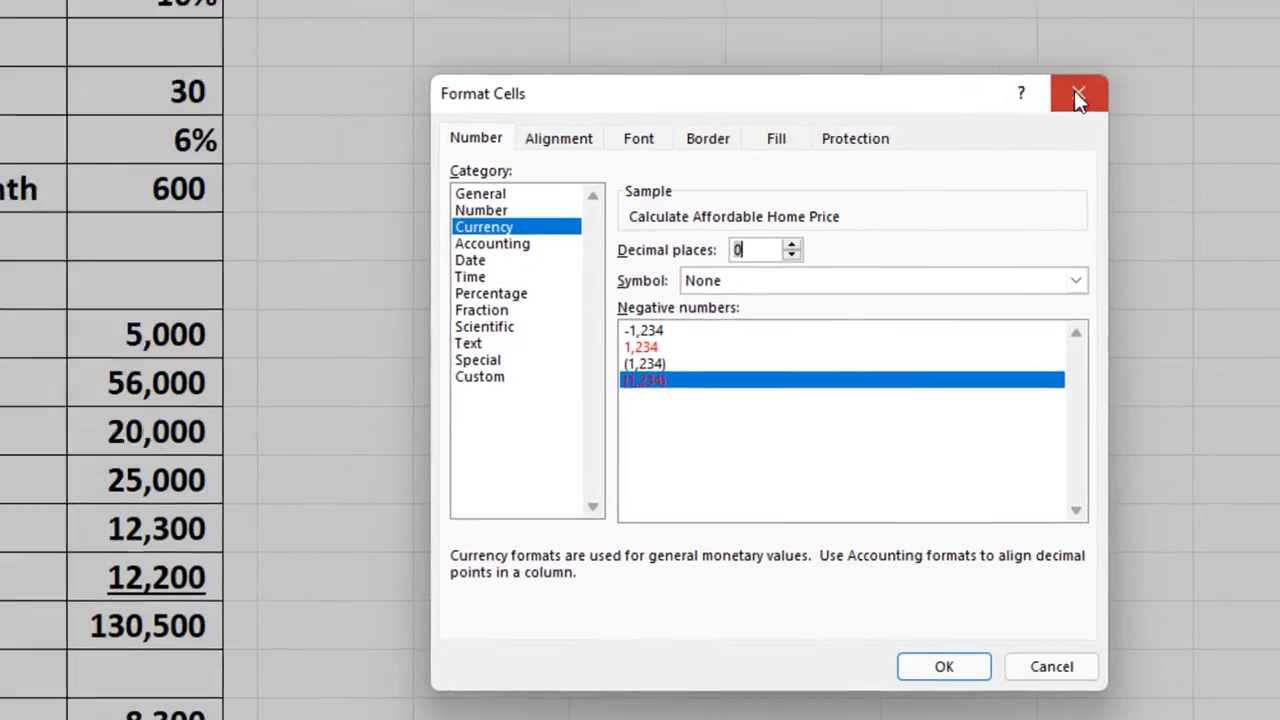
pyautogui.click(1018, 81)
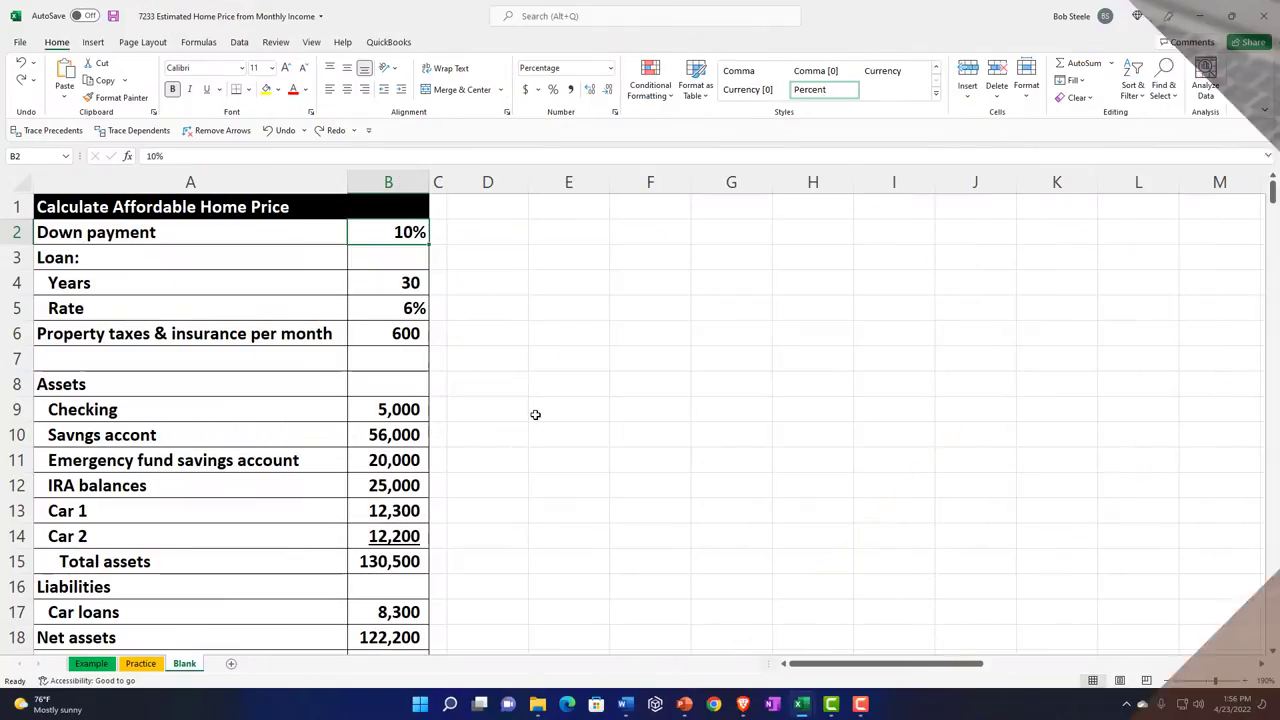
# Step: Review the loan assumptions, property taxes and insurance, and the first asset rows through the emergency fund
pyautogui.press('Down')
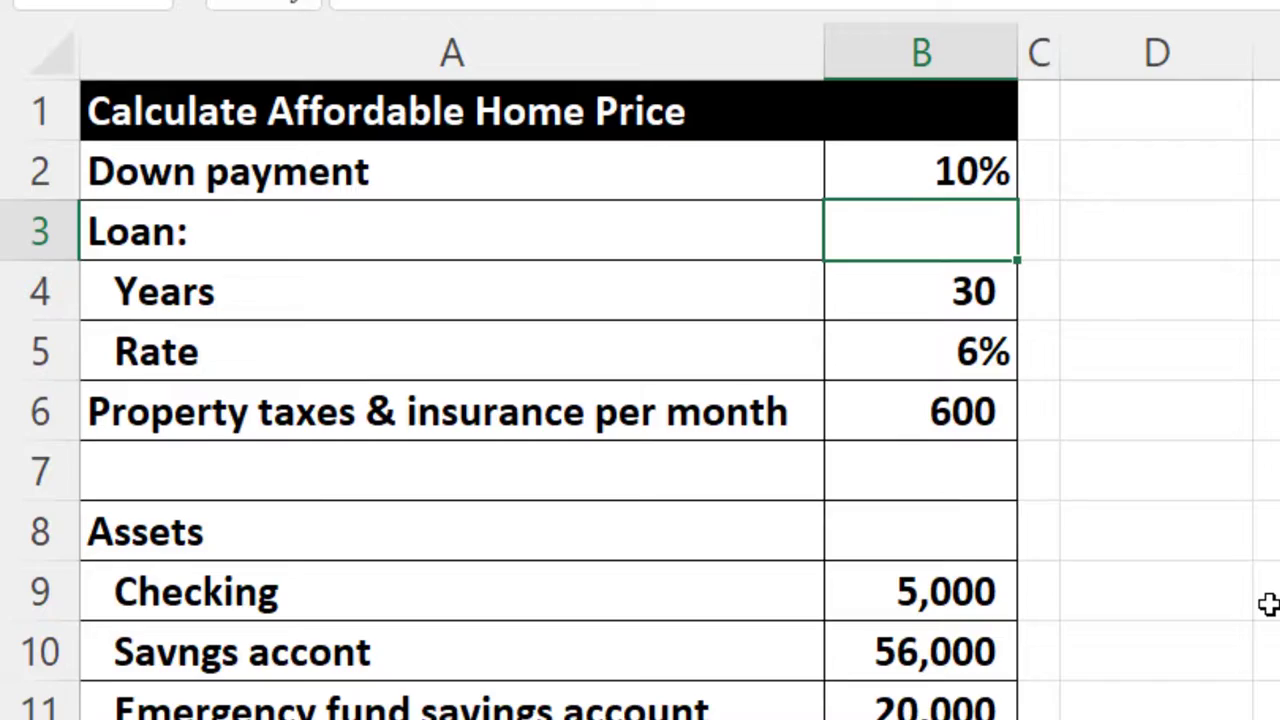
pyautogui.press('Left')
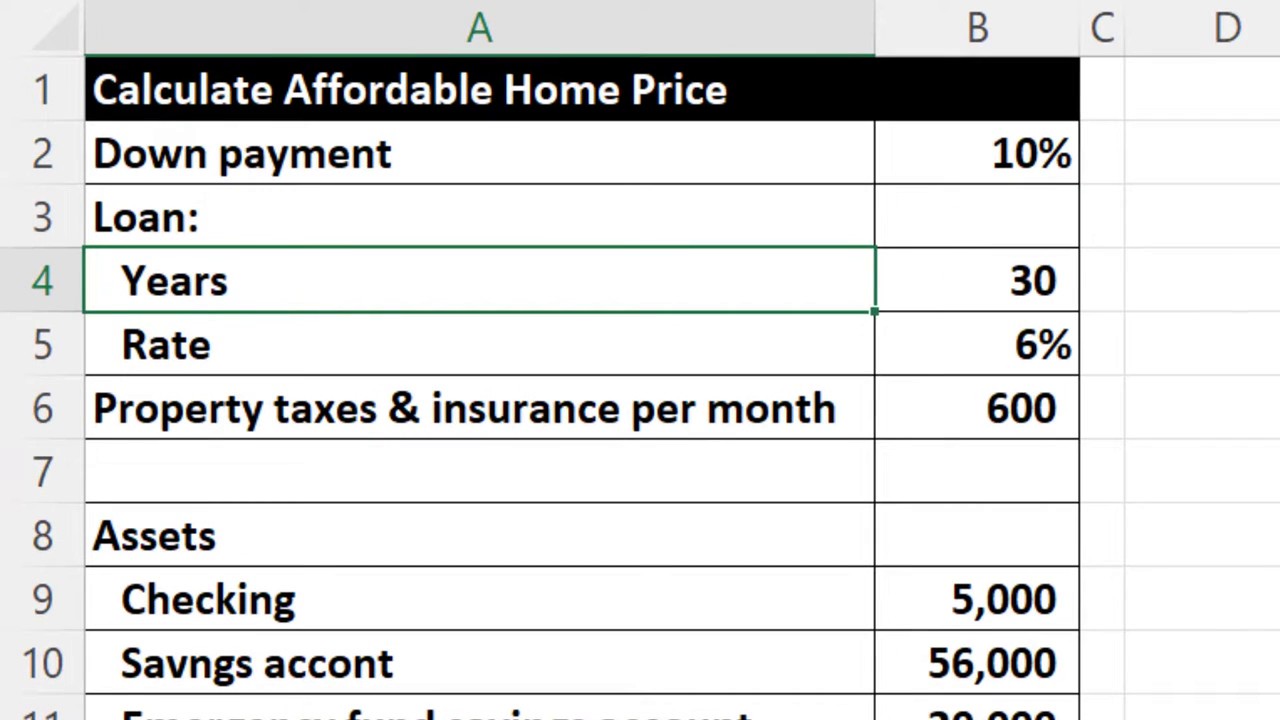
pyautogui.click(480, 344)
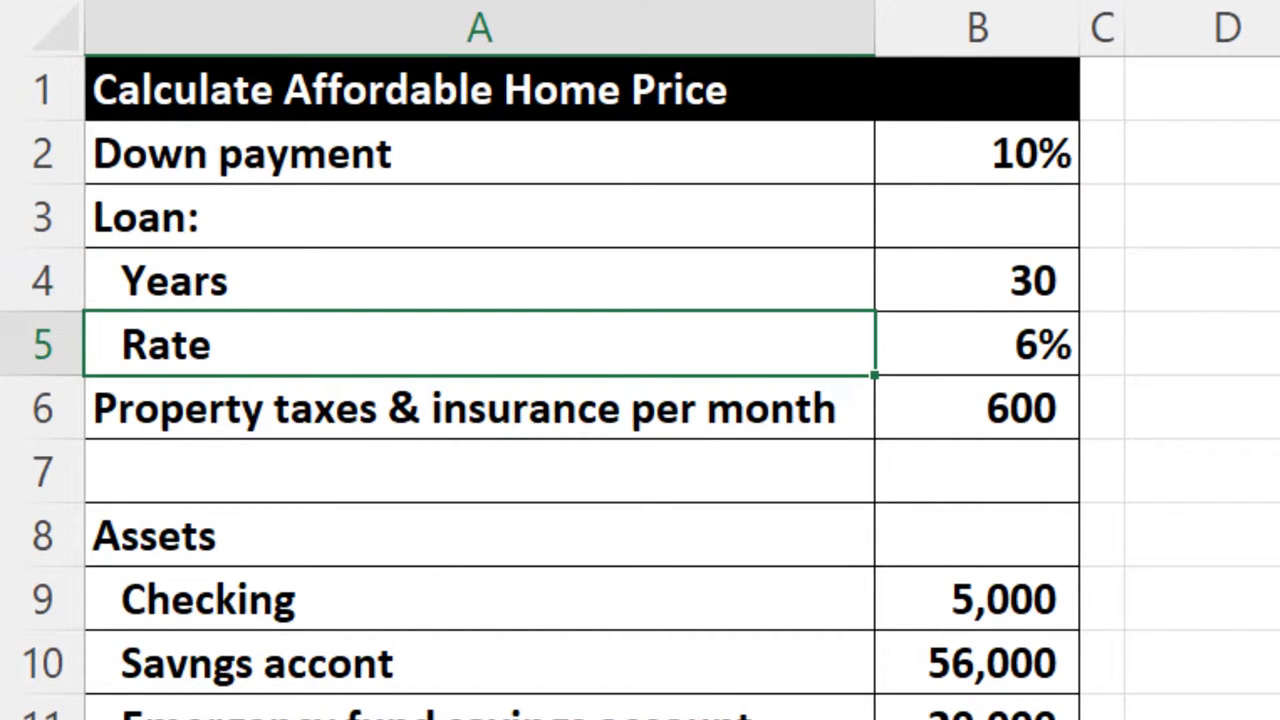
pyautogui.click(480, 408)
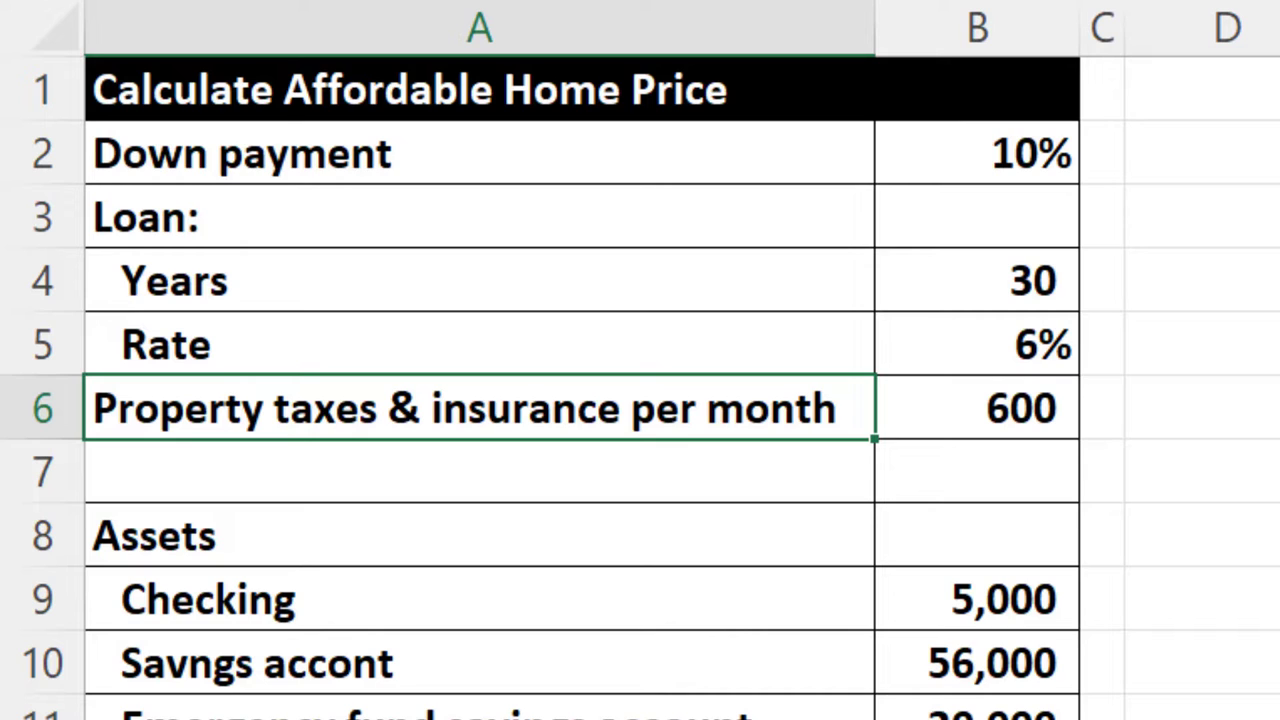
pyautogui.click(480, 470)
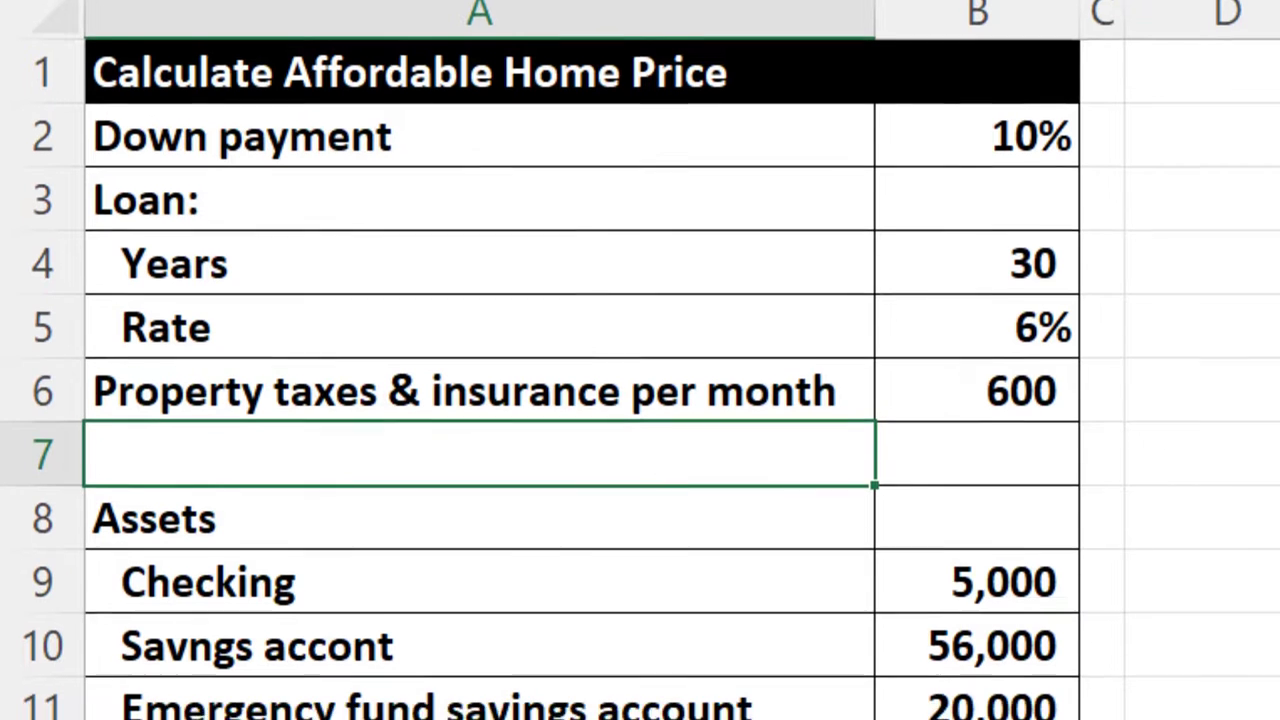
pyautogui.click(480, 535)
pyautogui.click(480, 598)
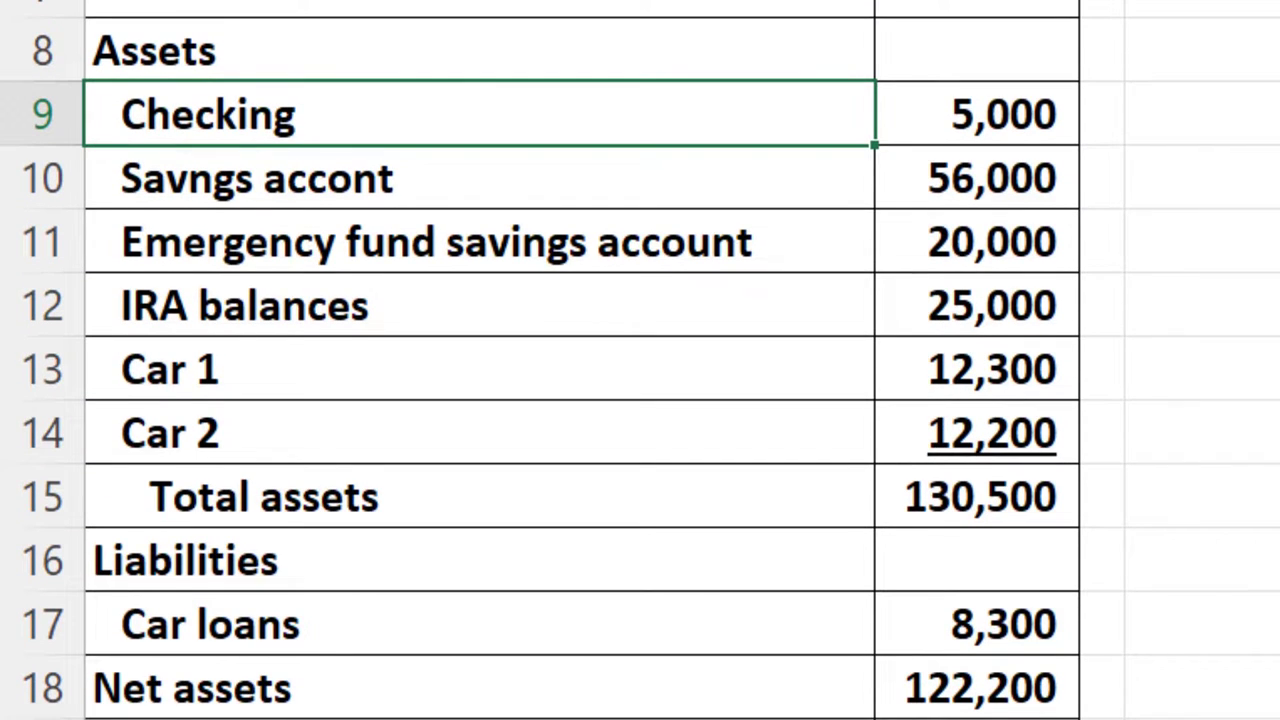
pyautogui.click(480, 177)
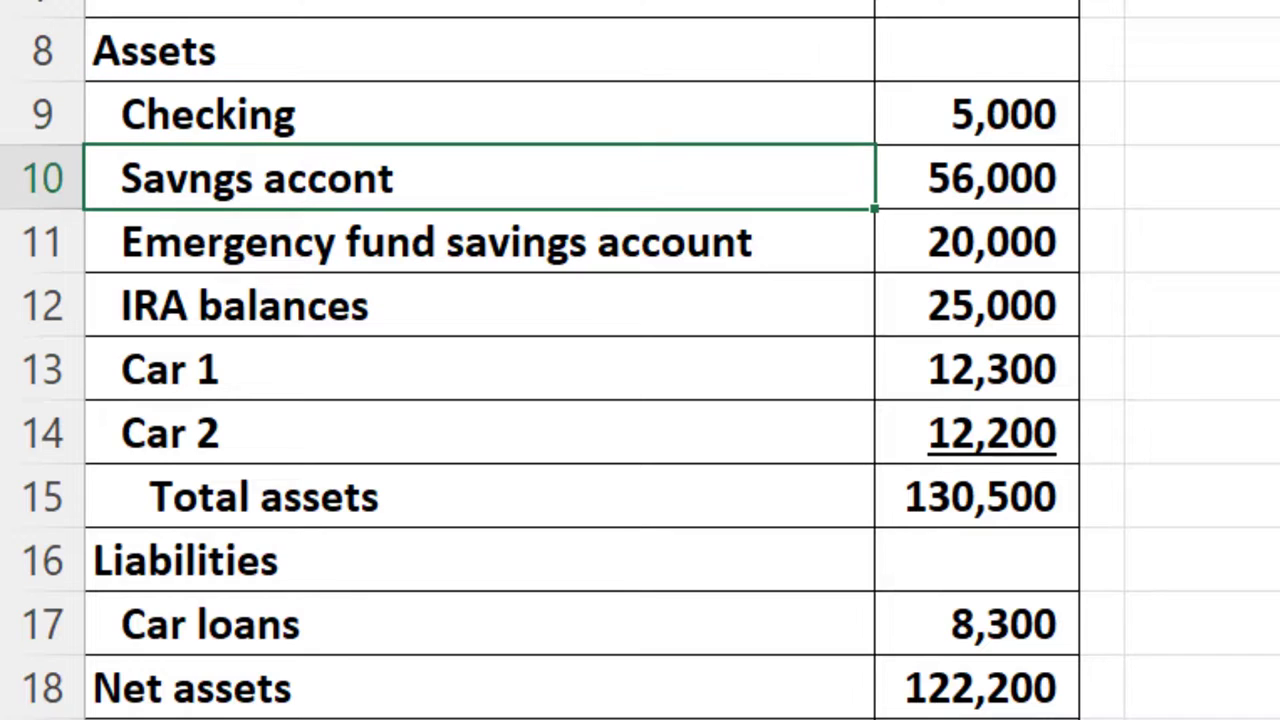
pyautogui.click(480, 241)
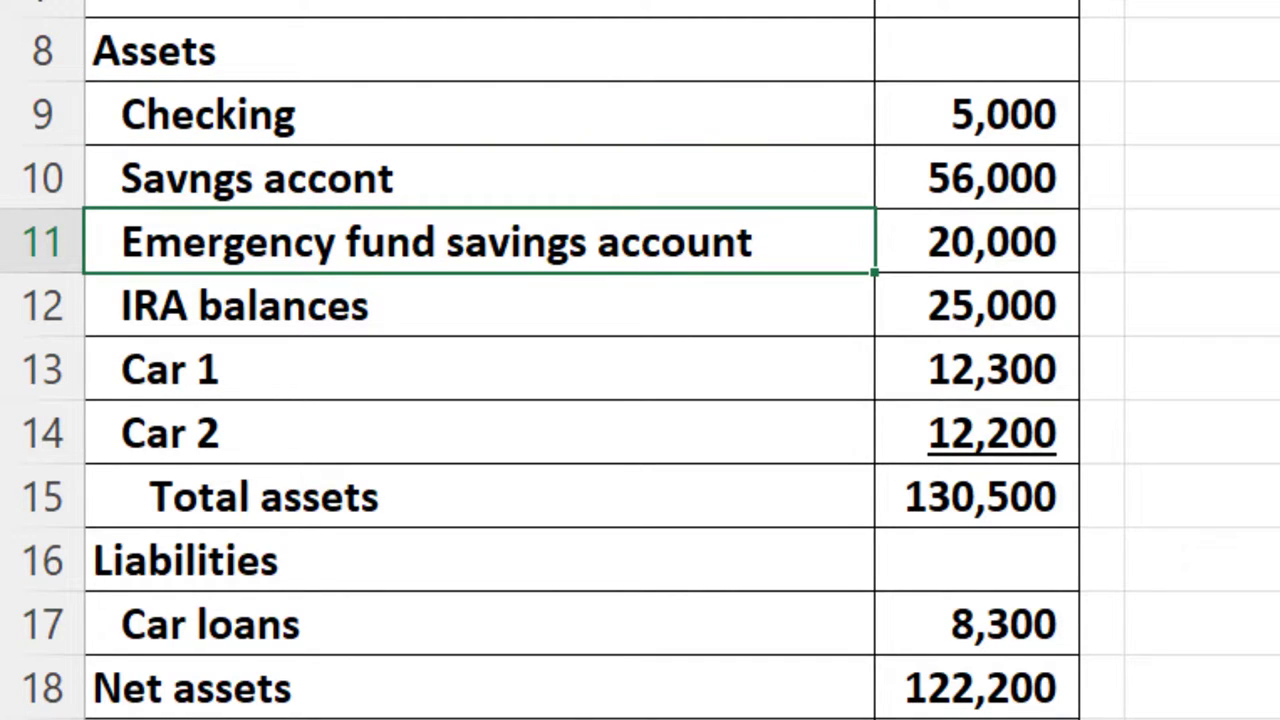
# Step: Correct the misspelled label in cell A10 to "Savings account"
pyautogui.click(480, 177)
pyautogui.write('Savings account')
pyautogui.press('Return')
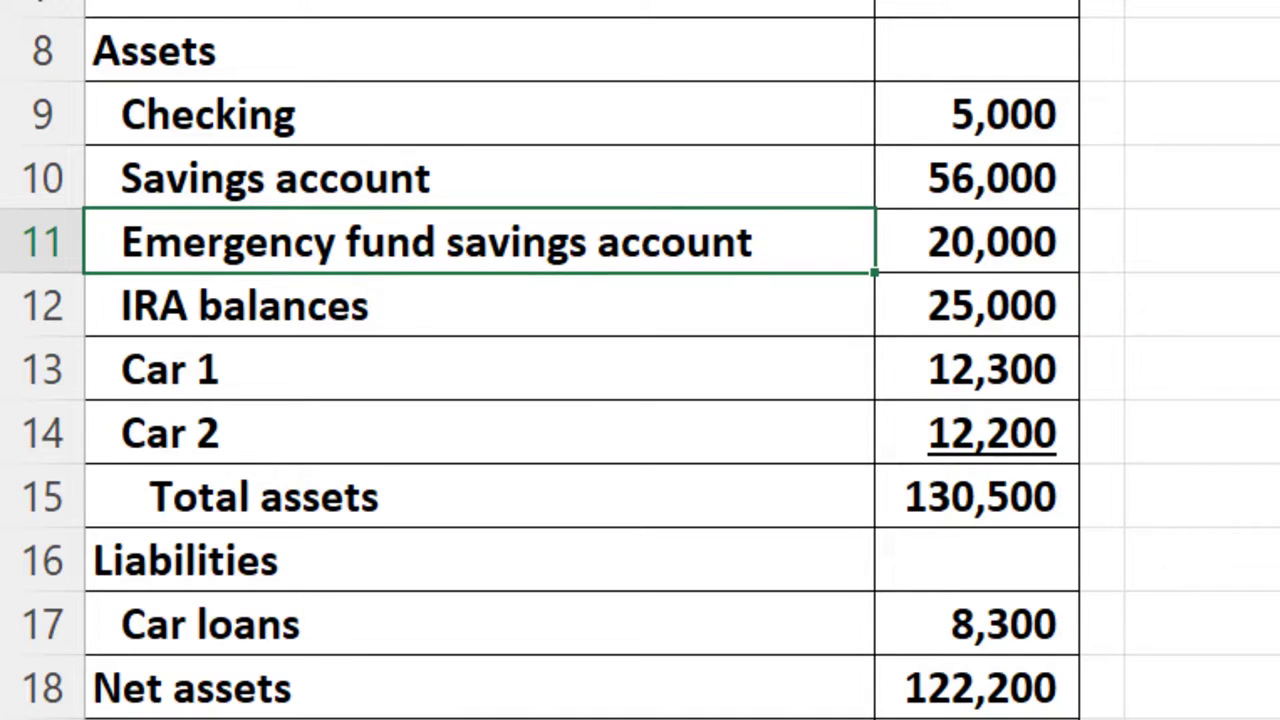
# Step: Review the remaining asset rows from IRA balances to total assets, plus the car loans and net assets
pyautogui.click(480, 305)
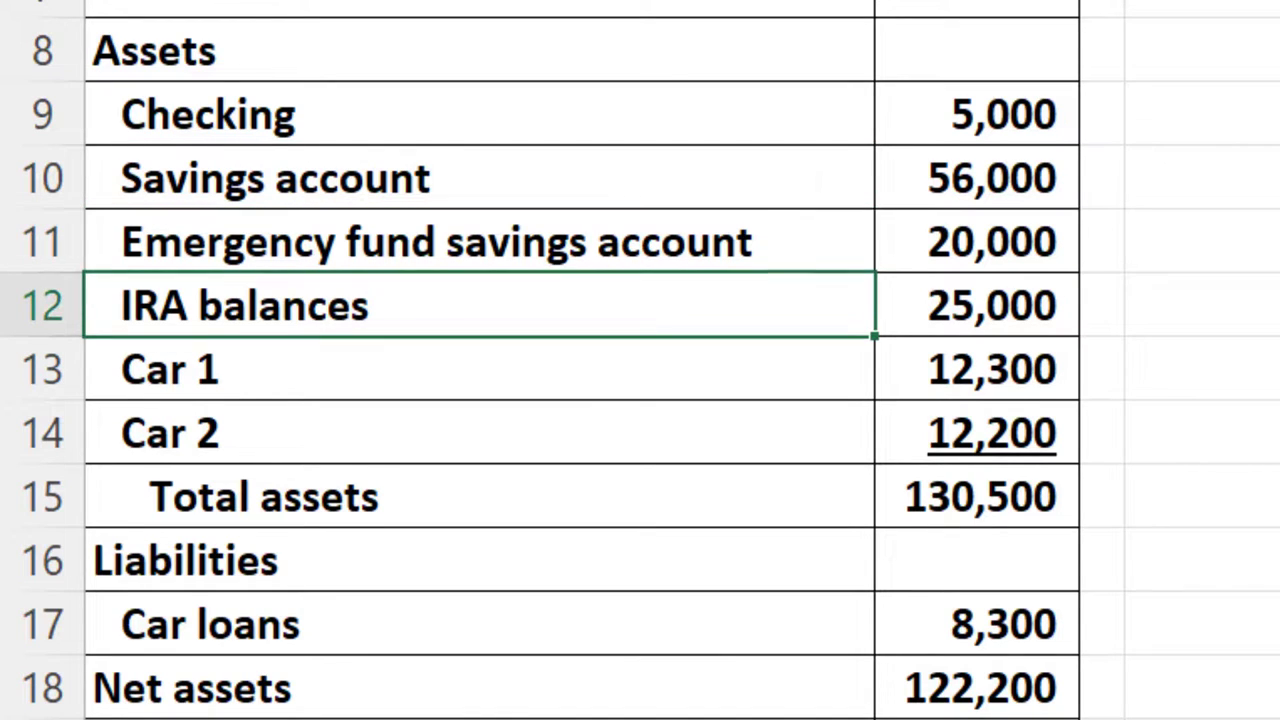
pyautogui.click(480, 369)
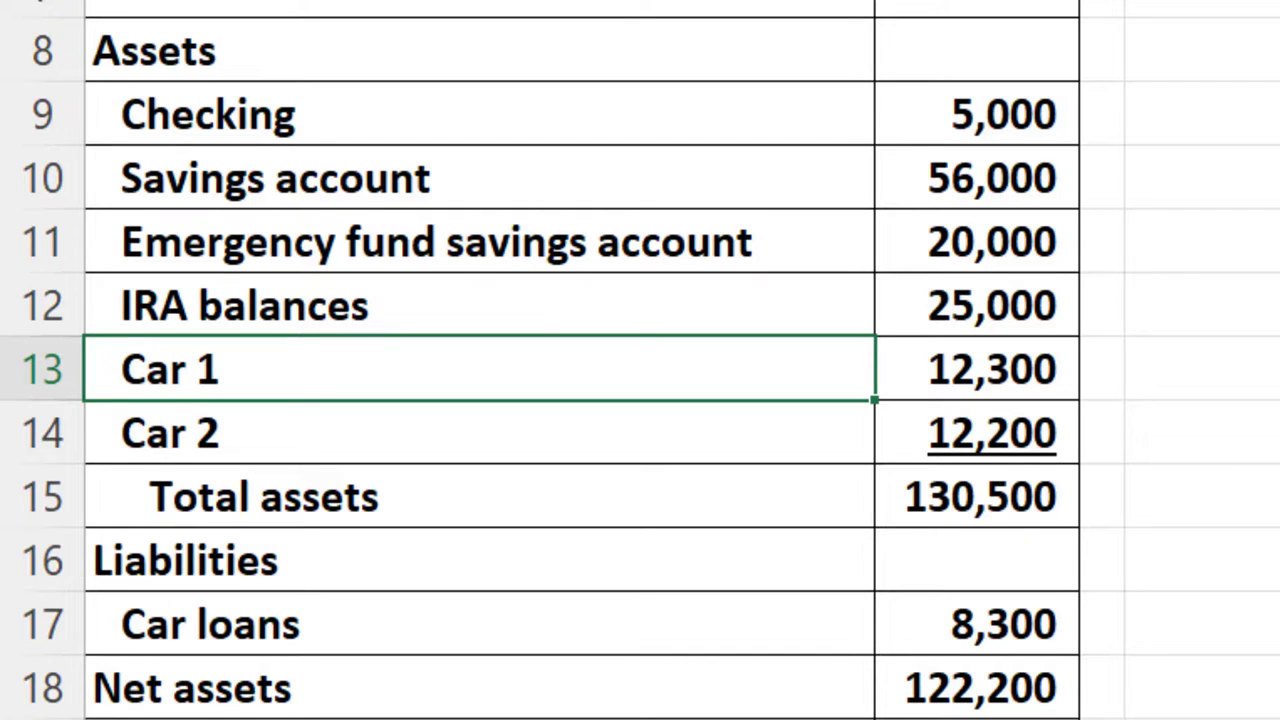
pyautogui.click(480, 433)
pyautogui.click(480, 497)
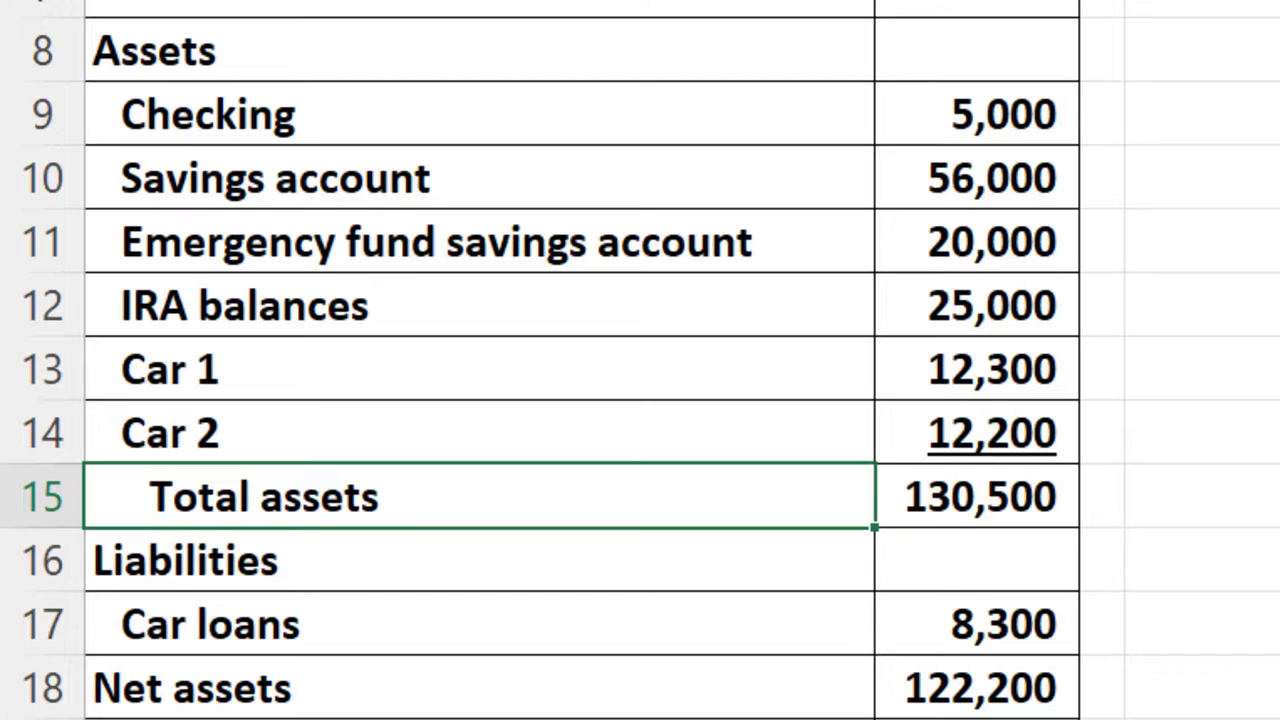
pyautogui.click(480, 560)
pyautogui.click(480, 624)
pyautogui.click(480, 688)
pyautogui.click(480, 624)
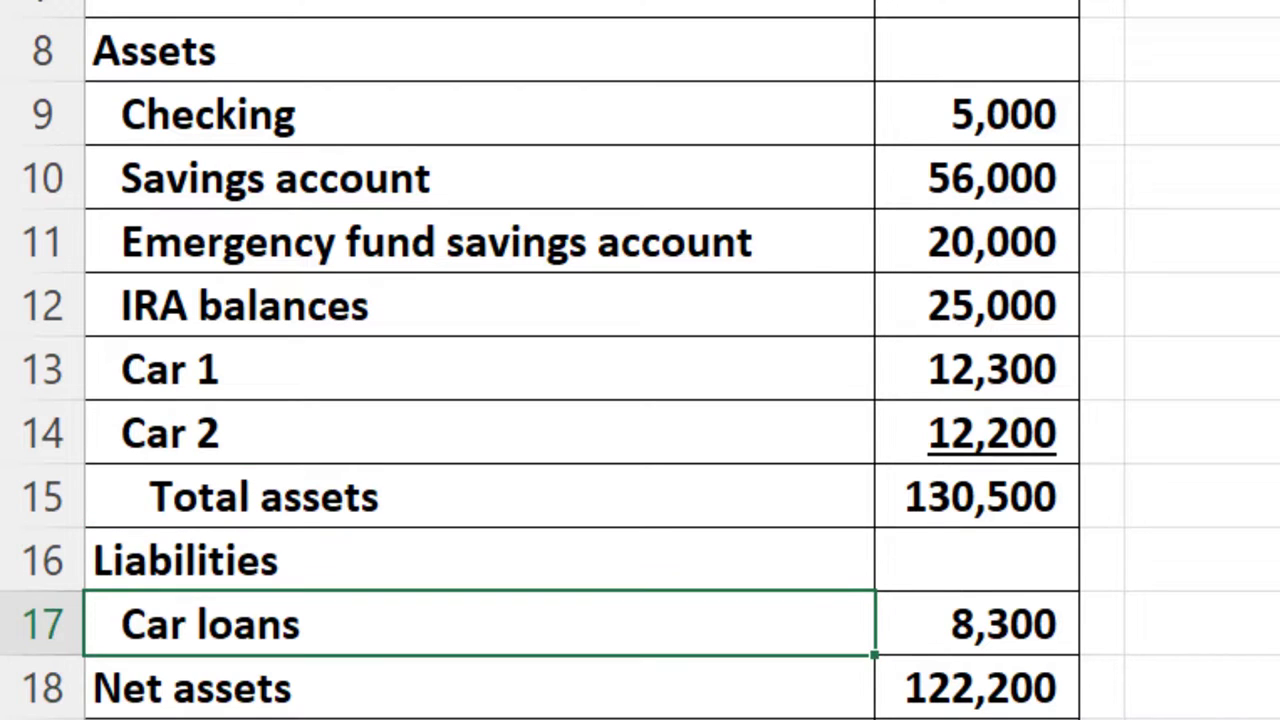
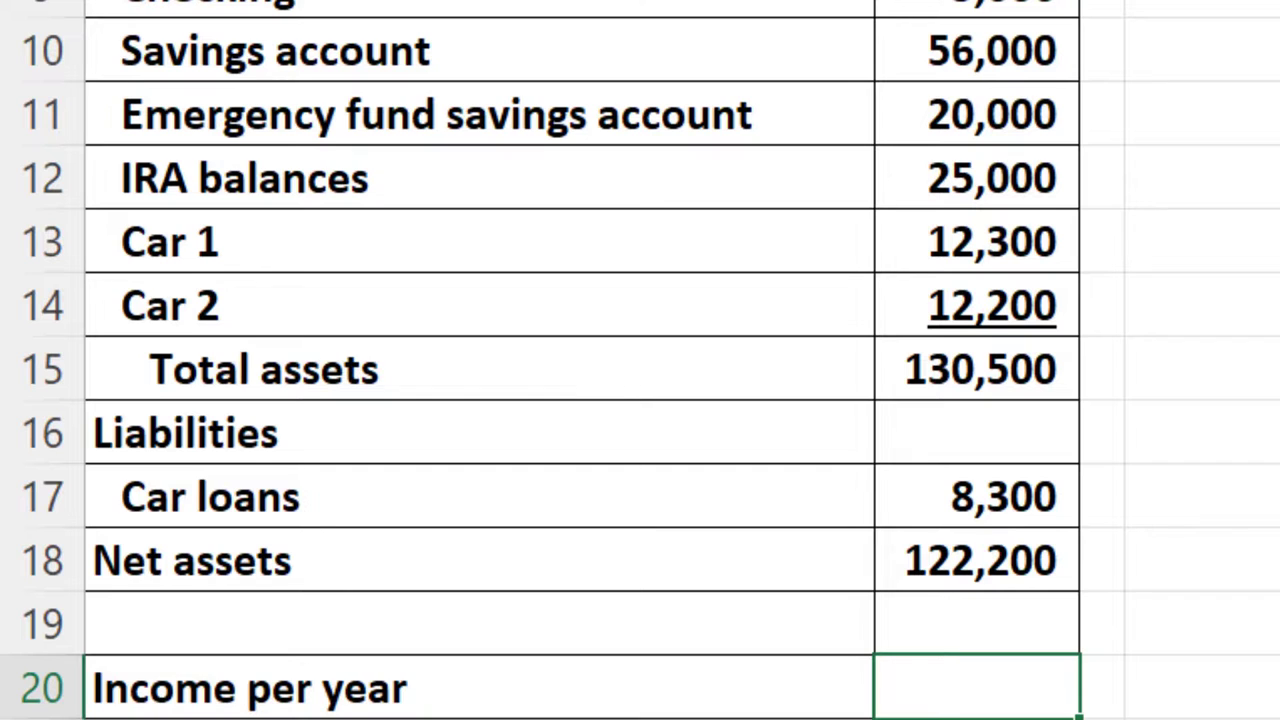
# Step: Review the income per year rows, with gross and net amounts for both earners, down to the first monthly expenses
pyautogui.press('Down')
pyautogui.press('Down')
pyautogui.press('Down')
pyautogui.press('Down')
pyautogui.press('Down')
pyautogui.press('Down')
pyautogui.press('Down')
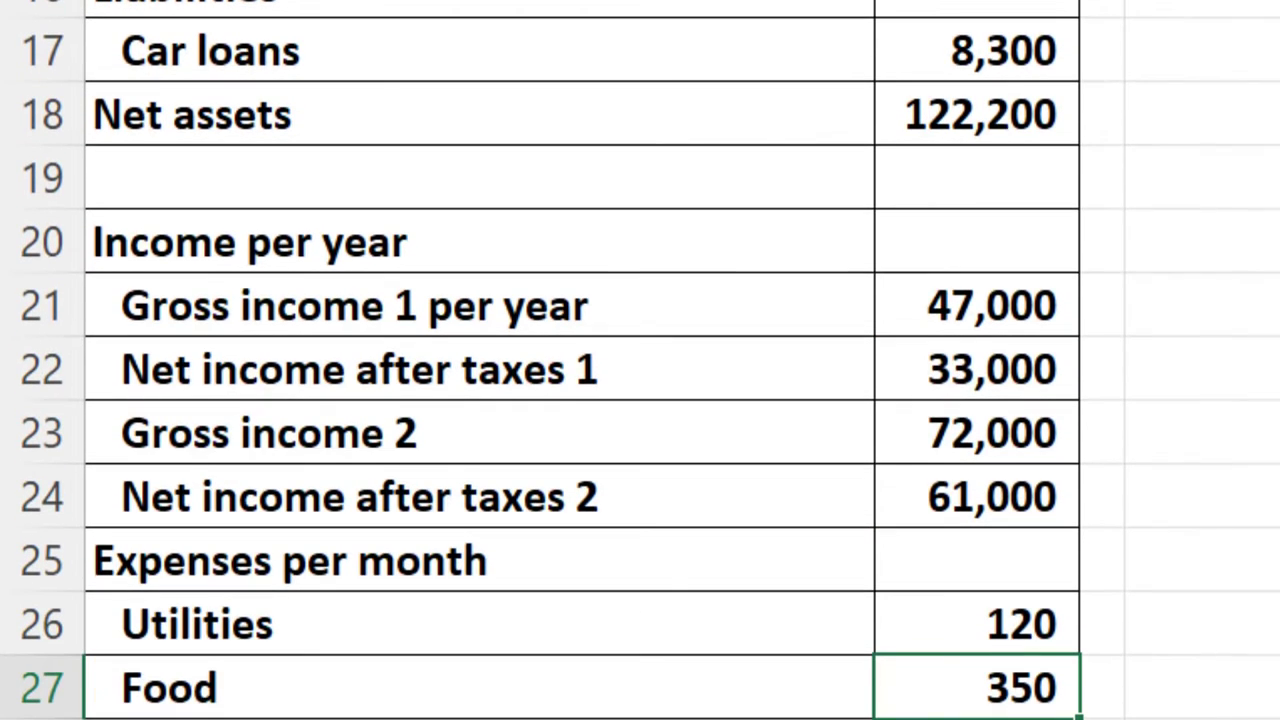
pyautogui.press('Up')
pyautogui.press('Up')
pyautogui.press('Up')
pyautogui.press('Up')
pyautogui.press('Up')
pyautogui.press('Up')
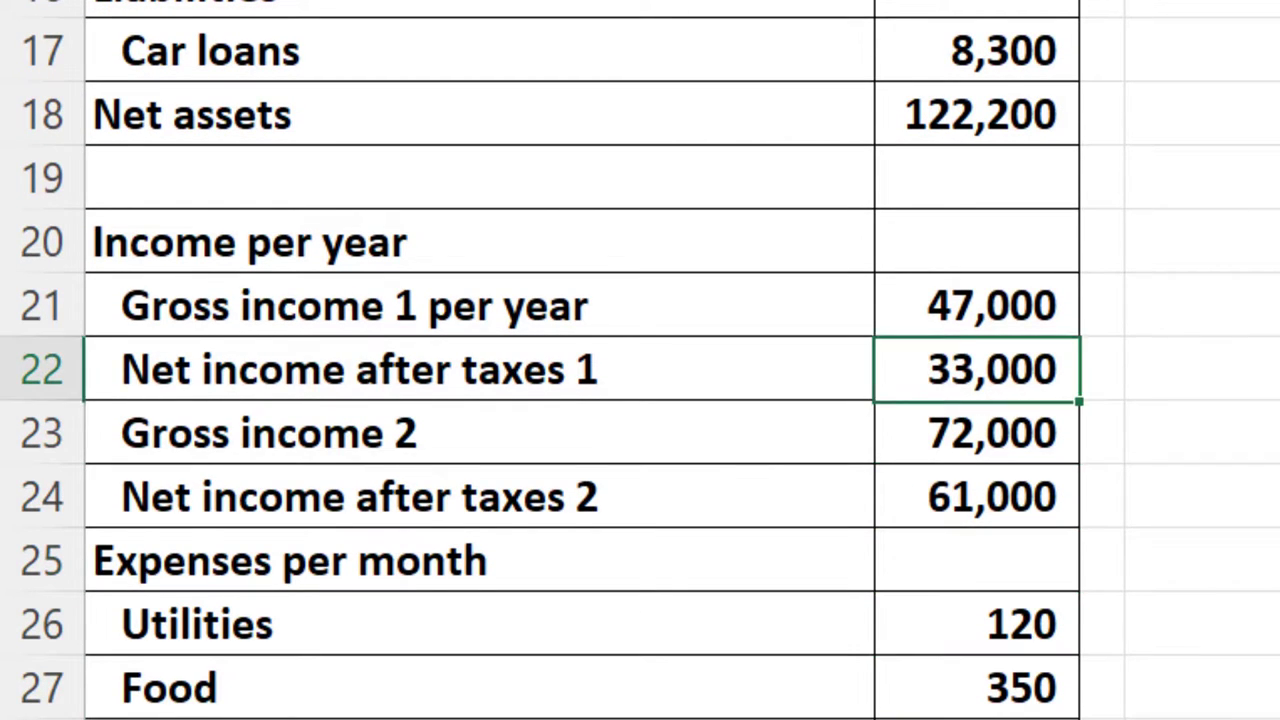
# Step: Compare the gross income 1 per year row with the net income after taxes 1 row
pyautogui.press('Left')
pyautogui.press('Right')
pyautogui.press('Left')
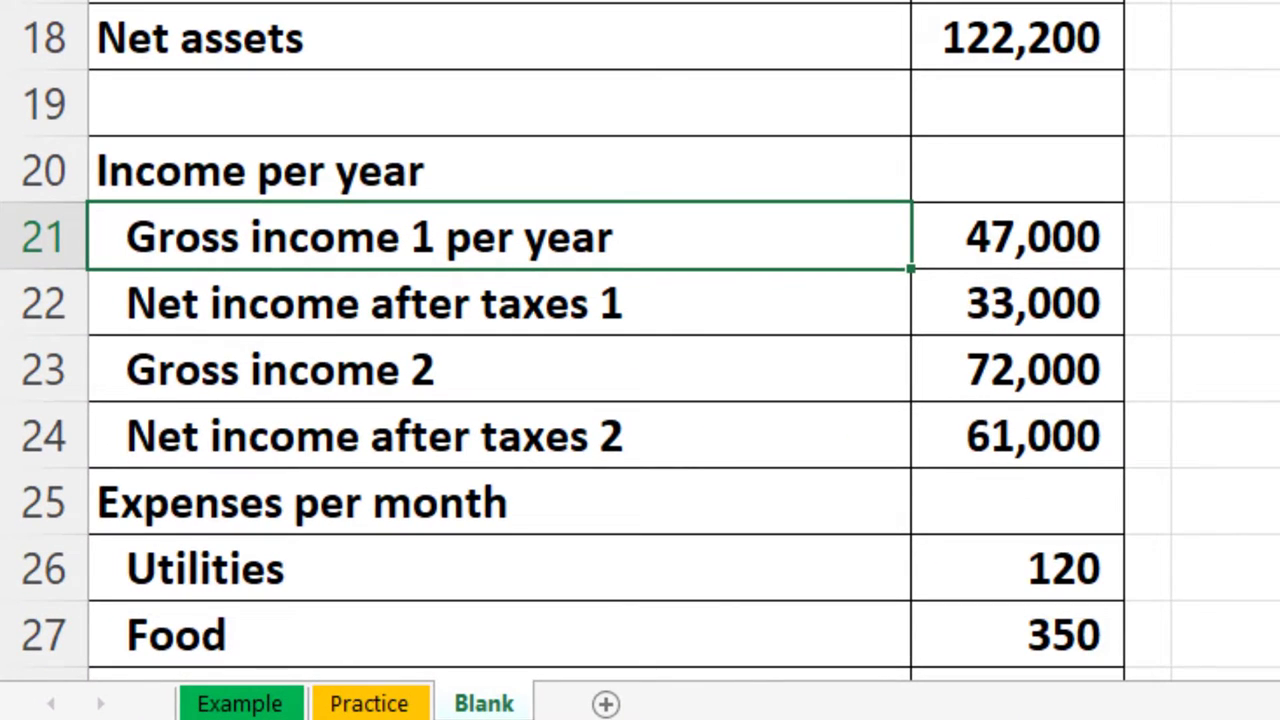
pyautogui.click(500, 302)
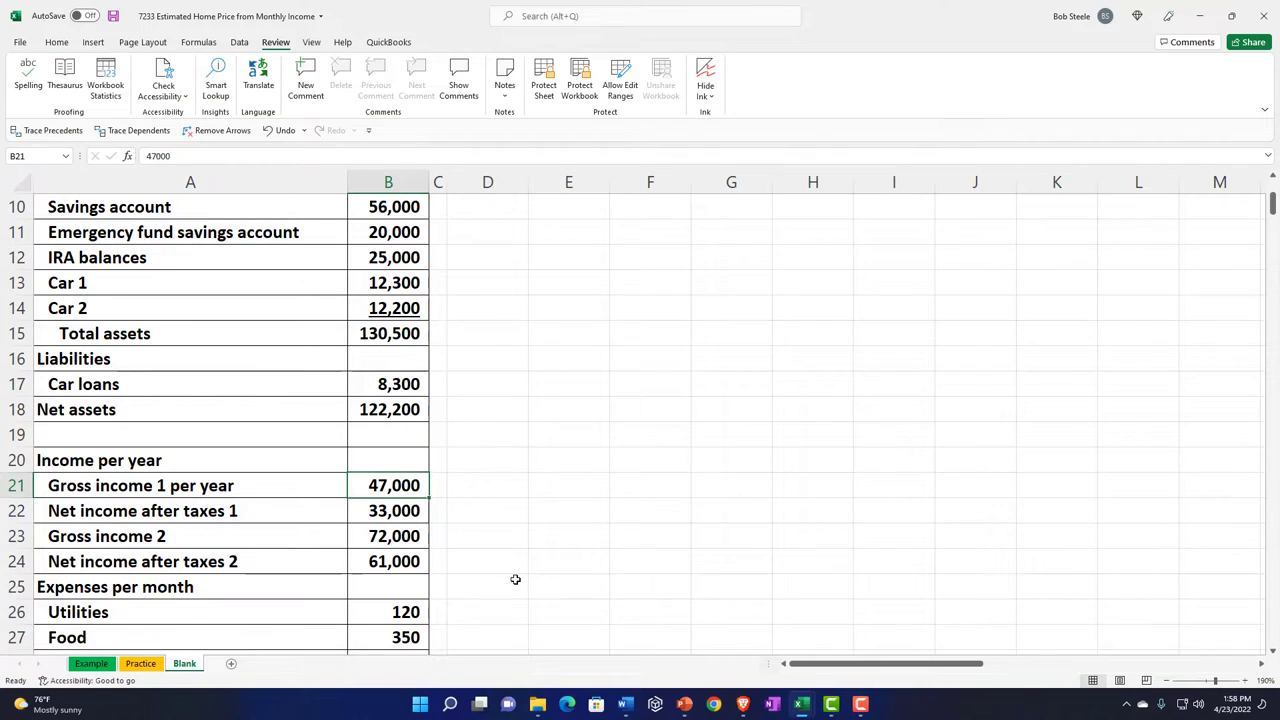
pyautogui.press('Down')
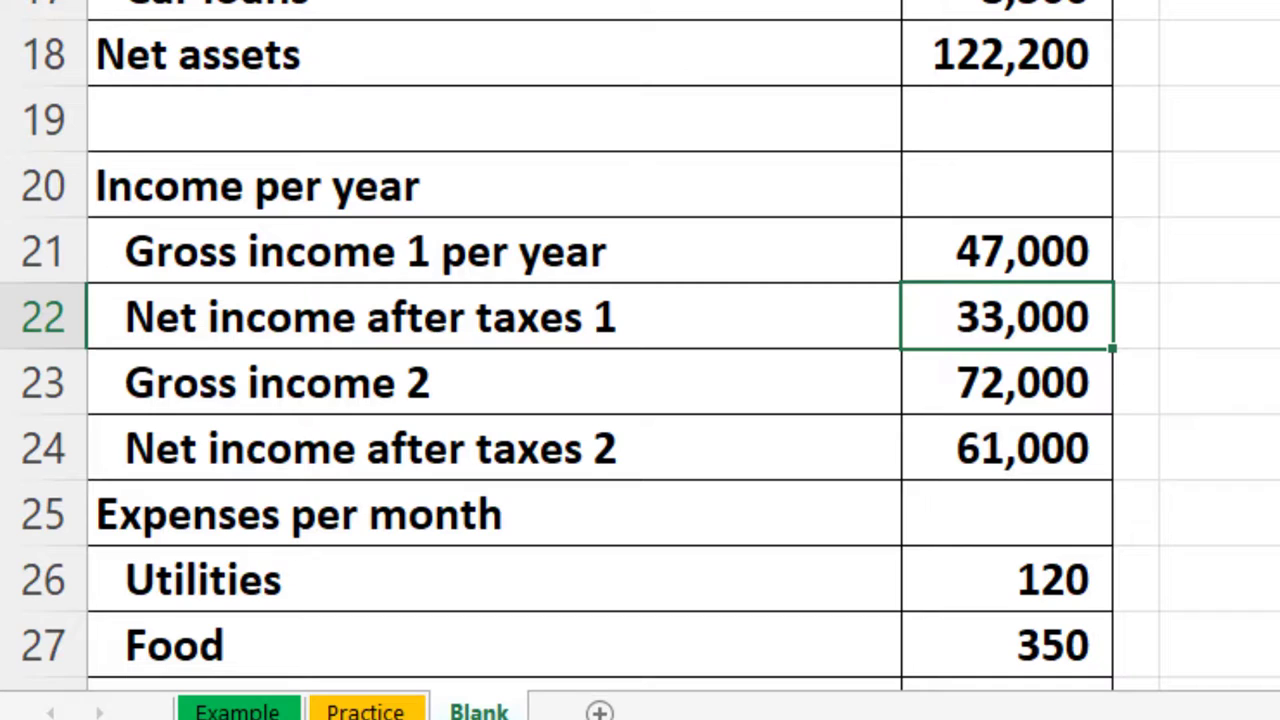
pyautogui.press('Up')
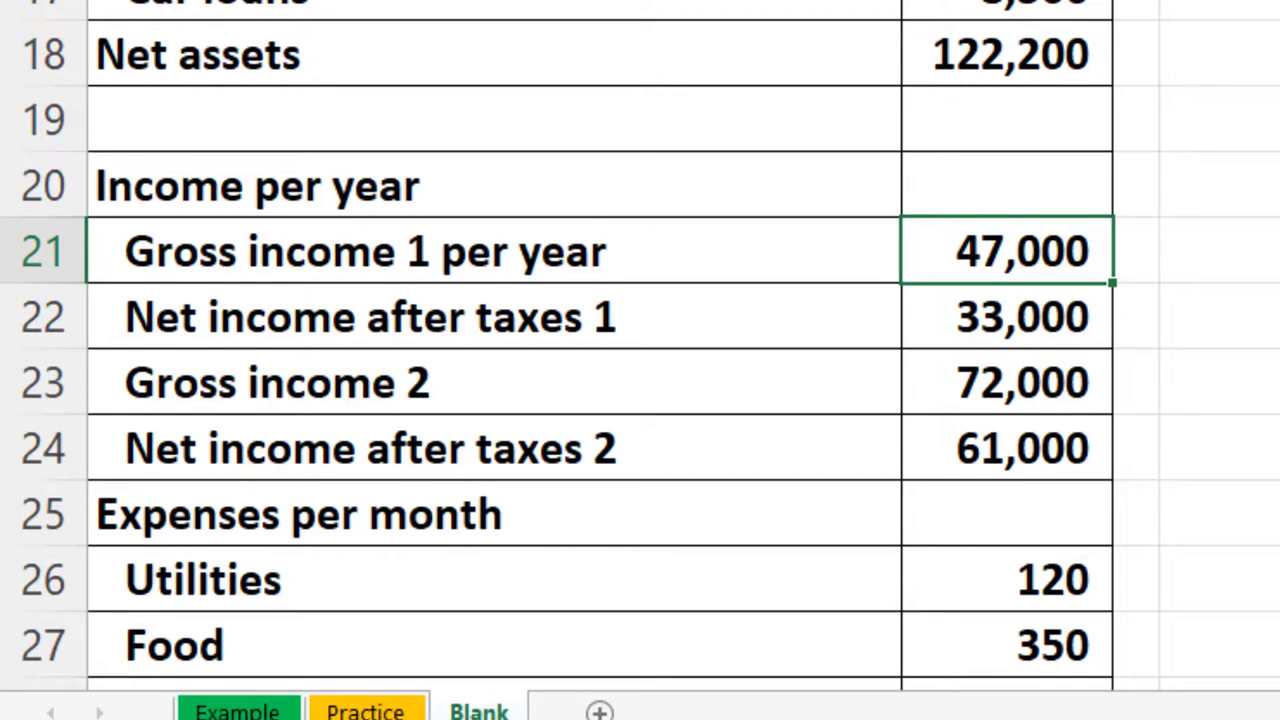
pyautogui.press('Down')
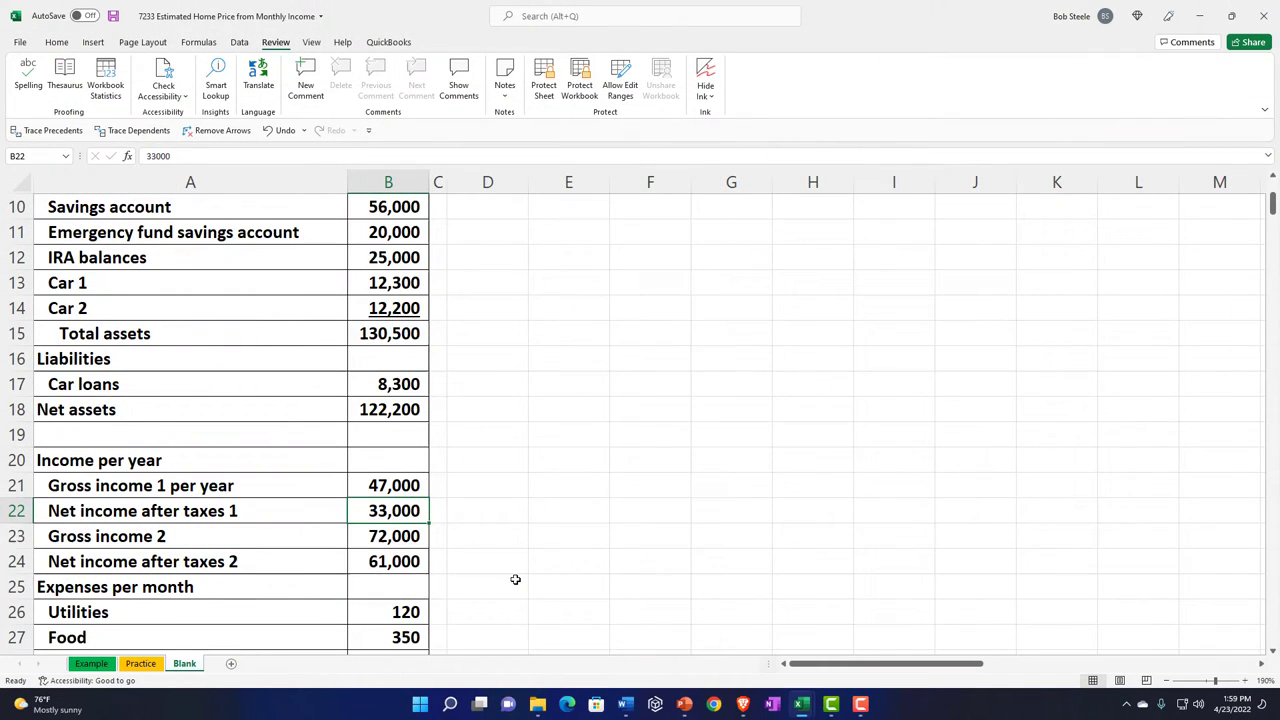
# Step: Review the monthly expense rows from utilities through entertainment, then look back over the assets, liabilities and income sections
pyautogui.press('Down')
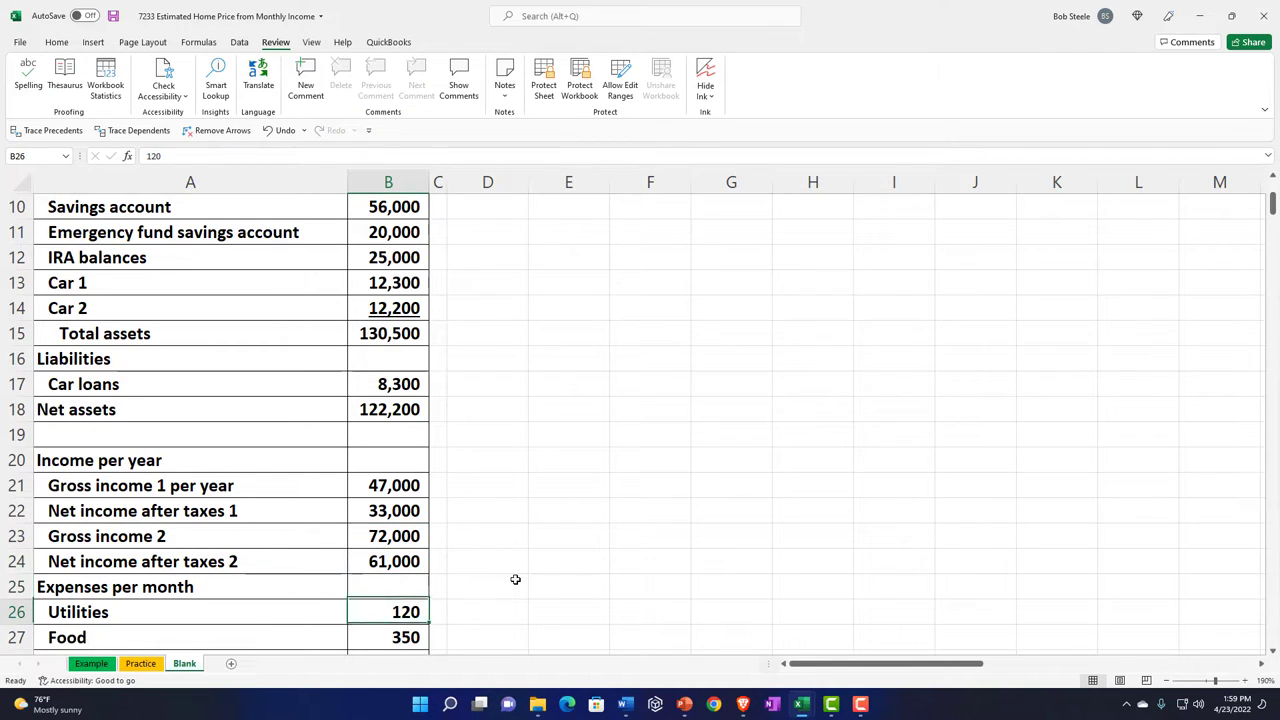
pyautogui.press('Down')
pyautogui.press('Down')
pyautogui.press('Down')
pyautogui.press('Down')
pyautogui.press('Down')
pyautogui.press('Down')
pyautogui.press('Down')
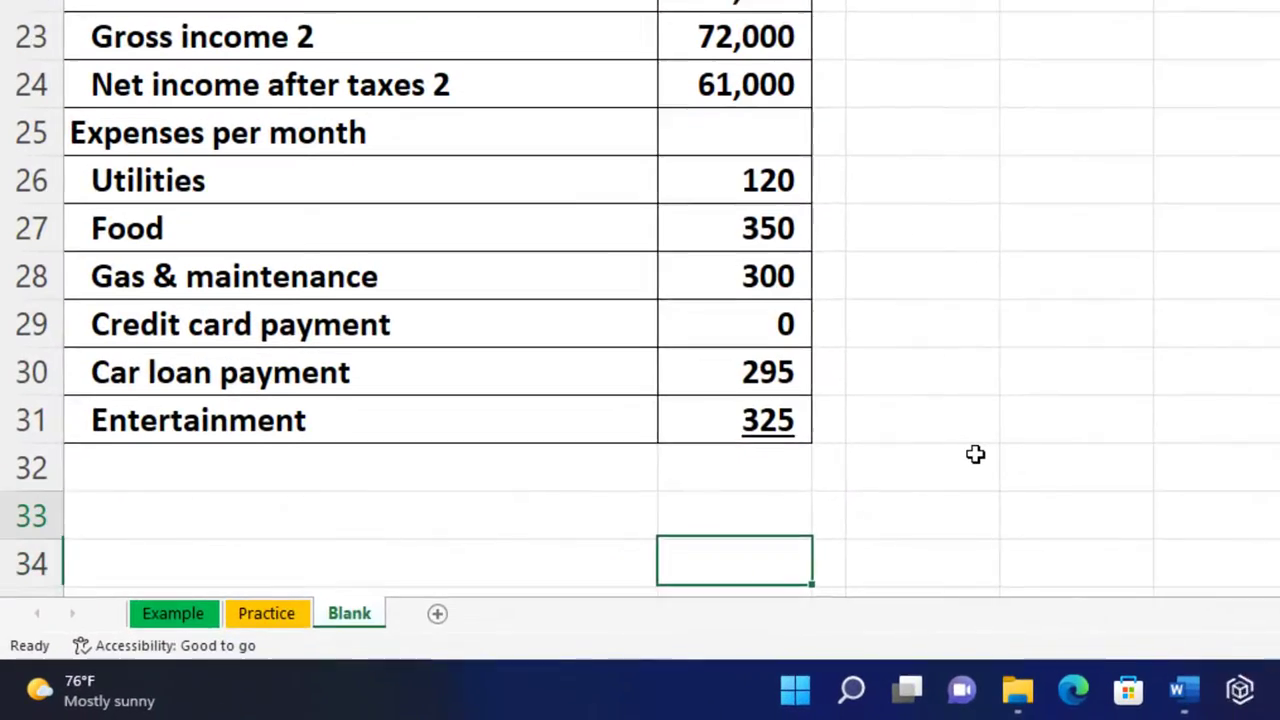
pyautogui.press('Up')
pyautogui.press('Up')
pyautogui.press('Up')
pyautogui.press('Up')
pyautogui.press('Up')
pyautogui.press('Up')
pyautogui.press('Up')
pyautogui.press('Up')
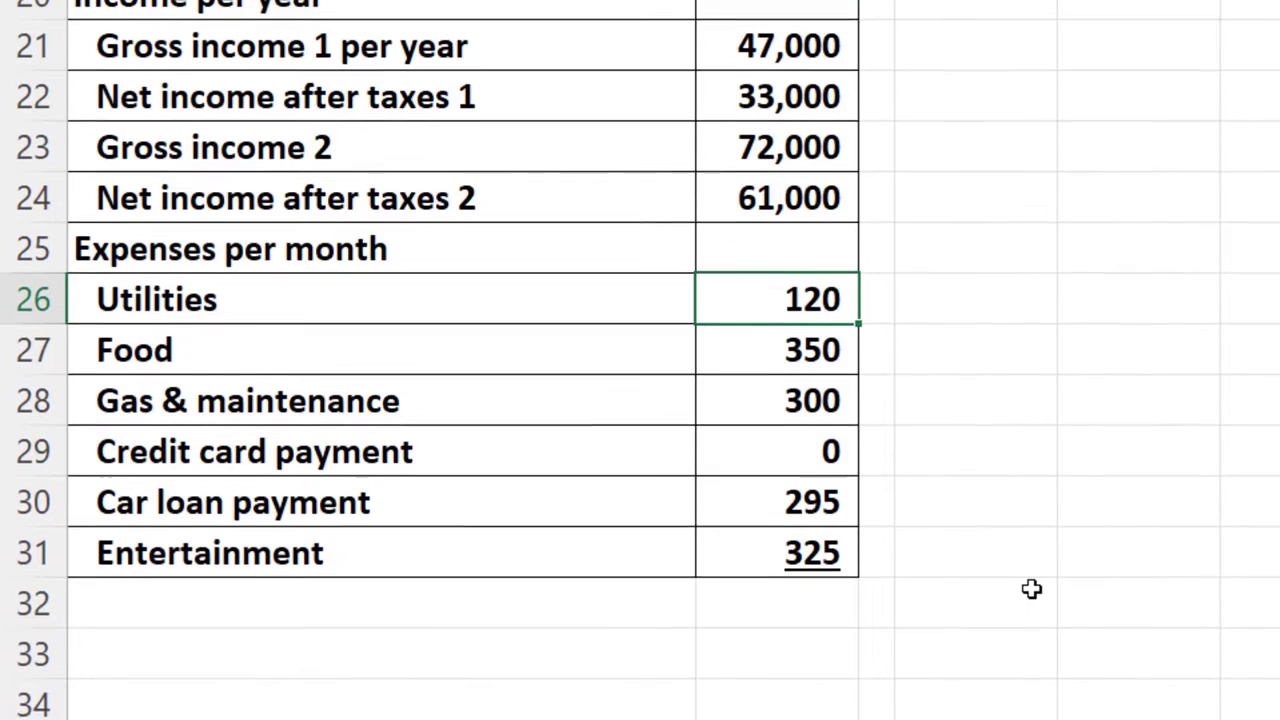
pyautogui.press('Down')
pyautogui.press('Down')
pyautogui.press('Down')
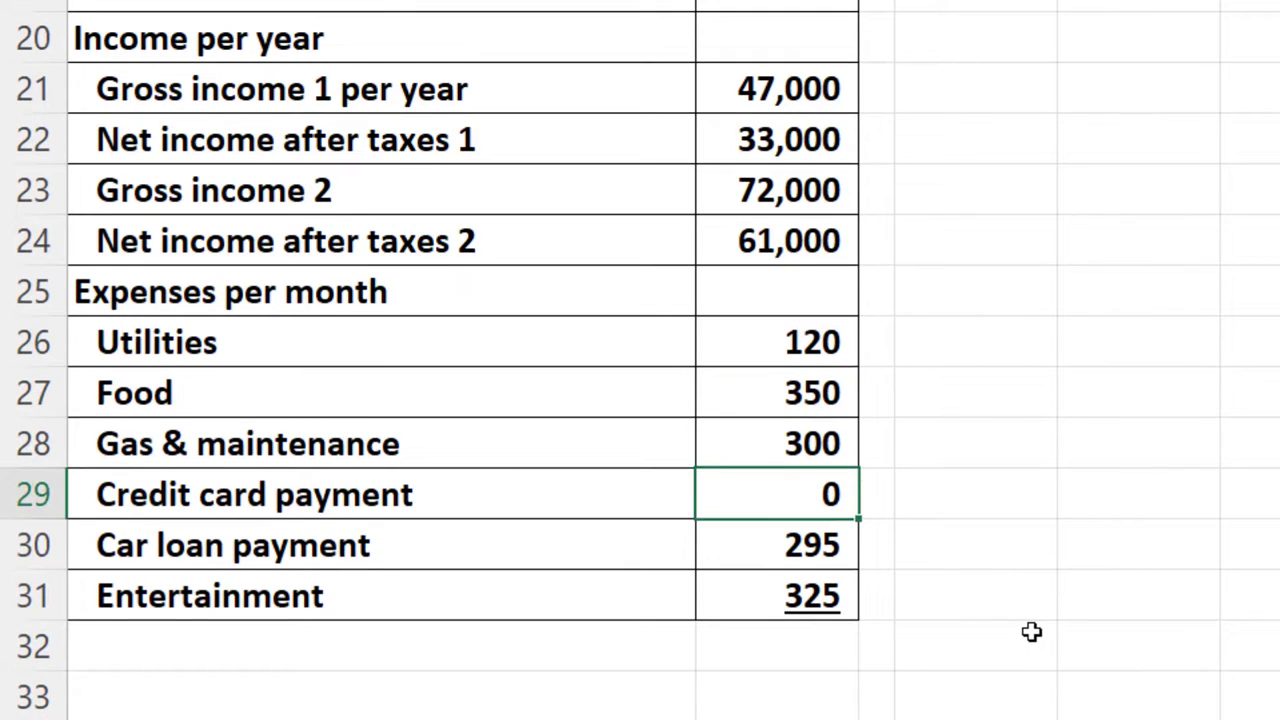
pyautogui.press('Down')
pyautogui.press('Down')
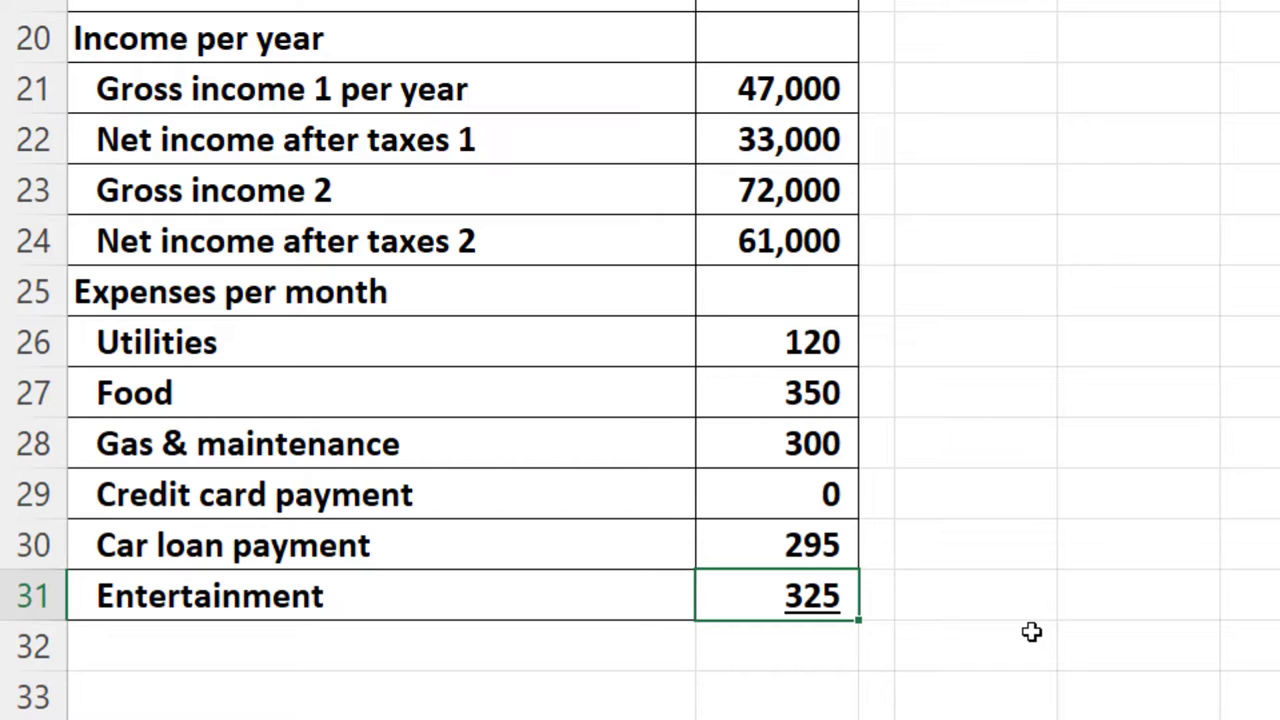
pyautogui.scroll(5, 1032, 631)
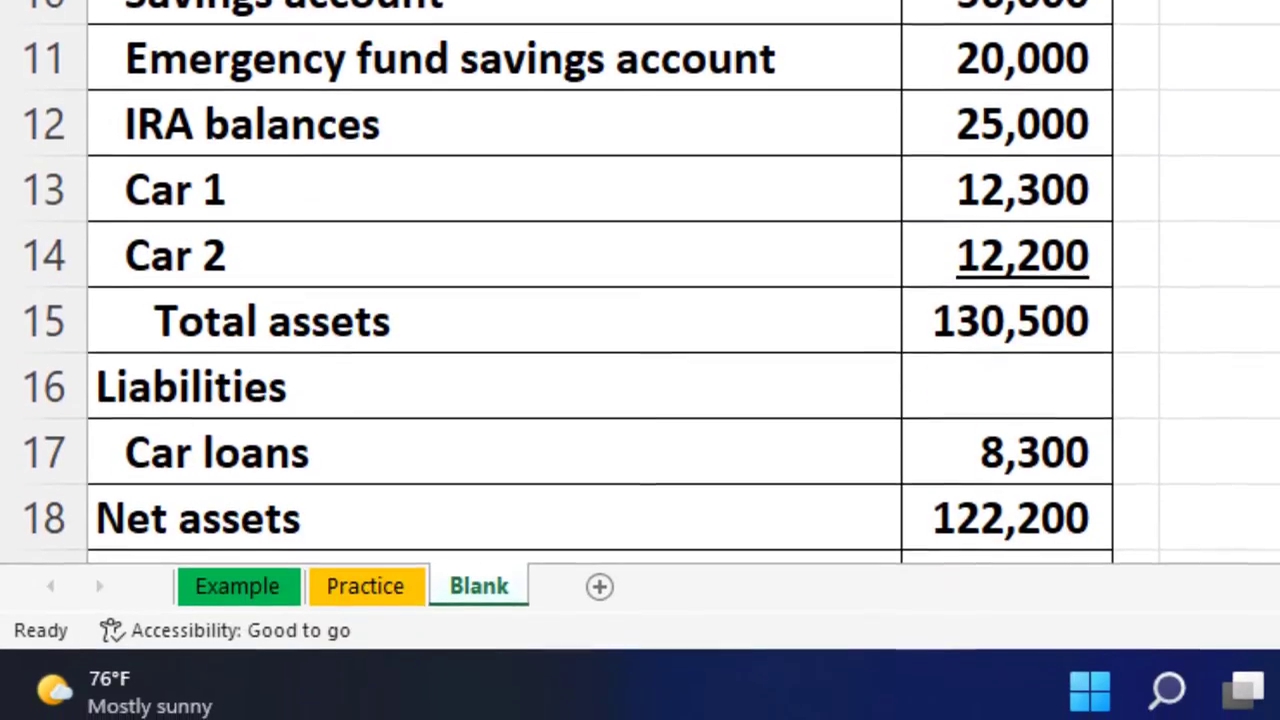
pyautogui.scroll(-4, 600, 270)
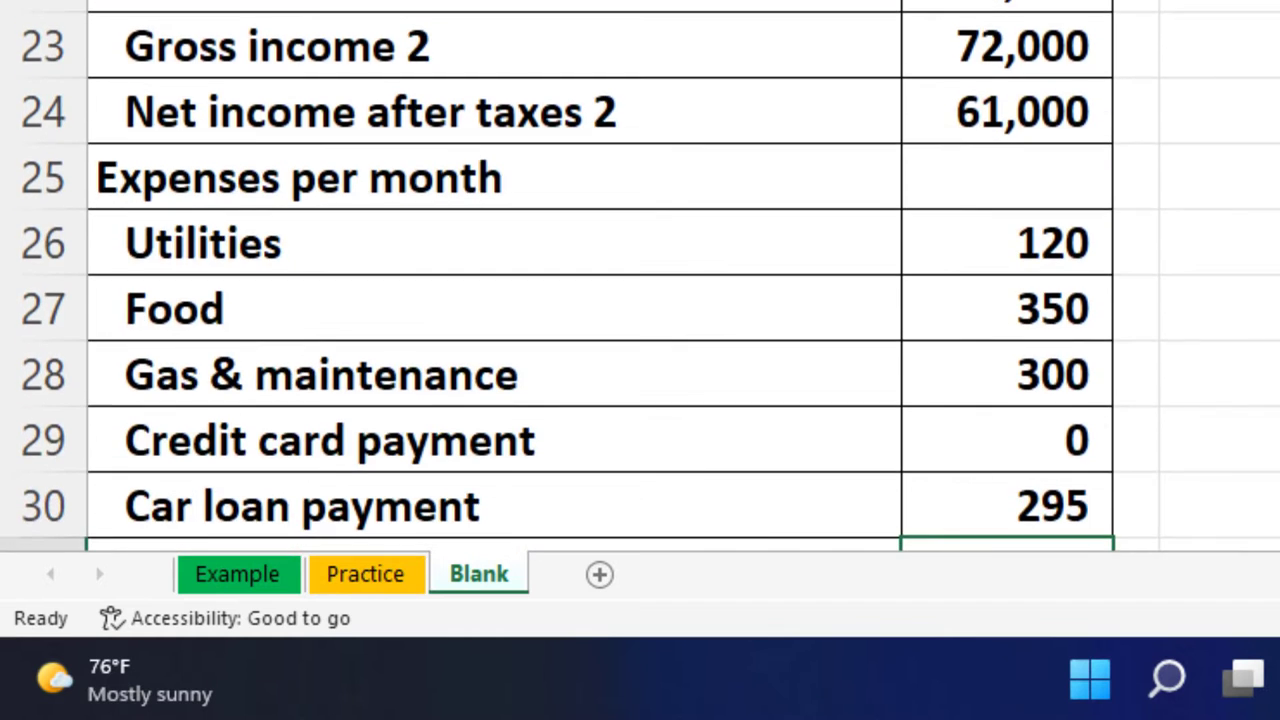
pyautogui.scroll(2, 600, 270)
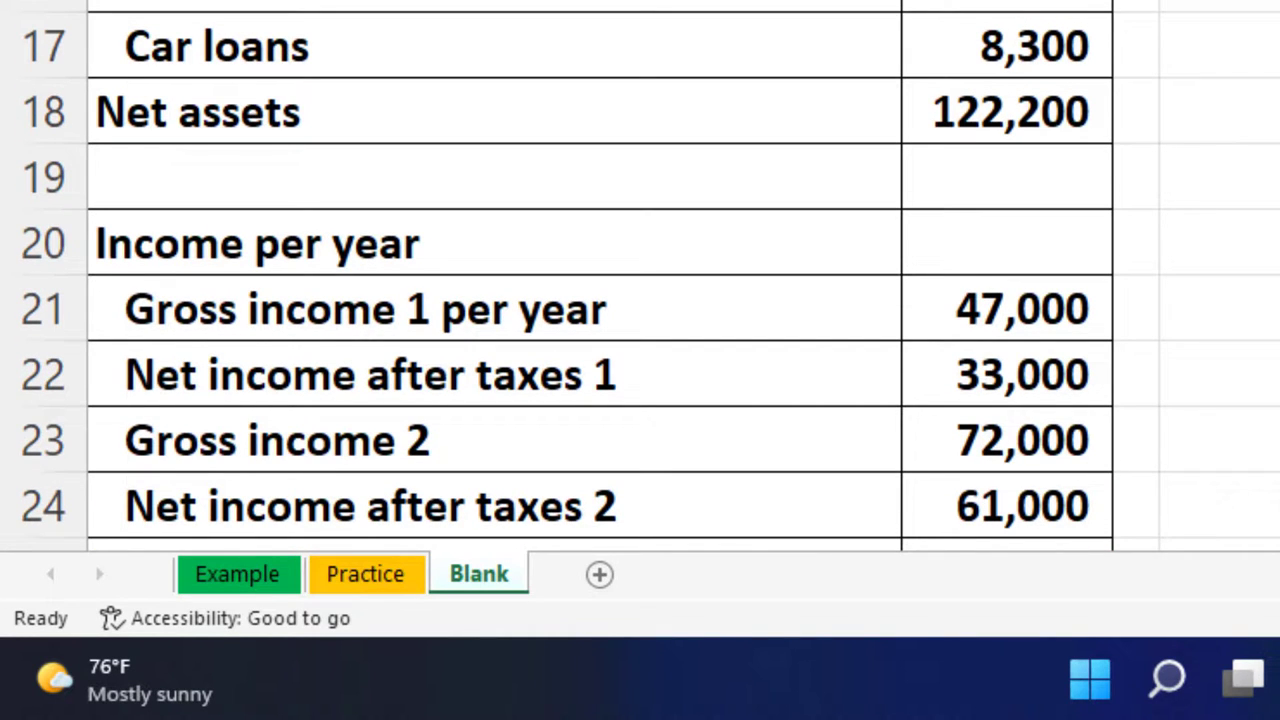
pyautogui.scroll(-2, 600, 270)
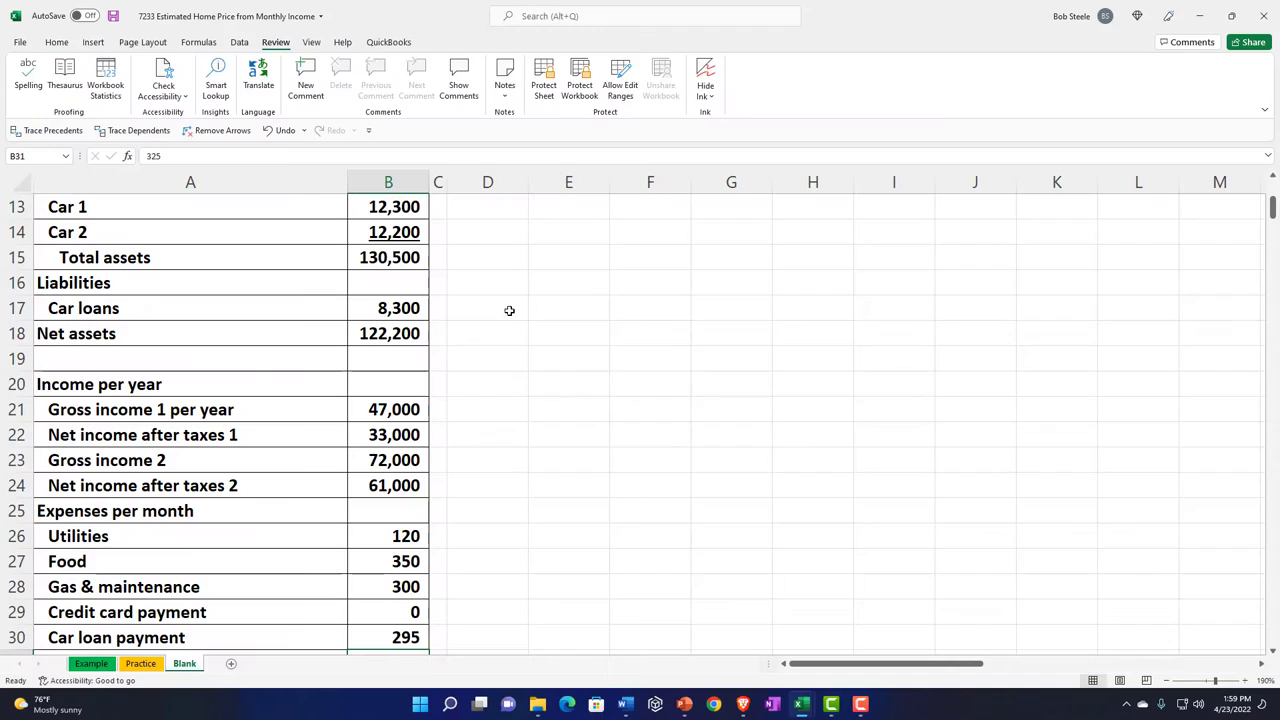
# Step: Widen column D and enter the heading "Affordabel Monthly Mortgage Payment" in D1
pyautogui.scroll(4, 538, 197)
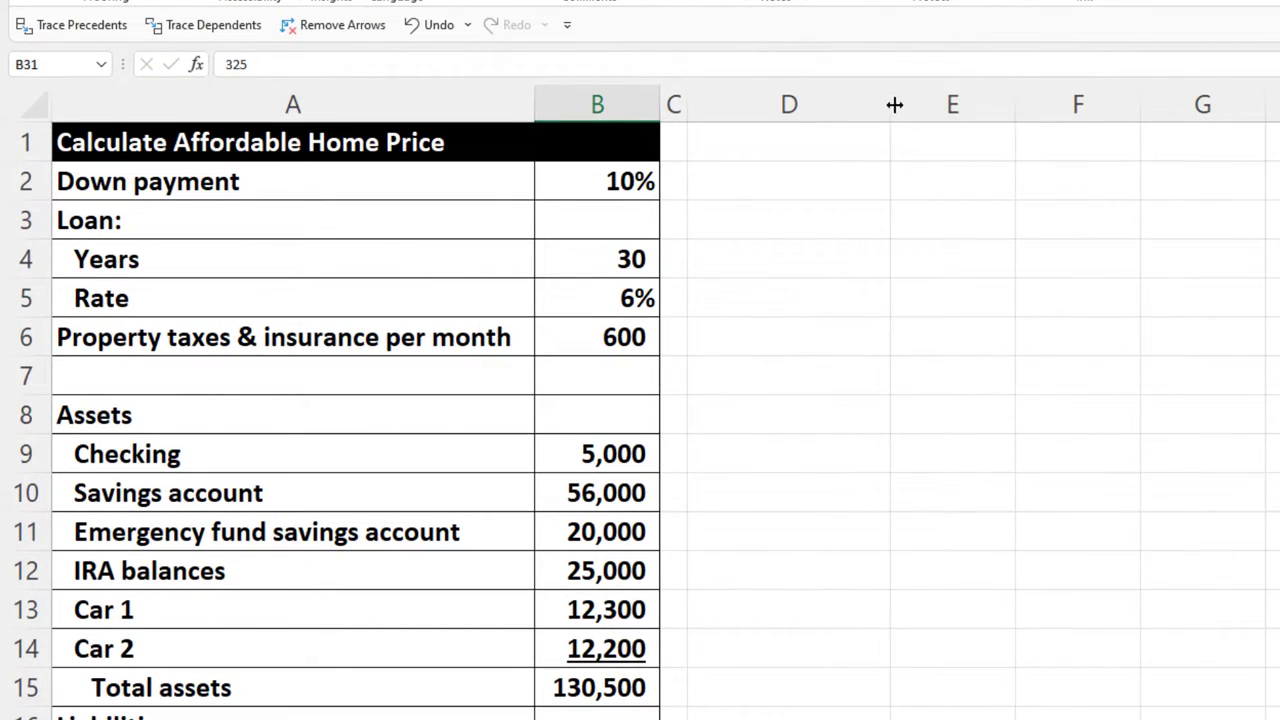
pyautogui.moveTo(891, 104); pyautogui.dragTo(978, 105)
pyautogui.click(910, 134)
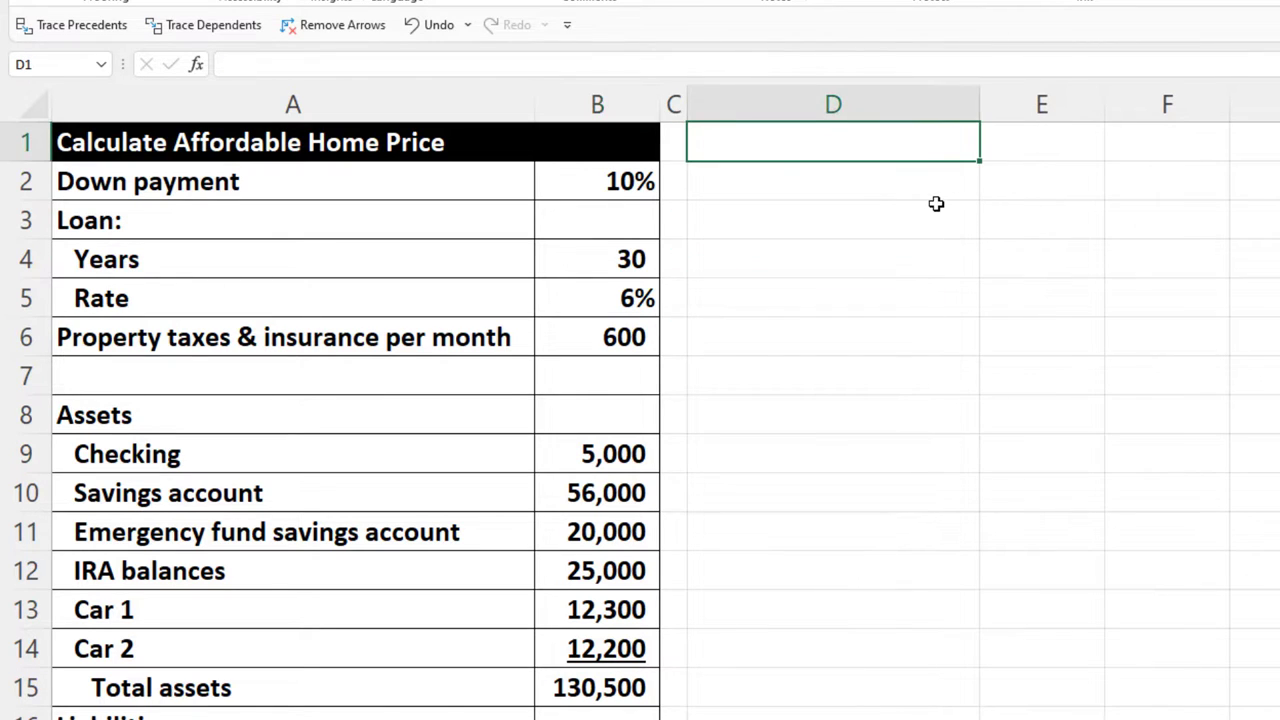
pyautogui.write('A')
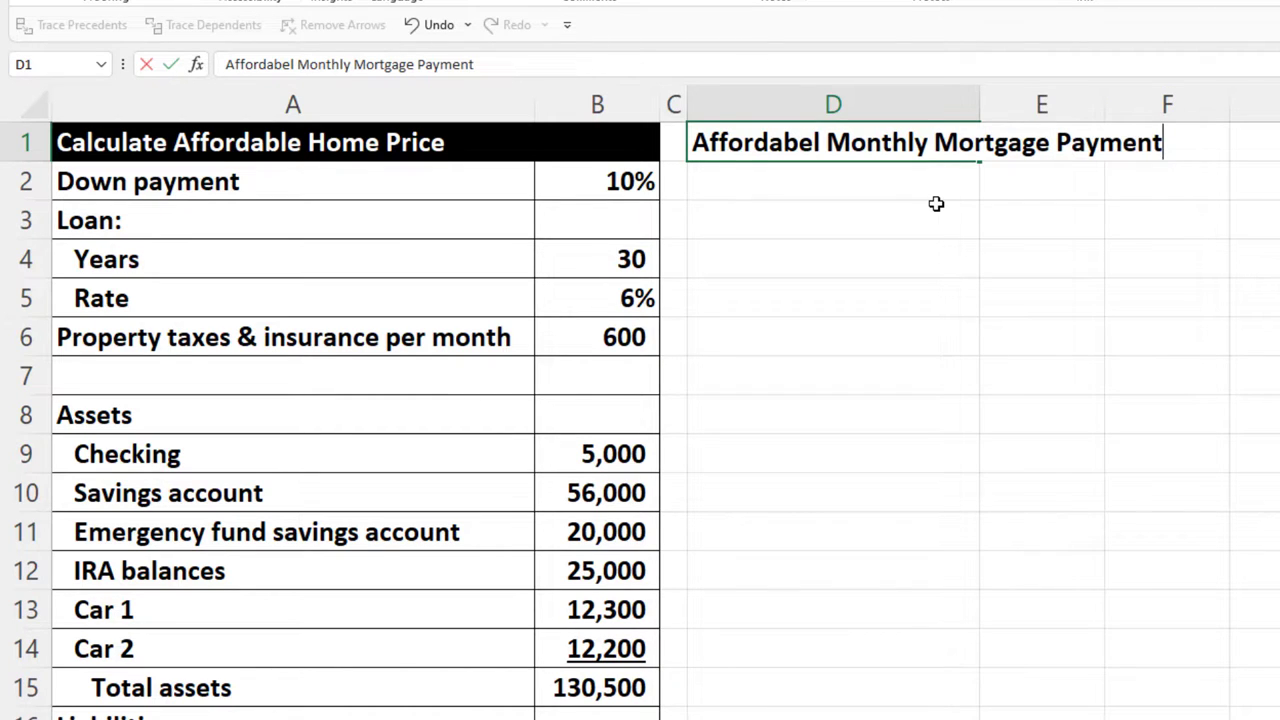
pyautogui.press('Return')
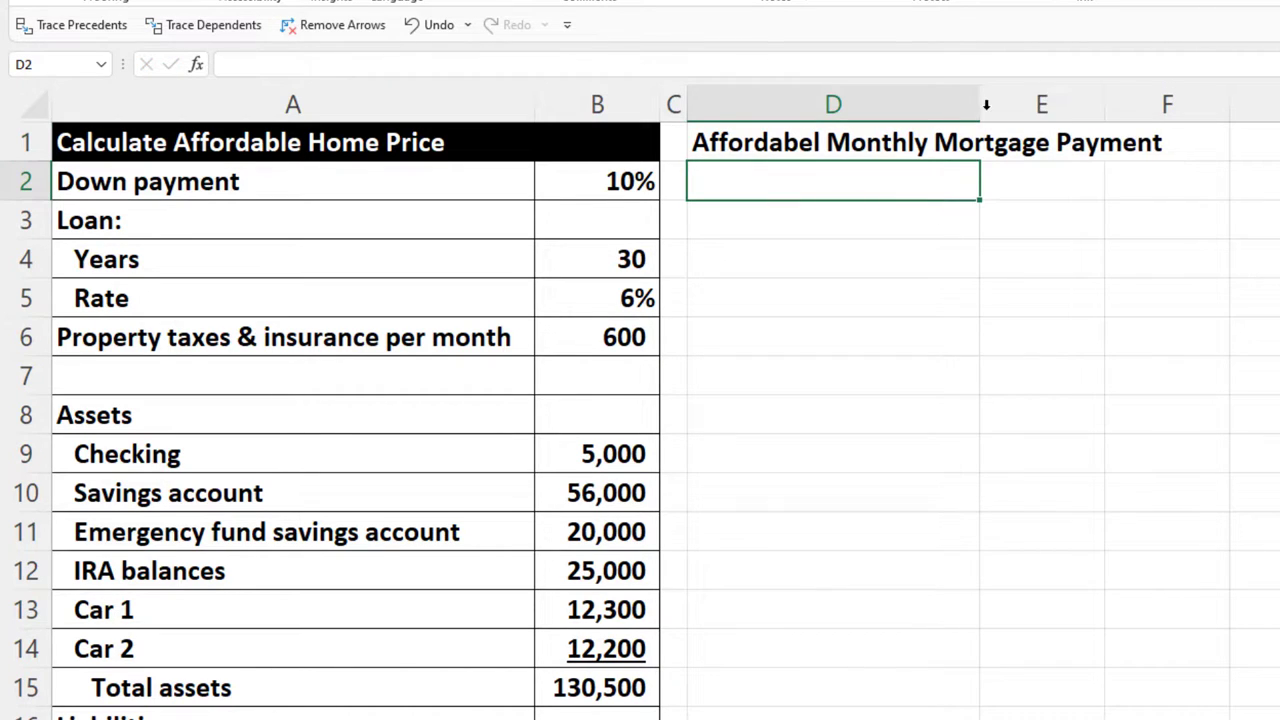
pyautogui.moveTo(981, 104); pyautogui.dragTo(1025, 105)
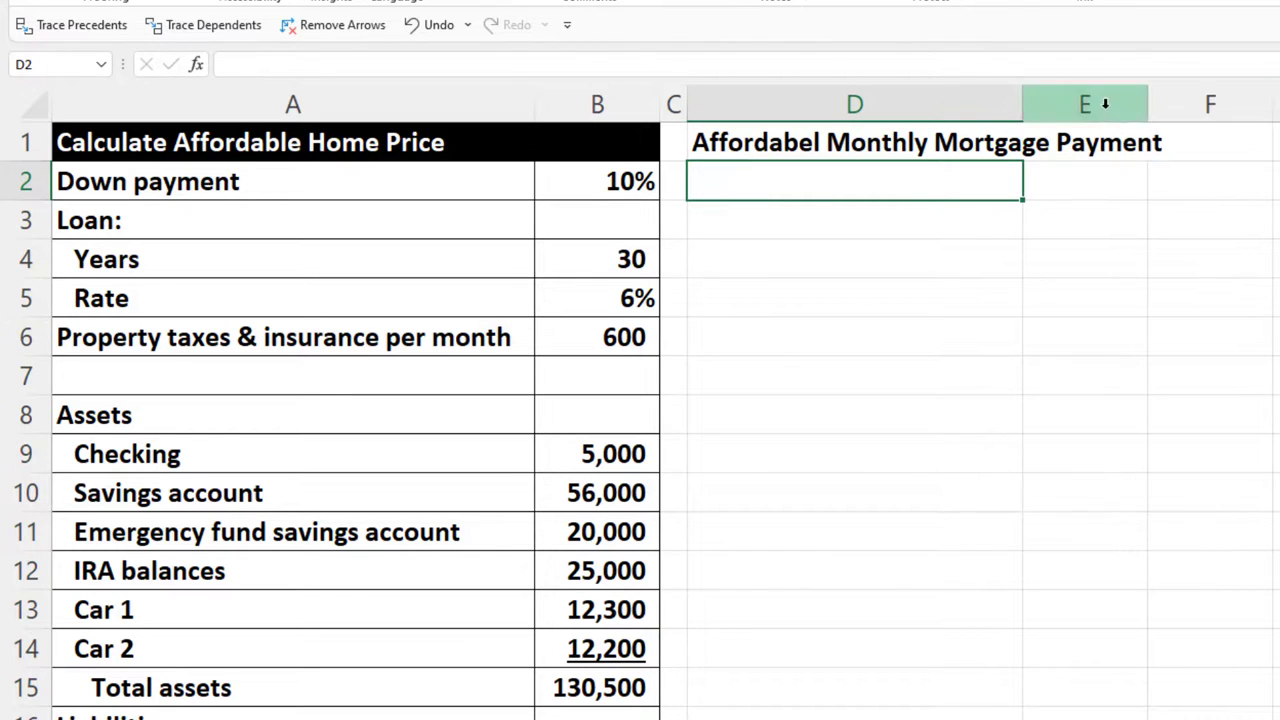
pyautogui.moveTo(1052, 106); pyautogui.dragTo(1162, 107)
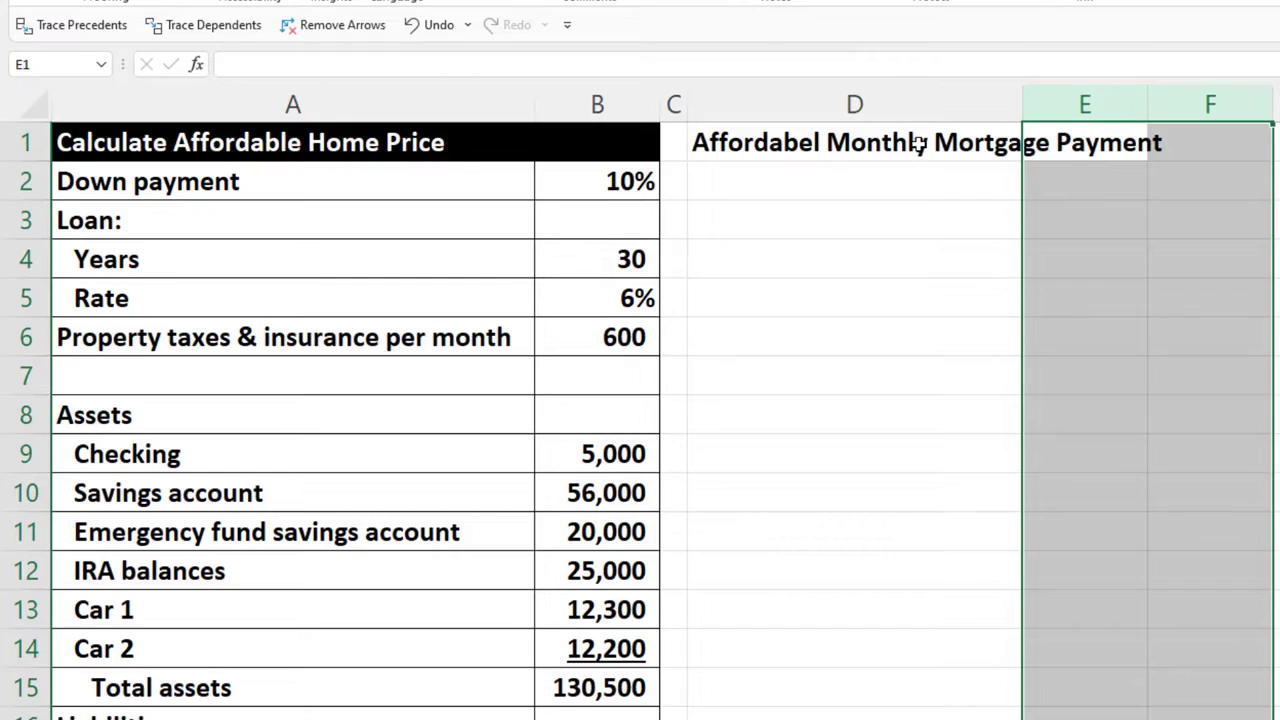
# Step: Format the heading cells D1:F1 with a black fill and white font
pyautogui.moveTo(918, 143); pyautogui.dragTo(1173, 143)
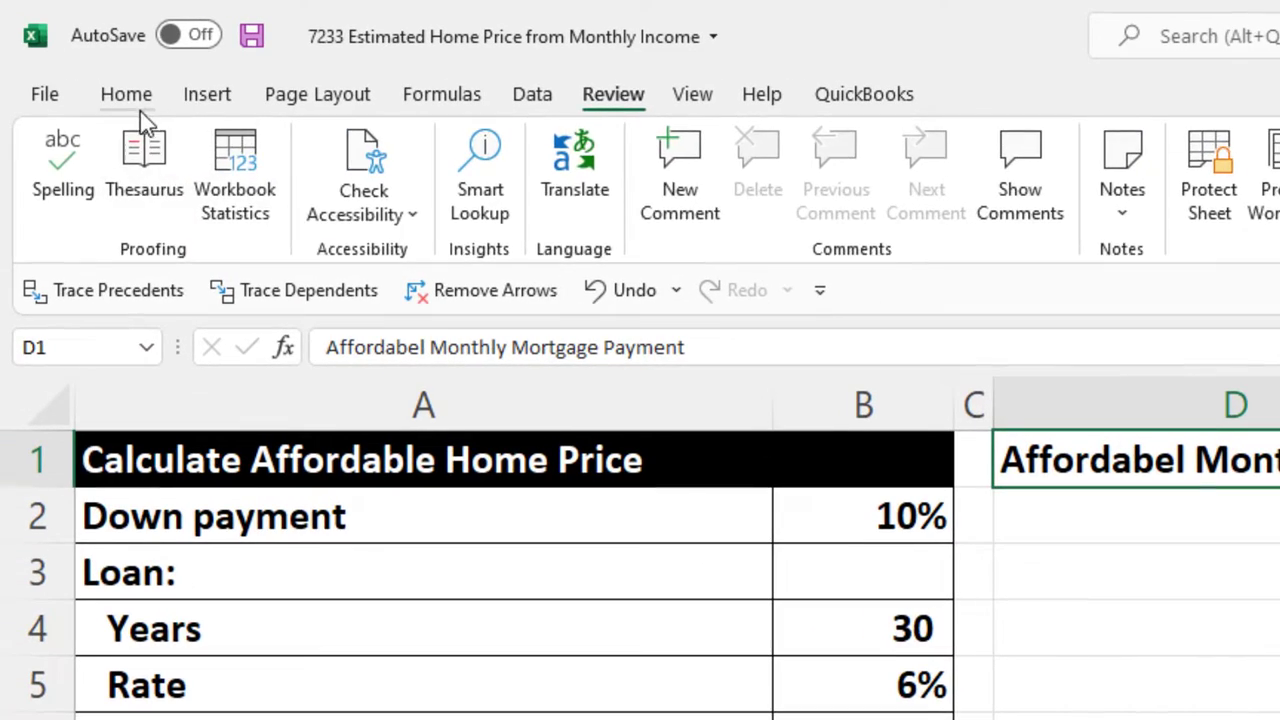
pyautogui.click(138, 108)
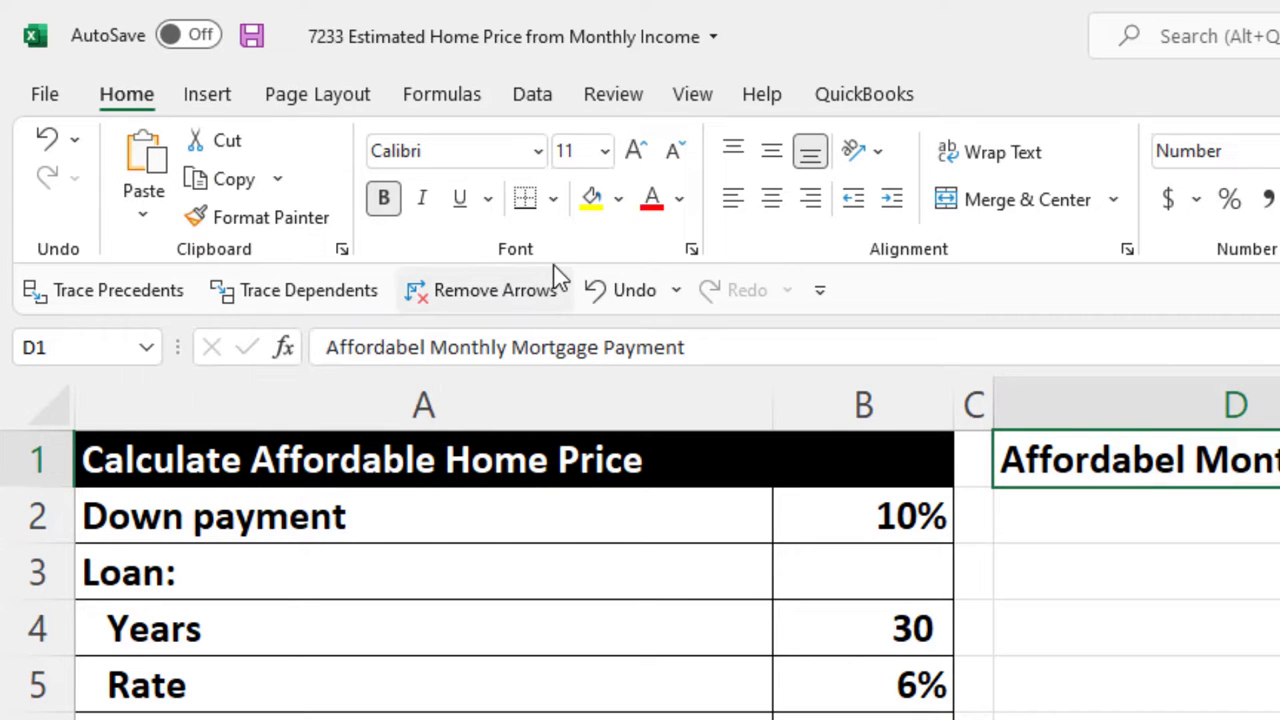
pyautogui.click(619, 205)
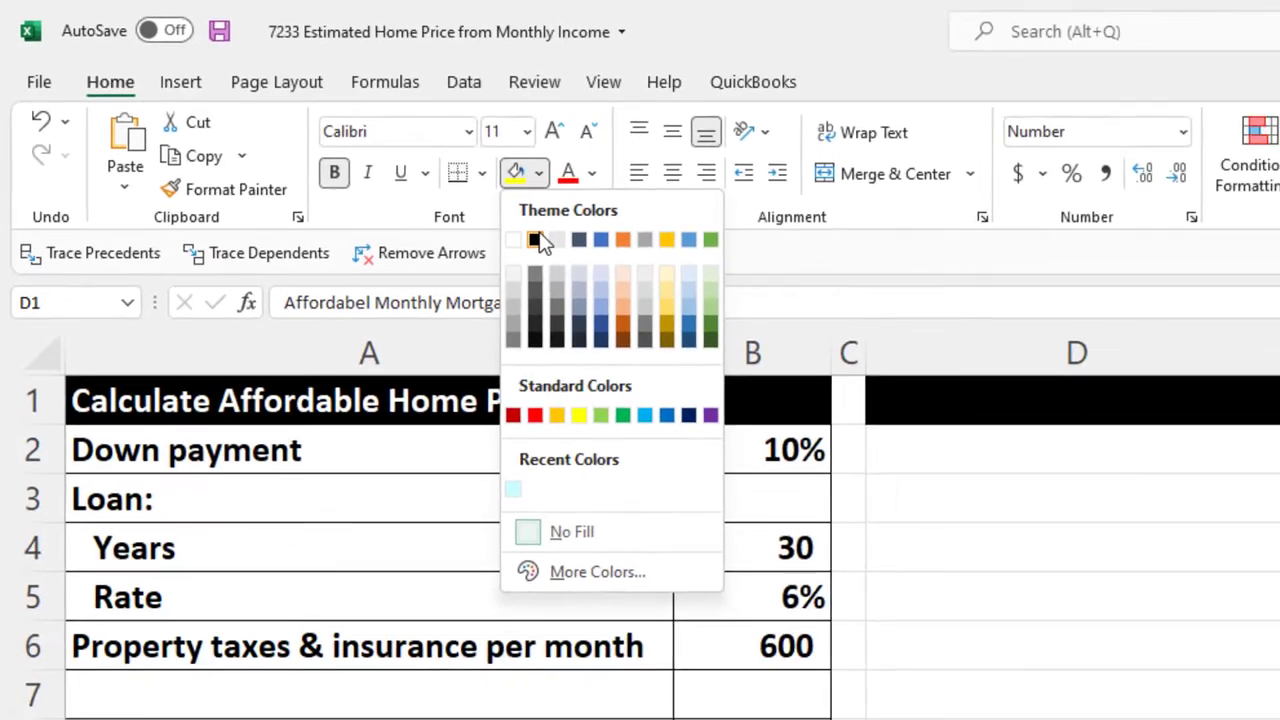
pyautogui.click(613, 274)
pyautogui.click(679, 199)
pyautogui.click(437, 209)
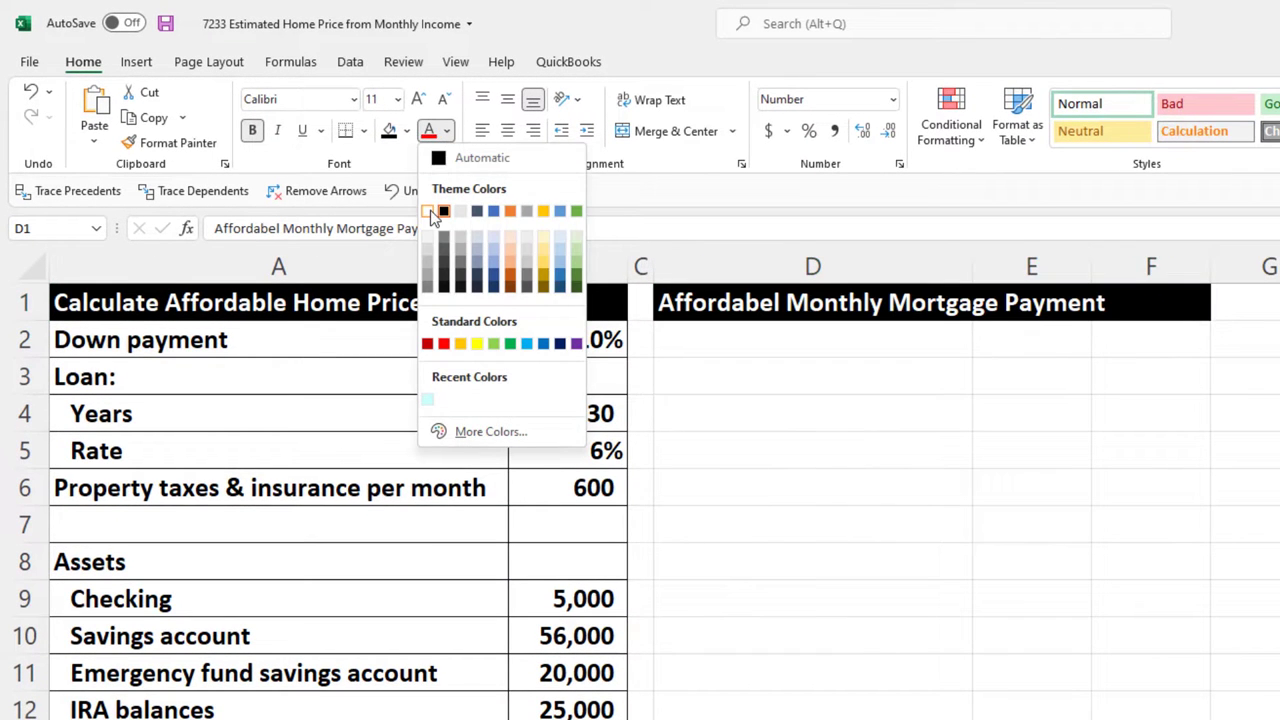
# Step: Enter the label "Gross monlthy income:" in cell D2
pyautogui.click(712, 332)
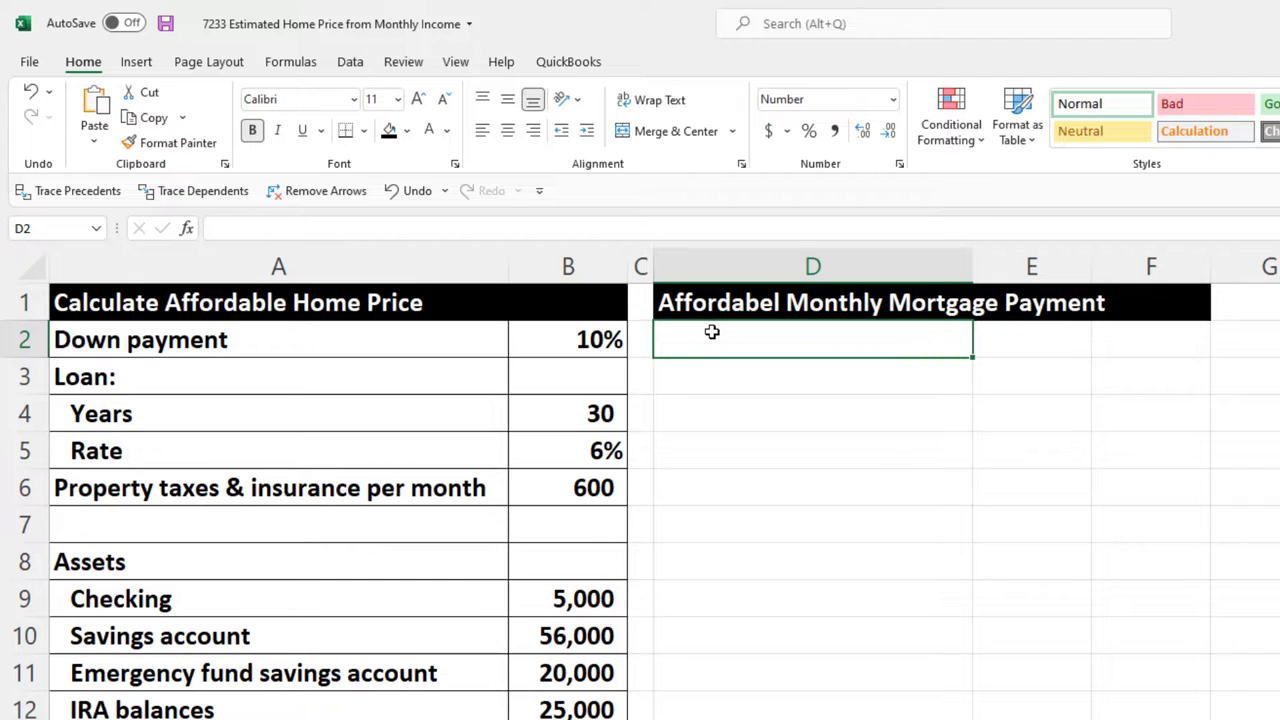
pyautogui.write('Gross monlthy income:')
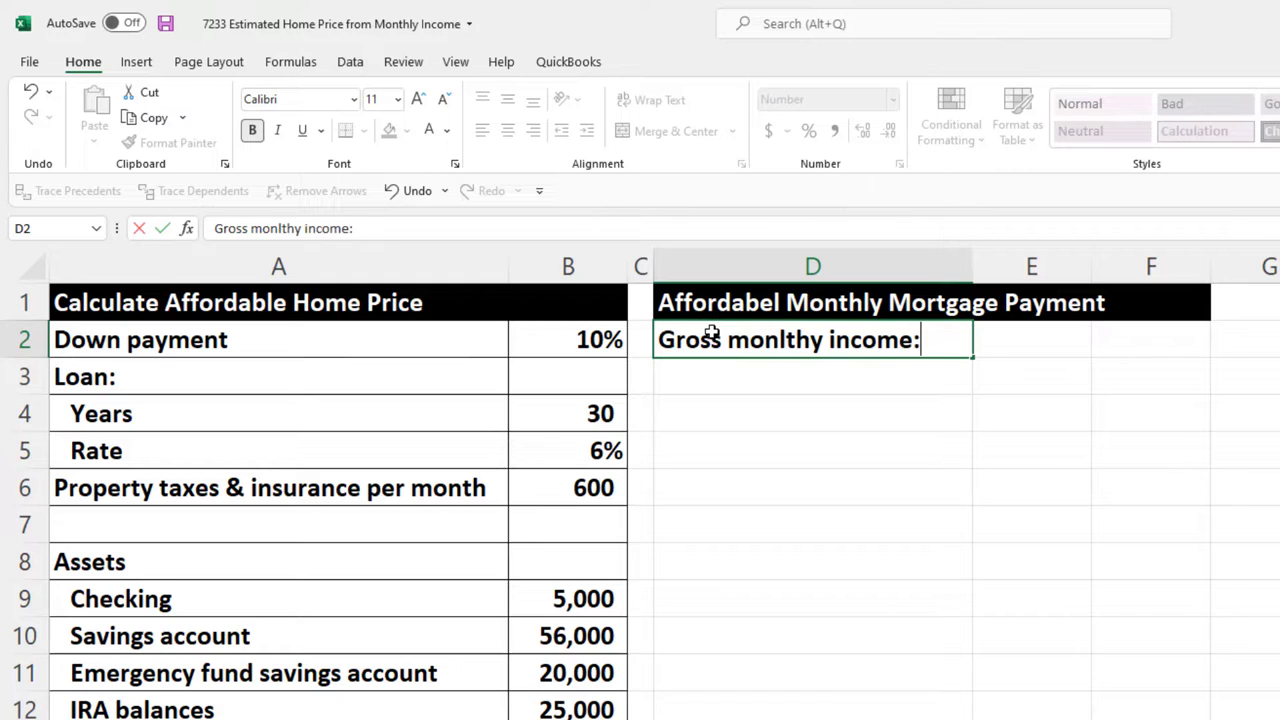
pyautogui.press('Return')
# Step: Link cell D3 to the "Gross income 1 per year" label in column A with a cell-reference formula
pyautogui.write('=')
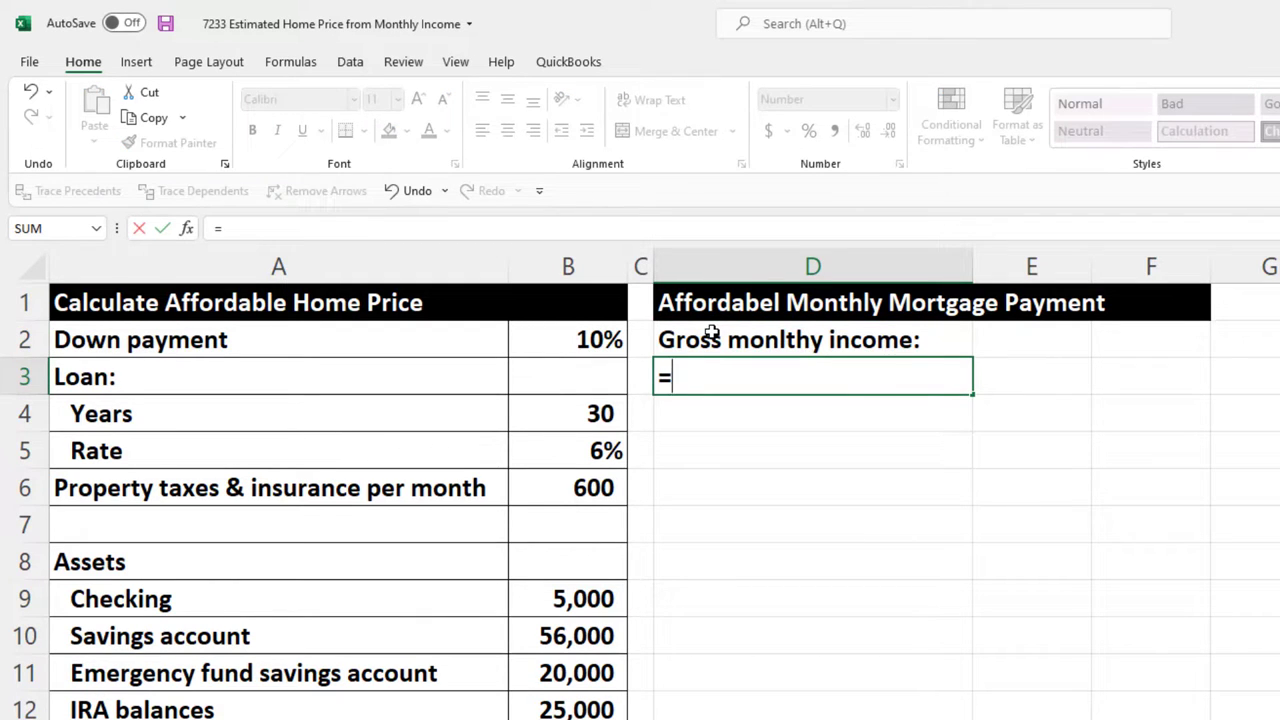
pyautogui.press('Down')
pyautogui.press('Down')
pyautogui.press('Down')
pyautogui.press('Down')
pyautogui.press('Down')
pyautogui.press('Down')
pyautogui.press('Down')
pyautogui.press('Down')
pyautogui.press('Down')
pyautogui.press('Down')
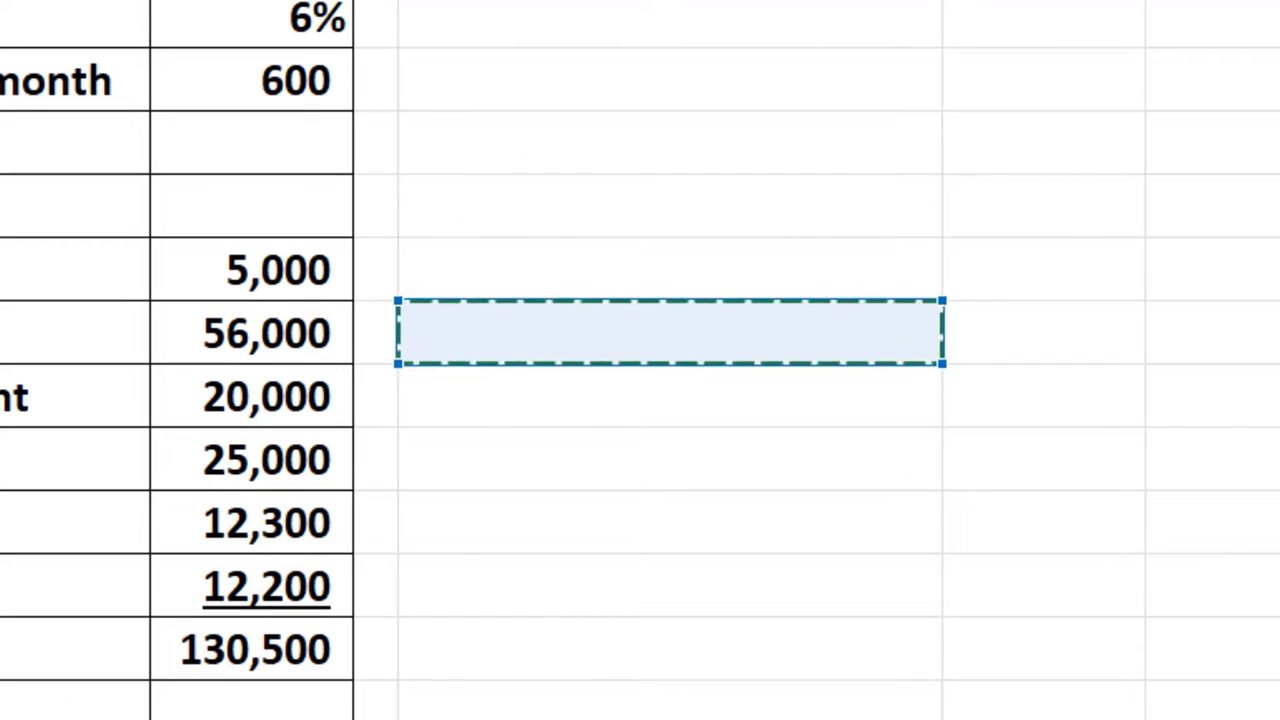
pyautogui.press('Down')
pyautogui.press('Down')
pyautogui.press('Down')
pyautogui.press('Down')
pyautogui.press('Down')
pyautogui.press('Down')
pyautogui.press('Down')
pyautogui.press('Down')
pyautogui.press('Down')
pyautogui.press('Down')
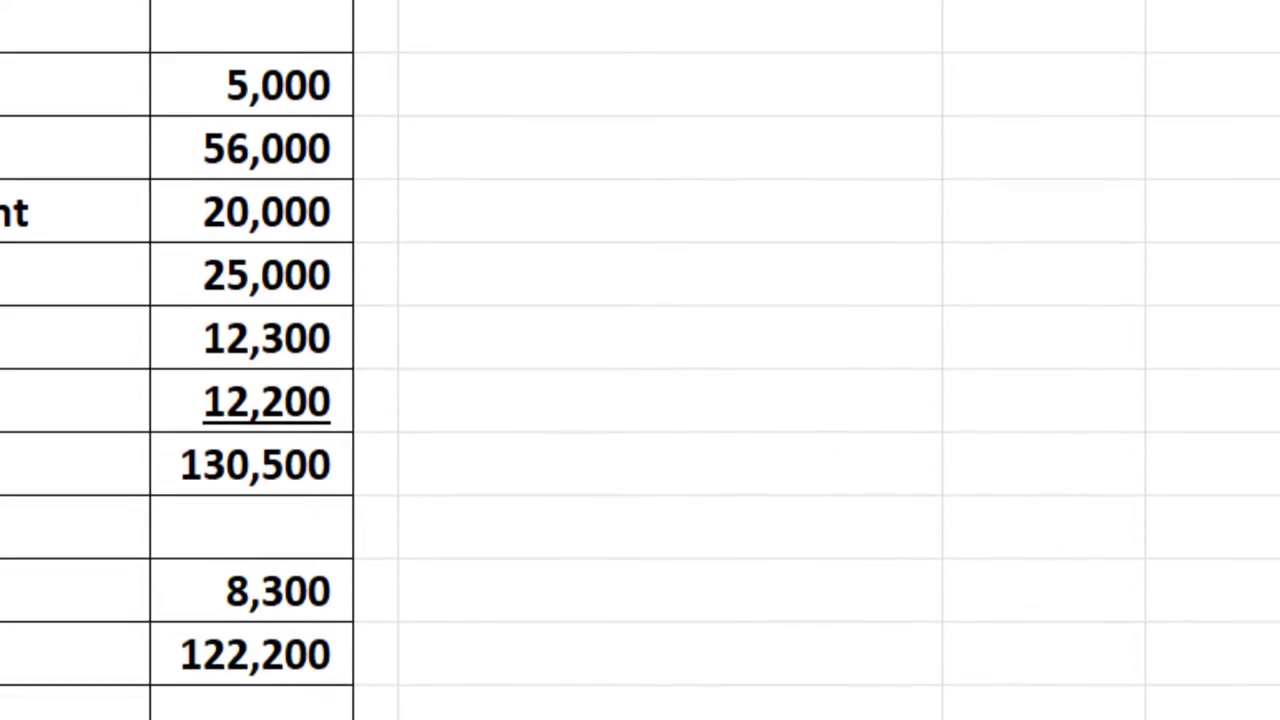
pyautogui.press('Left')
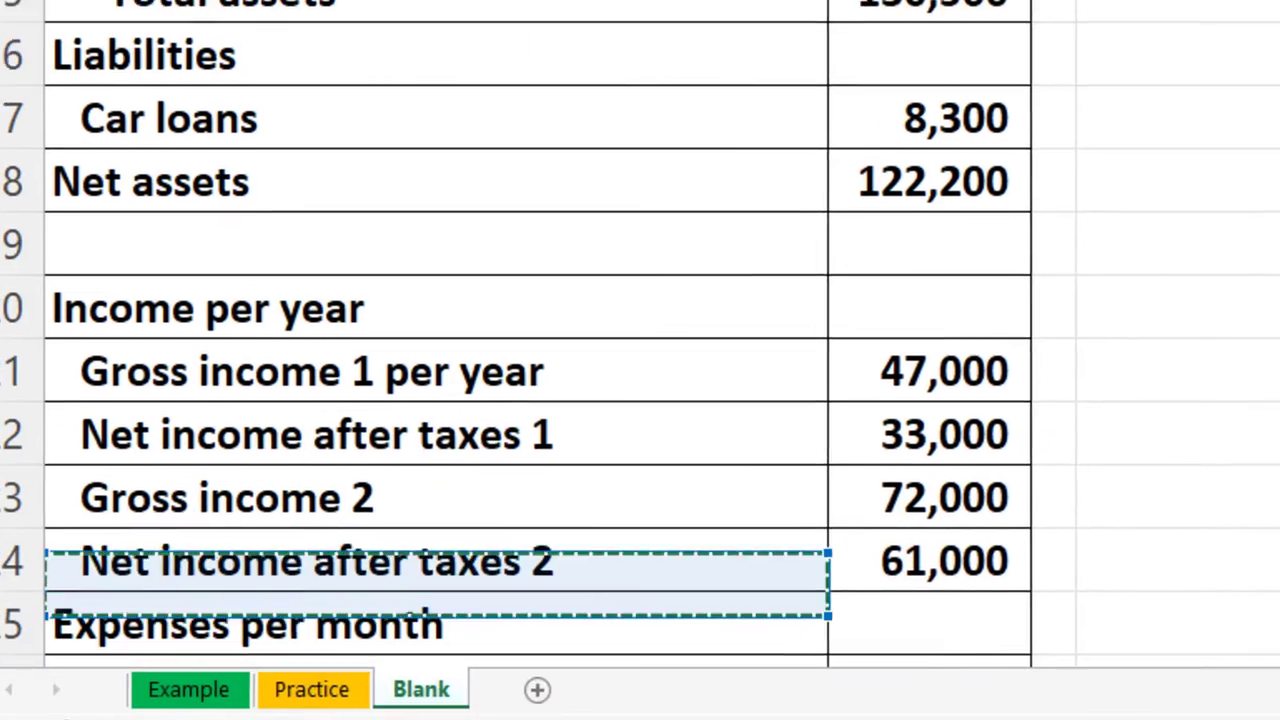
pyautogui.press('Up')
pyautogui.press('Up')
pyautogui.press('Up')
pyautogui.press('Return')
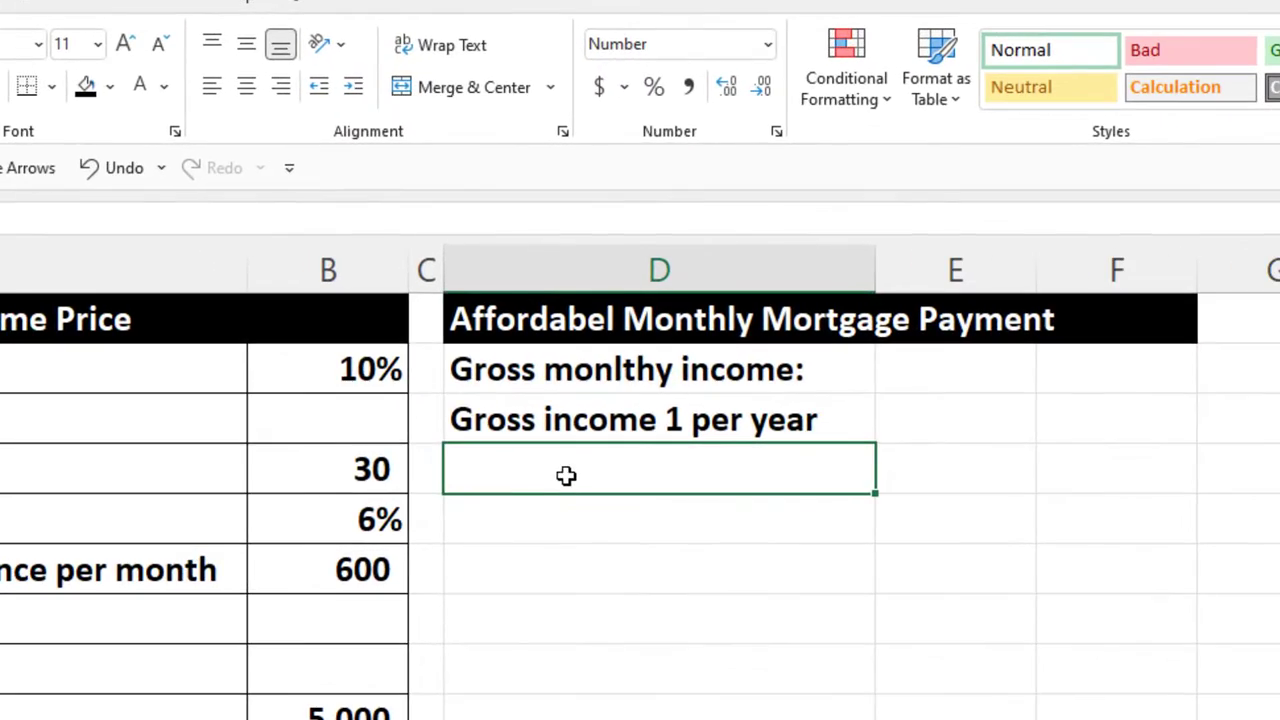
# Step: Link cell D4 to the "Gross income 2" label in A23 with a cell-reference formula
pyautogui.write('=')
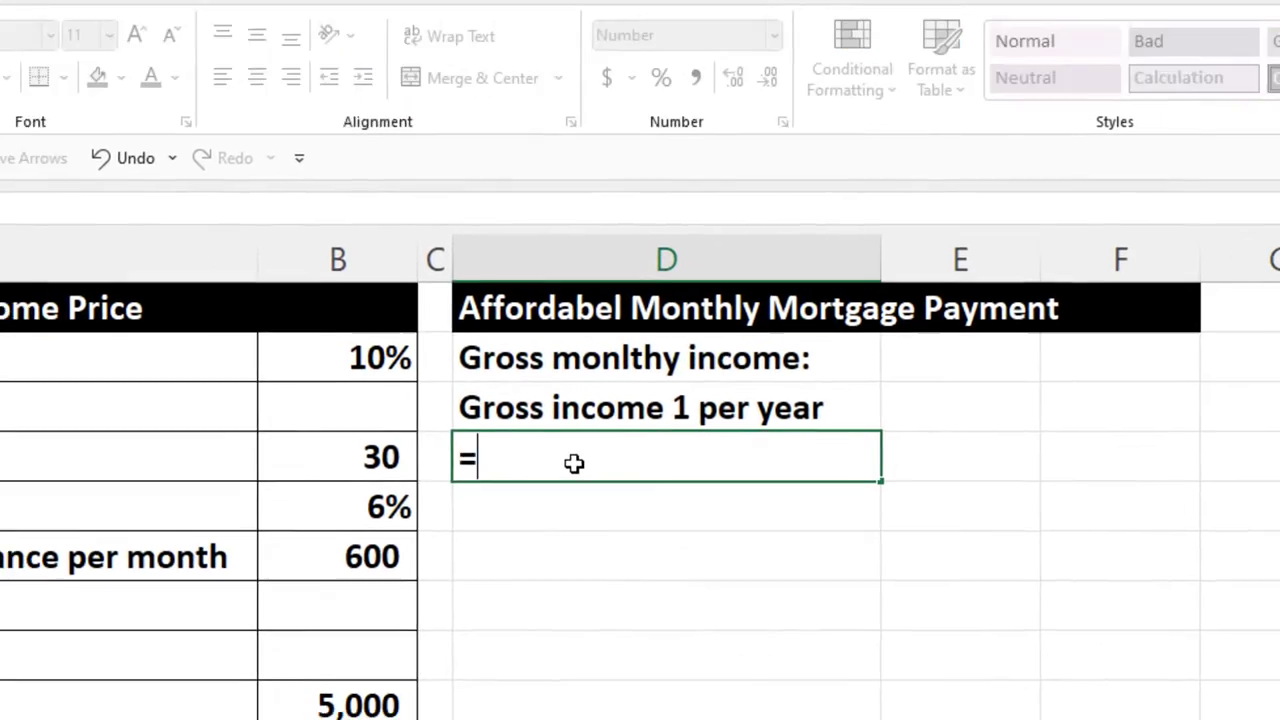
pyautogui.press('Down')
pyautogui.press('Down')
pyautogui.press('Down')
pyautogui.press('Down')
pyautogui.press('Down')
pyautogui.press('Down')
pyautogui.press('Down')
pyautogui.press('Down')
pyautogui.press('Down')
pyautogui.press('Down')
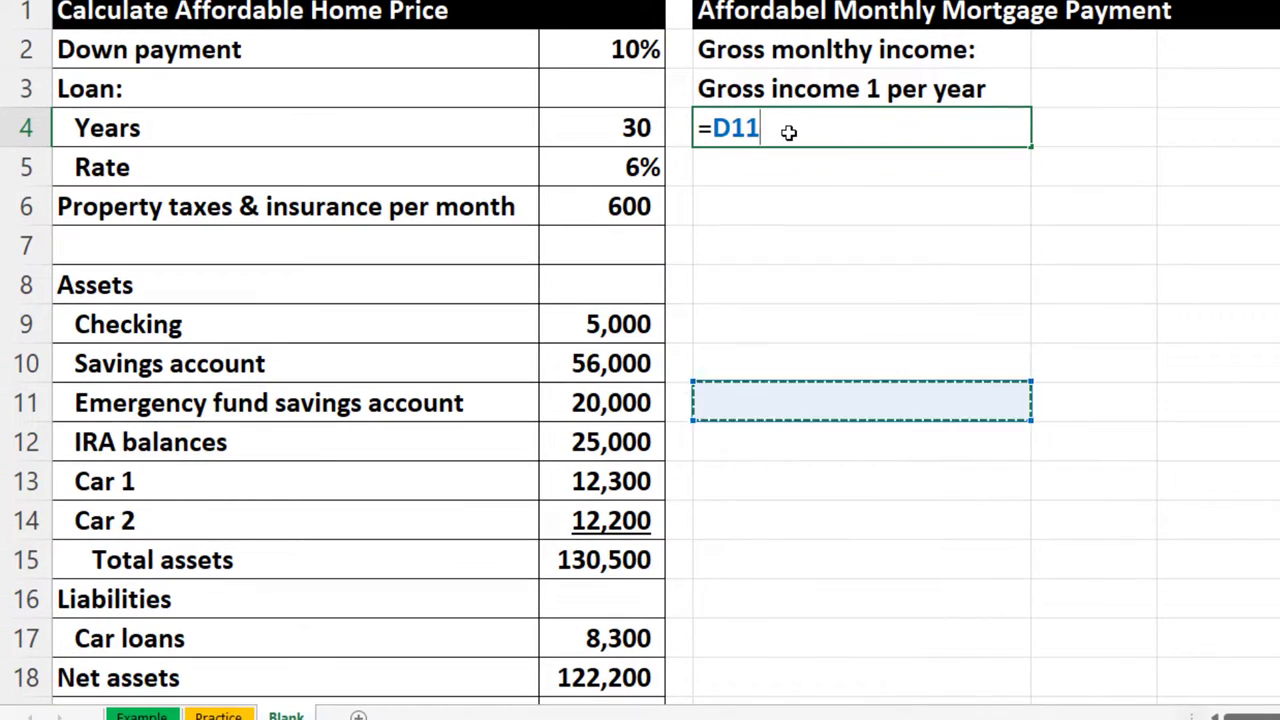
pyautogui.press('Down')
pyautogui.press('Down')
pyautogui.press('Down')
pyautogui.press('Down')
pyautogui.press('Down')
pyautogui.press('Down')
pyautogui.press('Down')
pyautogui.press('Down')
pyautogui.press('Down')
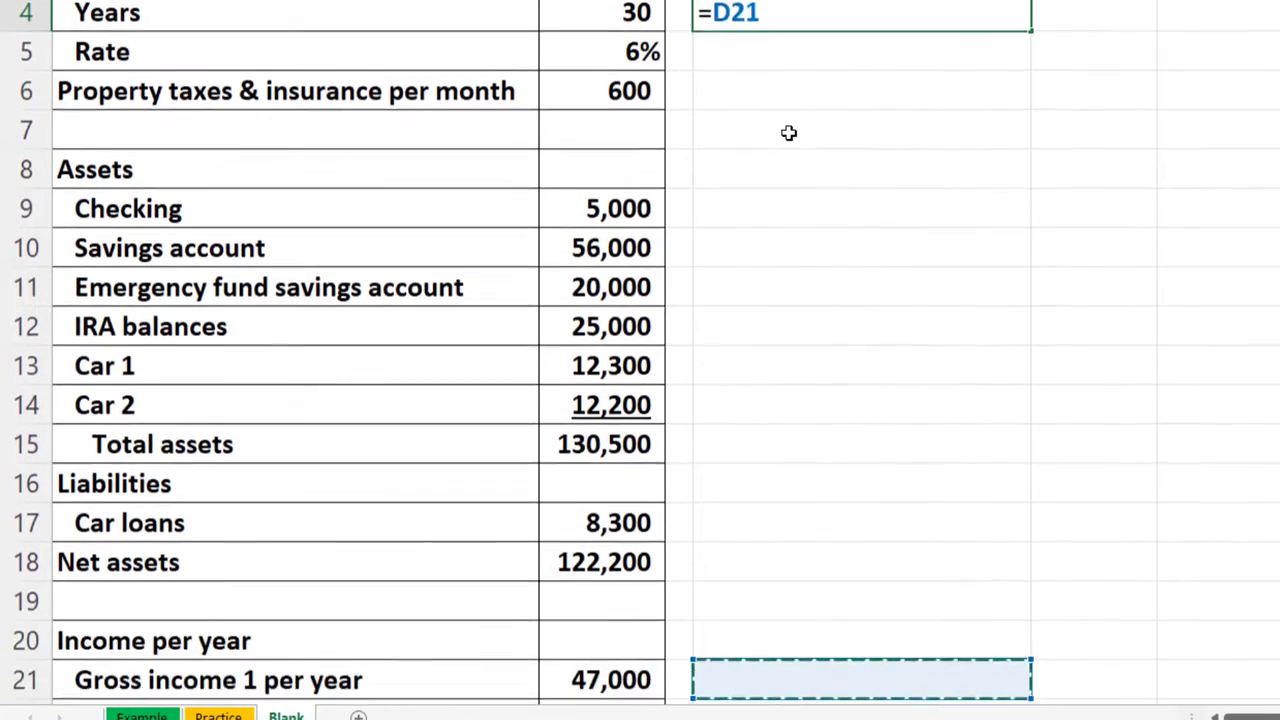
pyautogui.press('Down')
pyautogui.press('Left')
pyautogui.press('Left')
pyautogui.press('Left')
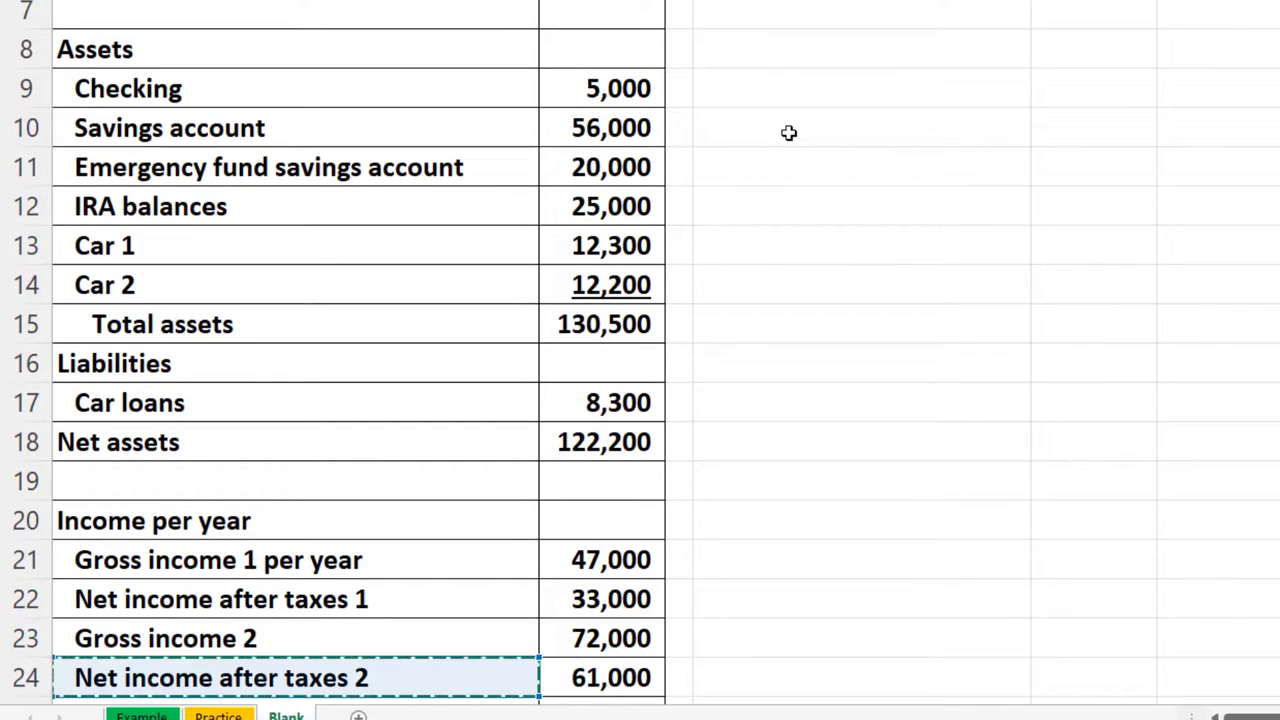
pyautogui.press('Up')
pyautogui.press('Return')
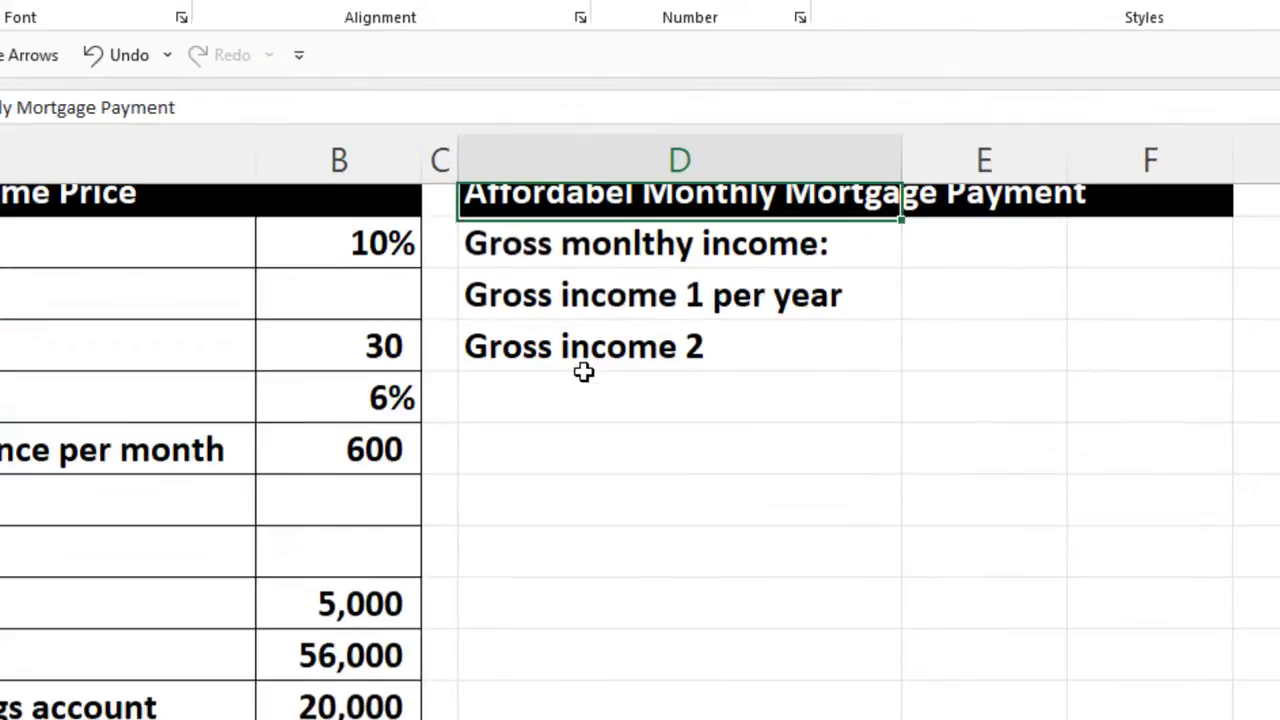
# Step: Link cell E3 to the gross income 1 per year amount in B21 with a cell-reference formula
pyautogui.press('Down')
pyautogui.press('Down')
pyautogui.press('Right')
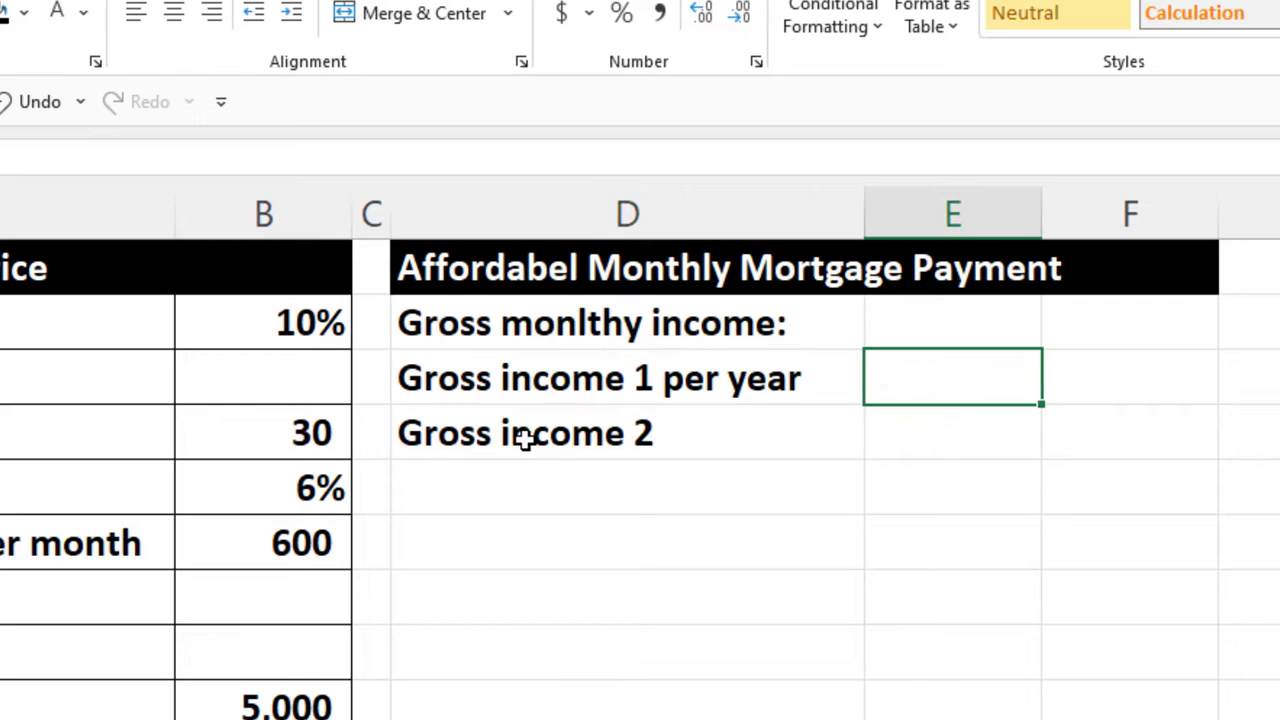
pyautogui.write('=')
pyautogui.press('Down')
pyautogui.press('Down')
pyautogui.press('Down')
pyautogui.press('Down')
pyautogui.press('Down')
pyautogui.press('Down')
pyautogui.press('Down')
pyautogui.press('Down')
pyautogui.press('Down')
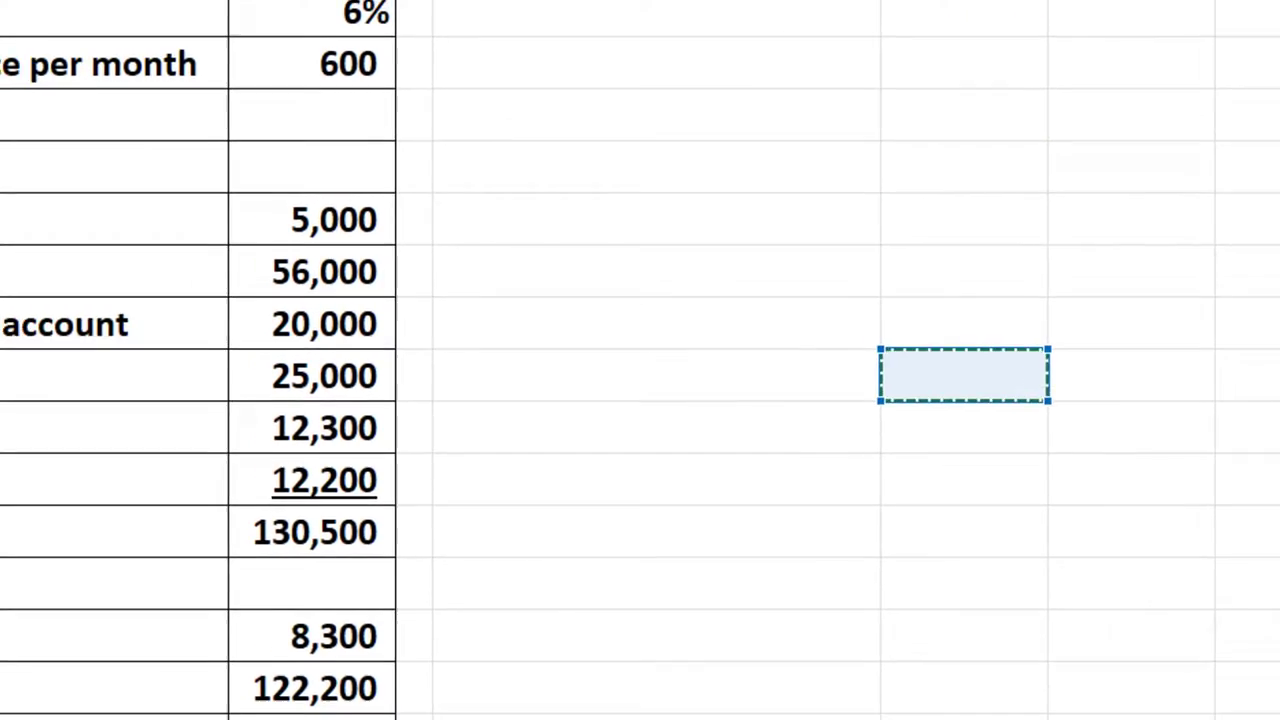
pyautogui.press('Down')
pyautogui.press('Down')
pyautogui.press('Down')
pyautogui.press('Down')
pyautogui.press('Down')
pyautogui.press('Down')
pyautogui.press('Down')
pyautogui.press('Down')
pyautogui.press('Down')
pyautogui.press('Down')
pyautogui.press('Down')
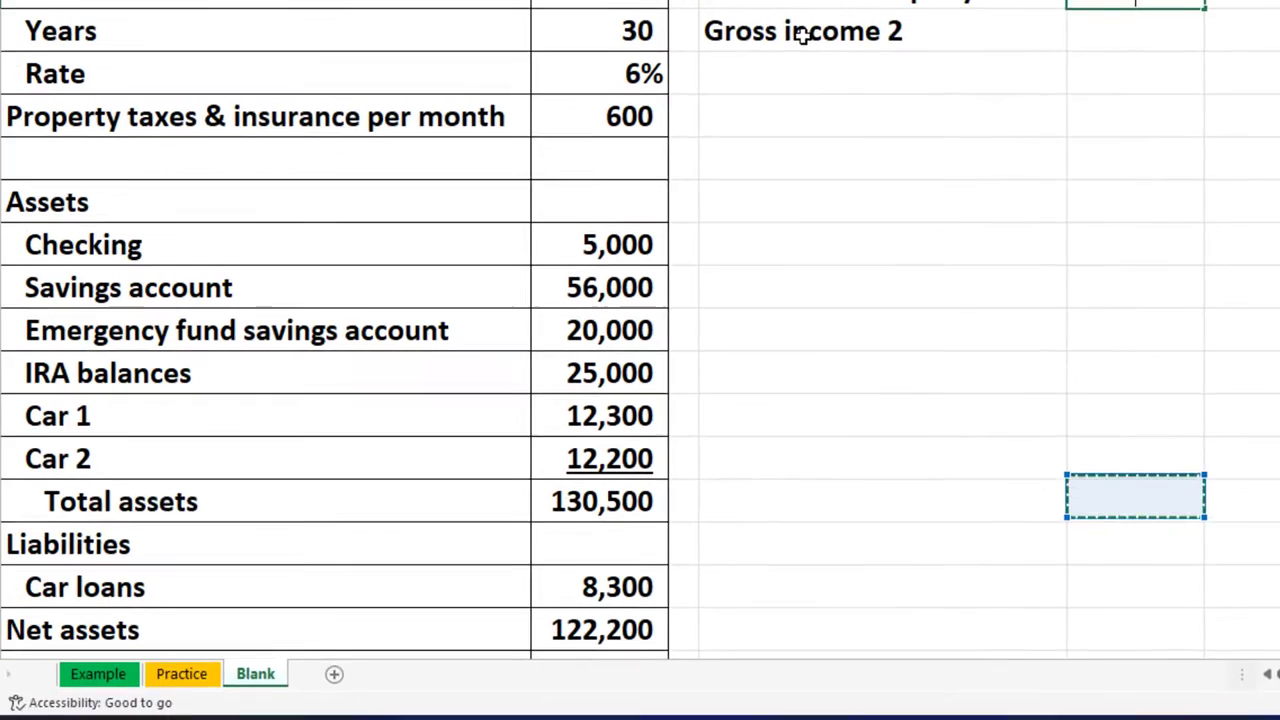
pyautogui.press('Down')
pyautogui.press('Down')
pyautogui.press('Down')
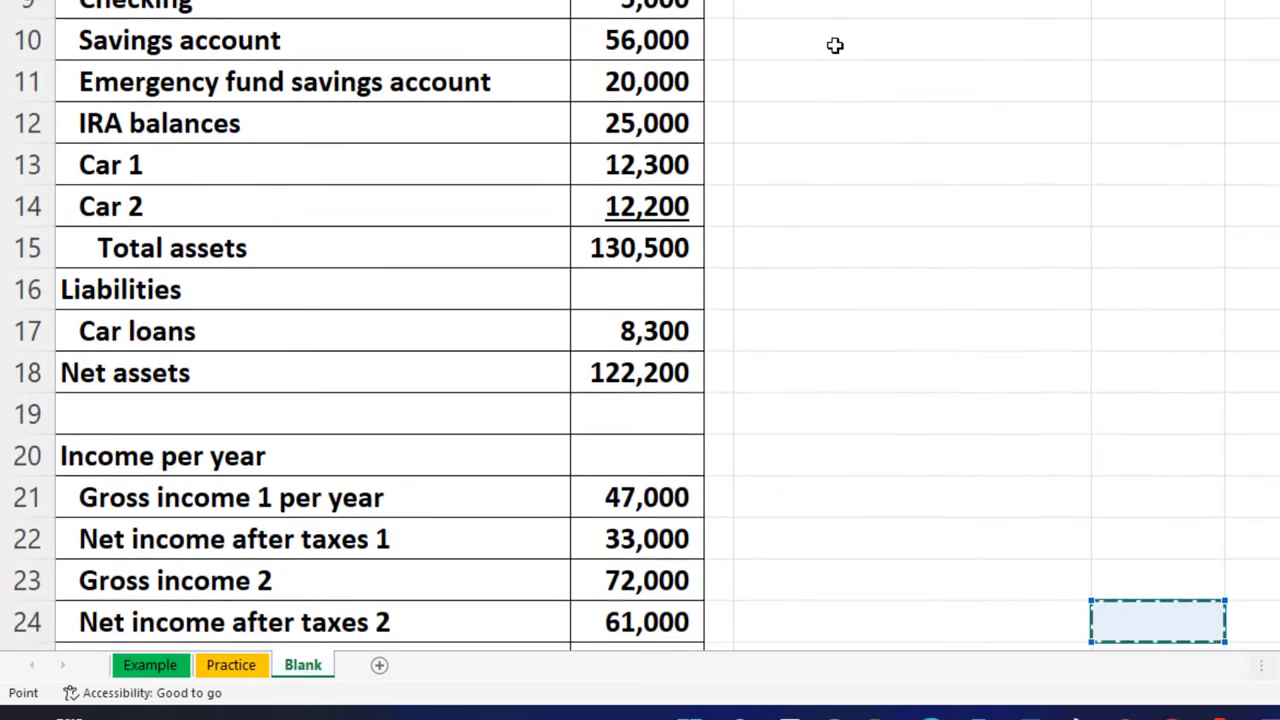
pyautogui.press('Left')
pyautogui.press('Left')
pyautogui.press('Left')
pyautogui.press('Up')
pyautogui.press('Up')
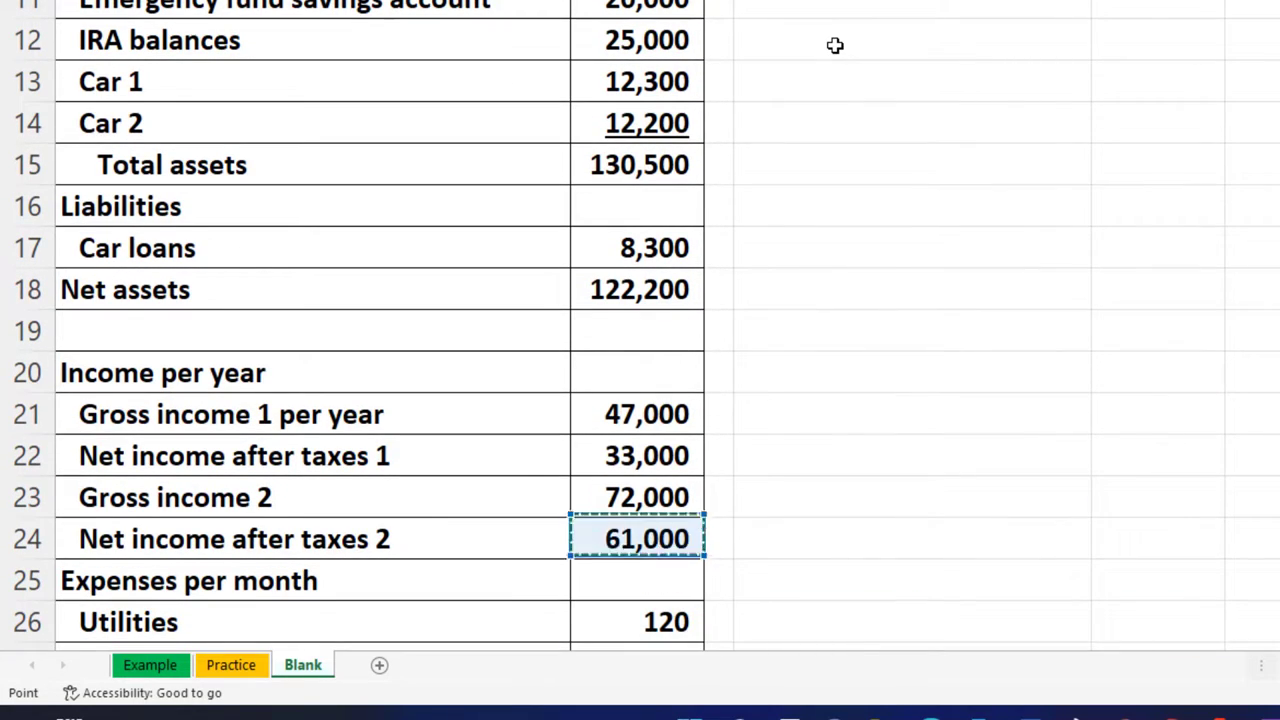
pyautogui.press('Up')
pyautogui.press('Up')
pyautogui.press('Up')
pyautogui.hotkey('ctrl', 'Return')
pyautogui.scroll(1, 835, 303)
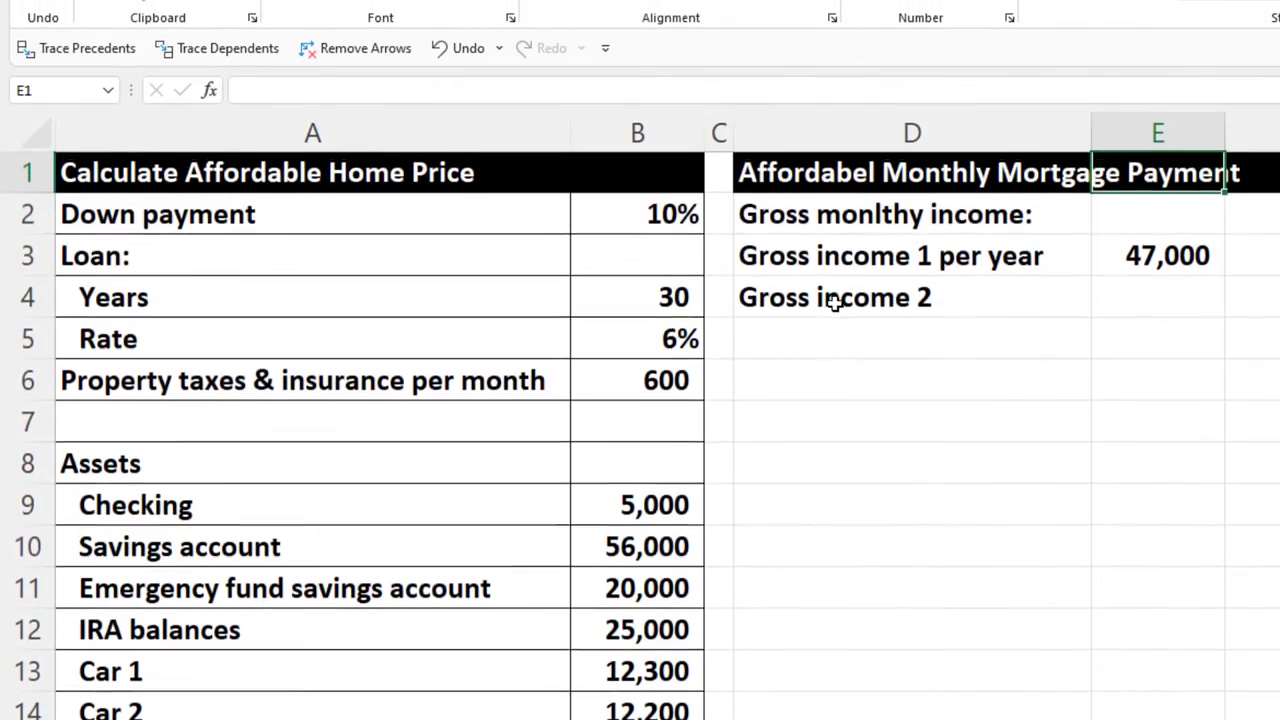
# Step: Link cell E4 to the gross income 2 amount in B23 with a cell-reference formula and underline it
pyautogui.press('Down')
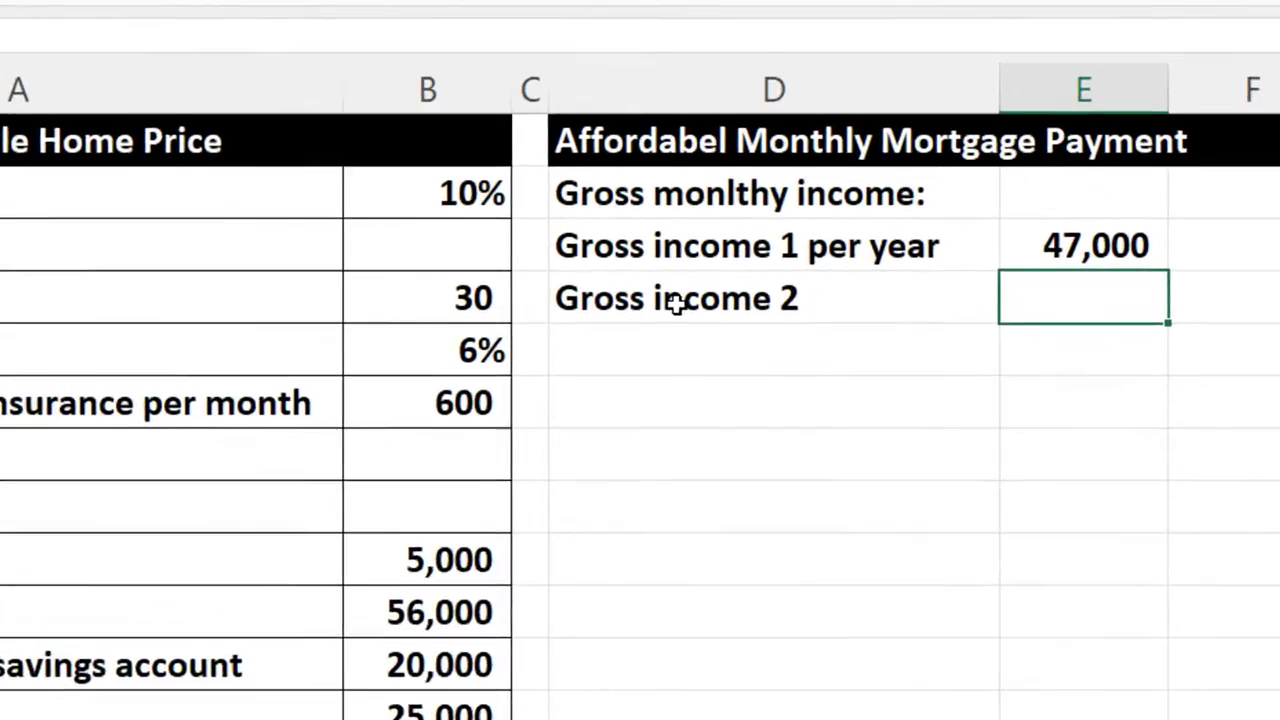
pyautogui.write('=')
pyautogui.press('Down')
pyautogui.press('Down')
pyautogui.press('Down')
pyautogui.press('Down')
pyautogui.press('Down')
pyautogui.press('Down')
pyautogui.press('Down')
pyautogui.press('Down')
pyautogui.press('Down')
pyautogui.press('Down')
pyautogui.press('Down')
pyautogui.press('Down')
pyautogui.press('Down')
pyautogui.press('Down')
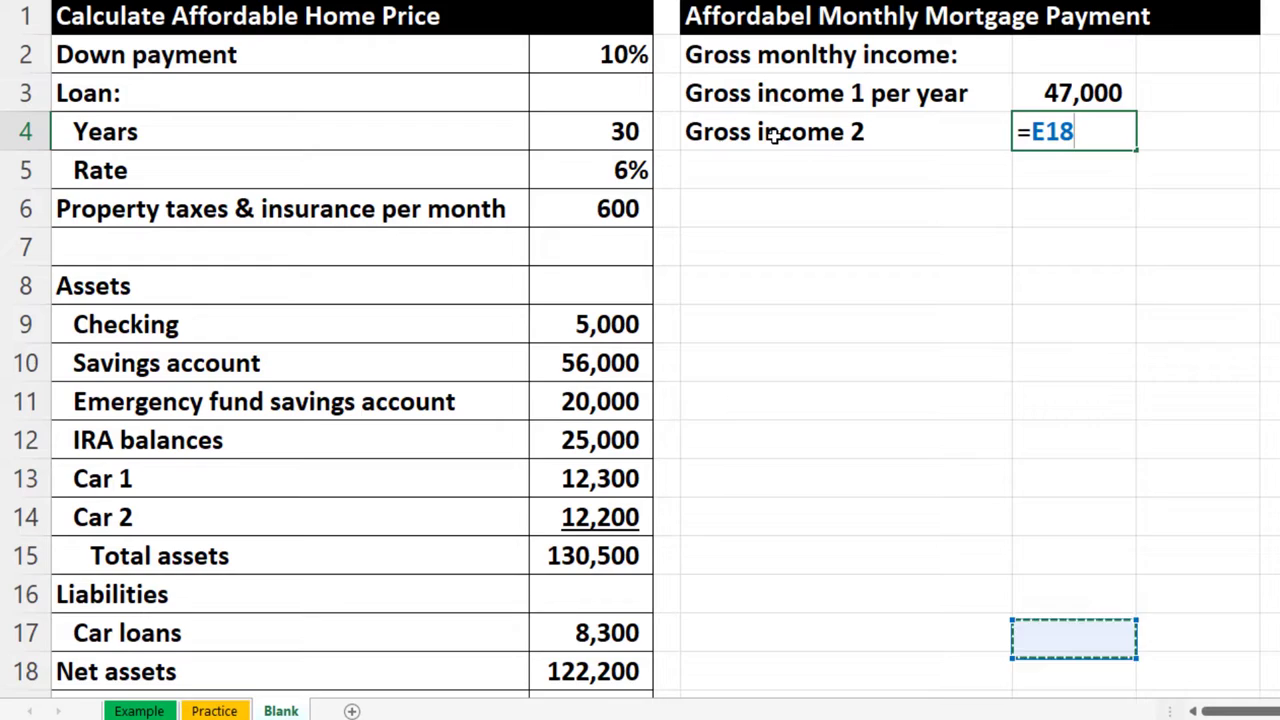
pyautogui.press('Down')
pyautogui.press('Down')
pyautogui.press('Down')
pyautogui.press('Down')
pyautogui.press('Down')
pyautogui.press('Down')
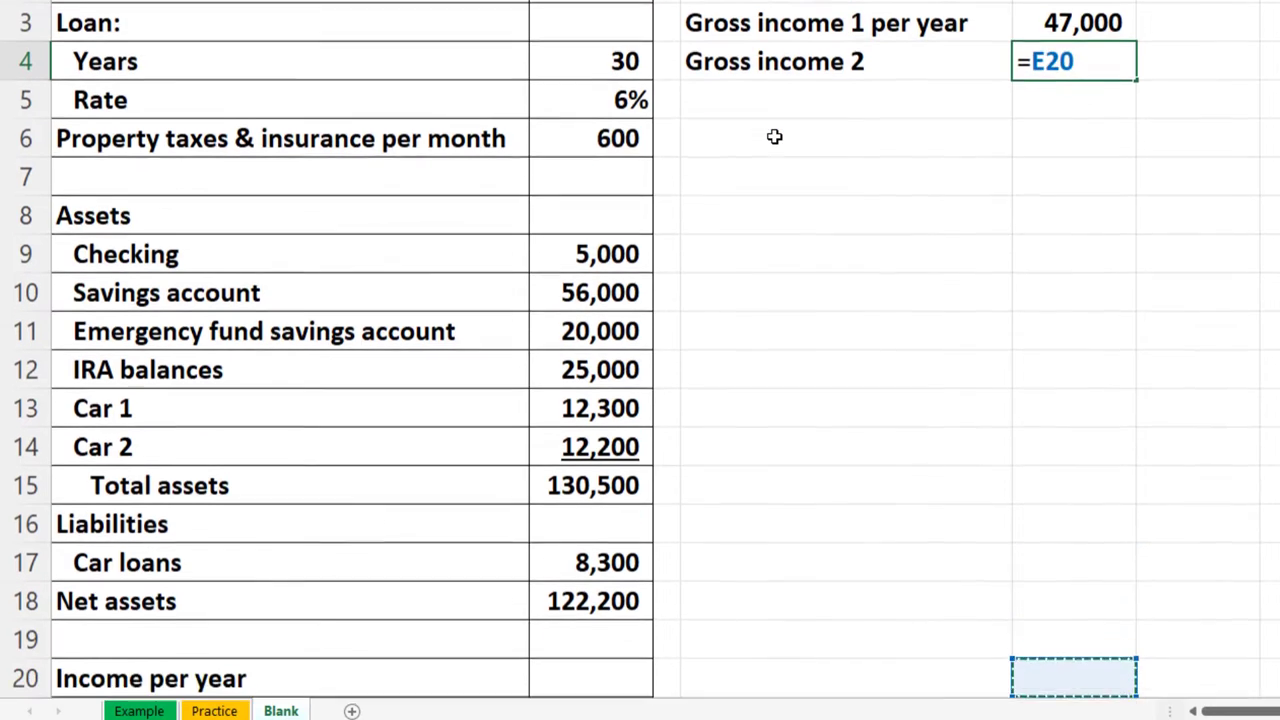
pyautogui.press('Left')
pyautogui.press('Up')
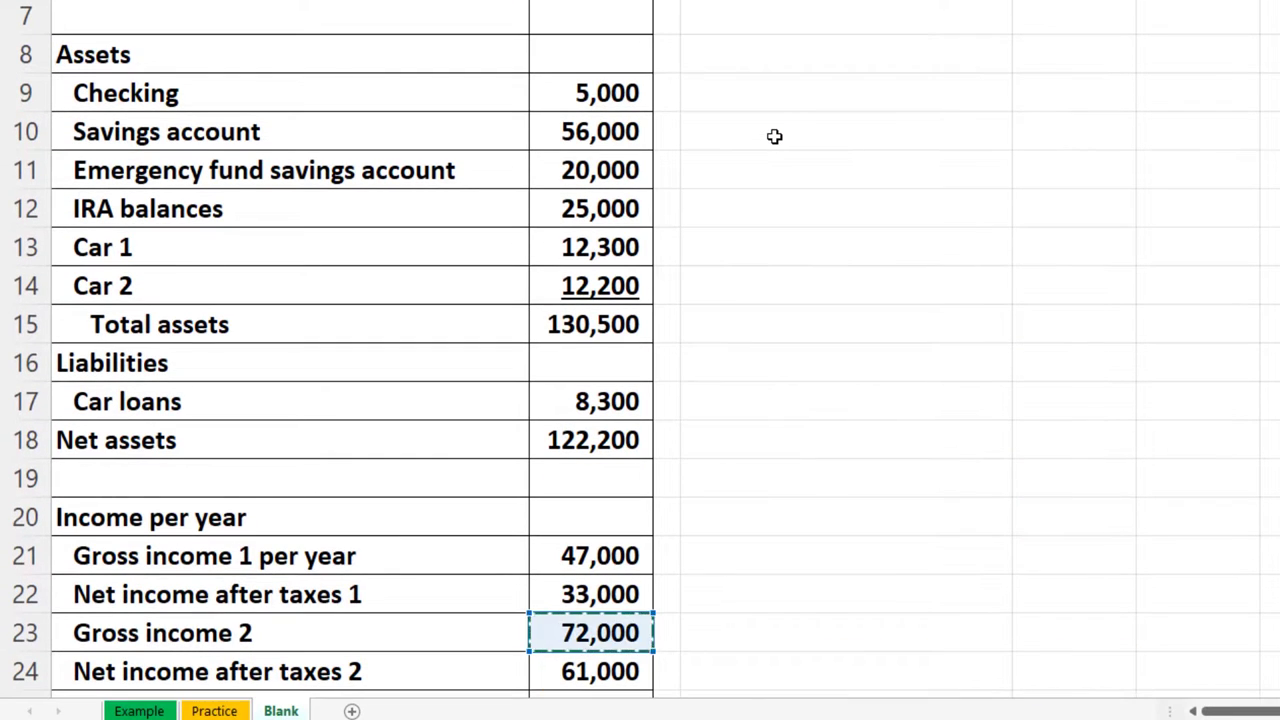
pyautogui.press('Return')
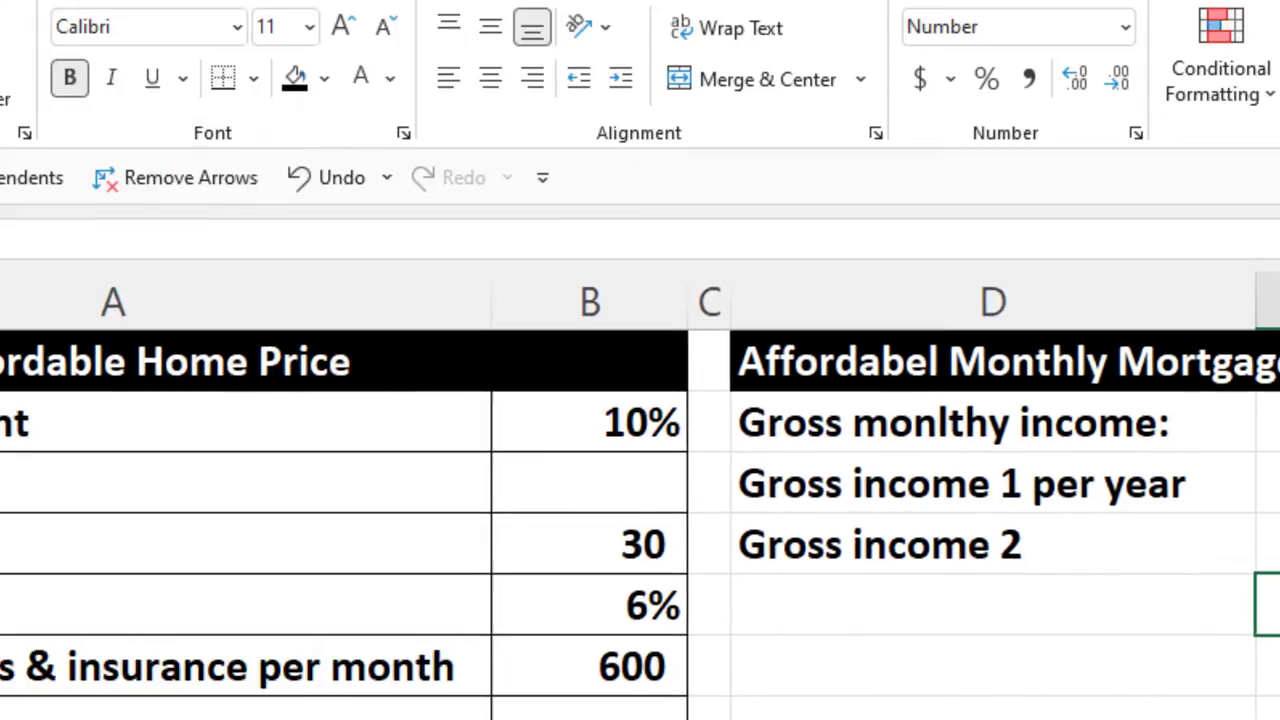
pyautogui.press('Up')
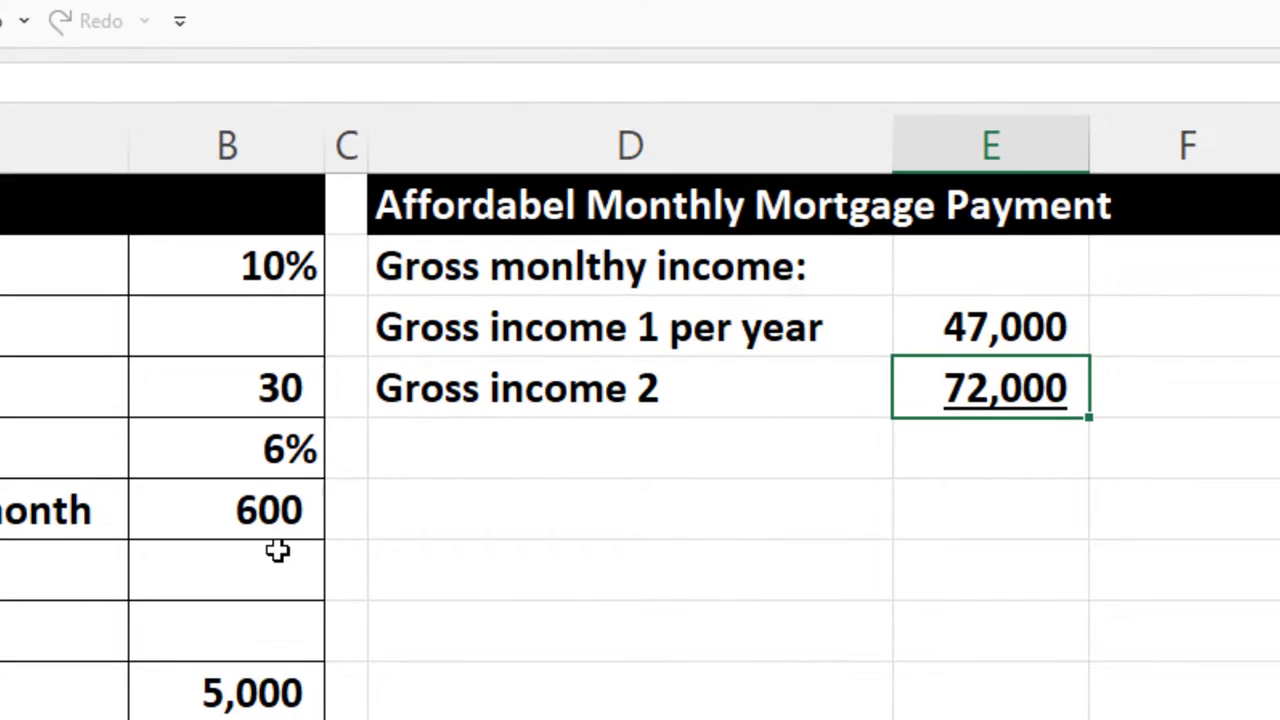
# Step: Enter the label "Gross yearly income" in cell D5
pyautogui.press('Down')
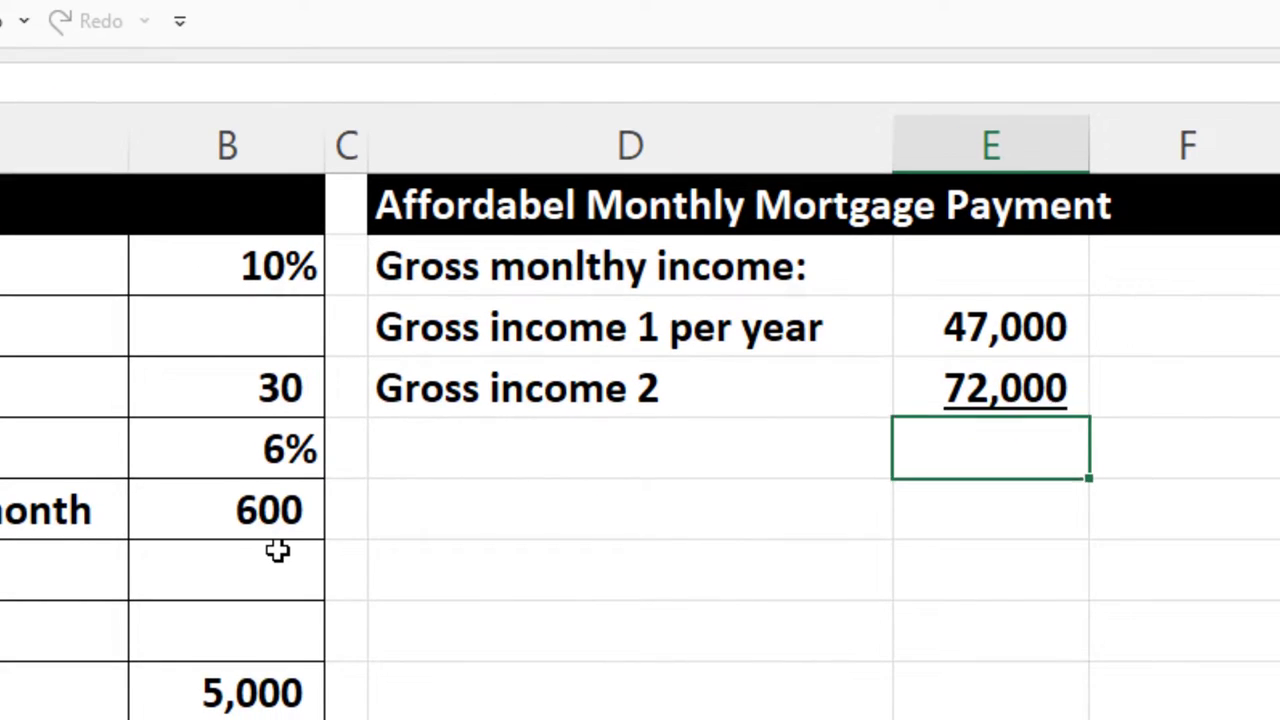
pyautogui.press('Left')
pyautogui.write('Gross ')
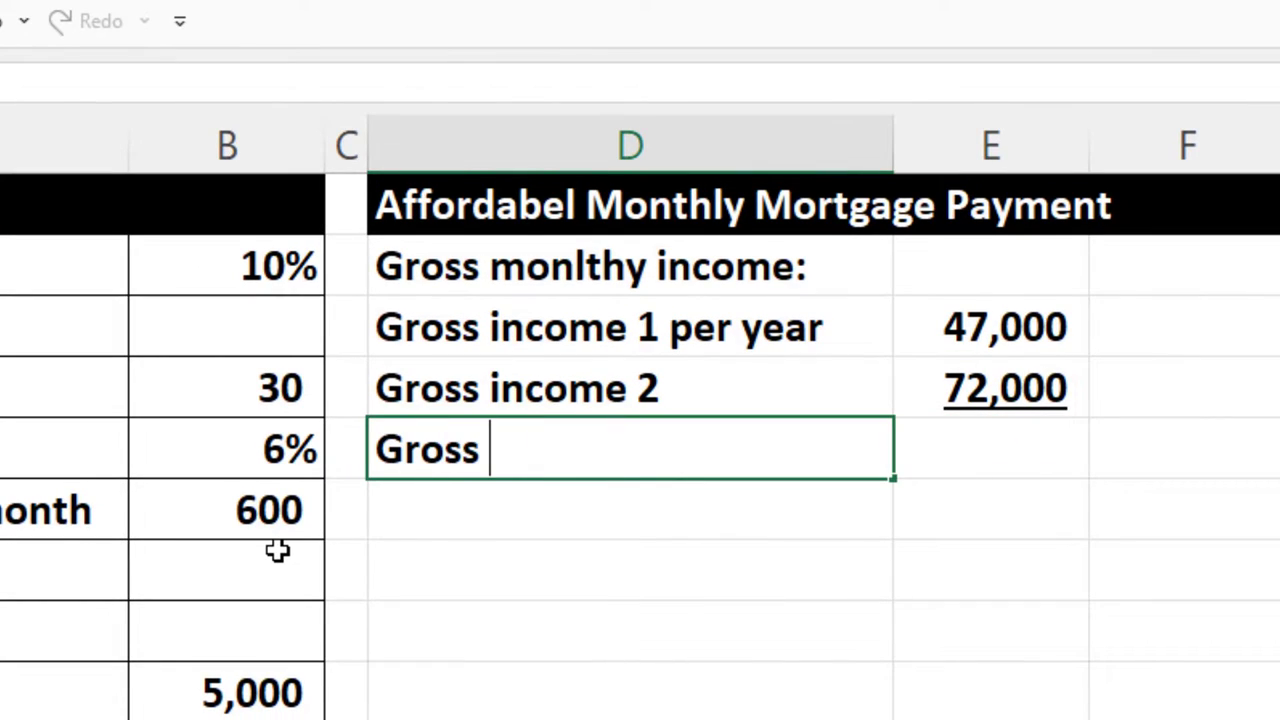
pyautogui.write('yearly income')
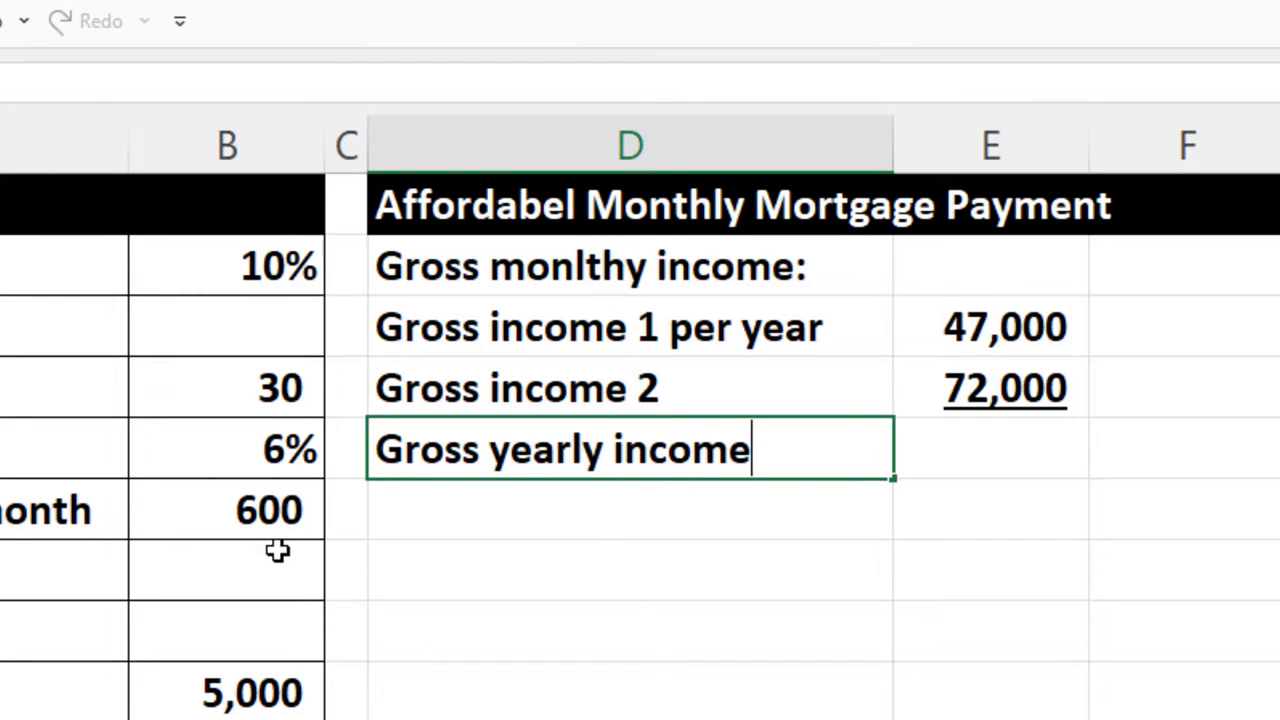
pyautogui.press('Tab')
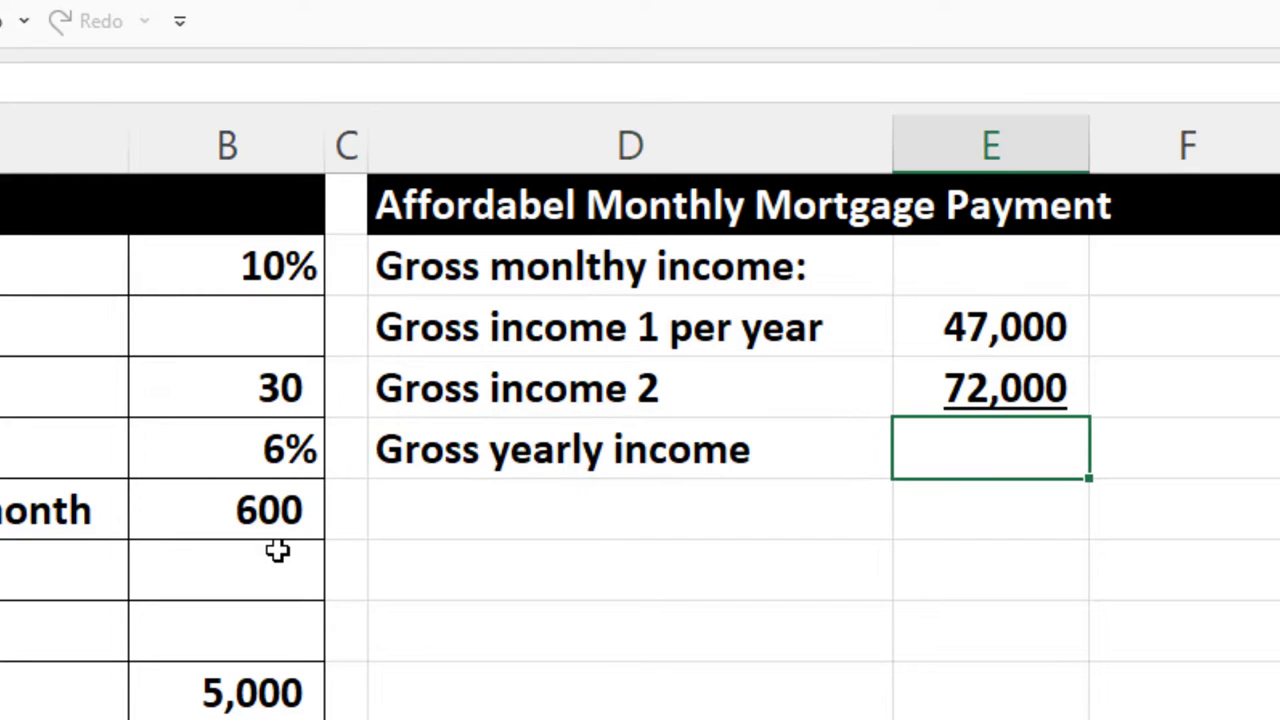
# Step: Total the two gross incomes in cell E5 with a SUM formula over E3:E4
pyautogui.write('=sum(')
pyautogui.press('Up')
pyautogui.hotkey('shift', 'Up')
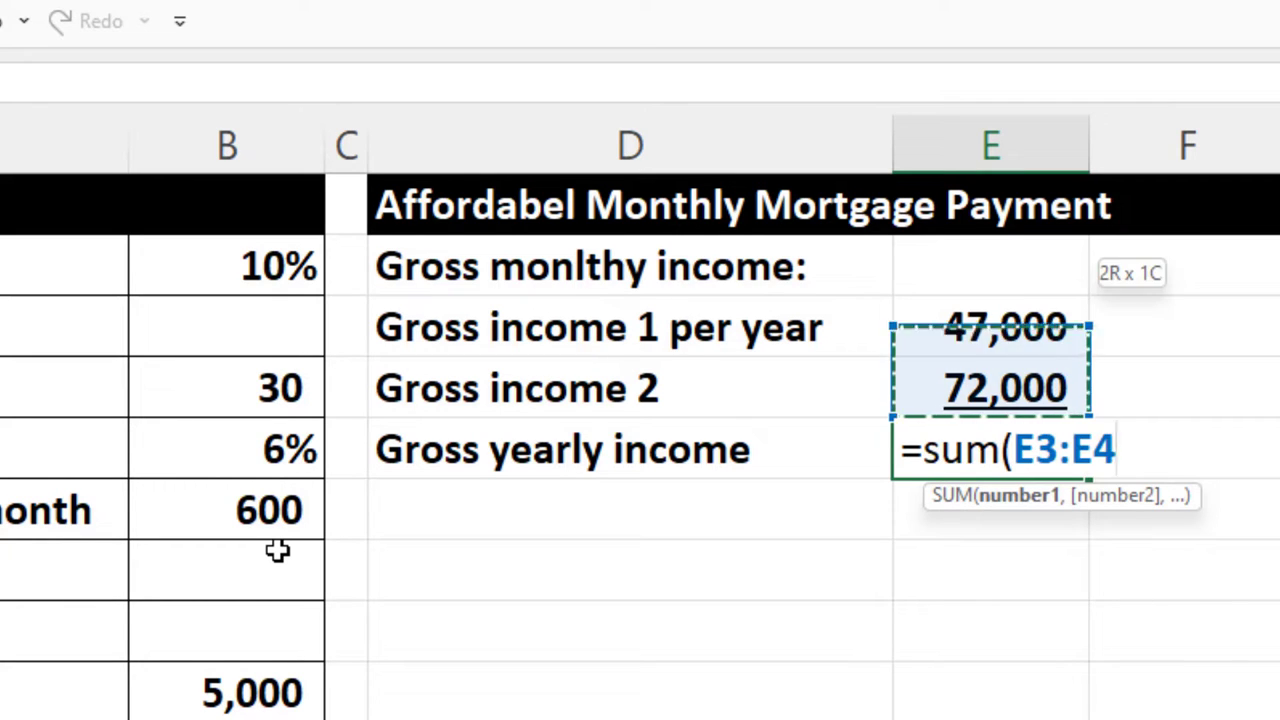
pyautogui.press('Return')
pyautogui.press('Up')
pyautogui.press('Right')
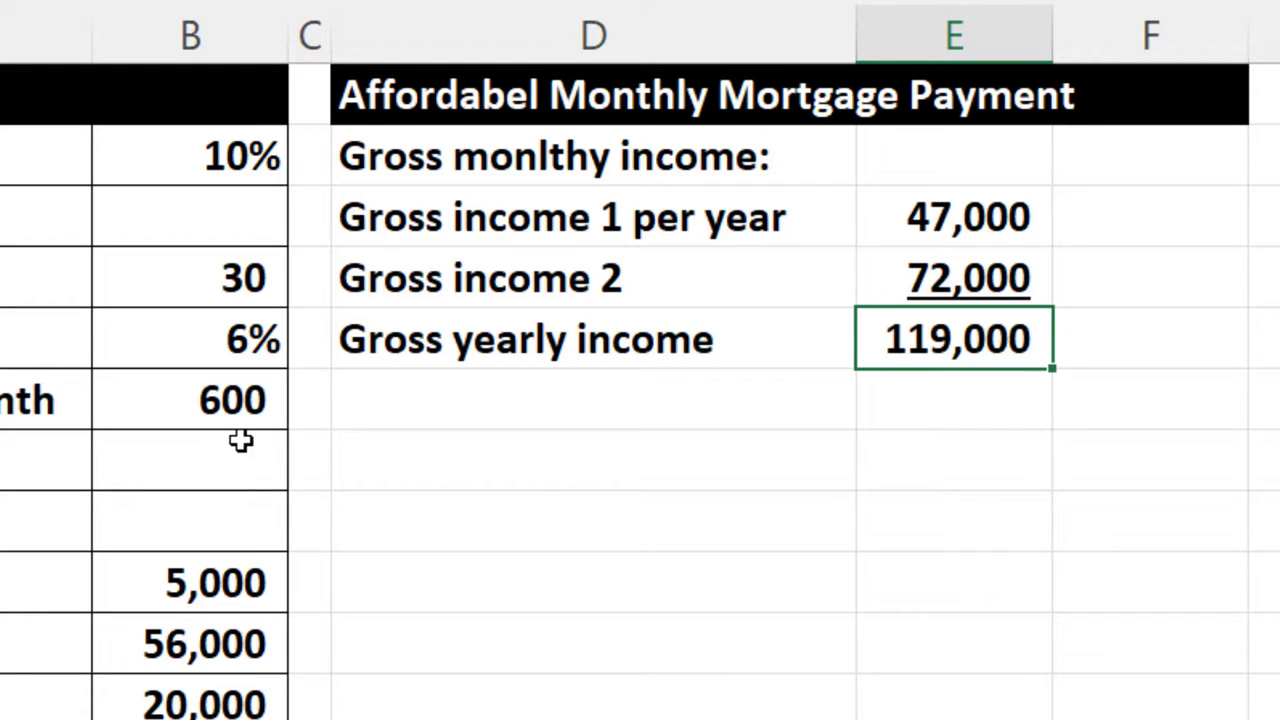
# Step: Enter the label "Months in year" in D6 and the value 12 in E6
pyautogui.press('Down')
pyautogui.press('Left')
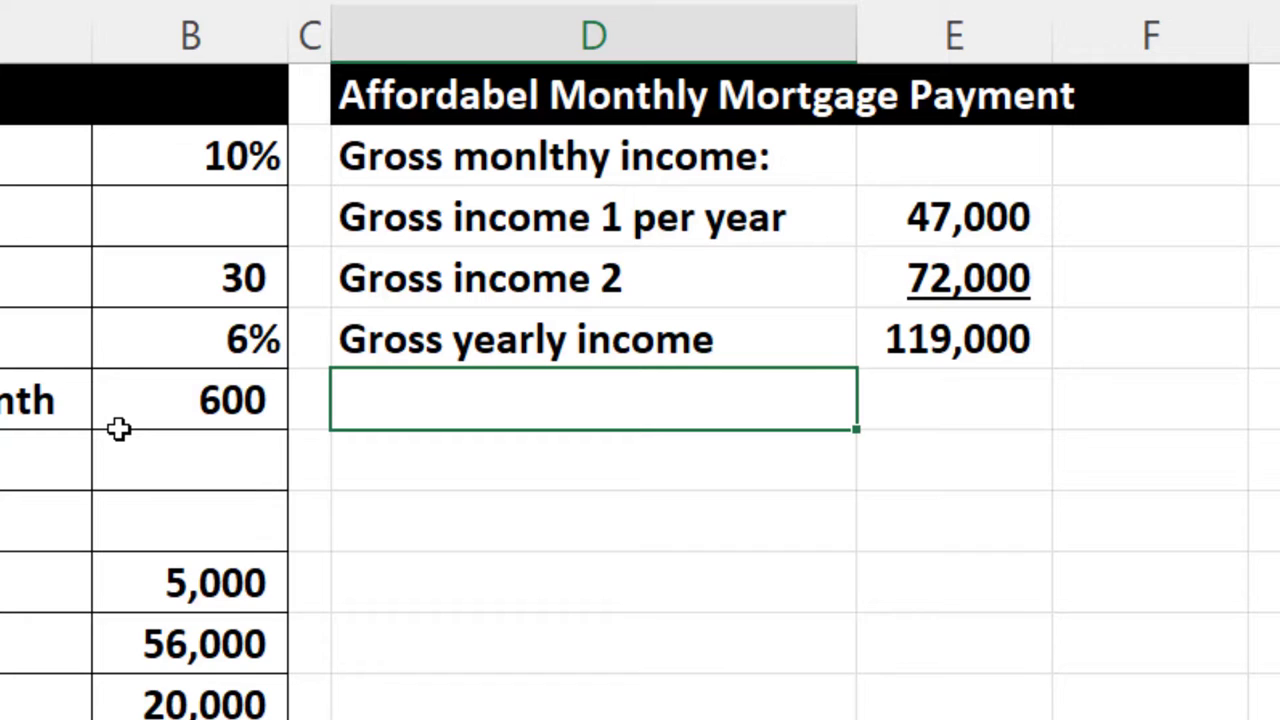
pyautogui.write('Months in year')
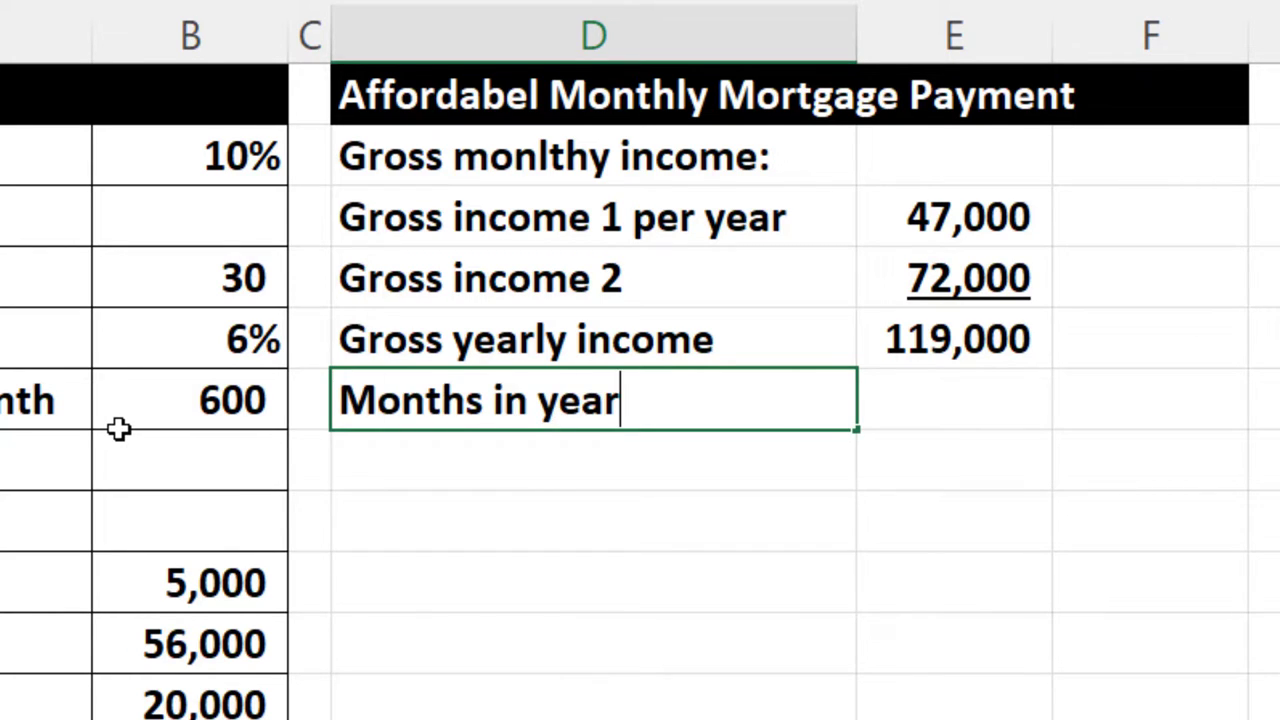
pyautogui.press('Tab')
pyautogui.write('12')
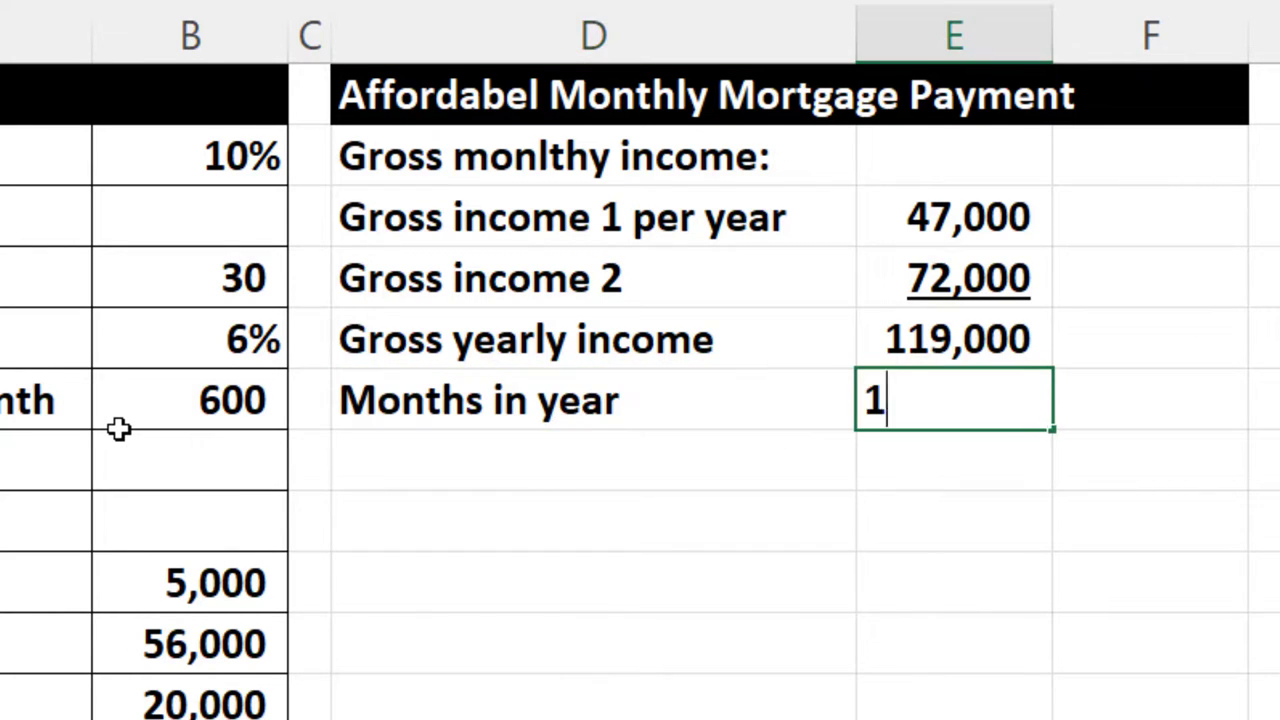
pyautogui.press('Return')
# Step: Underline the months value in cell E6
pyautogui.press('Right')
pyautogui.press('Up')
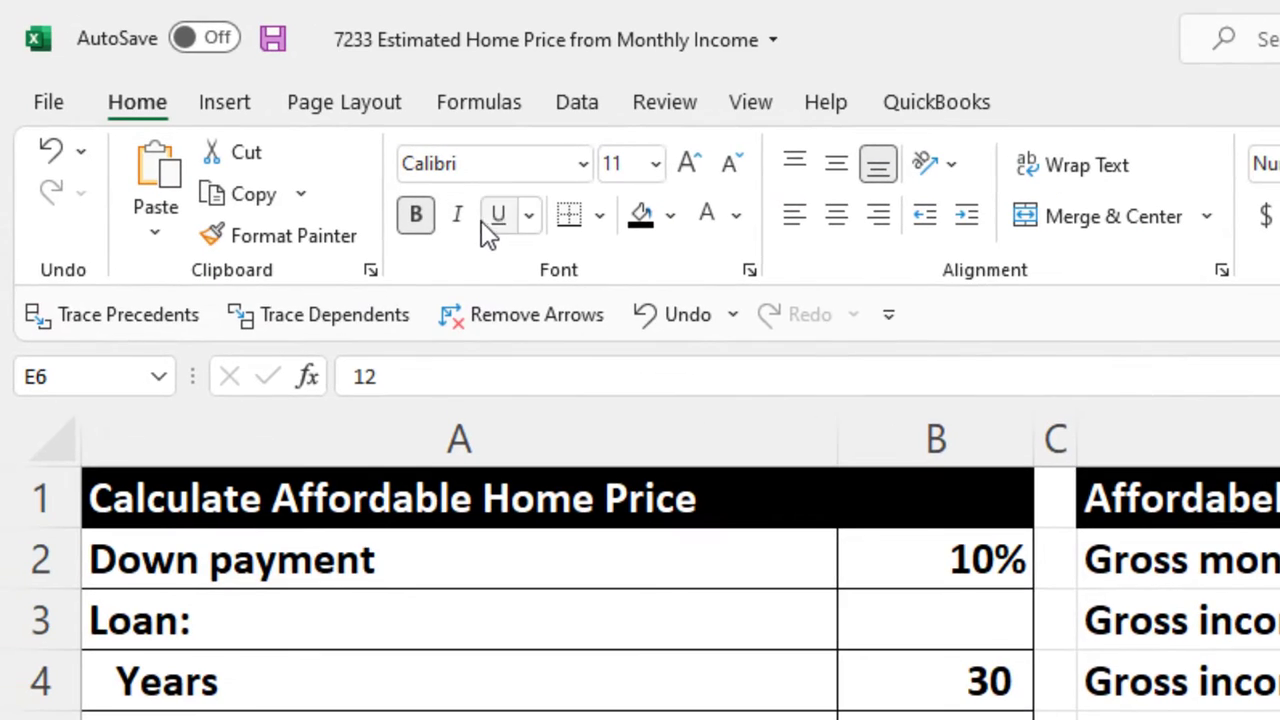
pyautogui.click(297, 106)
pyautogui.press('Down')
# Step: Enter the label "Gross monthly income" in cell D7
pyautogui.click(585, 447)
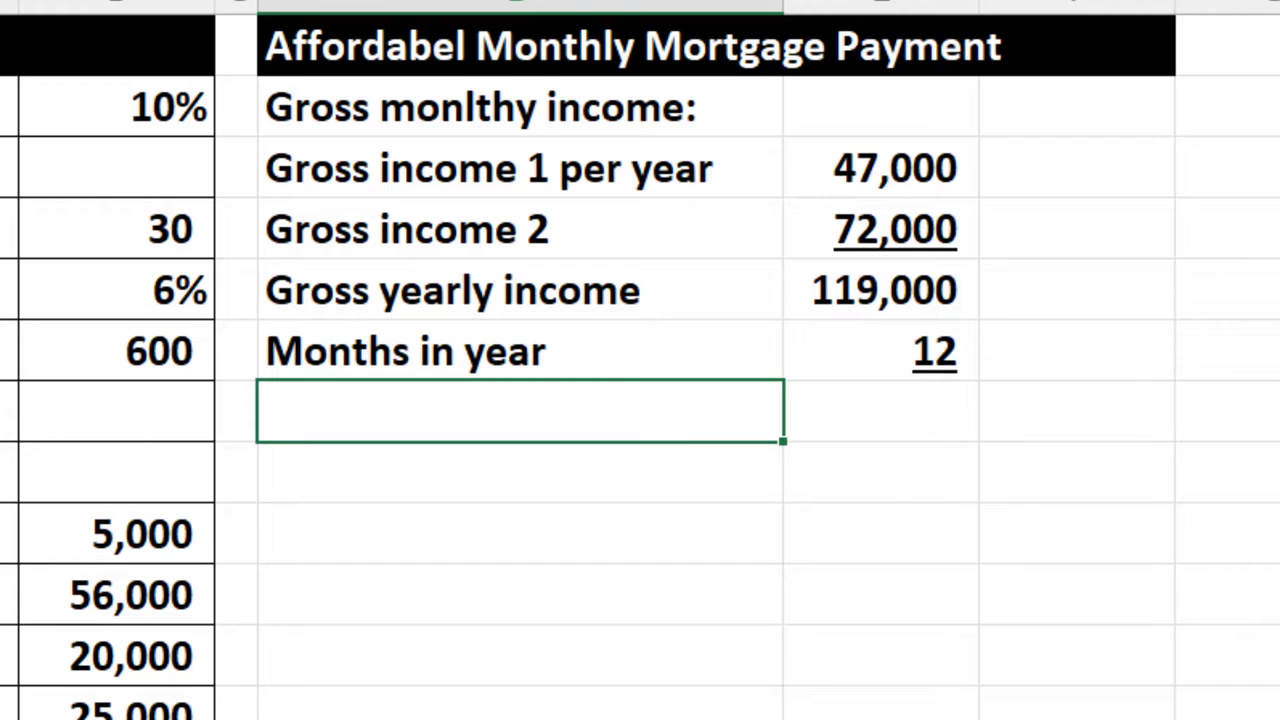
pyautogui.write('Gro')
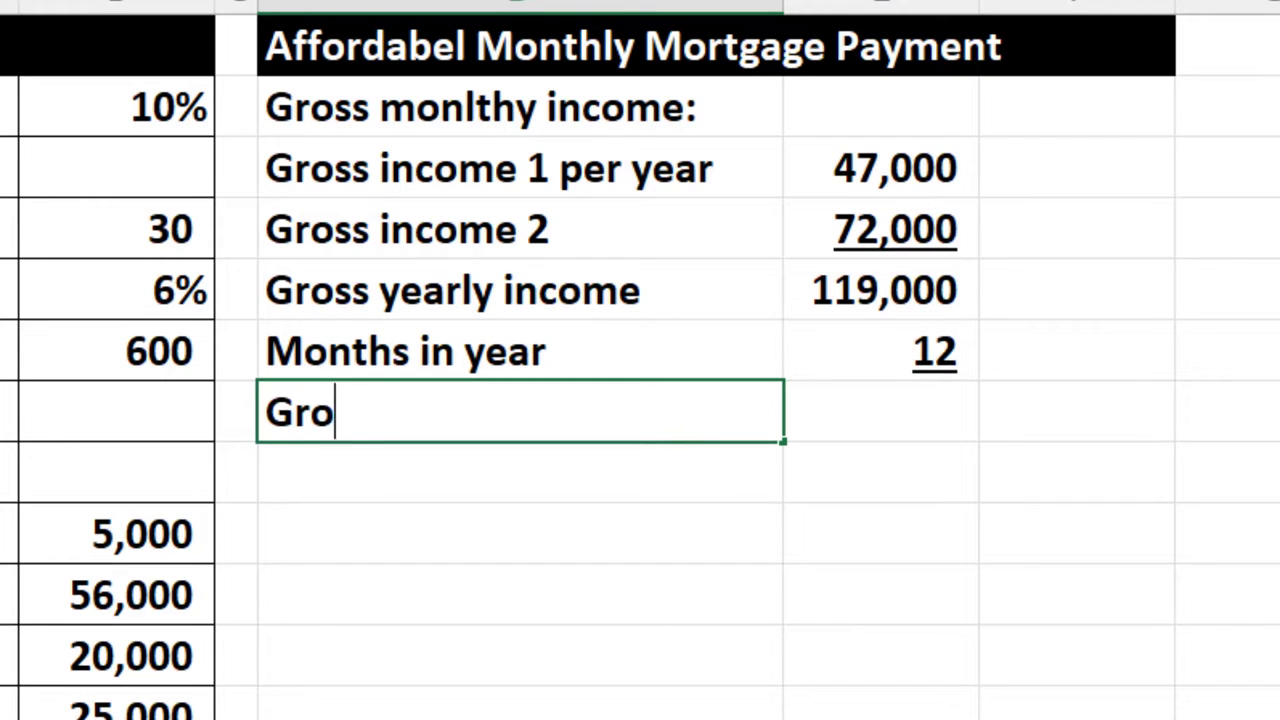
pyautogui.write('ss montly')
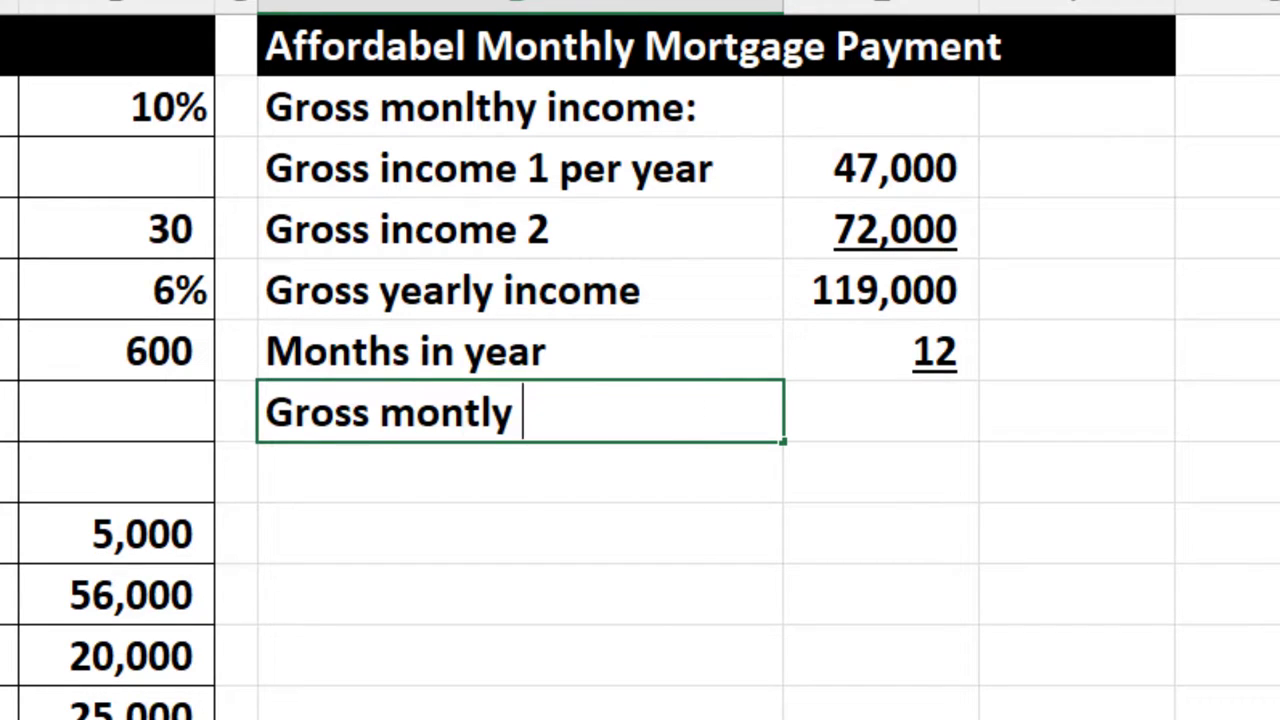
pyautogui.press('BackSpace')
pyautogui.press('BackSpace')
pyautogui.press('BackSpace')
pyautogui.write('hly ')
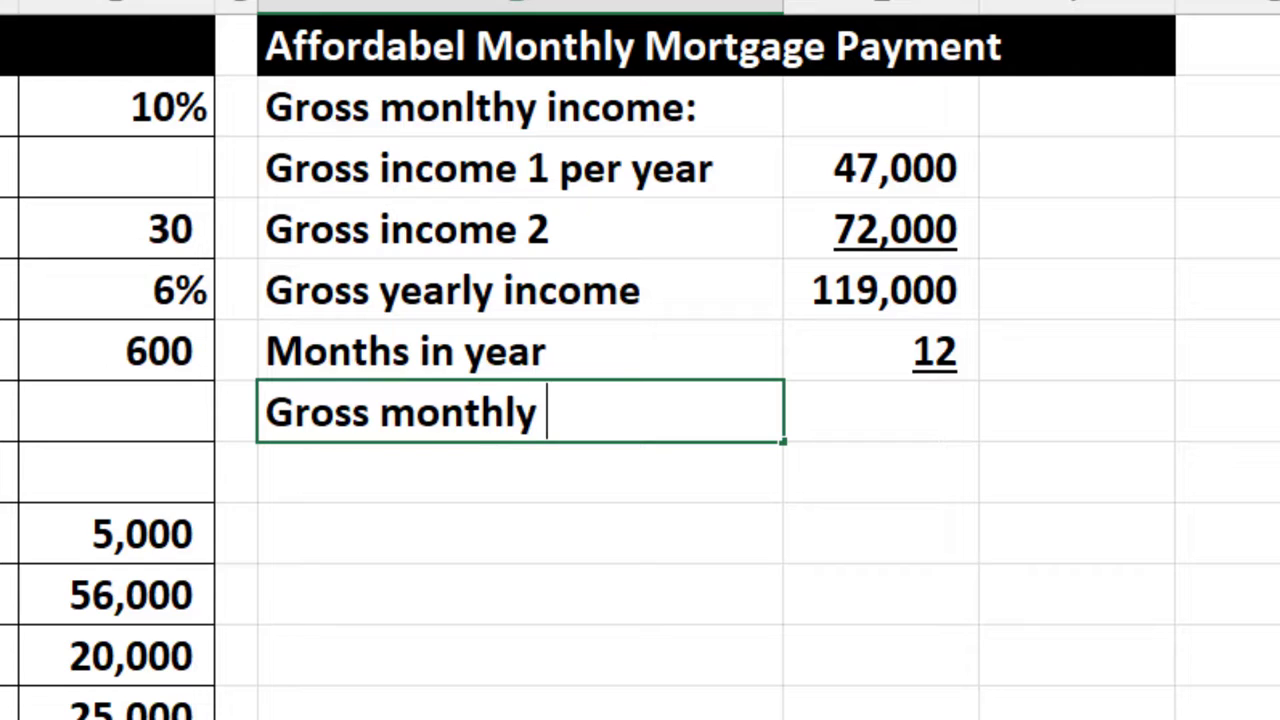
pyautogui.write('income')
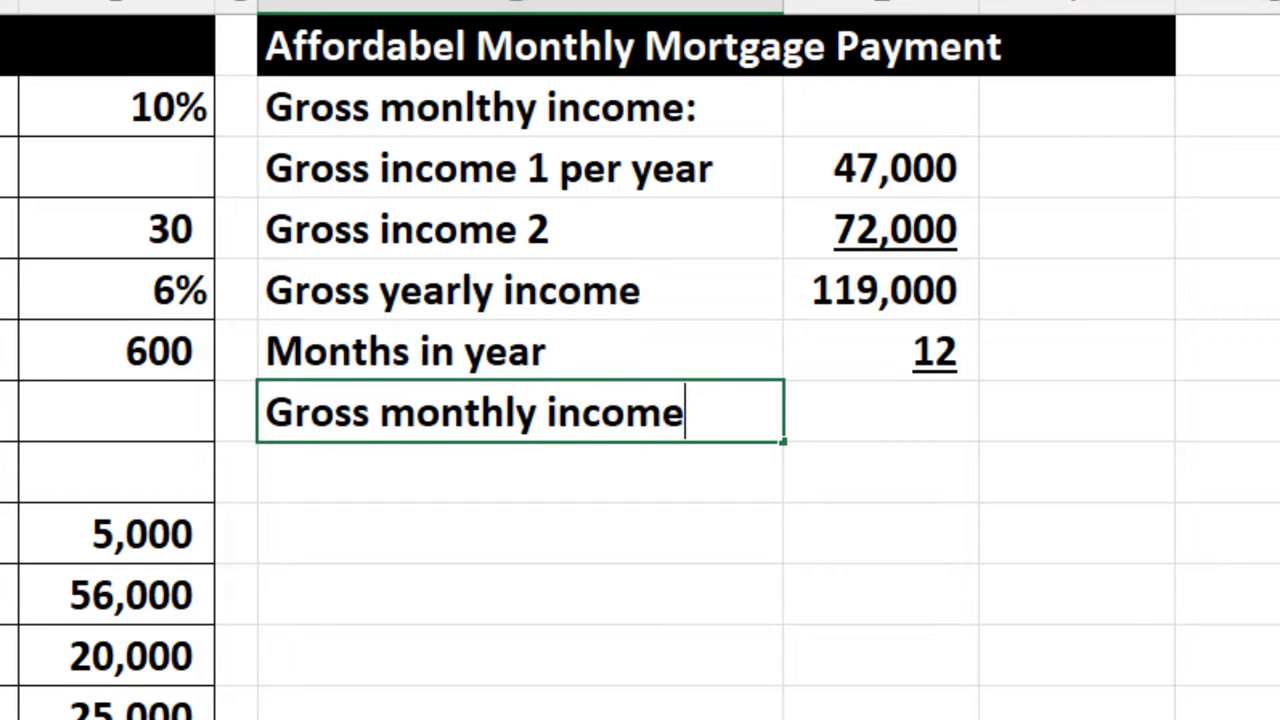
pyautogui.press('Tab')
# Step: Calculate the gross monthly income in cell F7 by dividing yearly income E5 by months E6
pyautogui.click(1076, 410)
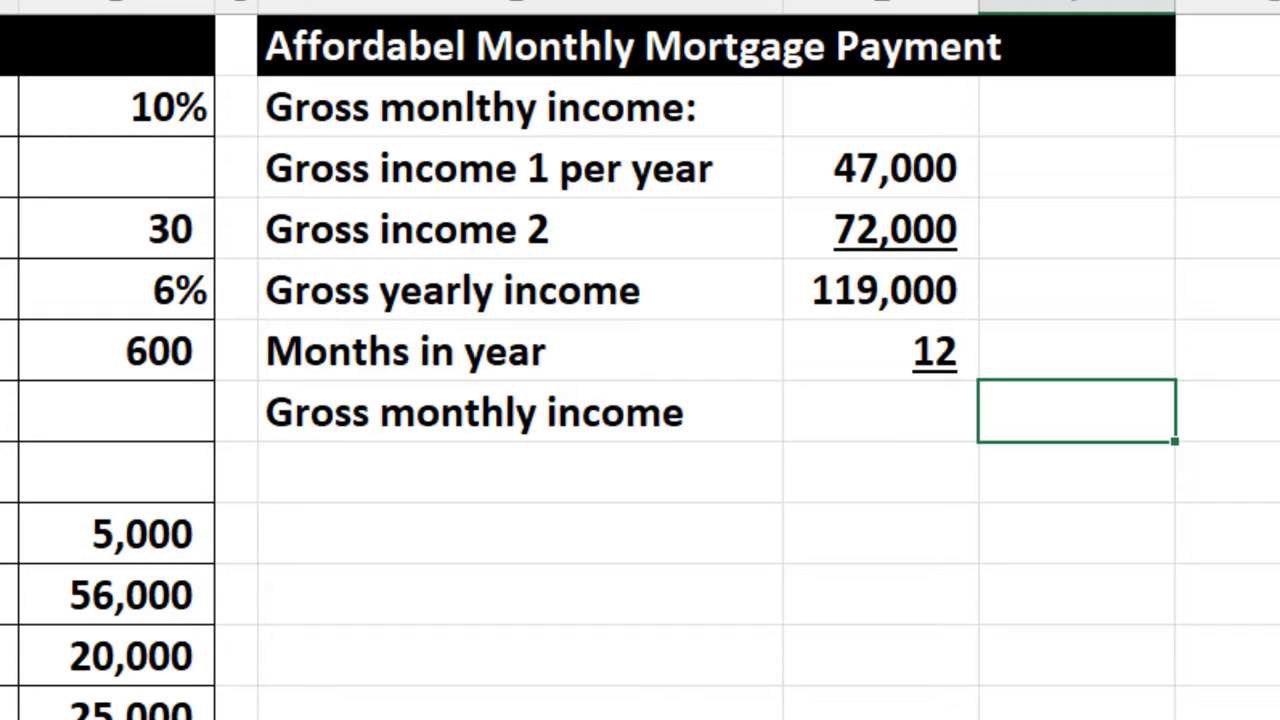
pyautogui.write('=')
pyautogui.press('Left')
pyautogui.press('Up')
pyautogui.press('Up')
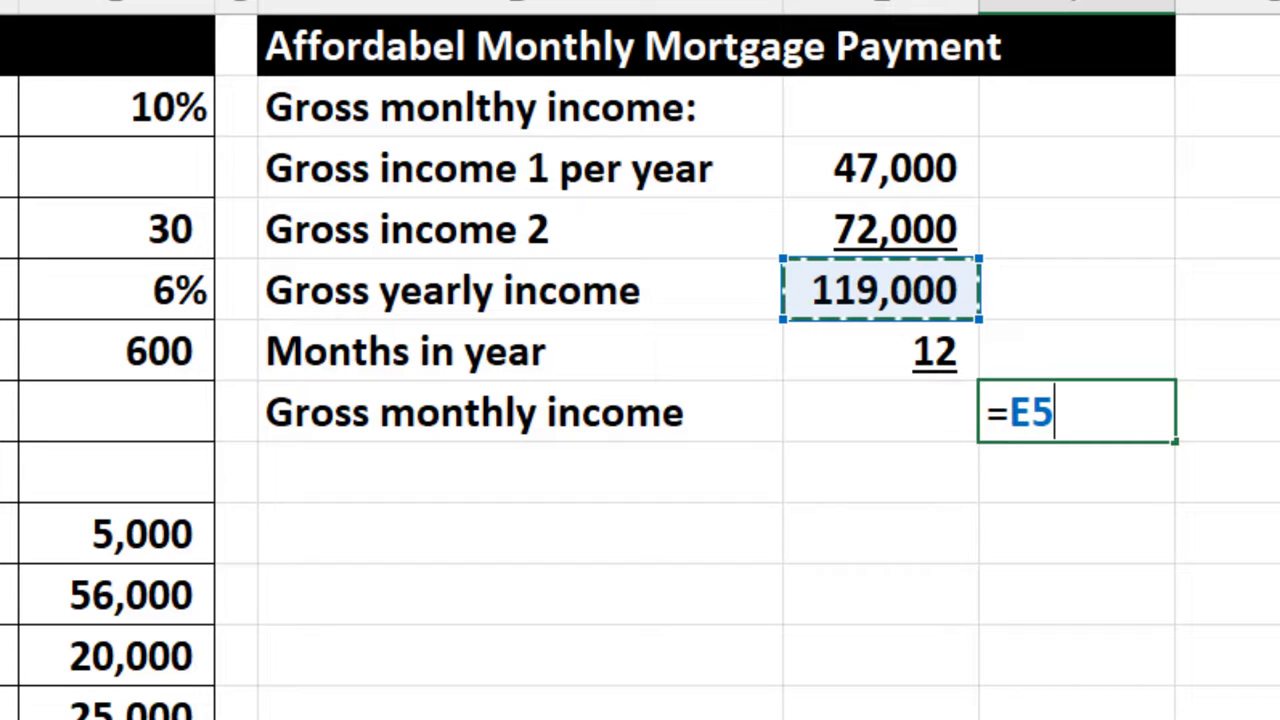
pyautogui.write('/')
pyautogui.press('Left')
pyautogui.press('Up')
pyautogui.press('Return')
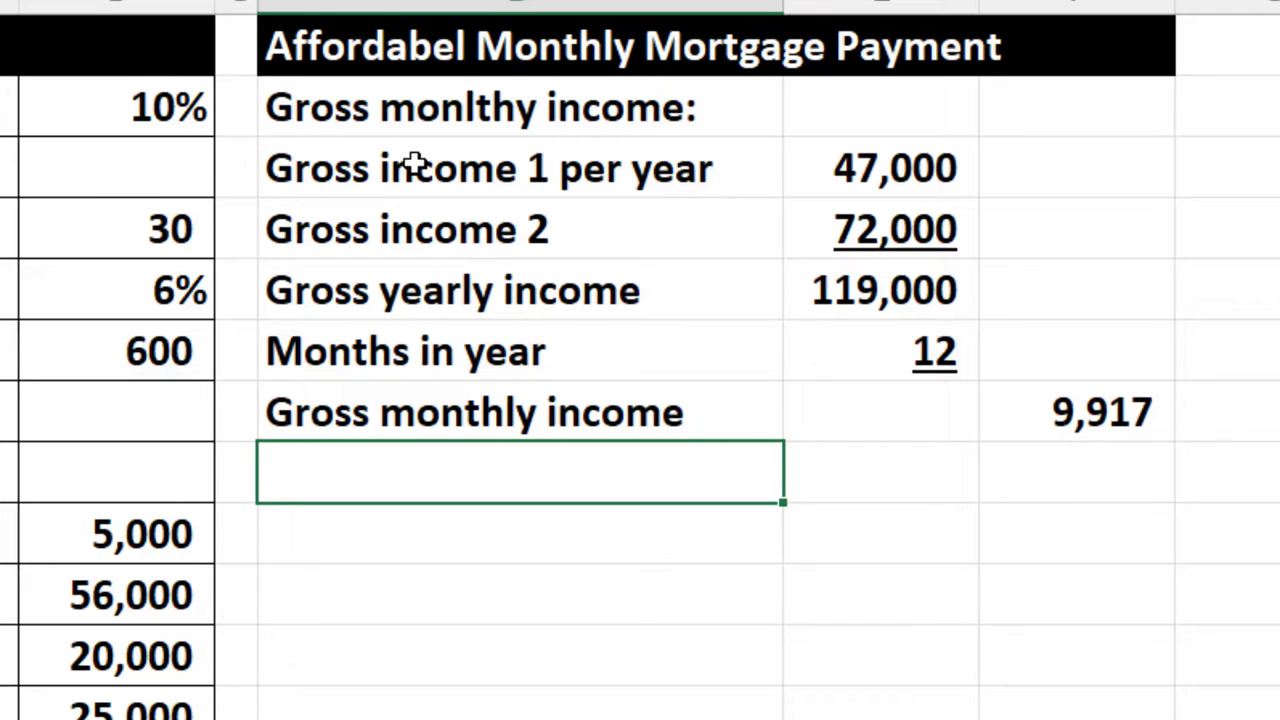
# Step: Indent the labels in D3:D7 one level, and indent the Gross monthly income label in D7 one level further
pyautogui.moveTo(412, 168); pyautogui.dragTo(425, 408)
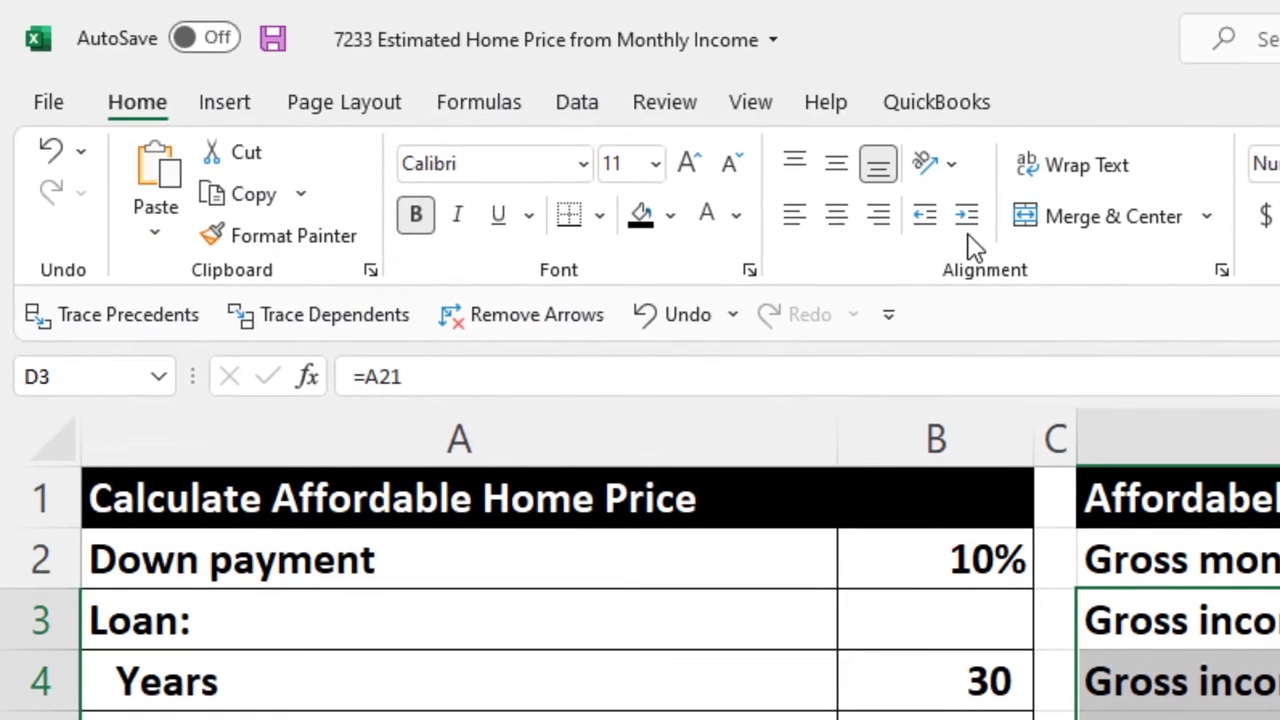
pyautogui.click(819, 133)
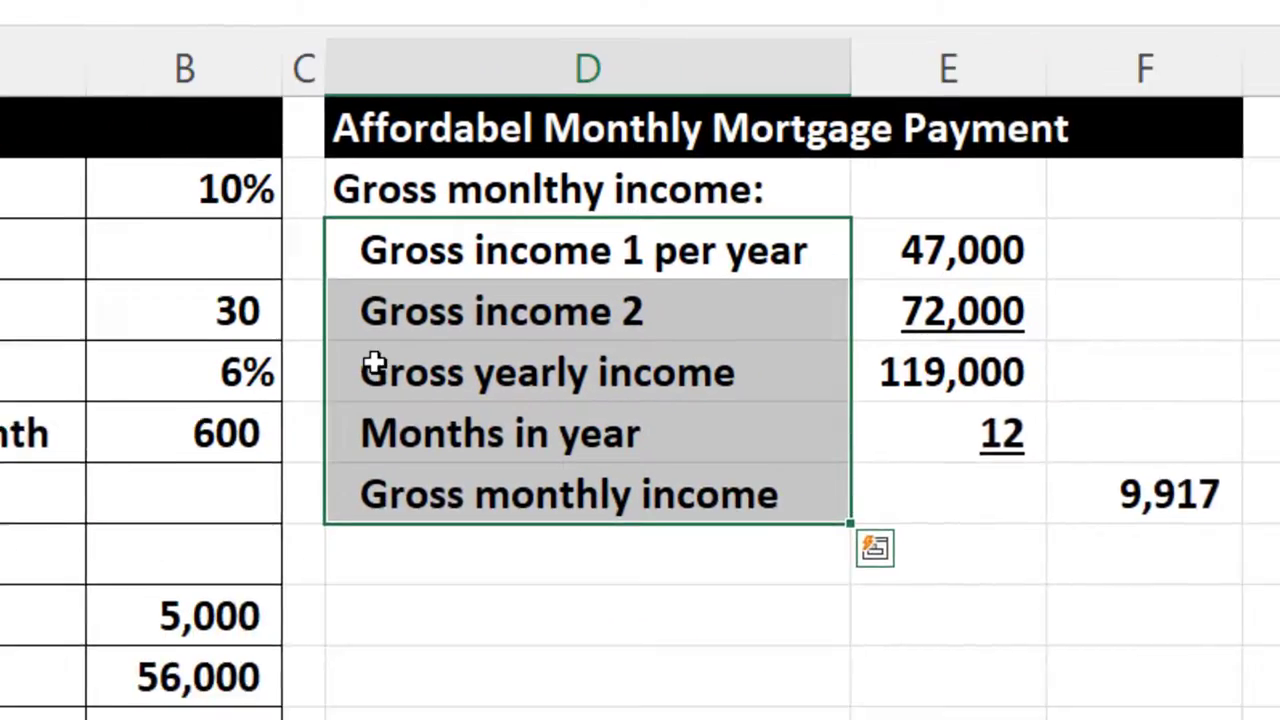
pyautogui.moveTo(373, 362); pyautogui.dragTo(420, 494)
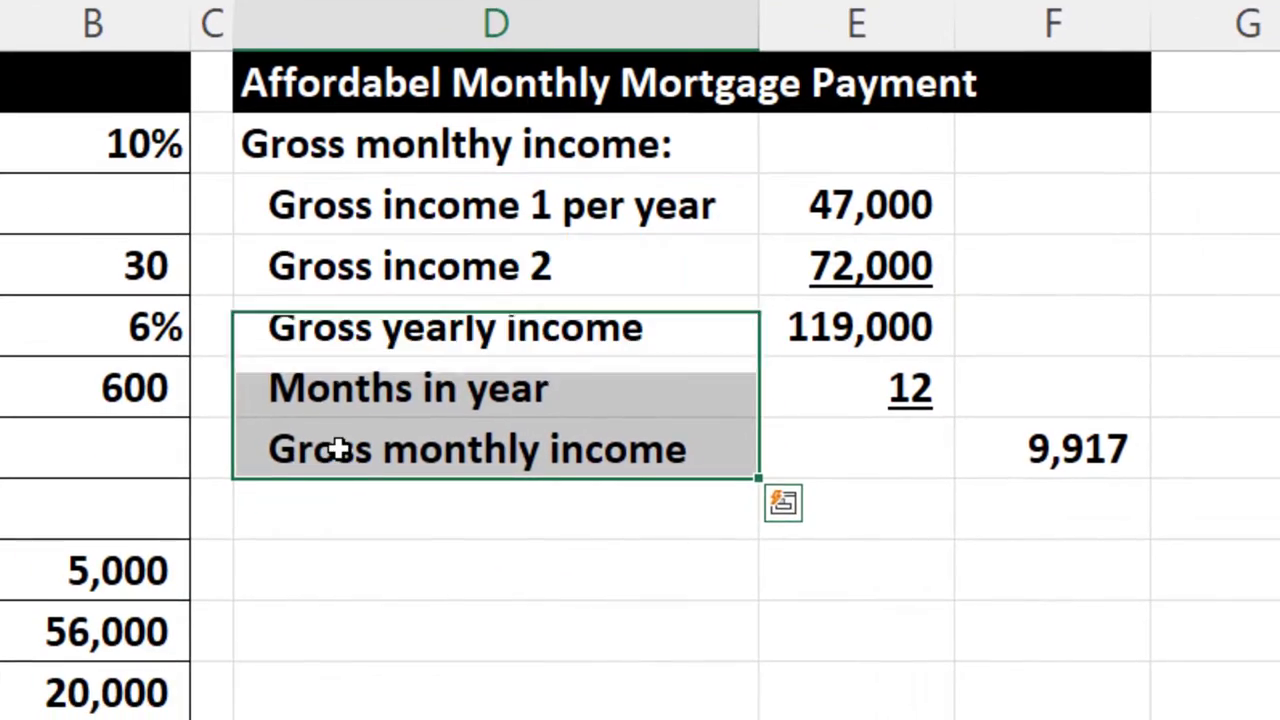
pyautogui.click(420, 494)
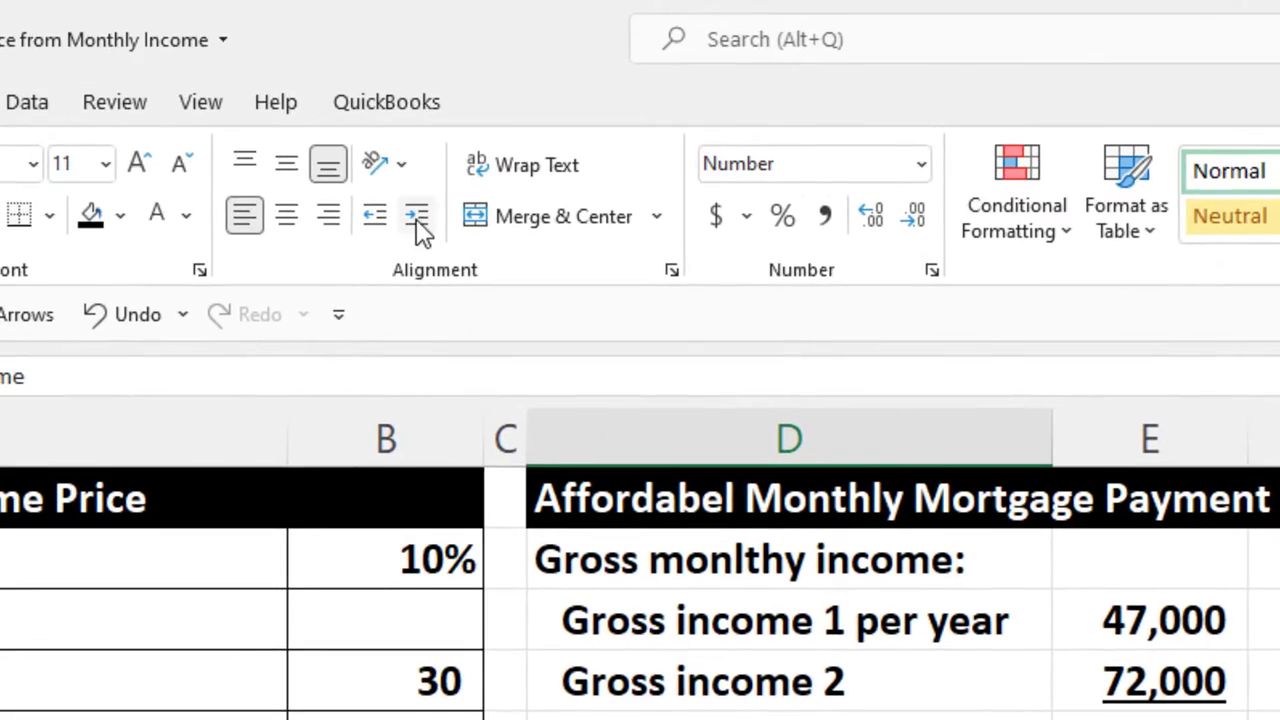
pyautogui.click(418, 220)
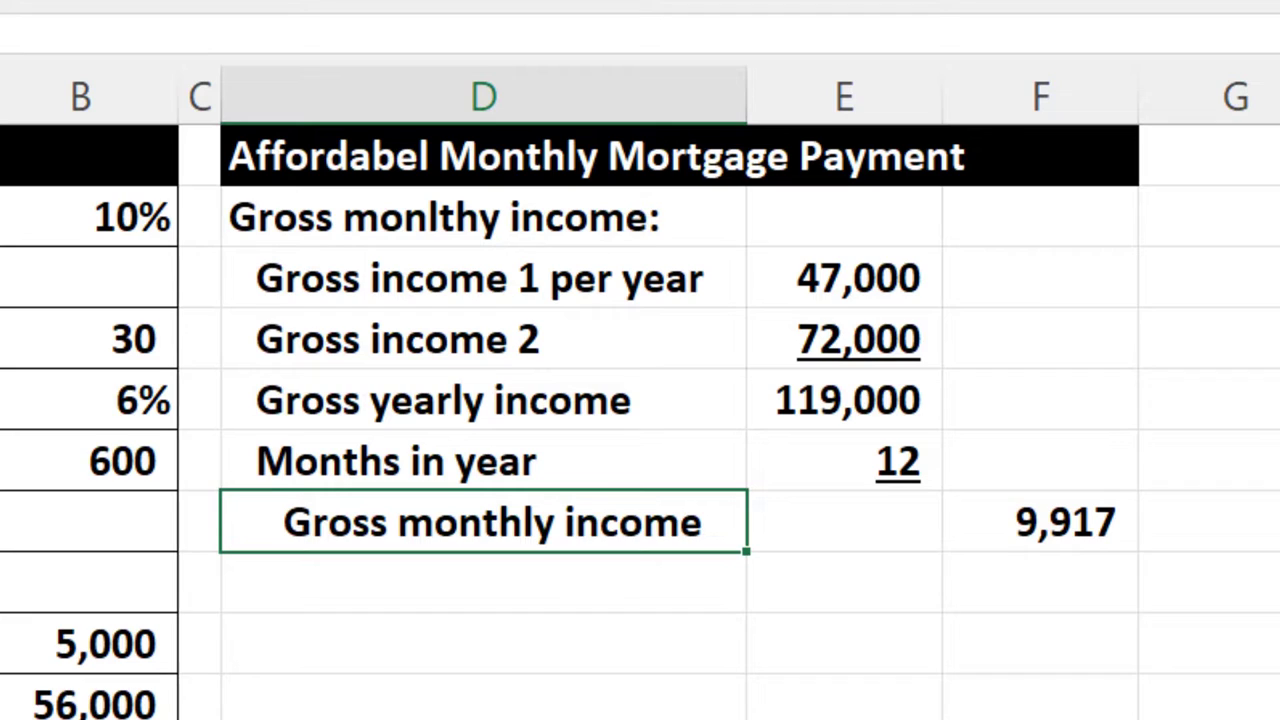
# Step: Enter the label "Rate used as a guidline for principal," in cell D8
pyautogui.click(483, 582)
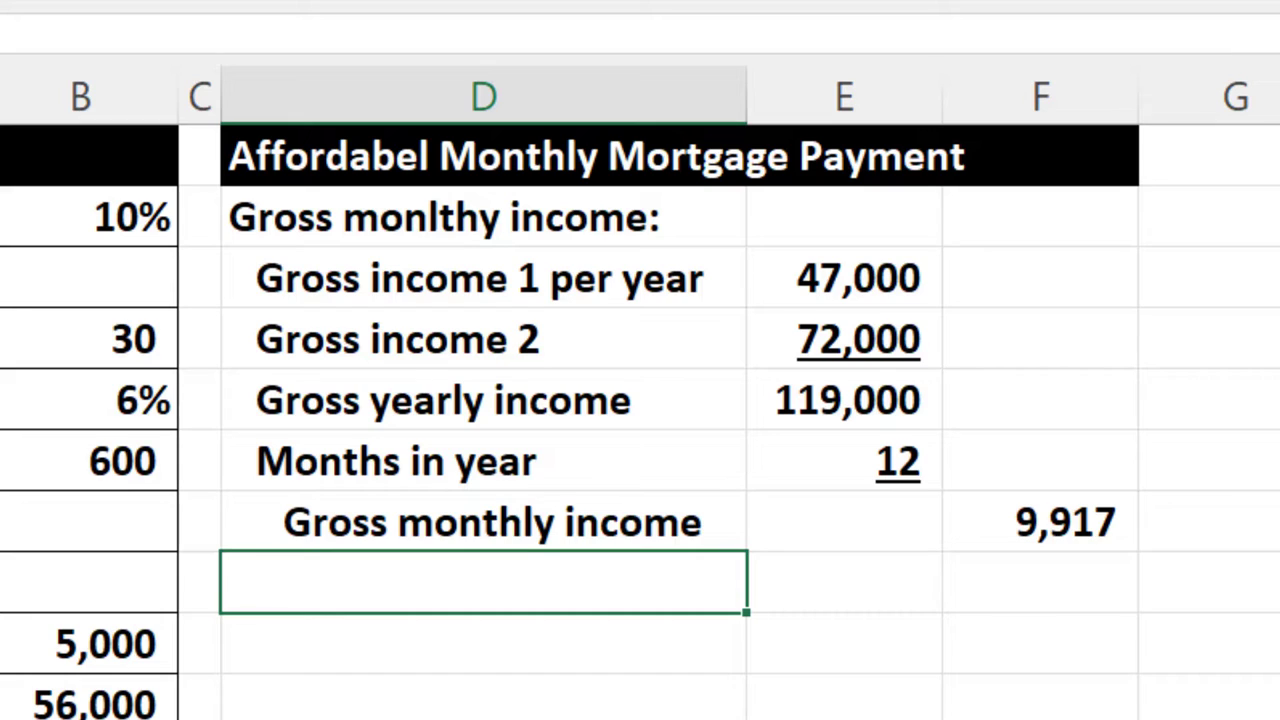
pyautogui.write('Rate ')
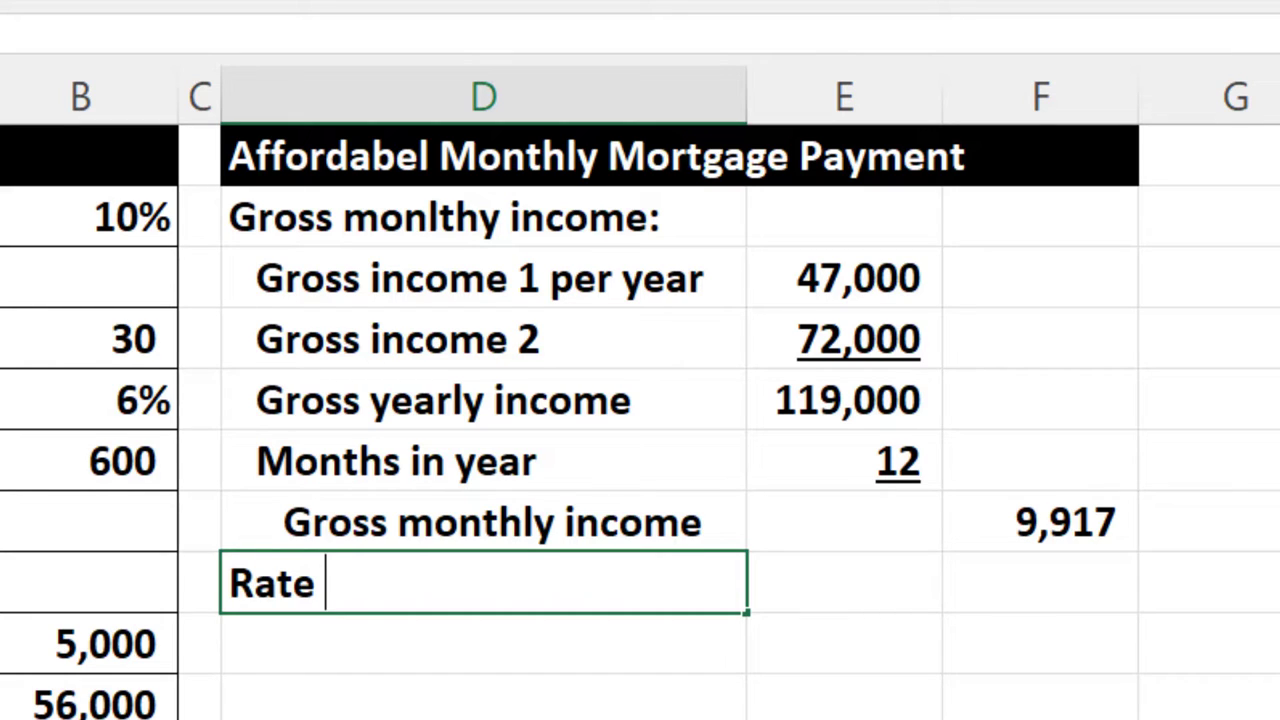
pyautogui.write('used as a guil')
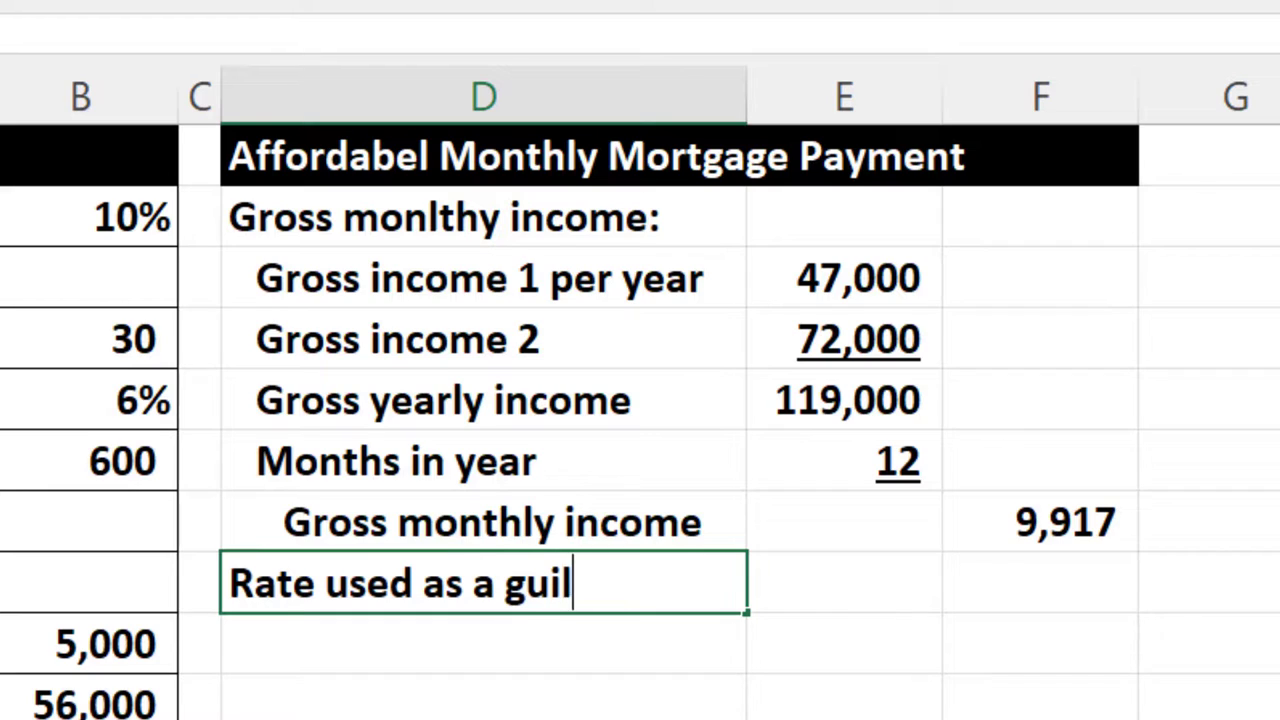
pyautogui.press('BackSpace')
pyautogui.write('dline for pruin')
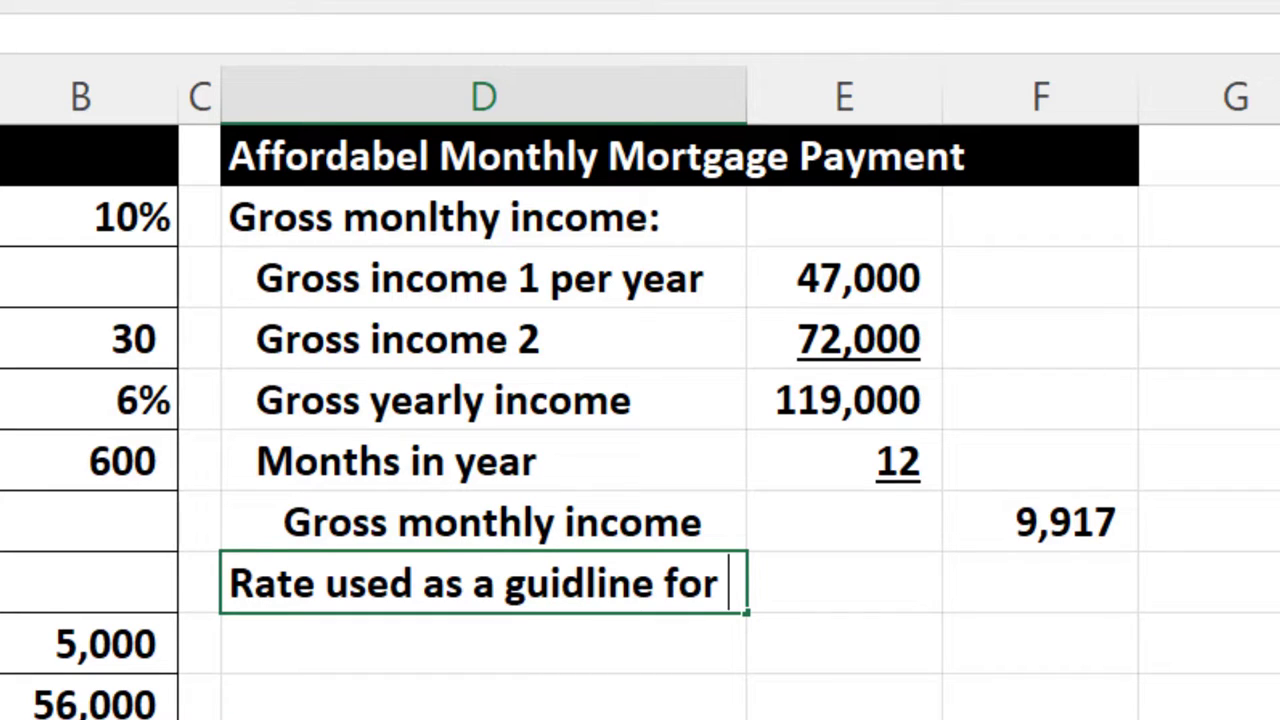
pyautogui.press('BackSpace')
pyautogui.press('BackSpace')
pyautogui.press('BackSpace')
pyautogui.write('incipal,')
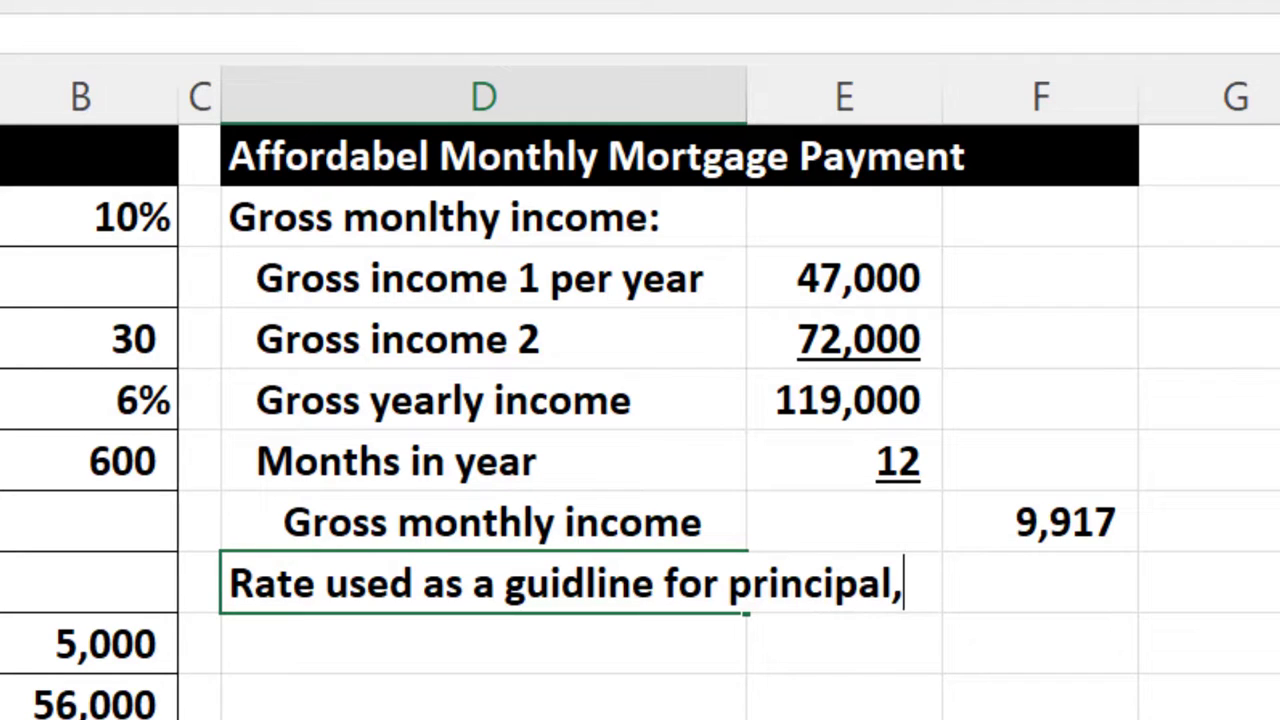
pyautogui.press('Return')
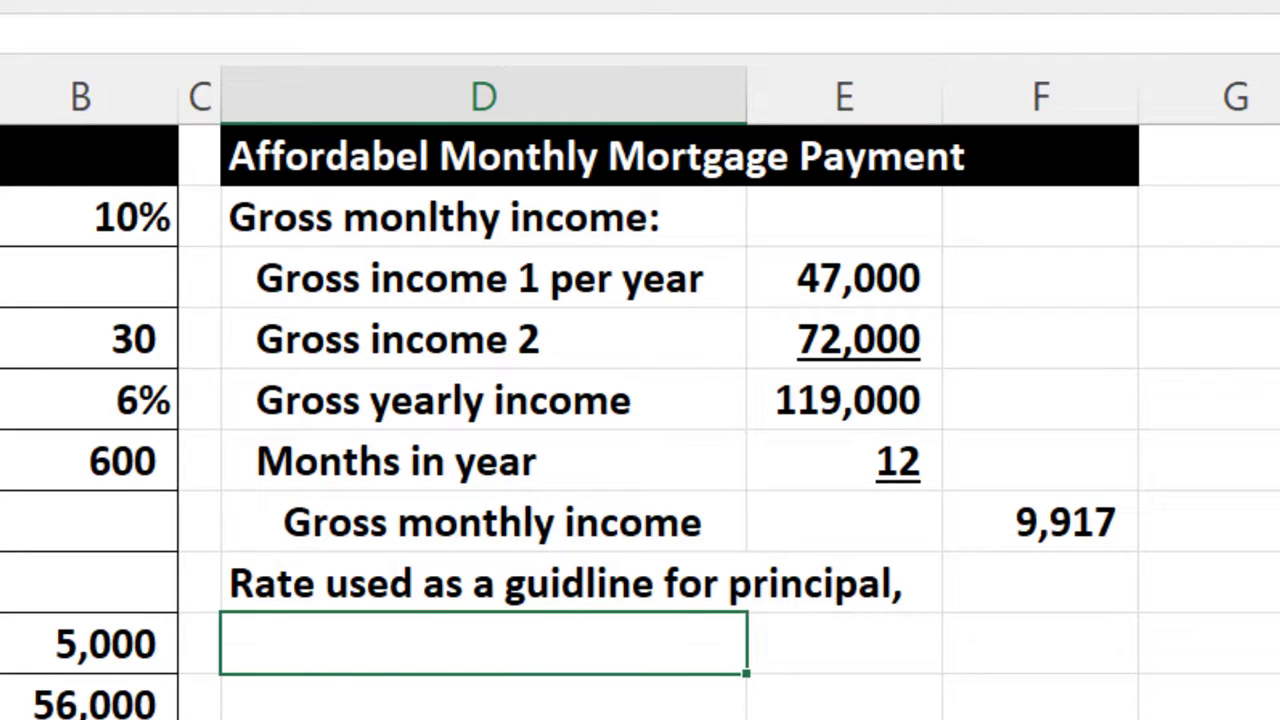
# Step: Continue the rate label in cell D9 with "interest, taxes, & insurance (PITI)"
pyautogui.write('intere')
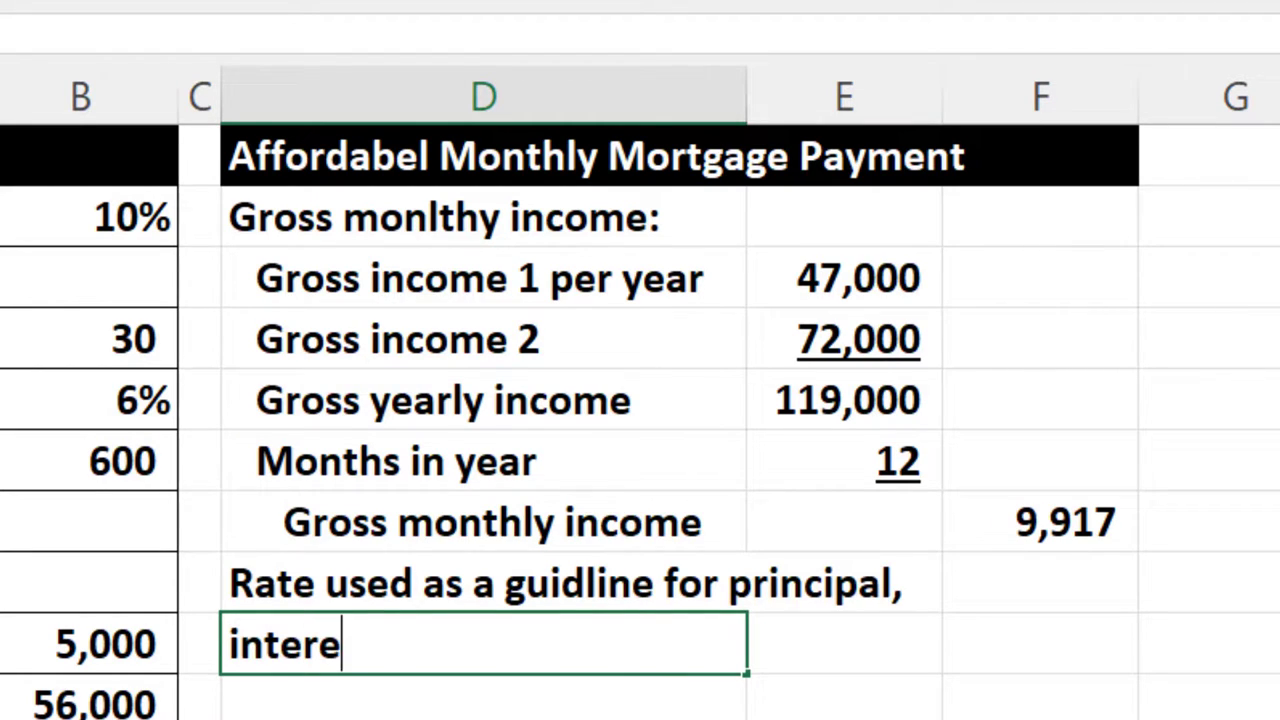
pyautogui.write('st, taxes, & ')
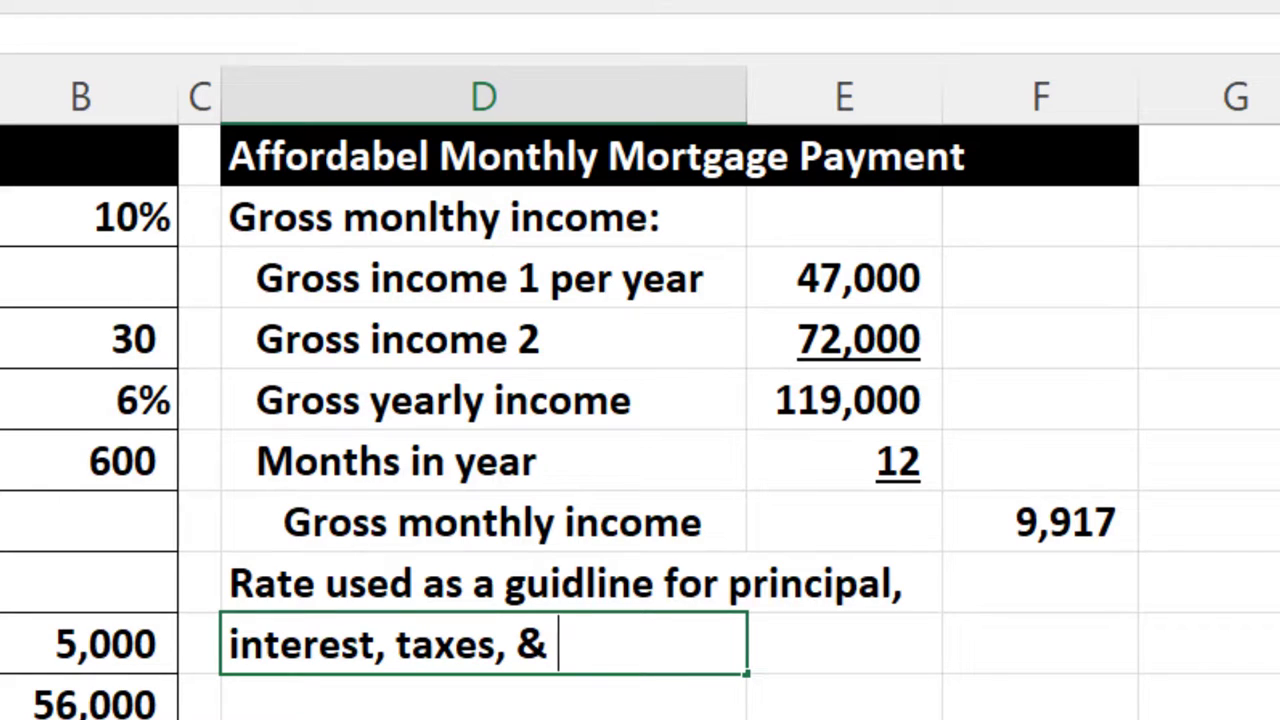
pyautogui.write('insurance')
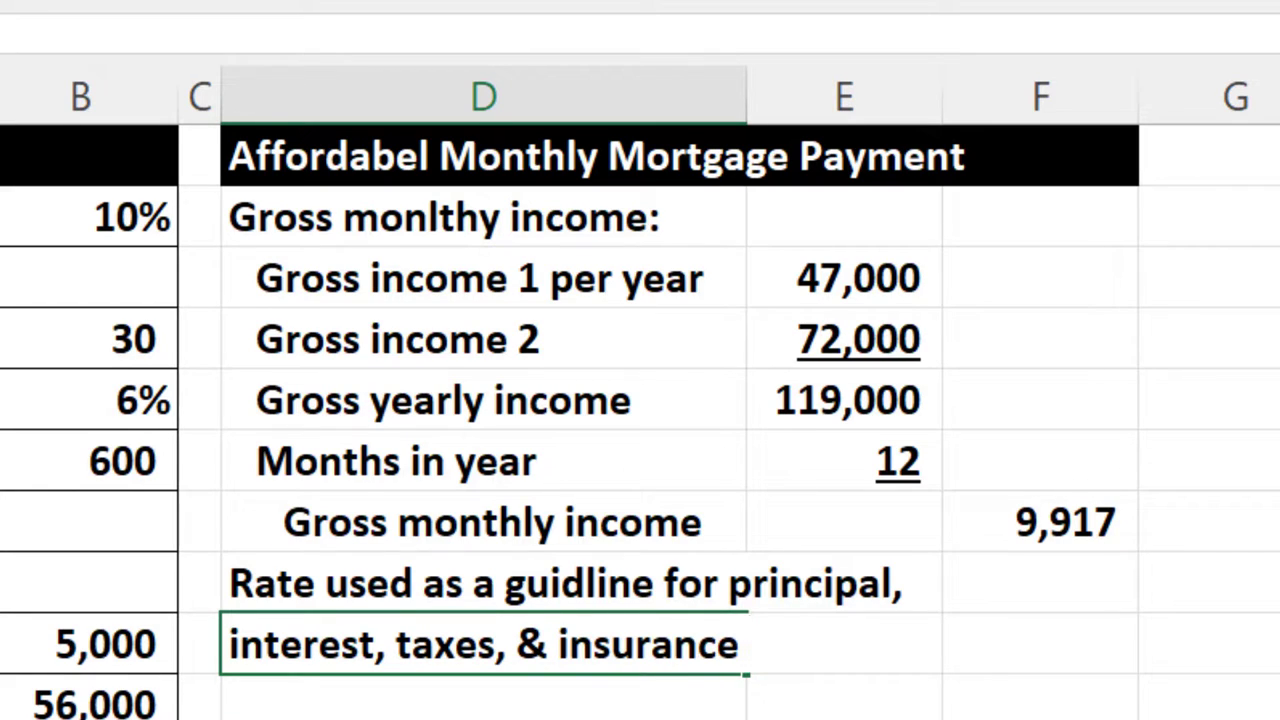
pyautogui.write(' (PITI')
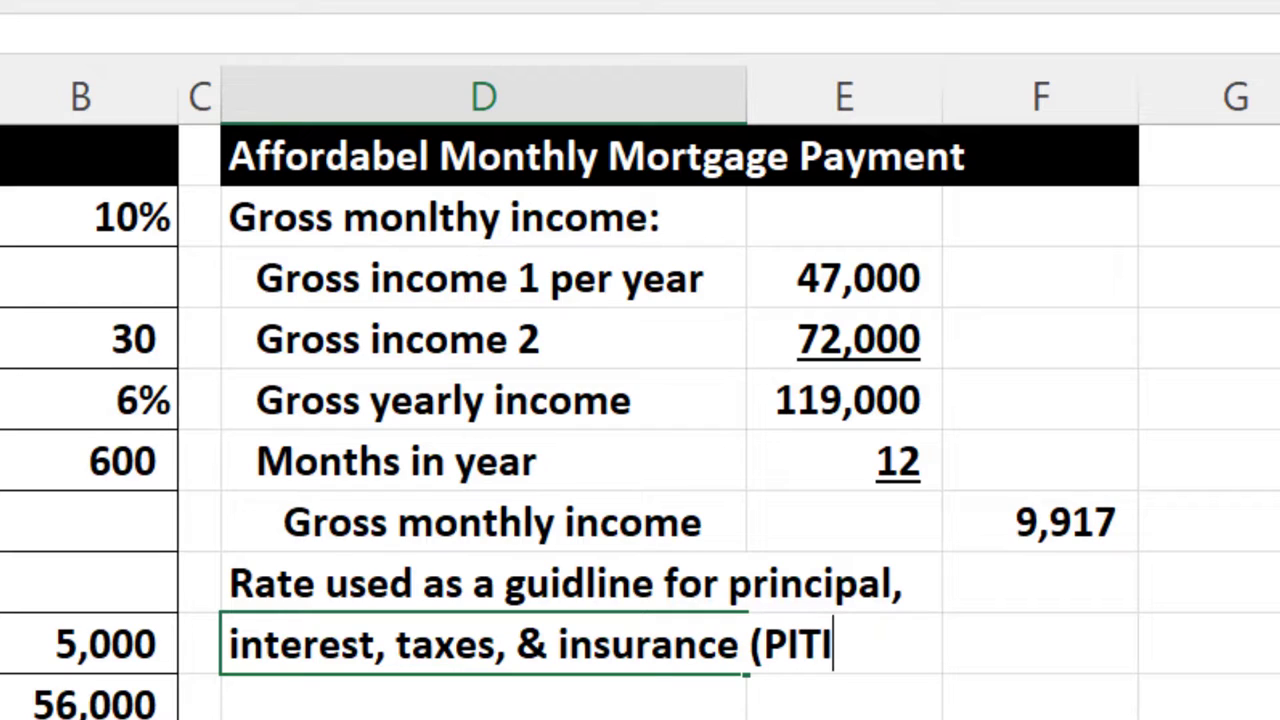
pyautogui.write(')')
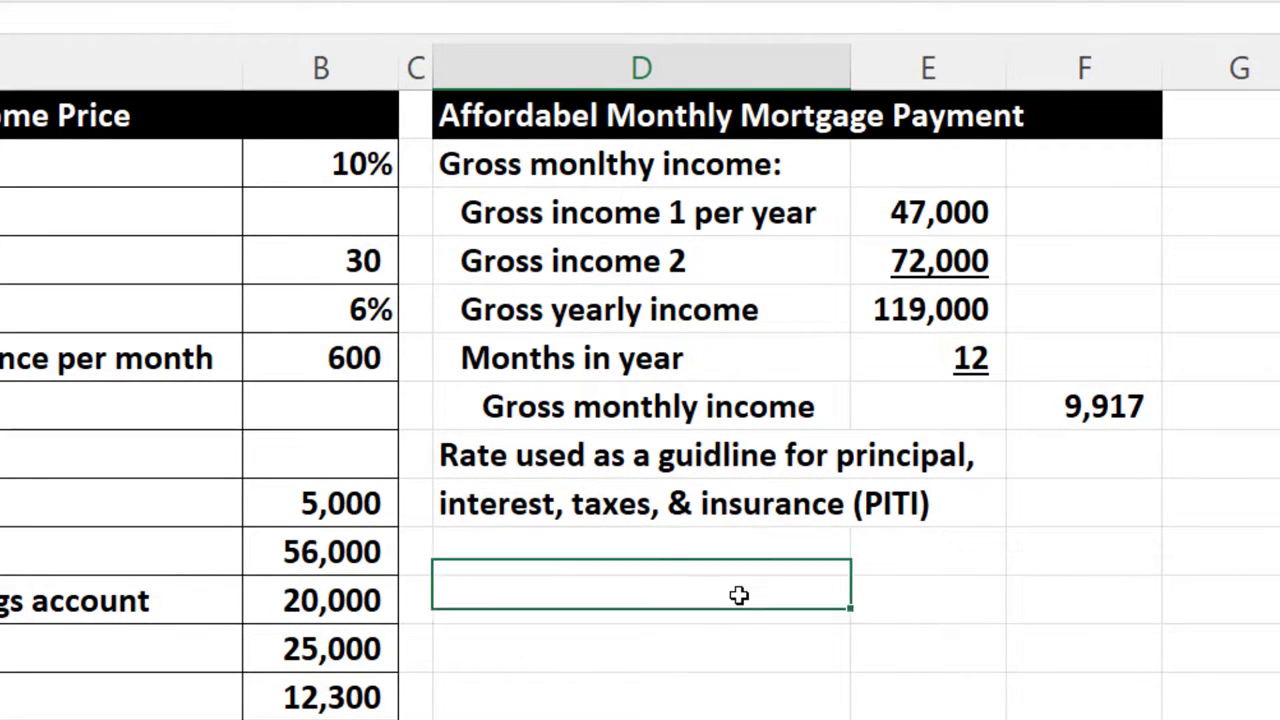
# Step: Finish the rate label in cell D10 with "& other debt payments" and go to cell F10
pyautogui.scroll(-2, 654, 667)
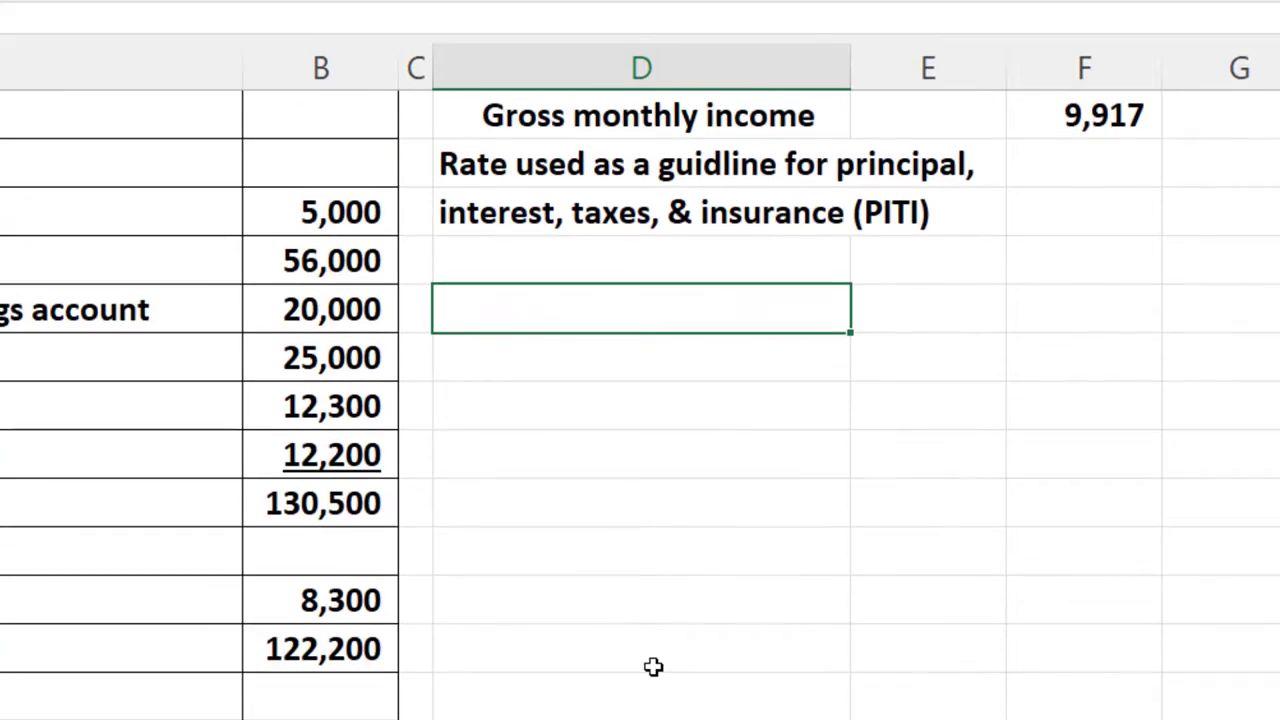
pyautogui.scroll(3, 653, 667)
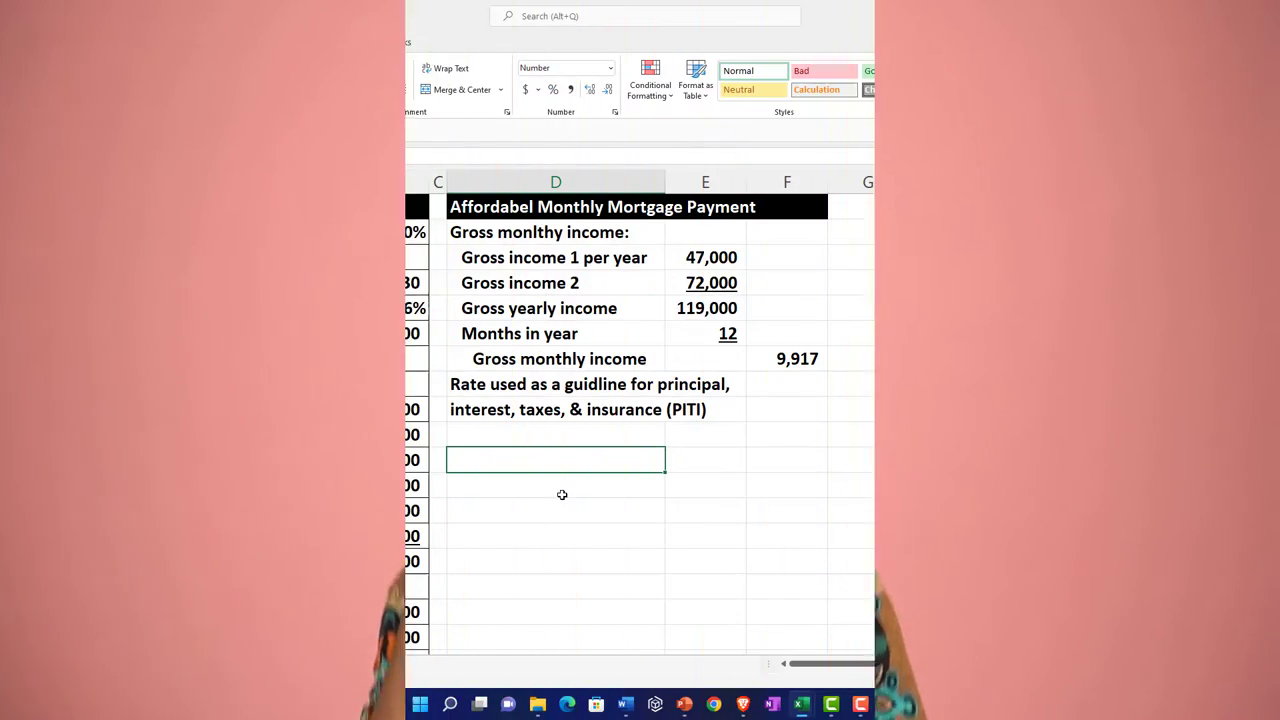
pyautogui.press('Up')
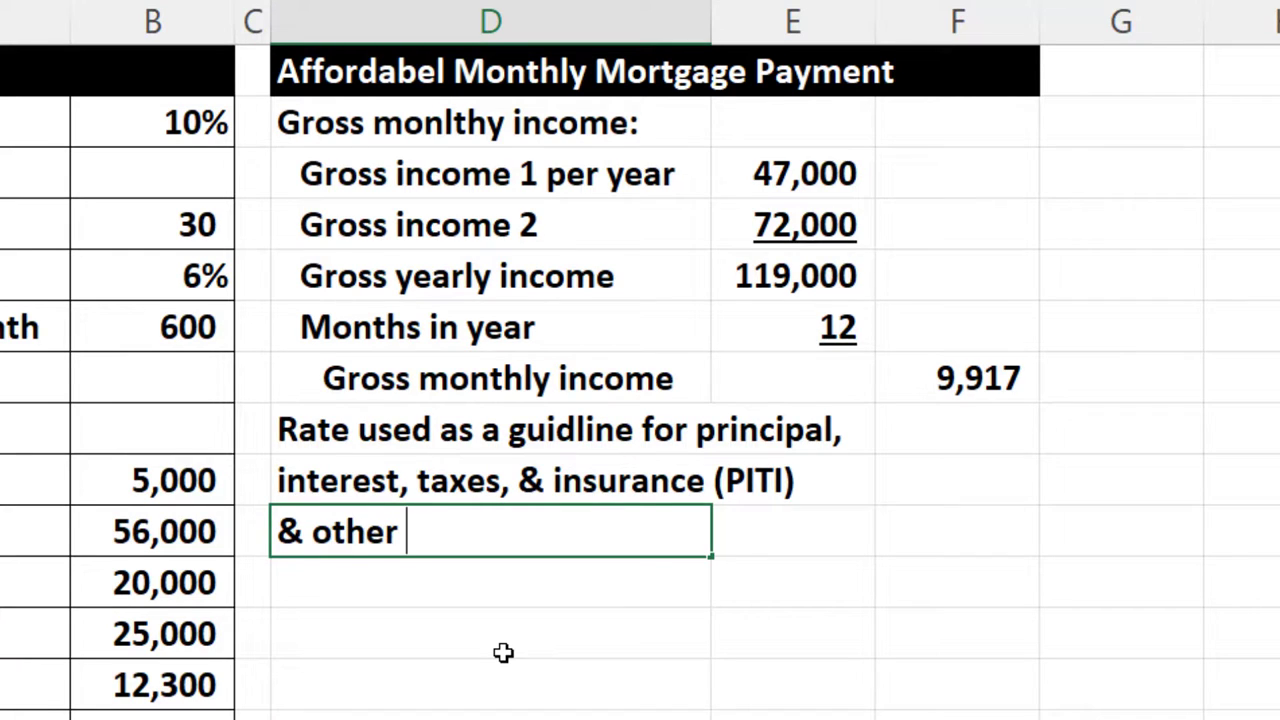
pyautogui.write('yments')
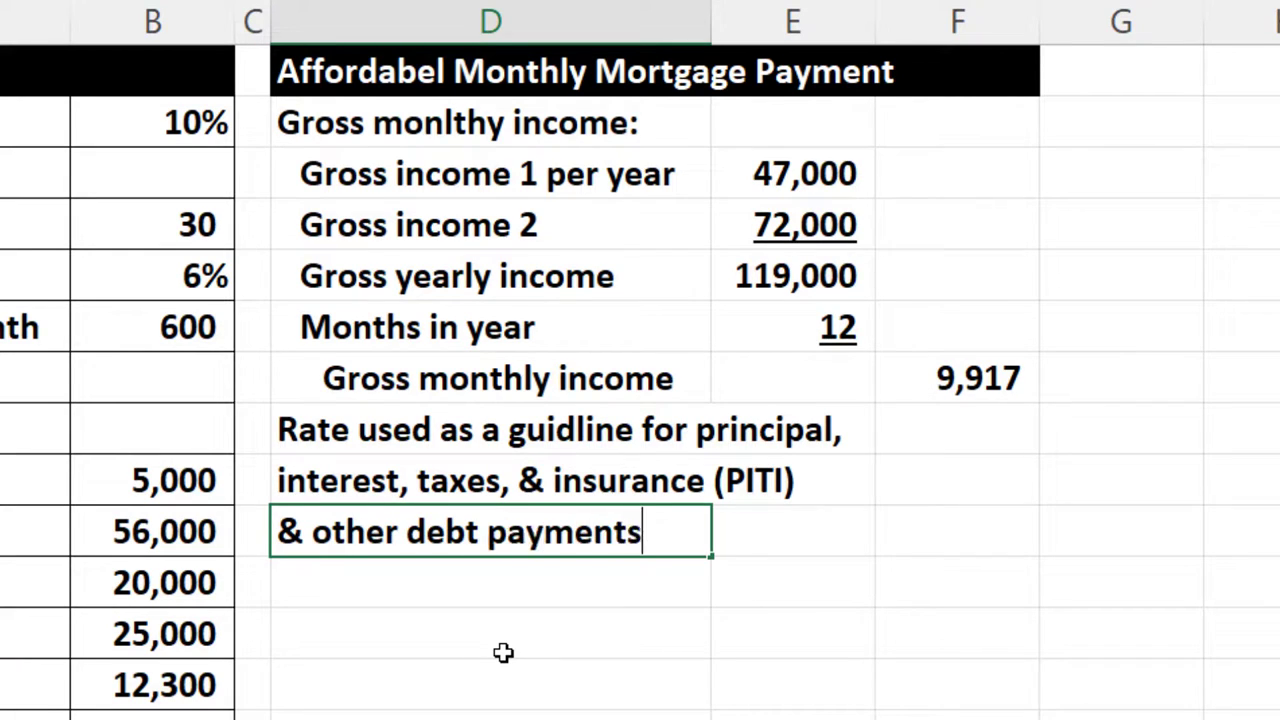
pyautogui.press('Tab')
pyautogui.press('Tab')
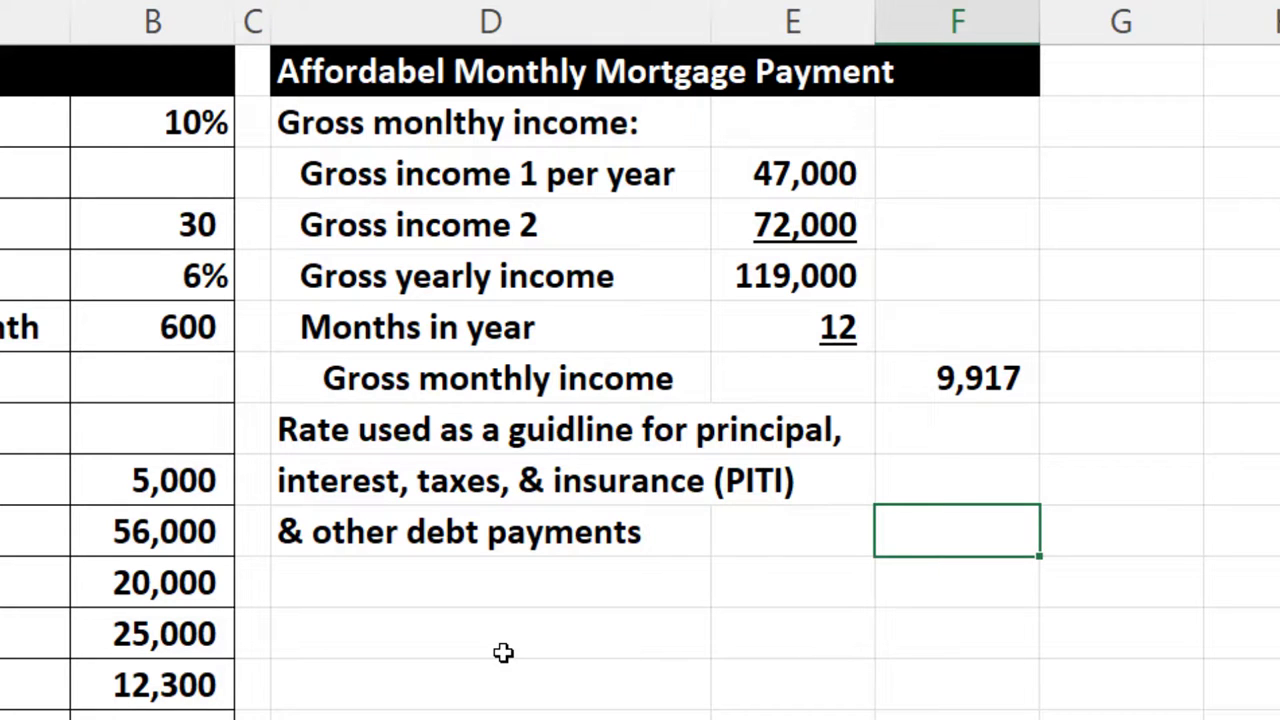
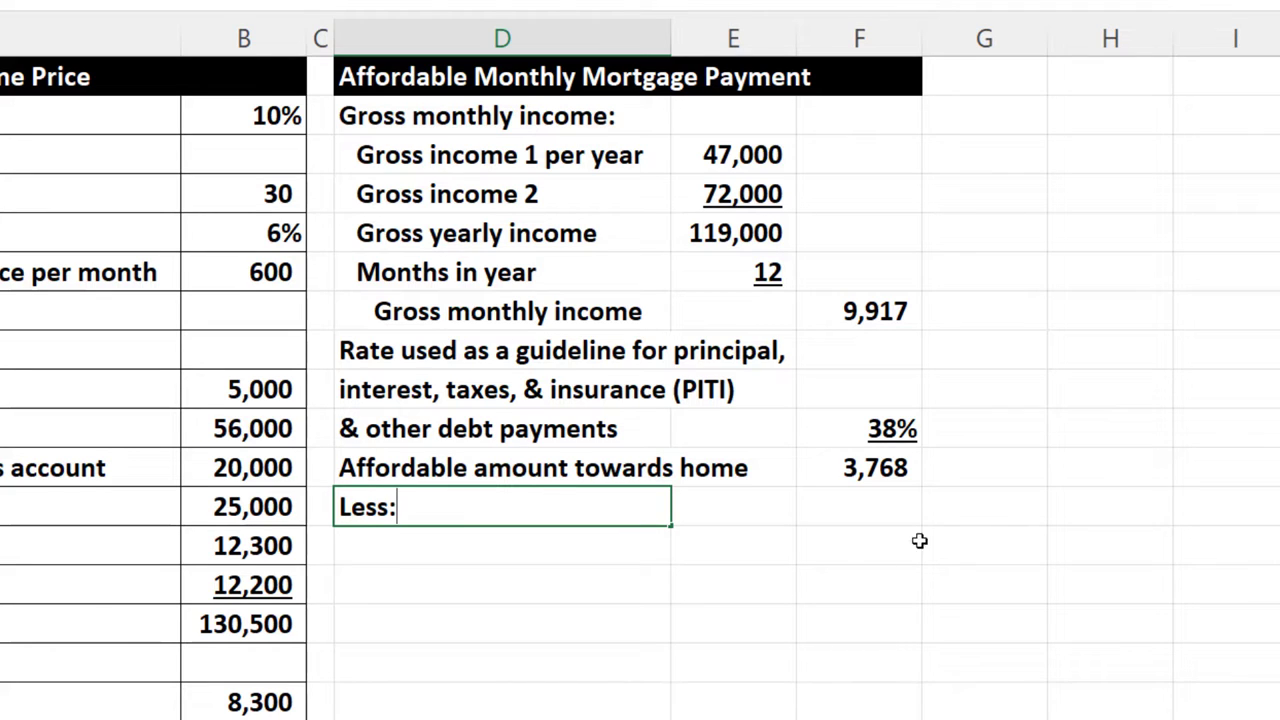
# Step: Complete the "Less:" label in D12 and review the affordable amount formula in F11 and the guideline rate in F10
pyautogui.click(935, 506)
pyautogui.click(893, 465)
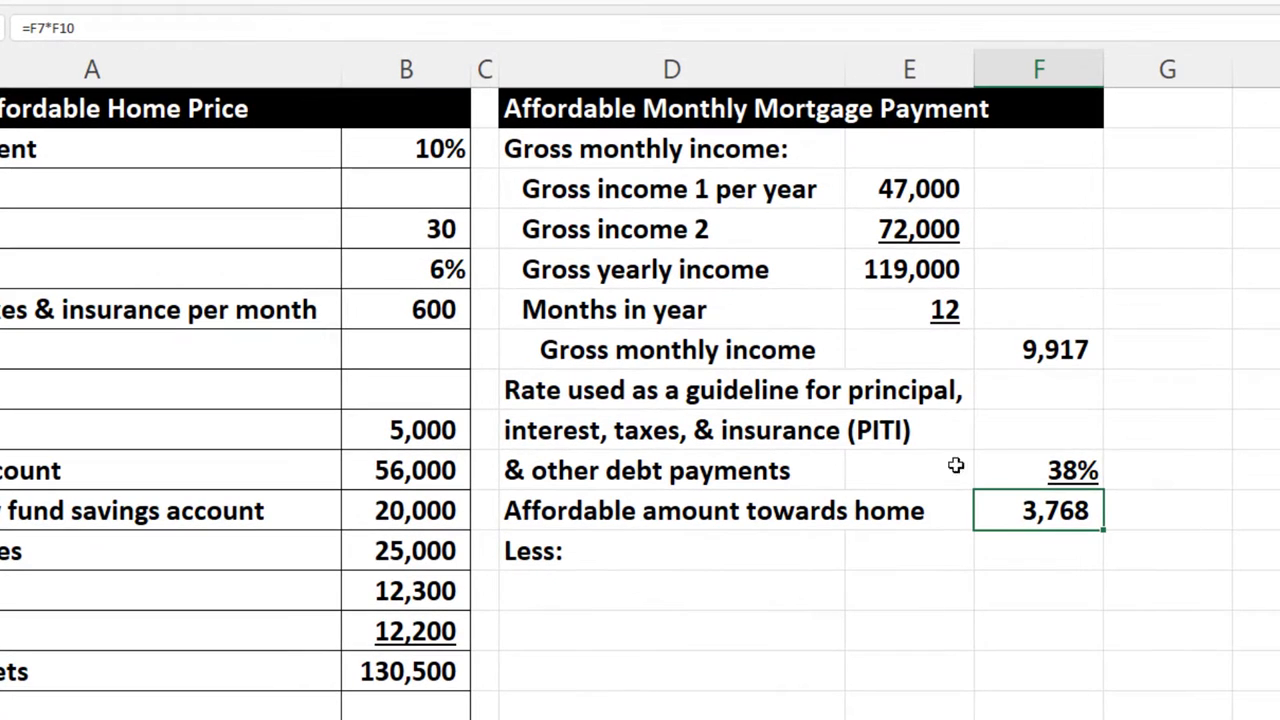
pyautogui.click(1035, 469)
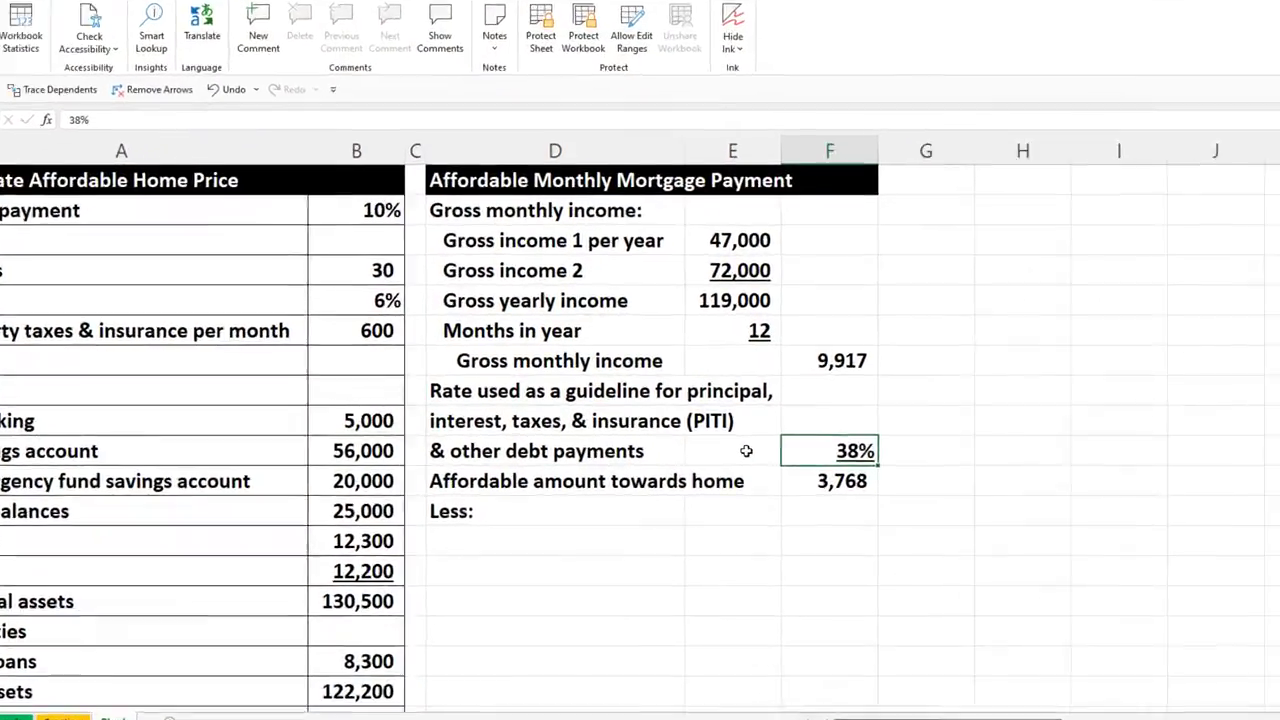
pyautogui.press('Down')
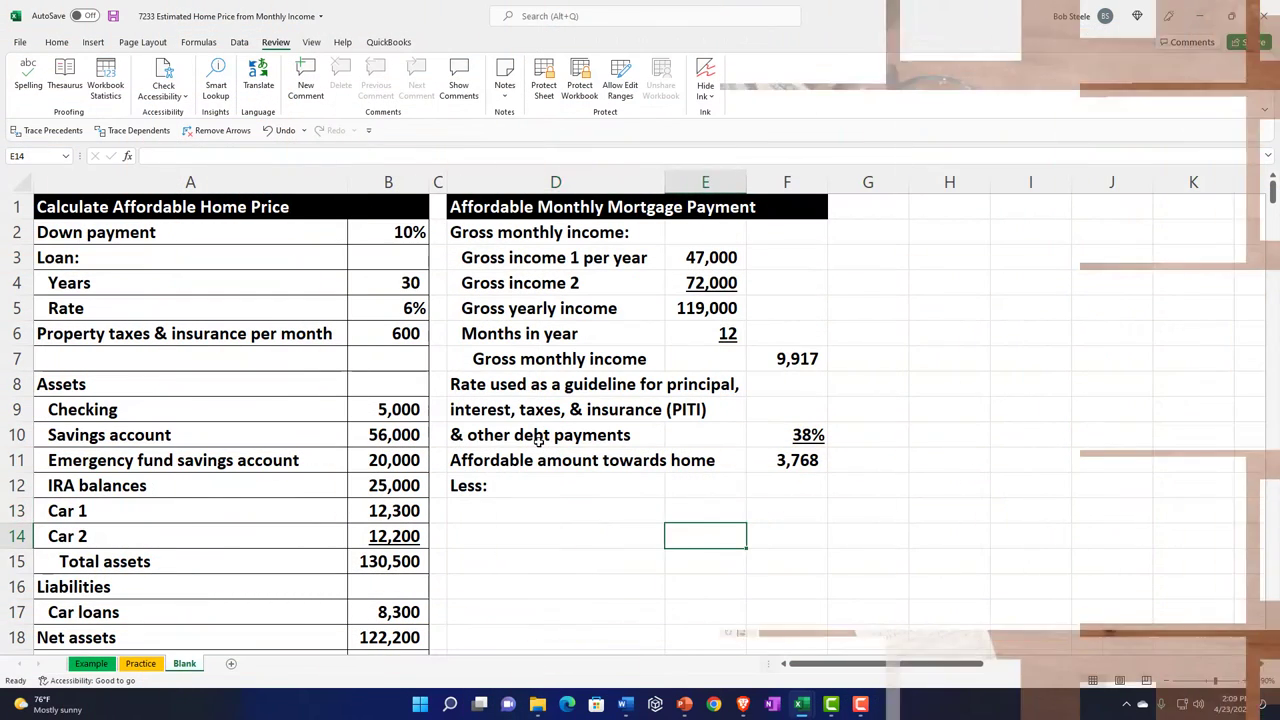
pyautogui.press('Up')
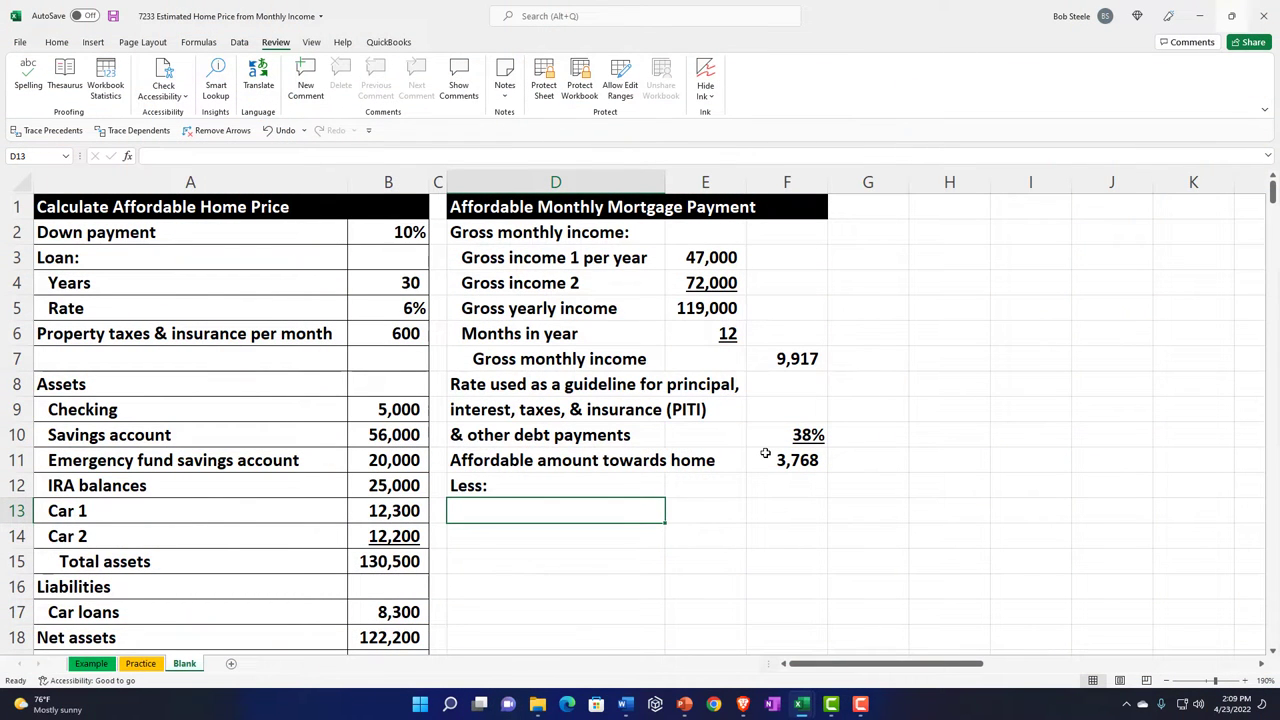
pyautogui.write('=')
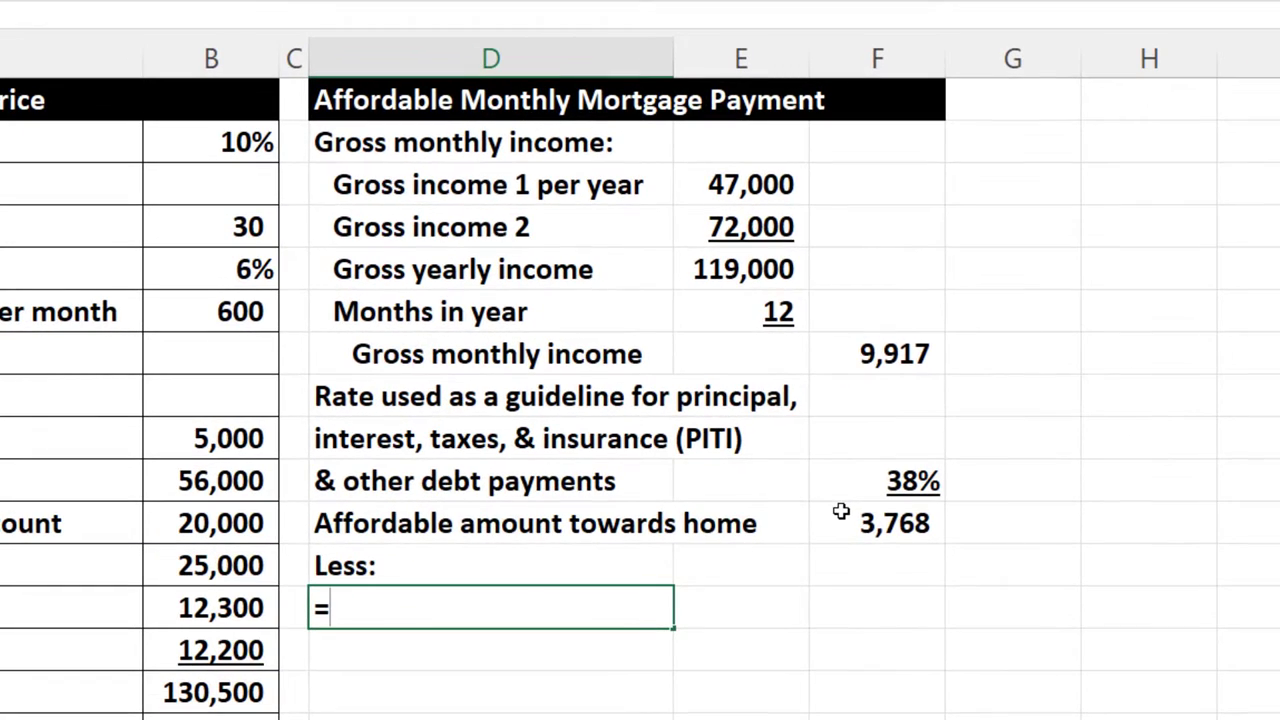
pyautogui.press('Left')
pyautogui.press('Left')
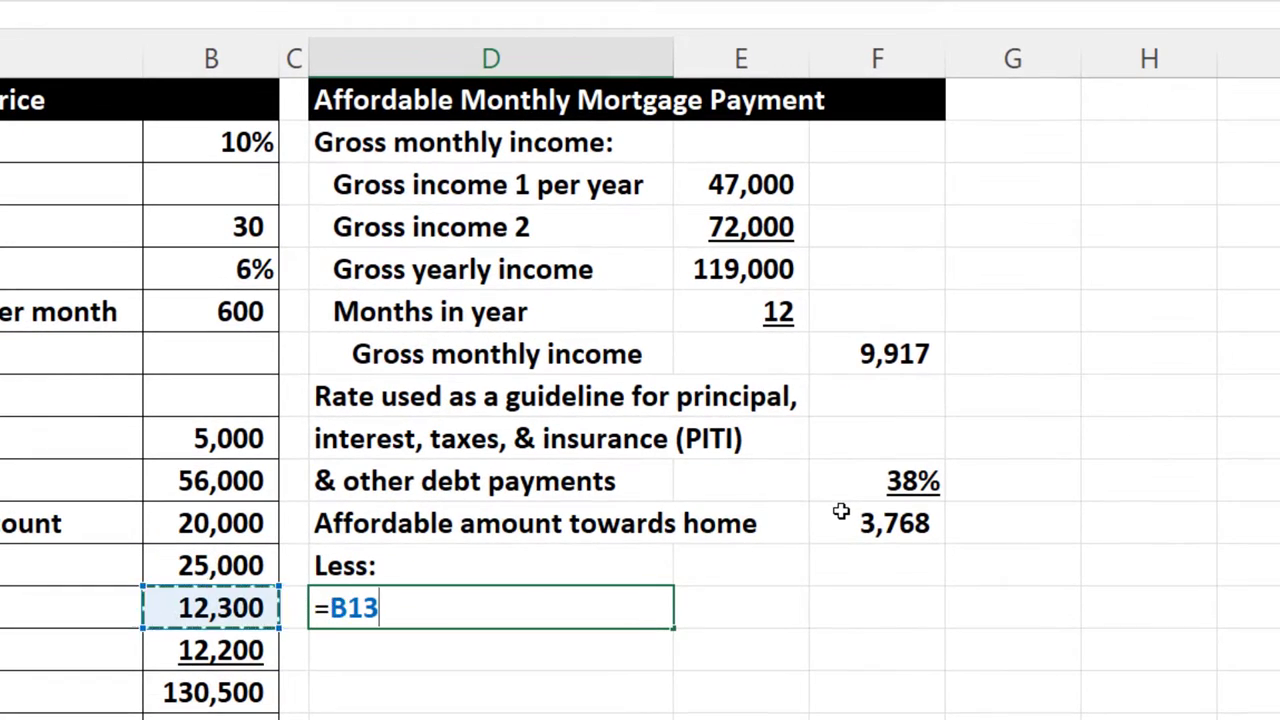
pyautogui.press('Left')
pyautogui.scroll(-2, 841, 512)
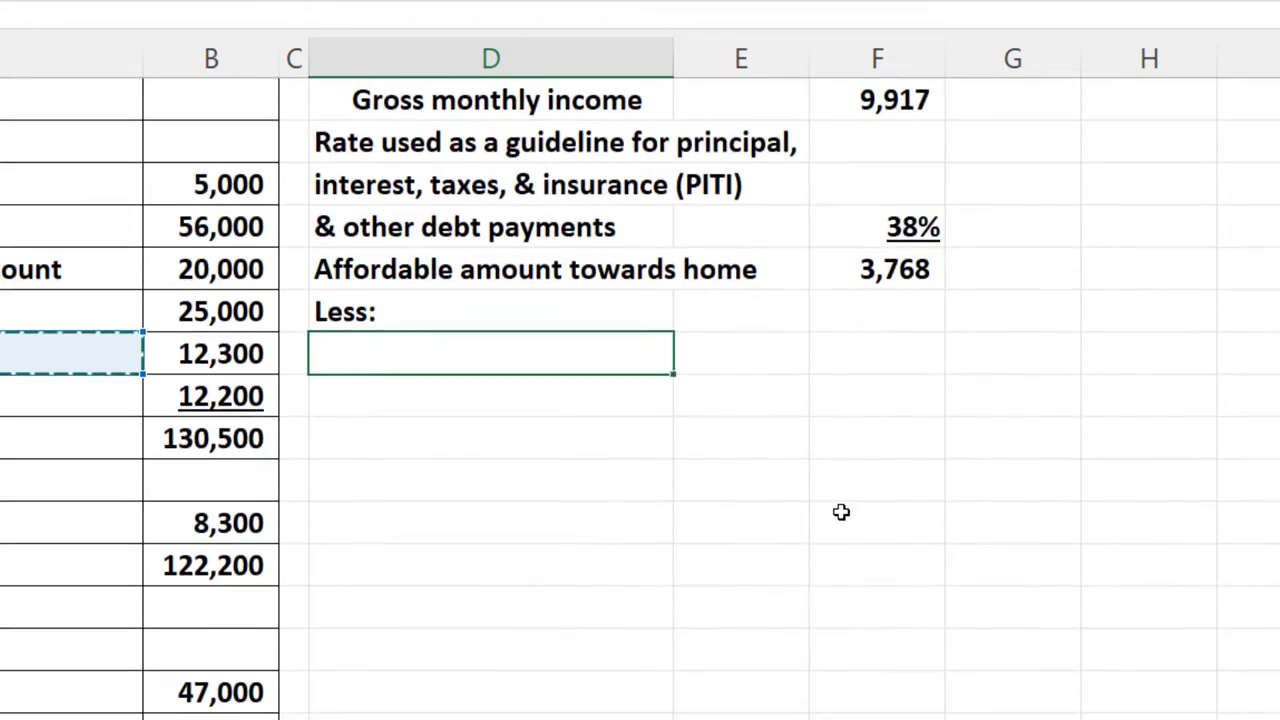
pyautogui.scroll(-4, 841, 512)
pyautogui.scroll(1, 841, 512)
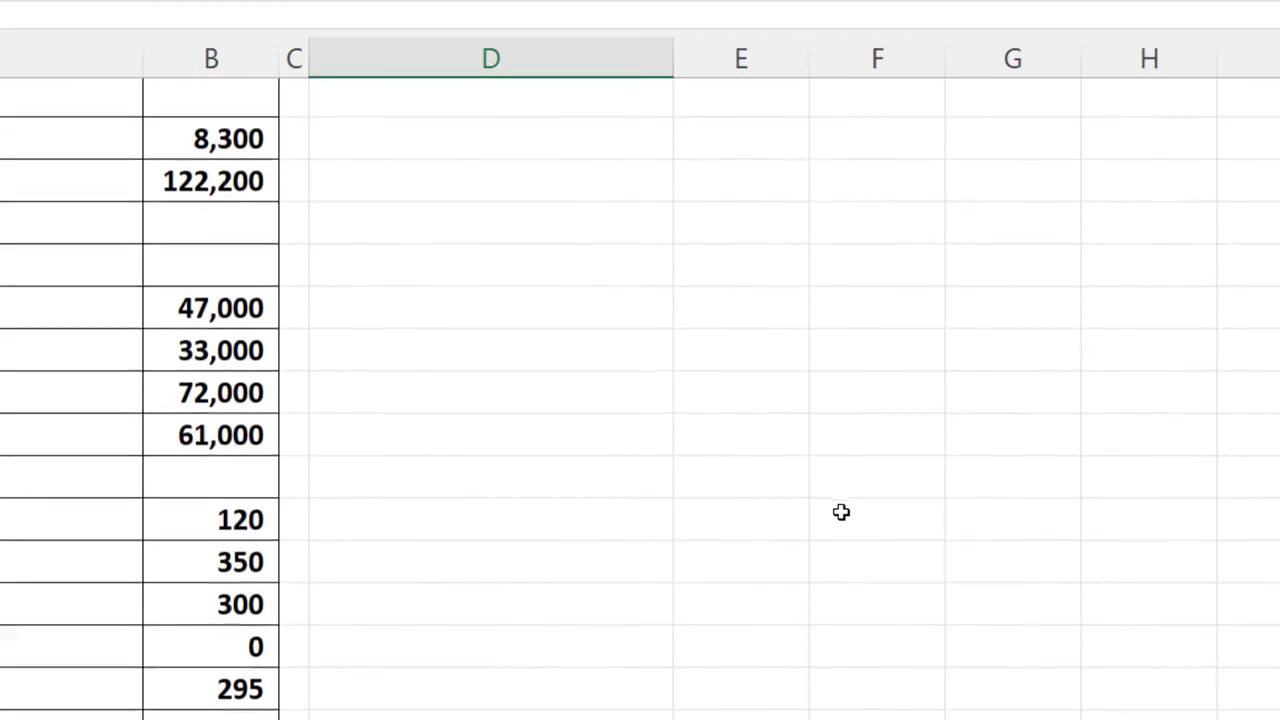
pyautogui.scroll(4, 841, 512)
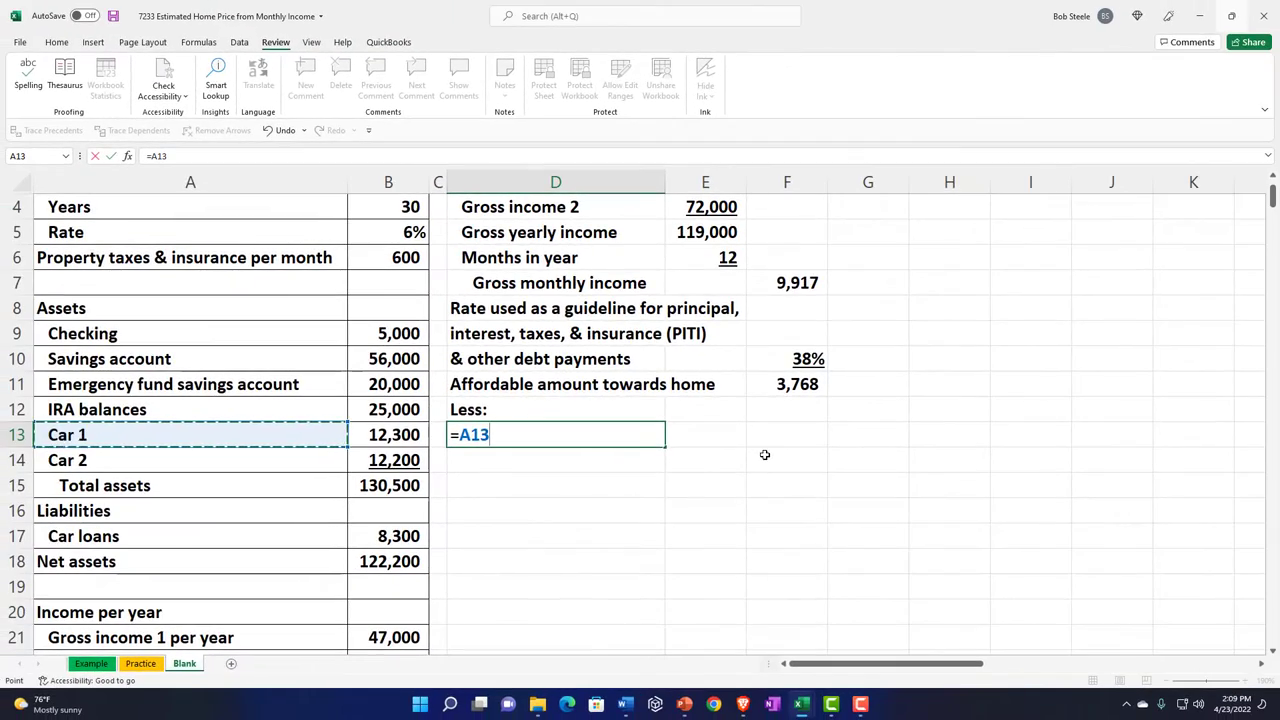
pyautogui.press('BackSpace')
pyautogui.press('BackSpace')
pyautogui.press('BackSpace')
pyautogui.press('BackSpace')
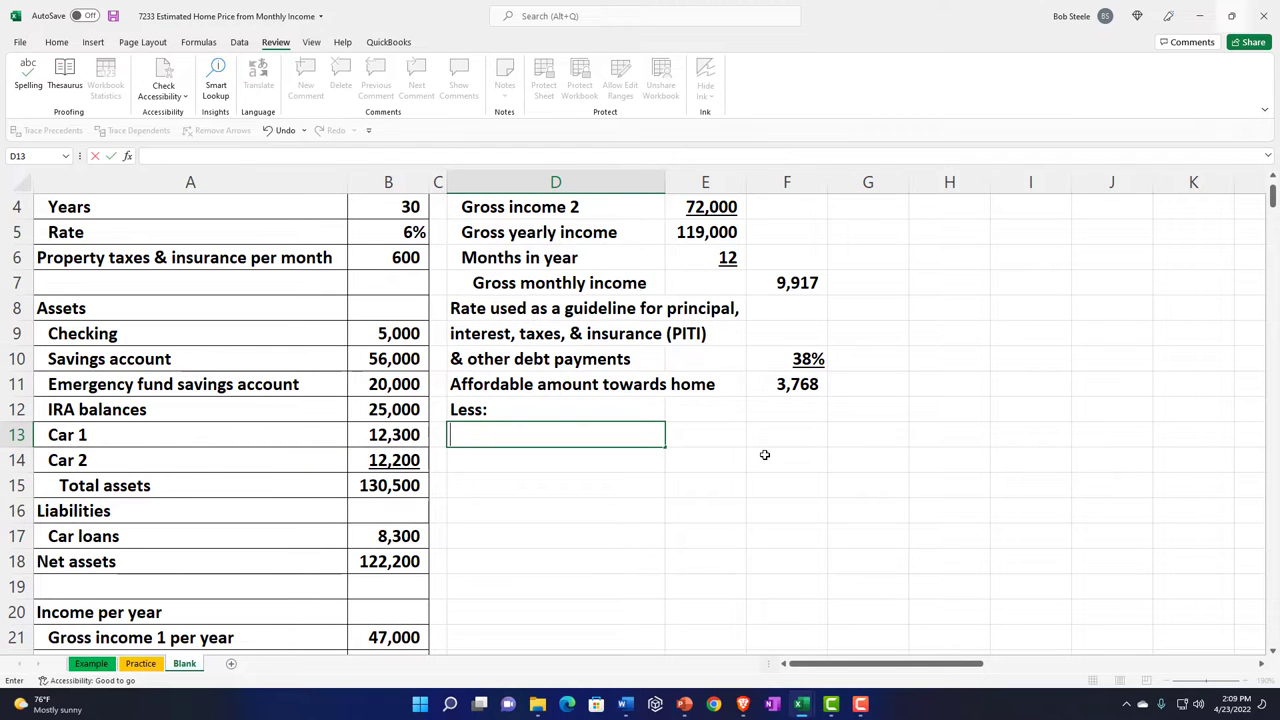
pyautogui.press('Escape')
pyautogui.scroll(1, 764, 455)
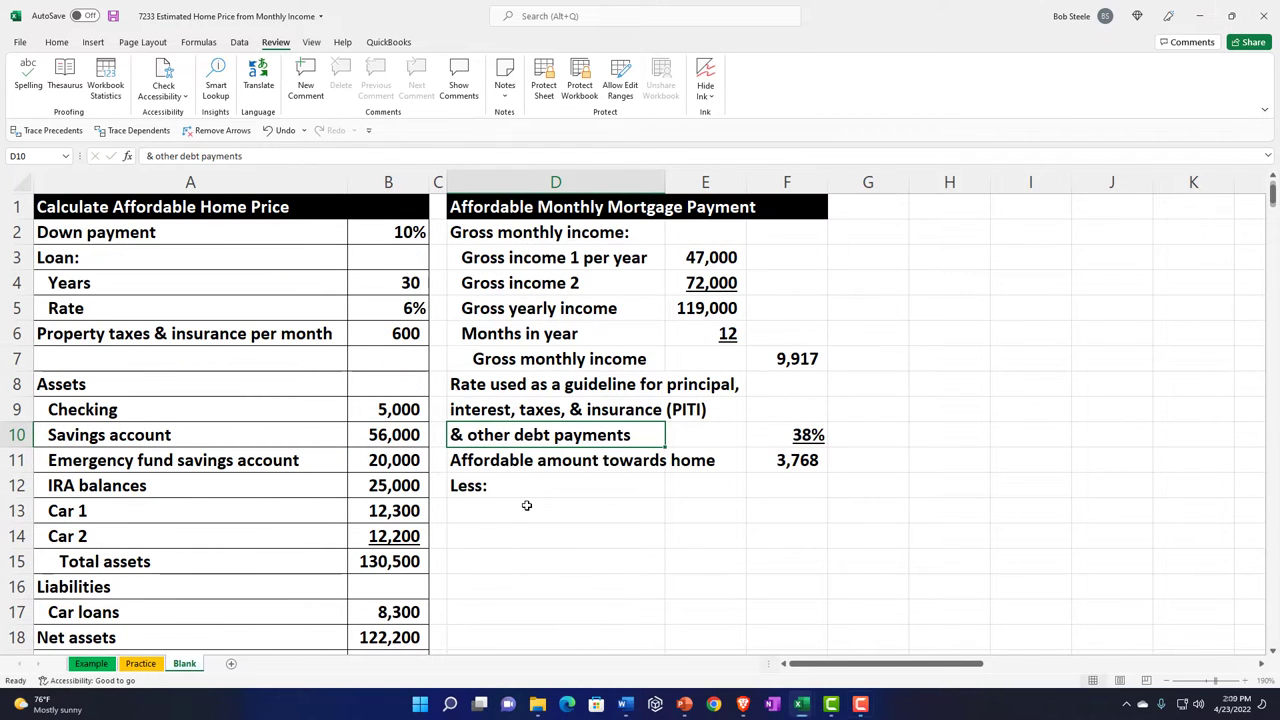
# Step: Link cell D13 to the "Car loan payment" label in A30
pyautogui.write('=')
pyautogui.press('Down')
pyautogui.press('Down')
pyautogui.press('Down')
pyautogui.press('Down')
pyautogui.press('Down')
pyautogui.press('Down')
pyautogui.press('Down')
pyautogui.press('Down')
pyautogui.press('Down')
pyautogui.press('Down')
pyautogui.press('Down')
pyautogui.press('Down')
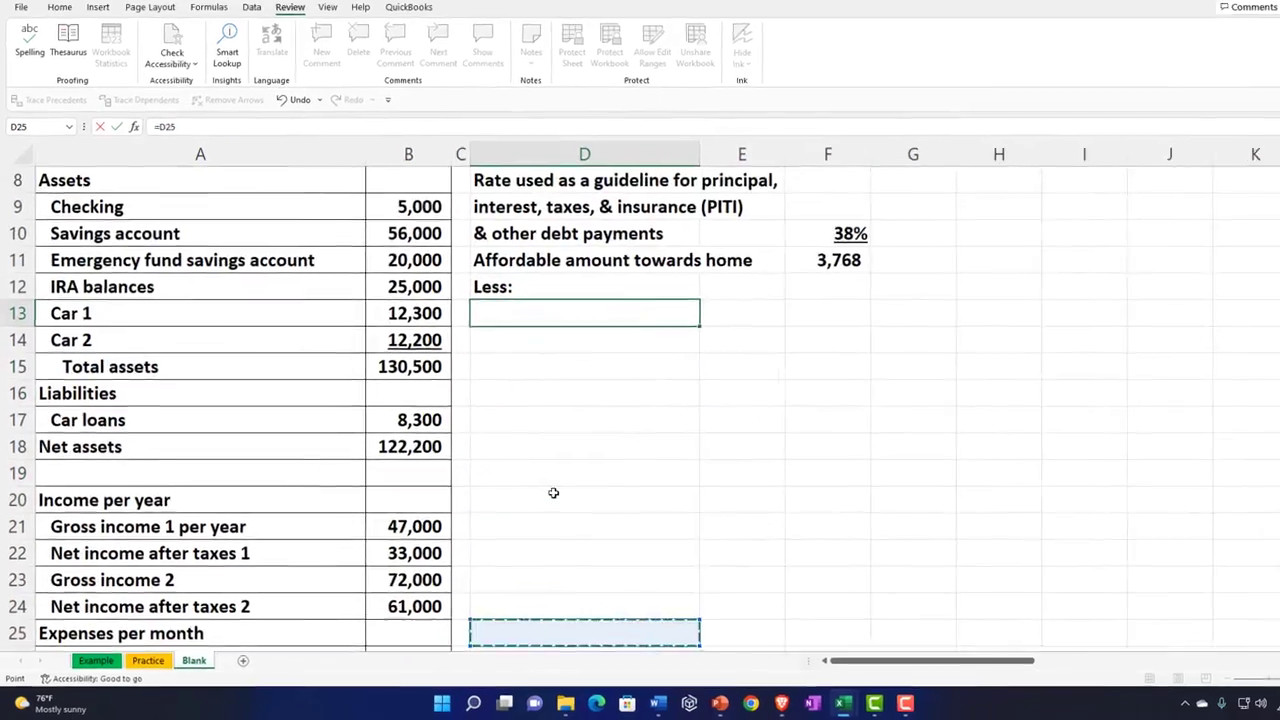
pyautogui.press('Down')
pyautogui.press('Down')
pyautogui.press('Down')
pyautogui.press('Down')
pyautogui.press('Down')
pyautogui.press('Down')
pyautogui.press('Down')
pyautogui.press('Down')
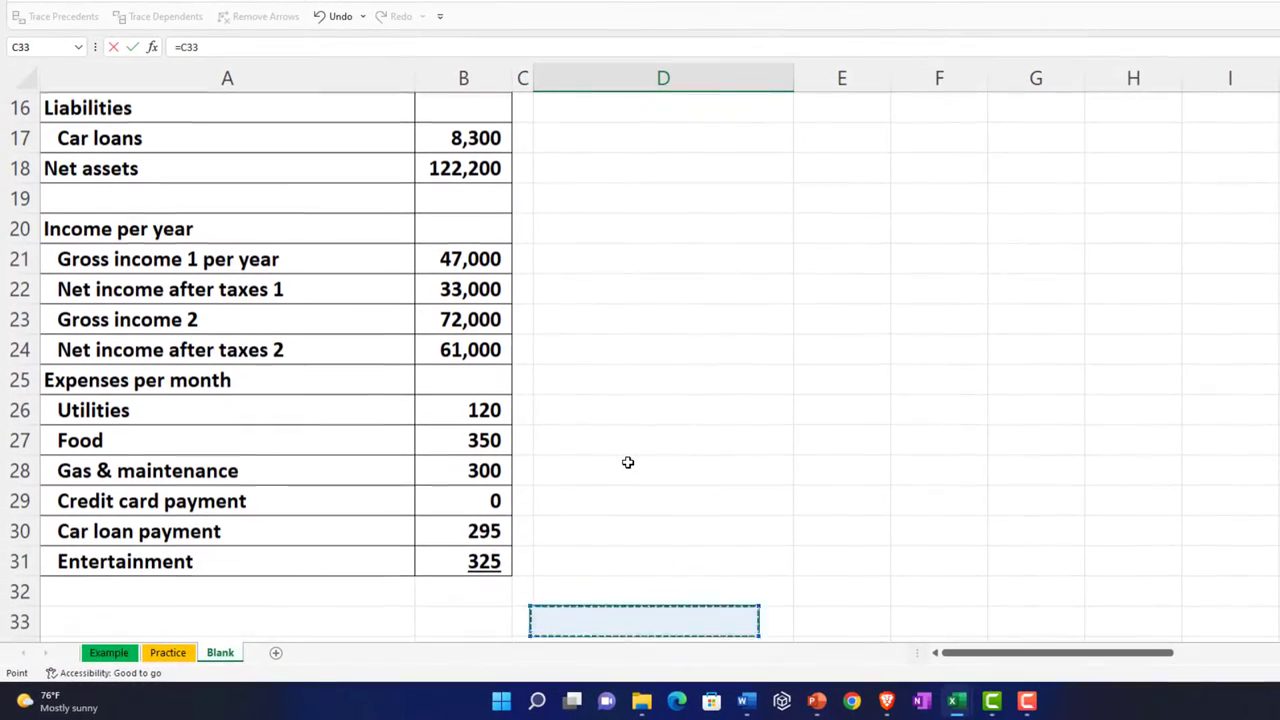
pyautogui.press('Left')
pyautogui.press('Left')
pyautogui.press('Left')
pyautogui.press('Up')
pyautogui.press('Up')
pyautogui.press('Up')
pyautogui.hotkey('shift', 'Right')
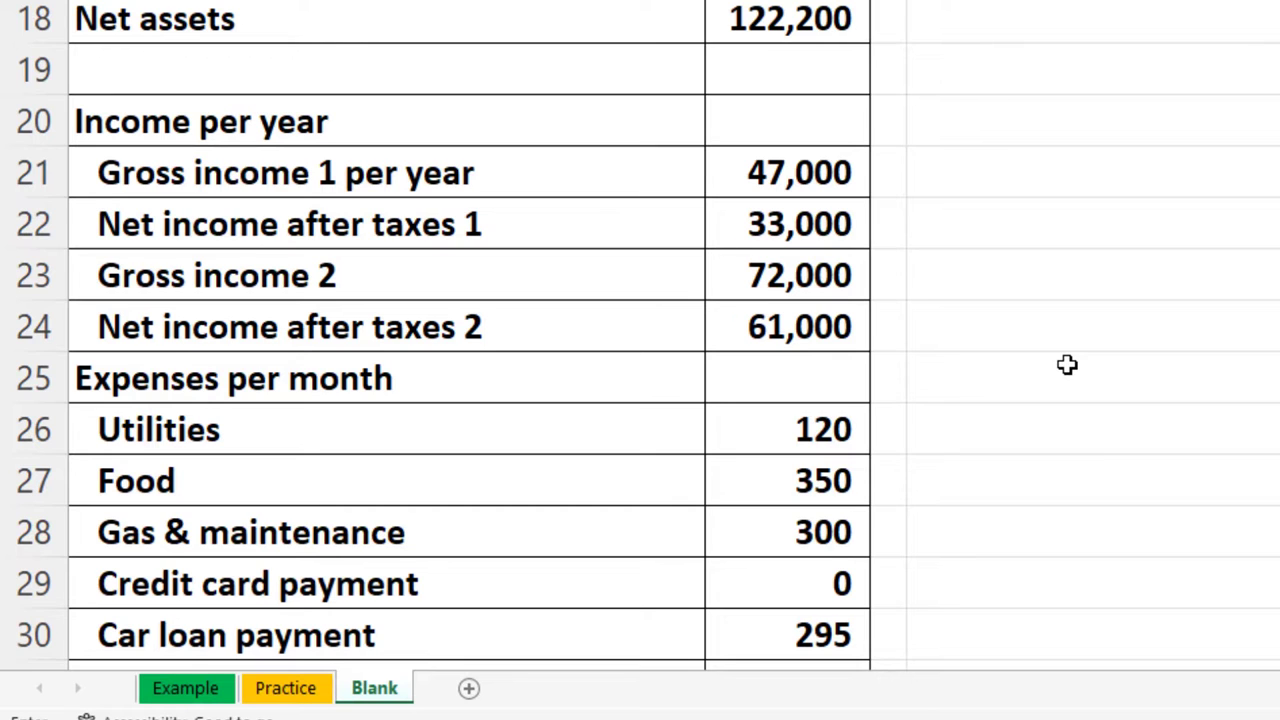
pyautogui.press('Down')
pyautogui.press('Right')
pyautogui.press('Right')
pyautogui.press('Right')
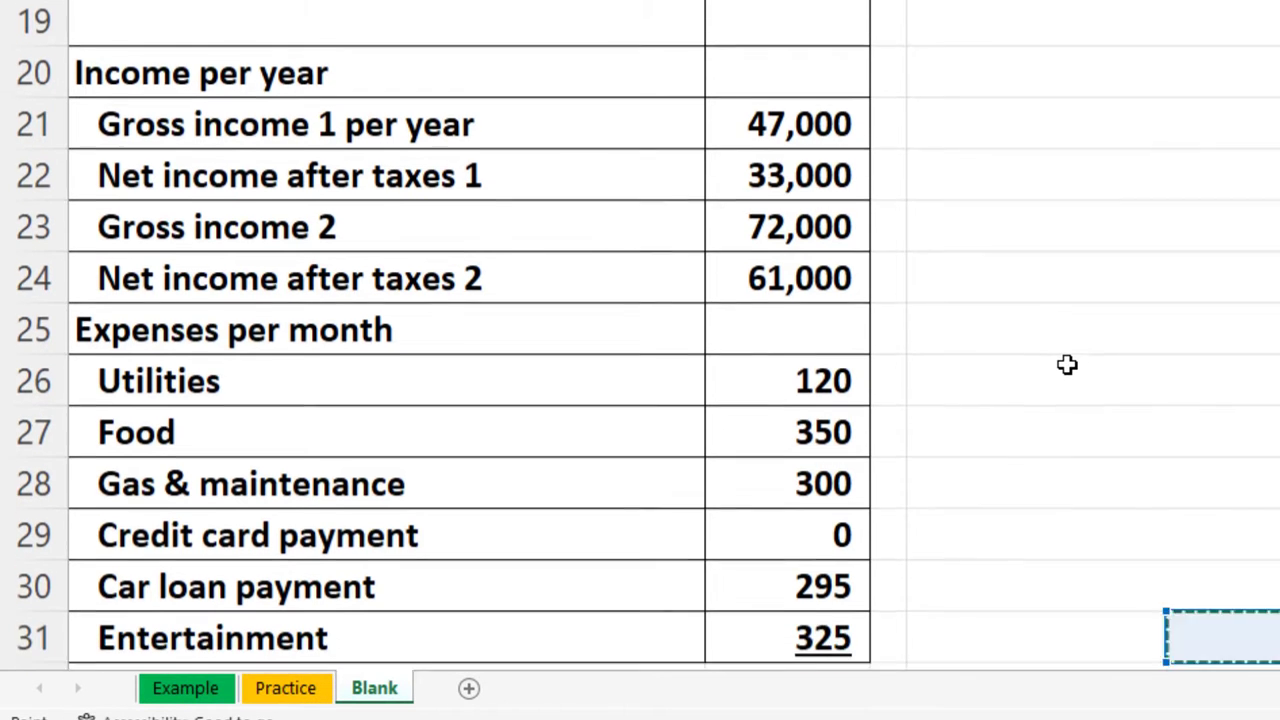
pyautogui.press('Left')
pyautogui.press('Left')
pyautogui.press('Left')
pyautogui.press('Down')
pyautogui.press('Down')
pyautogui.press('Down')
pyautogui.press('Up')
pyautogui.press('Up')
pyautogui.press('Up')
pyautogui.press('Up')
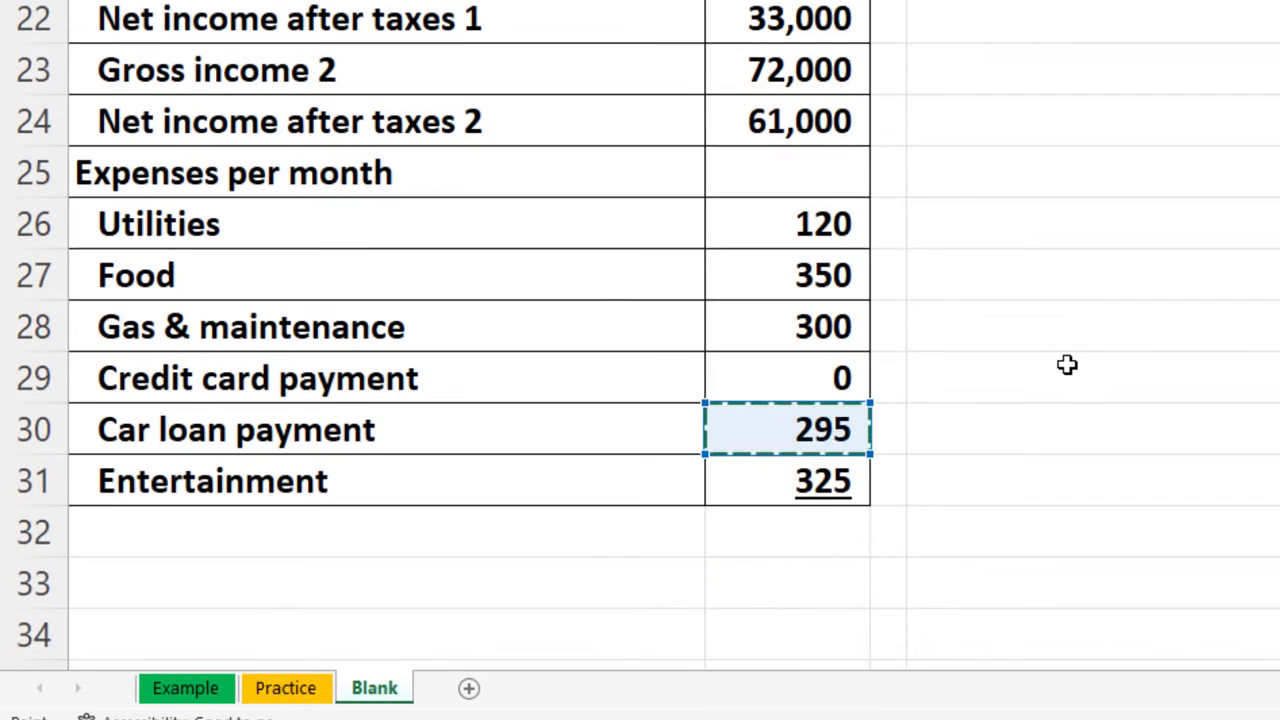
pyautogui.press('Escape')
pyautogui.scroll(2, 1067, 364)
pyautogui.scroll(1, 1067, 364)
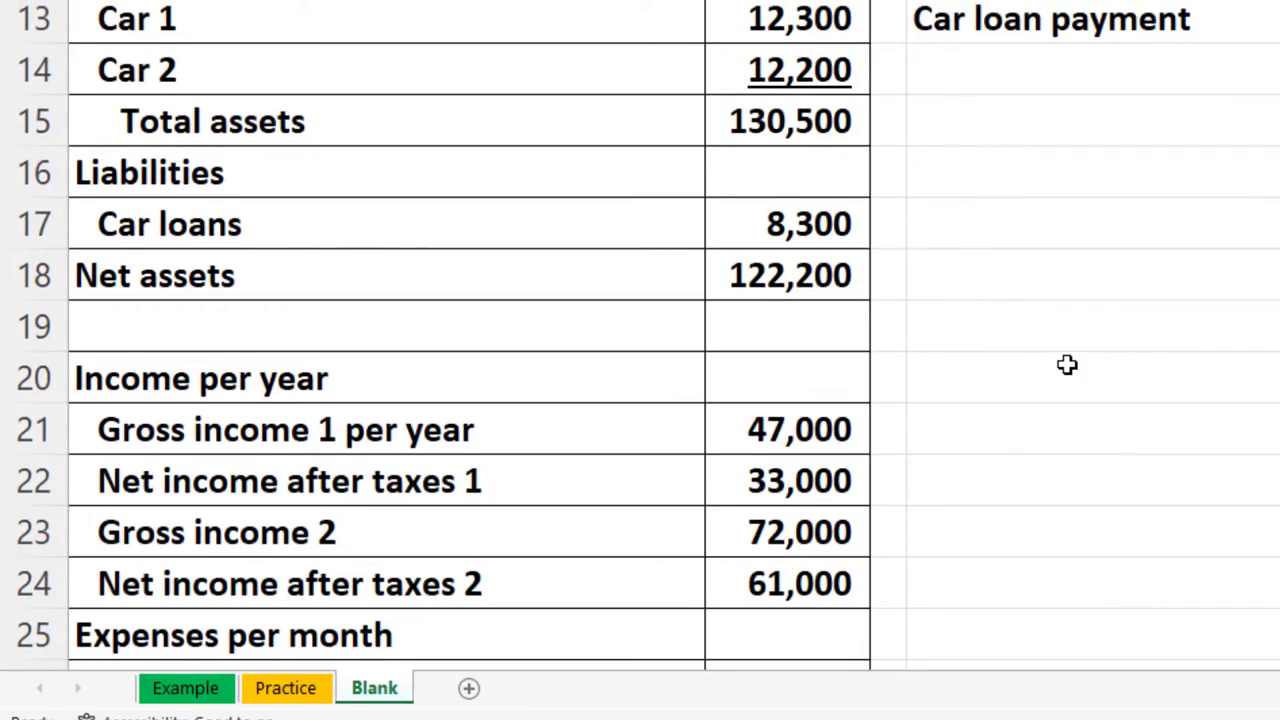
pyautogui.press('Delete')
# Step: Enter a formula in F13 that returns the car loan payment in B30 as a negative
pyautogui.write('-')
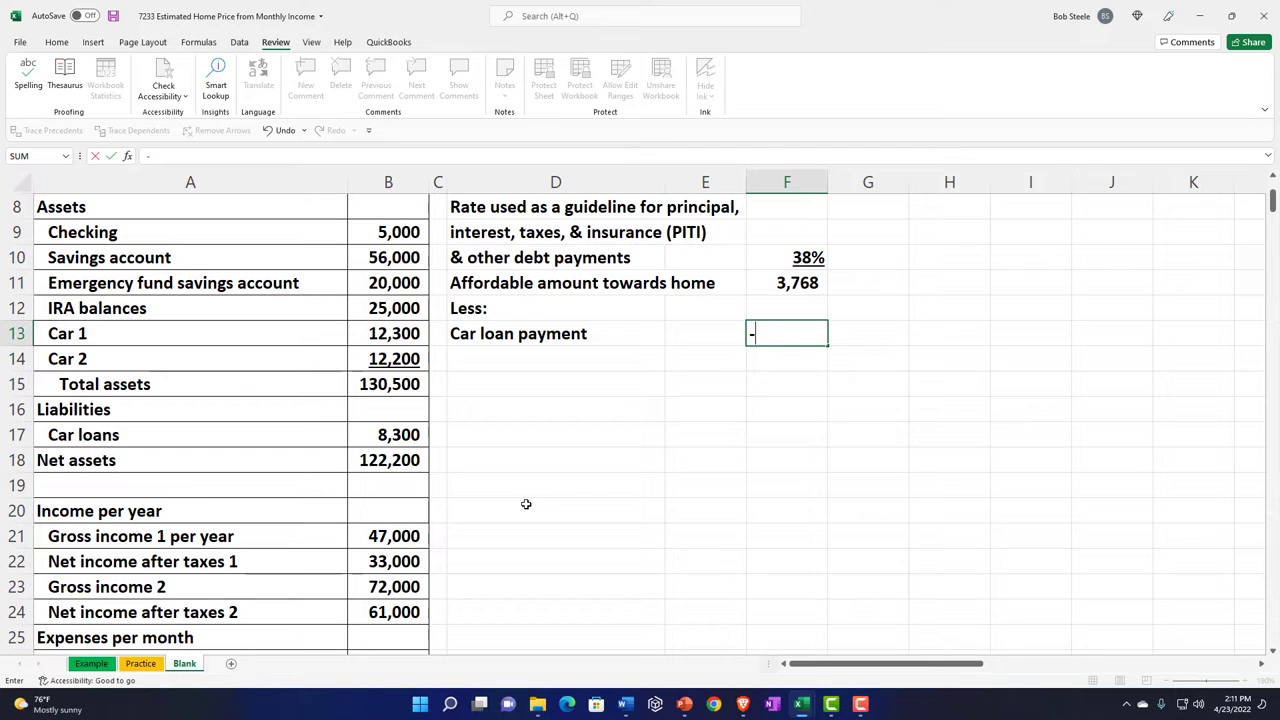
pyautogui.press('Down')
pyautogui.press('Down')
pyautogui.press('Down')
pyautogui.press('Down')
pyautogui.press('Down')
pyautogui.press('Down')
pyautogui.press('Down')
pyautogui.press('Down')
pyautogui.press('Down')
pyautogui.press('Down')
pyautogui.press('Down')
pyautogui.press('Down')
pyautogui.press('Down')
pyautogui.press('Down')
pyautogui.press('Down')
pyautogui.press('Down')
pyautogui.press('Down')
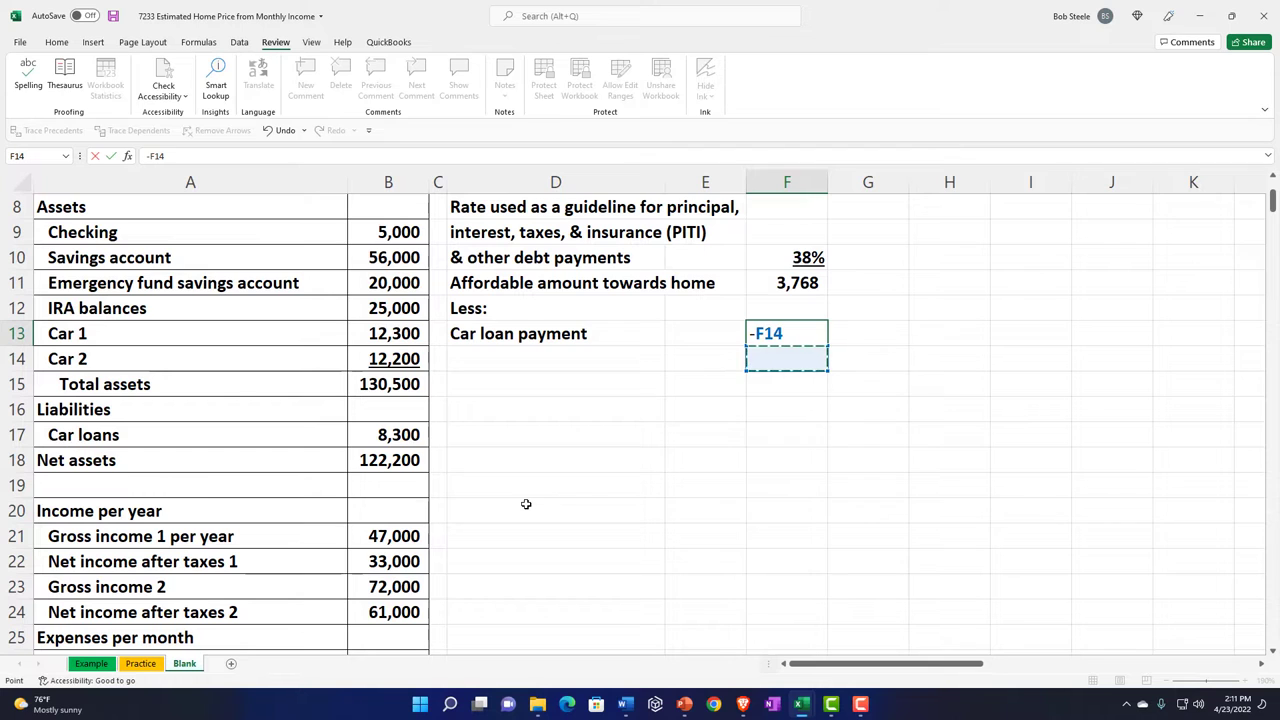
pyautogui.press('Left')
pyautogui.press('Left')
pyautogui.press('Left')
pyautogui.press('Down')
pyautogui.press('Left')
pyautogui.press('Down')
pyautogui.press('Up')
pyautogui.press('Up')
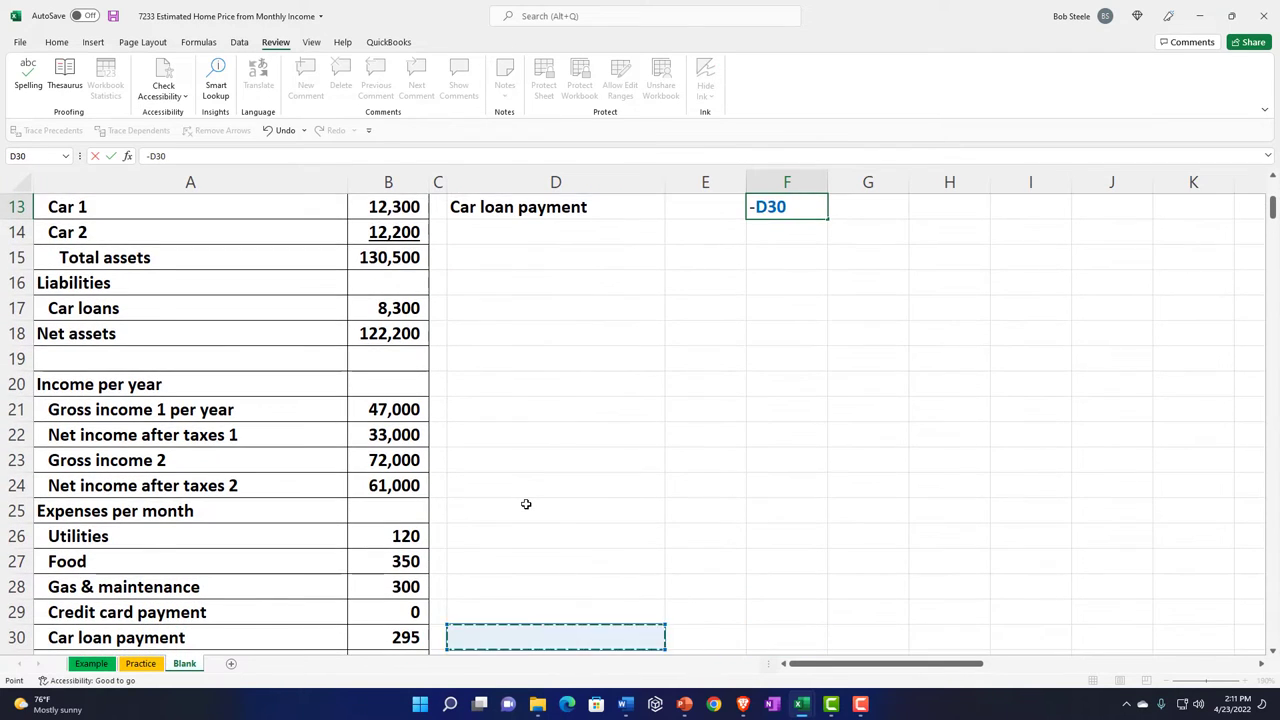
pyautogui.press('Return')
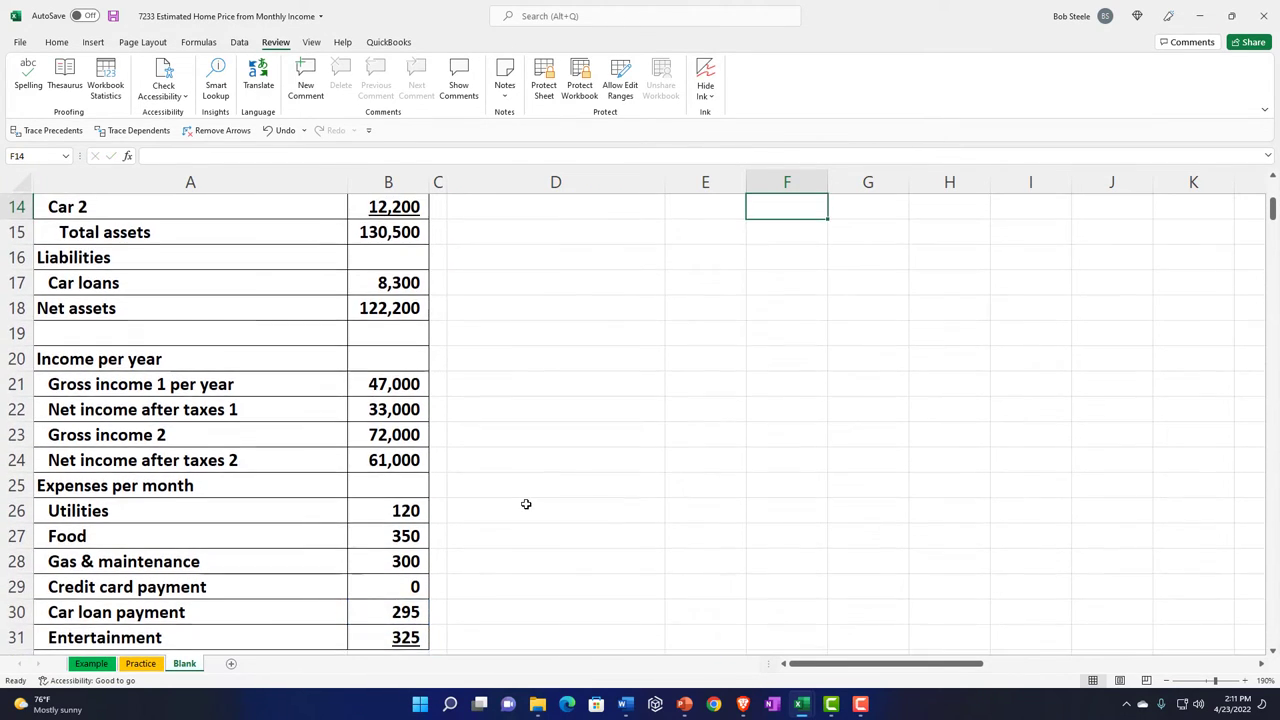
pyautogui.press('Up')
pyautogui.press('Up')
pyautogui.press('Up')
pyautogui.press('Up')
pyautogui.press('Down')
pyautogui.press('Down')
pyautogui.press('Down')
pyautogui.press('Down')
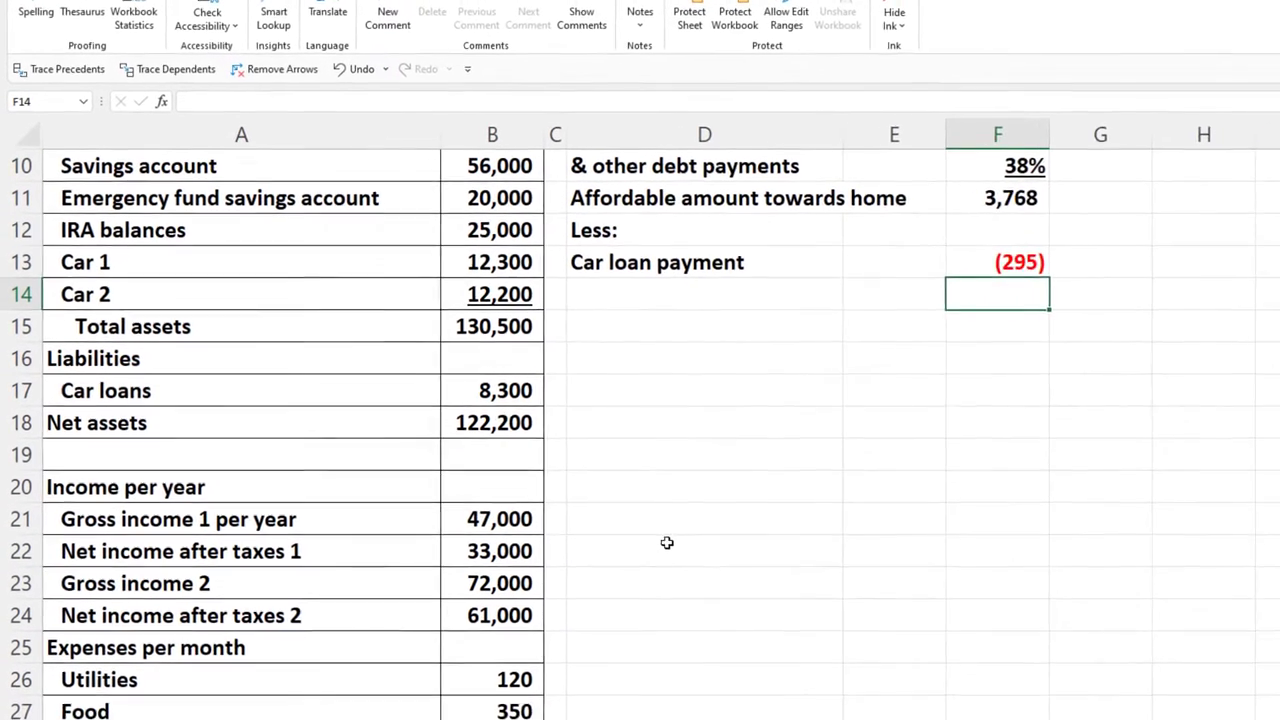
# Step: Link cell D14 to the "Property taxes & insurance per month" label in A6 and go to F14
pyautogui.press('Left')
pyautogui.press('Left')
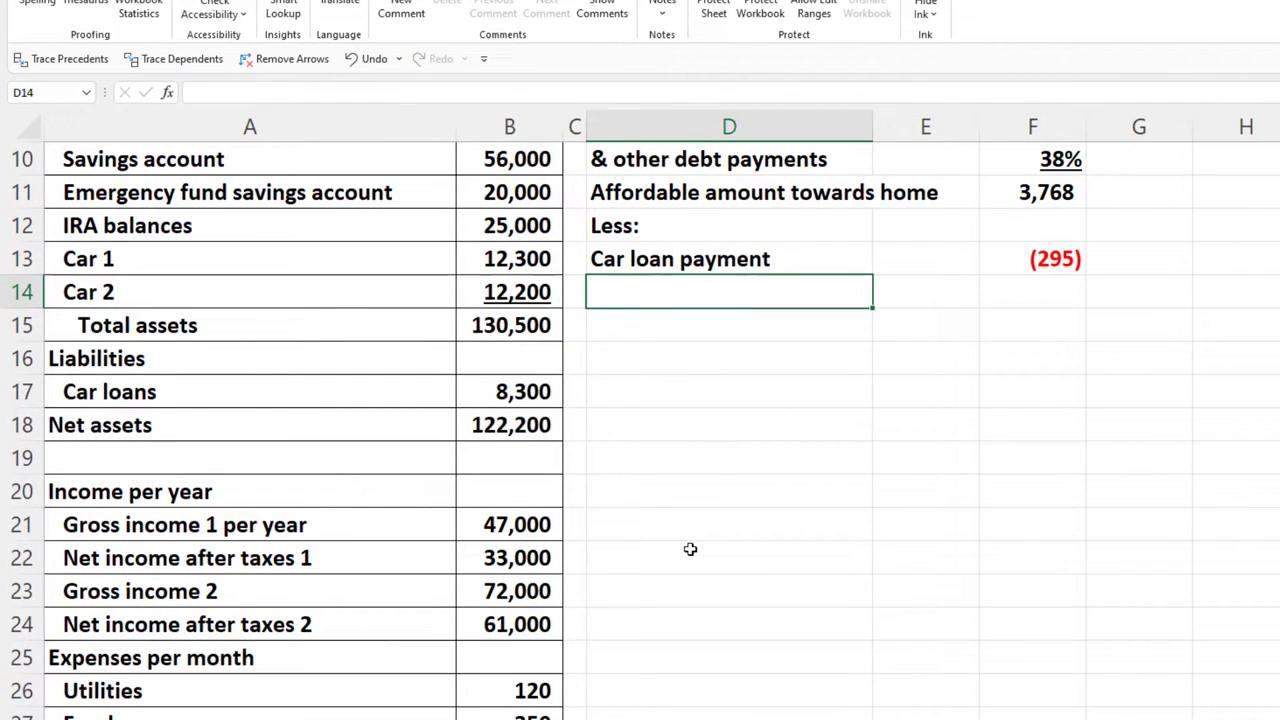
pyautogui.write('=')
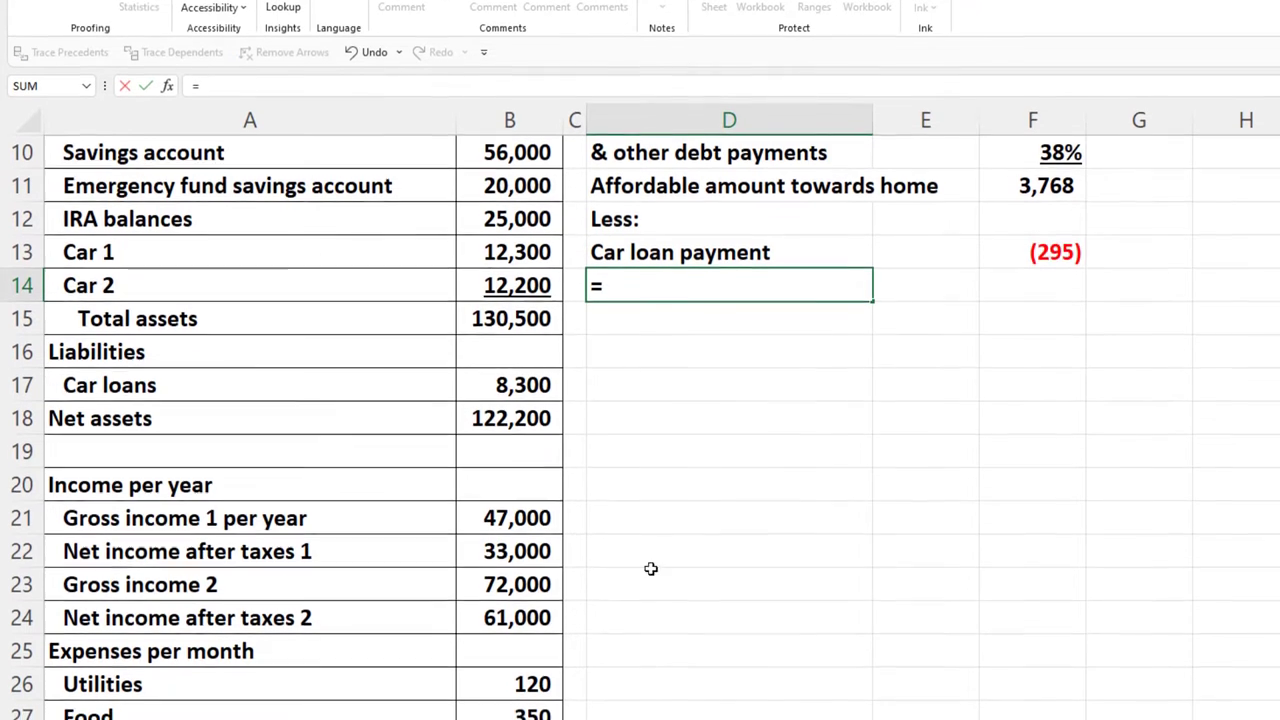
pyautogui.scroll(-3, 600, 540)
pyautogui.scroll(6, 600, 537)
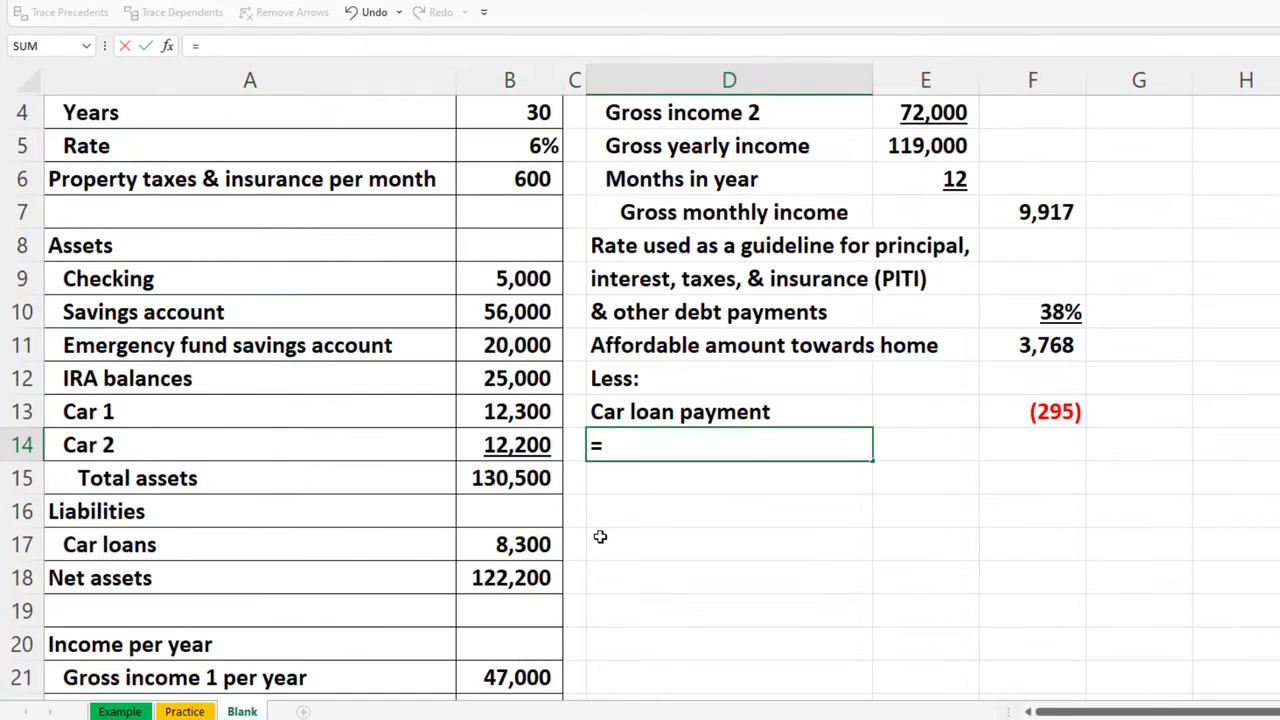
pyautogui.click(228, 278)
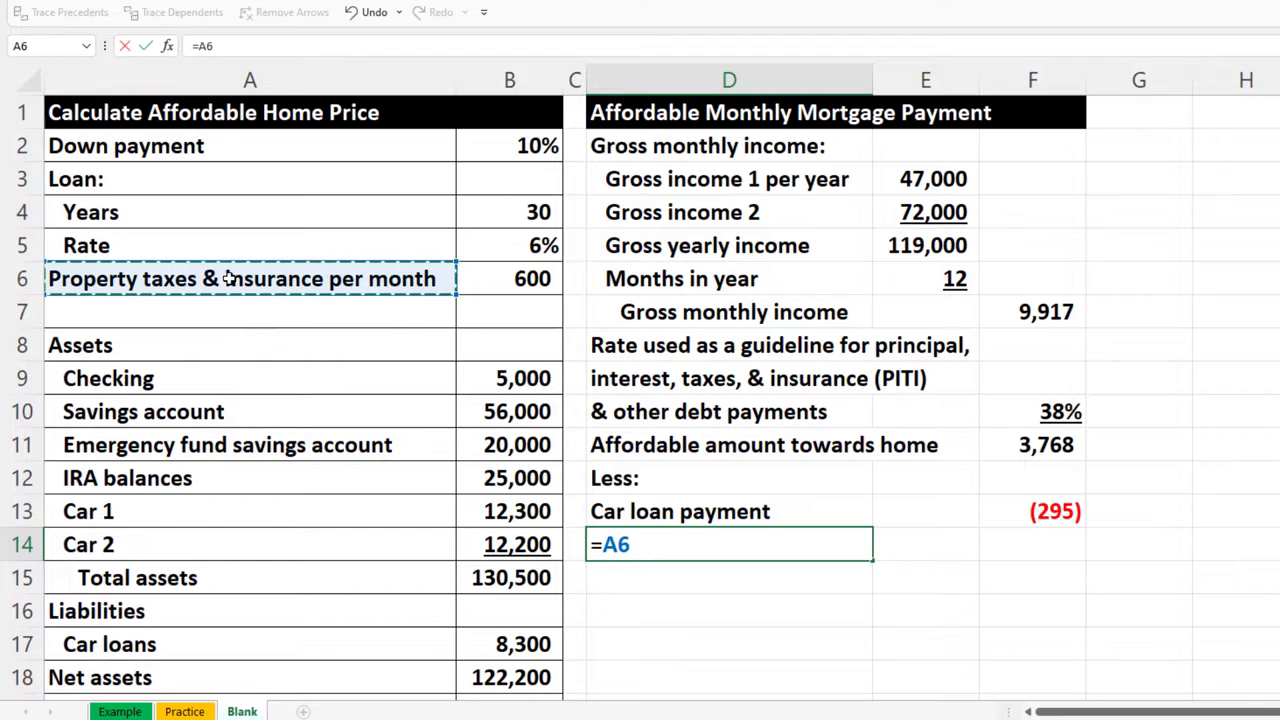
pyautogui.press('Tab')
pyautogui.press('Tab')
# Step: Enter a formula in F14 that returns the property taxes and insurance amount in B6 as a negative
pyautogui.write('-')
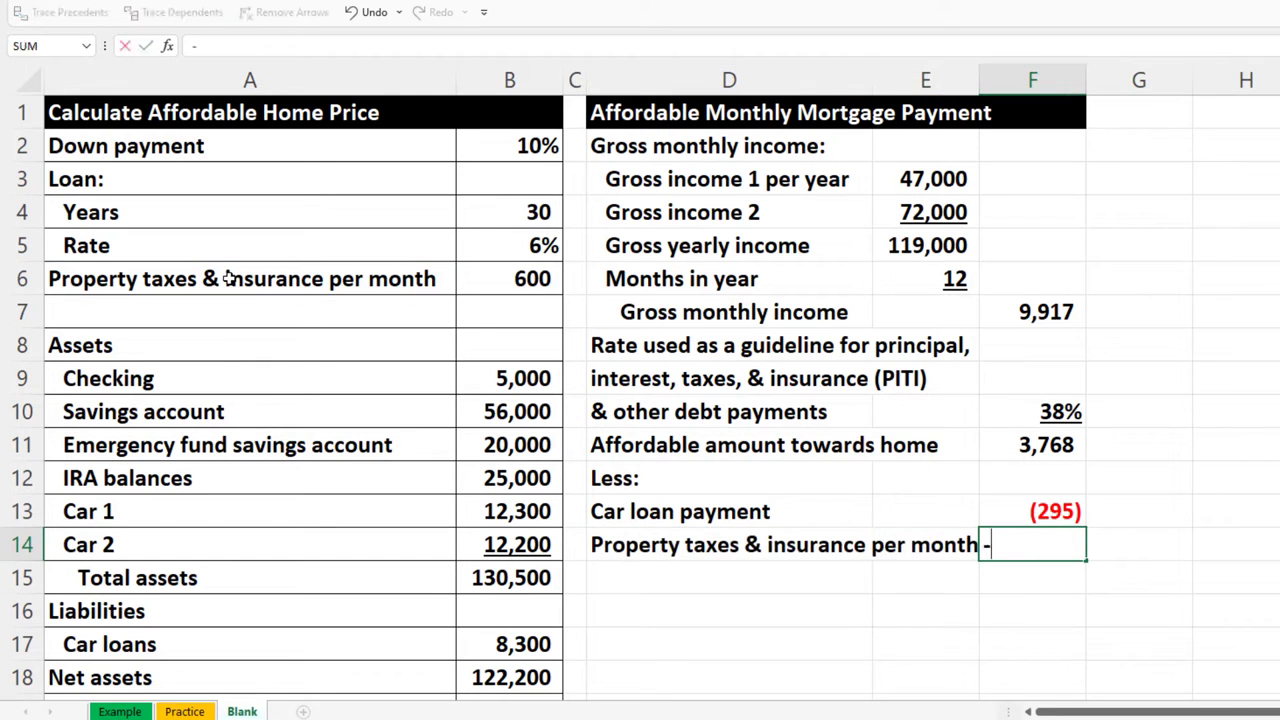
pyautogui.press('Left')
pyautogui.press('Left')
pyautogui.press('Left')
pyautogui.press('Up')
pyautogui.press('Up')
pyautogui.press('Up')
pyautogui.press('Up')
pyautogui.press('Up')
pyautogui.press('Up')
pyautogui.press('Up')
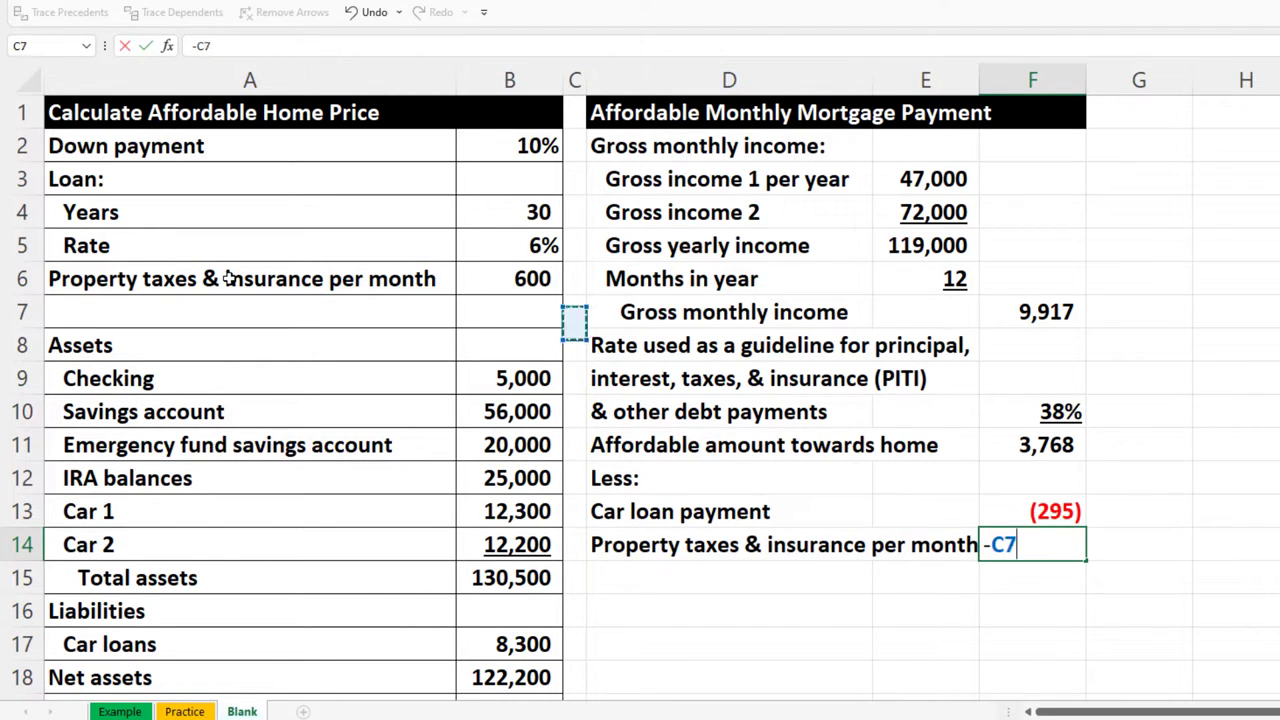
pyautogui.press('Up')
pyautogui.press('Left')
pyautogui.press('Return')
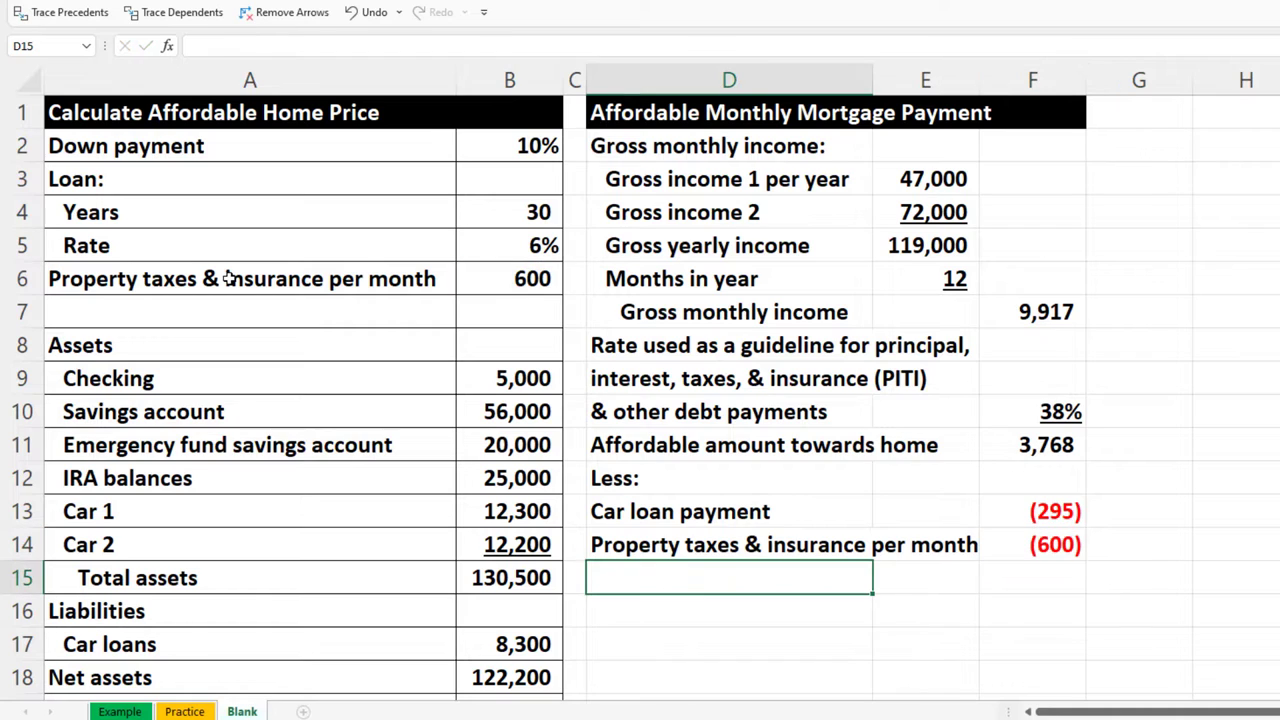
# Step: Enter the label "Affordabel monthly mortgage payment" in D15 and go to F15
pyautogui.write('Aff')
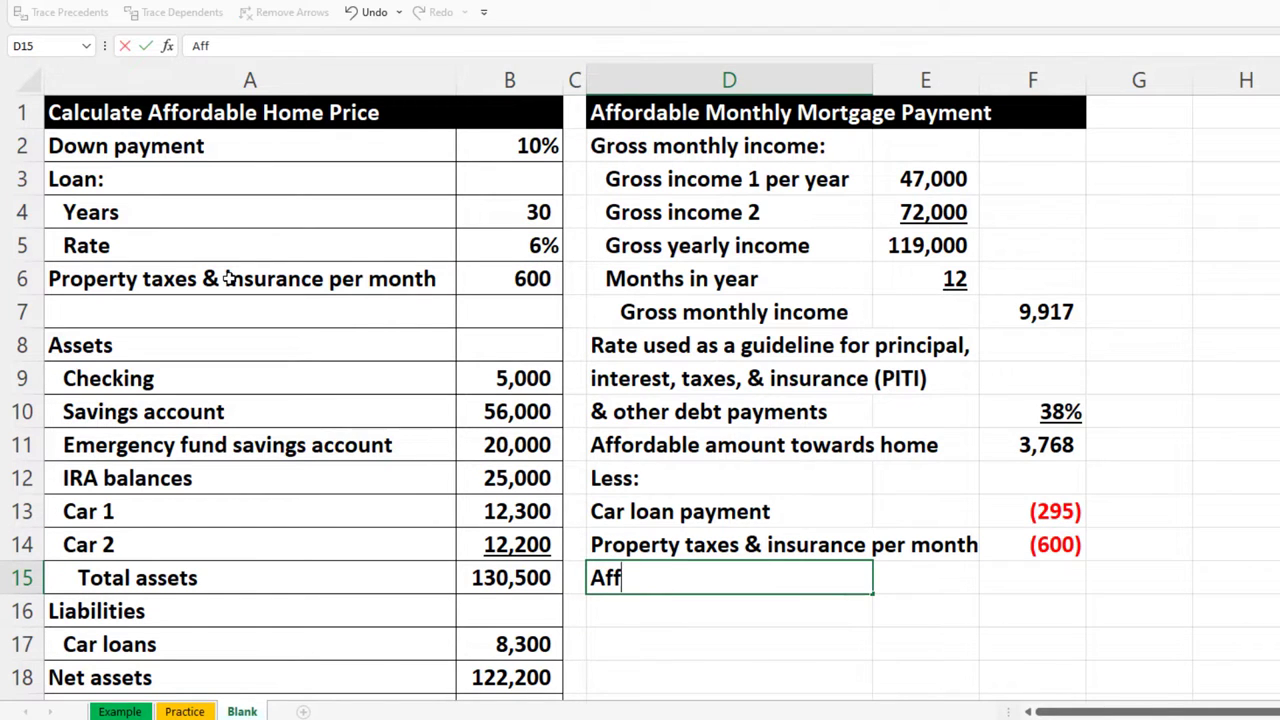
pyautogui.write('ordabel m')
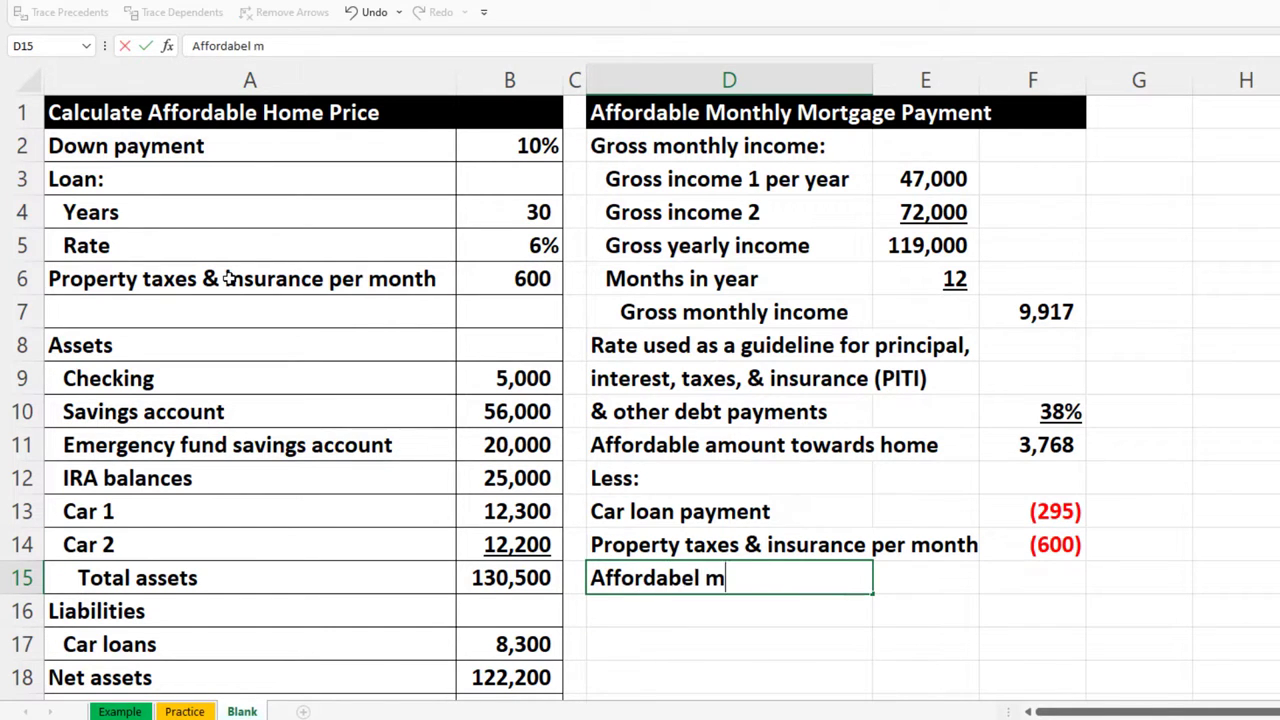
pyautogui.write('onthly mor')
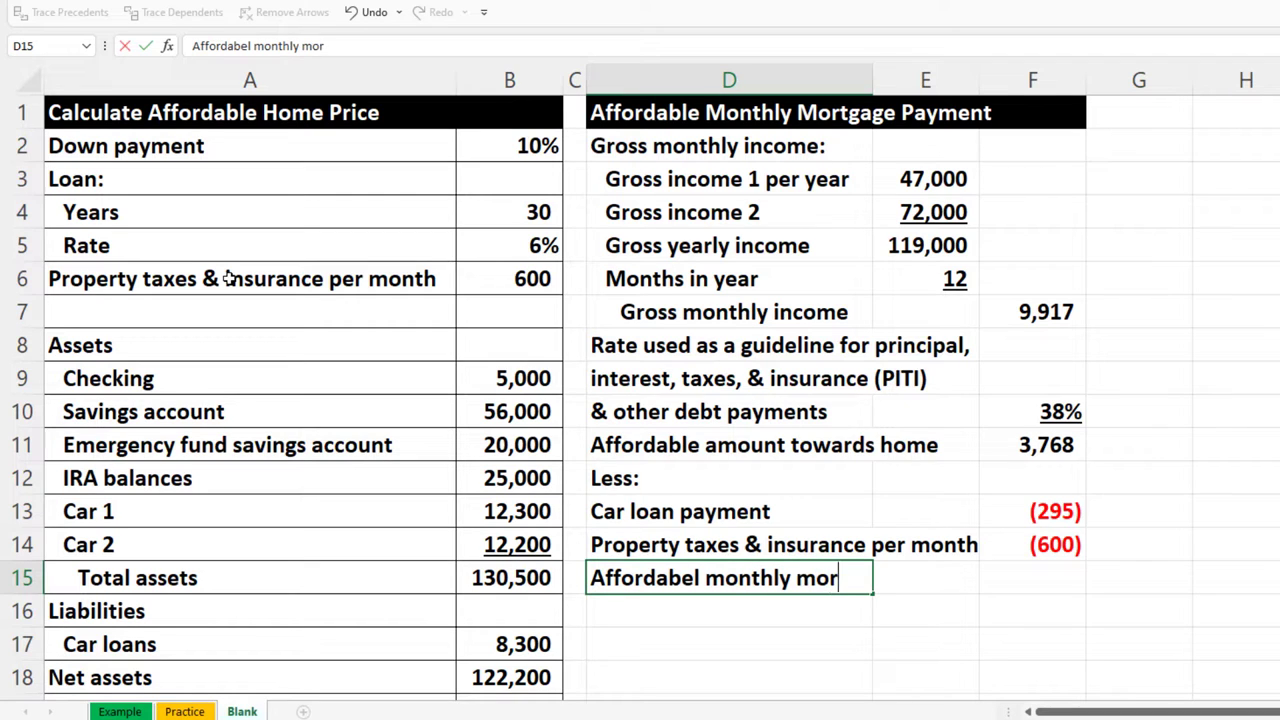
pyautogui.write('tgage paymen')
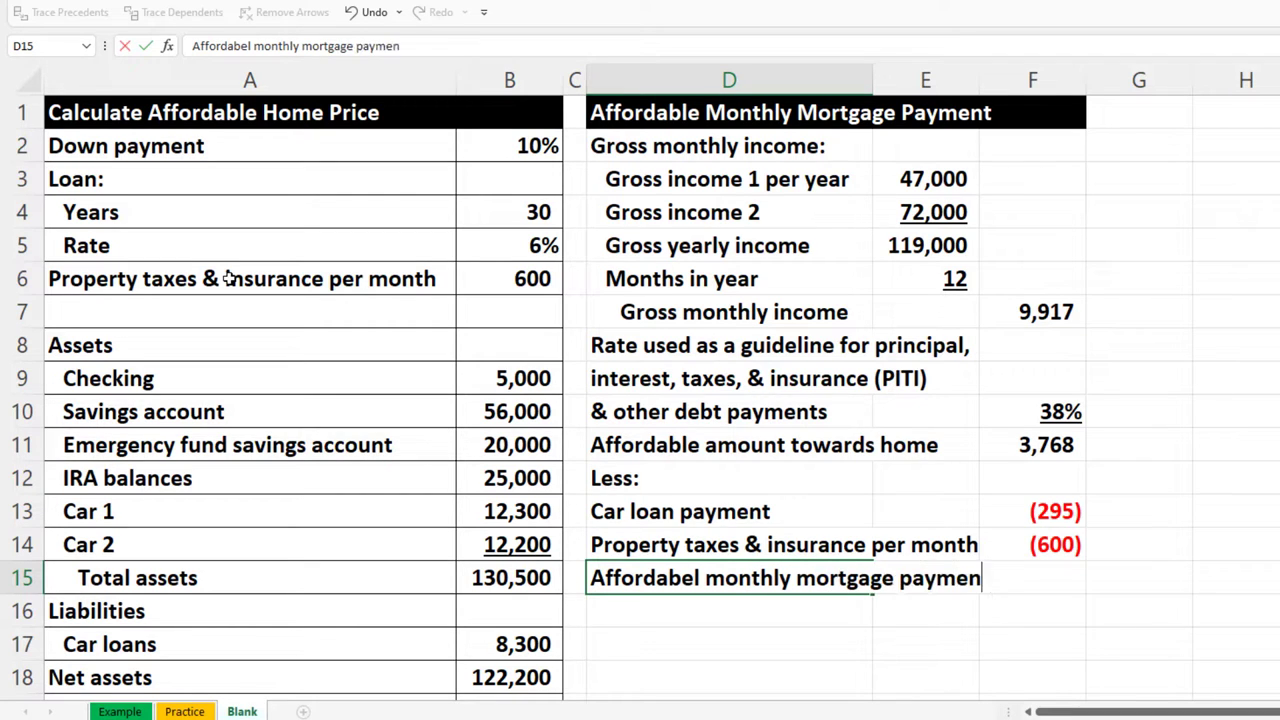
pyautogui.write('t')
pyautogui.press('Tab')
pyautogui.press('Tab')
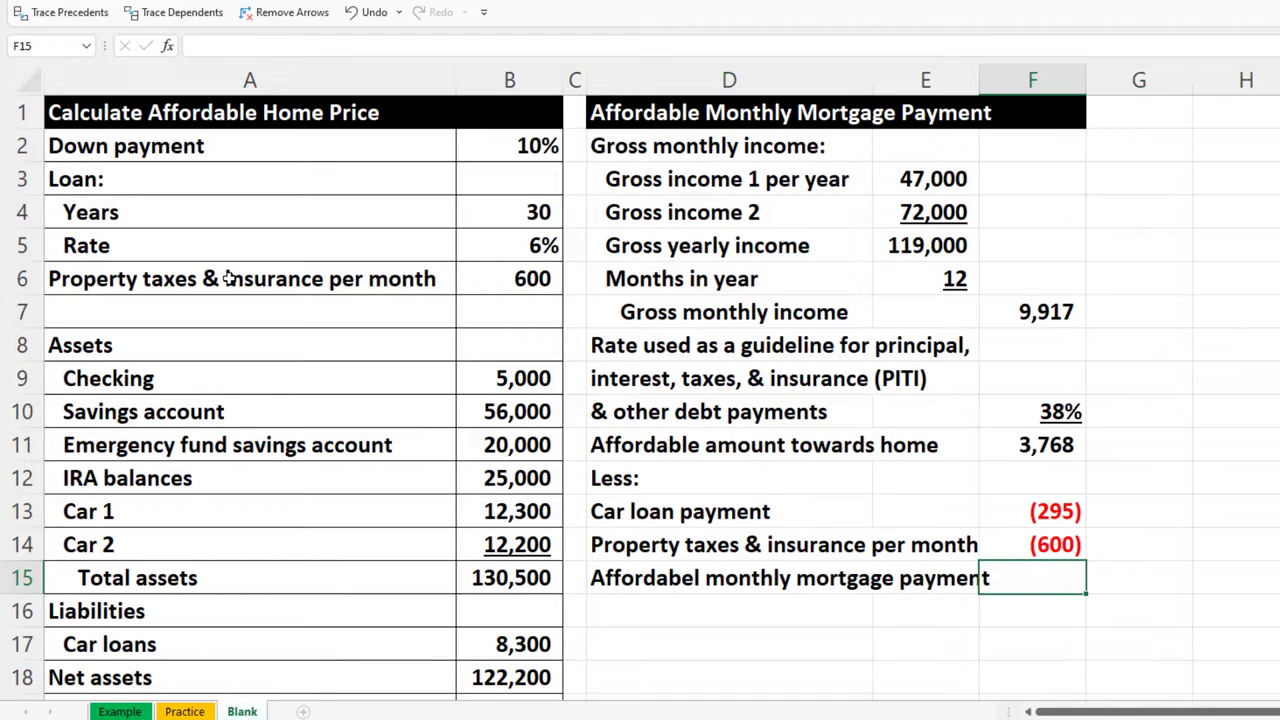
# Step: Calculate the affordable monthly mortgage payment in F15 by summing F11:F14
pyautogui.write('=sum(')
pyautogui.press('Up')
pyautogui.press('Up')
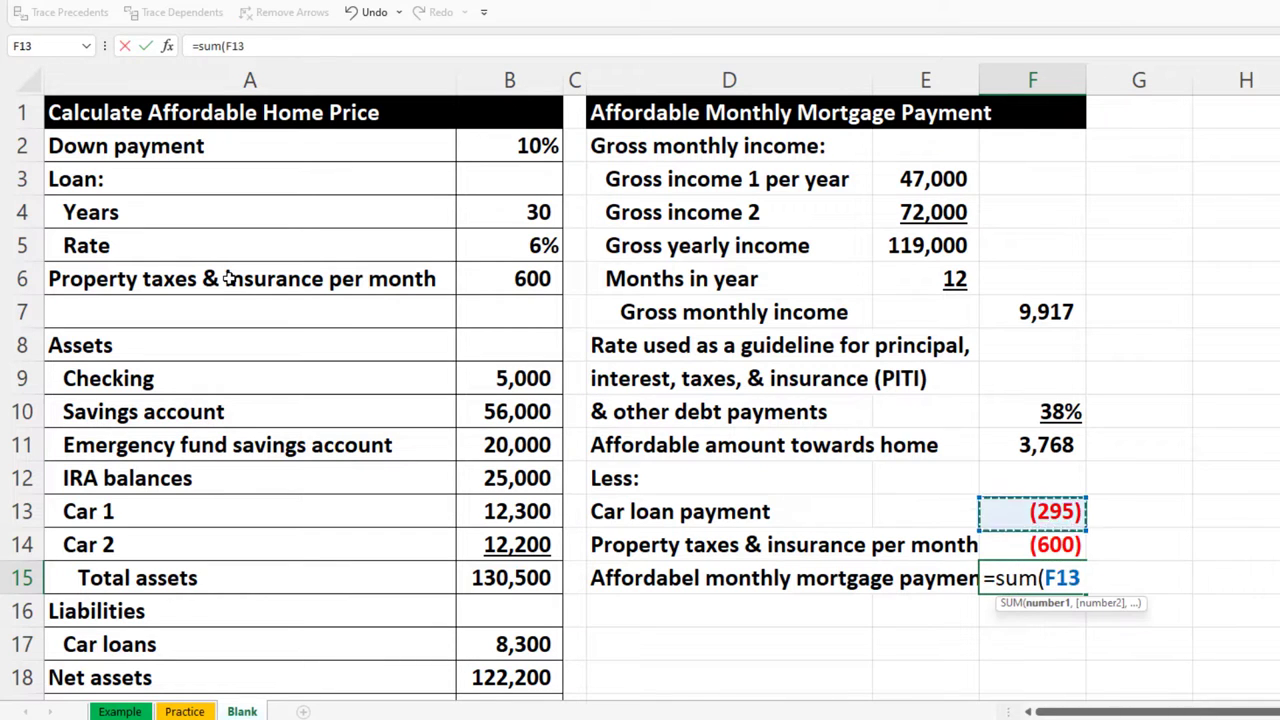
pyautogui.press('Up')
pyautogui.press('Up')
pyautogui.hotkey('shift', 'Down')
pyautogui.hotkey('shift', 'Down')
pyautogui.hotkey('shift', 'Down')
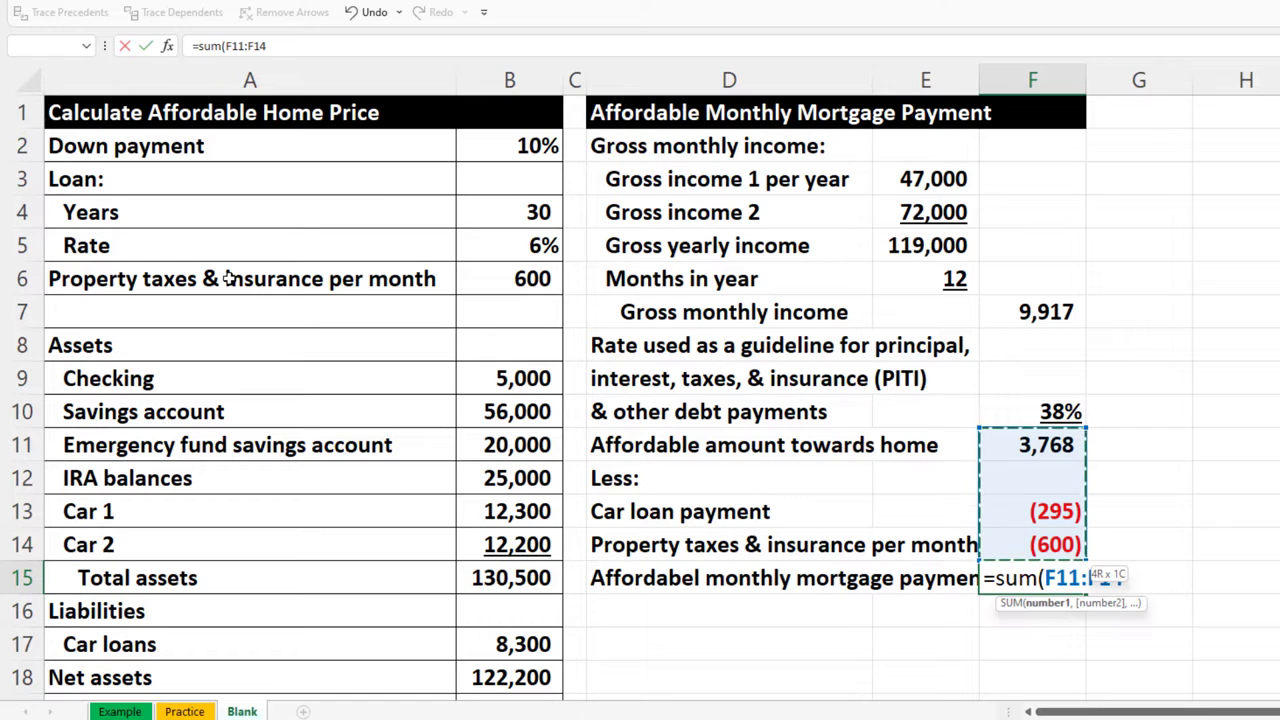
pyautogui.press('Return')
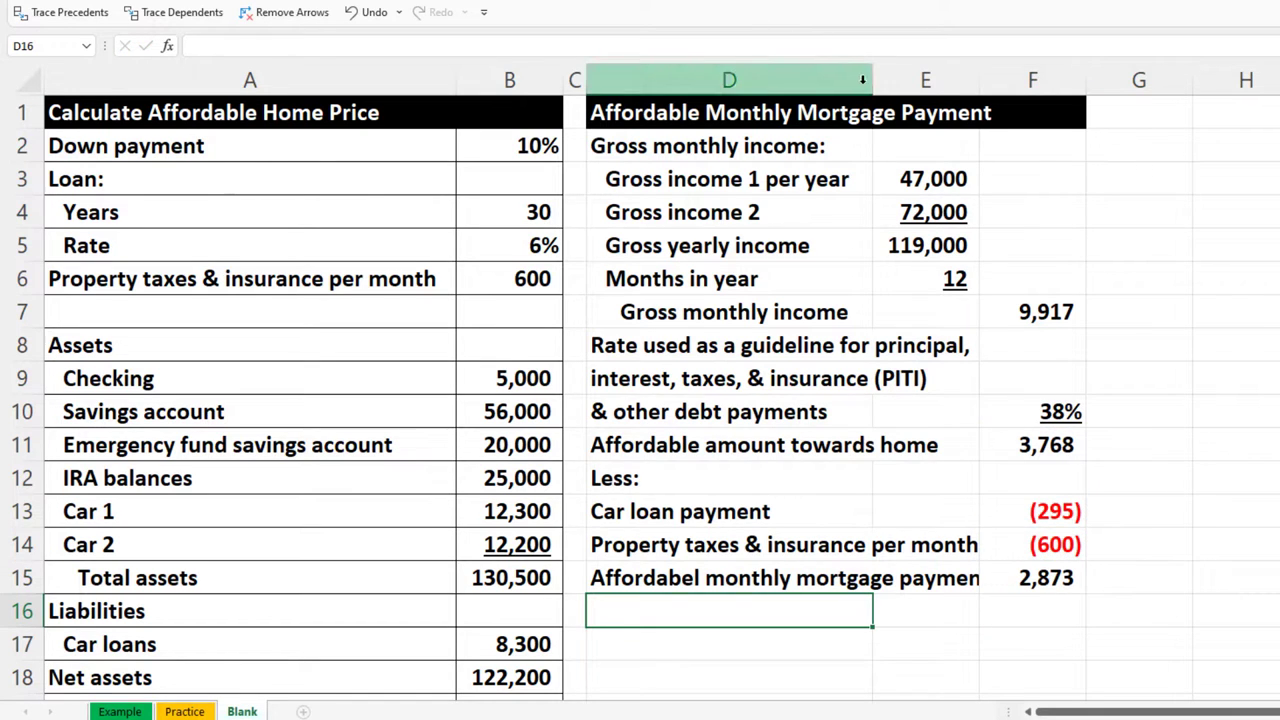
# Step: Widen column D to fit the mortgage payment label and underline the property taxes deduction in F14
pyautogui.moveTo(873, 79); pyautogui.dragTo(892, 81)
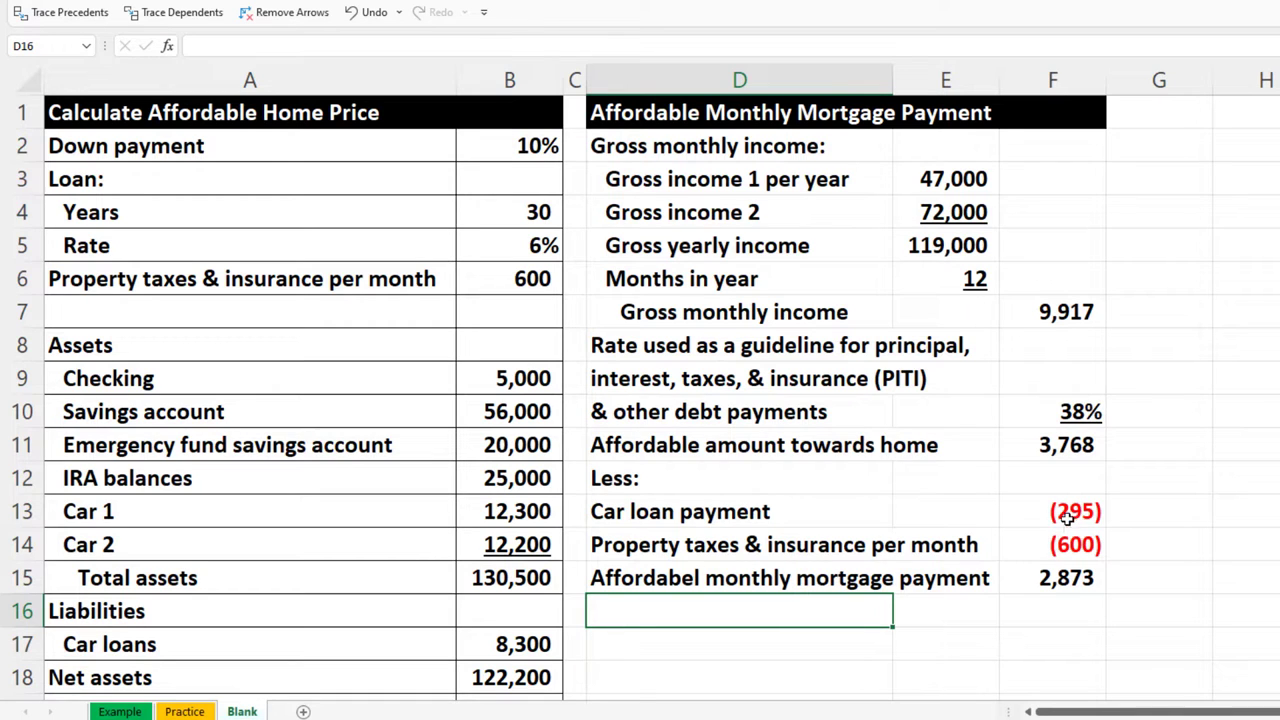
pyautogui.click(1071, 441)
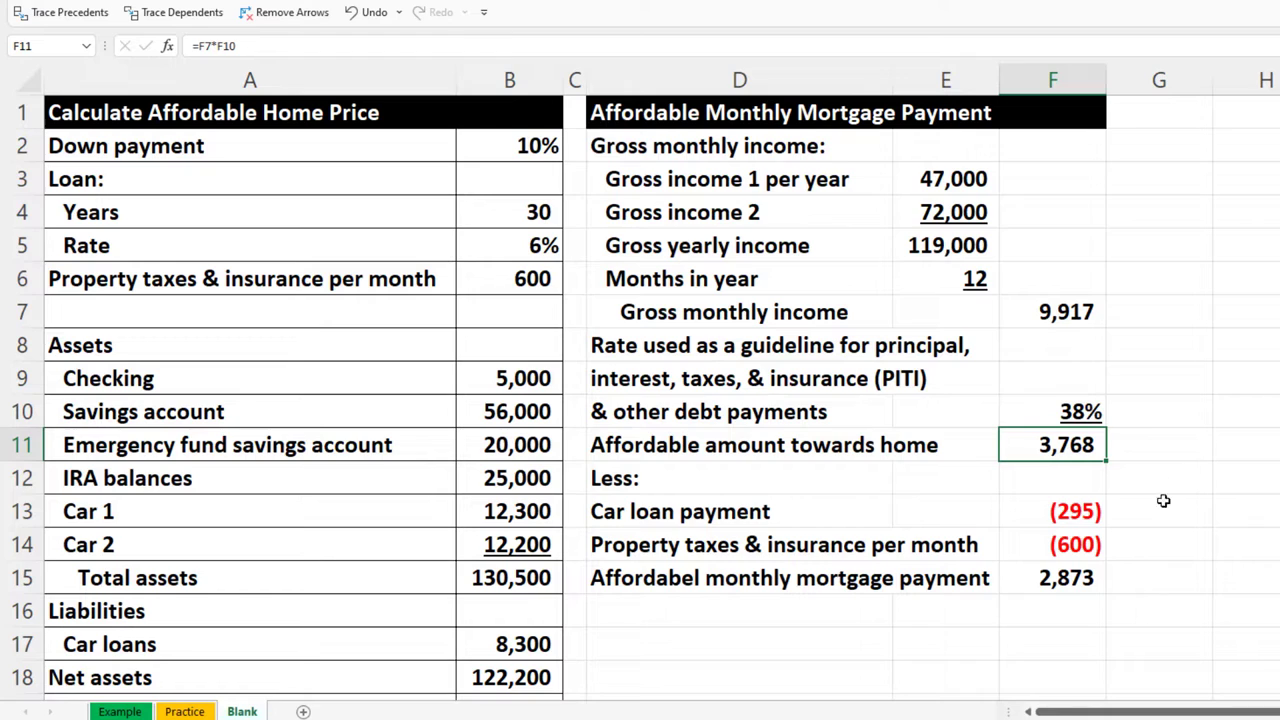
pyautogui.click(1089, 578)
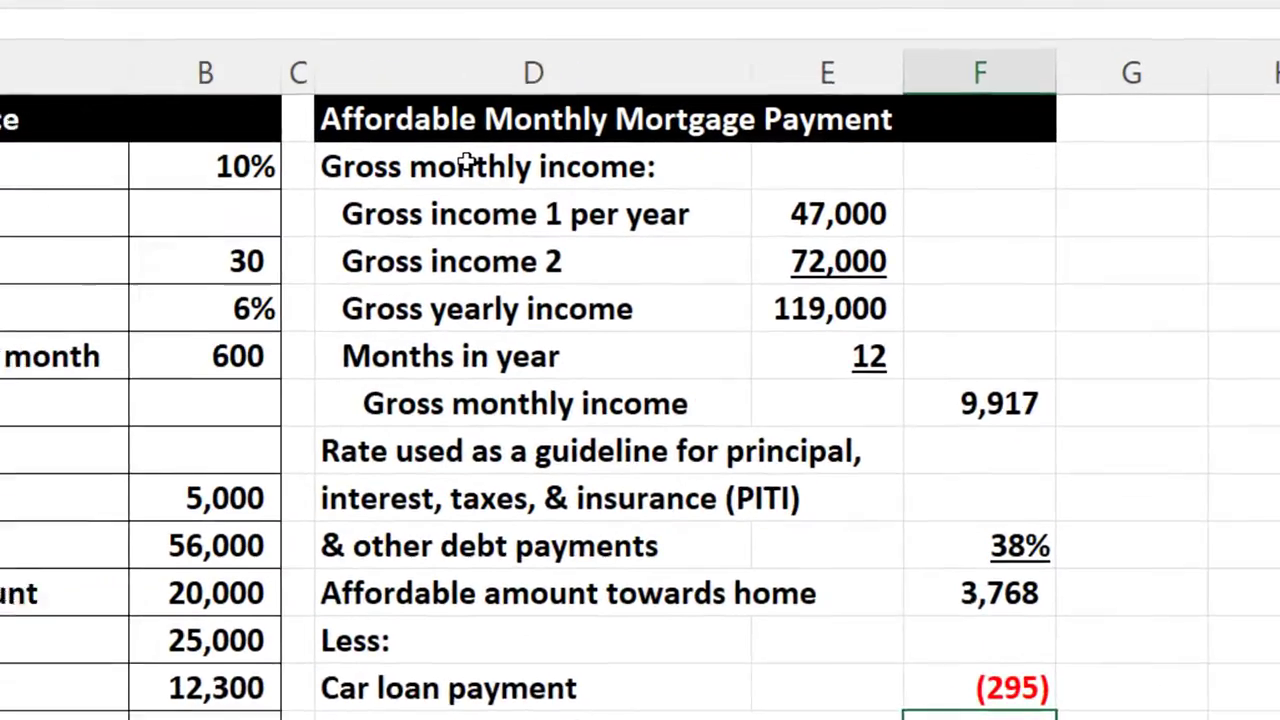
# Step: Format the range D2:F15 with all borders and the recently used light blue fill
pyautogui.moveTo(600, 146); pyautogui.dragTo(1076, 494)
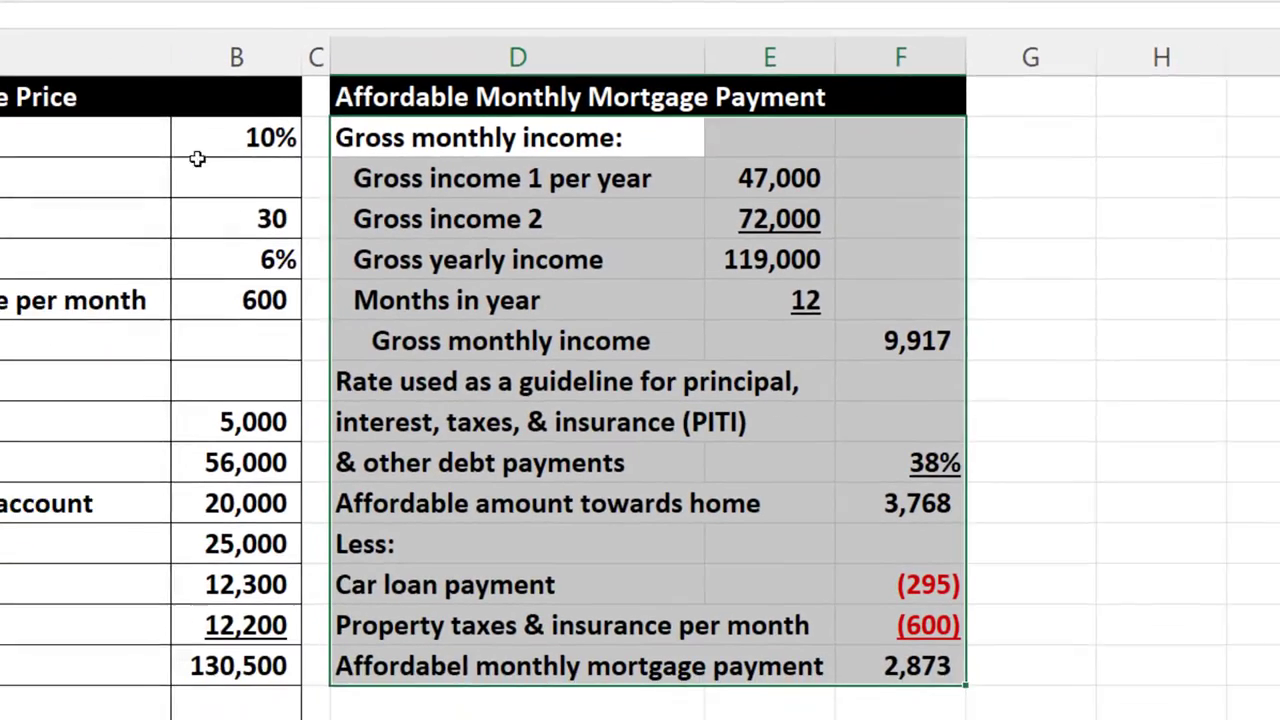
pyautogui.hotkey('alt', 'h')
pyautogui.press('b')
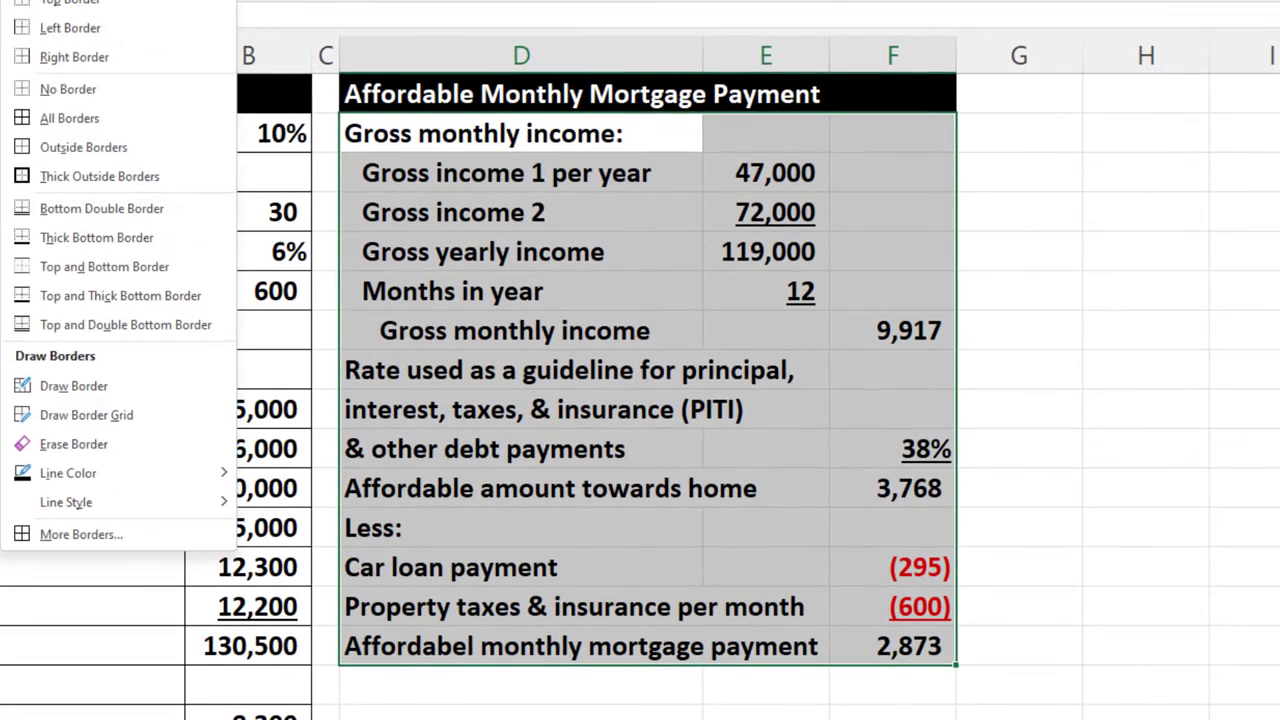
pyautogui.click(53, 120)
pyautogui.hotkey('alt', 'h')
pyautogui.press('h')
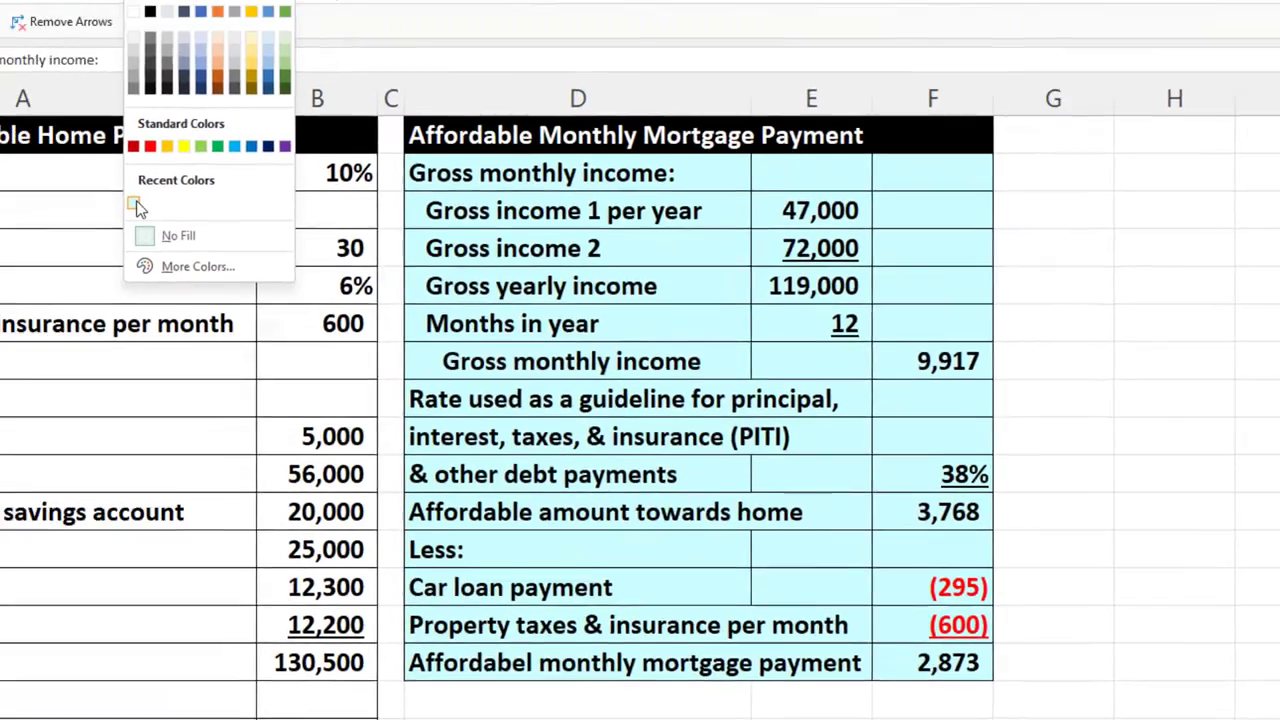
pyautogui.click(56, 165)
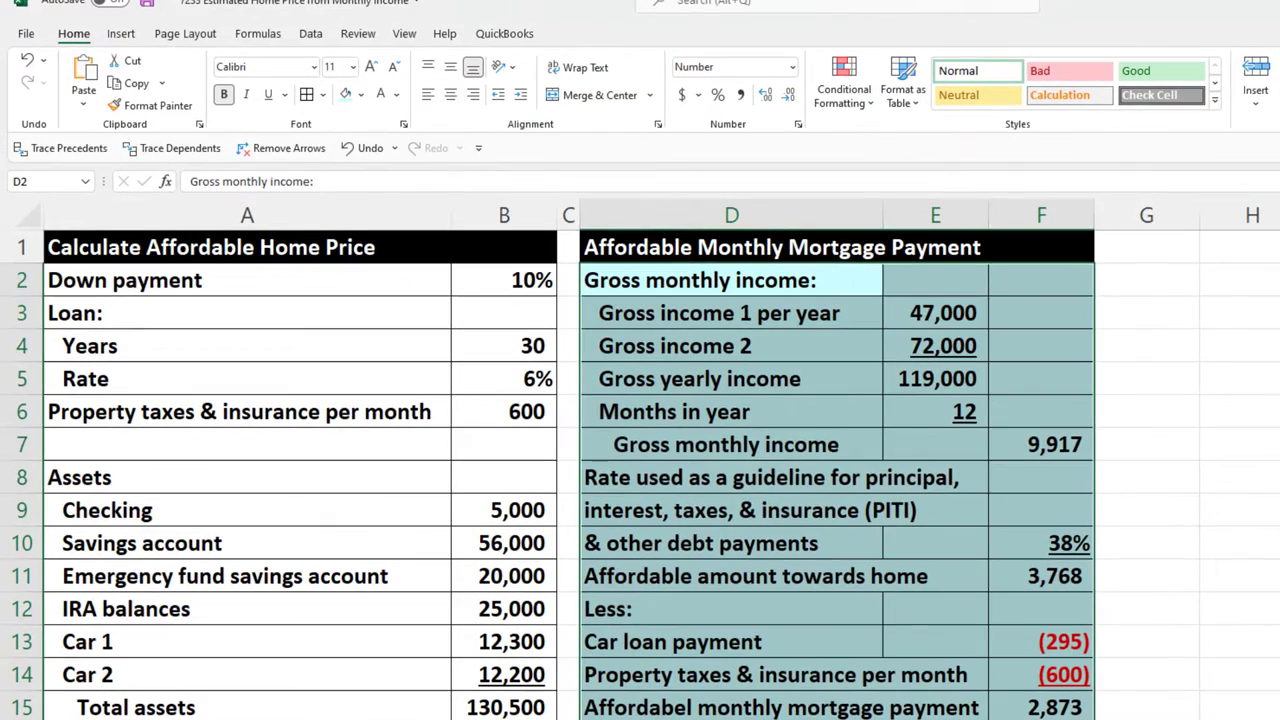
# Step: Narrow column G to a spacer about 2.14 wide (20 pixels)
pyautogui.hotkey('alt', 'Tab')
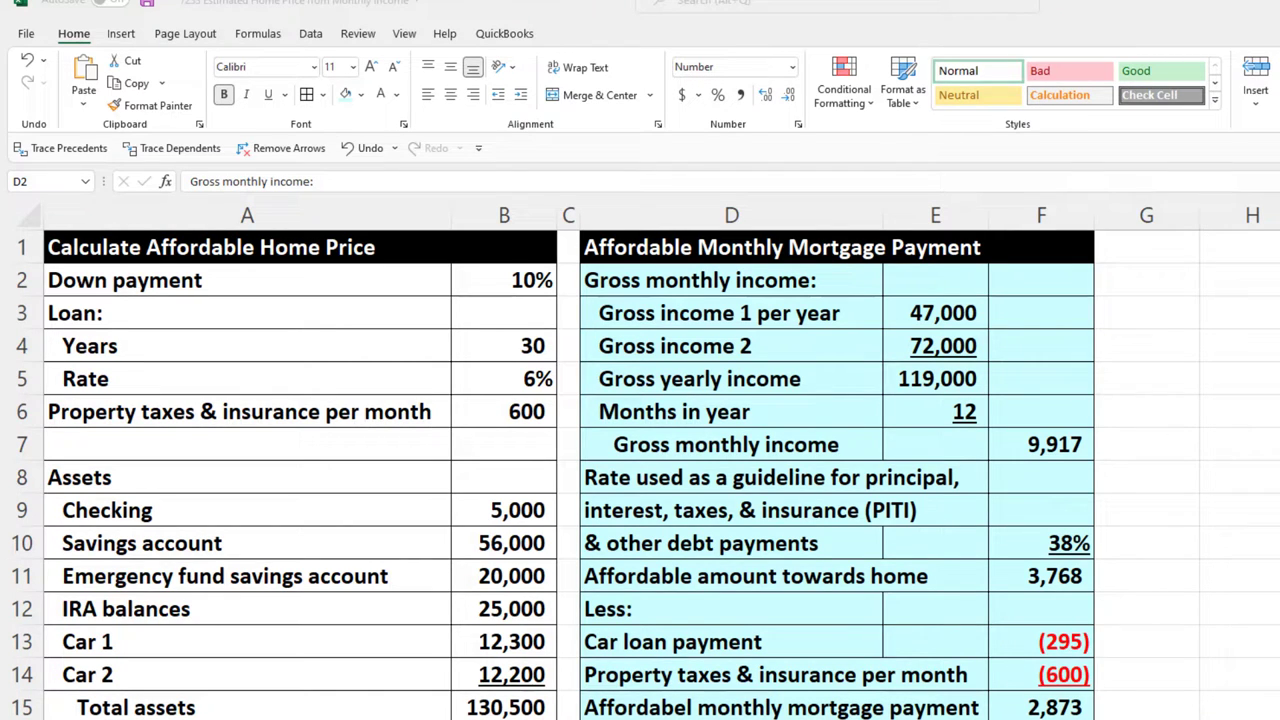
pyautogui.hotkey('alt', 'Tab')
pyautogui.moveTo(1199, 215); pyautogui.dragTo(1118, 216)
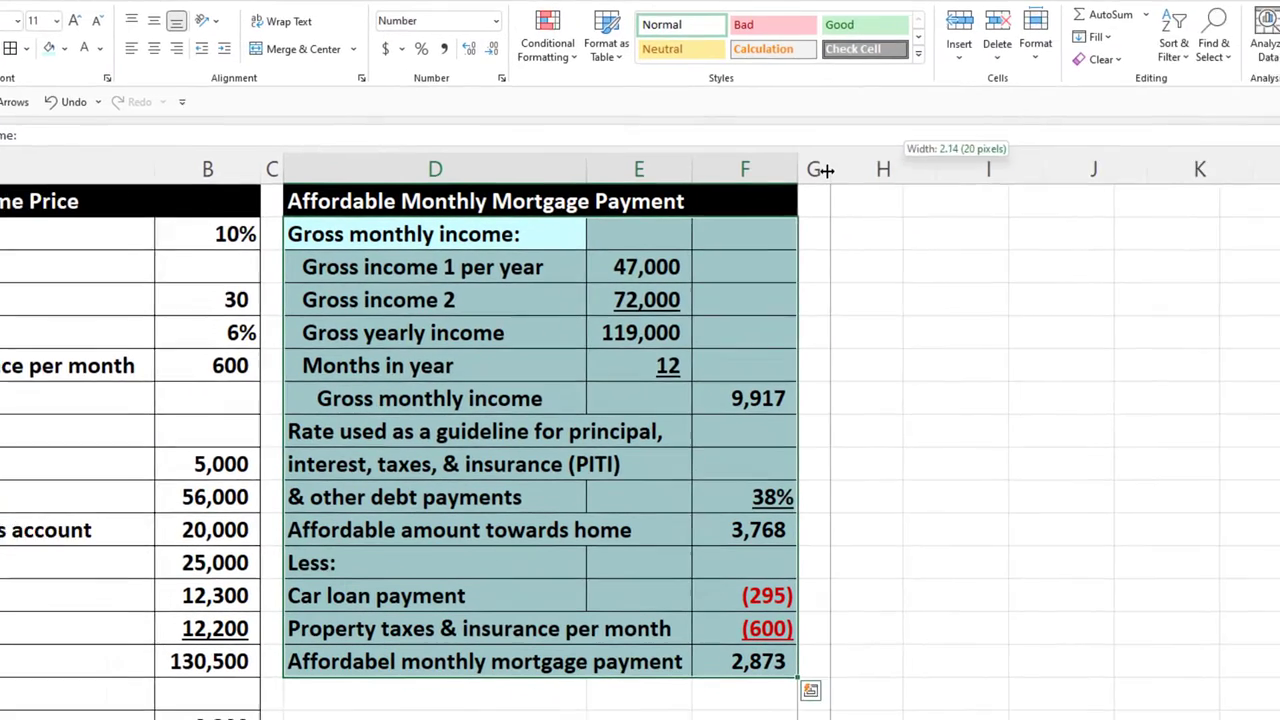
# Step: Enter the label "Affordable mortgage amount" in H1, beside the narrow spacer column G
pyautogui.moveTo(820, 170); pyautogui.dragTo(817, 176)
pyautogui.click(856, 207)
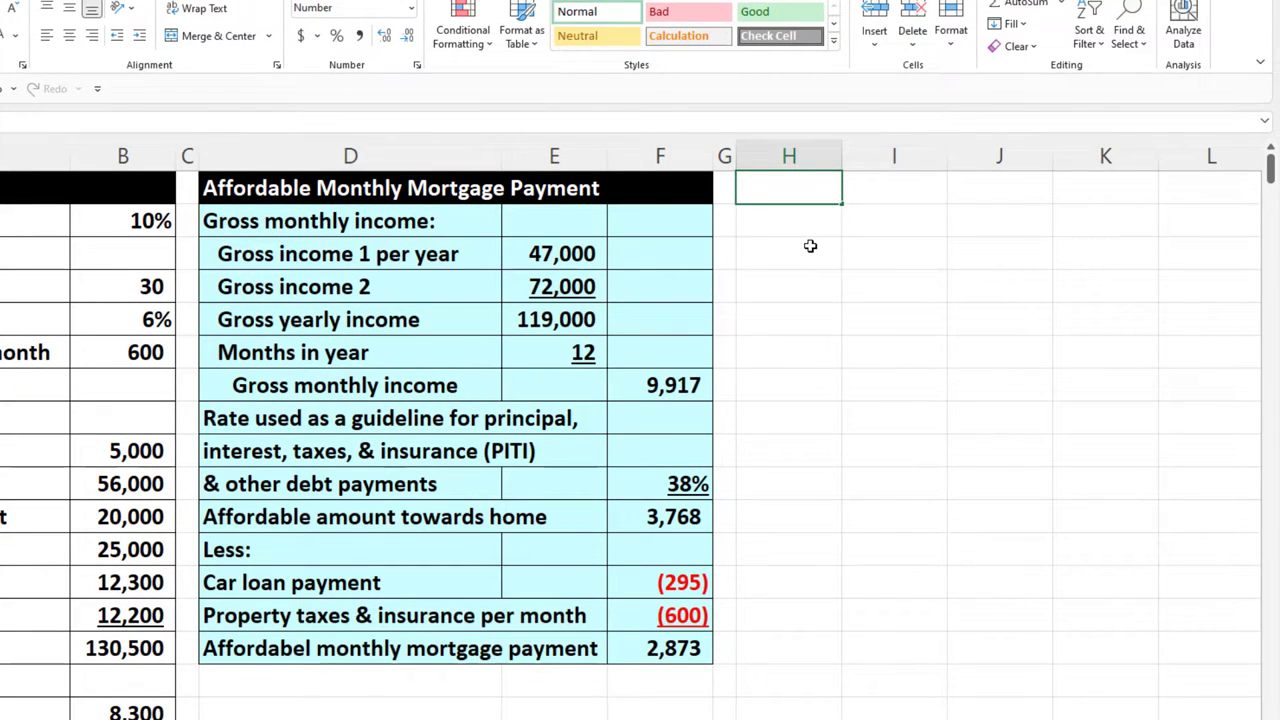
pyautogui.write('Affordabl')
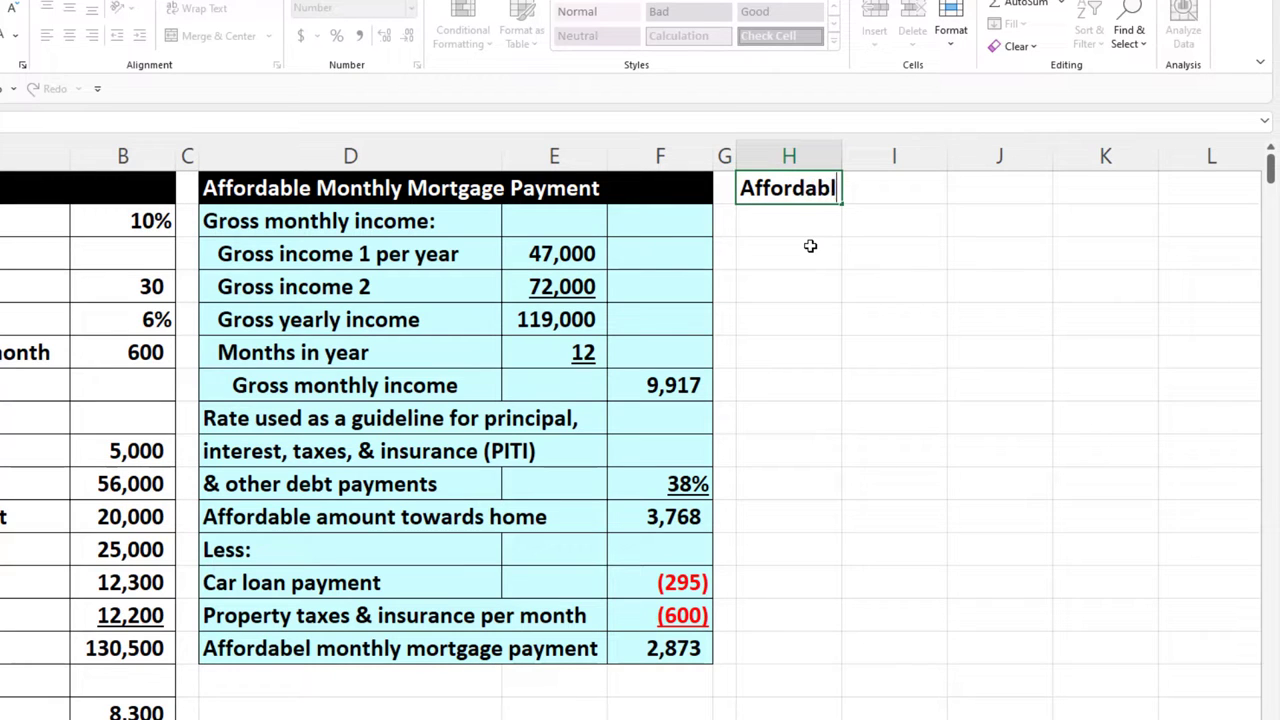
pyautogui.press('BackSpace')
pyautogui.write('kle')
pyautogui.press('BackSpace')
pyautogui.press('BackSpace')
pyautogui.press('BackSpace')
pyautogui.write('le mort')
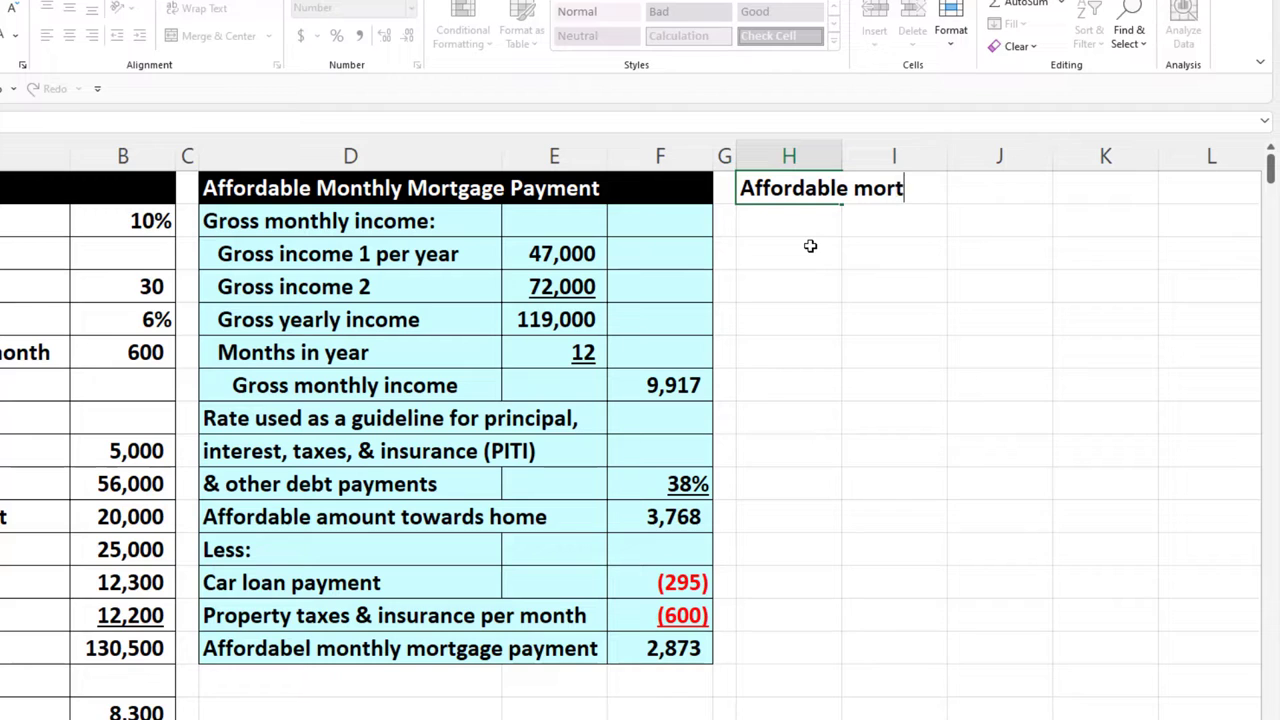
pyautogui.write('ga')
pyautogui.press('BackSpace')
pyautogui.write('gage amount')
pyautogui.press('Return')
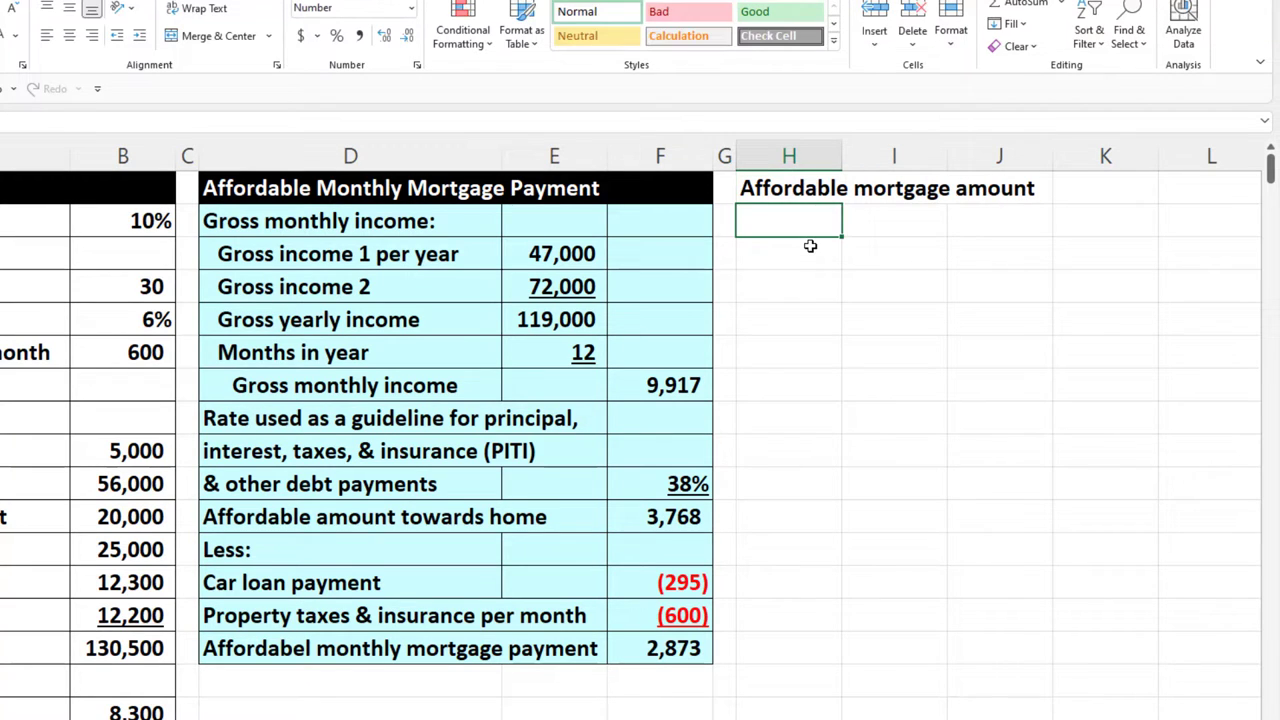
# Step: Widen column H to fit the mortgage amount label and select cell I1 beside it
pyautogui.moveTo(842, 150); pyautogui.dragTo(1041, 150)
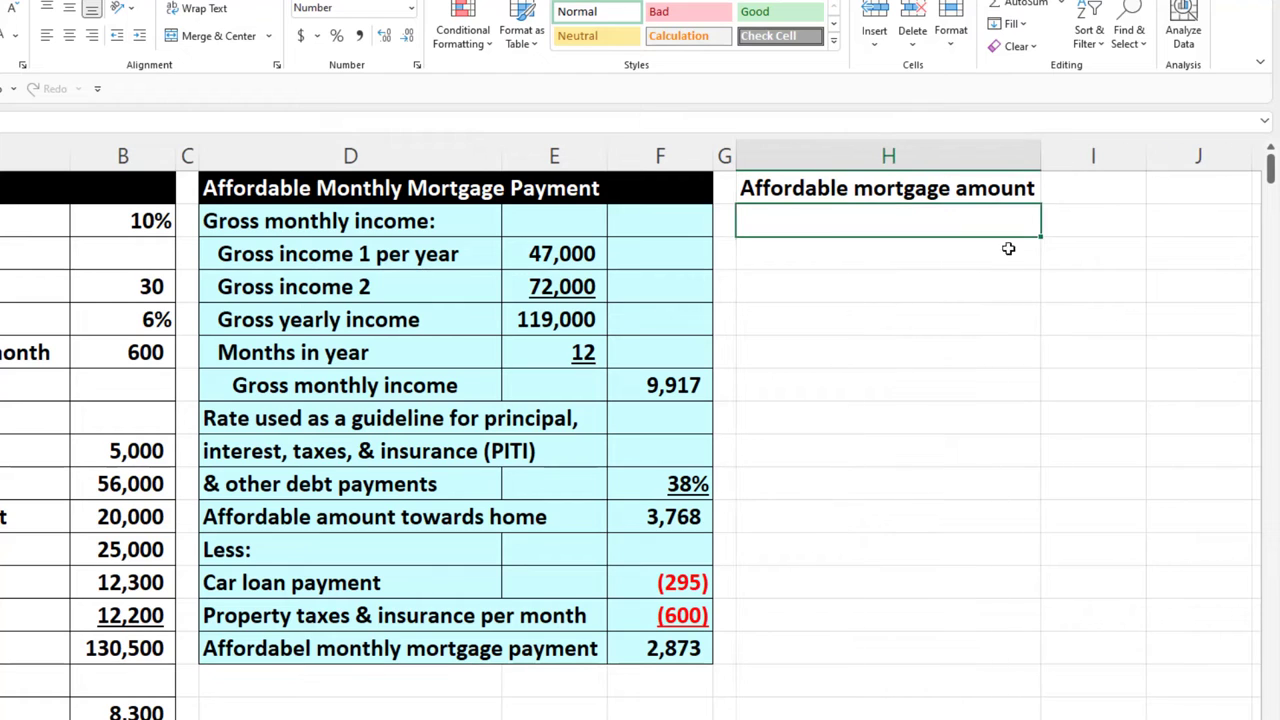
pyautogui.click(1003, 260)
pyautogui.press('Right')
pyautogui.press('Right')
pyautogui.press('Right')
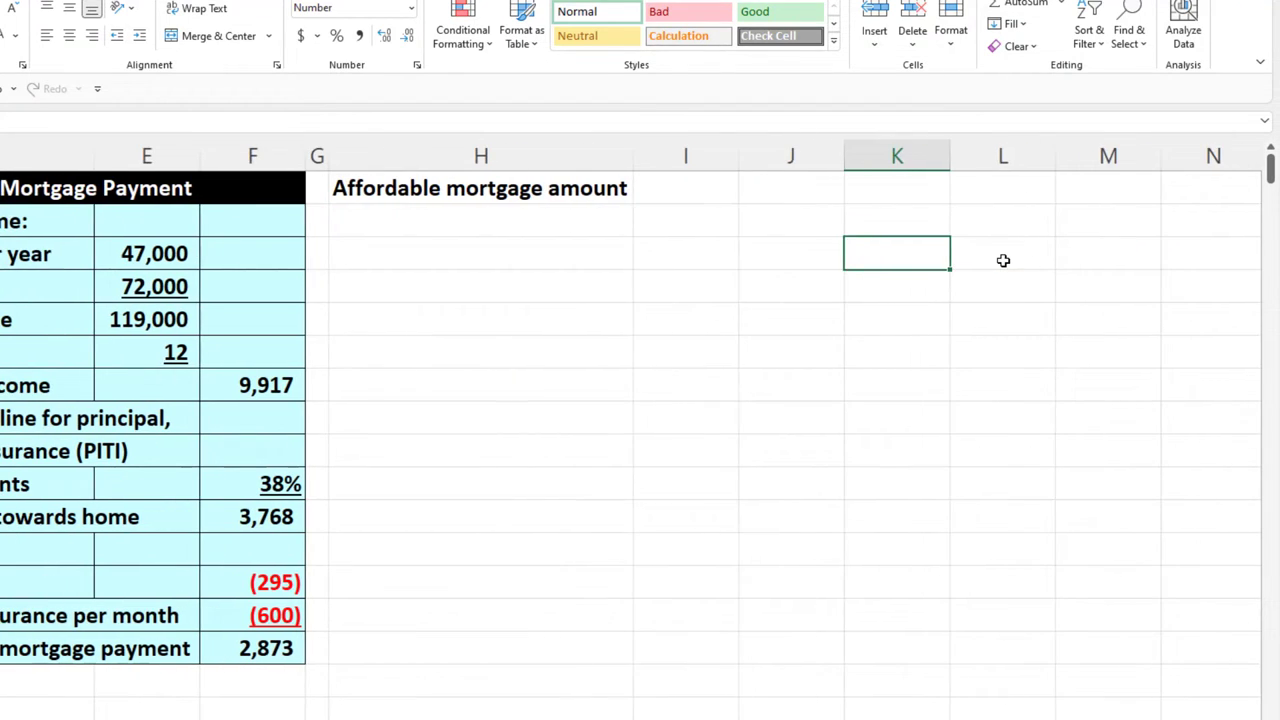
pyautogui.press('Left')
pyautogui.press('Left')
pyautogui.press('Up')
pyautogui.press('Up')
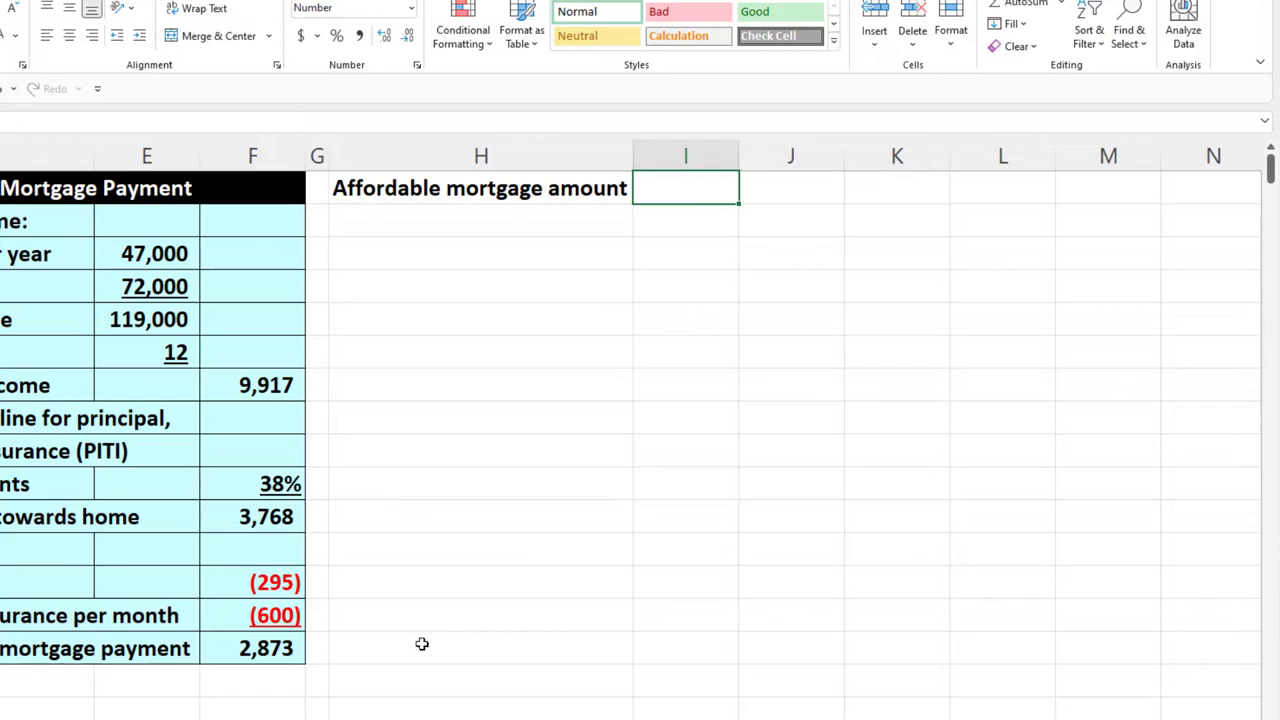
pyautogui.press('Down')
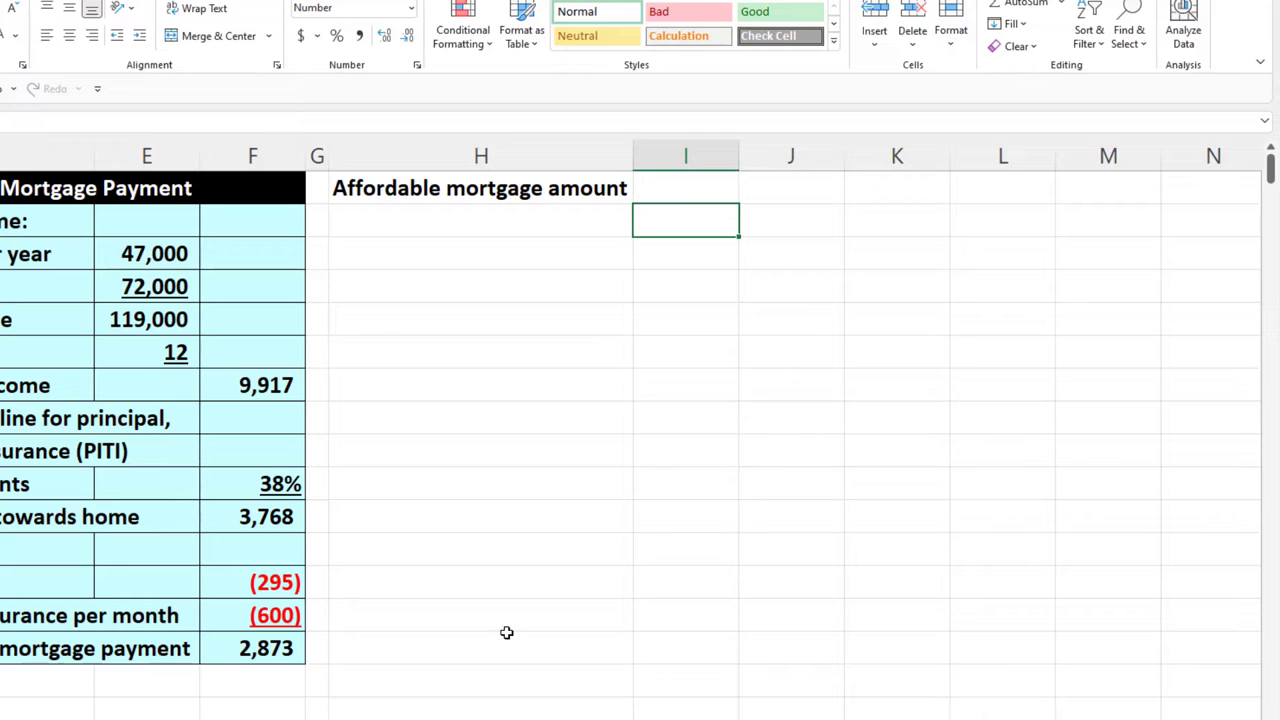
pyautogui.write('=pmt')
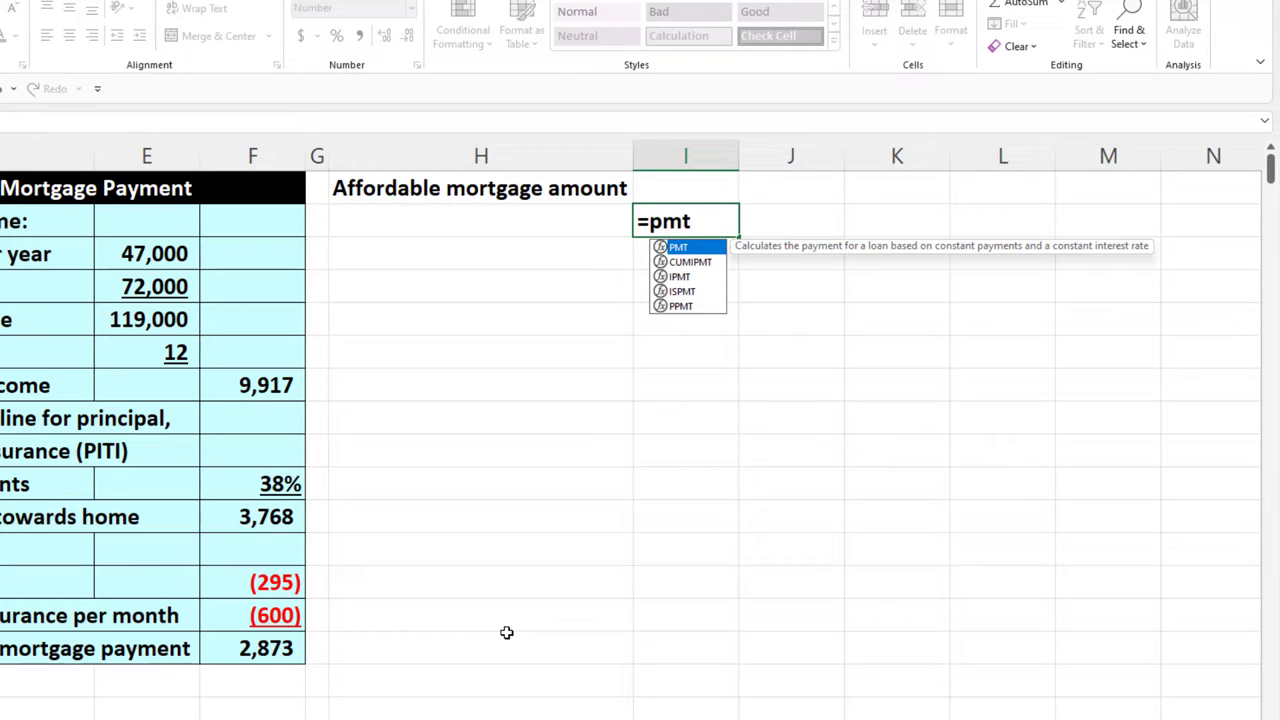
pyautogui.write('(')
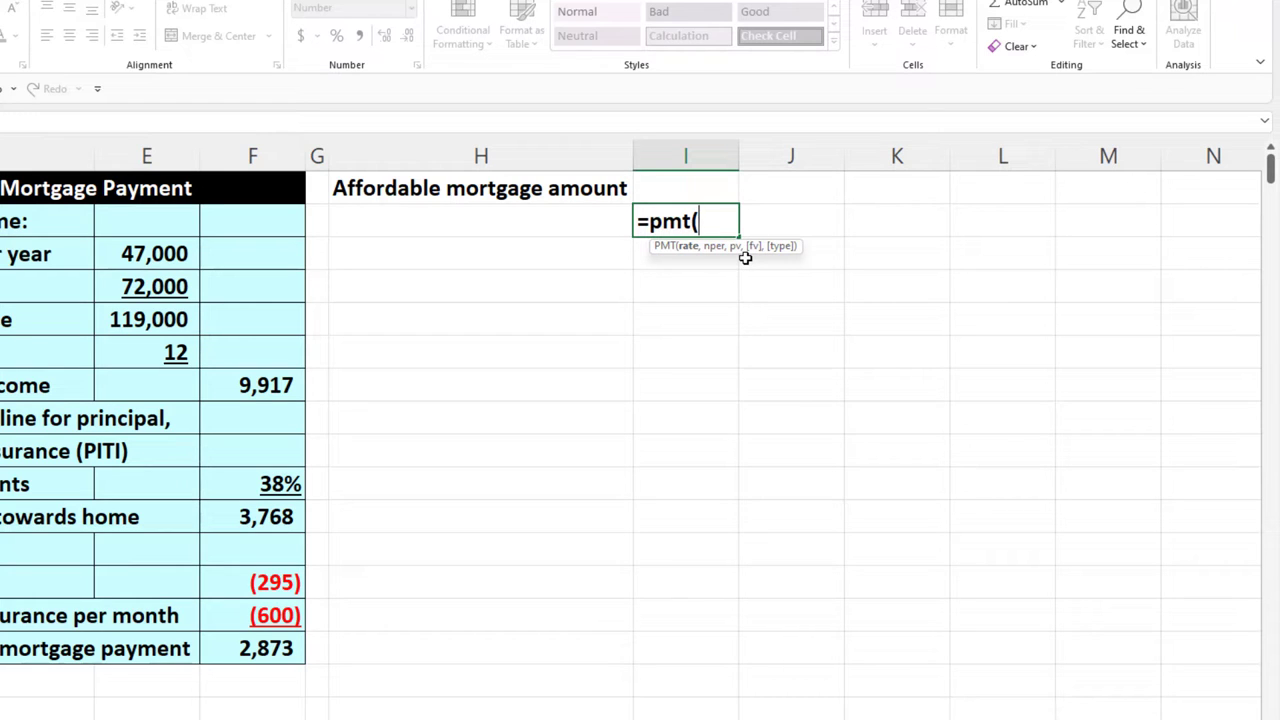
pyautogui.press('BackSpace')
pyautogui.press('BackSpace')
pyautogui.press('BackSpace')
pyautogui.press('BackSpace')
pyautogui.press('BackSpace')
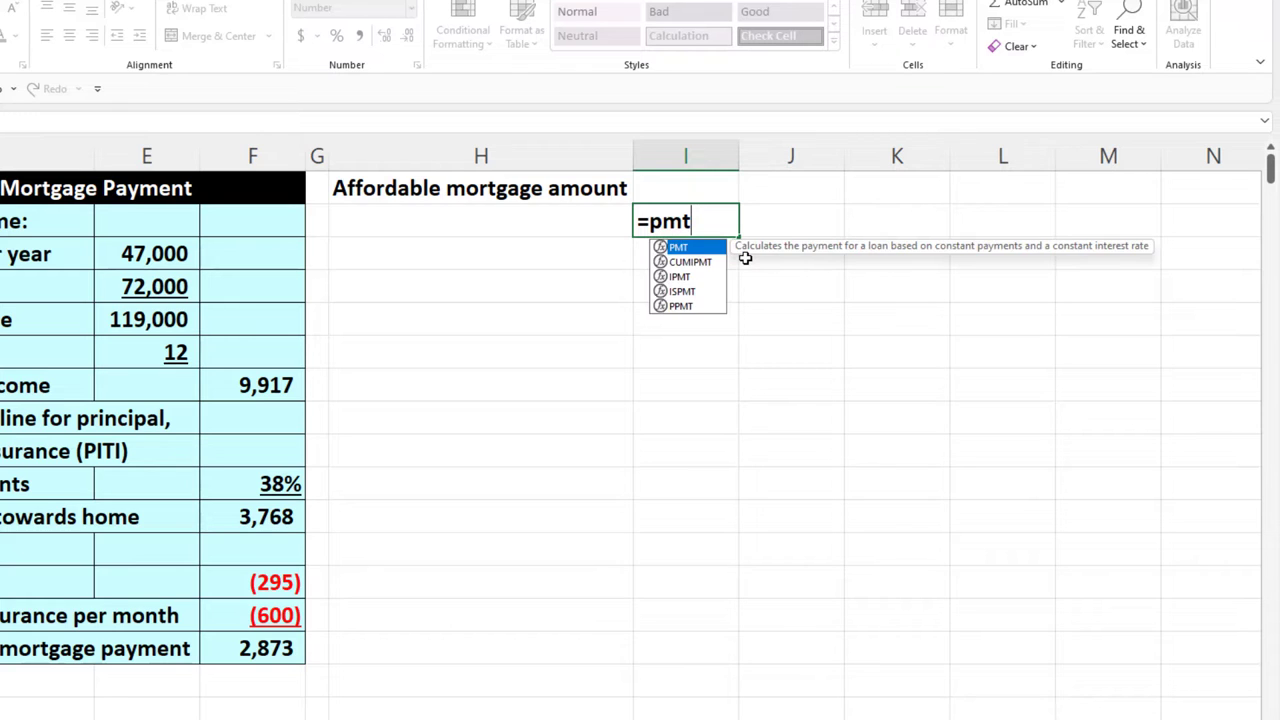
pyautogui.press('Up')
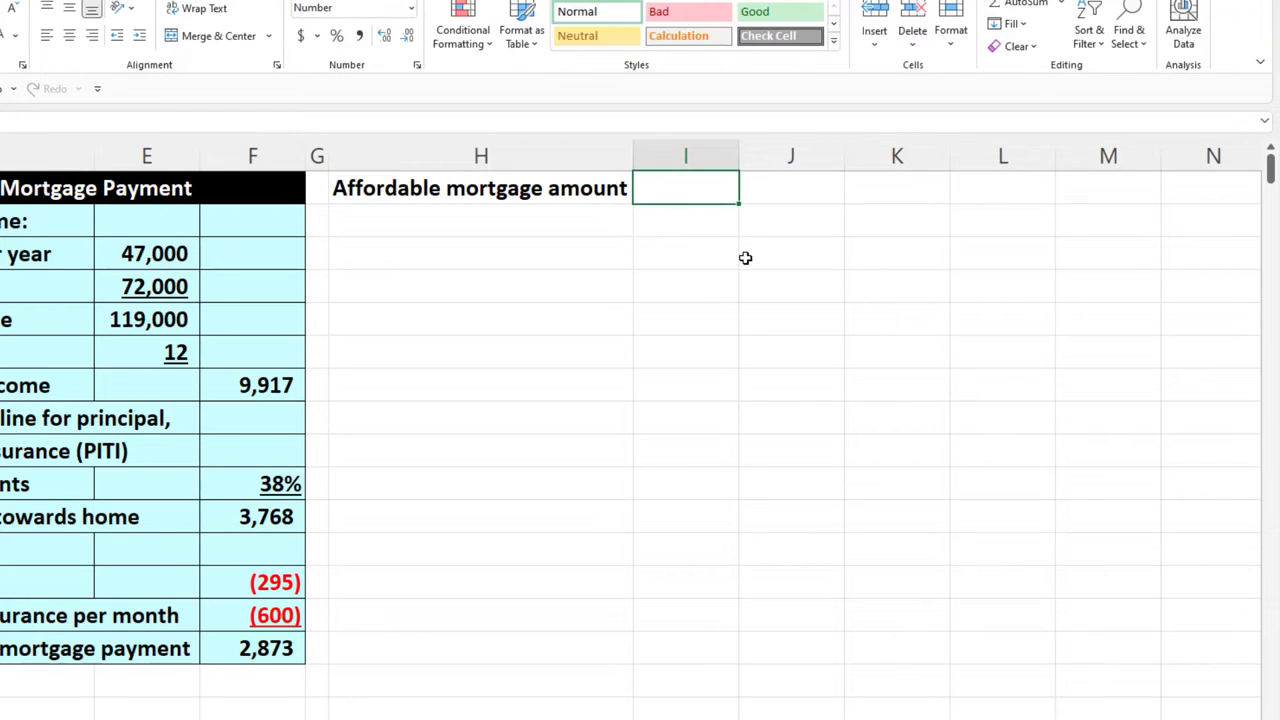
# Step: Start a negated PV formula in I1, using the 6% interest rate in B5 divided by 12 as the rate
pyautogui.write('-pm')
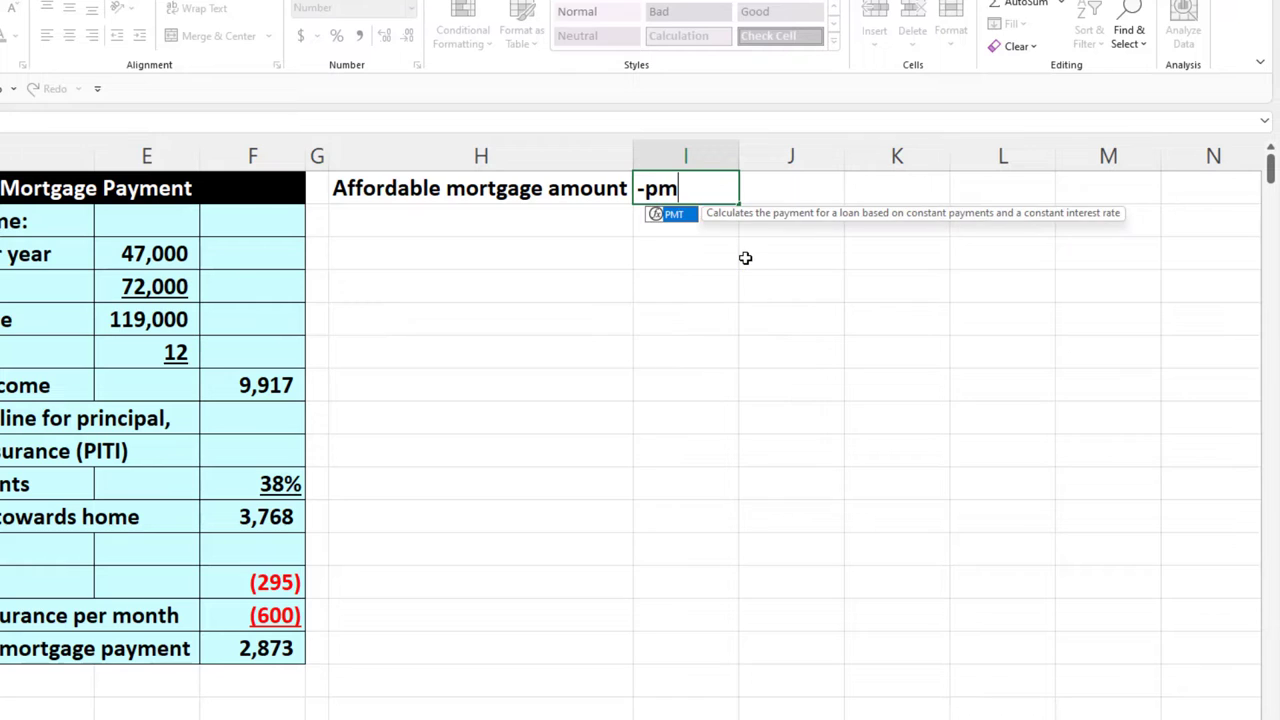
pyautogui.press('BackSpace')
pyautogui.write('v(')
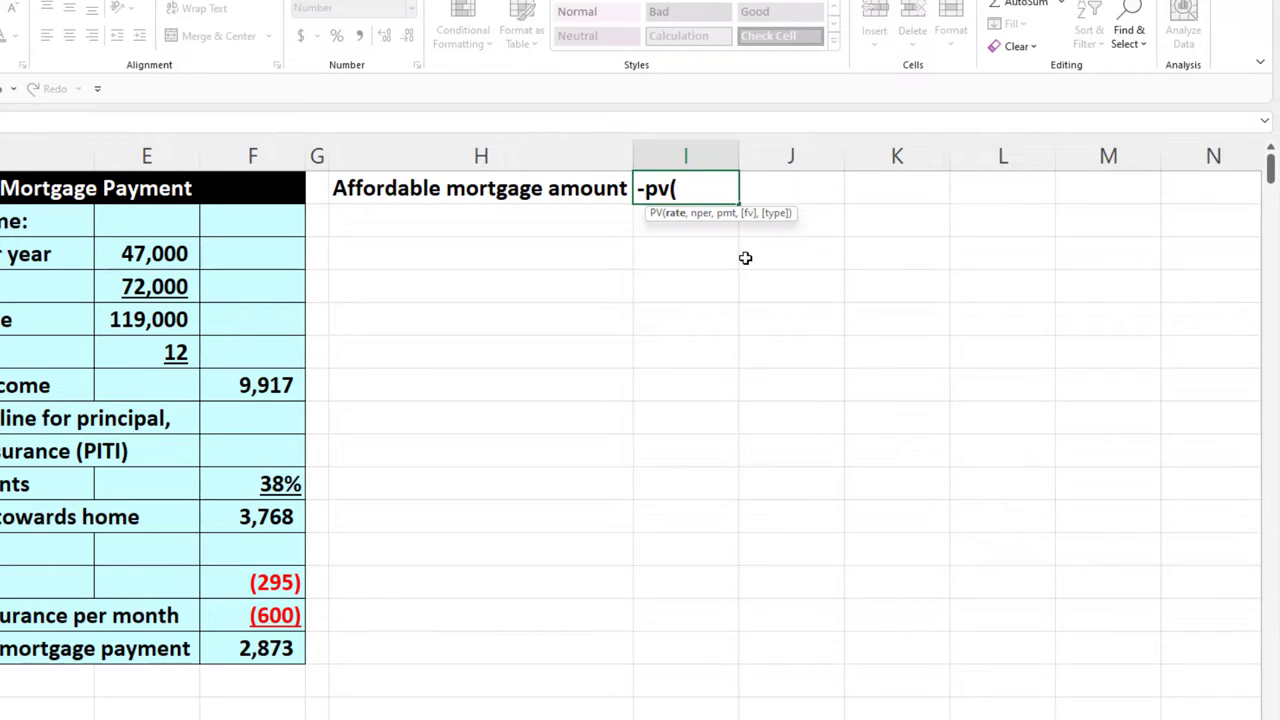
pyautogui.press('Down')
pyautogui.press('Down')
pyautogui.press('Left')
pyautogui.press('Left')
pyautogui.press('Left')
pyautogui.press('Left')
pyautogui.press('Left')
pyautogui.press('Left')
pyautogui.press('Left')
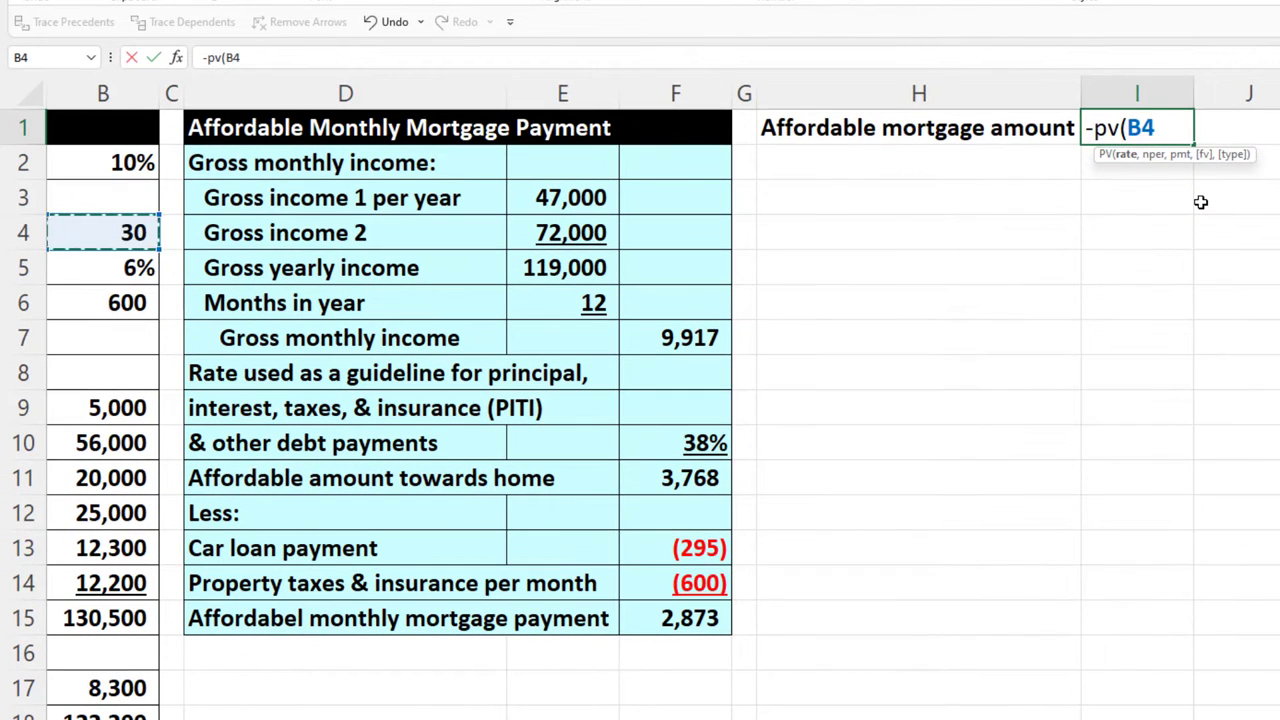
pyautogui.press('Down')
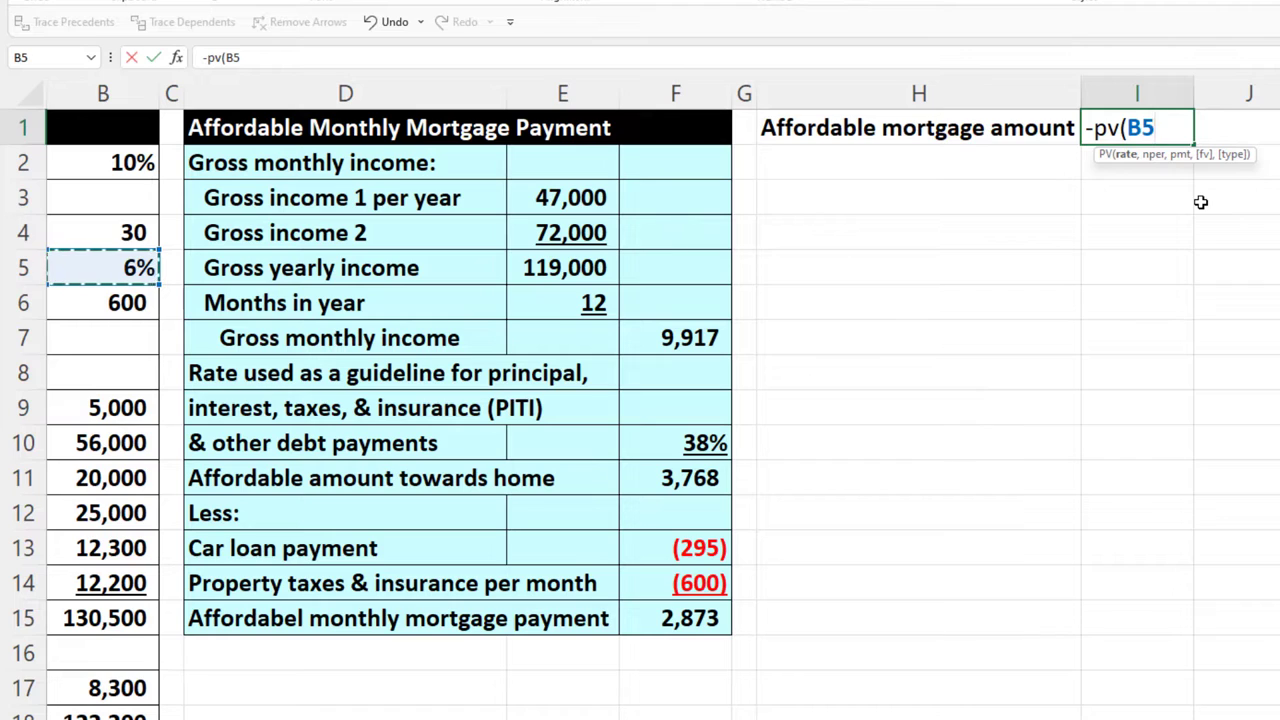
pyautogui.write('/')
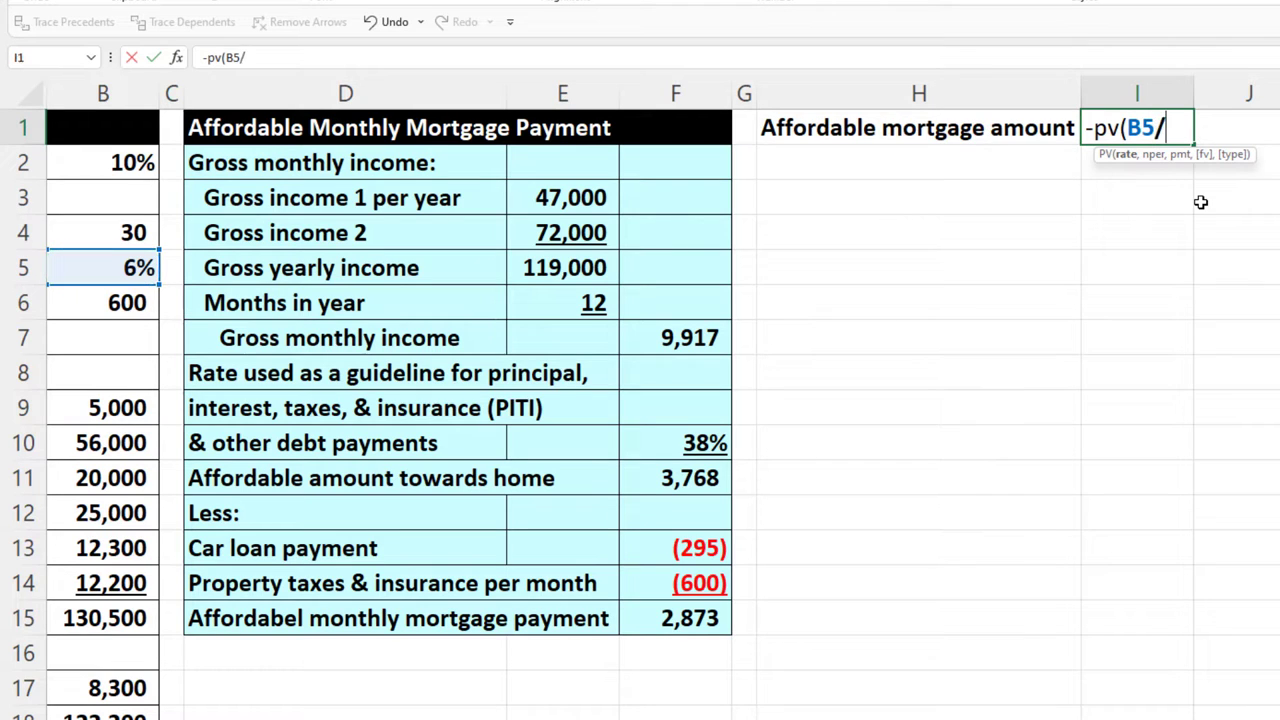
pyautogui.write('12,')
# Step: Set the PV formula's number of periods to the 30-year term in B4 multiplied by 12
pyautogui.press('Left')
pyautogui.press('Left')
pyautogui.press('Left')
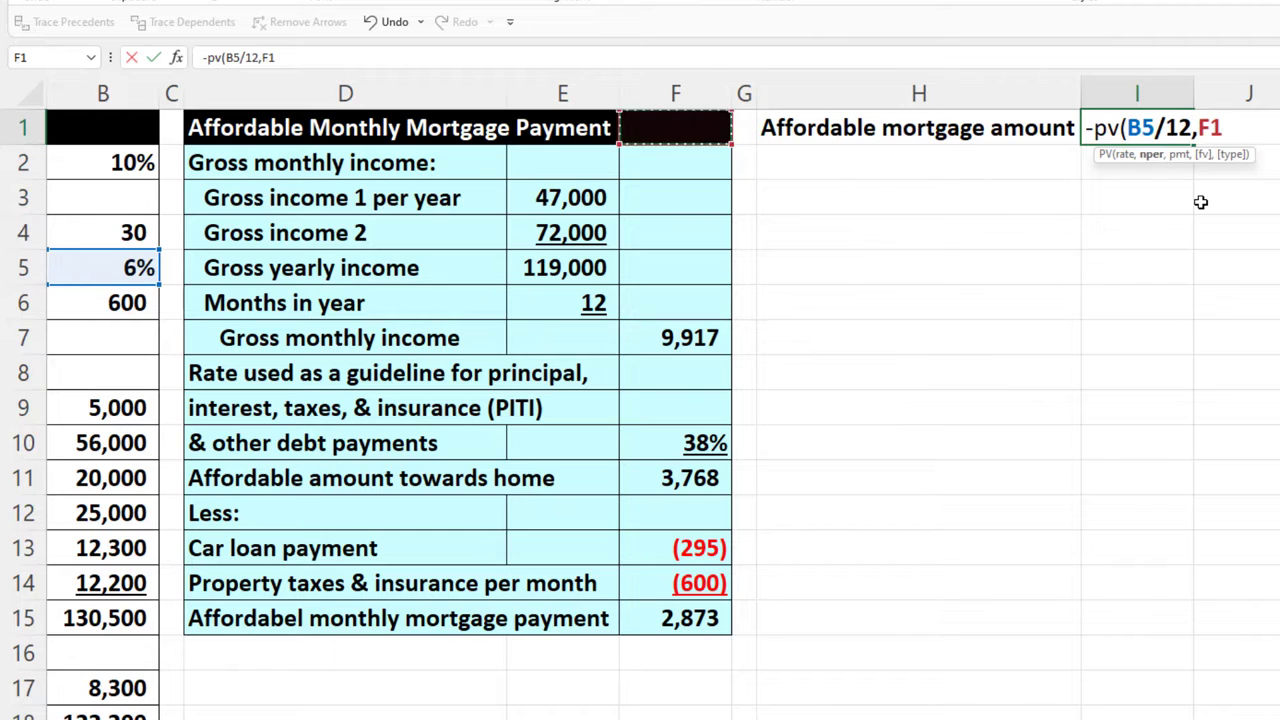
pyautogui.press('Left')
pyautogui.press('Left')
pyautogui.press('Left')
pyautogui.press('Down')
pyautogui.press('Down')
pyautogui.press('Down')
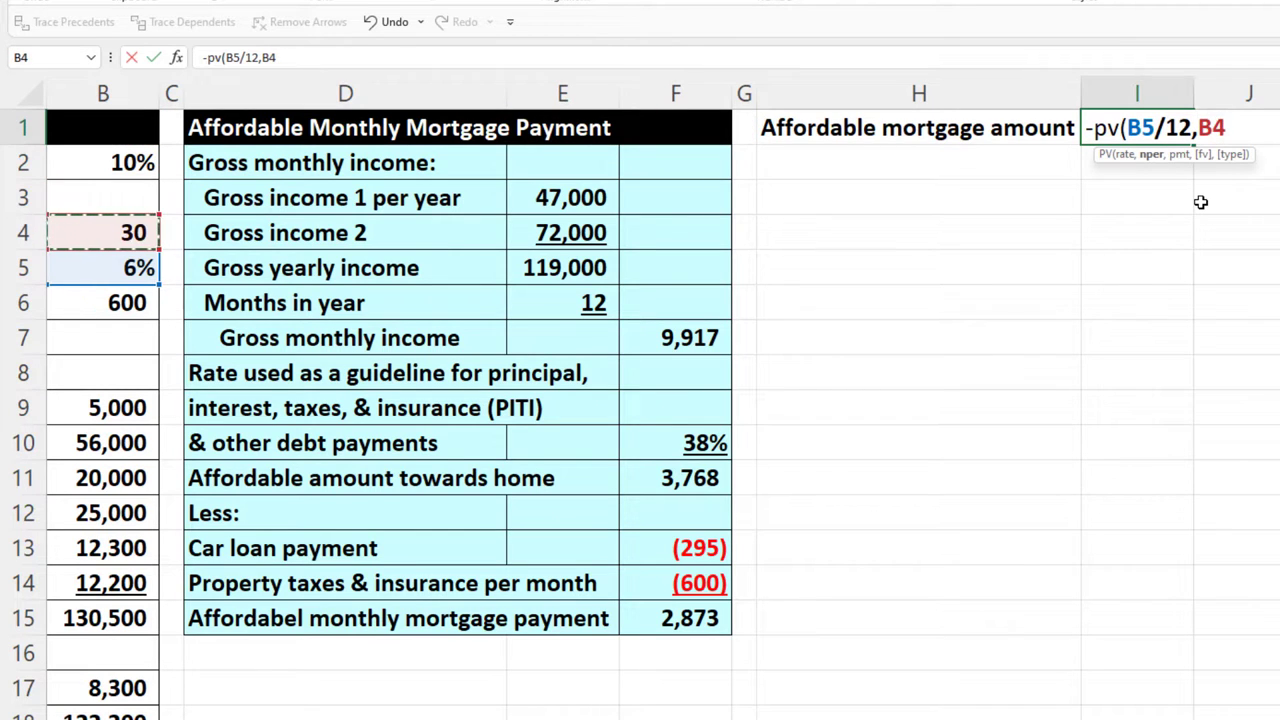
pyautogui.write('*12')
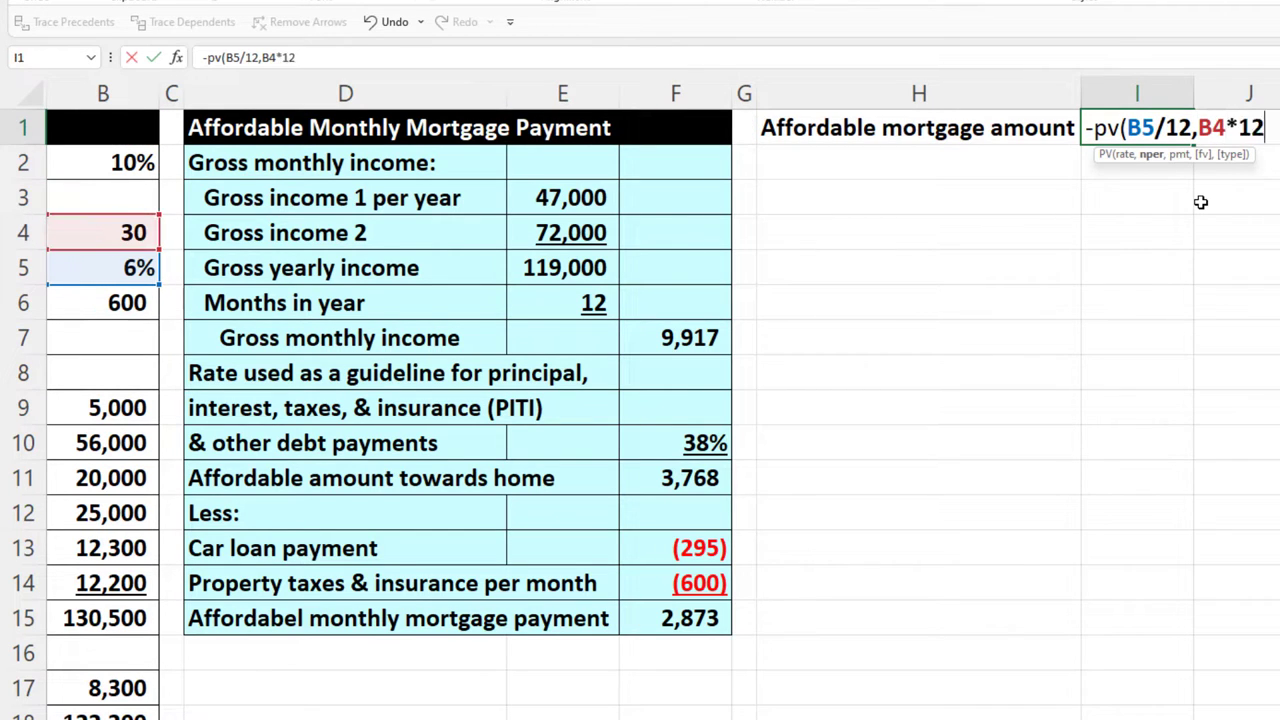
# Step: Complete the PV formula in I1 with the affordable monthly mortgage payment in F15 as the payment argument
pyautogui.write(',')
pyautogui.press('Down')
pyautogui.press('Down')
pyautogui.press('Down')
pyautogui.press('Down')
pyautogui.press('Down')
pyautogui.press('Down')
pyautogui.press('Down')
pyautogui.press('Down')
pyautogui.press('Down')
pyautogui.press('Down')
pyautogui.press('Down')
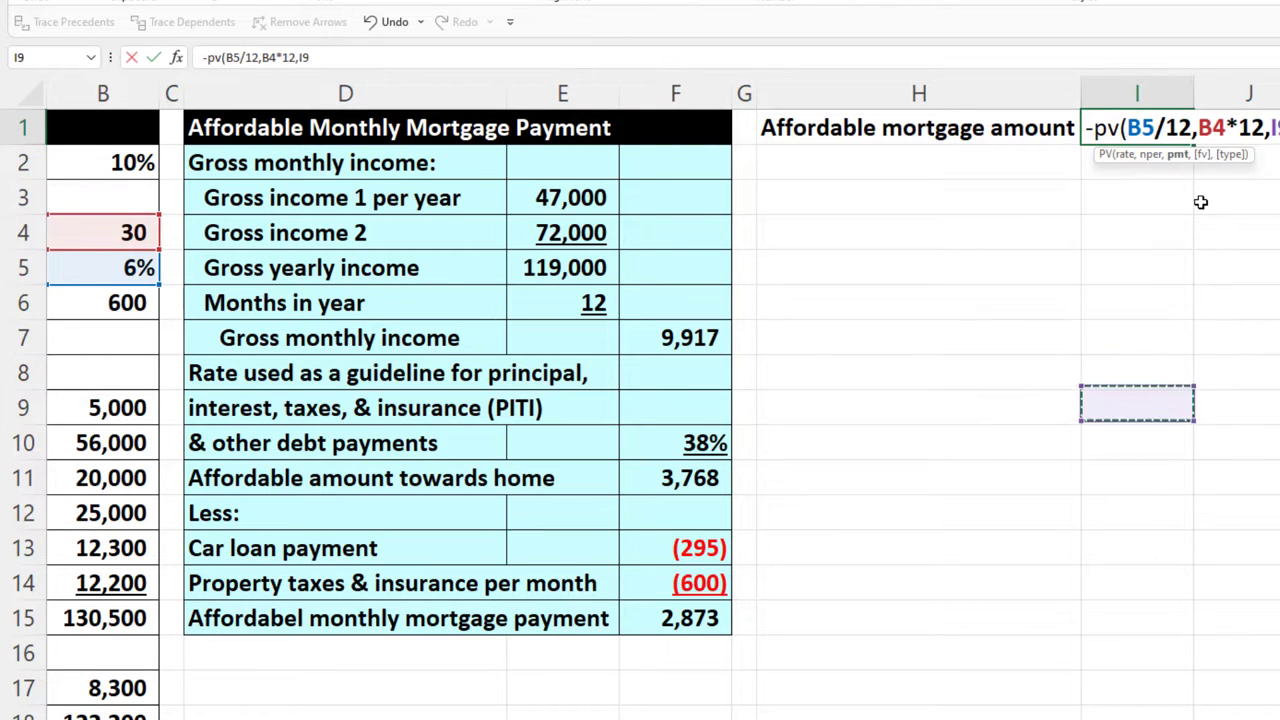
pyautogui.press('Down')
pyautogui.press('Down')
pyautogui.press('Left')
pyautogui.press('Left')
pyautogui.press('Left')
pyautogui.press('Down')
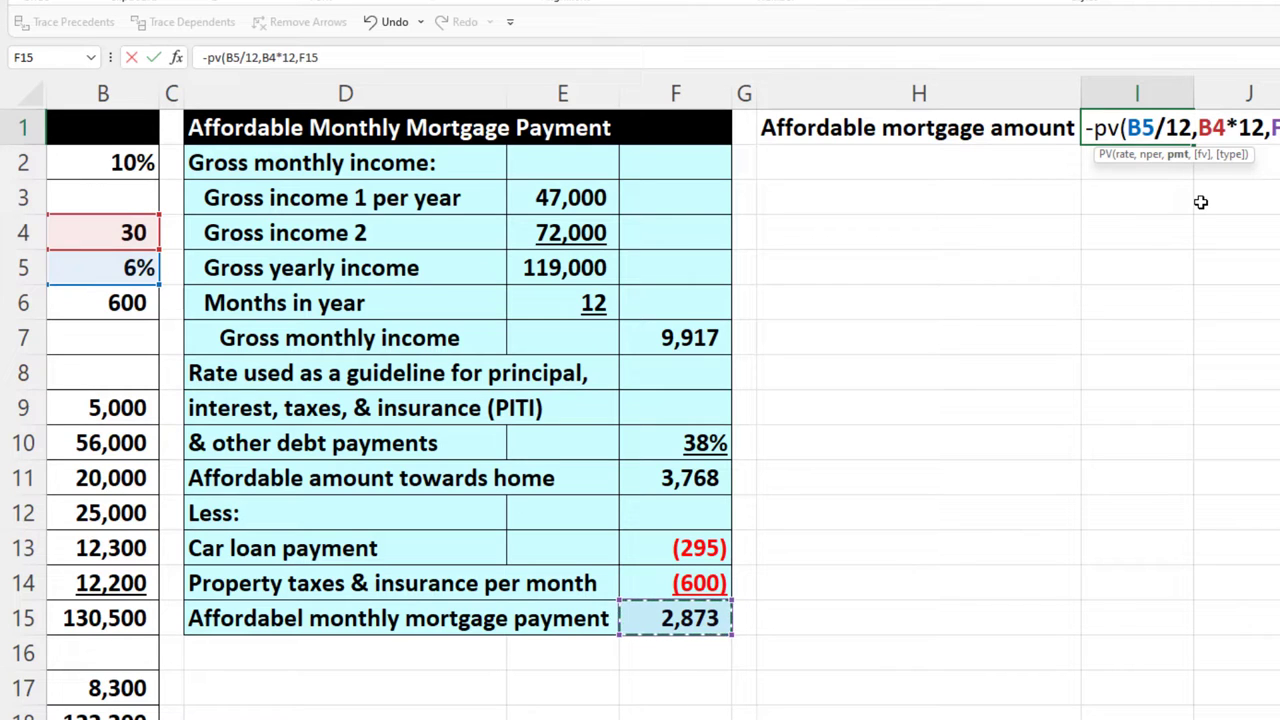
pyautogui.press('Return')
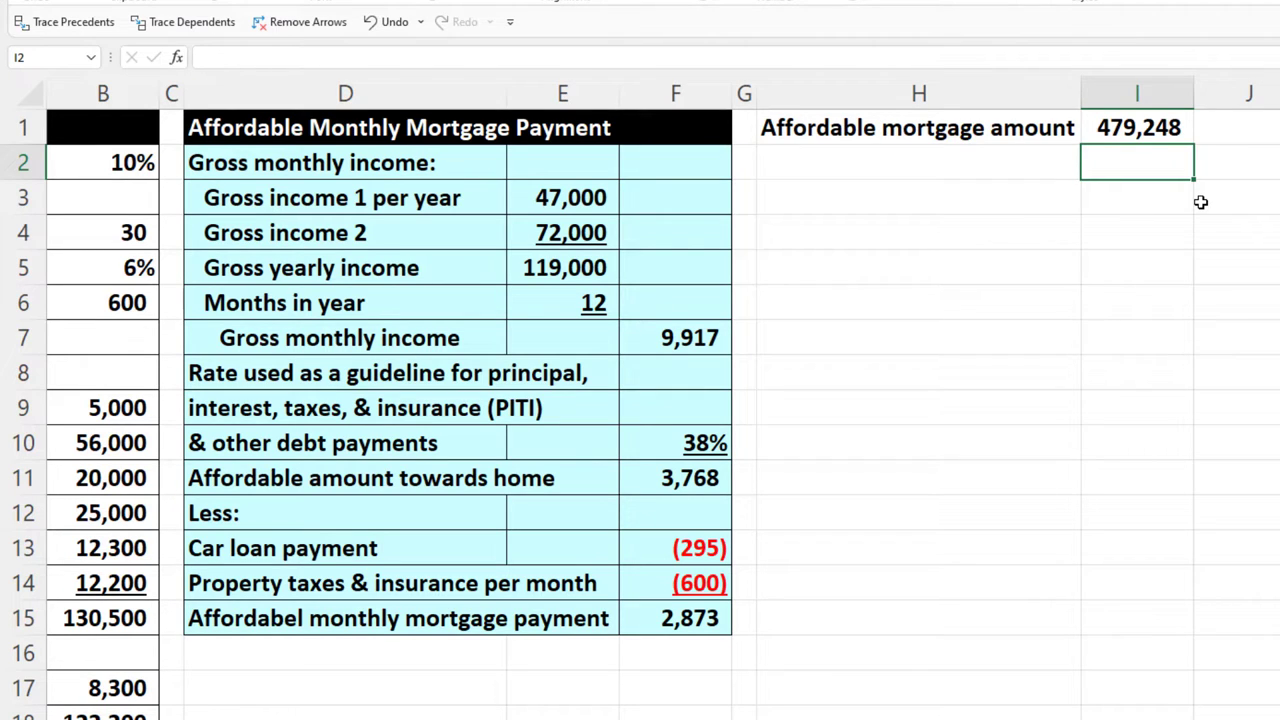
pyautogui.press('Down')
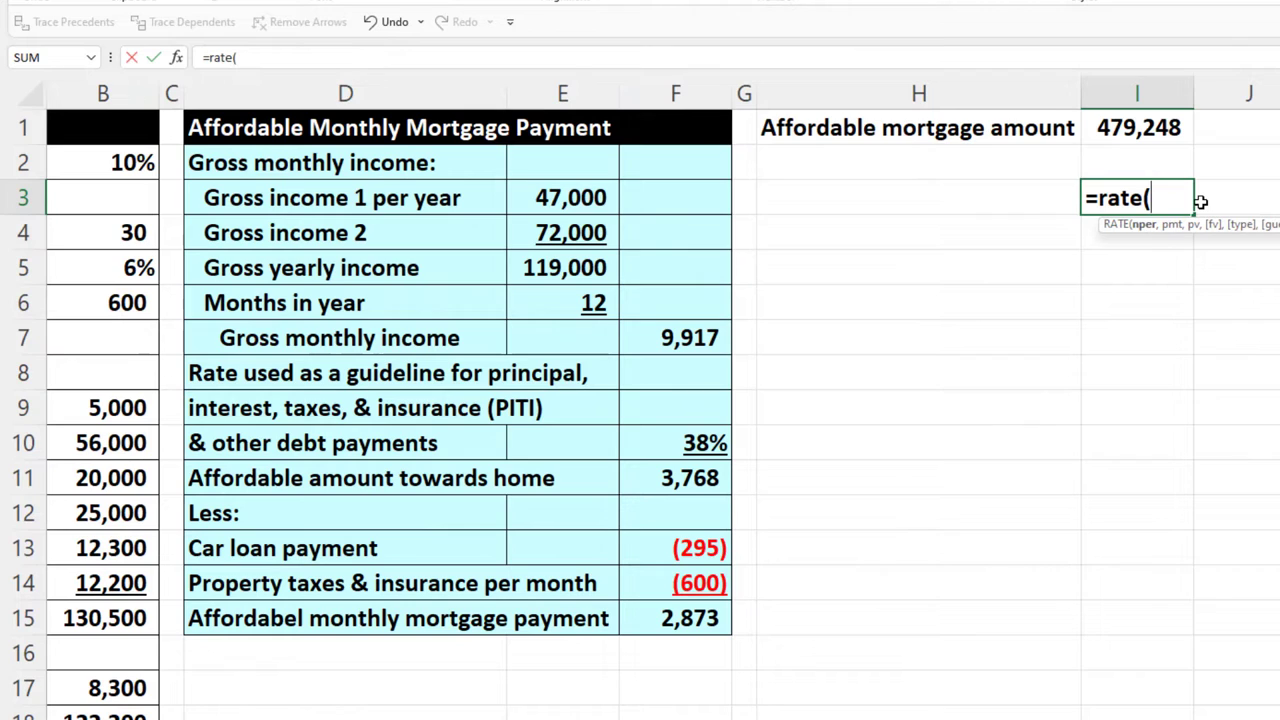
pyautogui.press('BackSpace')
pyautogui.press('BackSpace')
pyautogui.press('BackSpace')
pyautogui.press('BackSpace')
pyautogui.press('BackSpace')
pyautogui.press('BackSpace')
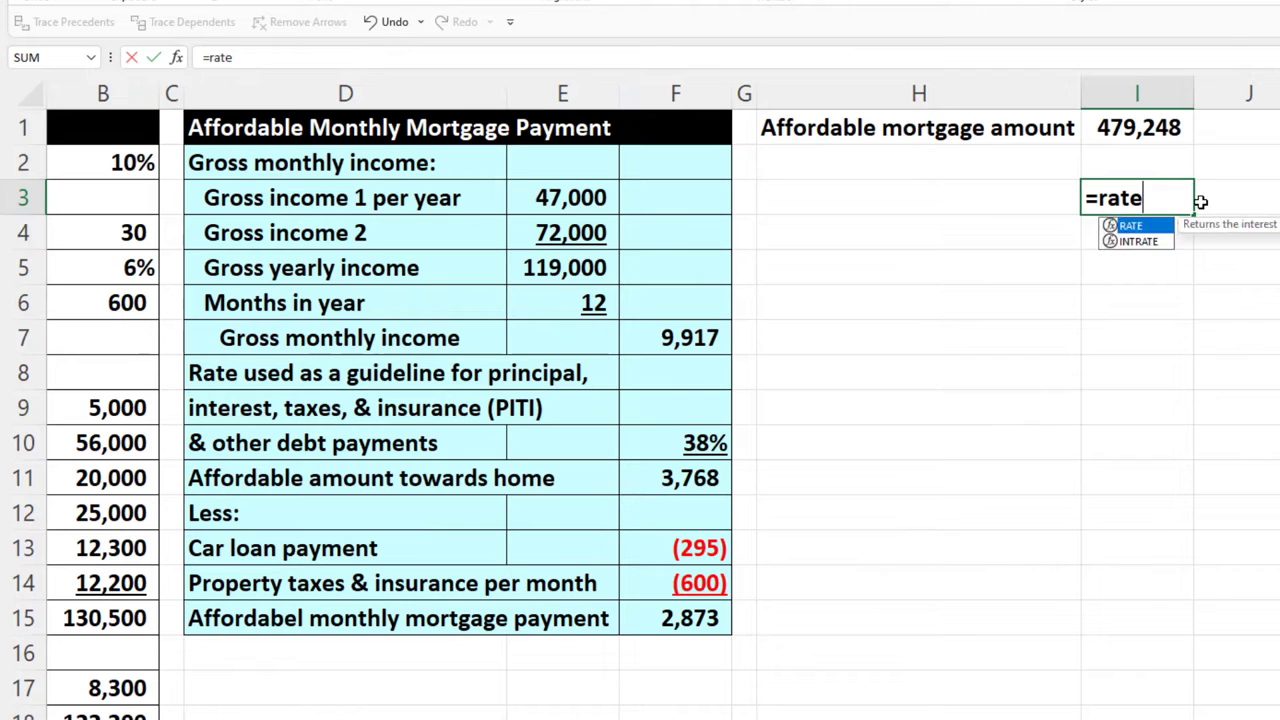
# Step: Start a PMT formula in I3, using the interest rate in B5 divided by 12 as the rate
pyautogui.write('=pay')
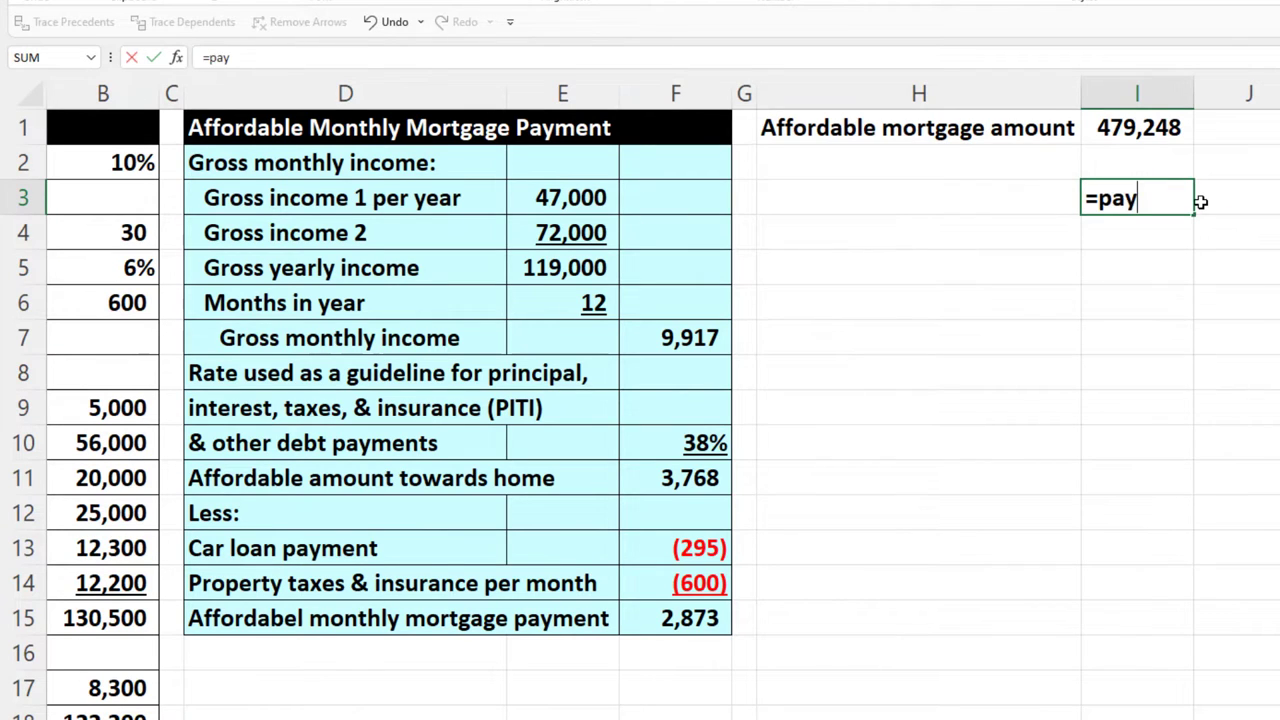
pyautogui.press('BackSpace')
pyautogui.press('BackSpace')
pyautogui.press('BackSpace')
pyautogui.write('pmt')
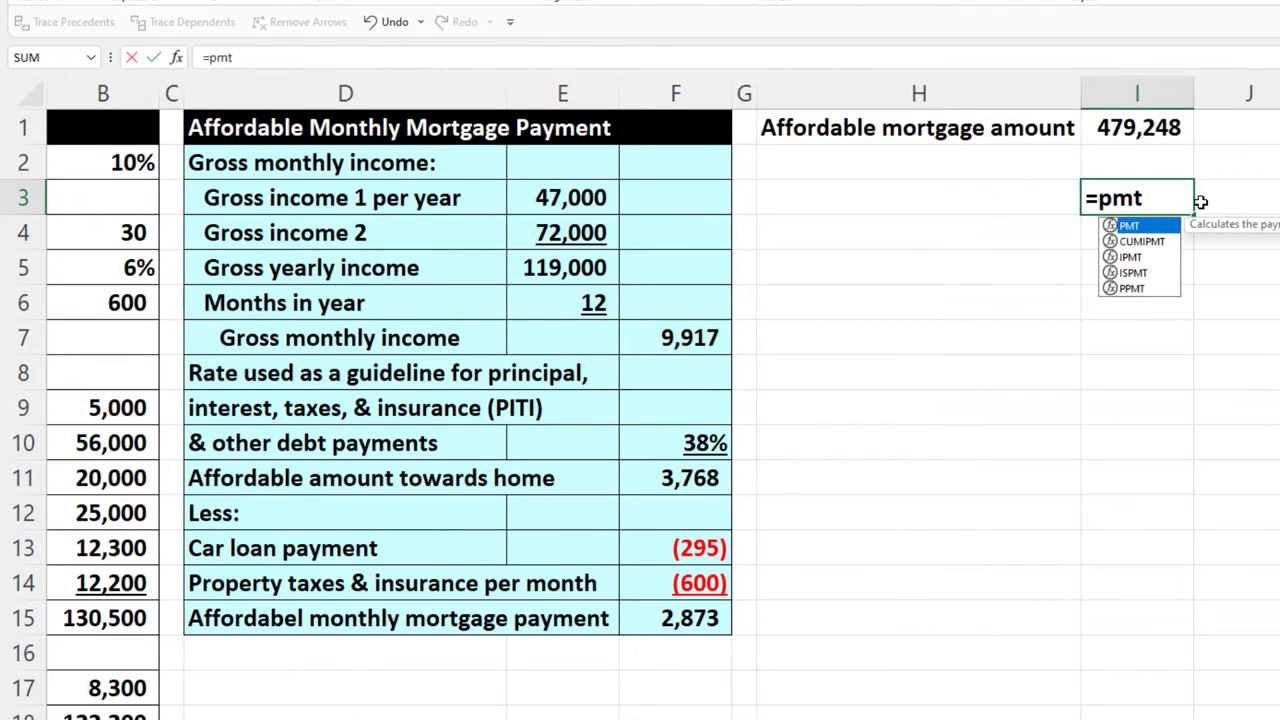
pyautogui.write('(')
pyautogui.press('Left')
pyautogui.press('Left')
pyautogui.press('Left')
pyautogui.press('Left')
pyautogui.press('Left')
pyautogui.press('Left')
pyautogui.press('Left')
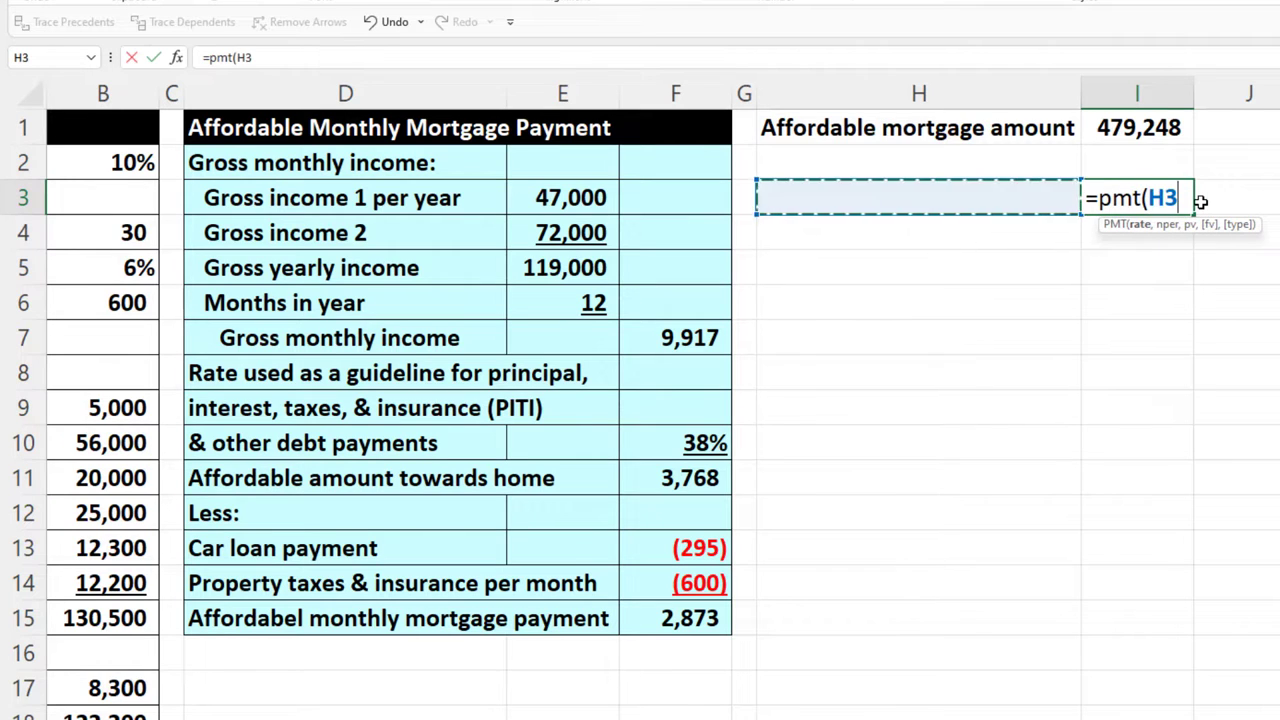
pyautogui.press('Down')
pyautogui.press('Down')
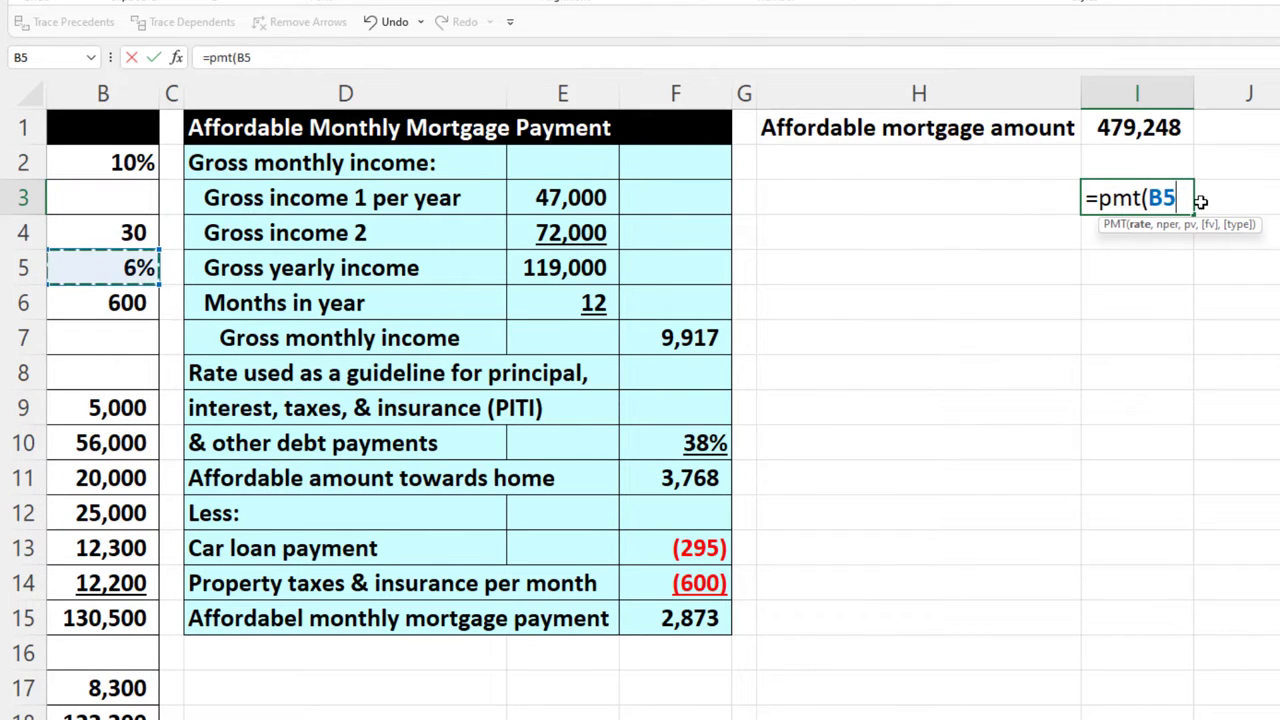
pyautogui.write('/')
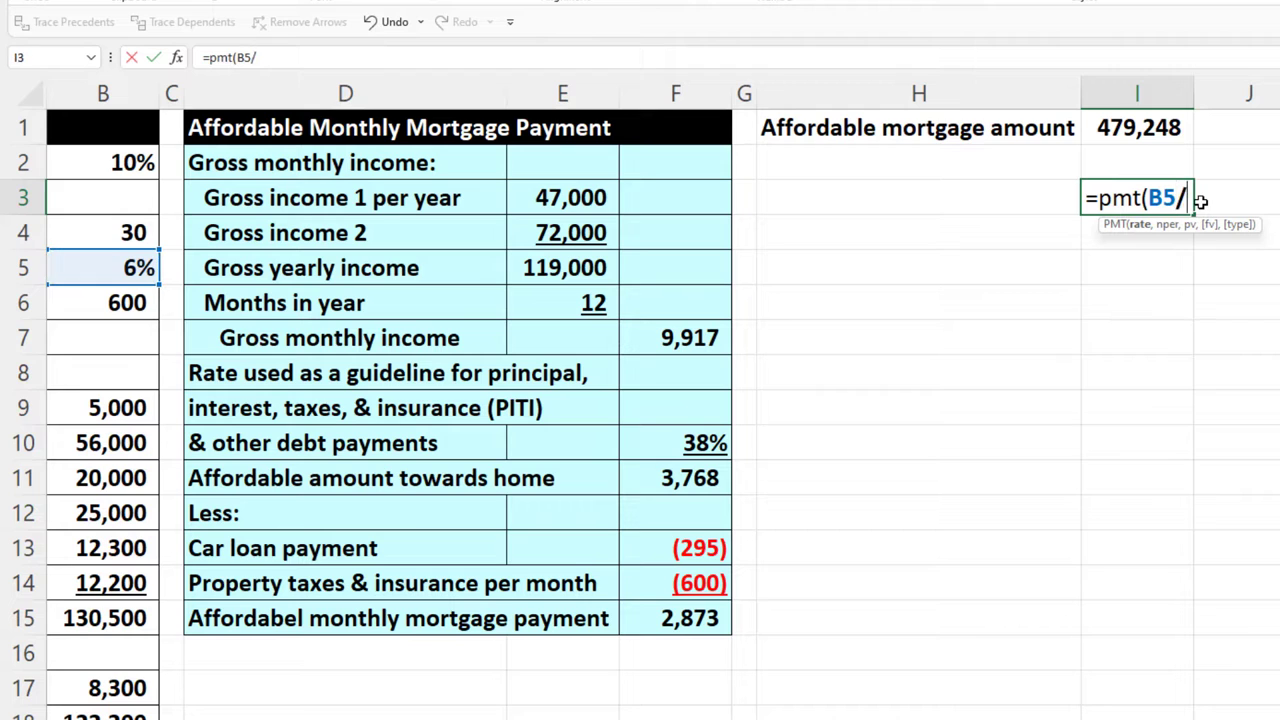
pyautogui.write('12')
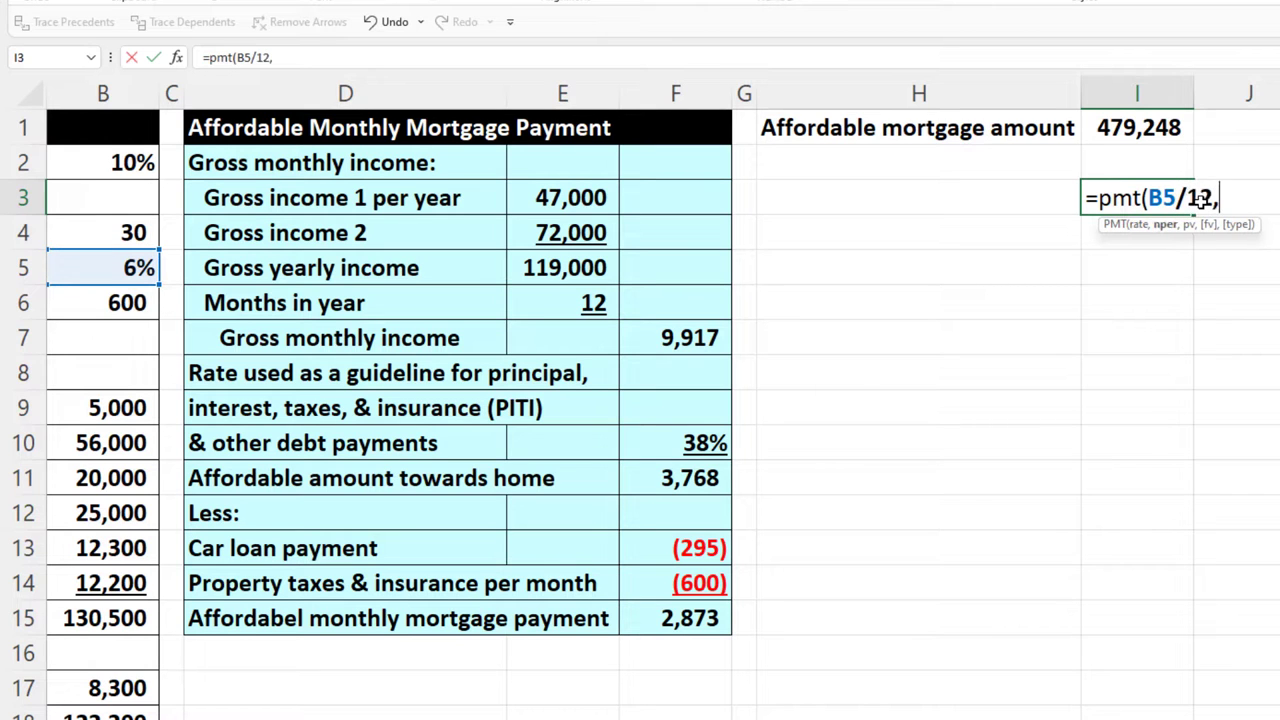
# Step: Set the PMT formula's number of periods to the term in B4 multiplied by 12
pyautogui.write(',')
pyautogui.press('Down')
pyautogui.press('Left')
pyautogui.press('Left')
pyautogui.press('Left')
pyautogui.press('Left')
pyautogui.press('Left')
pyautogui.press('Left')
pyautogui.press('Left')
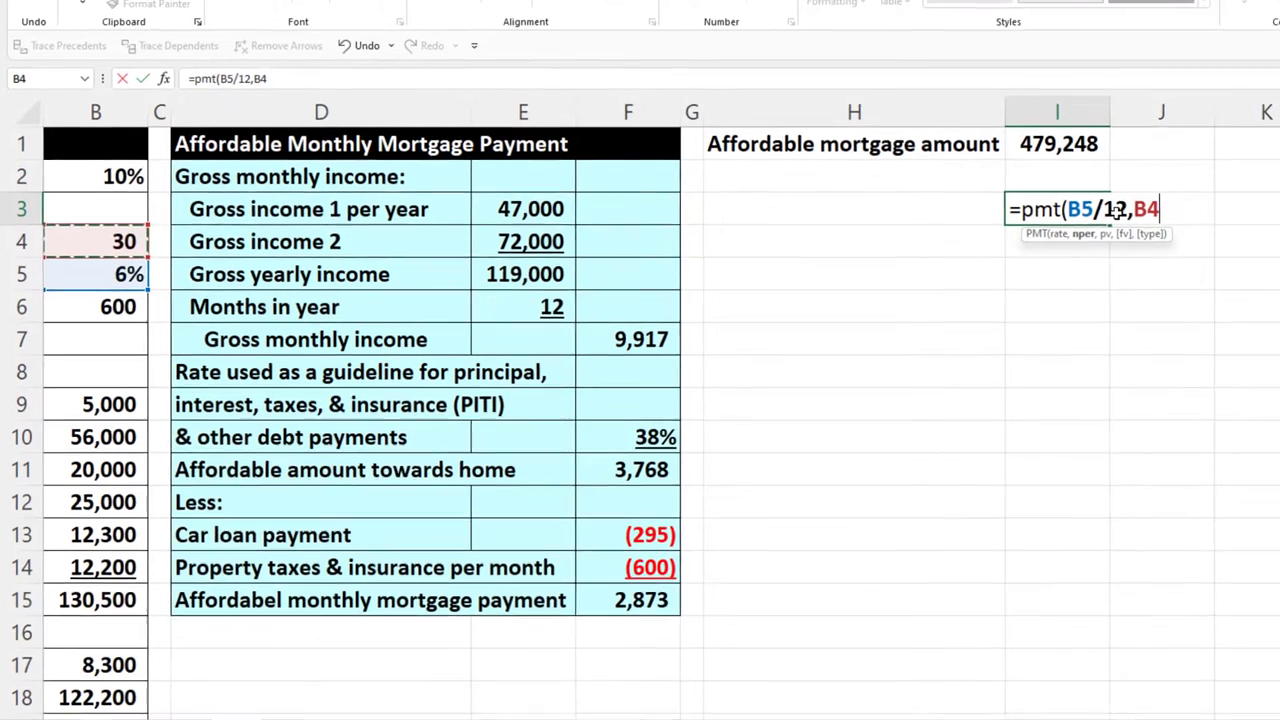
pyautogui.write('*12')
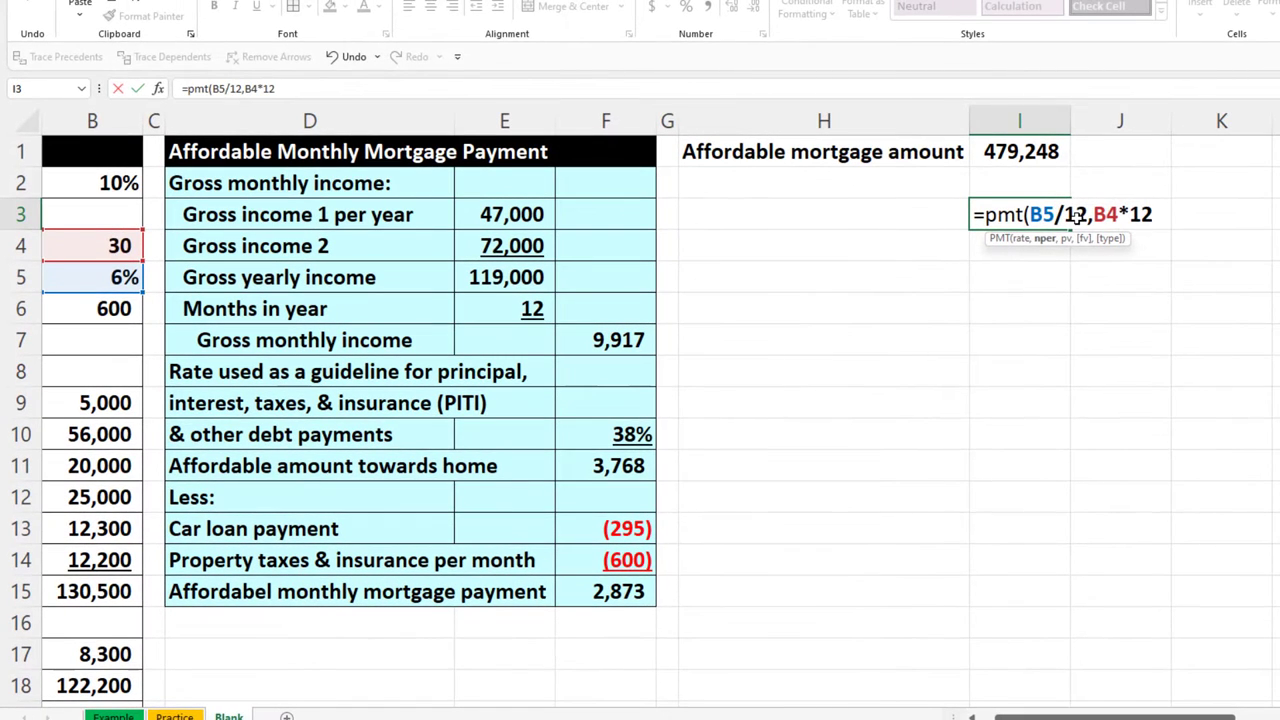
# Step: Complete the PMT formula in I3 with the affordable mortgage amount in I1 as the present value
pyautogui.write(',')
pyautogui.press('Up')
pyautogui.press('Up')
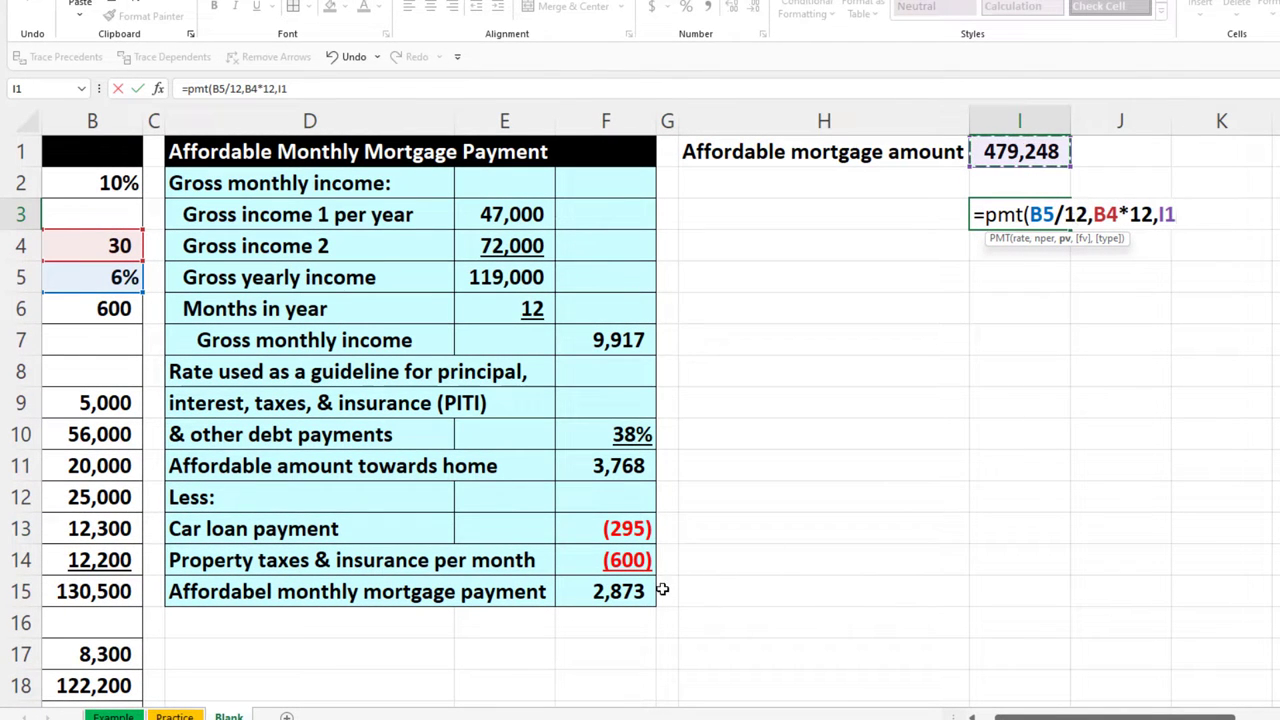
pyautogui.press('Return')
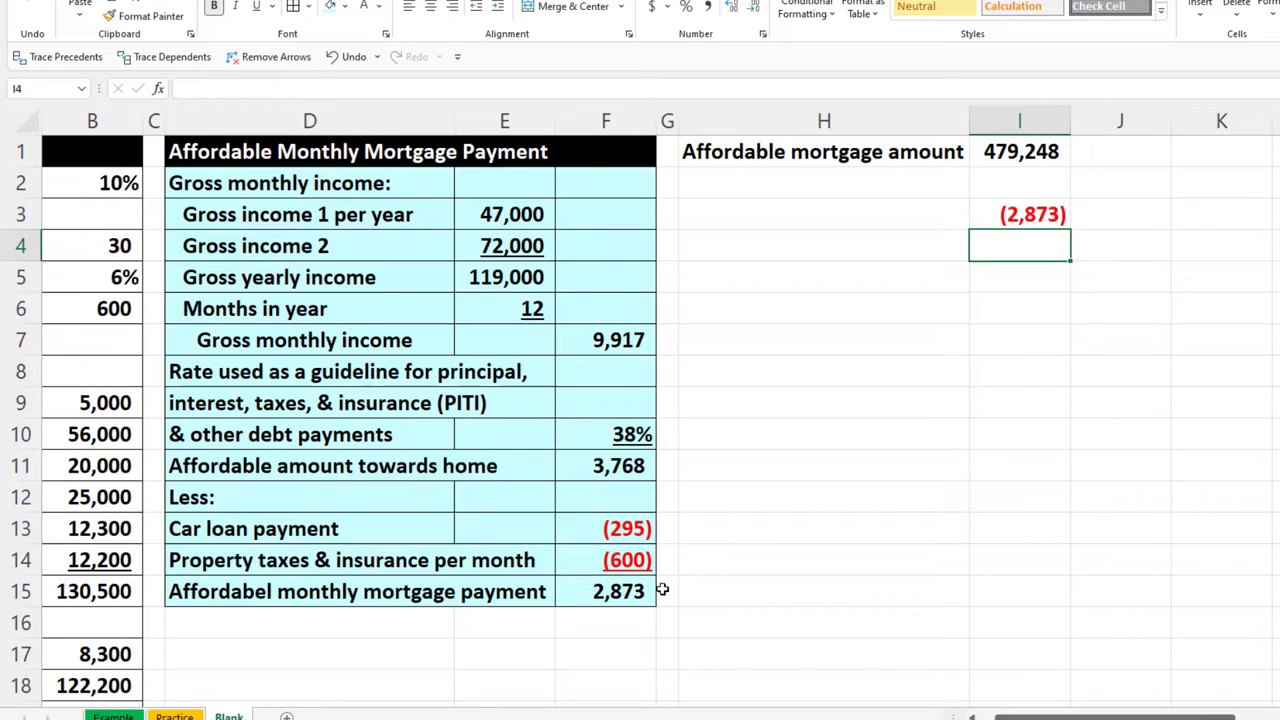
# Step: Delete the PMT check formula from I3
pyautogui.press('Up')
pyautogui.press('Delete')
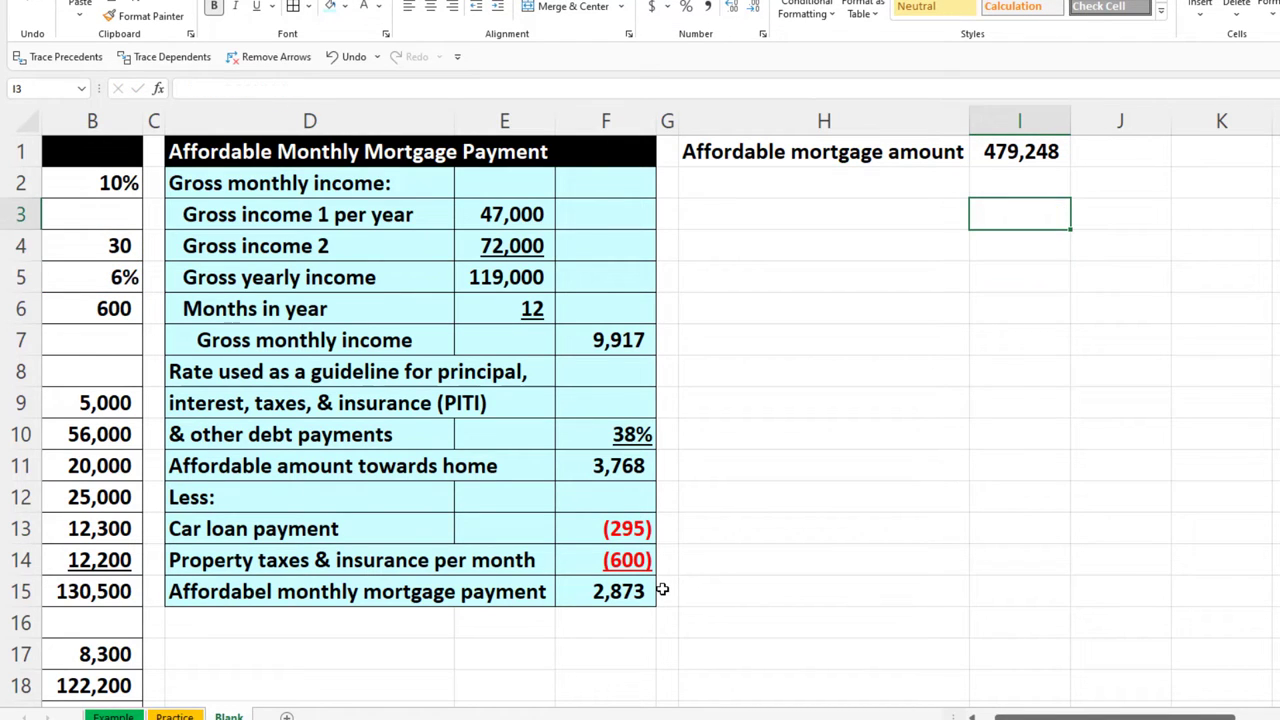
# Step: Format the affordable mortgage amount label in H1 with a black fill and white text
pyautogui.click(765, 155)
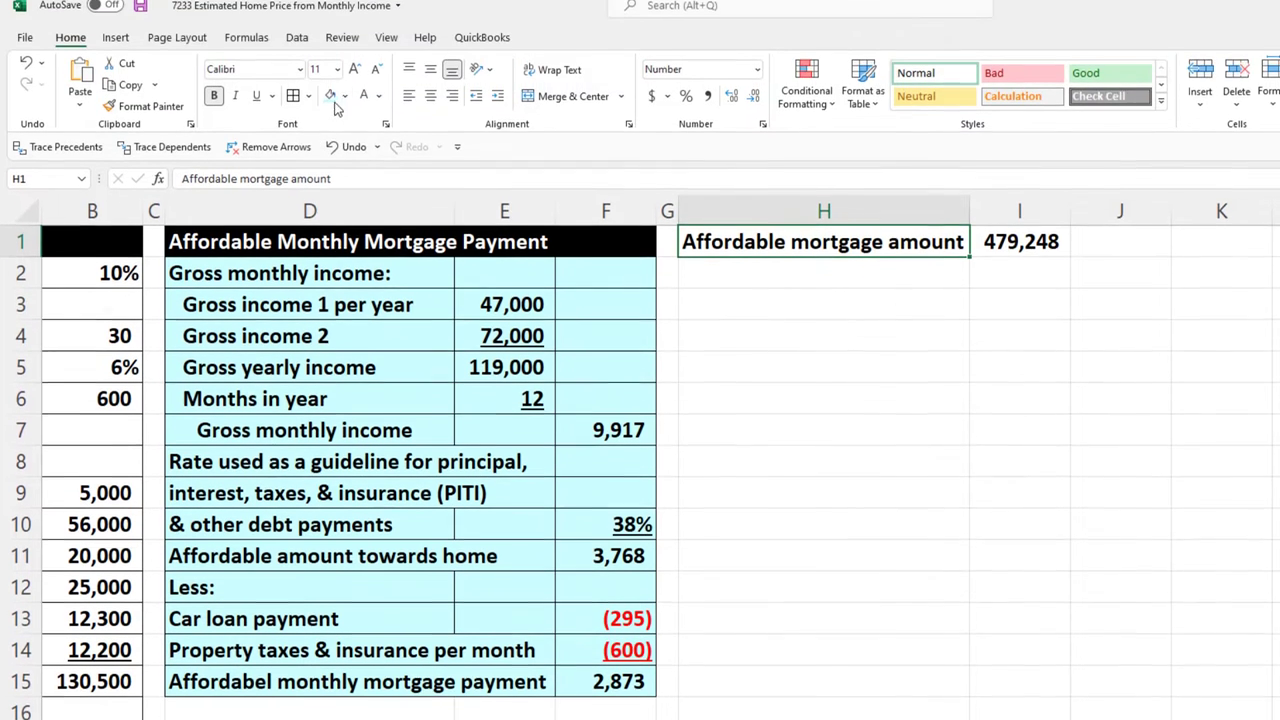
pyautogui.click(344, 7)
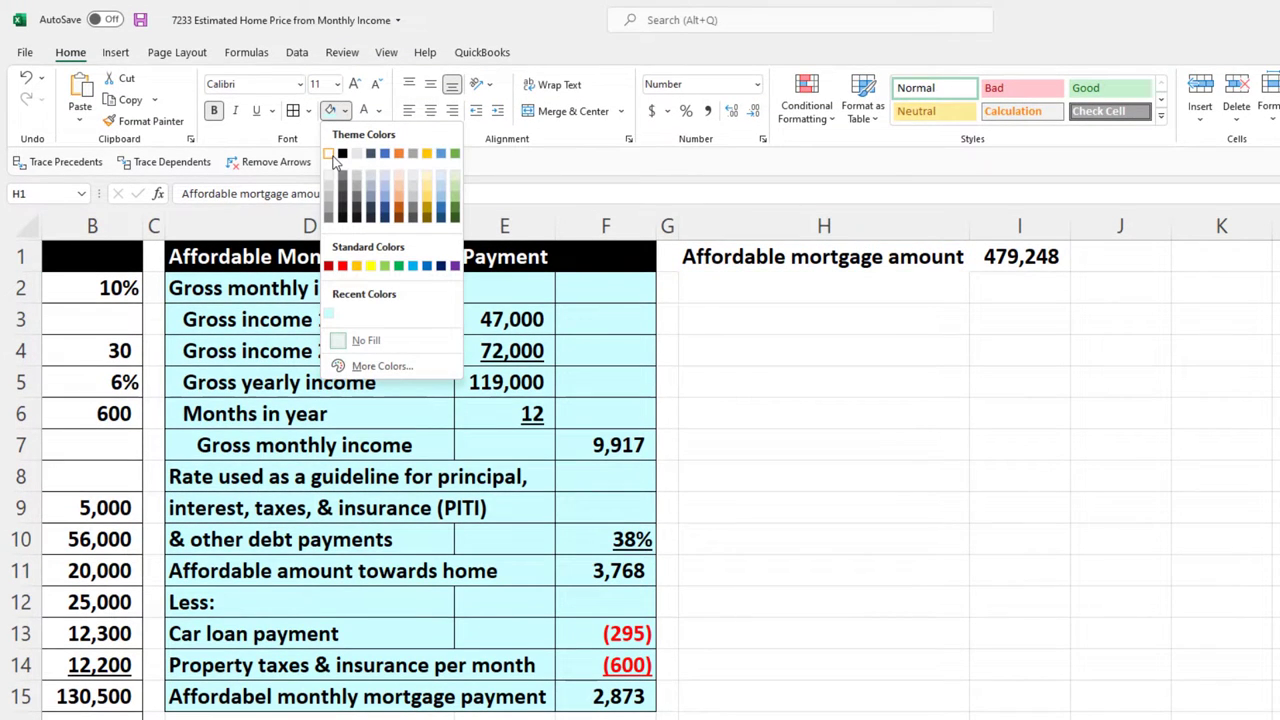
pyautogui.click(342, 153)
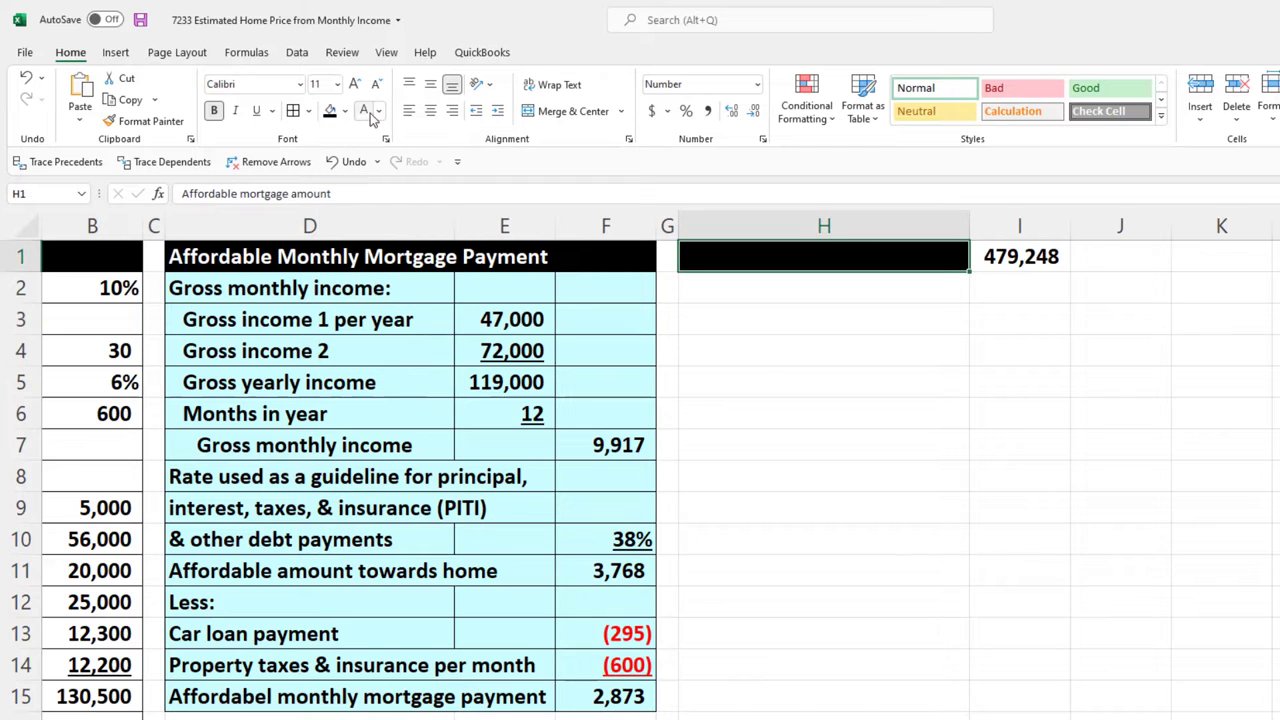
pyautogui.click(366, 113)
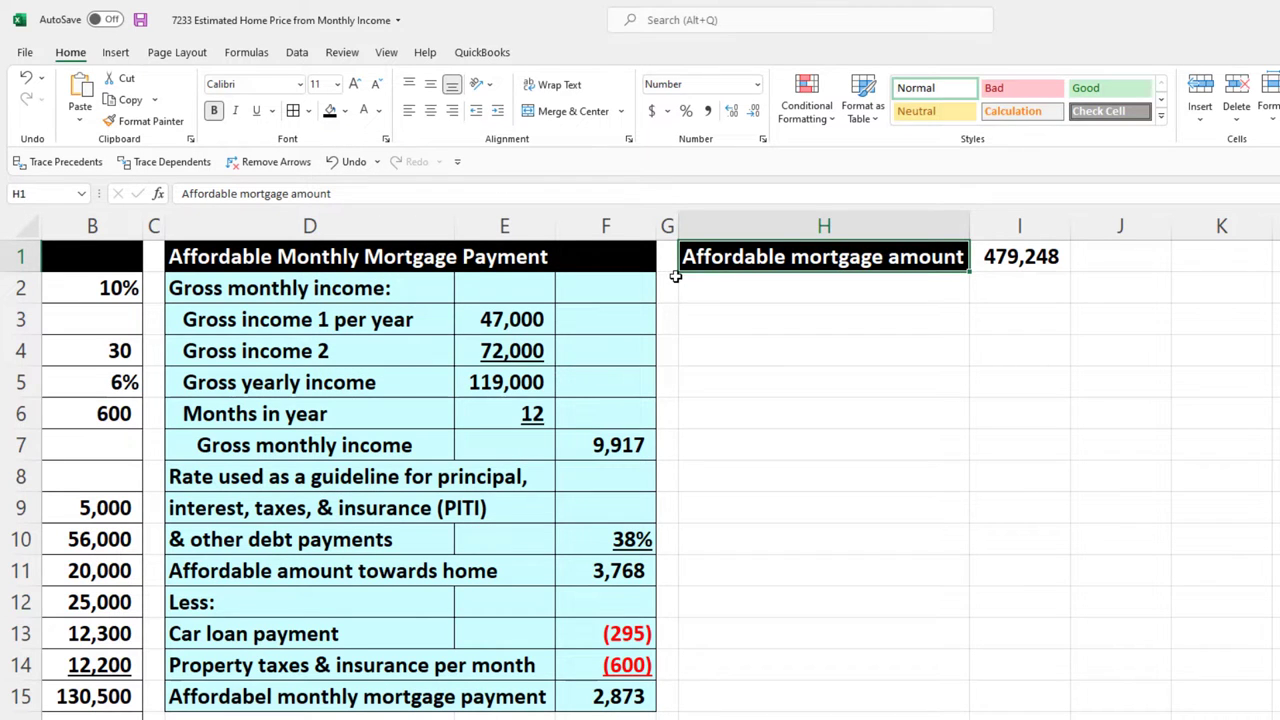
pyautogui.click(726, 317)
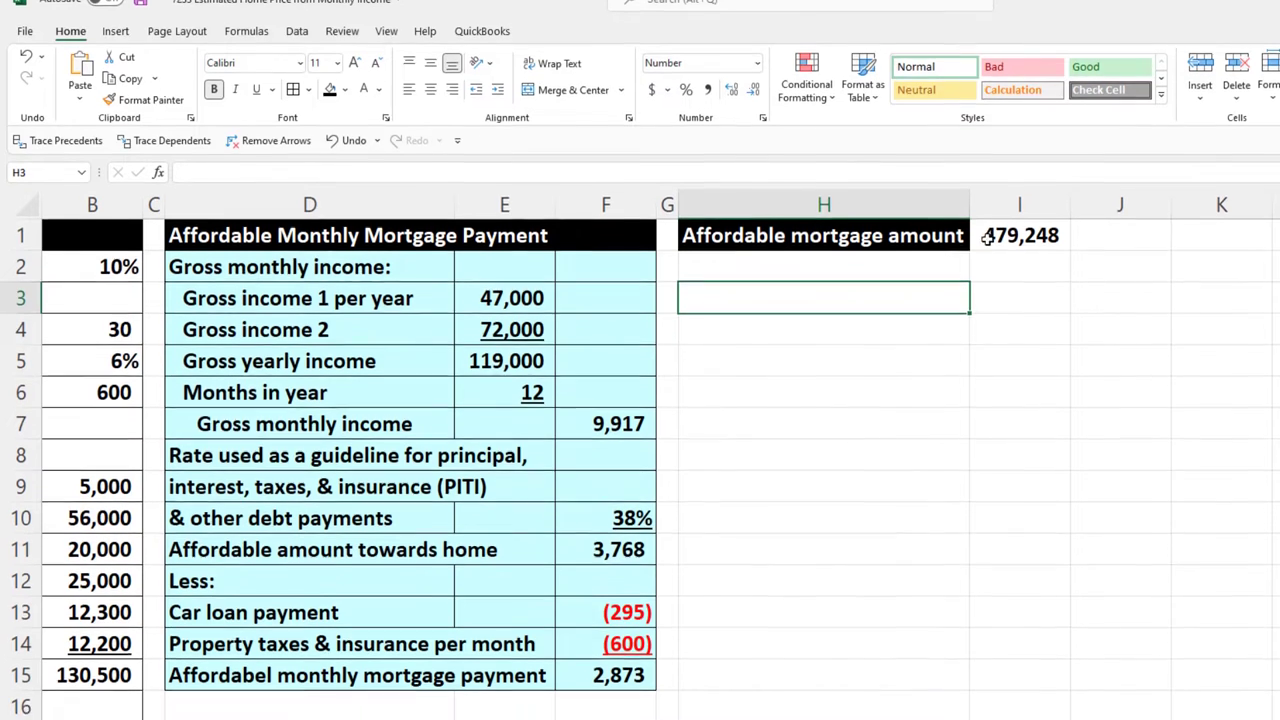
# Step: Apply the recently used light blue fill to the affordable mortgage amount in I1
pyautogui.click(985, 237)
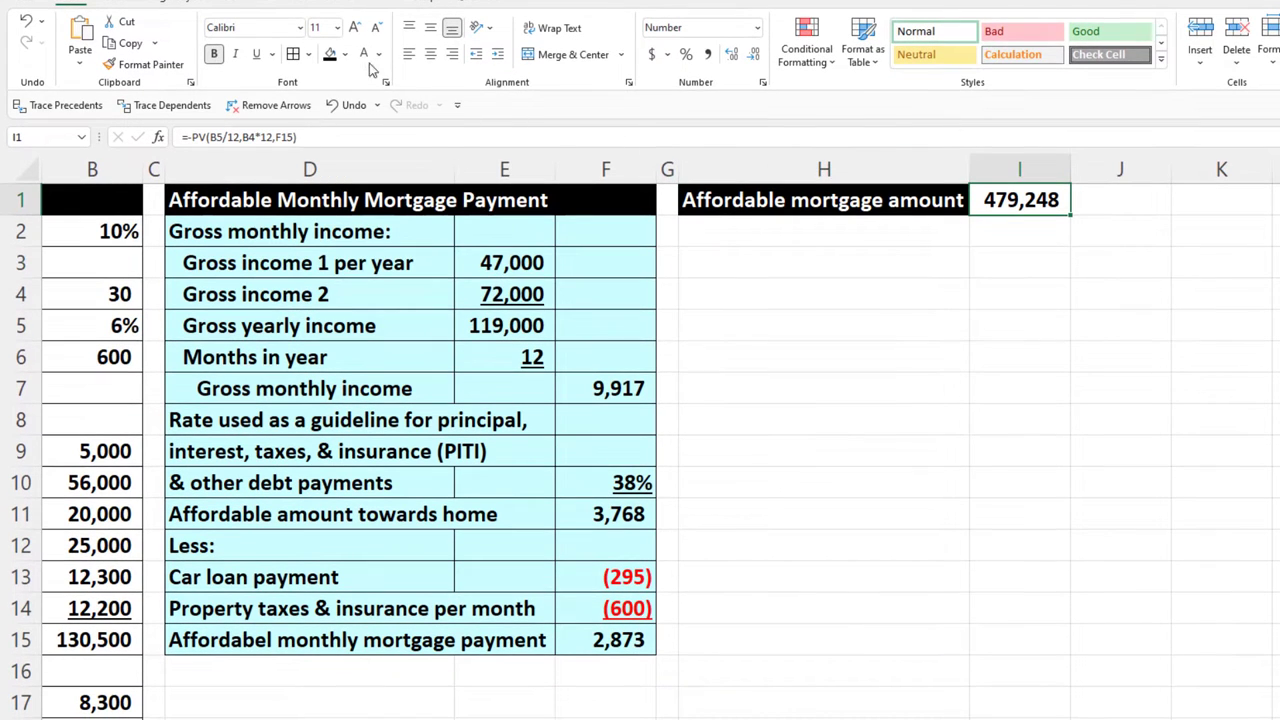
pyautogui.click(344, 89)
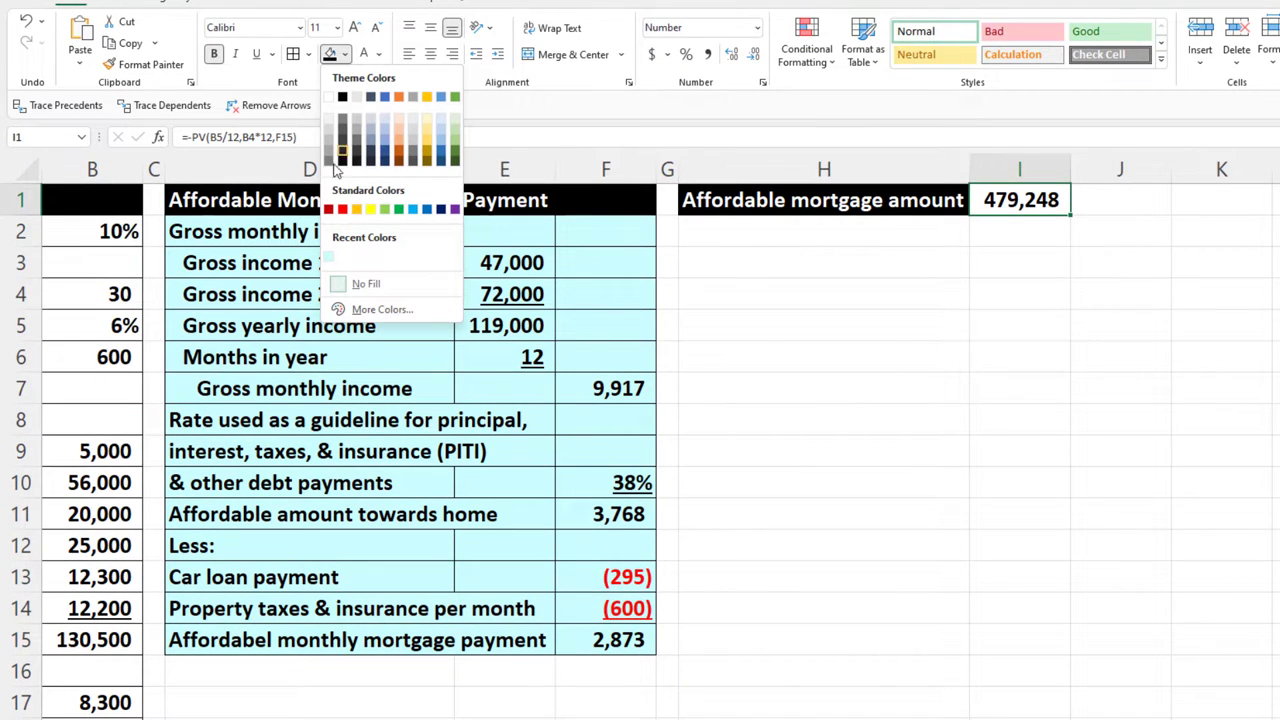
pyautogui.click(328, 257)
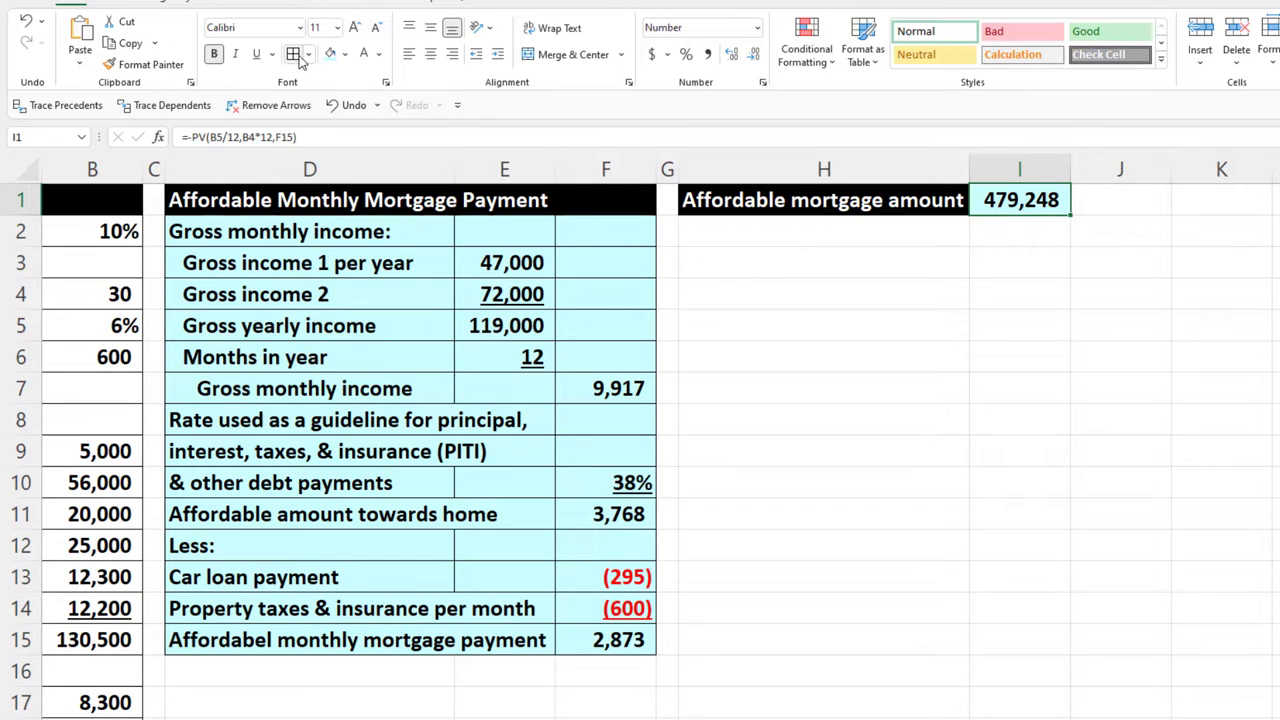
# Step: Enter the heading "Affordable Home Purchase Price" in H3
pyautogui.click(769, 262)
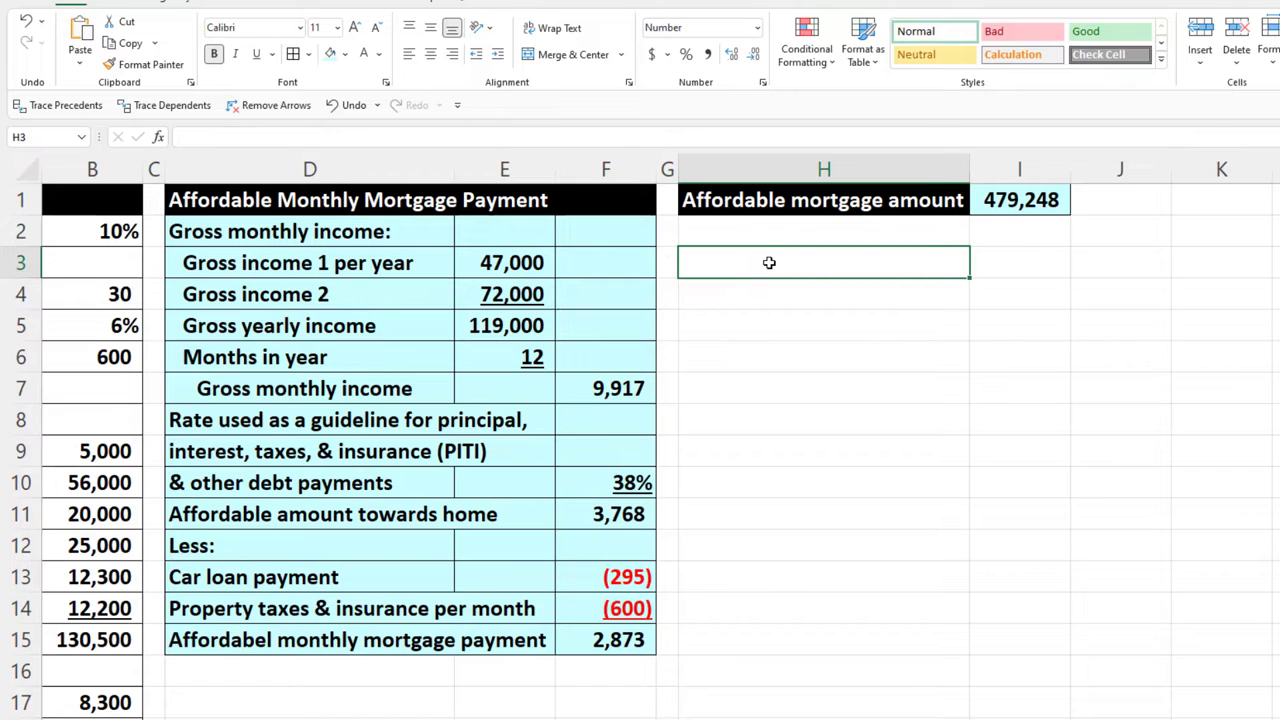
pyautogui.write('A')
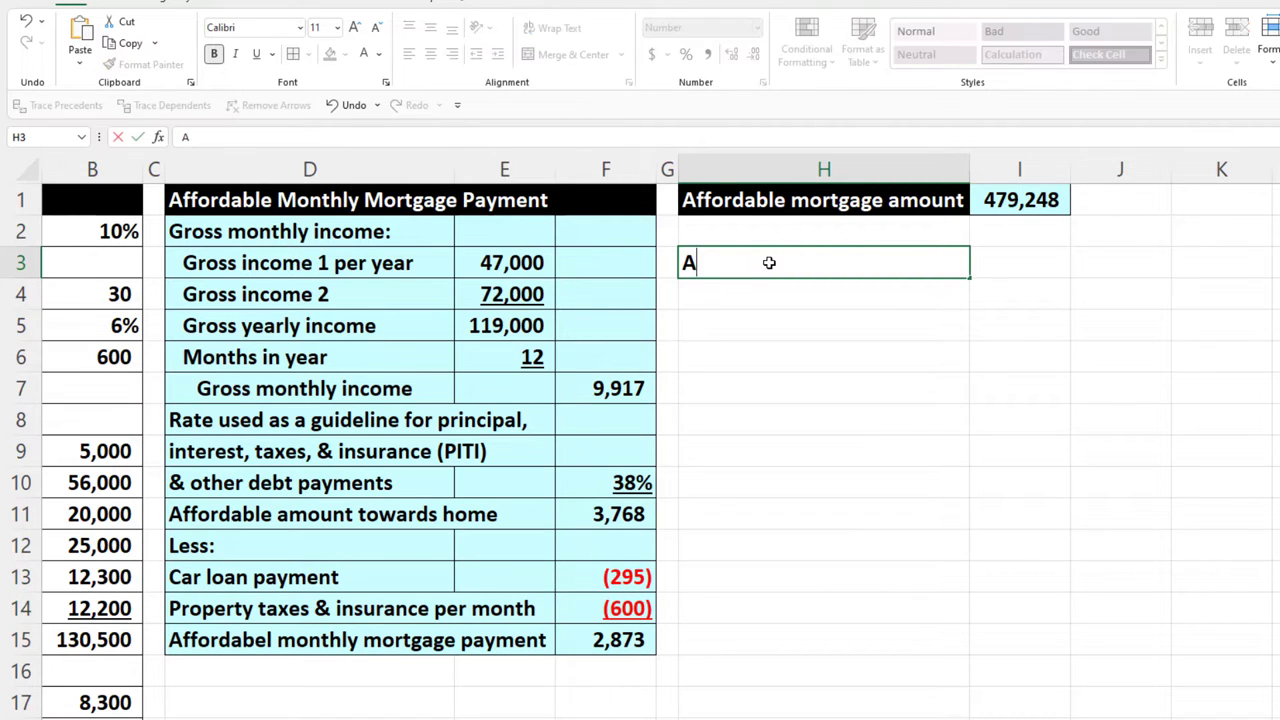
pyautogui.write('ffordable')
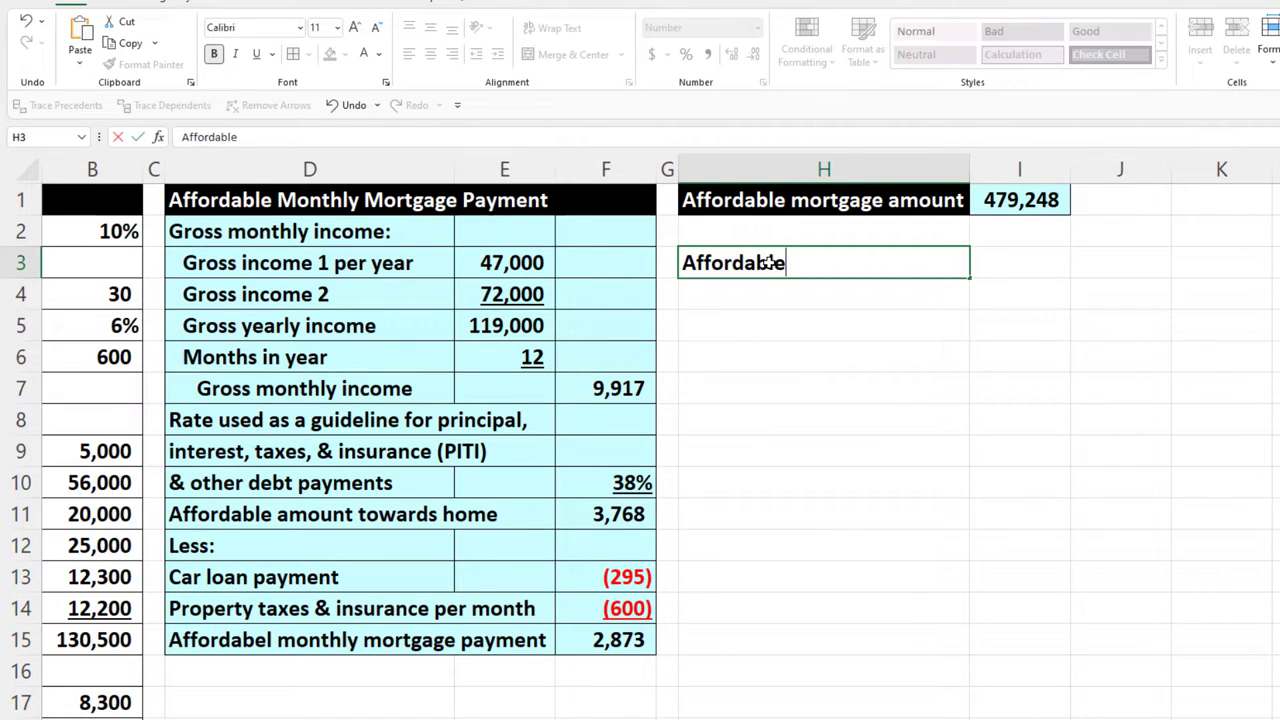
pyautogui.press('BackSpace')
pyautogui.press('BackSpace')
pyautogui.write('le Home Purchase Price')
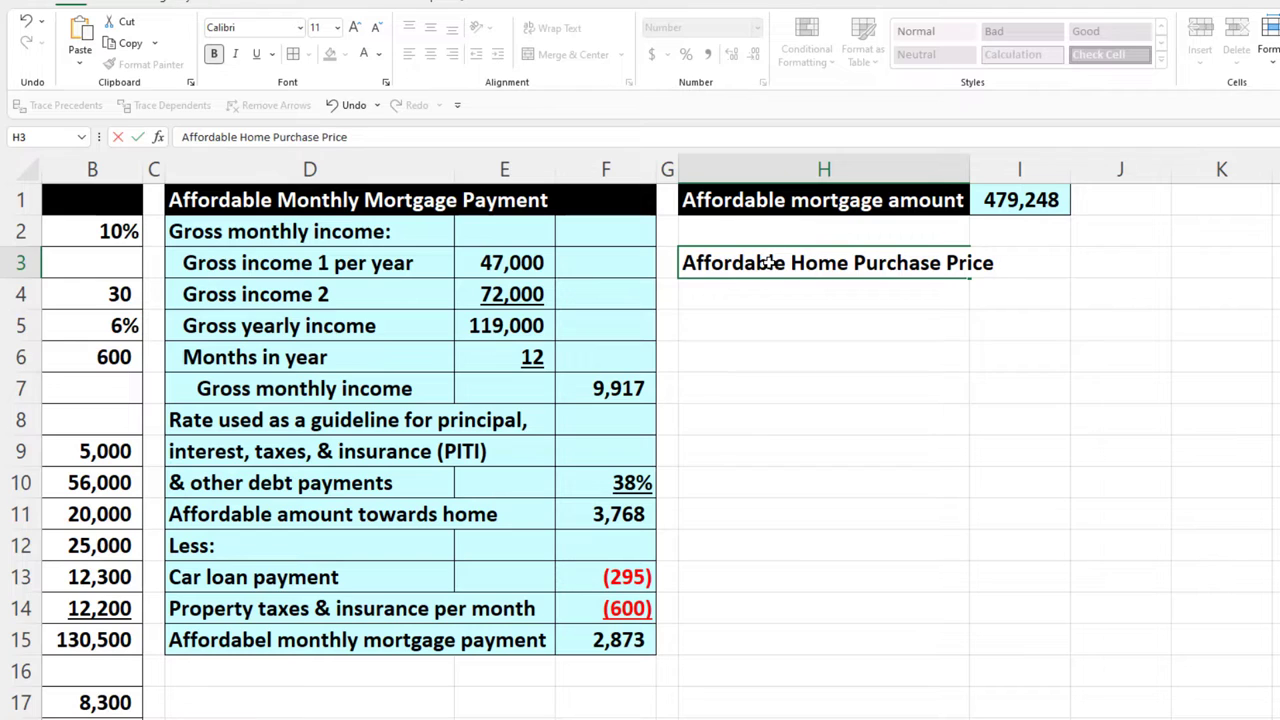
pyautogui.press('Return')
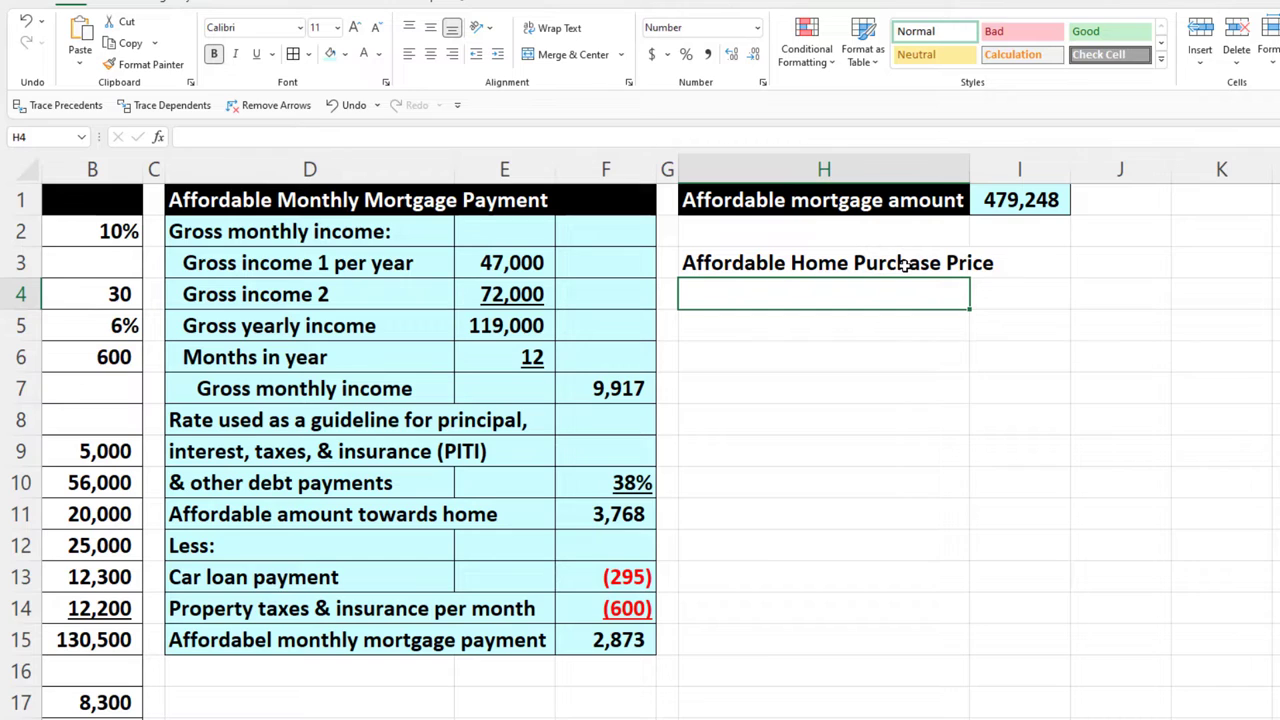
# Step: Format the heading row H3:J3 with a black fill and white text
pyautogui.moveTo(903, 263); pyautogui.dragTo(1086, 262)
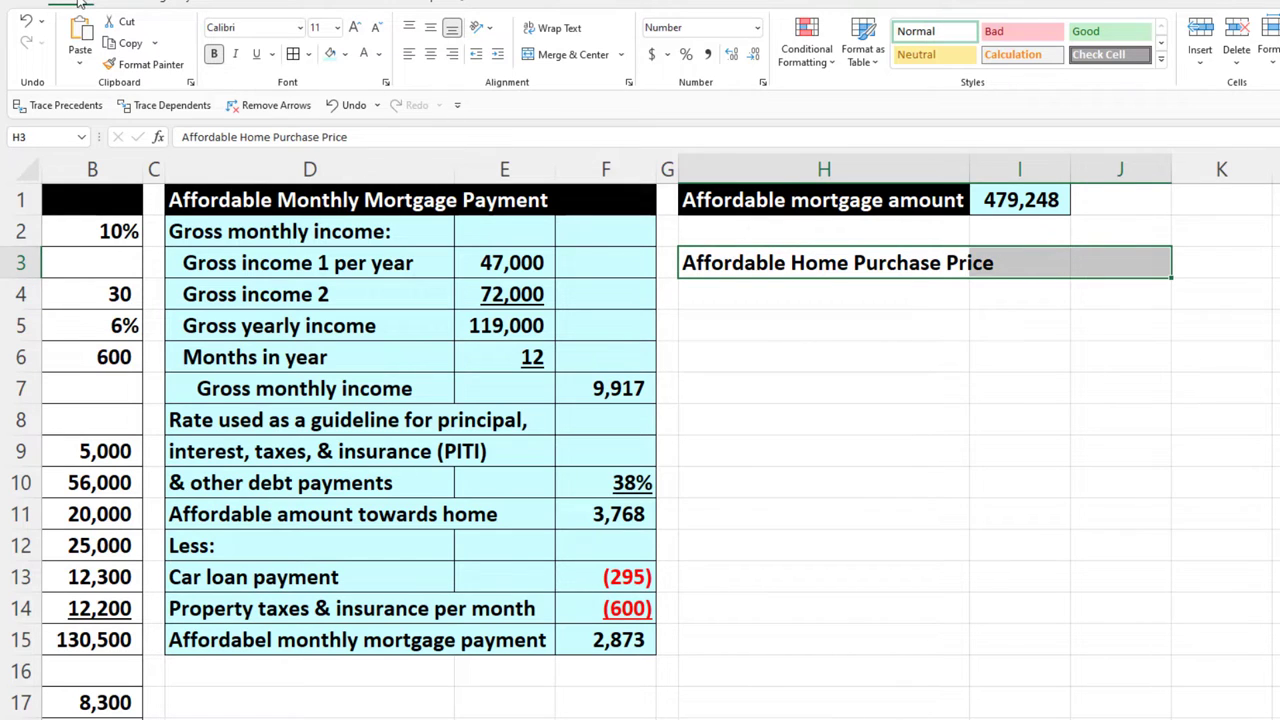
pyautogui.click(344, 54)
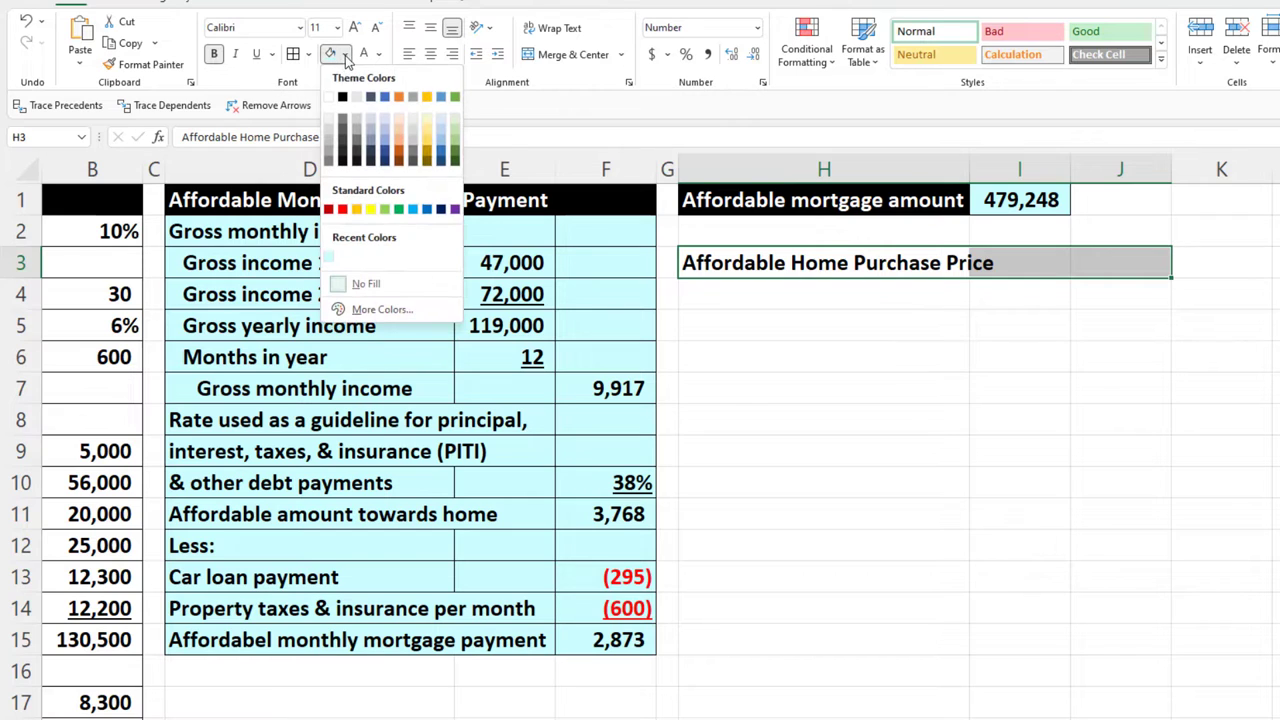
pyautogui.click(343, 97)
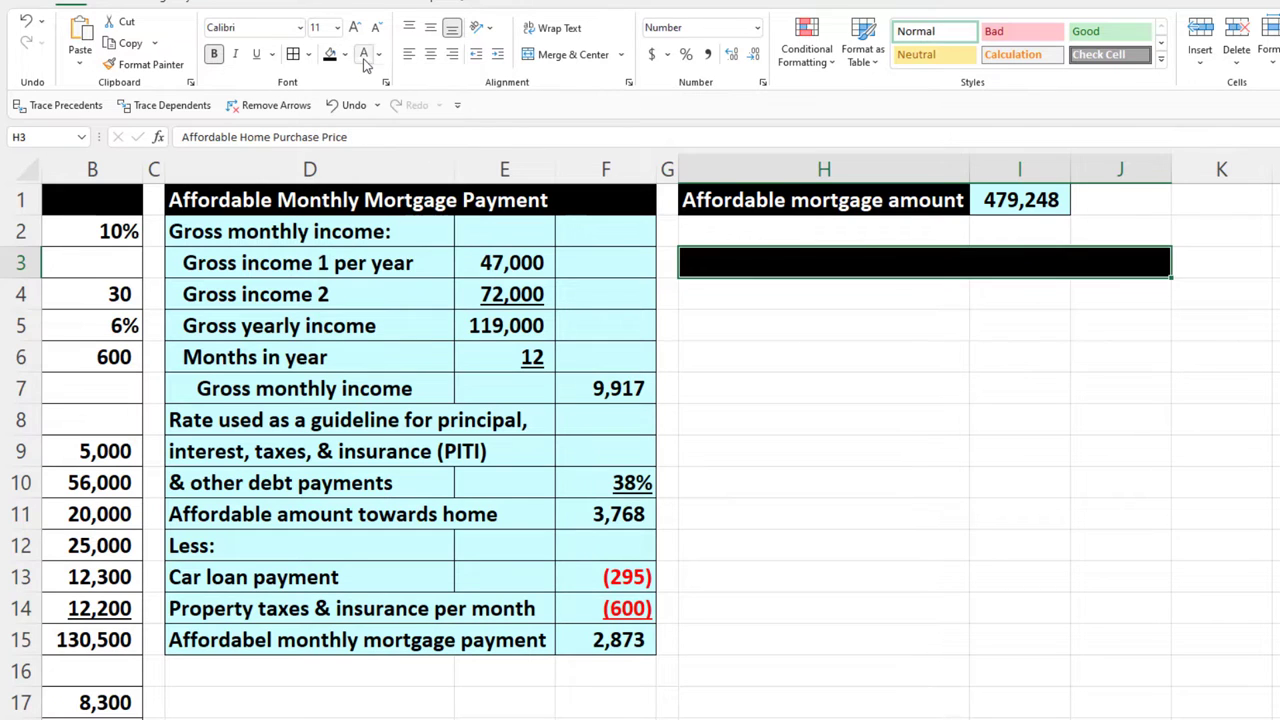
# Step: Link H4 to the affordable mortgage amount label in H1 with a cell reference formula
pyautogui.click(751, 291)
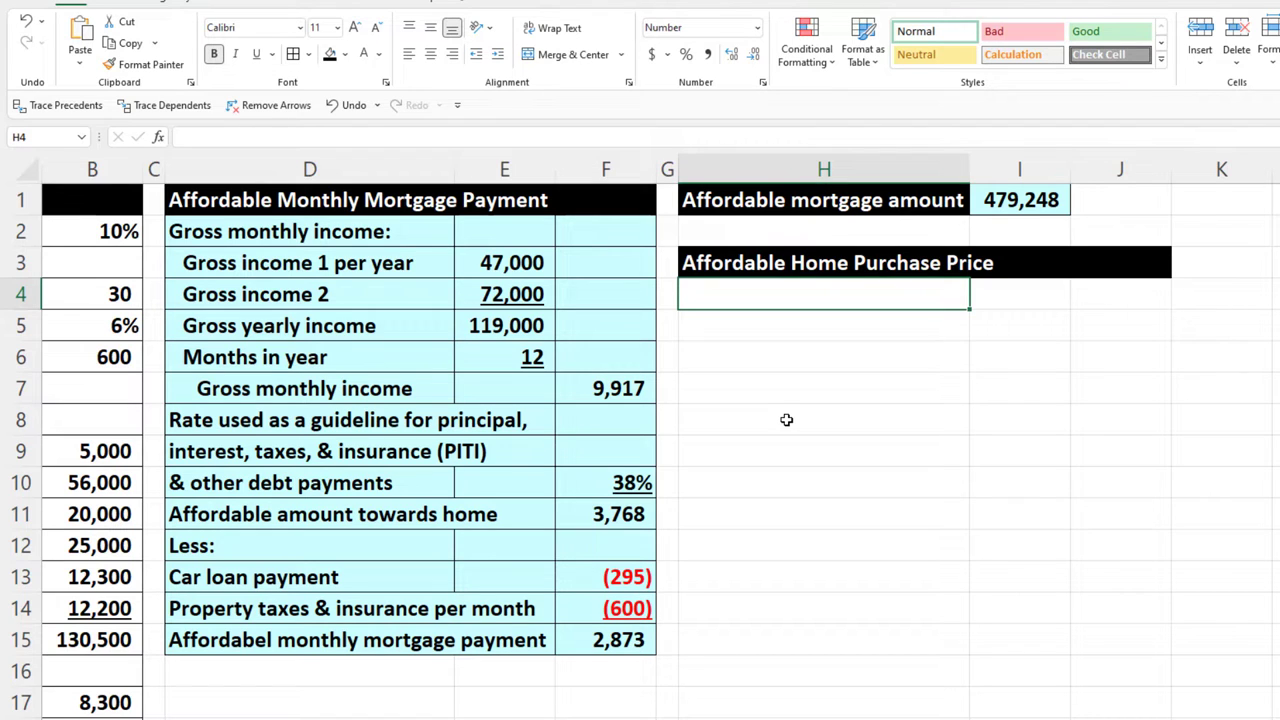
pyautogui.write('=')
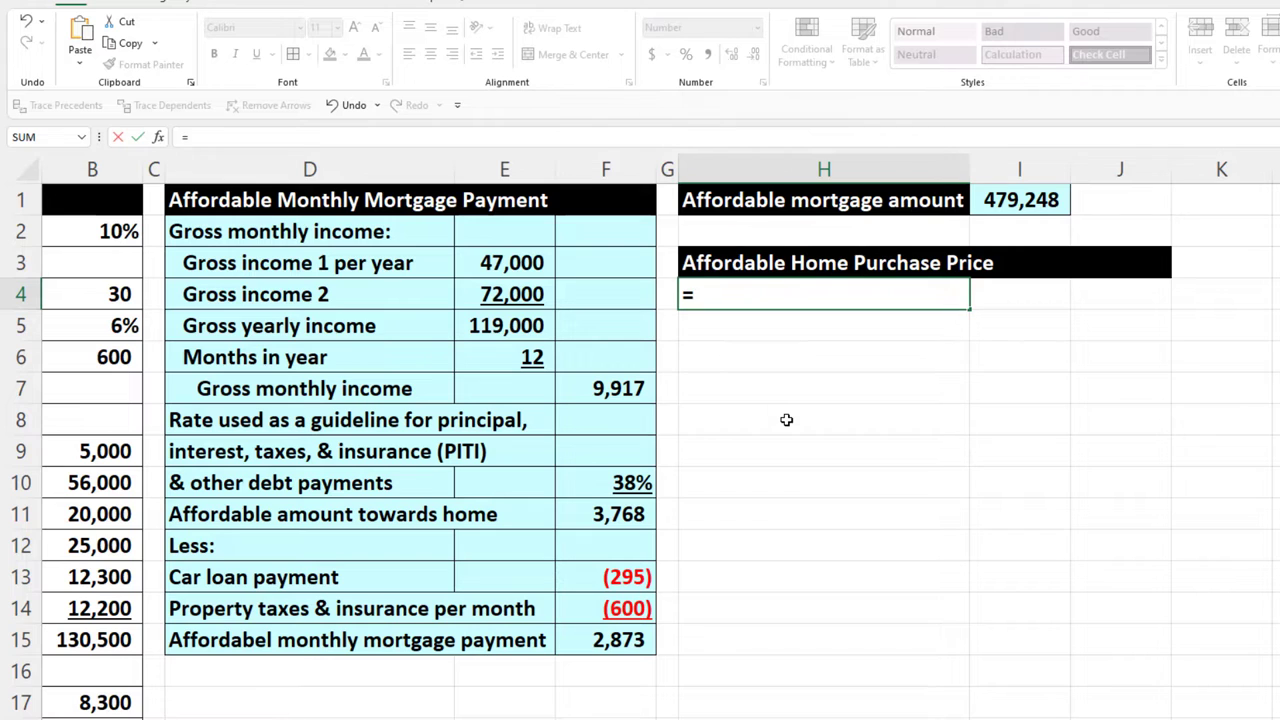
pyautogui.press('Up')
pyautogui.press('Up')
pyautogui.press('Up')
pyautogui.press('Tab')
# Step: Link J4 to the affordable mortgage amount calculated in I1 with a cell reference formula
pyautogui.press('Tab')
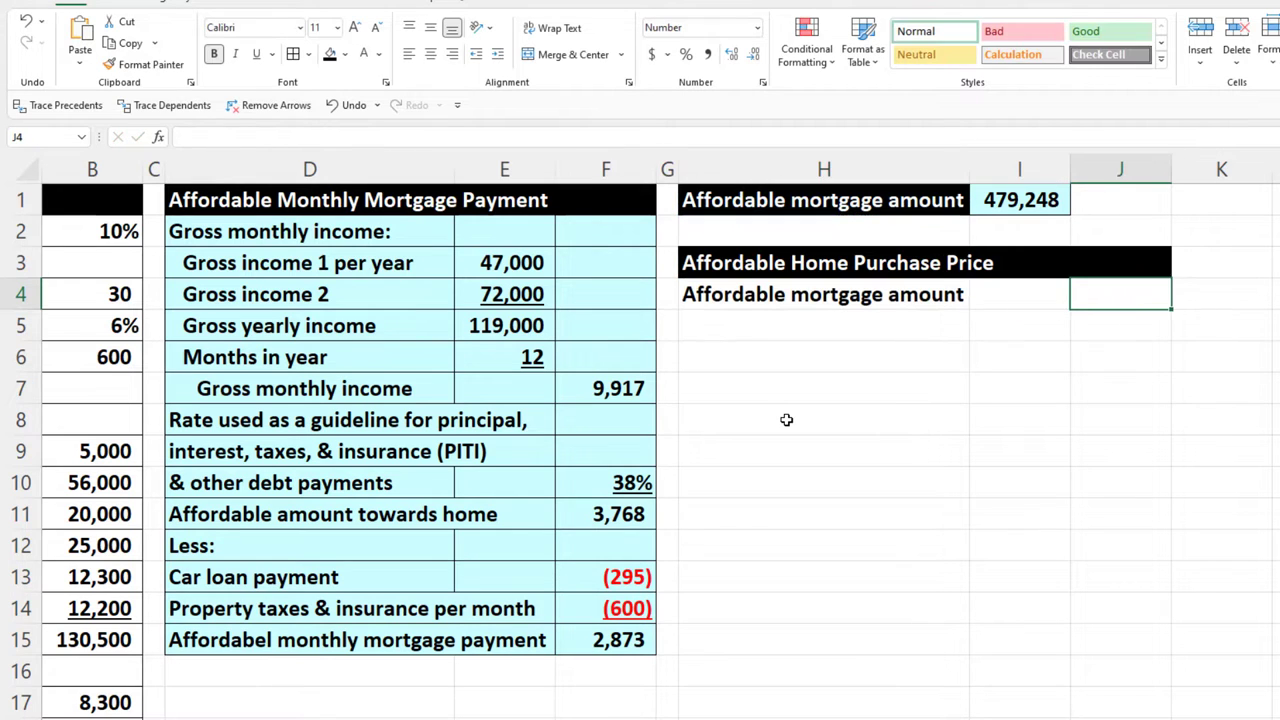
pyautogui.write('=')
pyautogui.press('Up')
pyautogui.press('Up')
pyautogui.press('Up')
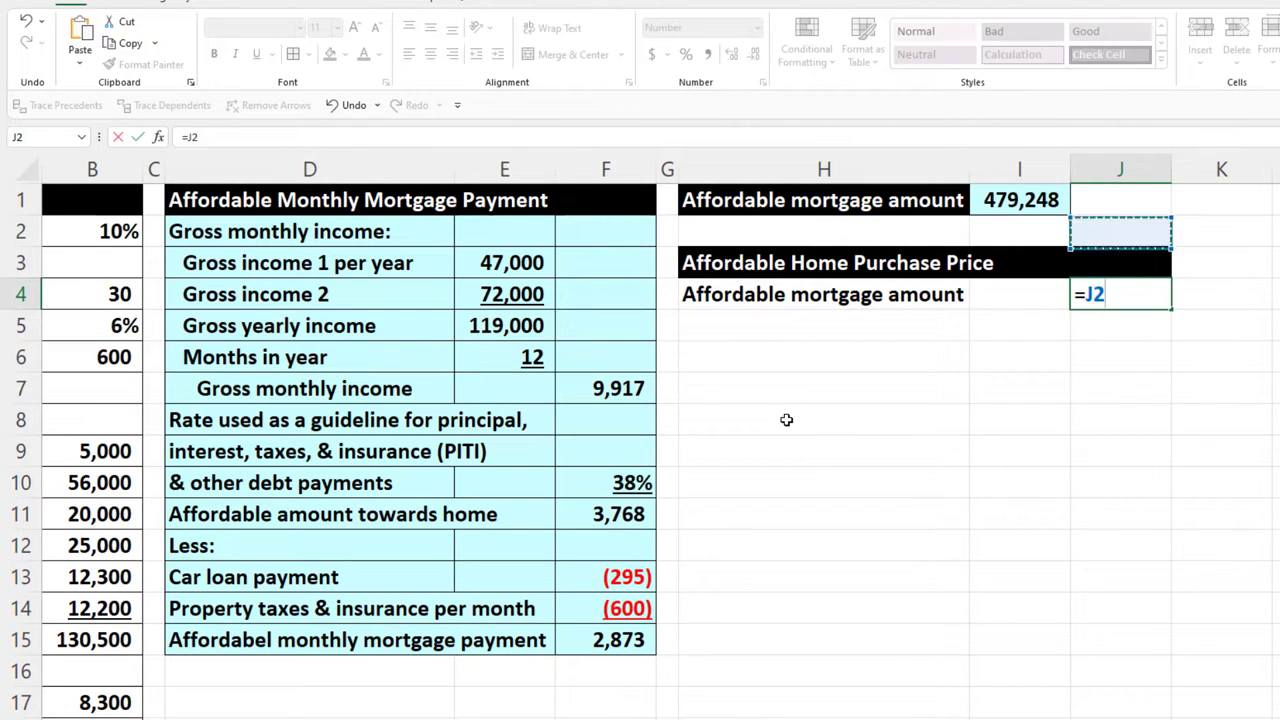
pyautogui.press('Left')
pyautogui.press('Return')
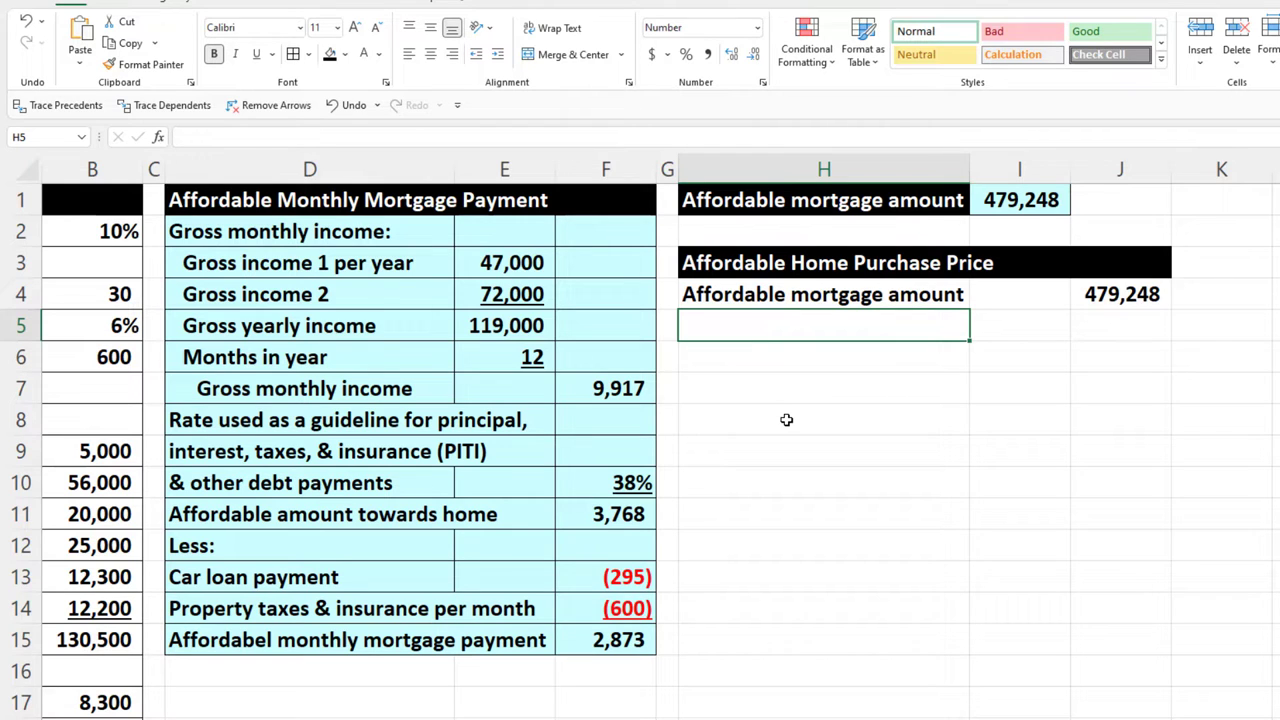
# Step: Enter a label beginning "Percent finan" in H5, below the affordable mortgage amount row
pyautogui.write('Perce')
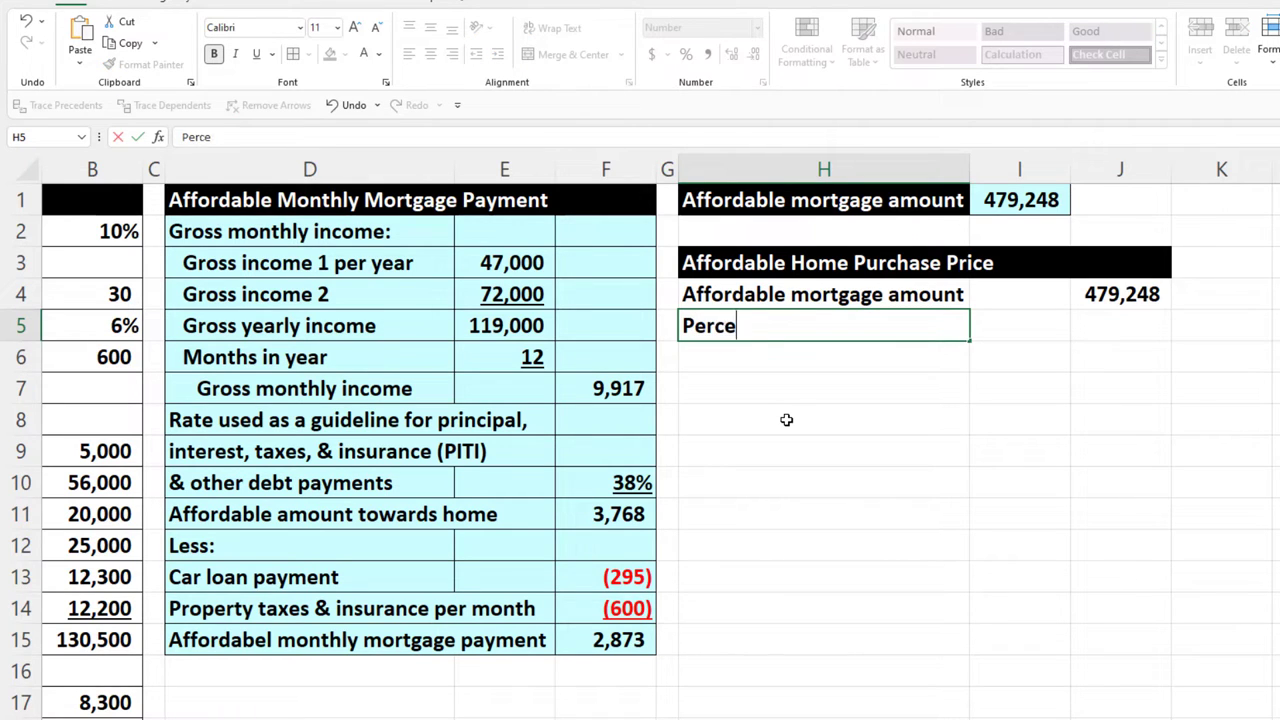
pyautogui.write('nt finan')
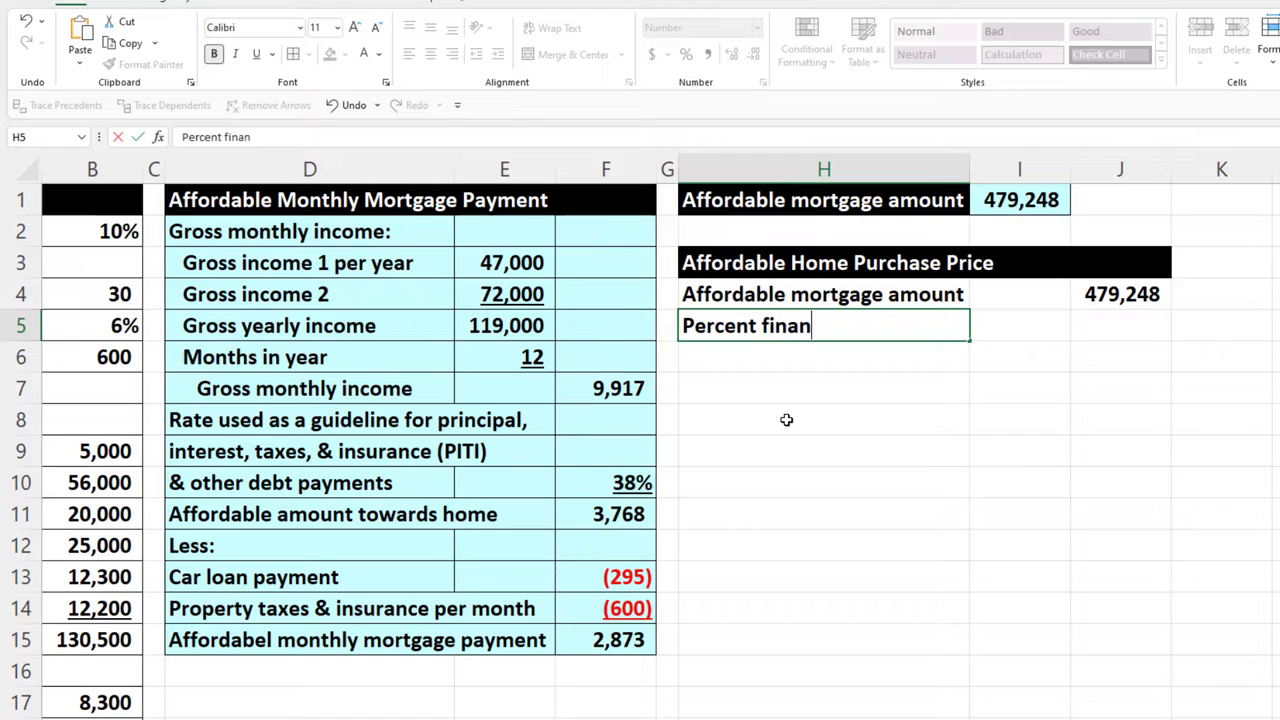
# Step: Complete the label in H5 so that it reads "Percent fincanced:"
pyautogui.press('BackSpace')
pyautogui.press('BackSpace')
pyautogui.press('BackSpace')
pyautogui.write('ncanced')
pyautogui.press('Return')
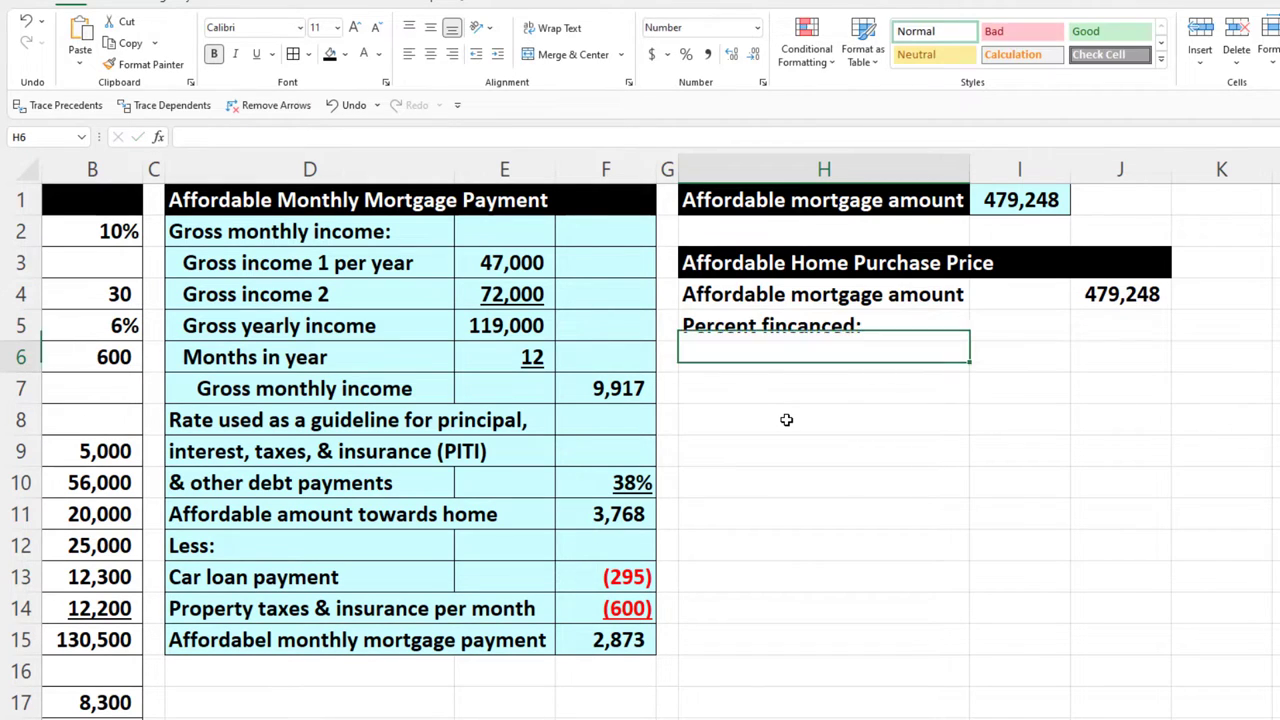
# Step: Enter the labels "One" in H6 and "Down payment rate" in H7
pyautogui.write('On')
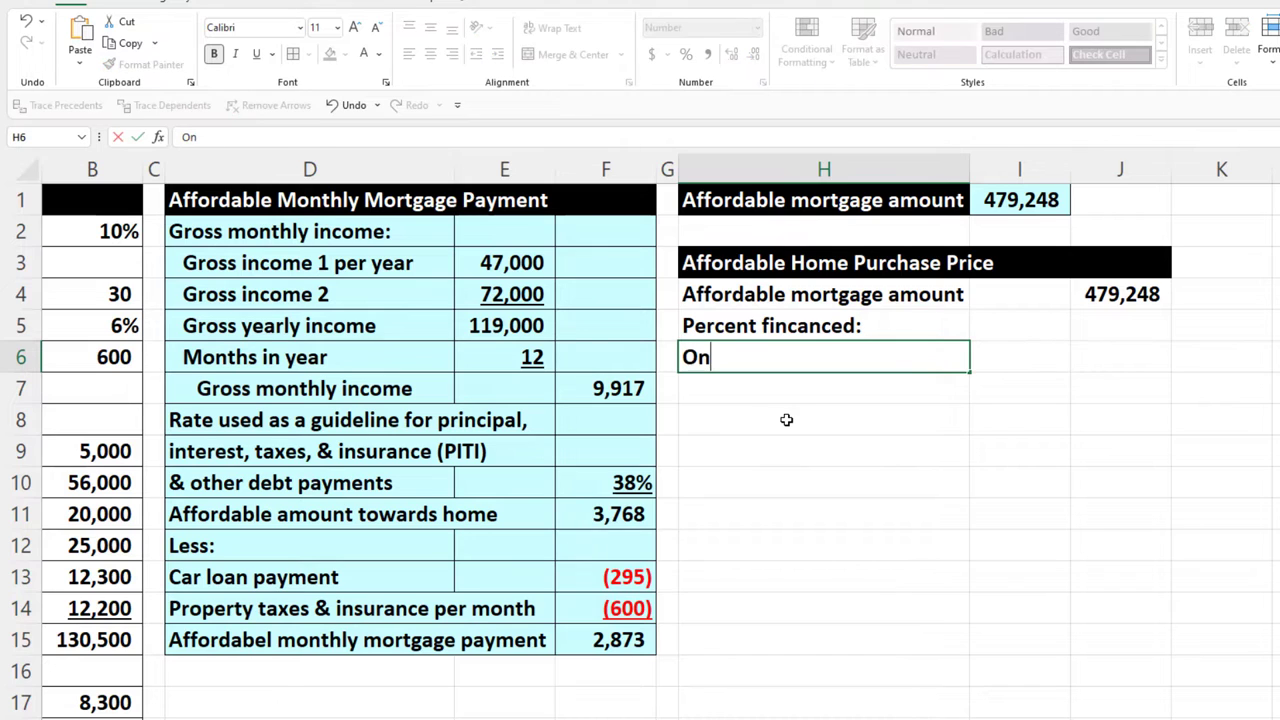
pyautogui.write('e')
pyautogui.press('Return')
pyautogui.write('D')
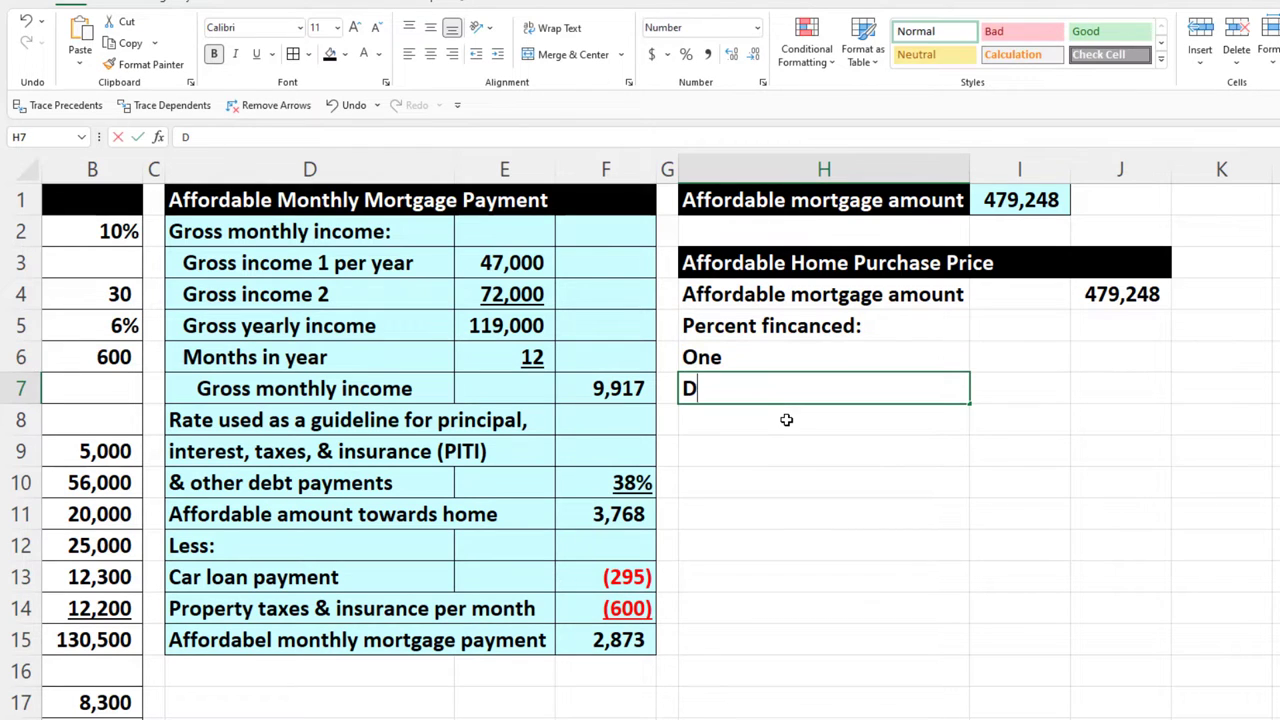
pyautogui.write('own payment rate')
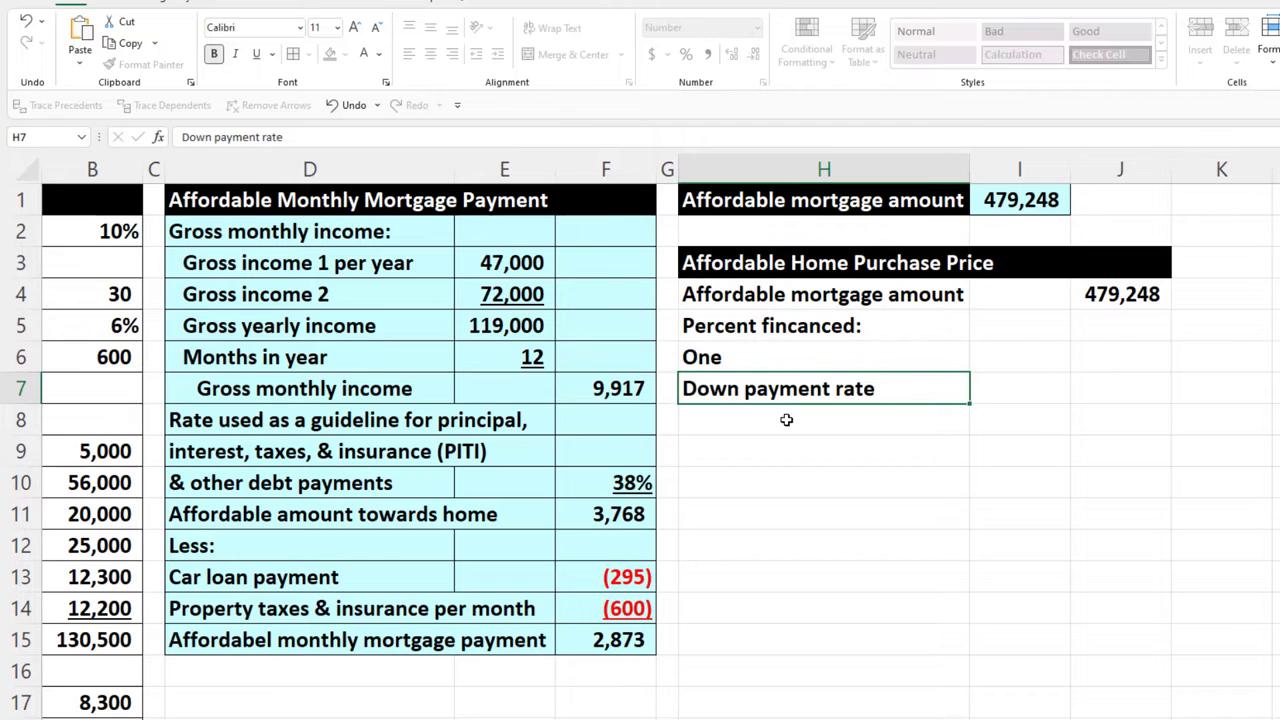
# Step: Enter 1 in I6 beside the "One" label
pyautogui.press('Tab')
pyautogui.press('Up')
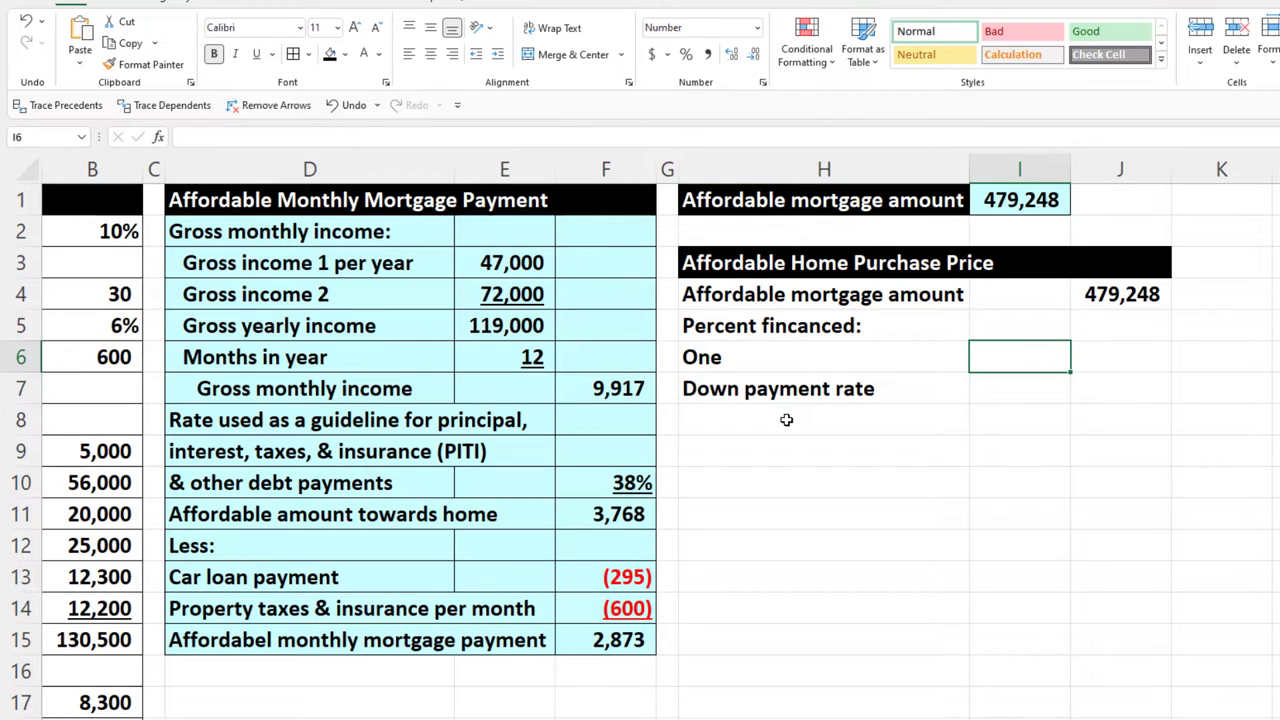
pyautogui.write('1')
pyautogui.press('Return')
# Step: Link the down payment rate in I7 to cell B2 and format it as a percentage
pyautogui.write('=')
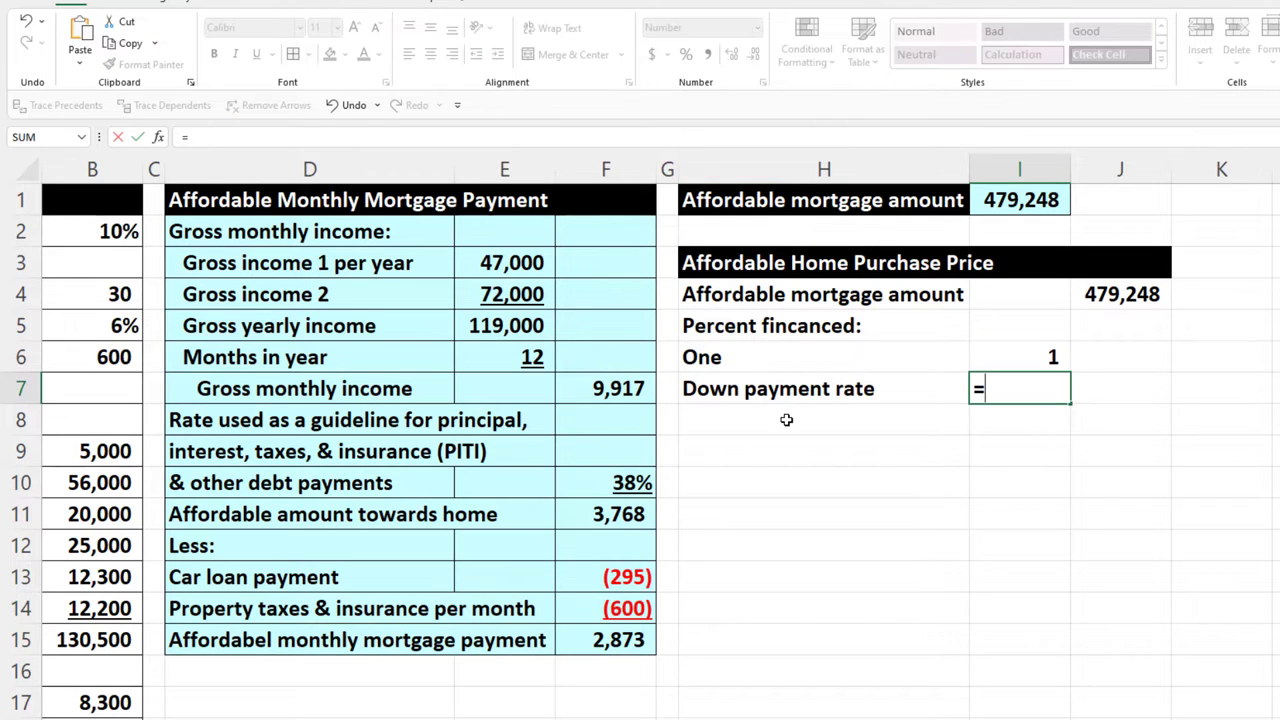
pyautogui.press('Left')
pyautogui.press('Left')
pyautogui.press('Left')
pyautogui.press('Left')
pyautogui.press('Left')
pyautogui.press('Left')
pyautogui.press('Up')
pyautogui.press('Up')
pyautogui.press('Up')
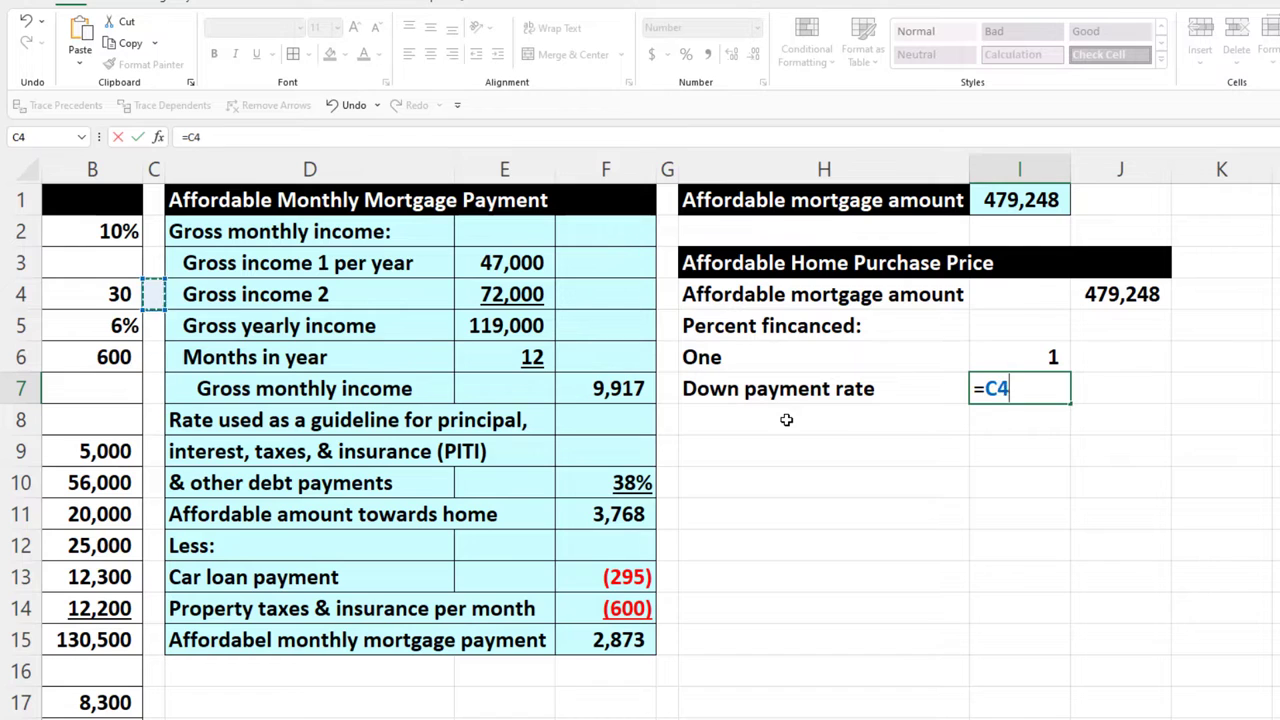
pyautogui.press('Up')
pyautogui.press('Up')
pyautogui.press('Left')
pyautogui.press('Return')
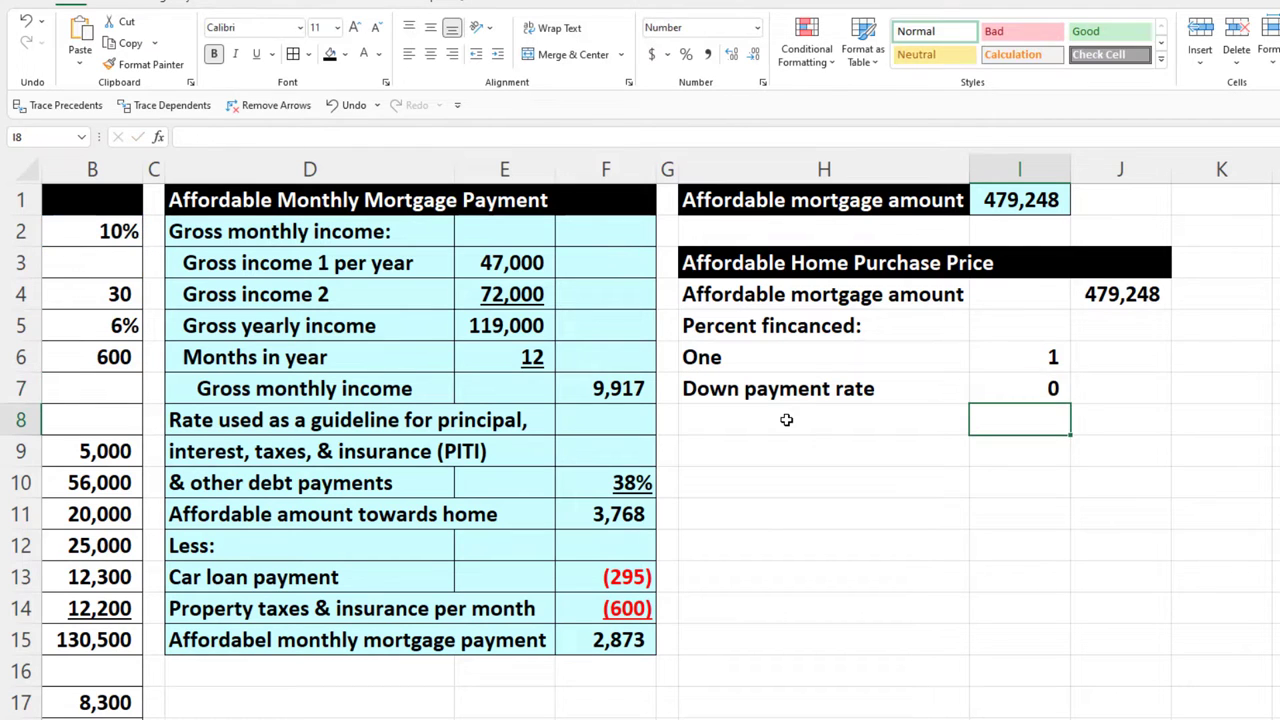
pyautogui.press('Up')
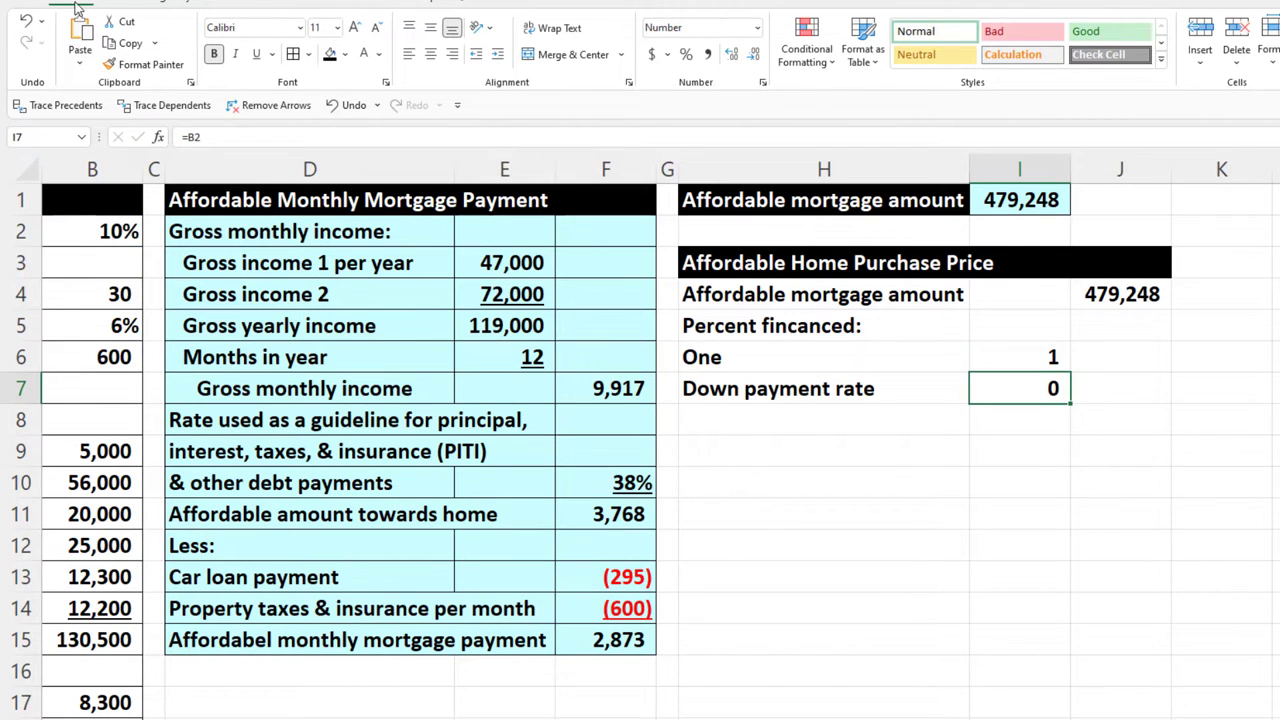
pyautogui.click(686, 55)
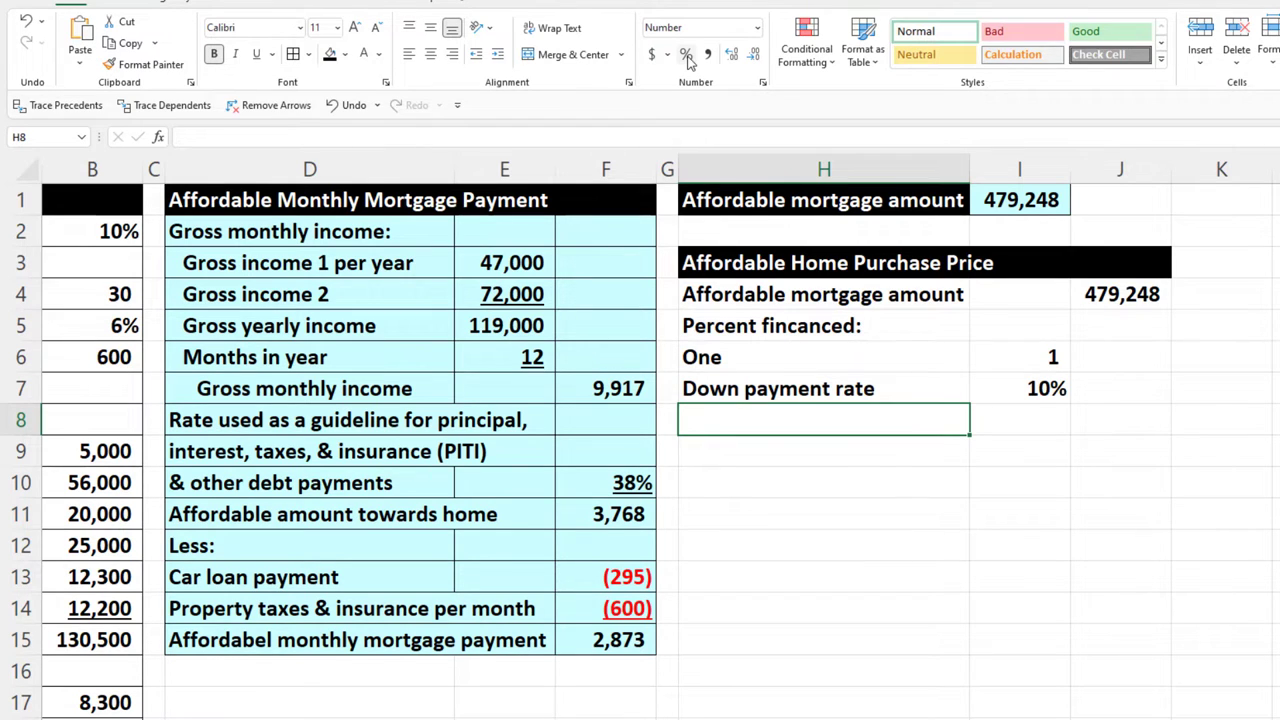
pyautogui.write('Rate')
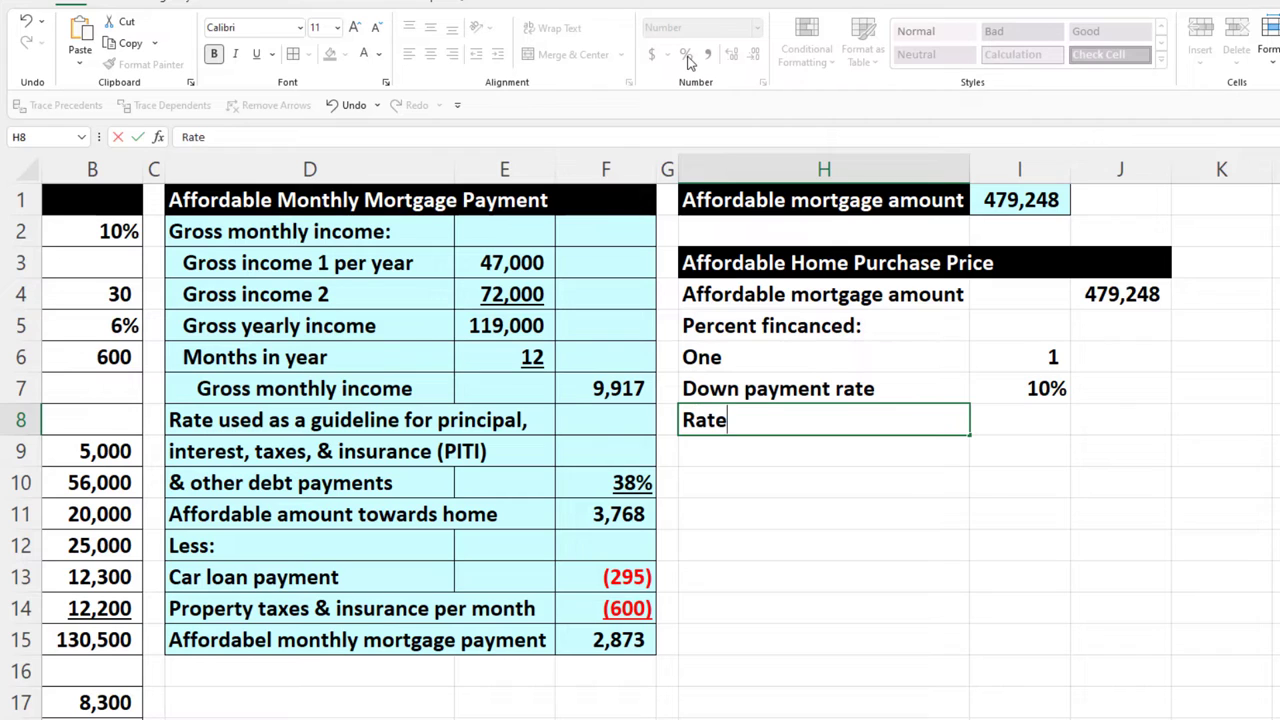
pyautogui.write(' of cost that i')
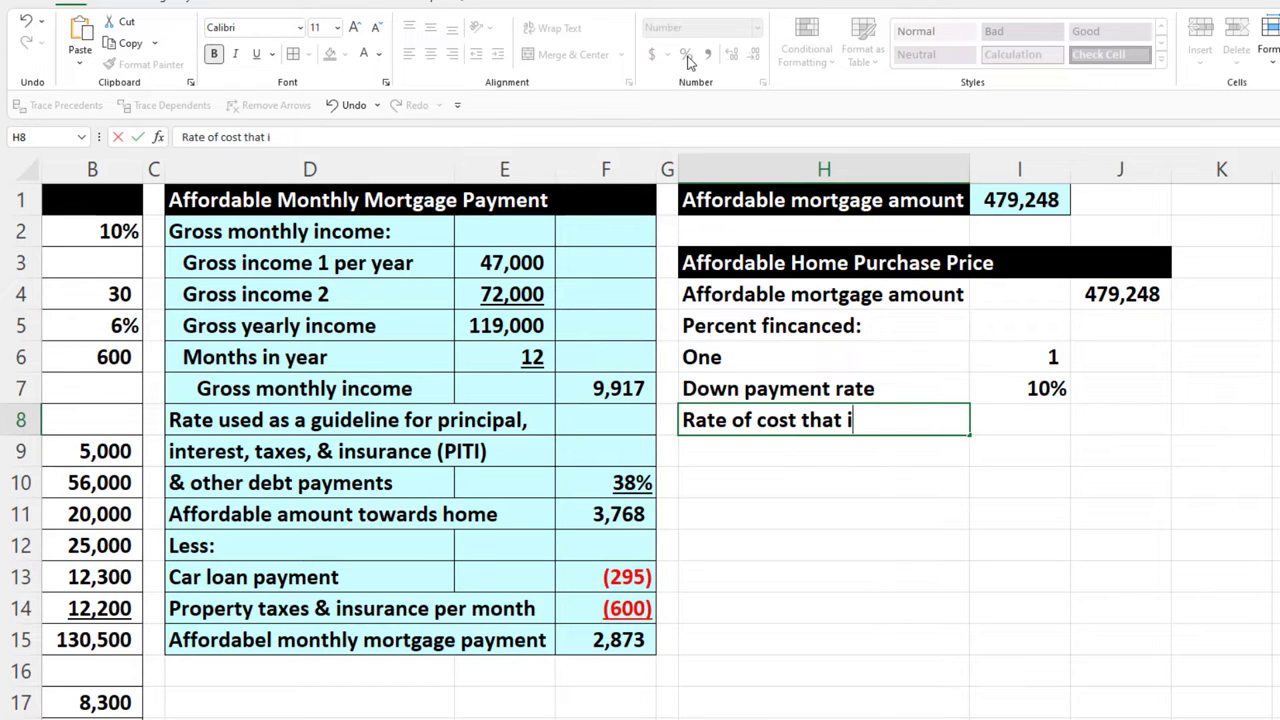
pyautogui.press('BackSpace')
pyautogui.press('BackSpace')
pyautogui.press('BackSpace')
pyautogui.press('BackSpace')
pyautogui.press('BackSpace')
pyautogui.press('BackSpace')
pyautogui.press('BackSpace')
pyautogui.press('BackSpace')
pyautogui.press('BackSpace')
pyautogui.press('BackSpace')
pyautogui.press('BackSpace')
pyautogui.press('BackSpace')
pyautogui.press('BackSpace')
pyautogui.press('BackSpace')
pyautogui.press('BackSpace')
pyautogui.press('BackSpace')
pyautogui.press('BackSpace')
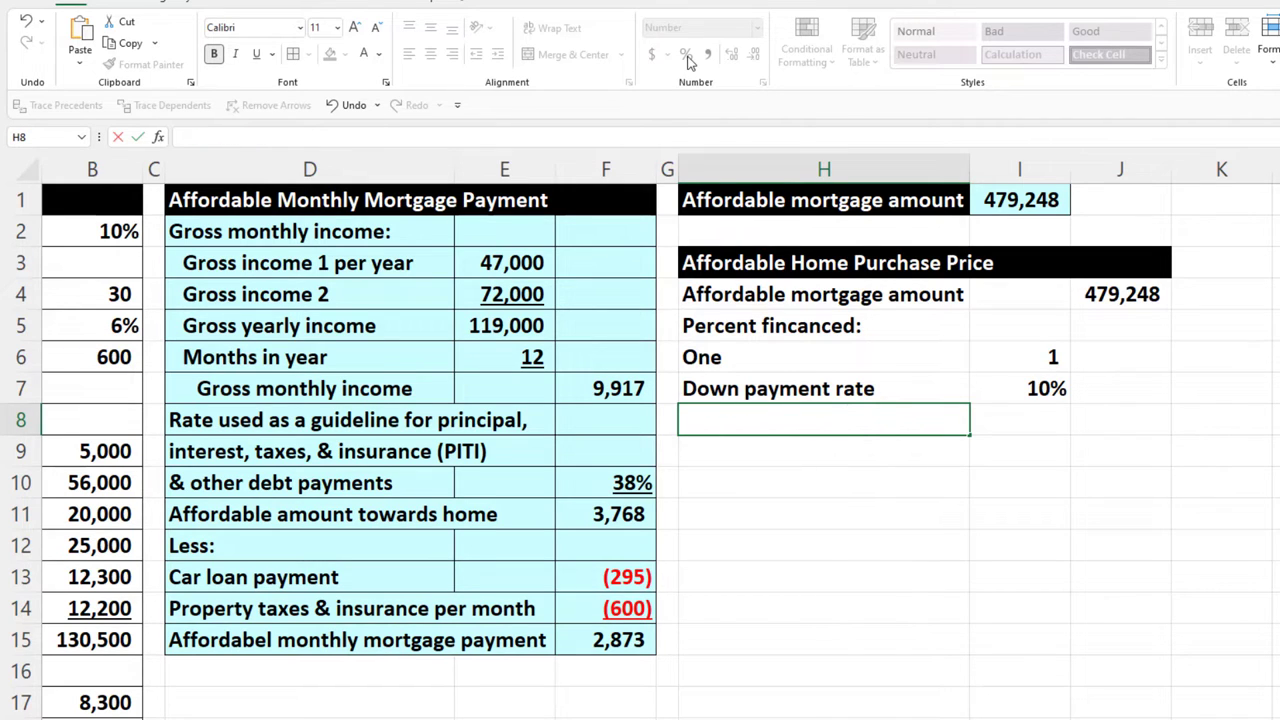
# Step: Enter the label "Percent financed" in H8 below the down payment rate
pyautogui.write('Per')
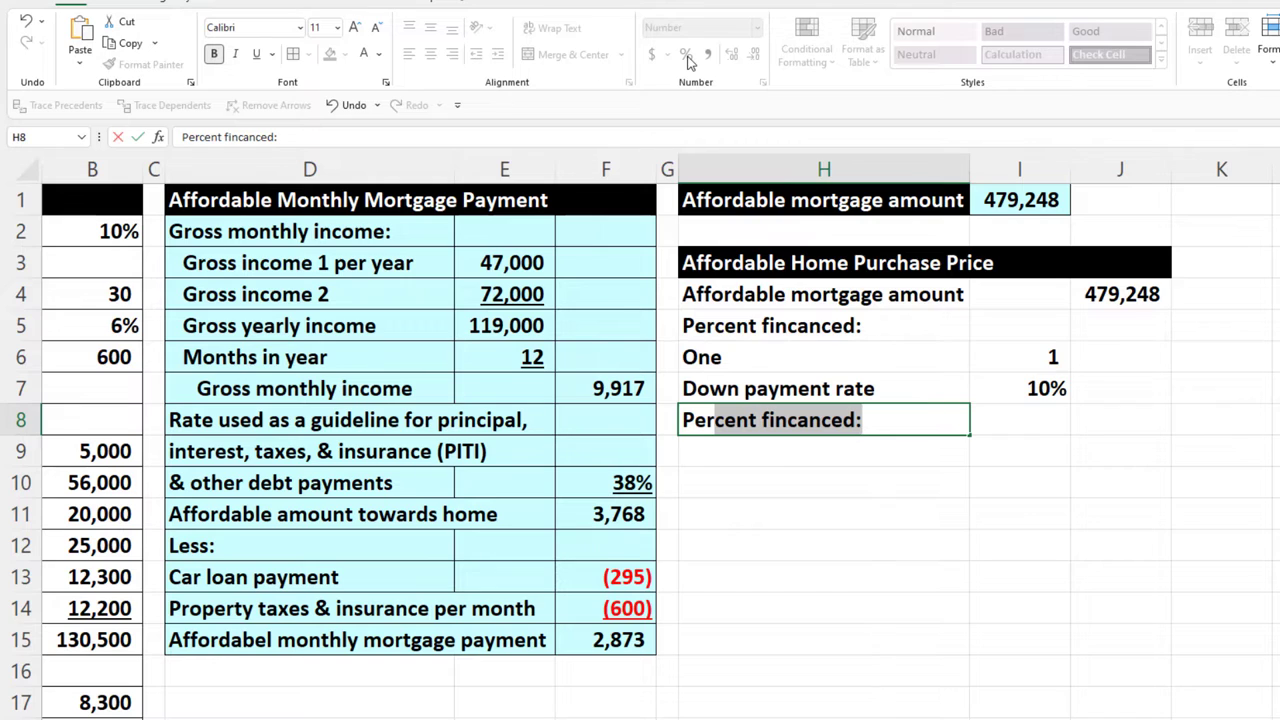
pyautogui.write('cent fin')
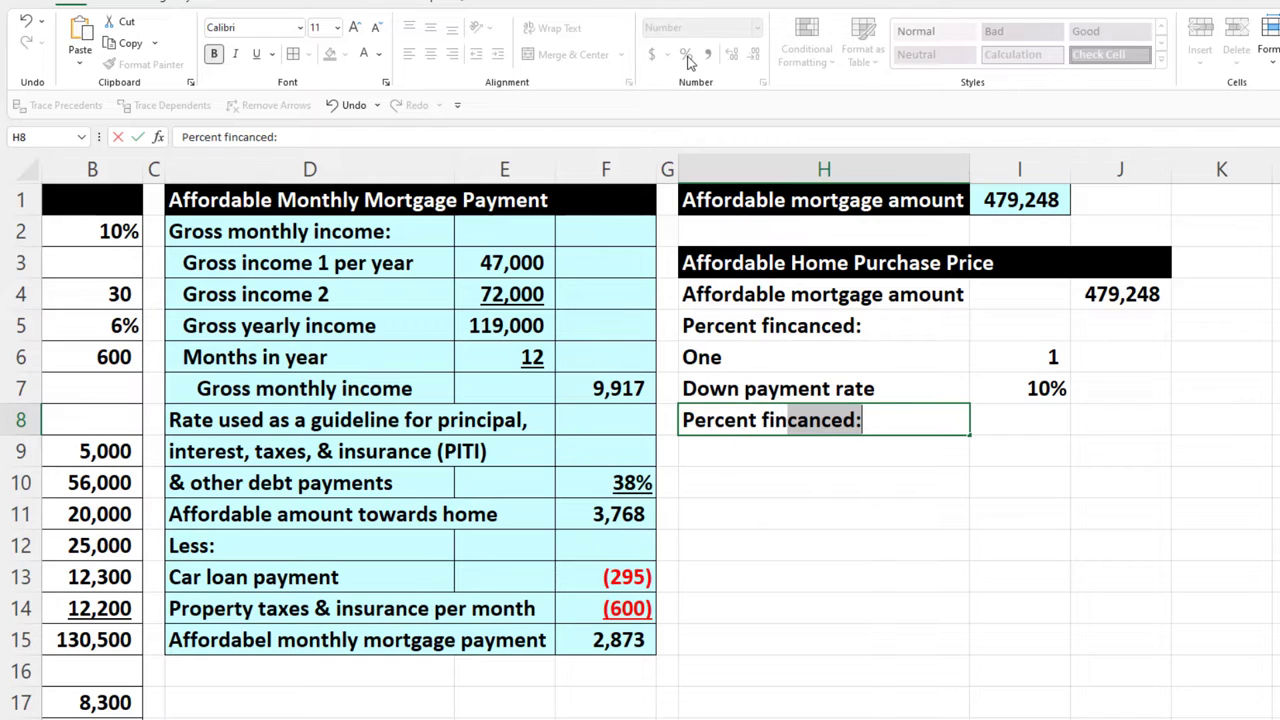
pyautogui.write('anced')
pyautogui.press('Tab')
pyautogui.press('Tab')
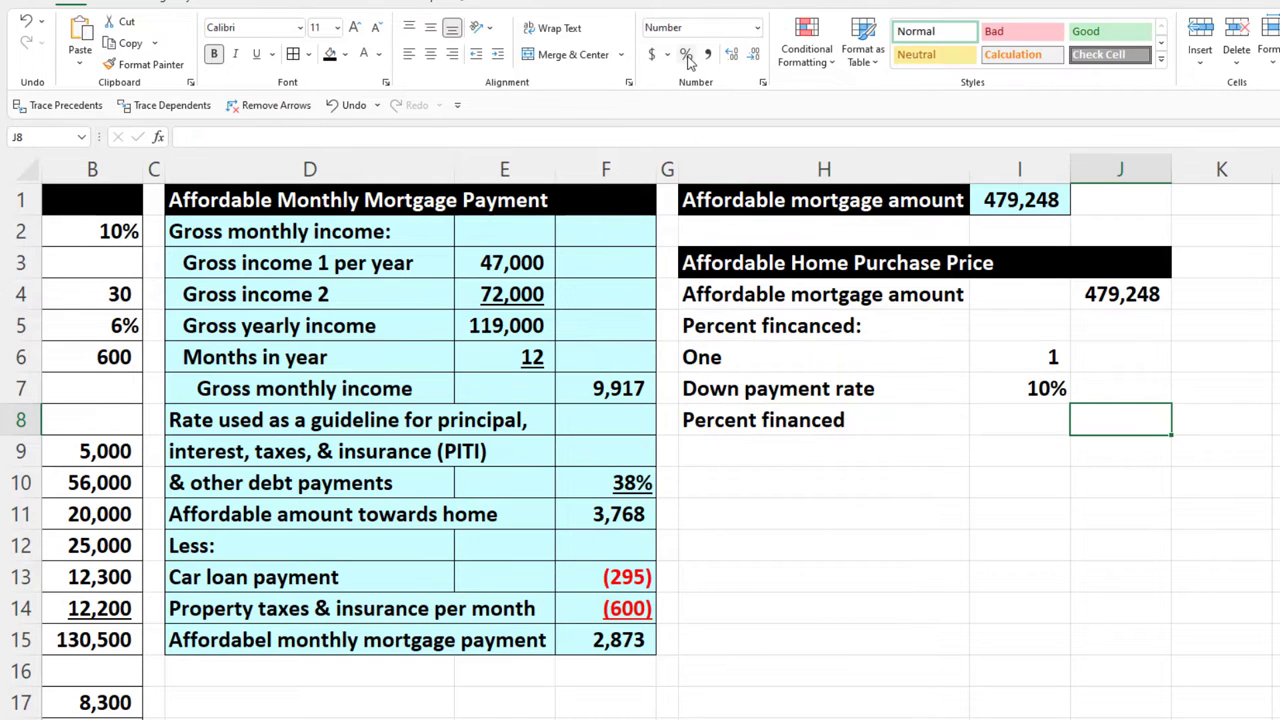
# Step: Calculate the percent financed in J8 with the formula =I6-I7
pyautogui.write('=')
pyautogui.press('Left')
pyautogui.press('Up')
pyautogui.press('Up')
pyautogui.write('-')
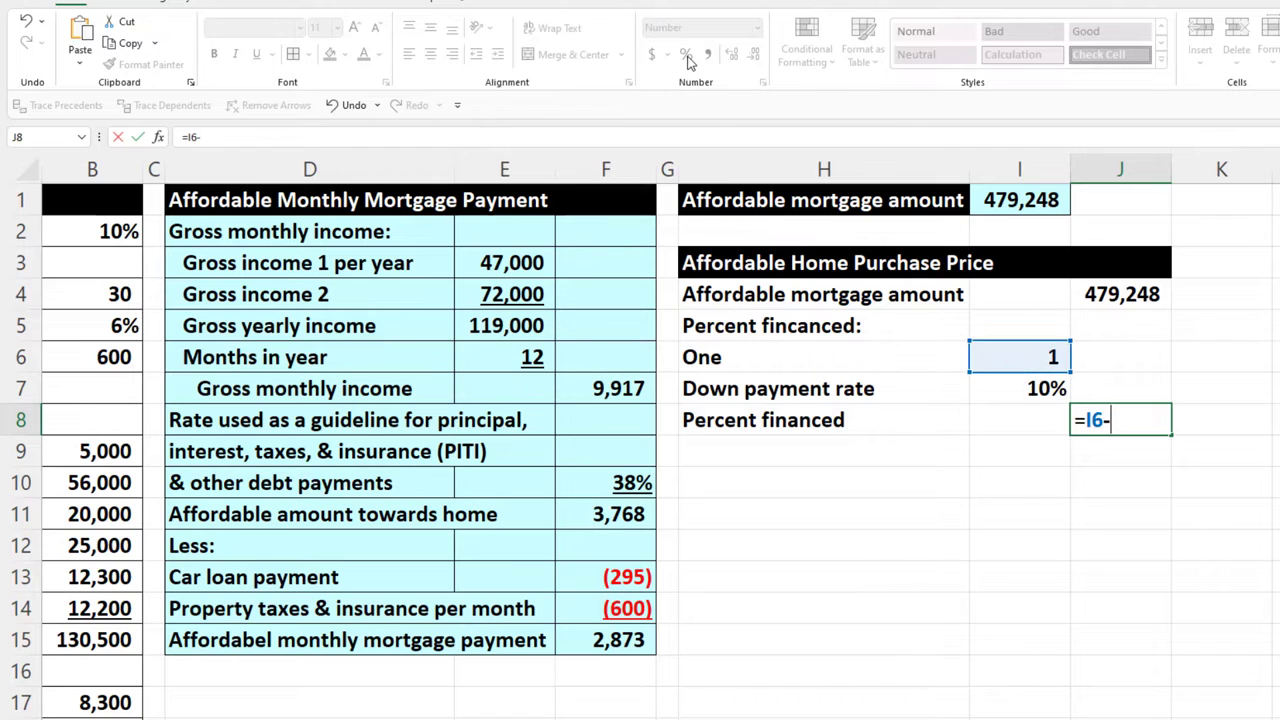
pyautogui.press('Left')
pyautogui.press('Up')
pyautogui.press('Return')
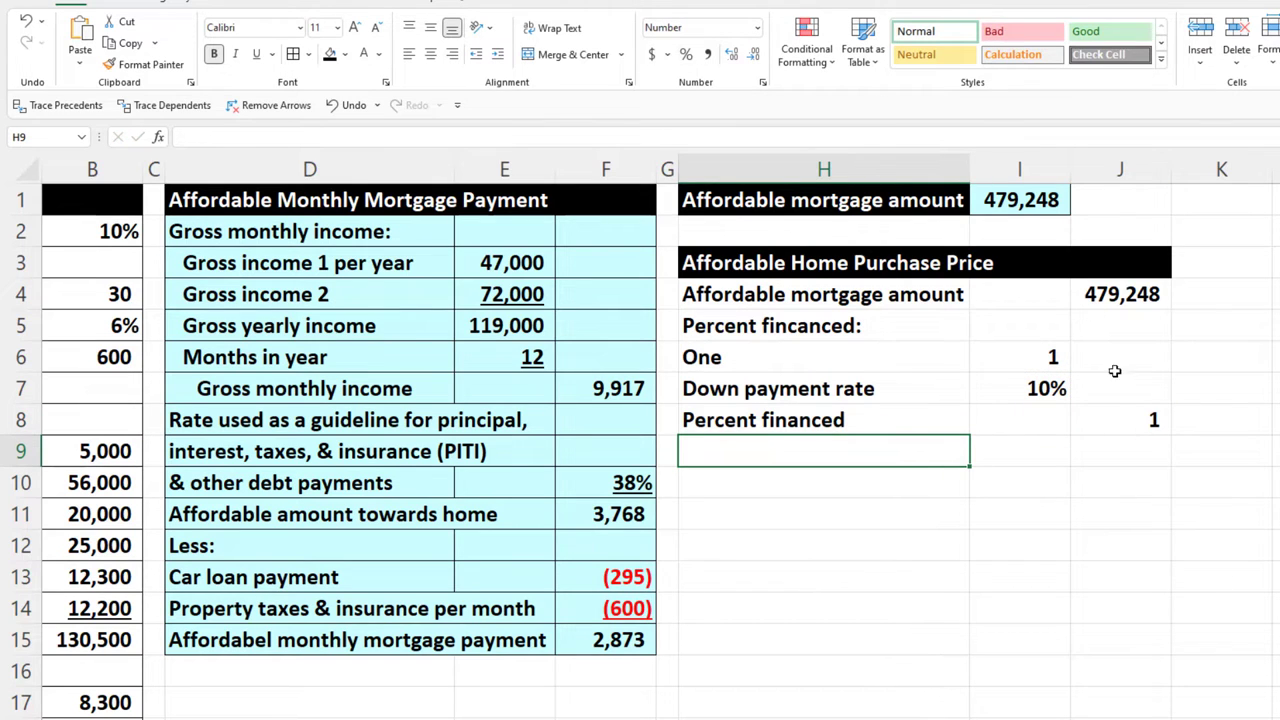
# Step: Format the percent financed in J8 as a percentage and underline the down payment rate in I7
pyautogui.click(1118, 415)
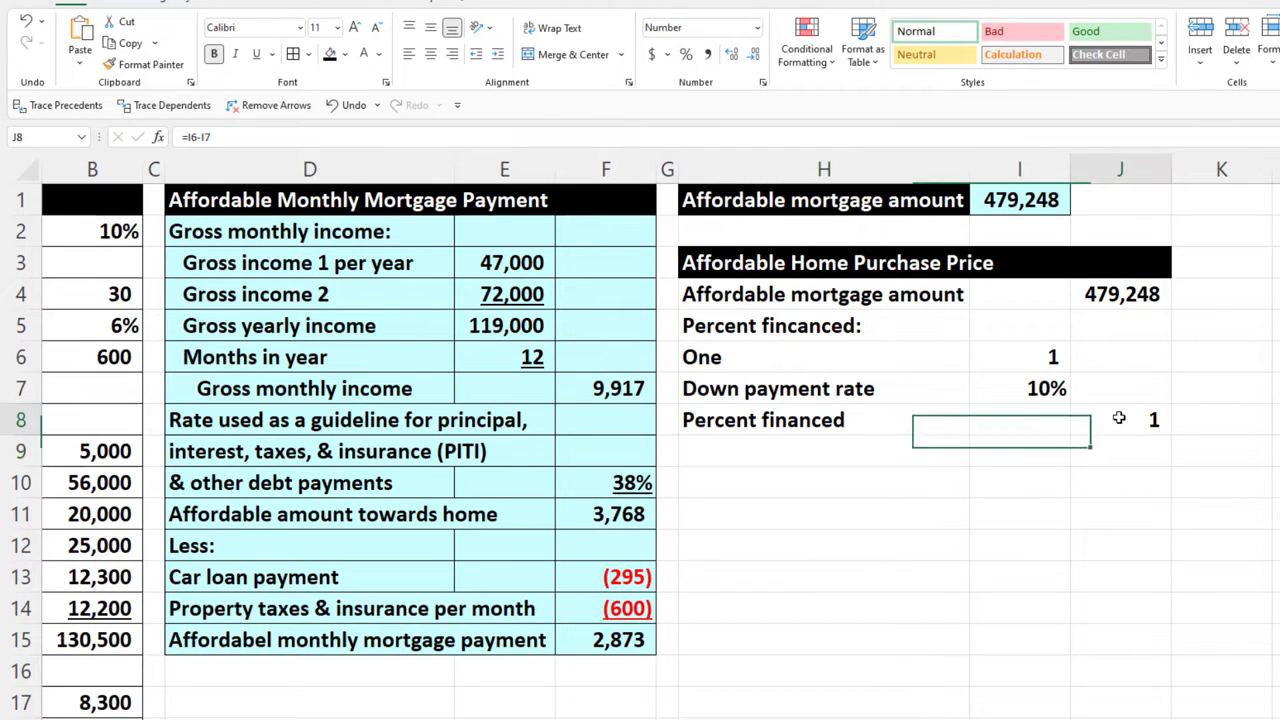
pyautogui.click(689, 56)
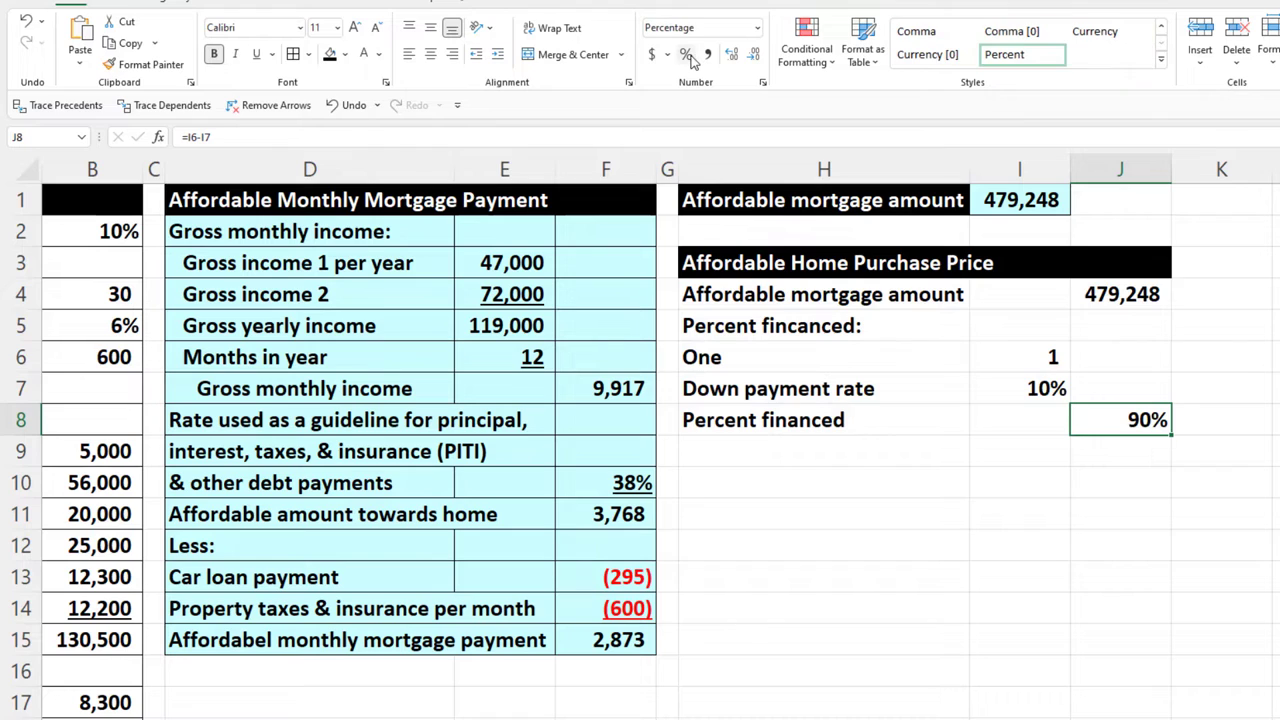
pyautogui.click(971, 381)
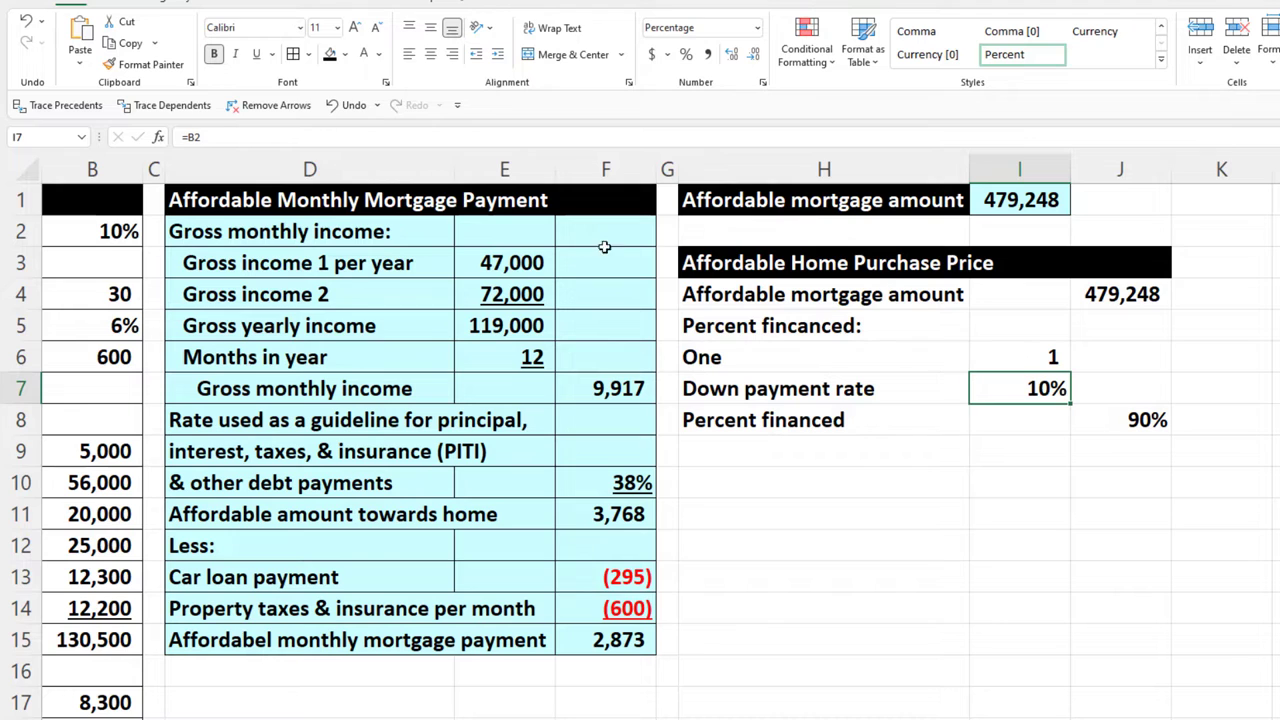
pyautogui.click(256, 53)
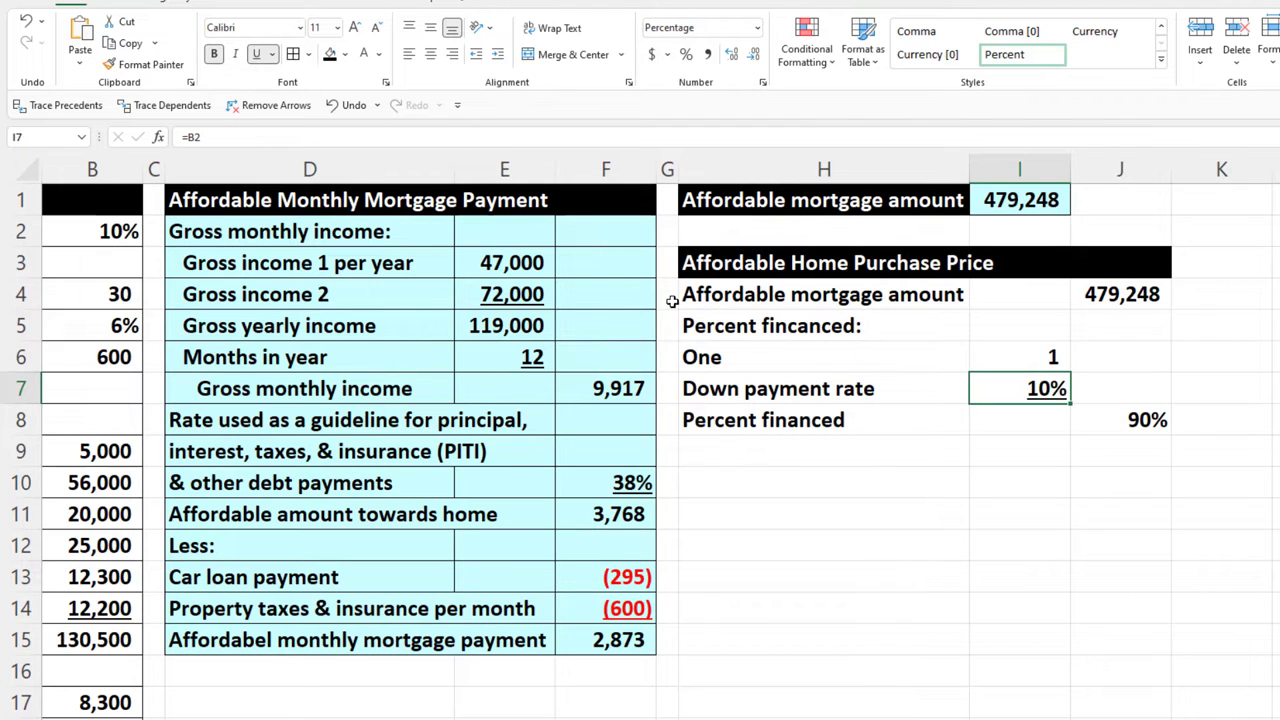
# Step: Spell-check the whole sheet, correcting the misspelled words to "Affordable" in D15 and "financed" in H5
pyautogui.click(333, 9)
pyautogui.click(35, 40)
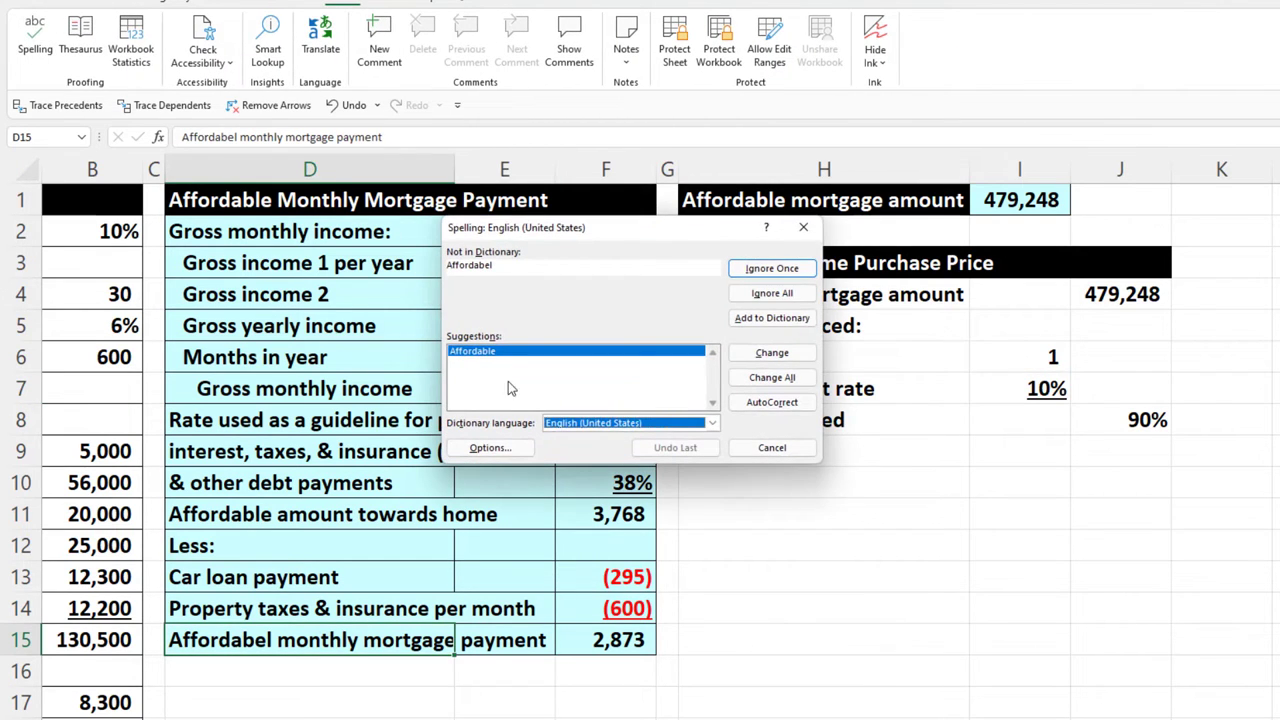
pyautogui.click(772, 352)
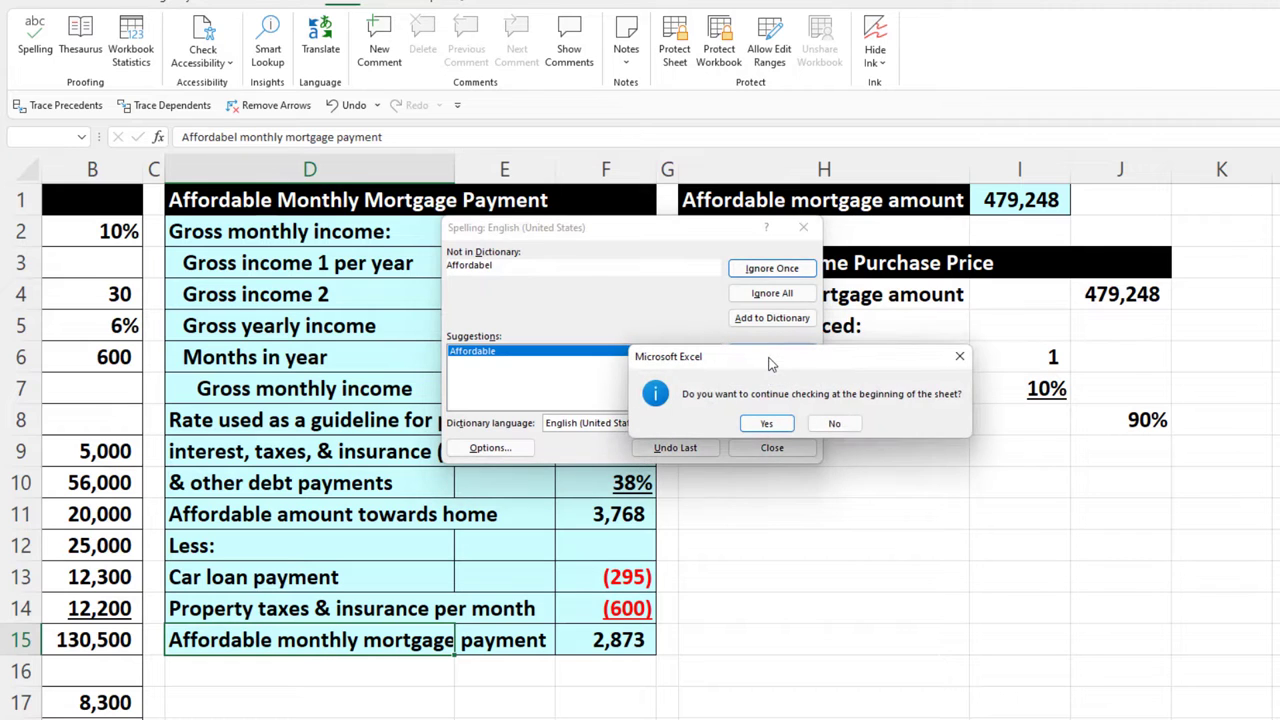
pyautogui.click(762, 425)
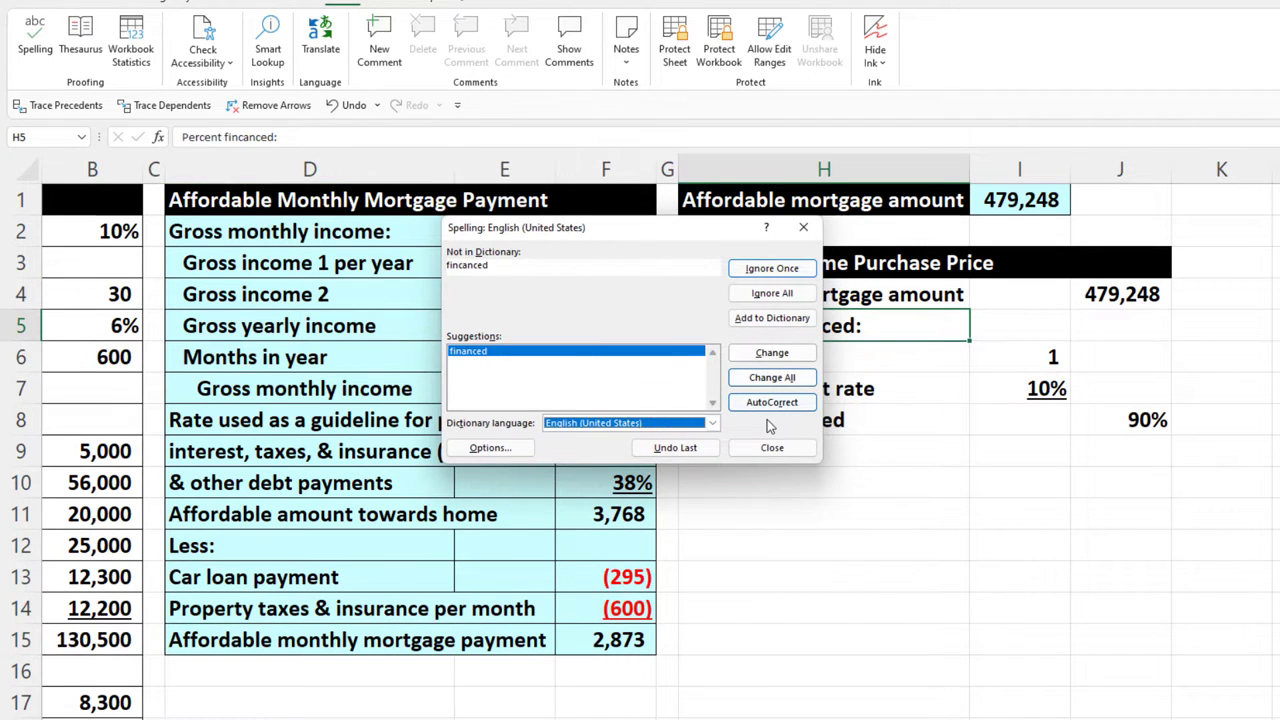
pyautogui.click(772, 355)
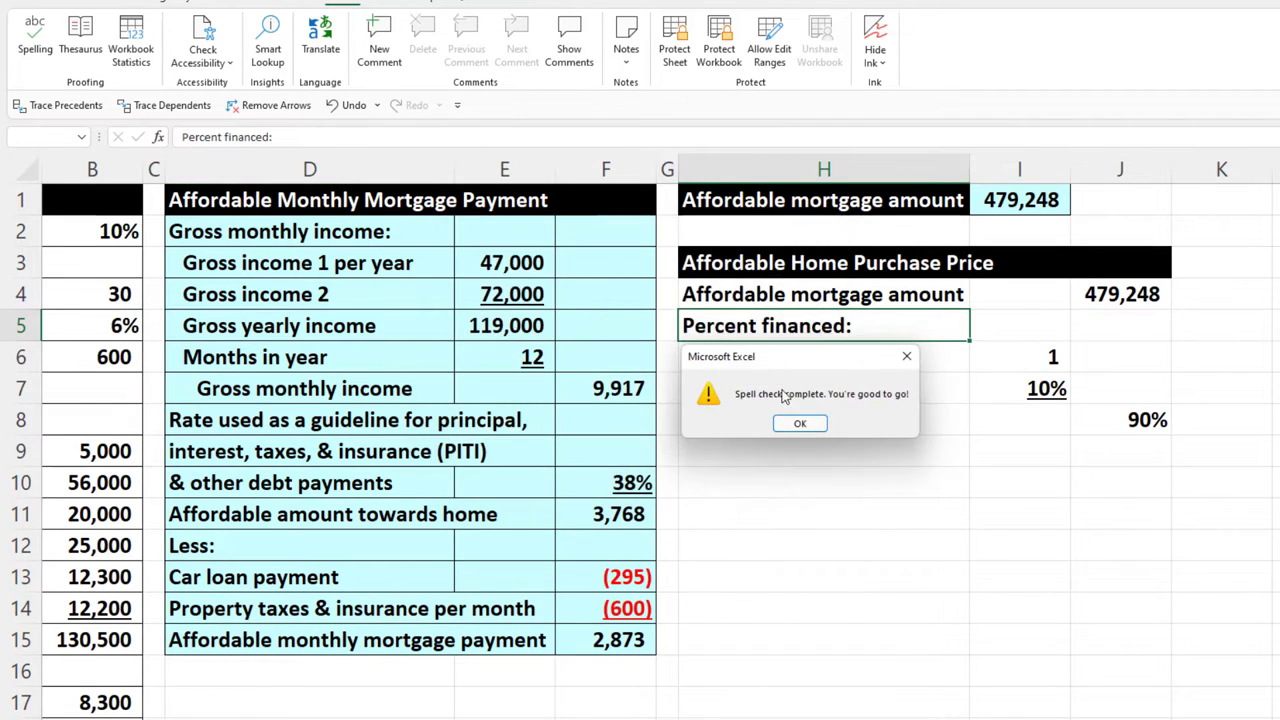
pyautogui.click(800, 421)
# Step: Indent the labels in H6:H8 one level and the "Percent financed" label in H8 one level more
pyautogui.moveTo(790, 365); pyautogui.dragTo(789, 410)
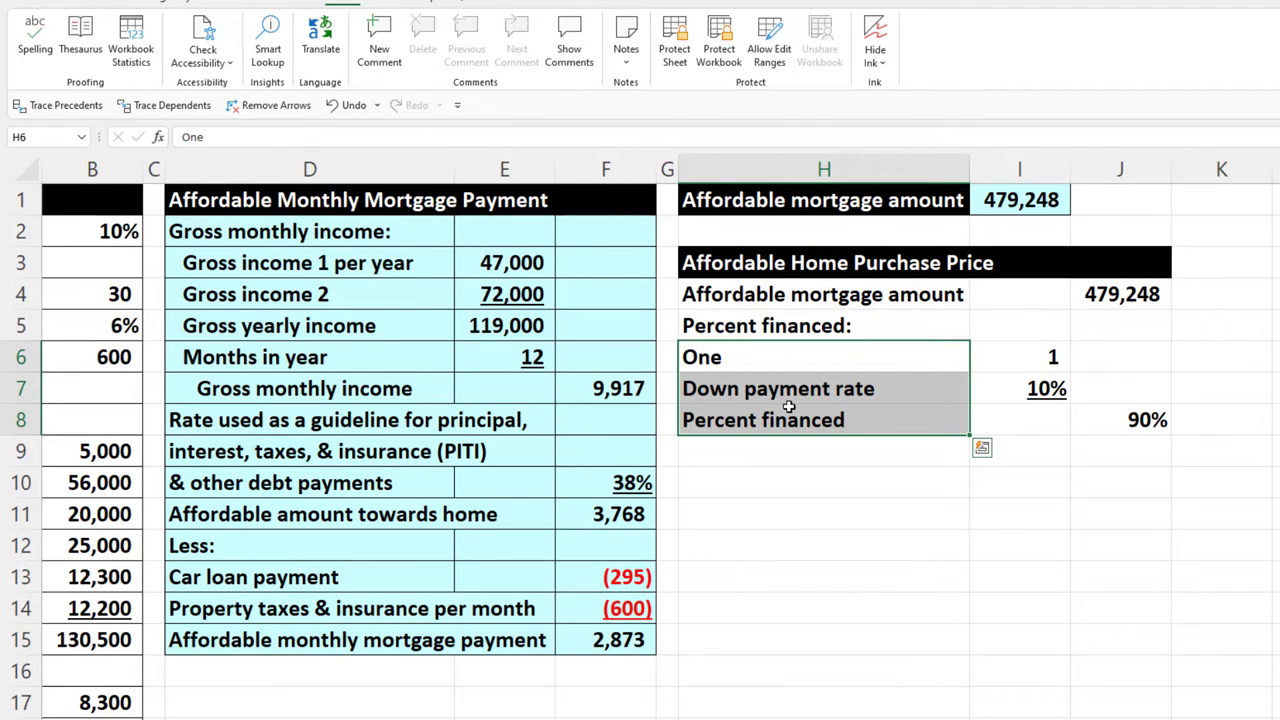
pyautogui.click(70, 3)
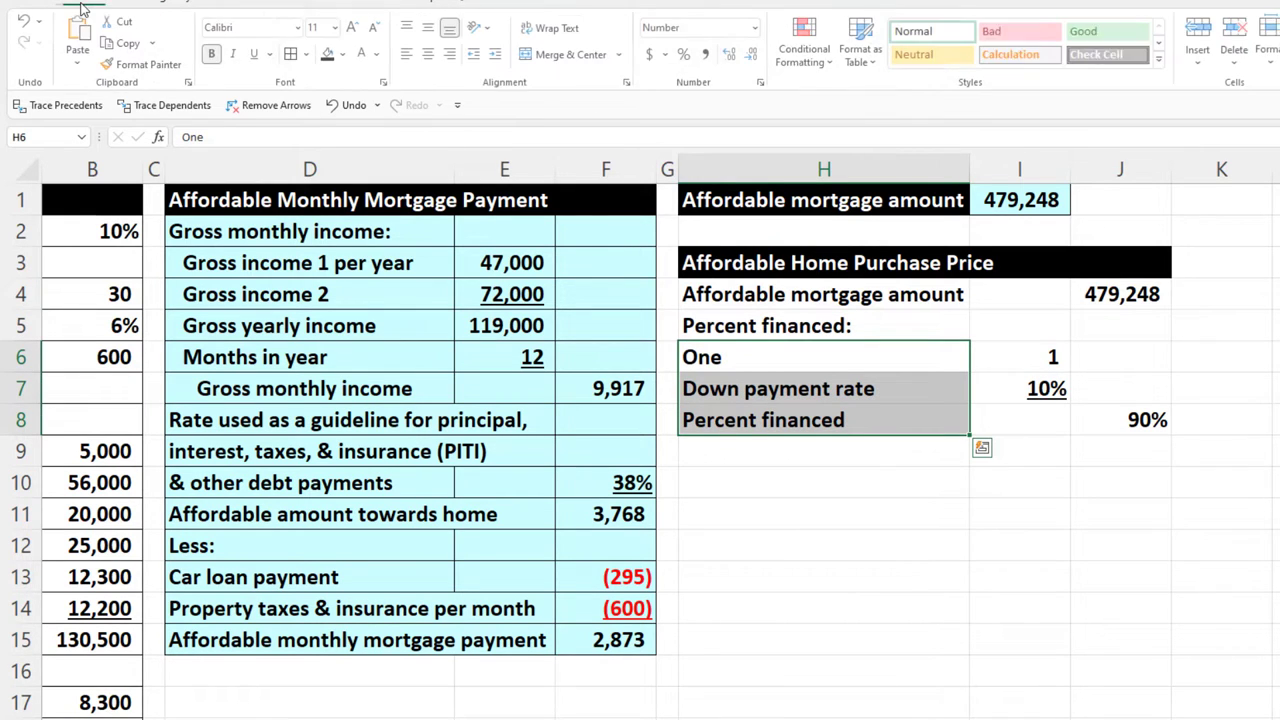
pyautogui.click(497, 54)
pyautogui.click(755, 428)
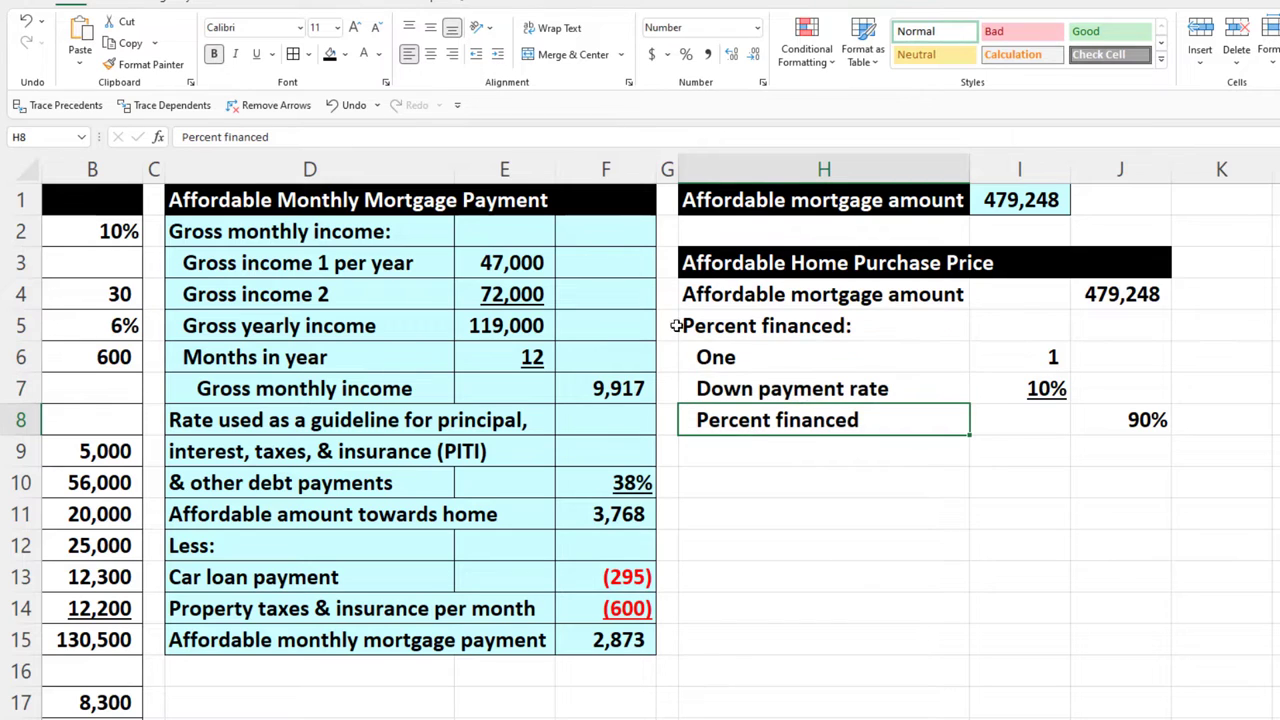
pyautogui.click(497, 54)
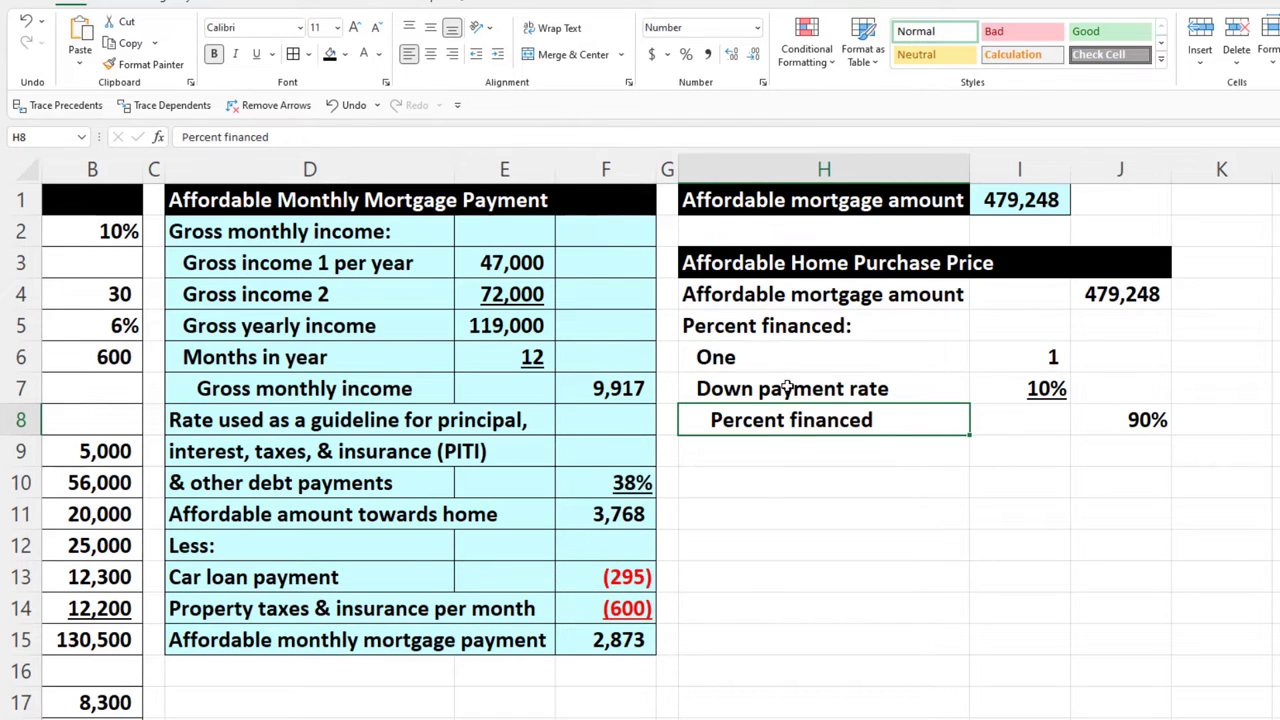
# Step: Enter the label "Affordable home purchase price" in H9
pyautogui.click(796, 455)
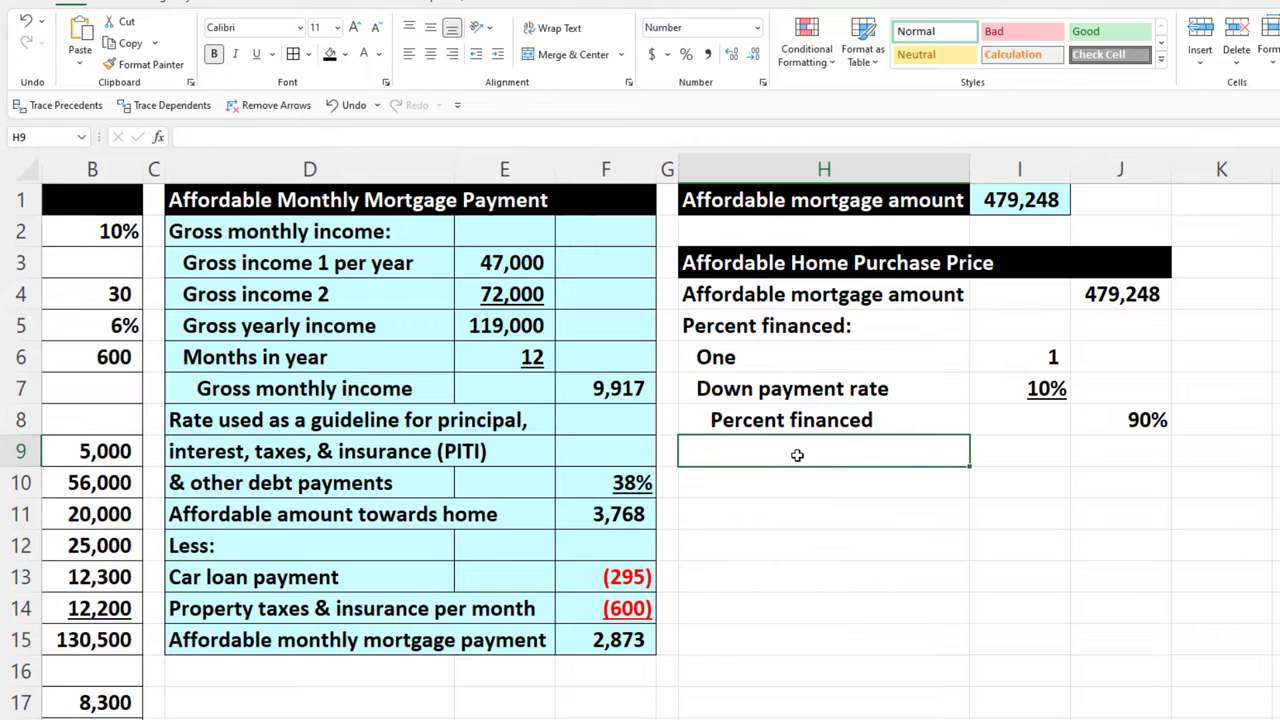
pyautogui.write('A')
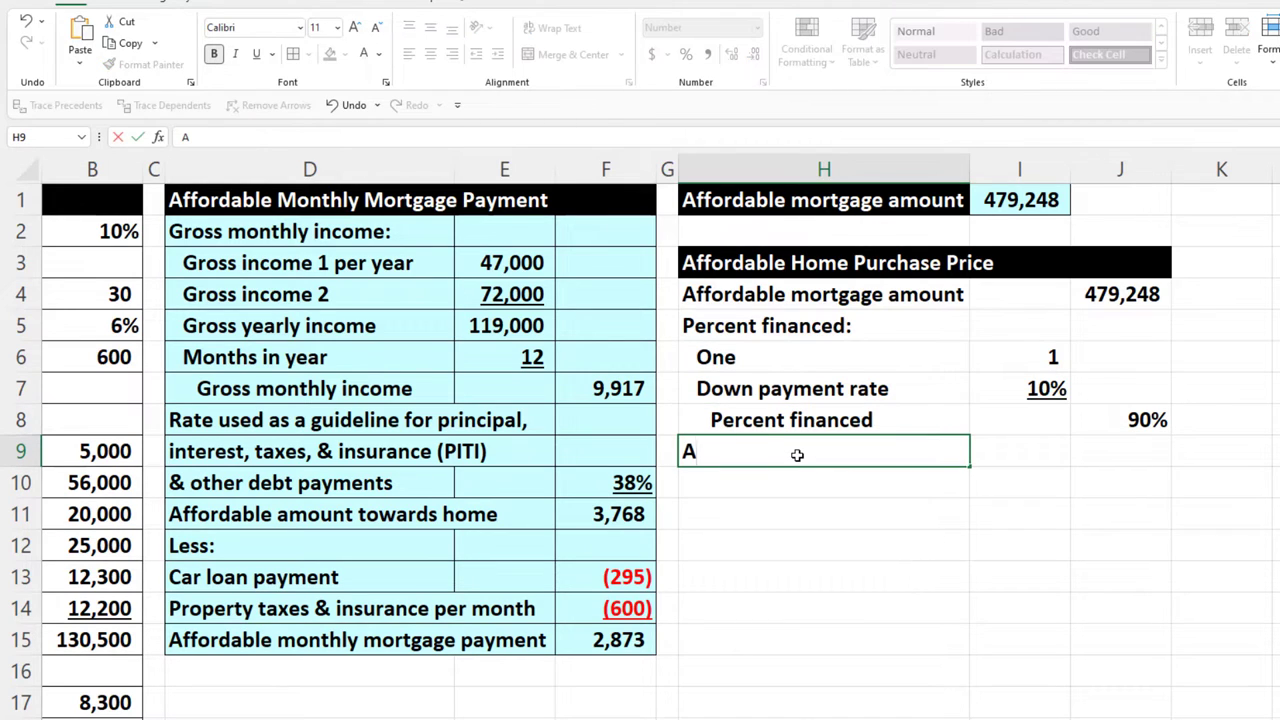
pyautogui.write('ffordable')
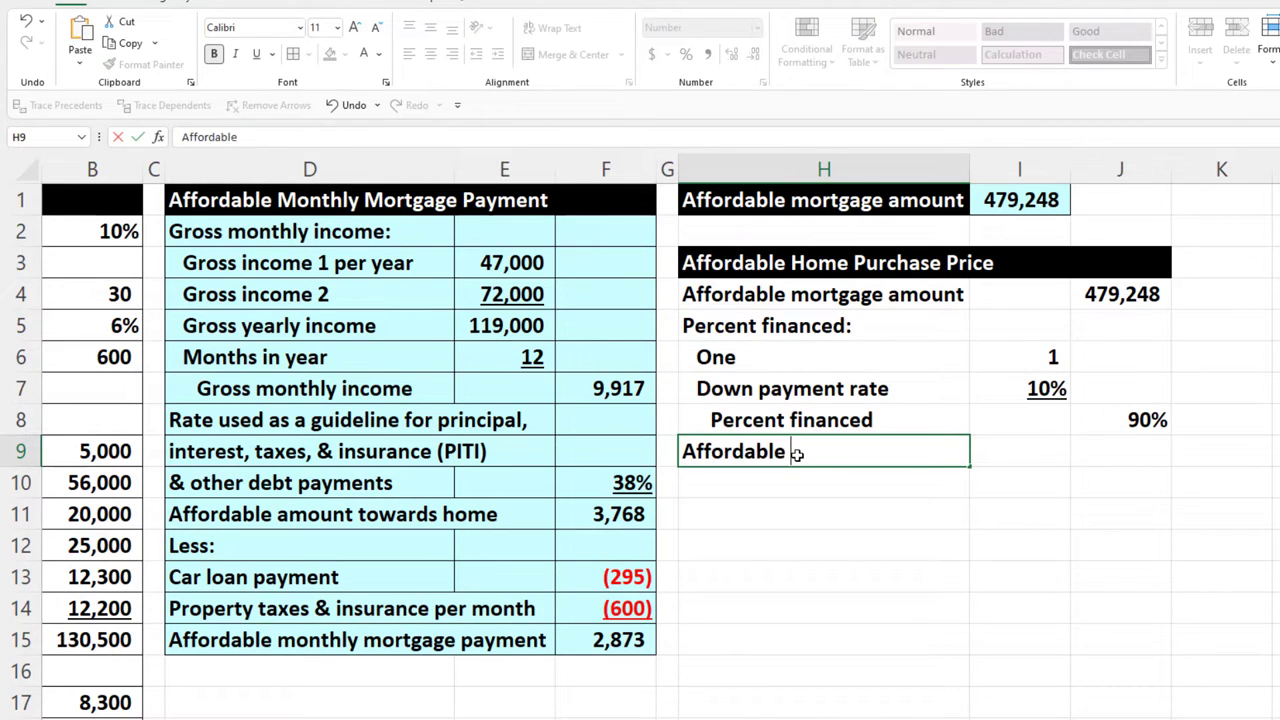
pyautogui.write(' home purchase price')
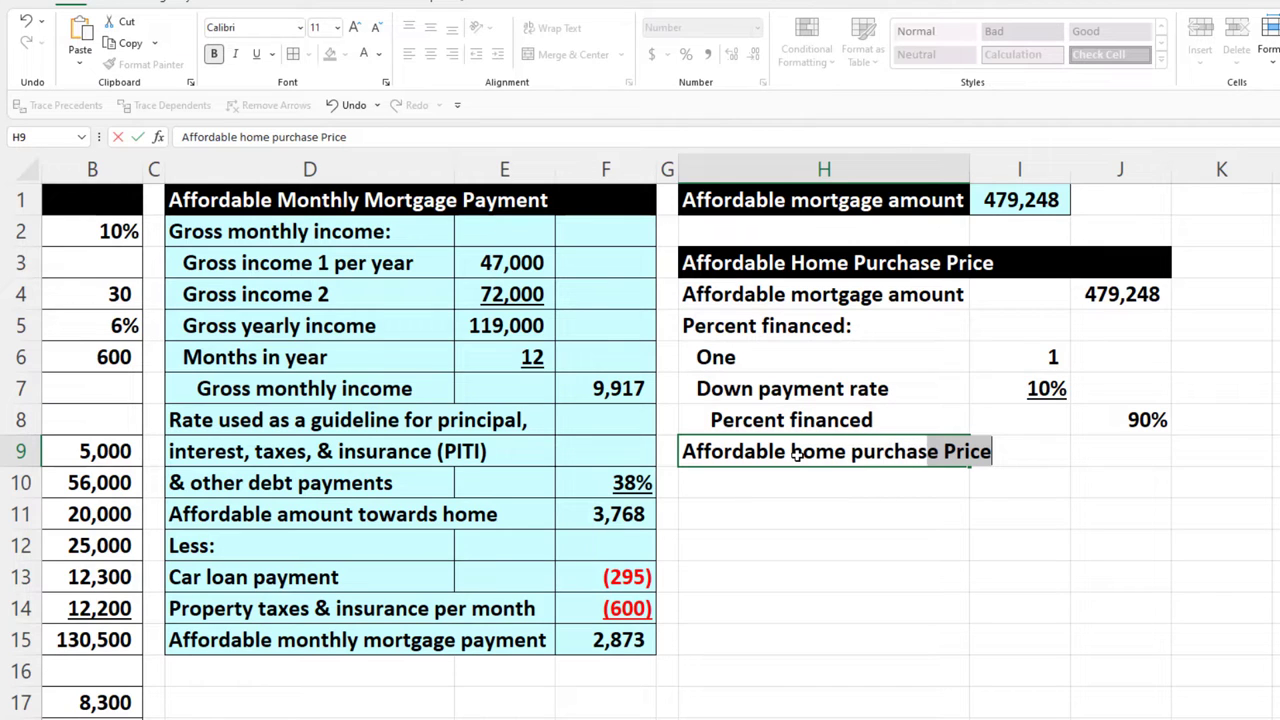
pyautogui.press('Tab')
pyautogui.press('Tab')
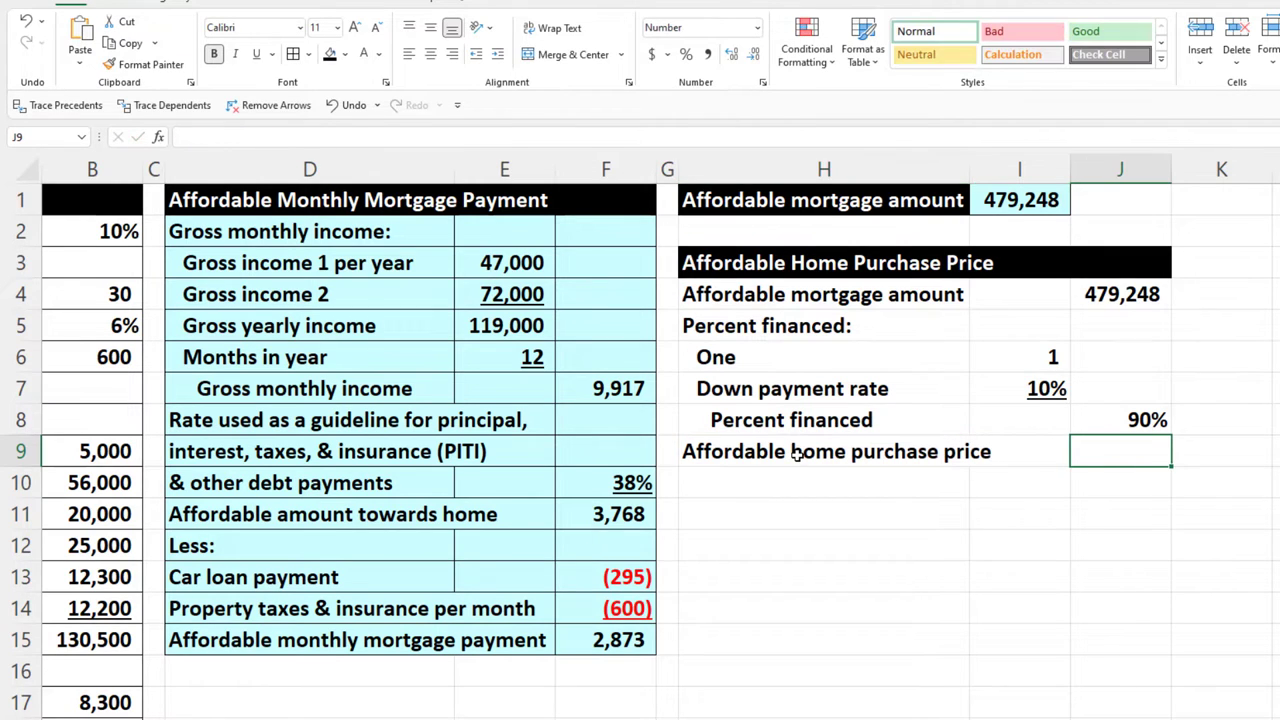
# Step: Calculate the affordable home purchase price in J9 by dividing the mortgage amount by the percent financed, =J4/J8
pyautogui.write('=')
pyautogui.press('Up')
pyautogui.press('Up')
pyautogui.press('Up')
pyautogui.press('Up')
pyautogui.press('Up')
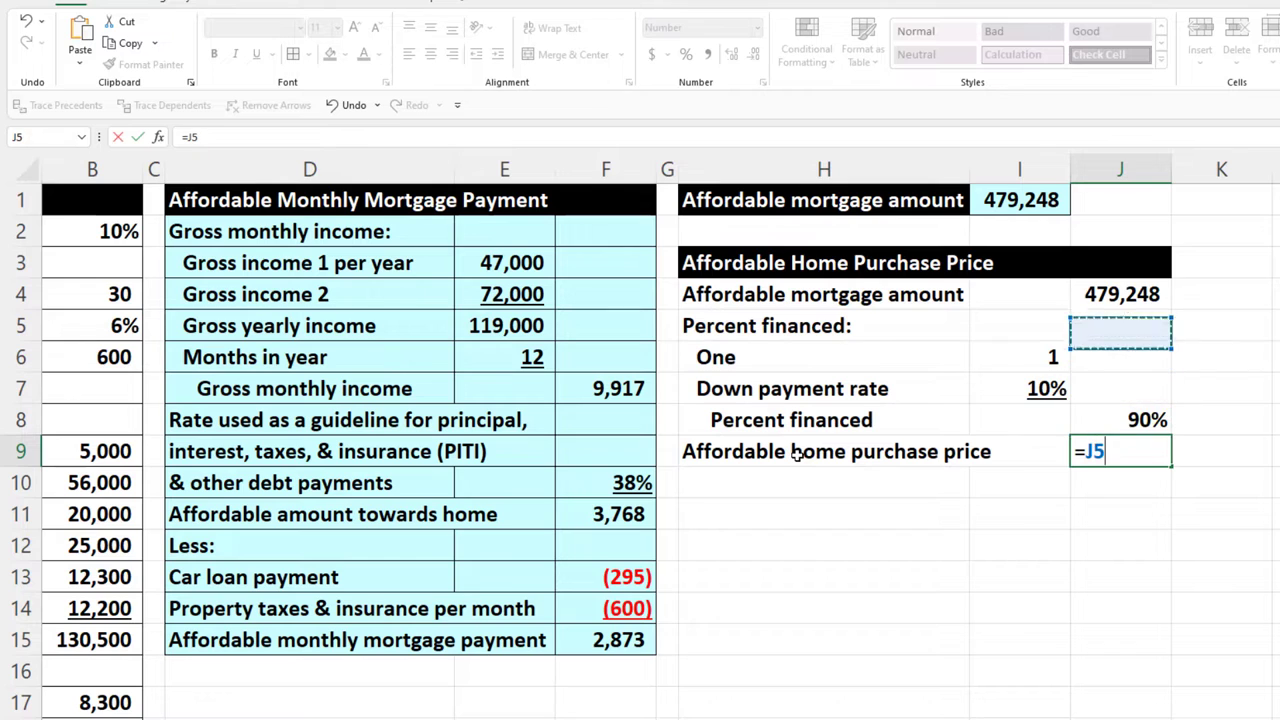
pyautogui.write('/')
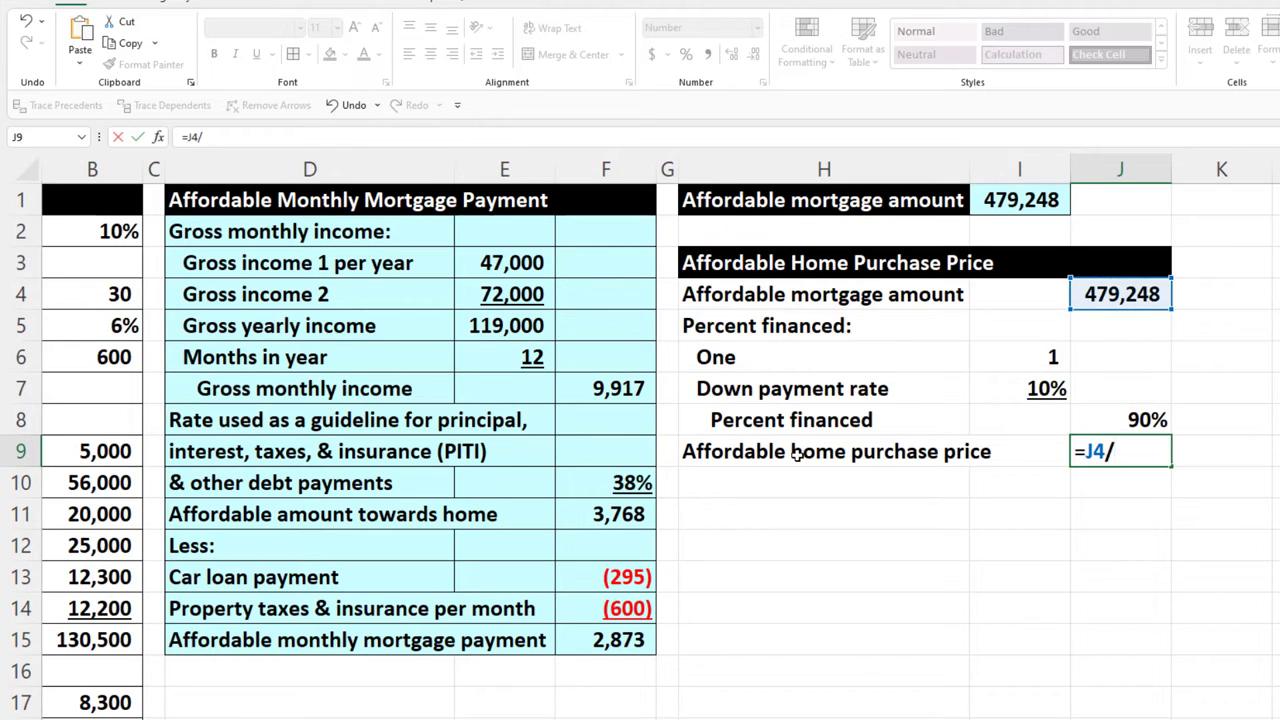
pyautogui.press('Up')
pyautogui.press('Return')
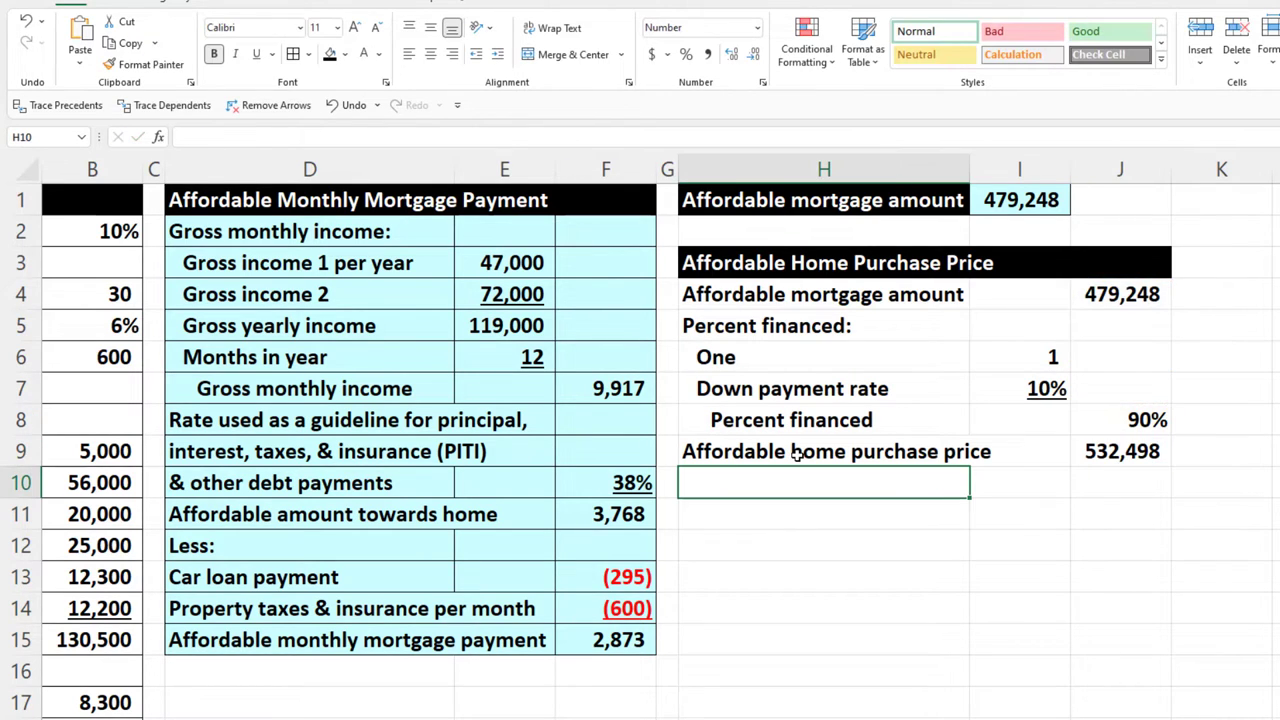
# Step: Underline the percent financed value in J8
pyautogui.press('Right')
pyautogui.press('Up')
pyautogui.press('Up')
pyautogui.press('Right')
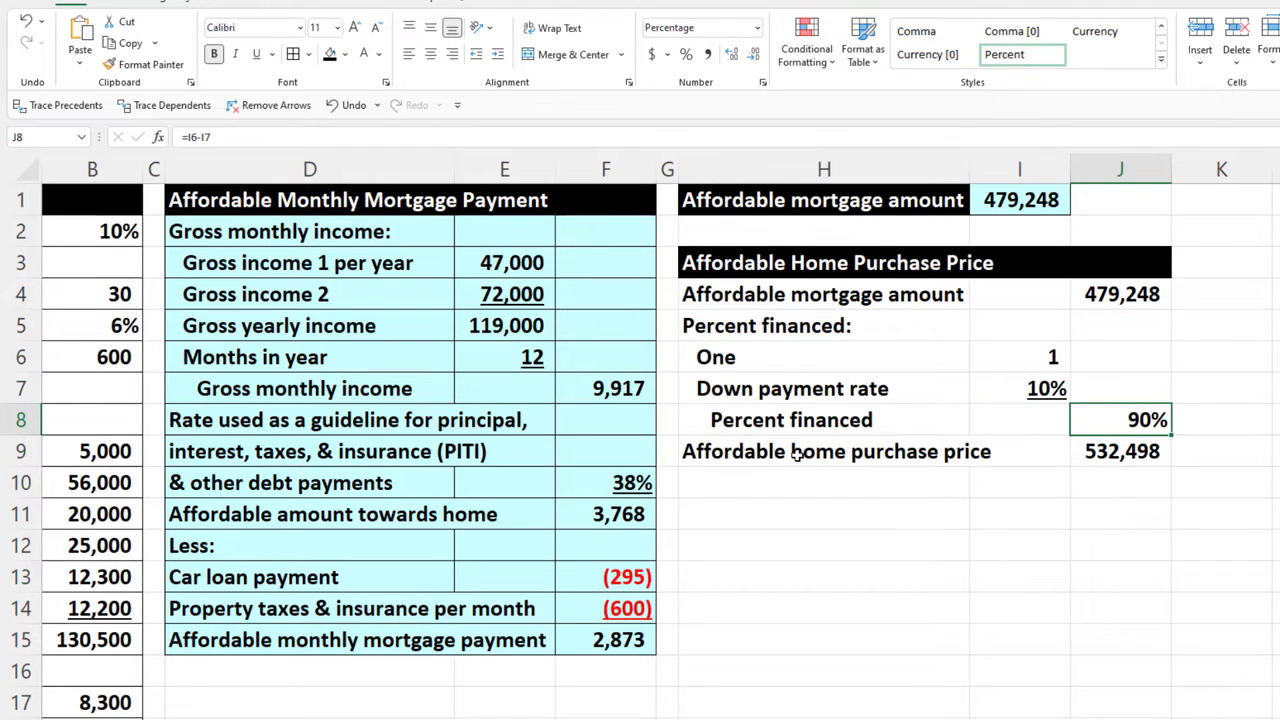
pyautogui.click(256, 54)
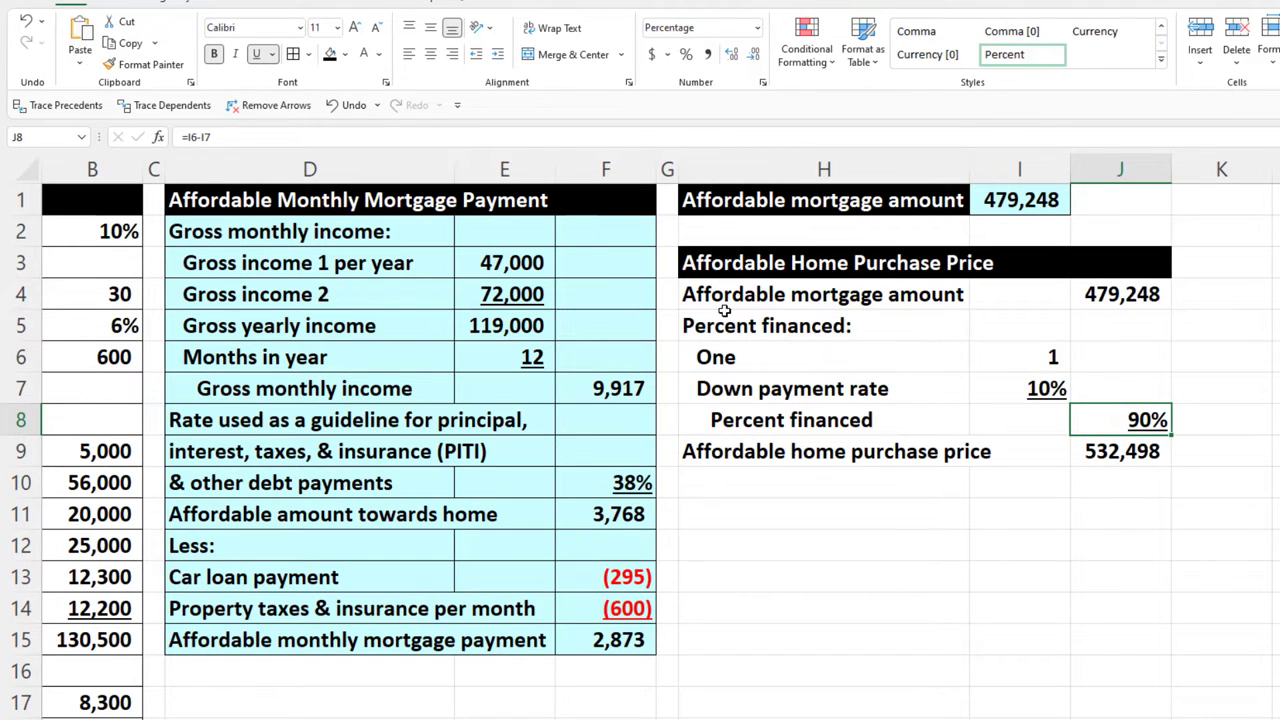
# Step: Fill the purchase price table body H4:J9 with the recently used light blue and add borders to its cells
pyautogui.moveTo(786, 296)
pyautogui.mouseDown()
pyautogui.moveTo(866, 297)
pyautogui.moveTo(1012, 414)
pyautogui.moveTo(977, 437)
pyautogui.moveTo(1100, 440)
pyautogui.mouseUp()
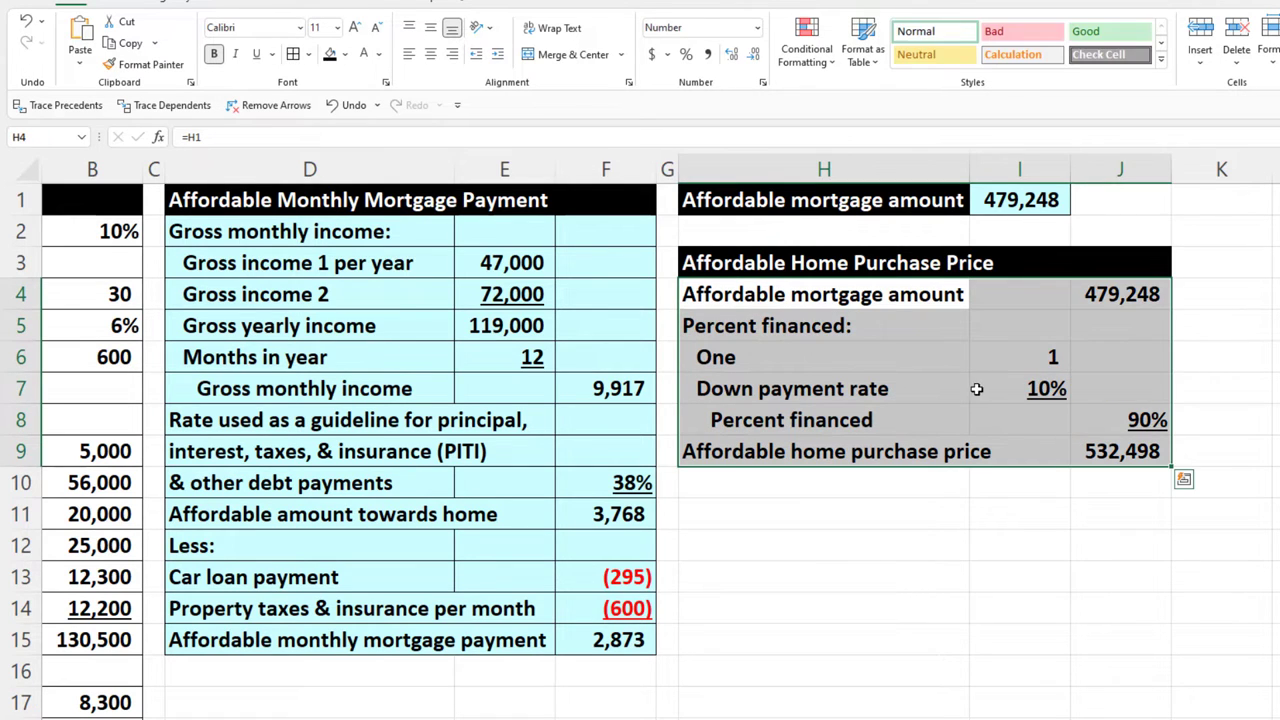
pyautogui.click(343, 54)
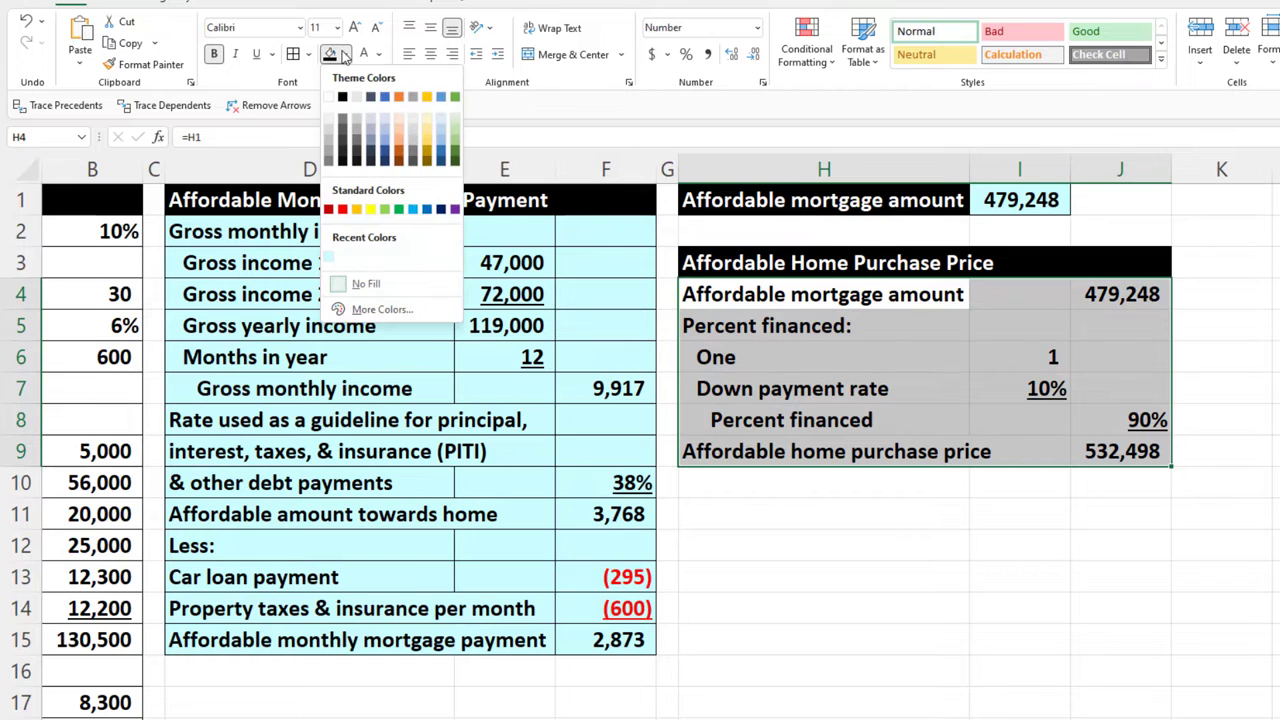
pyautogui.click(328, 257)
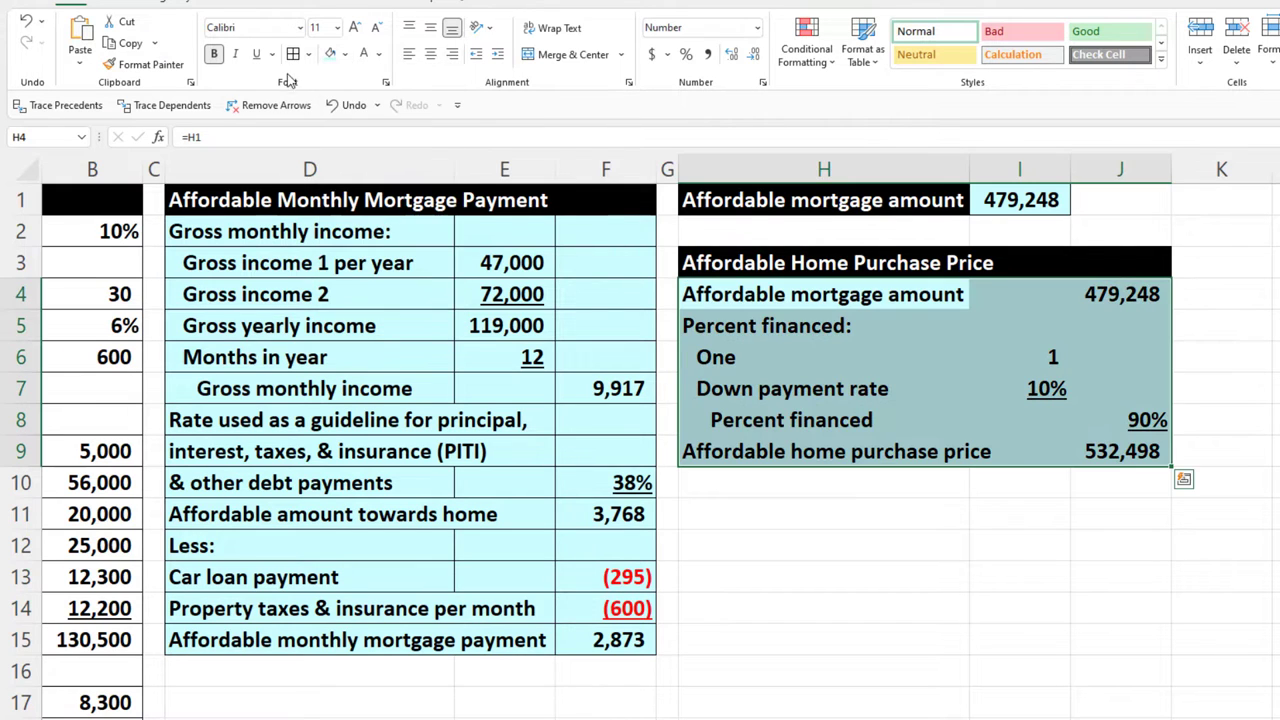
pyautogui.click(292, 54)
# Step: Enter the heading "Check" in H11 below the purchase price table
pyautogui.click(736, 517)
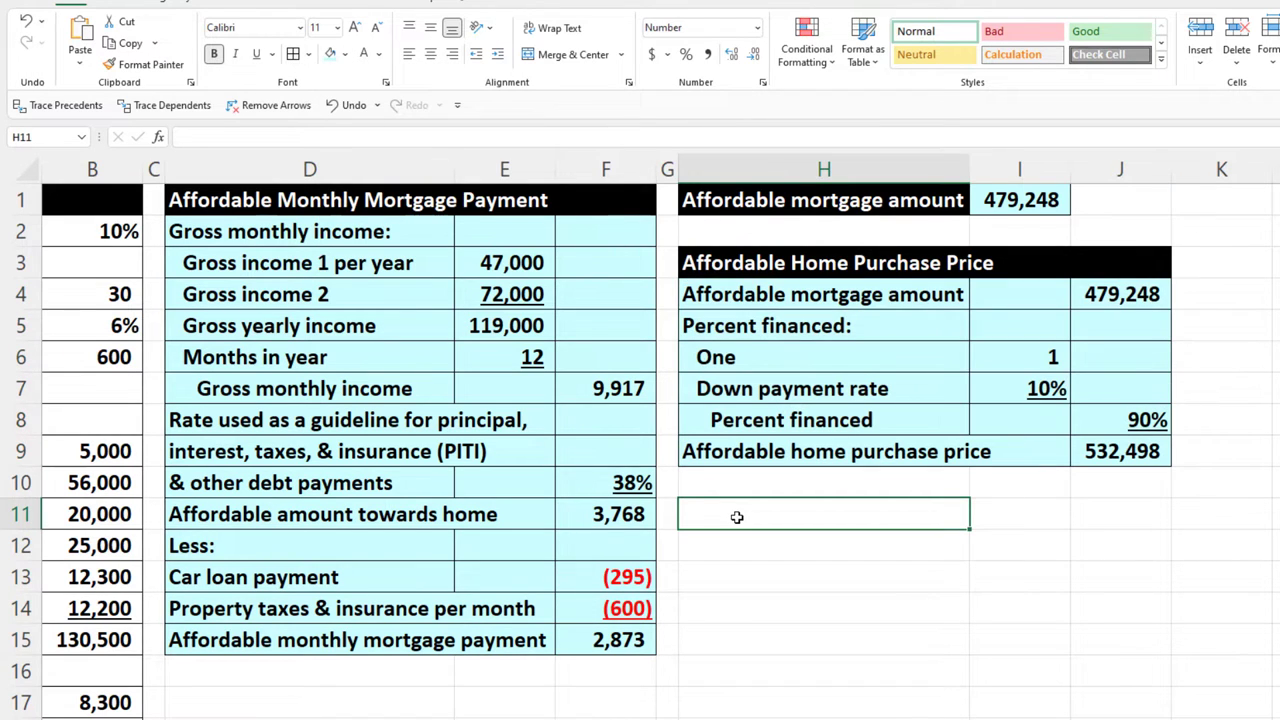
pyautogui.write('Chick')
pyautogui.press('BackSpace')
pyautogui.press('BackSpace')
pyautogui.press('BackSpace')
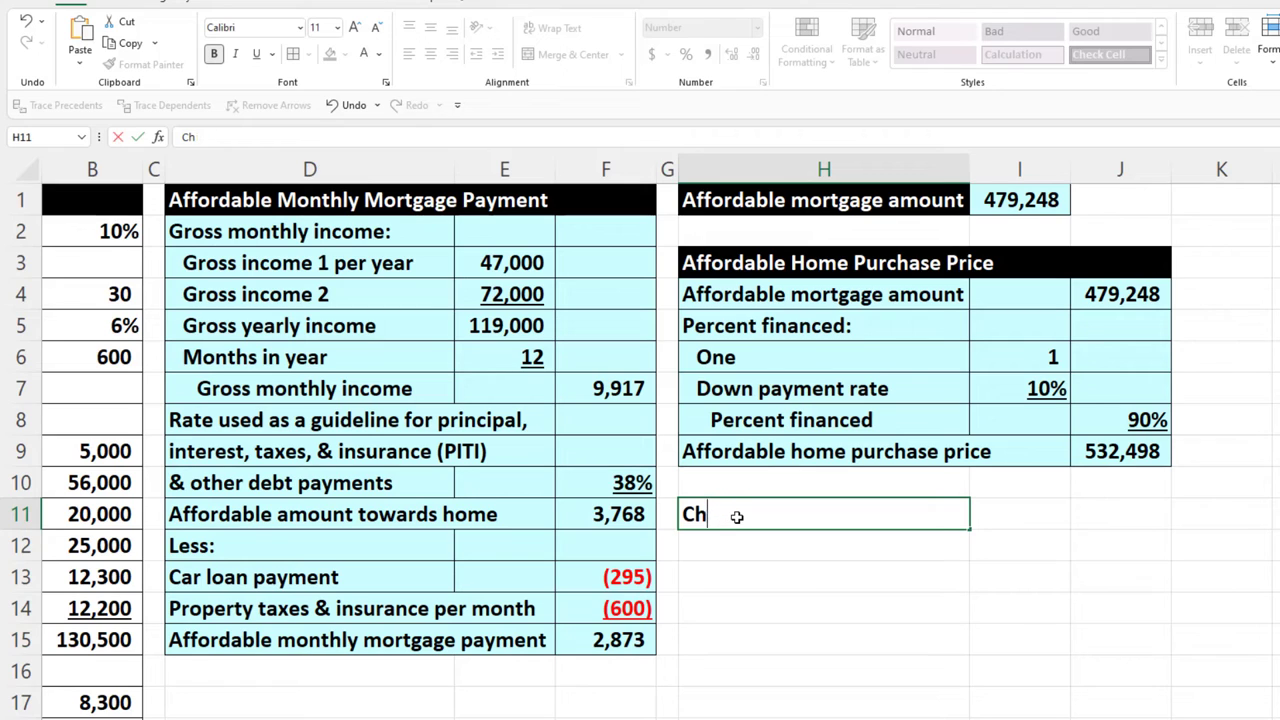
pyautogui.write('eck')
pyautogui.press('Tab')
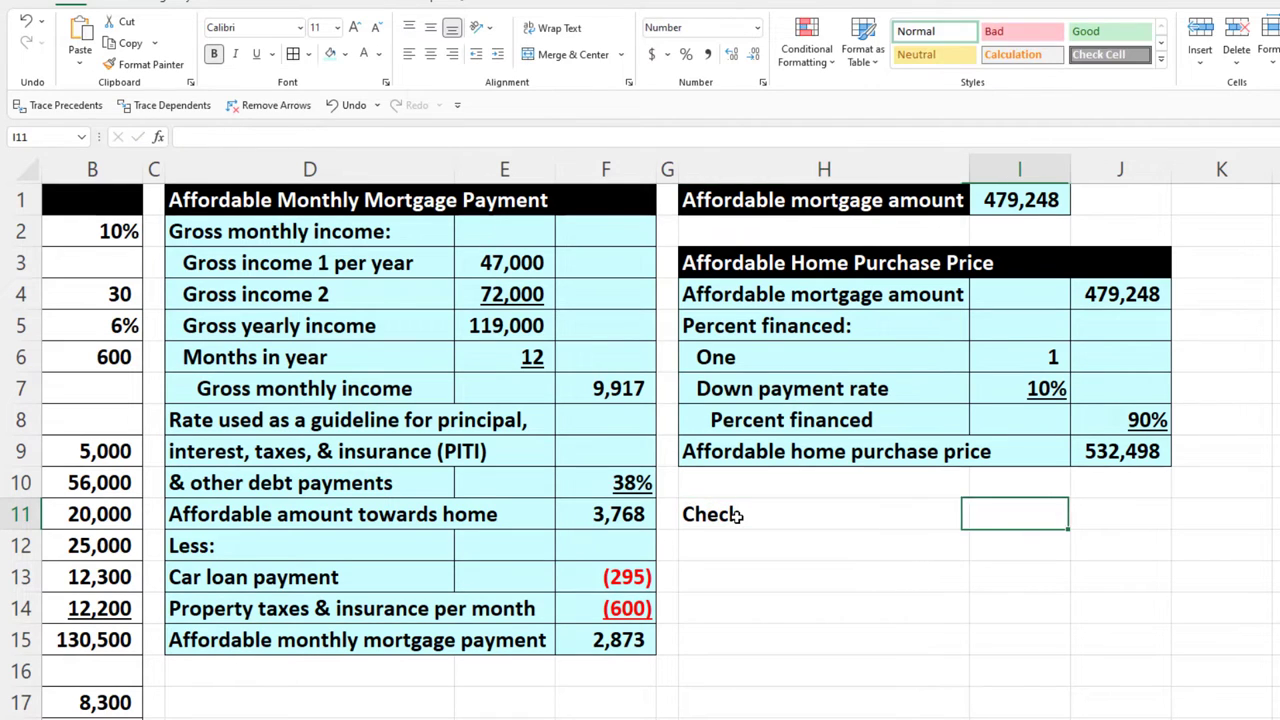
# Step: Format the Check header H11:I11 with a black fill and white text
pyautogui.click(885, 515)
pyautogui.moveTo(885, 515); pyautogui.dragTo(994, 514)
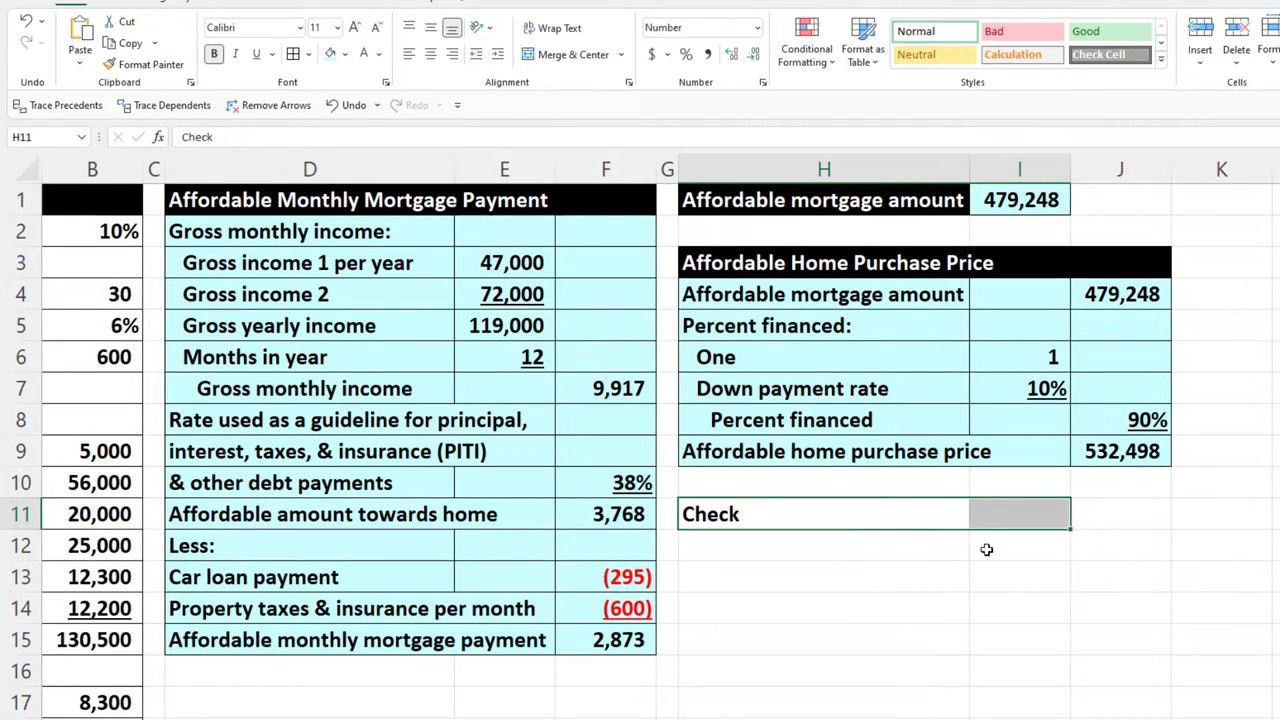
pyautogui.click(344, 53)
pyautogui.click(342, 97)
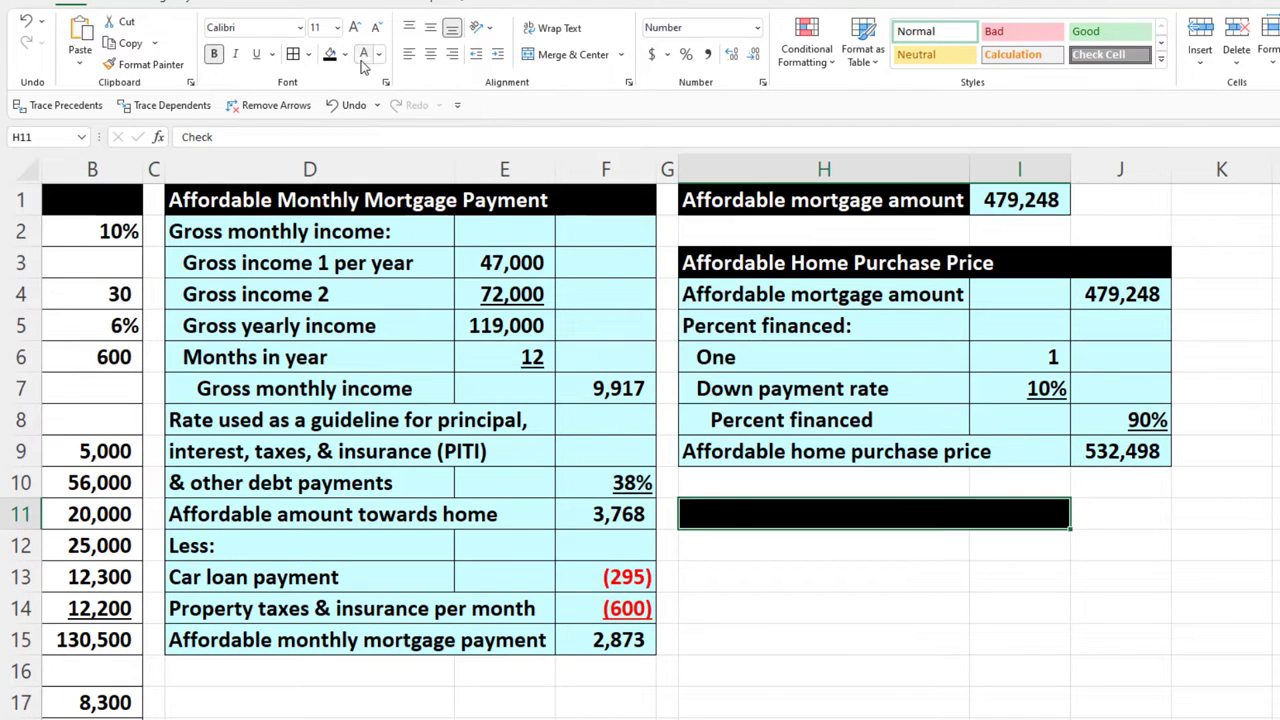
pyautogui.click(363, 53)
# Step: Link H12 to the "Affordable home purchase price" label with =H9
pyautogui.click(758, 537)
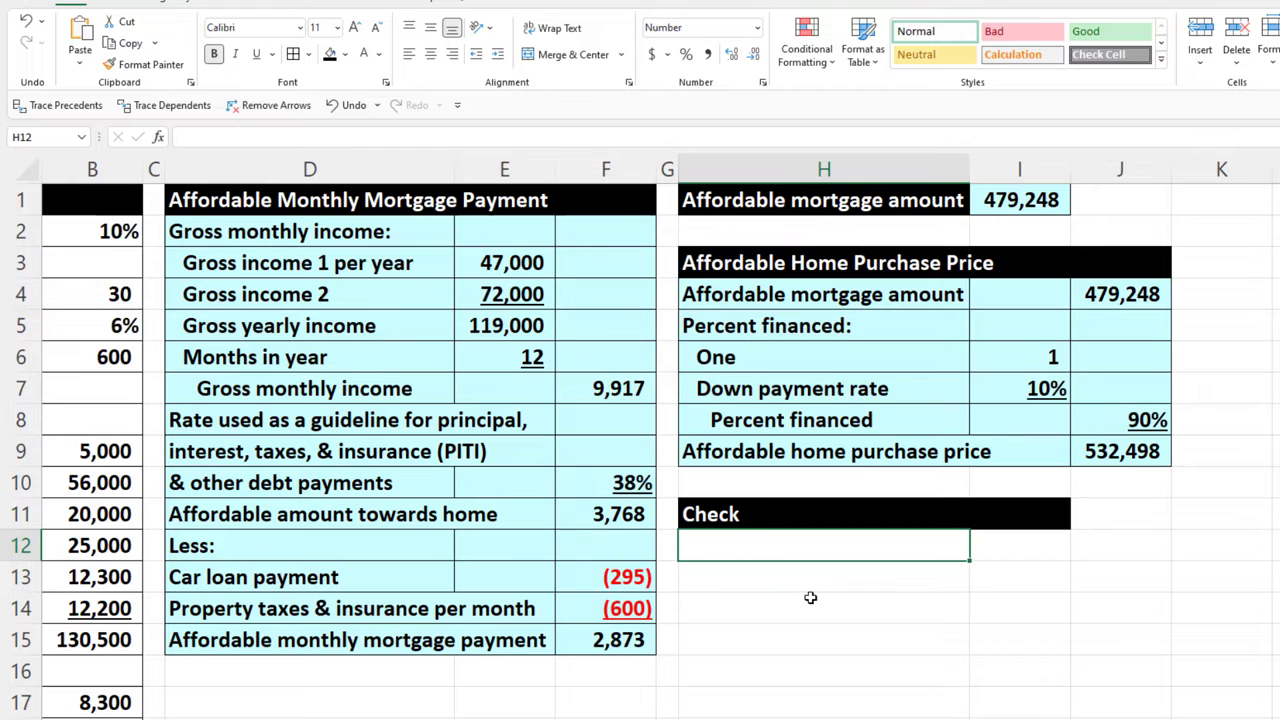
pyautogui.write('=')
pyautogui.press('Up')
pyautogui.press('Up')
pyautogui.press('Up')
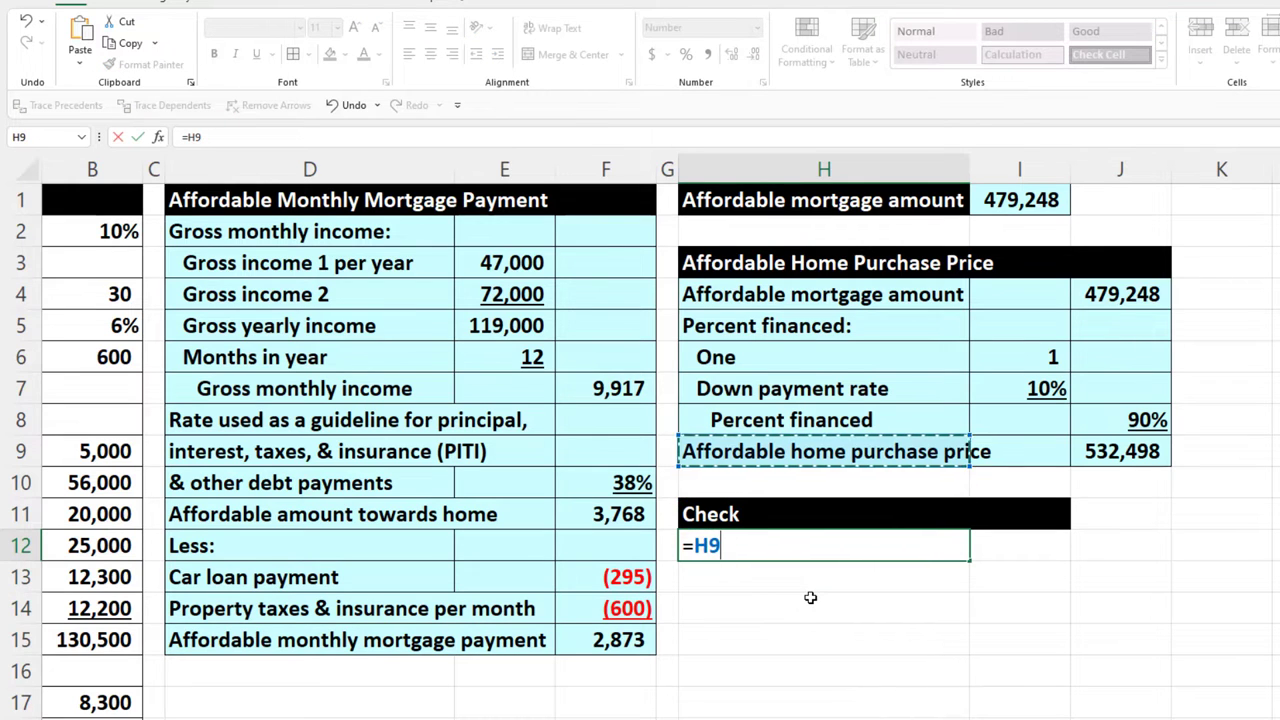
pyautogui.press('Tab')
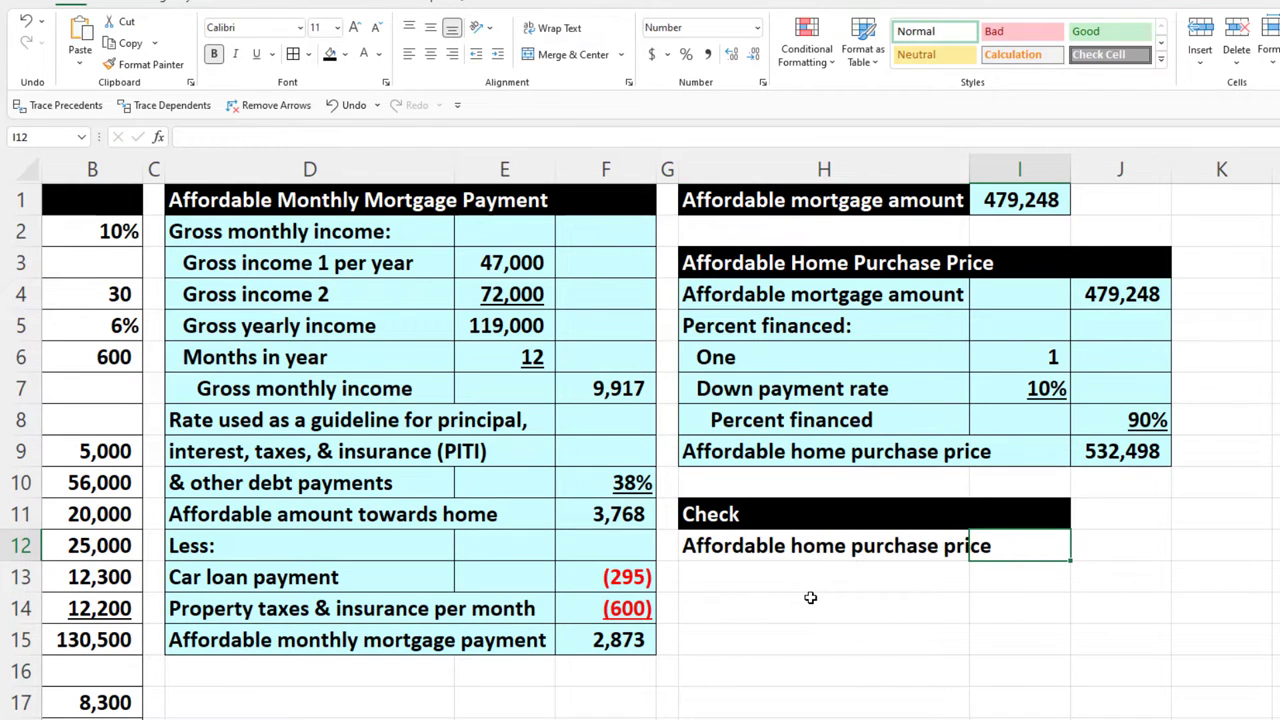
# Step: Pull the affordable home purchase price into I12 with =J9 and widen column H slightly
pyautogui.write('=')
pyautogui.press('Right')
pyautogui.press('Right')
pyautogui.press('Up')
pyautogui.press('Up')
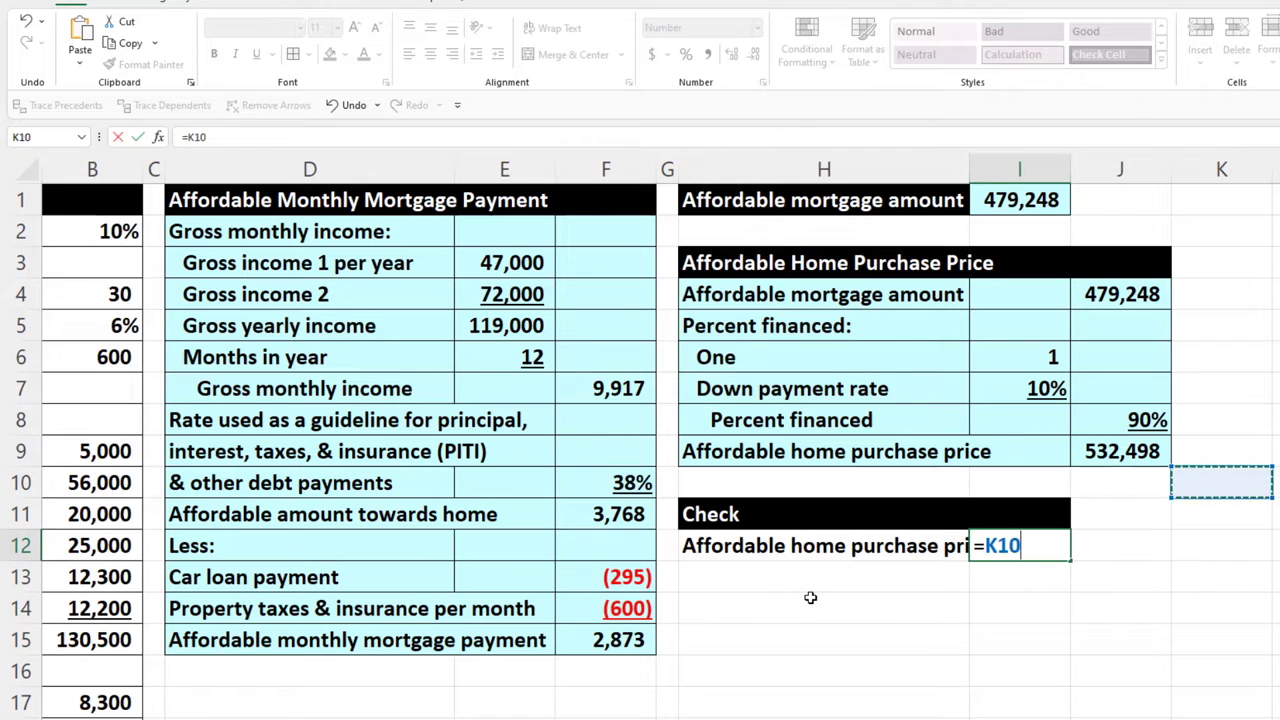
pyautogui.press('Up')
pyautogui.press('Left')
pyautogui.press('Return')
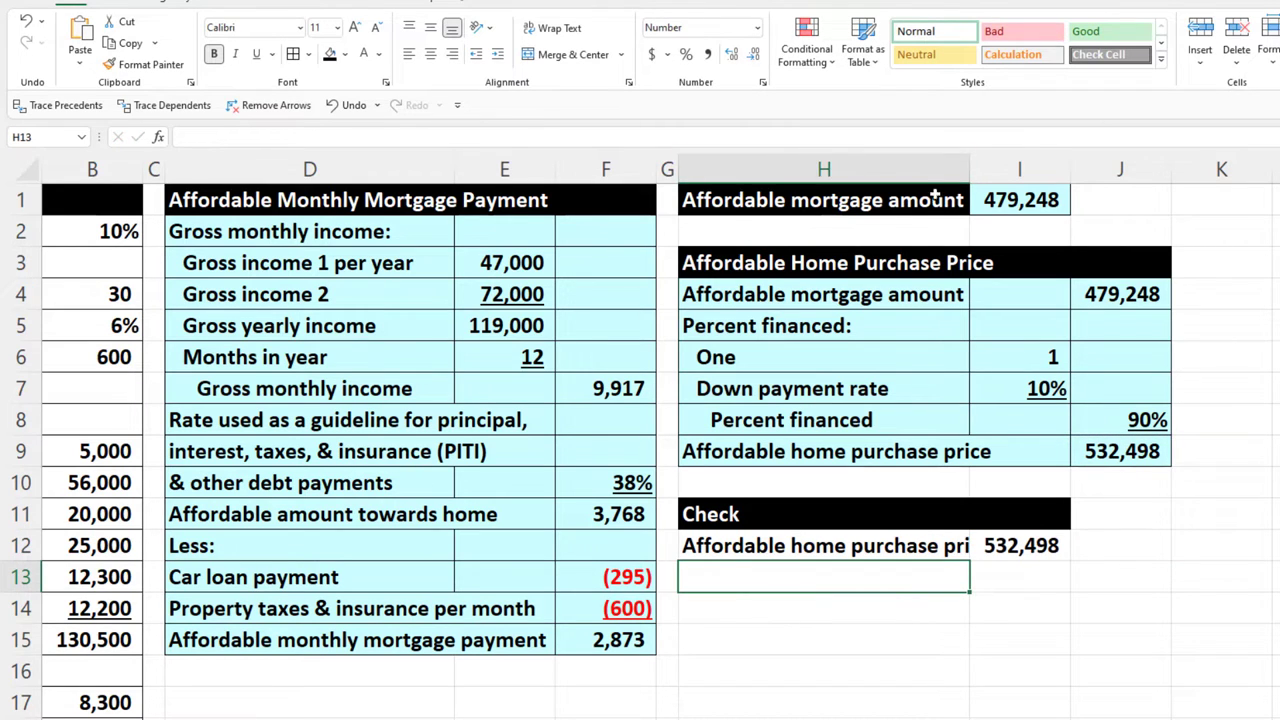
pyautogui.moveTo(969, 174); pyautogui.dragTo(984, 174)
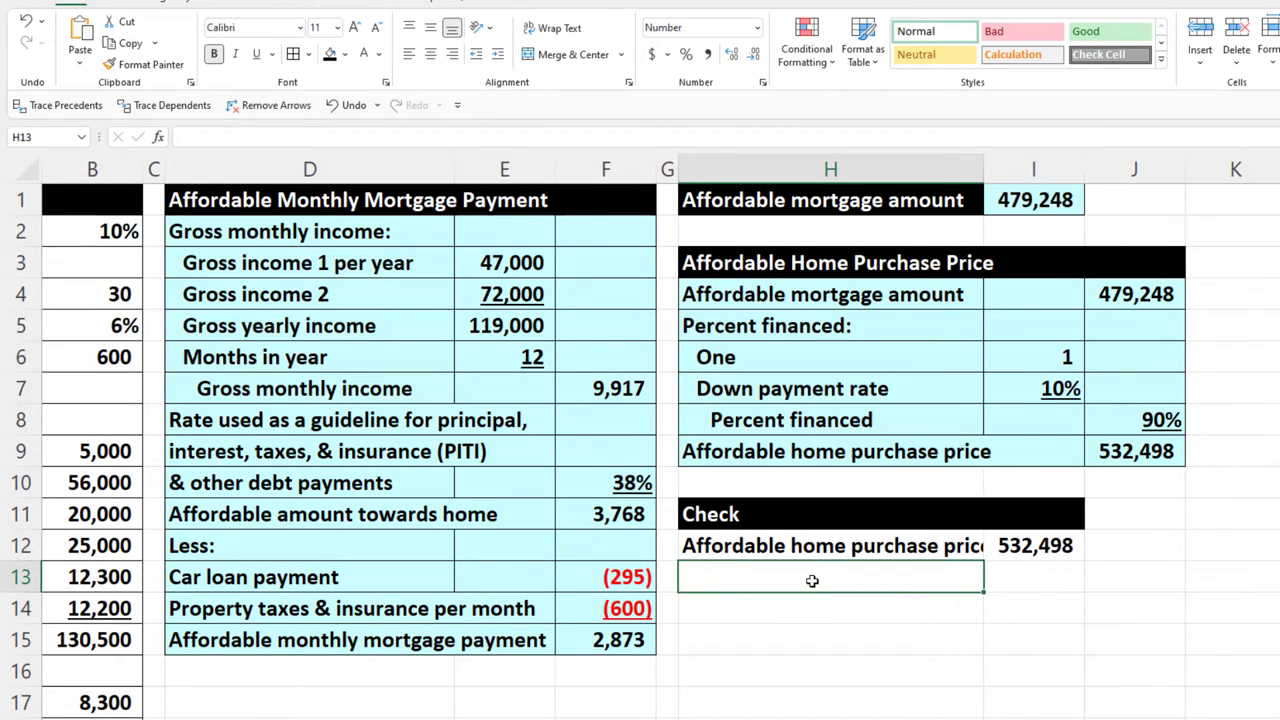
# Step: Link H13 to the "Down payment rate" label in H7
pyautogui.write('=')
pyautogui.press('Up')
pyautogui.press('Up')
pyautogui.press('Up')
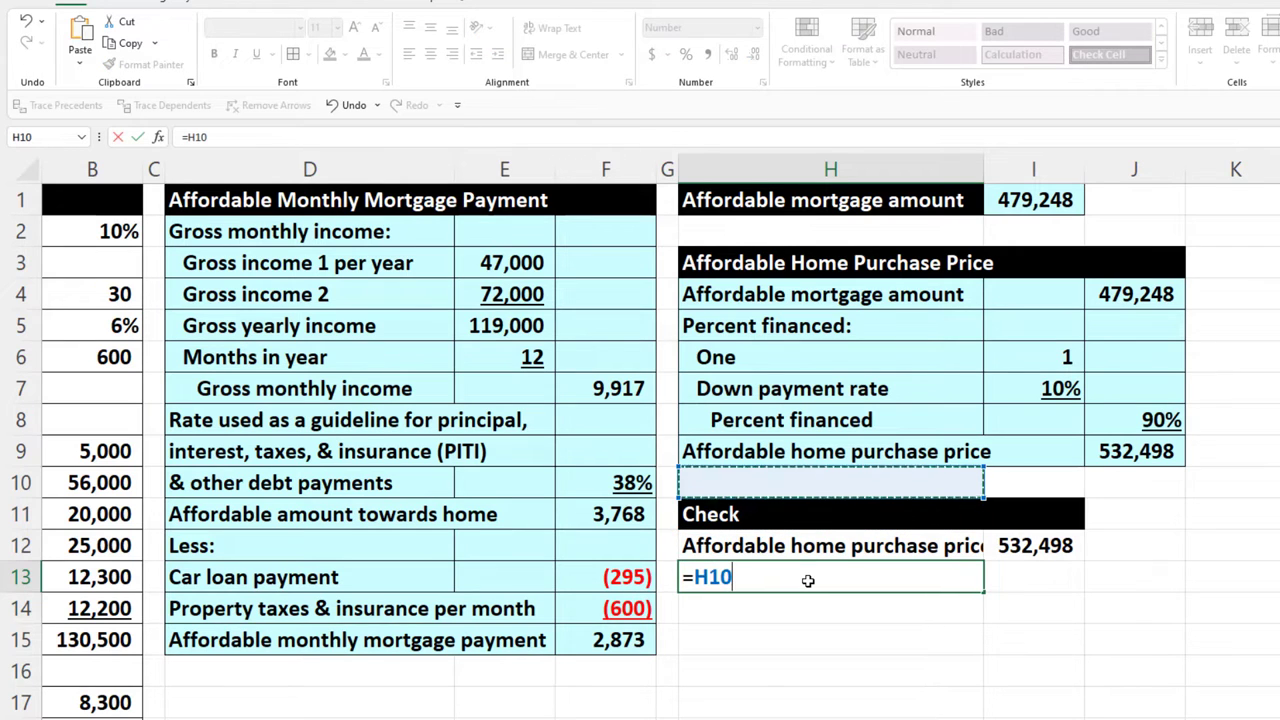
pyautogui.press('Up')
pyautogui.press('Up')
pyautogui.press('Up')
pyautogui.press('Tab')
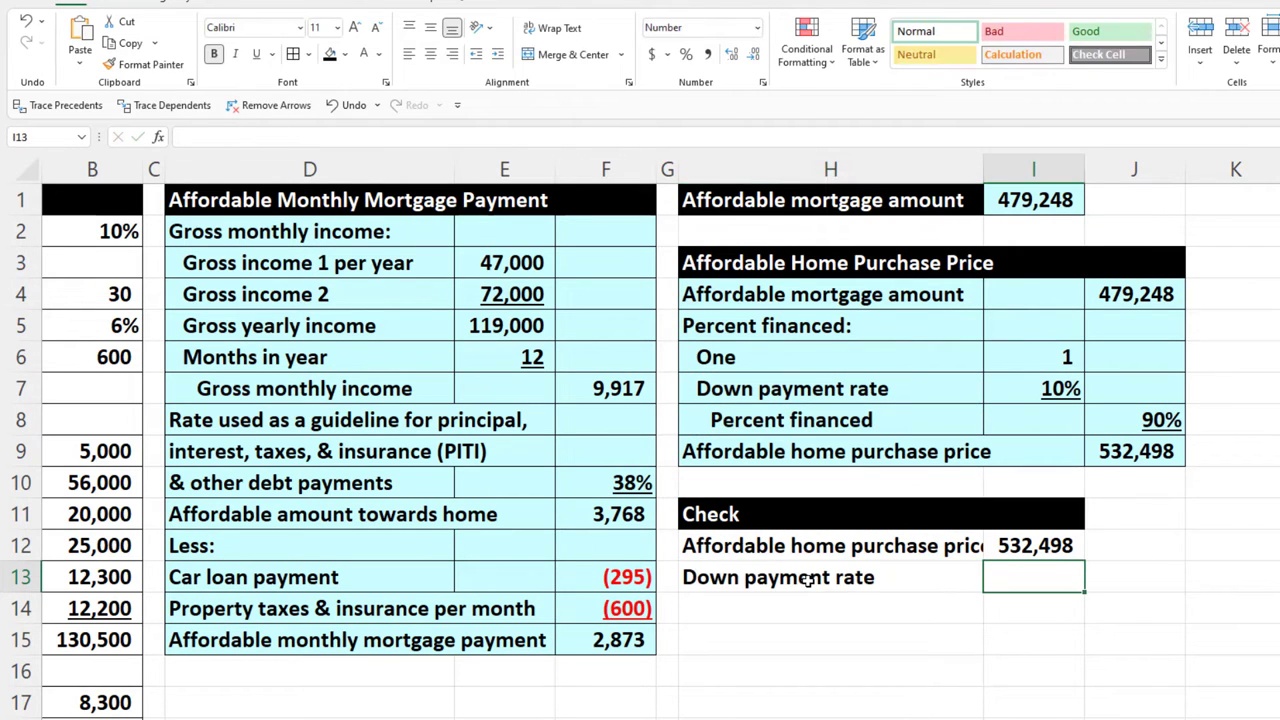
# Step: Bring the down payment rate into I13 with the formula =I7
pyautogui.write('=')
pyautogui.press('Up')
pyautogui.press('Up')
pyautogui.press('Up')
pyautogui.press('Up')
pyautogui.press('Up')
pyautogui.press('Up')
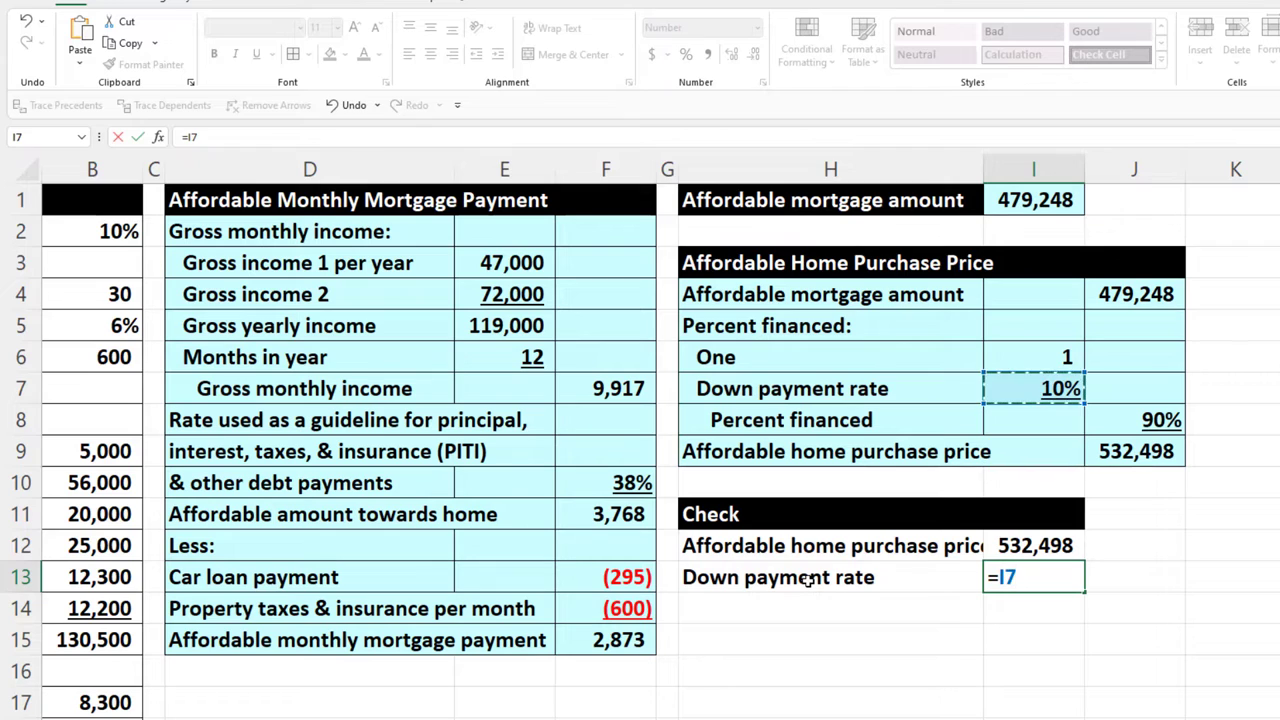
pyautogui.press('Return')
# Step: Format the down payment rate in I13 as a percentage and underline it
pyautogui.press('Up')
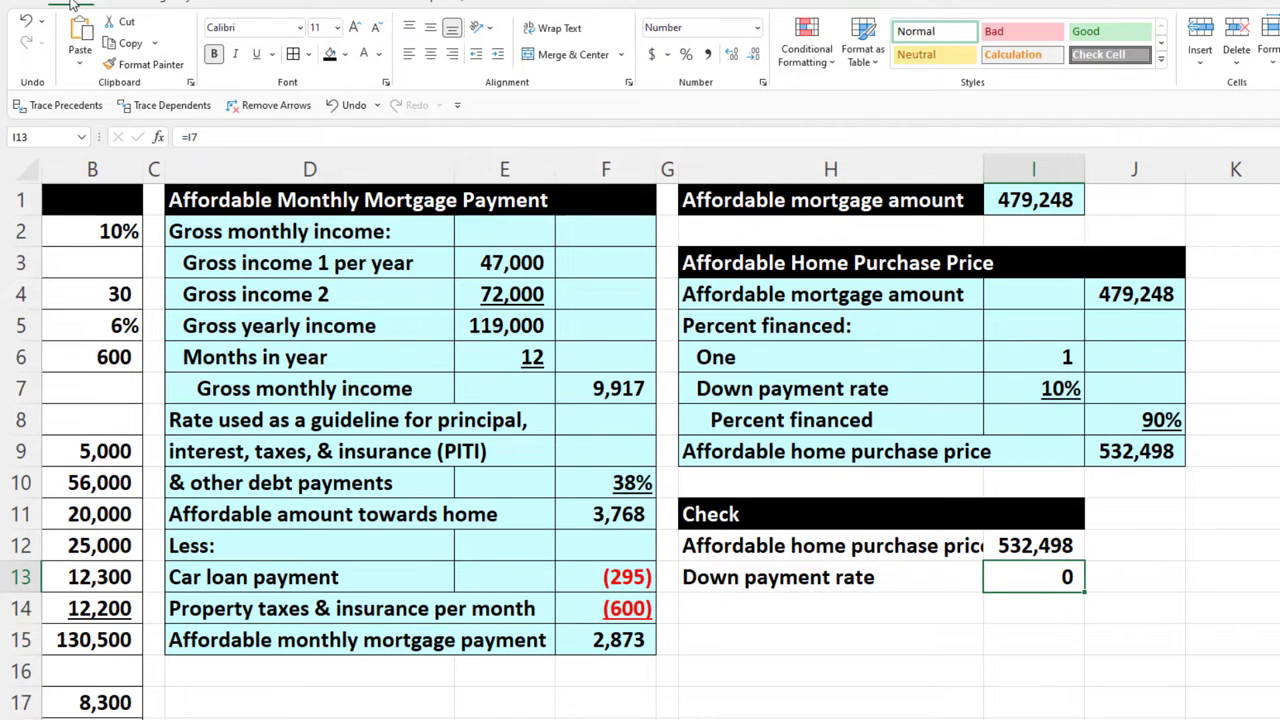
pyautogui.click(686, 54)
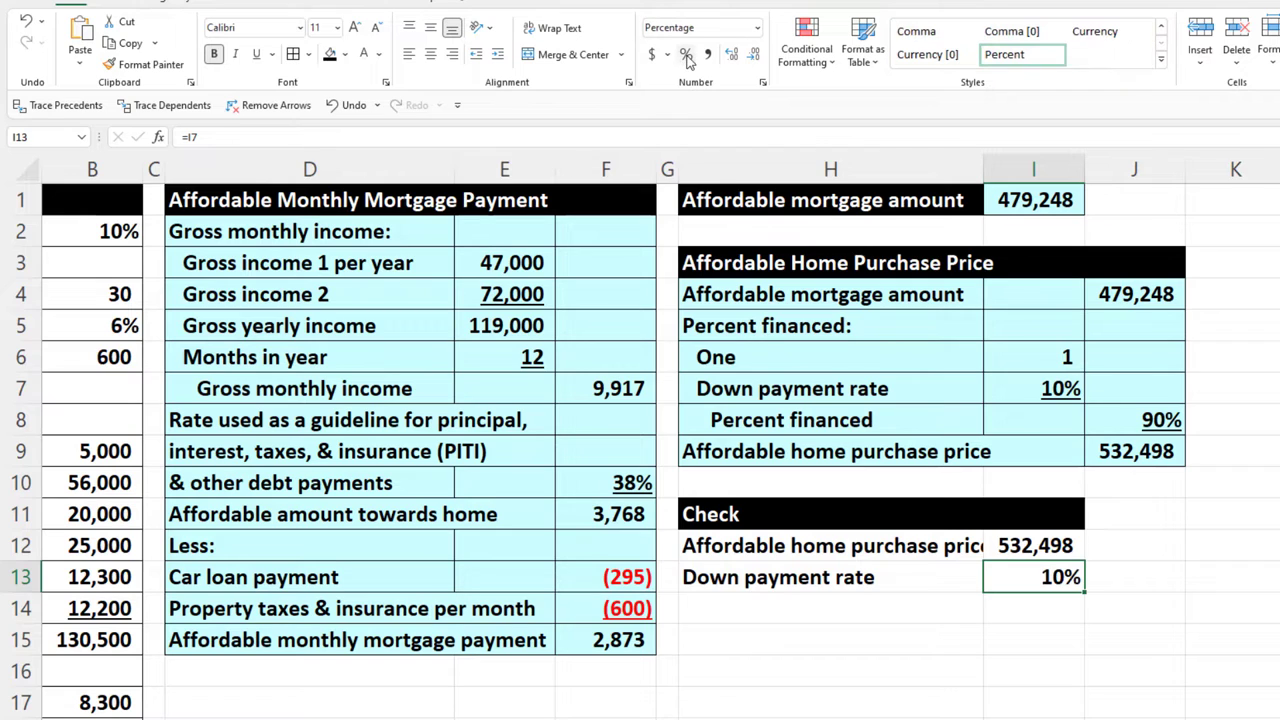
pyautogui.click(256, 54)
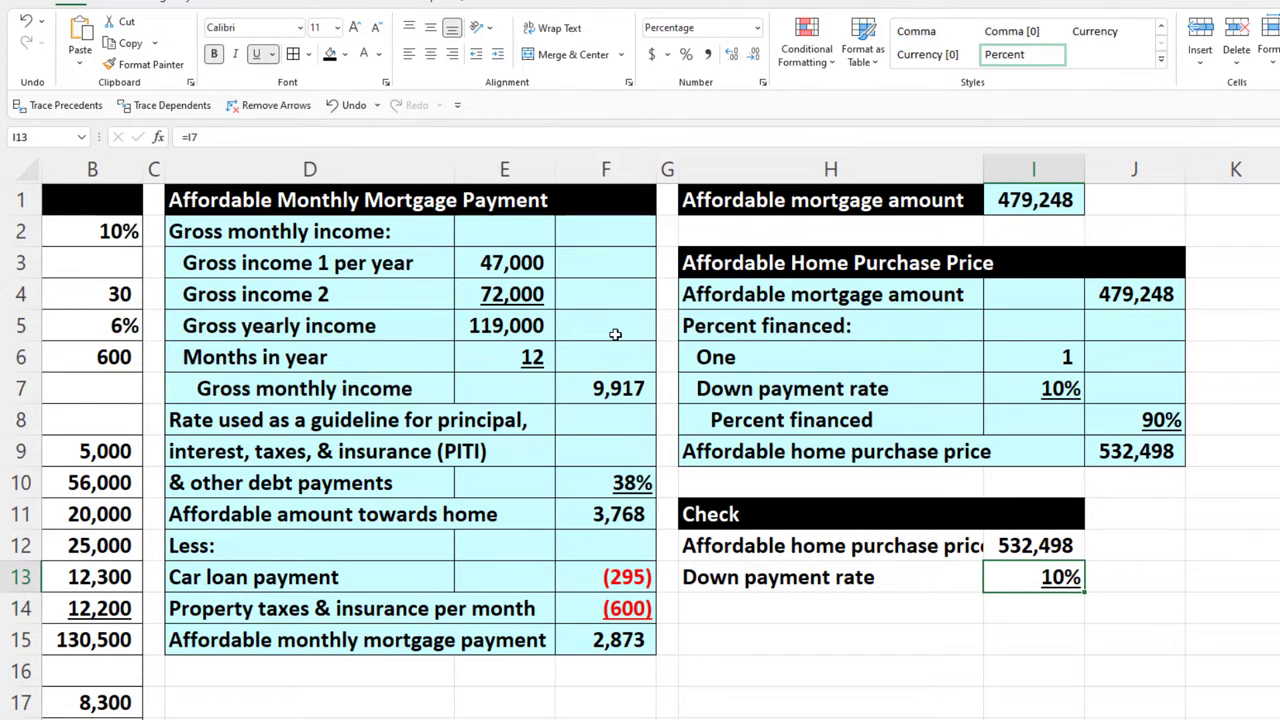
# Step: Enter the label "Down payment" in H14
pyautogui.press('Down')
pyautogui.press('Left')
pyautogui.write('Down pa')
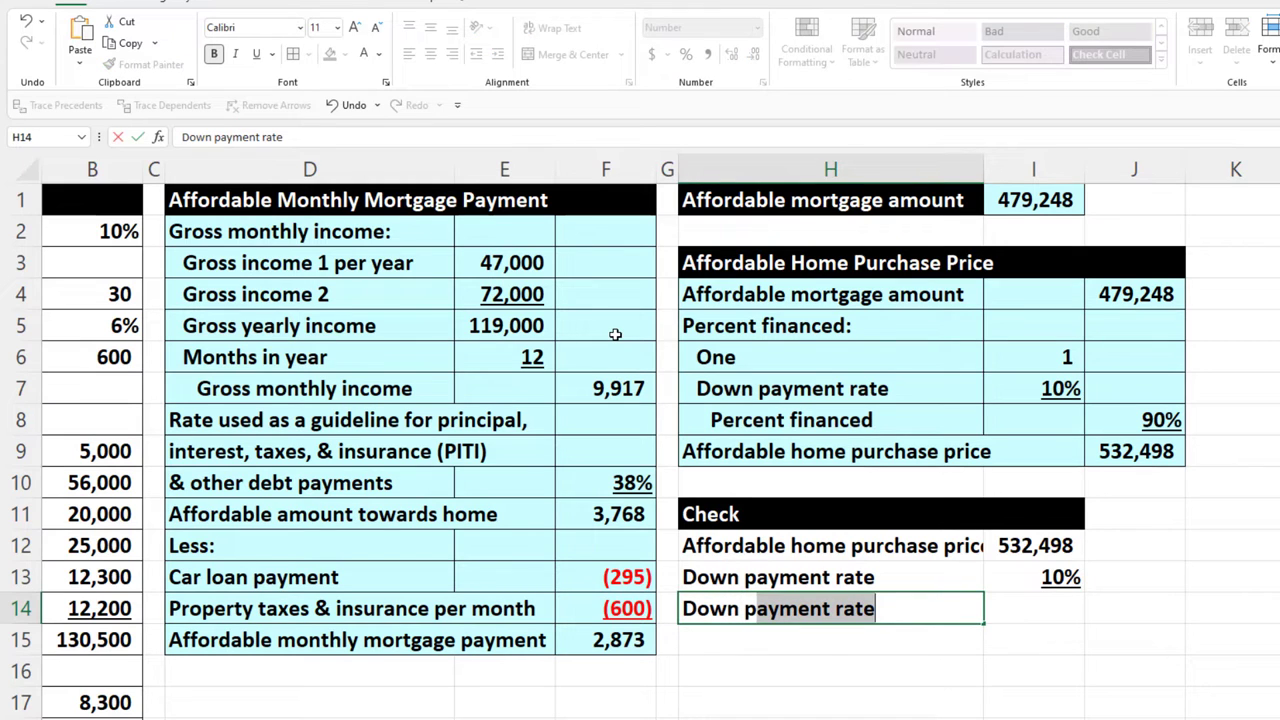
pyautogui.write('yment')
pyautogui.press('BackSpace')
pyautogui.press('Tab')
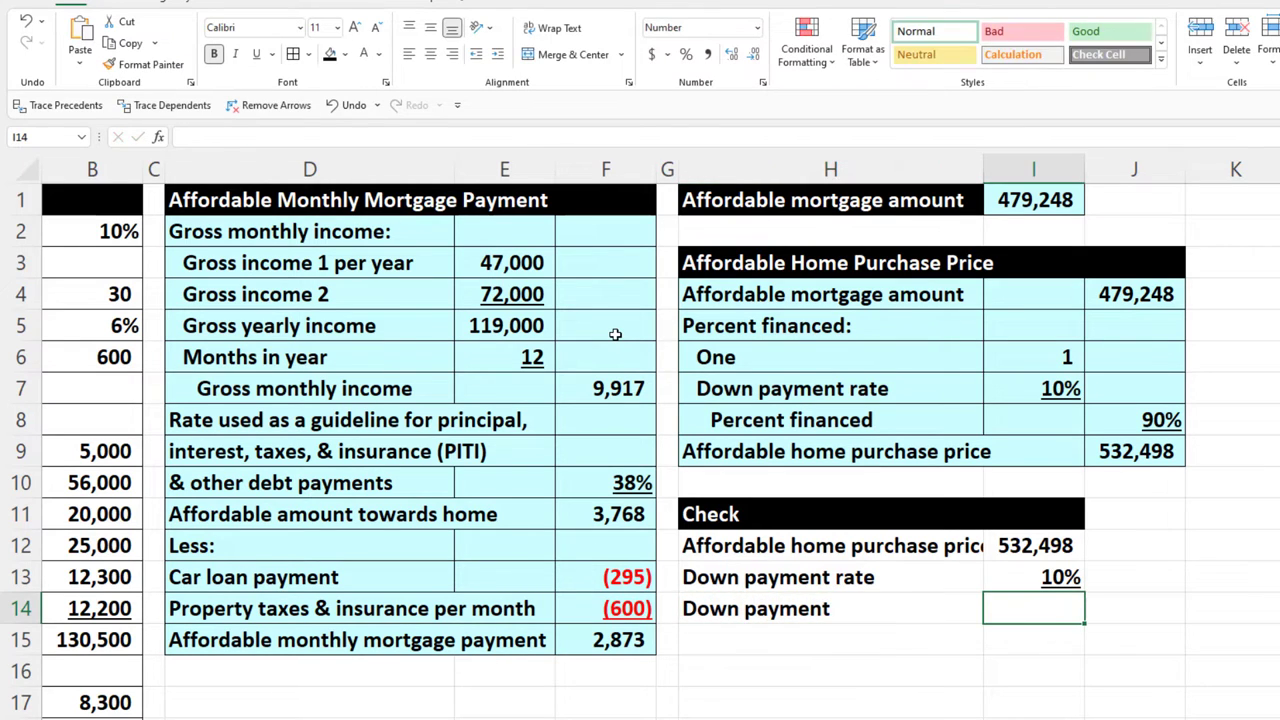
# Step: Calculate the down payment in I14 as the purchase price times the down payment rate, =I12*I13
pyautogui.write('=')
pyautogui.press('Up')
pyautogui.press('Up')
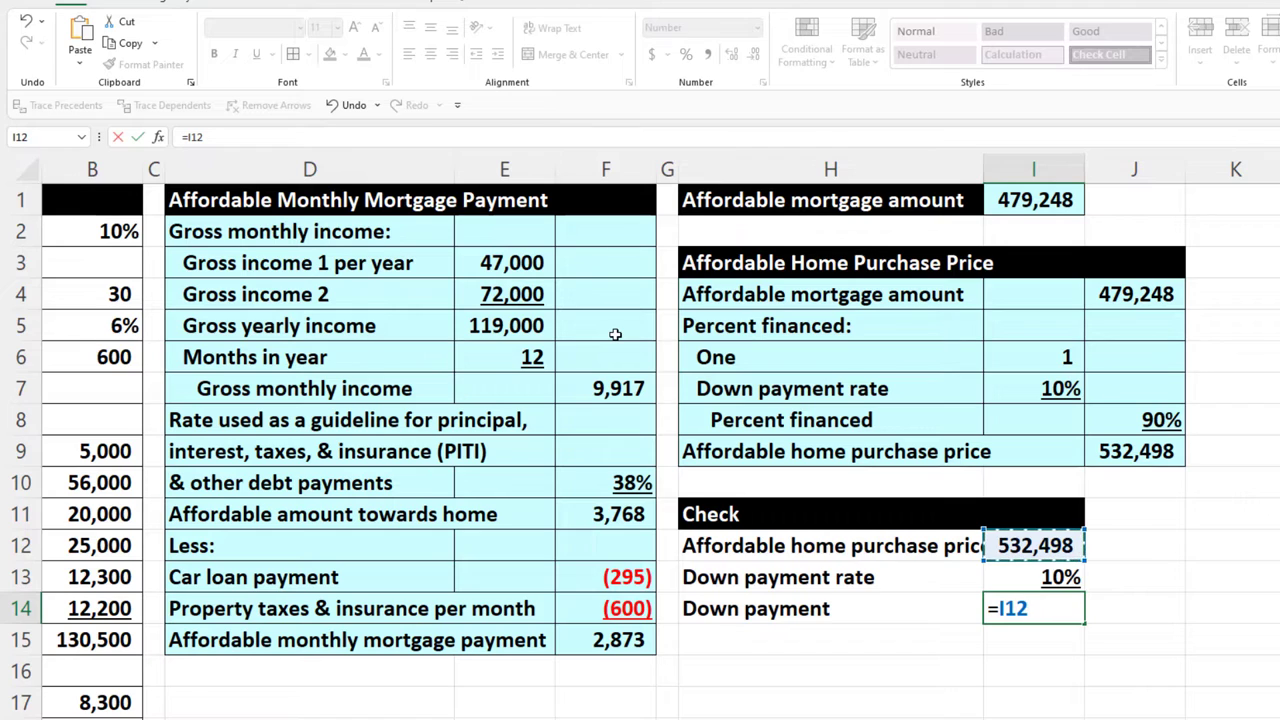
pyautogui.write('*')
pyautogui.press('Up')
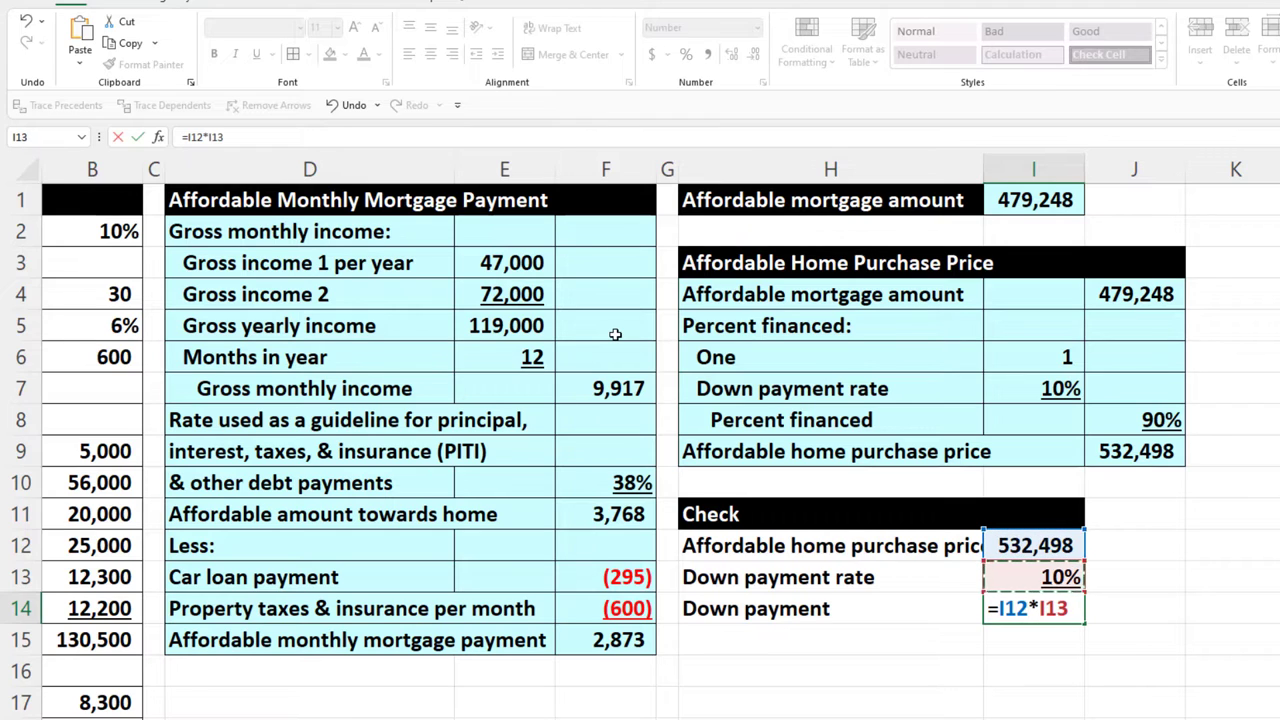
pyautogui.press('Return')
# Step: Enter the label "Amount financed" in H15
pyautogui.write('A')
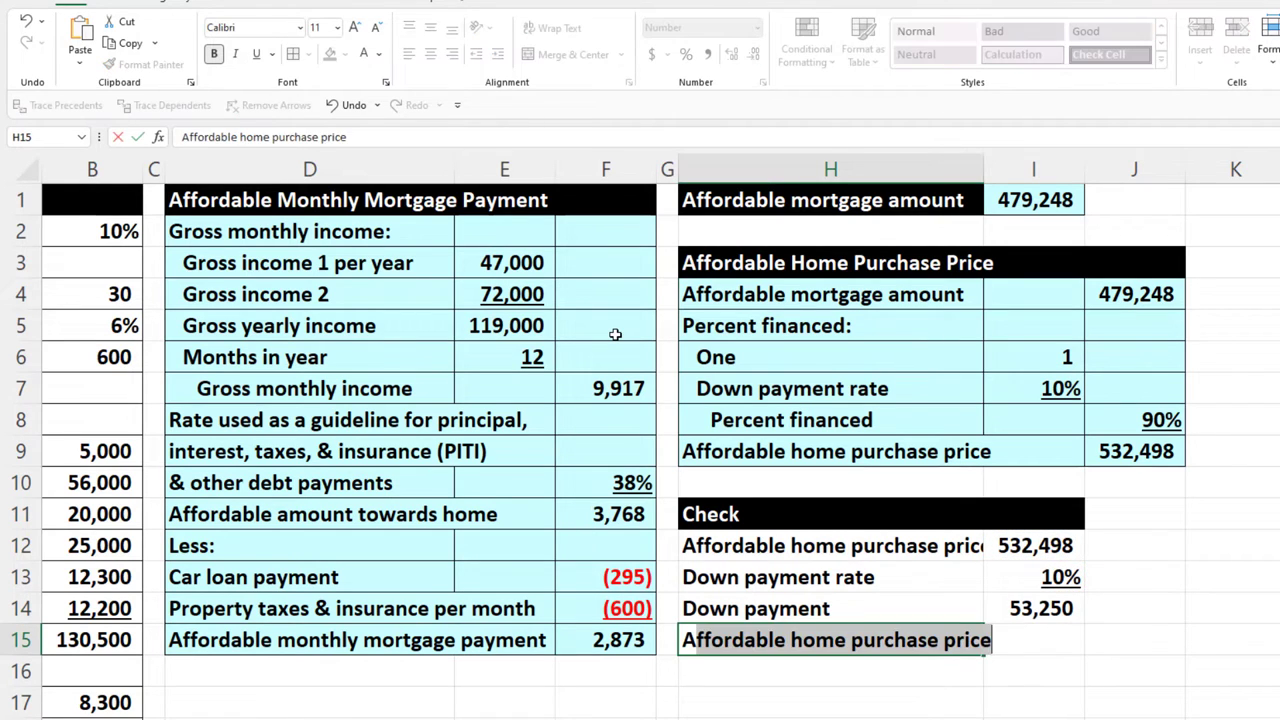
pyautogui.write('mount financed')
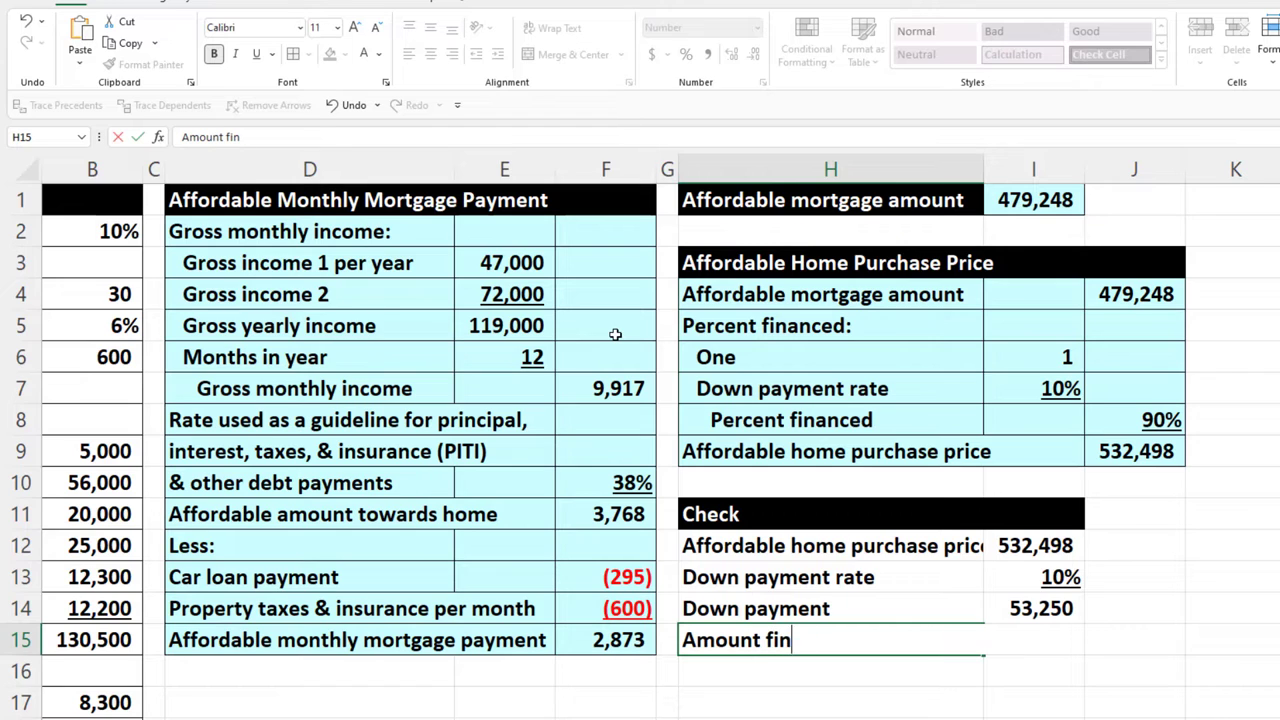
pyautogui.press('Tab')
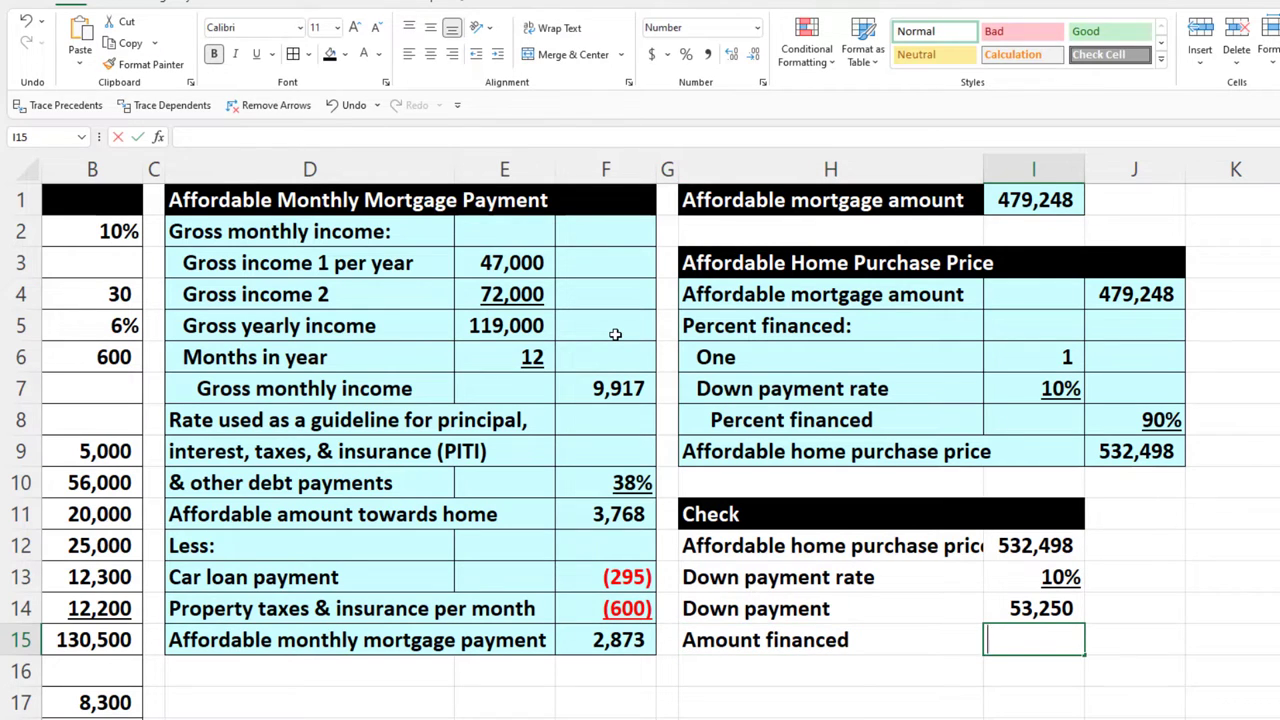
# Step: Calculate the amount financed in I15 as the purchase price minus the down payment, =I12-I14
pyautogui.write('=')
pyautogui.press('Up')
pyautogui.press('Up')
pyautogui.press('Up')
pyautogui.write('-')
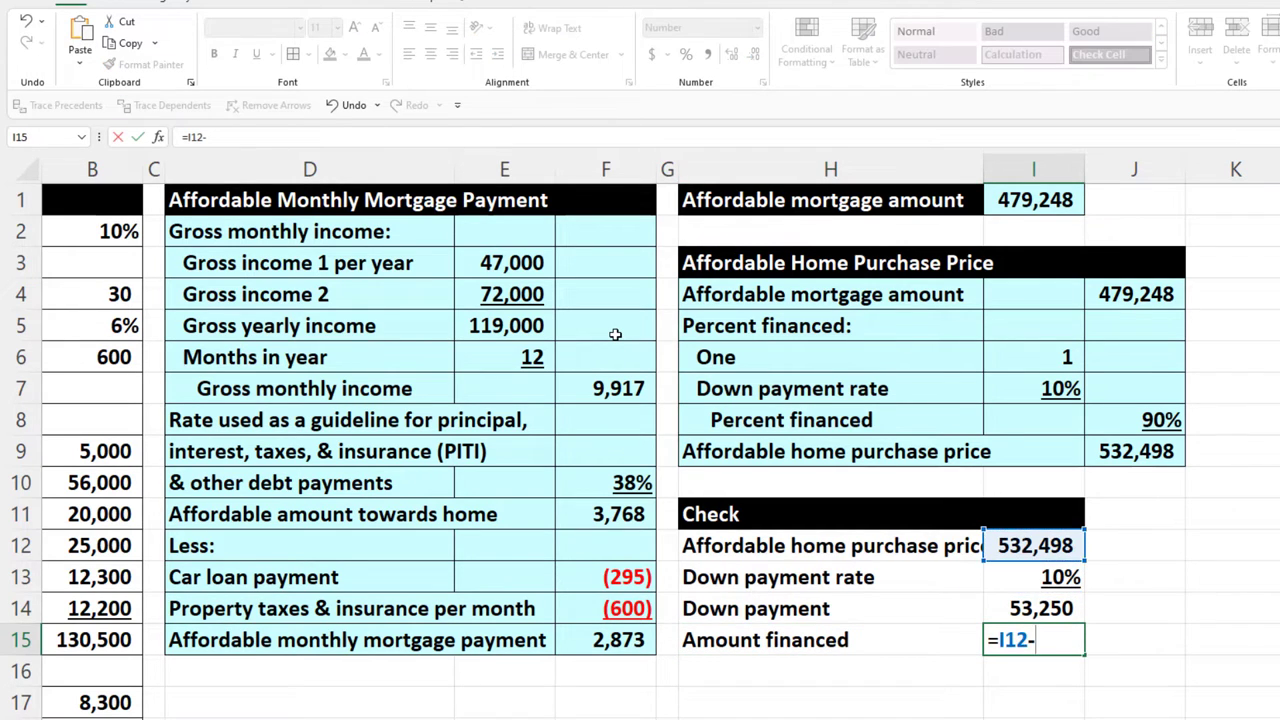
pyautogui.press('Up')
pyautogui.press('Return')
pyautogui.press('Left')
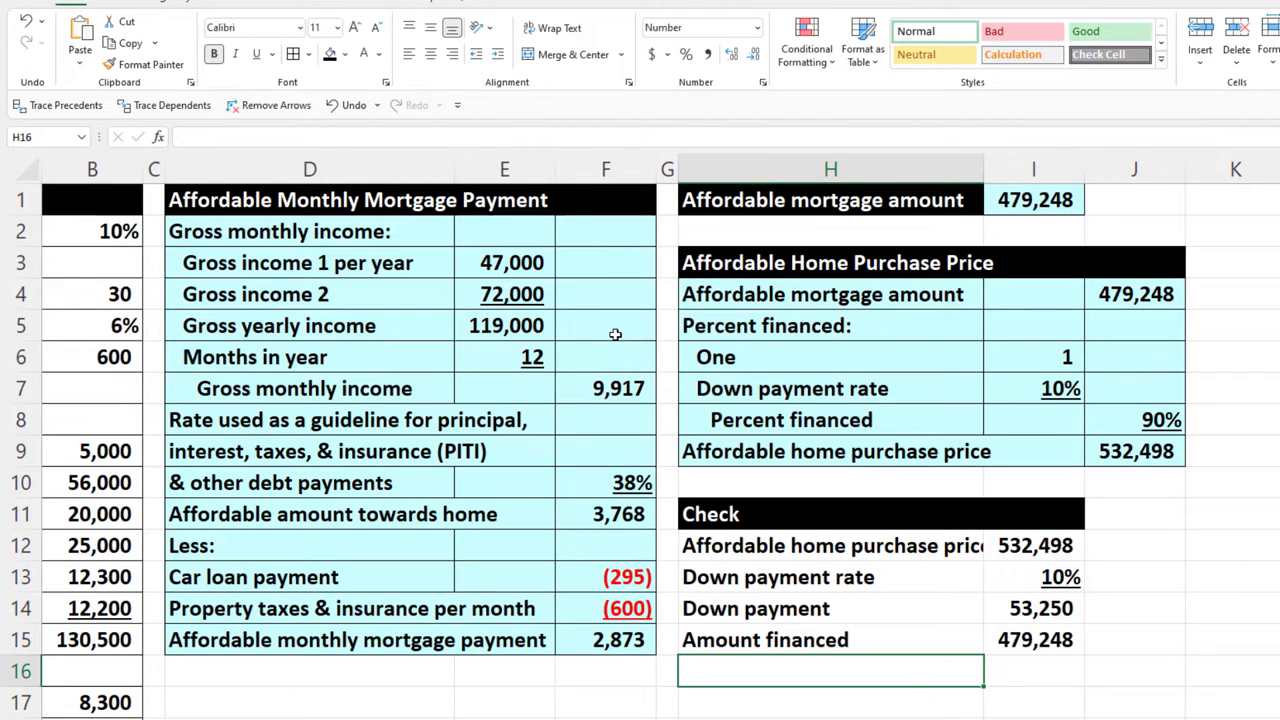
pyautogui.press('Right')
pyautogui.press('Up')
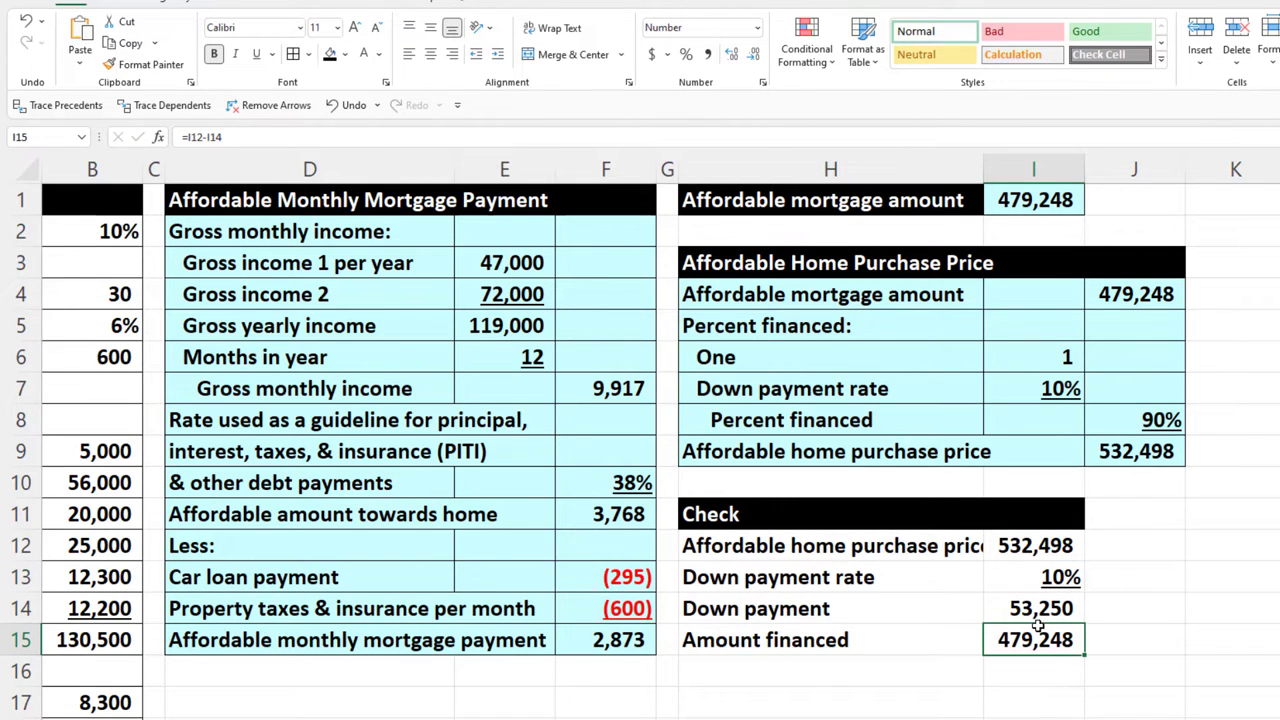
# Step: Apply borders and the recently used light blue fill to the Check table range H12:I15
pyautogui.click(1130, 296)
pyautogui.click(1010, 545)
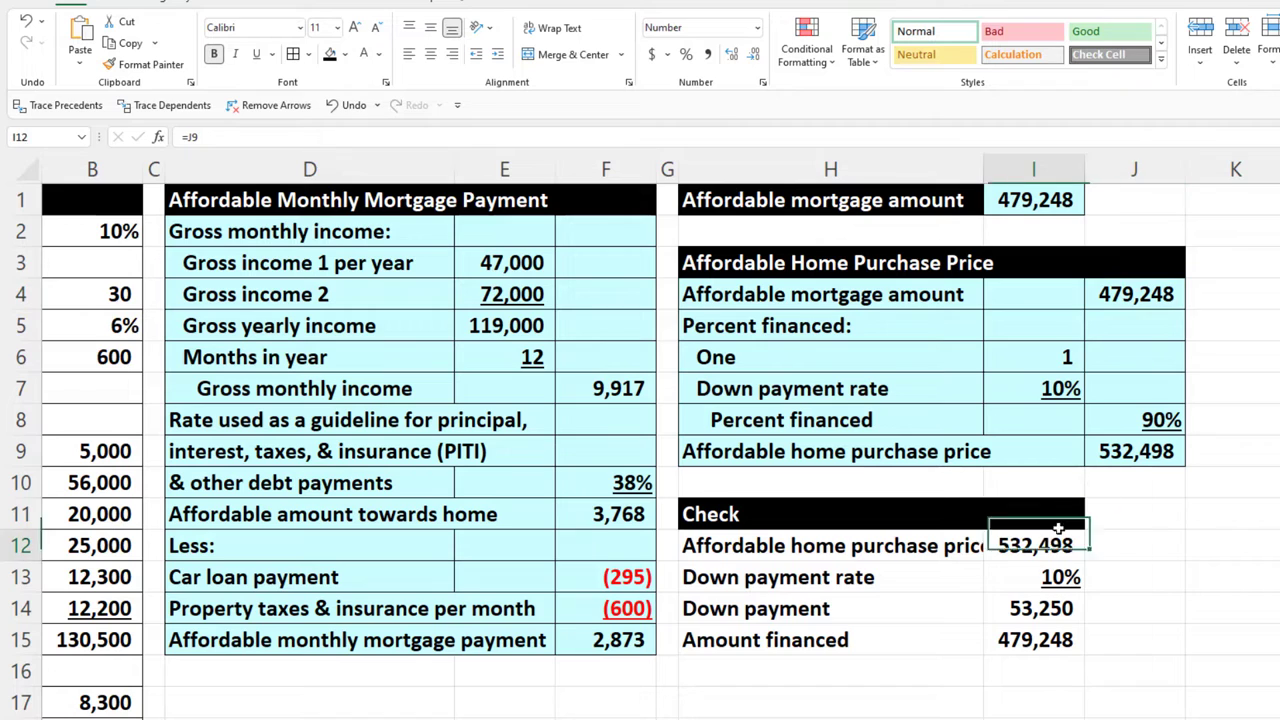
pyautogui.click(1134, 455)
pyautogui.click(958, 548)
pyautogui.moveTo(958, 548); pyautogui.dragTo(1006, 632)
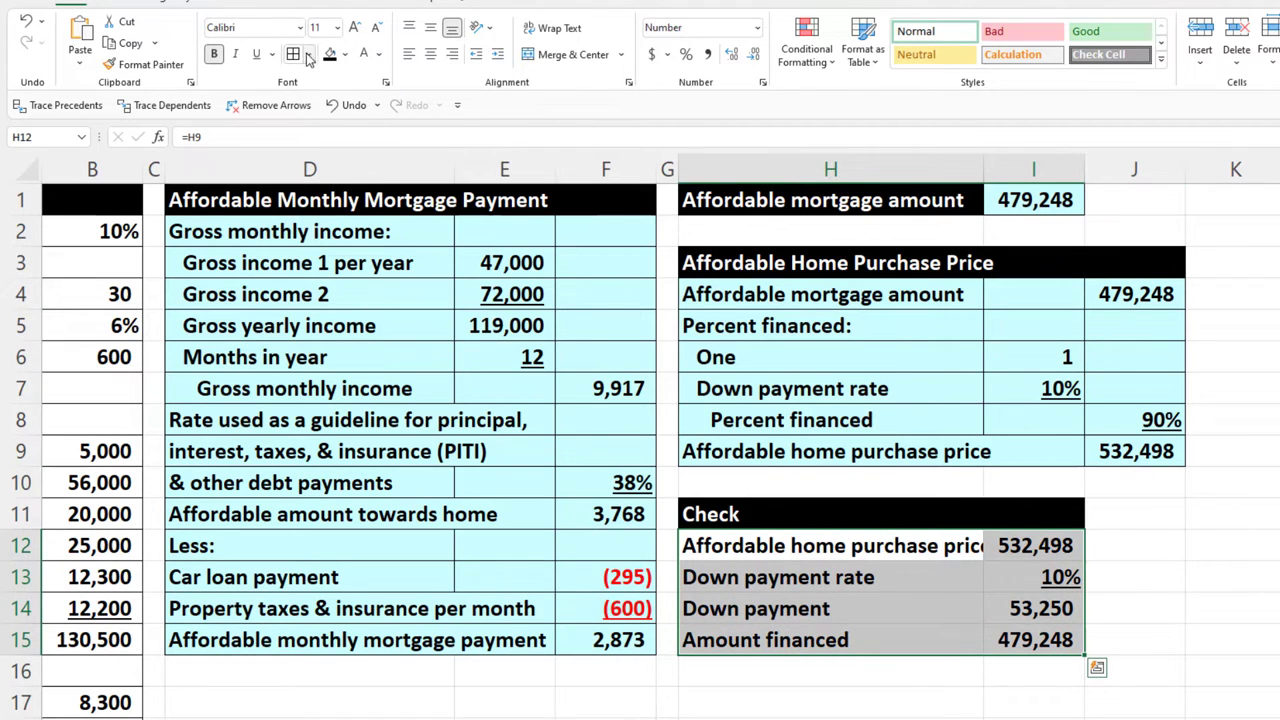
pyautogui.click(344, 54)
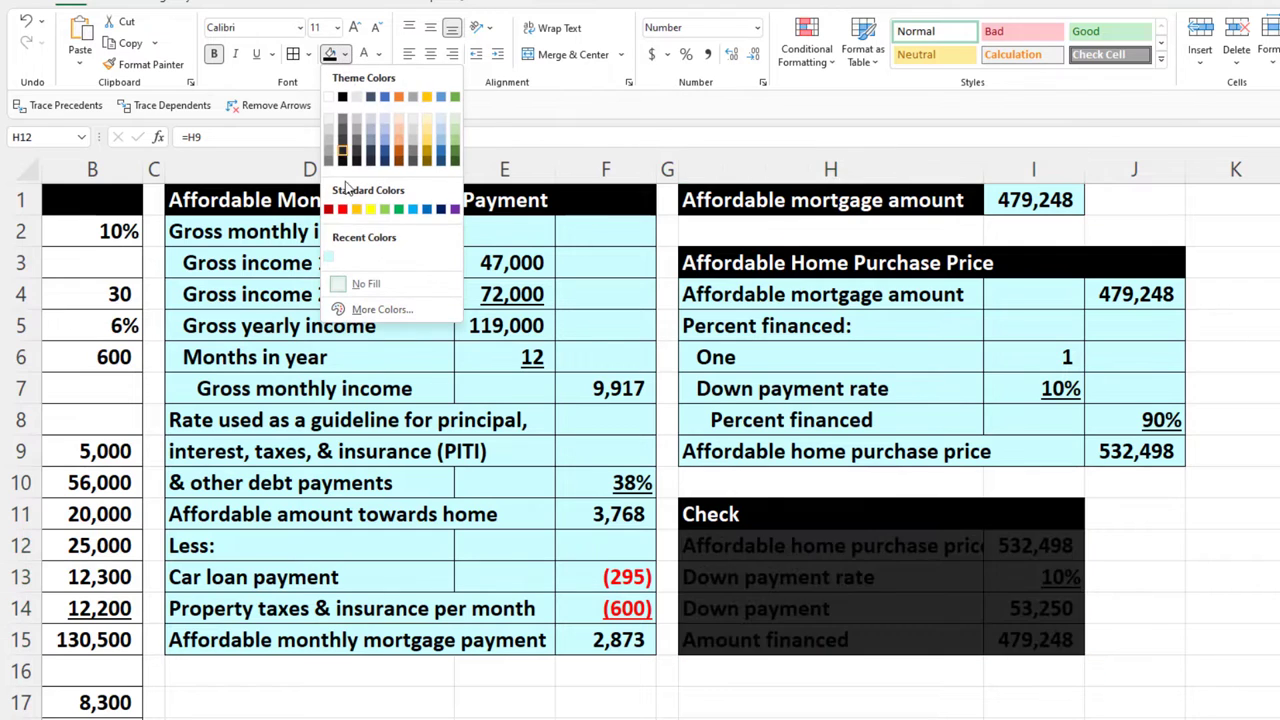
pyautogui.click(328, 254)
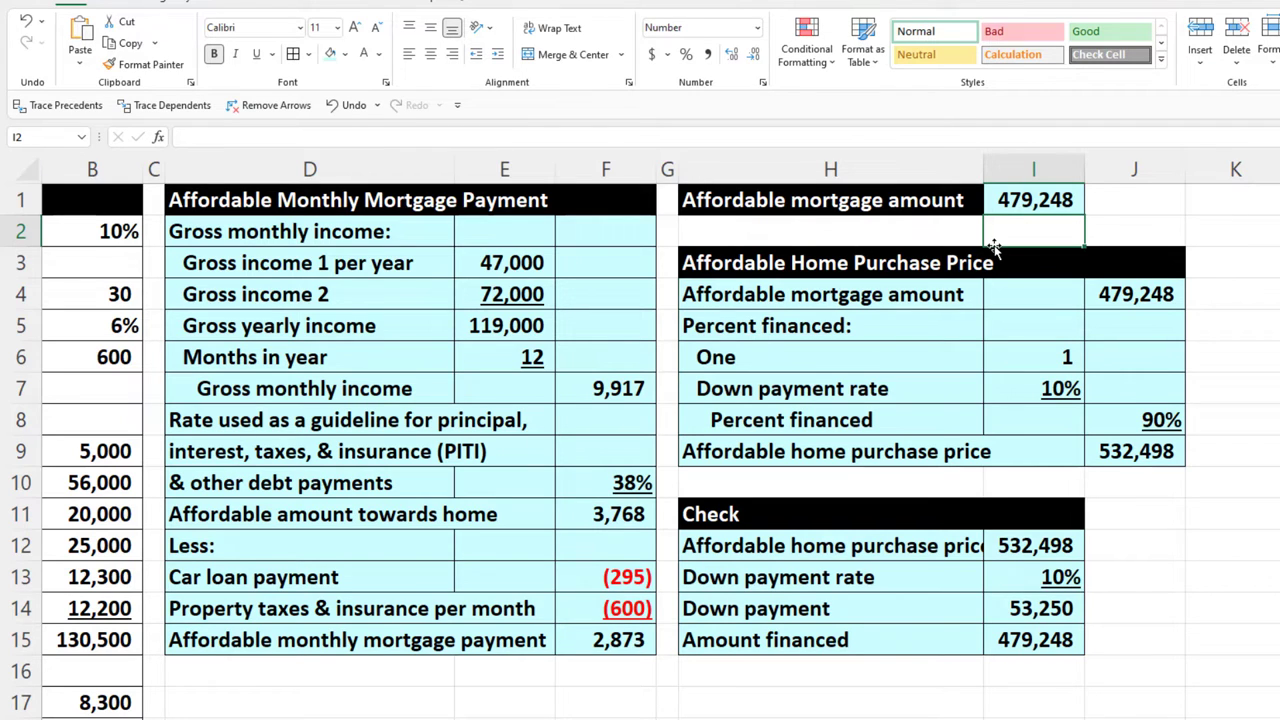
# Step: Copy the format and narrow width of spacer column G onto column K with Format Painter
pyautogui.click(666, 170)
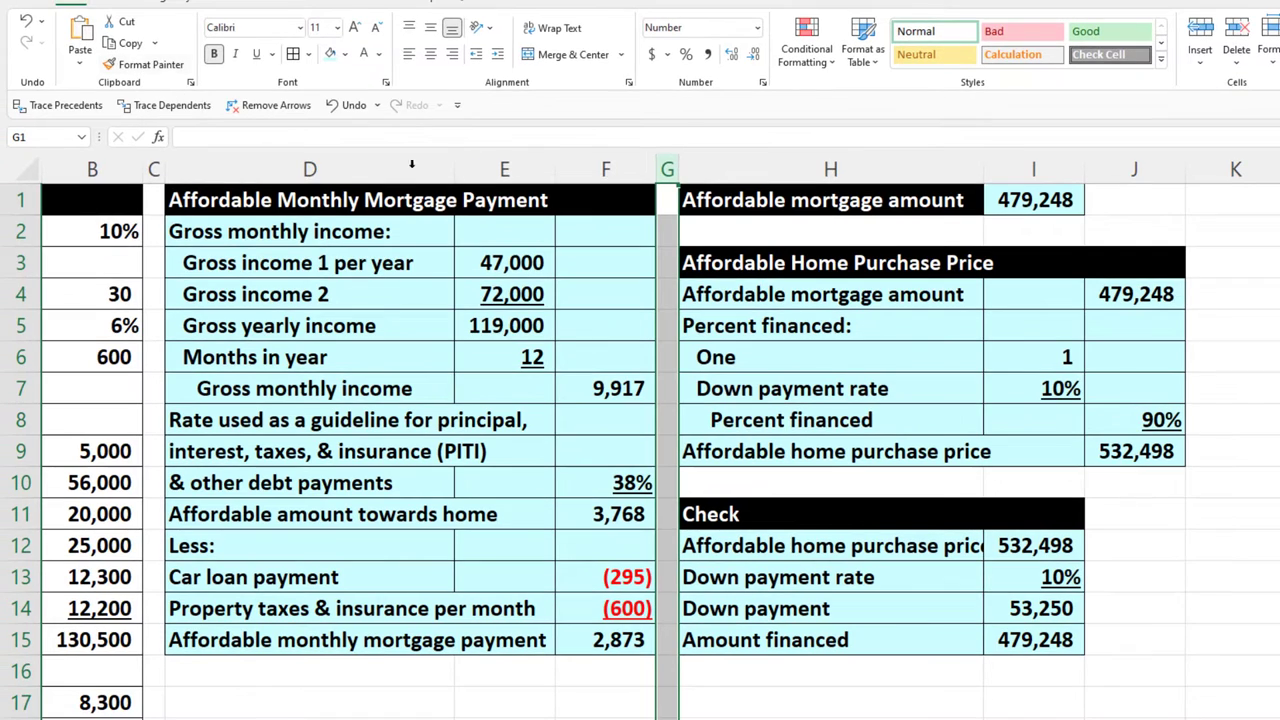
pyautogui.click(605, 170)
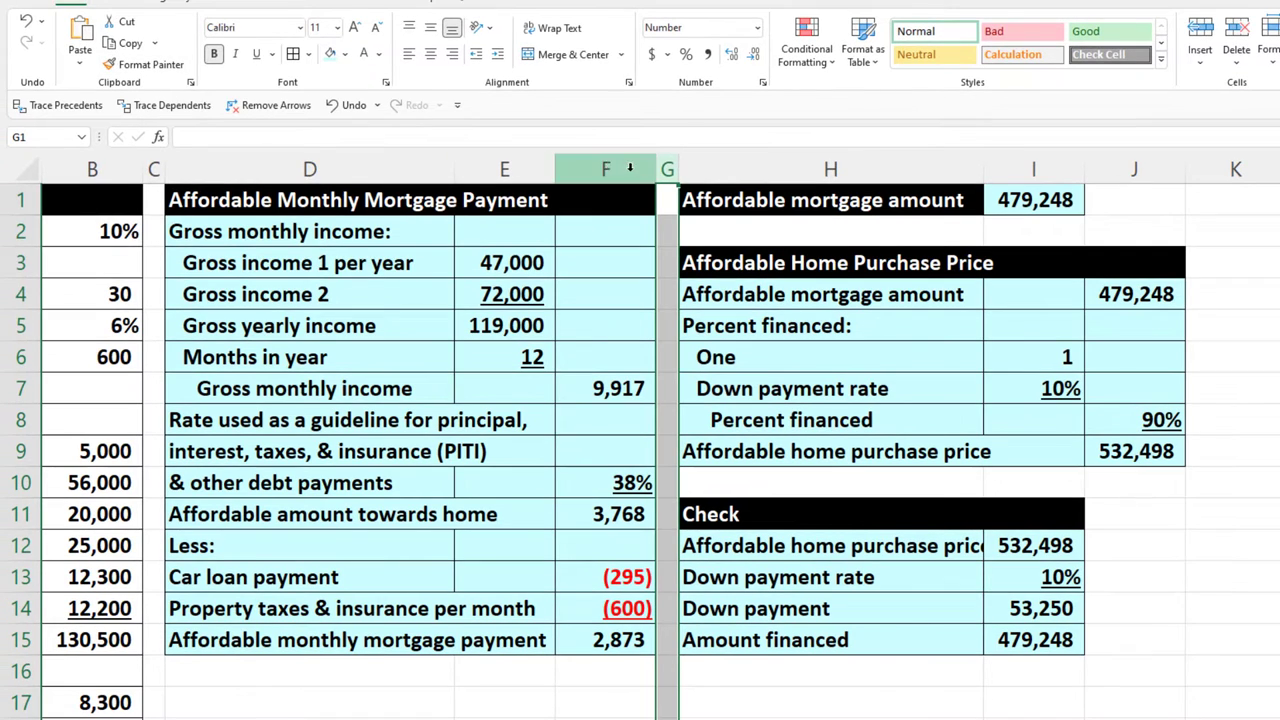
pyautogui.click(667, 170)
pyautogui.click(150, 64)
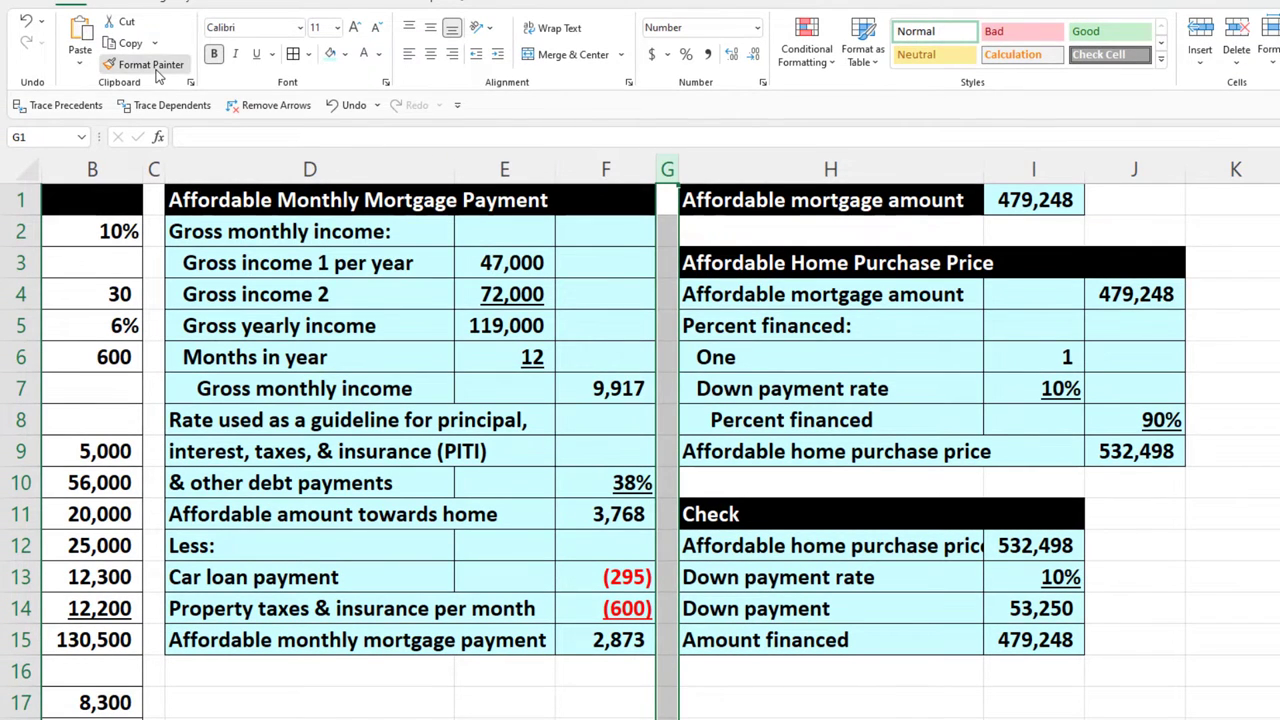
pyautogui.click(1197, 170)
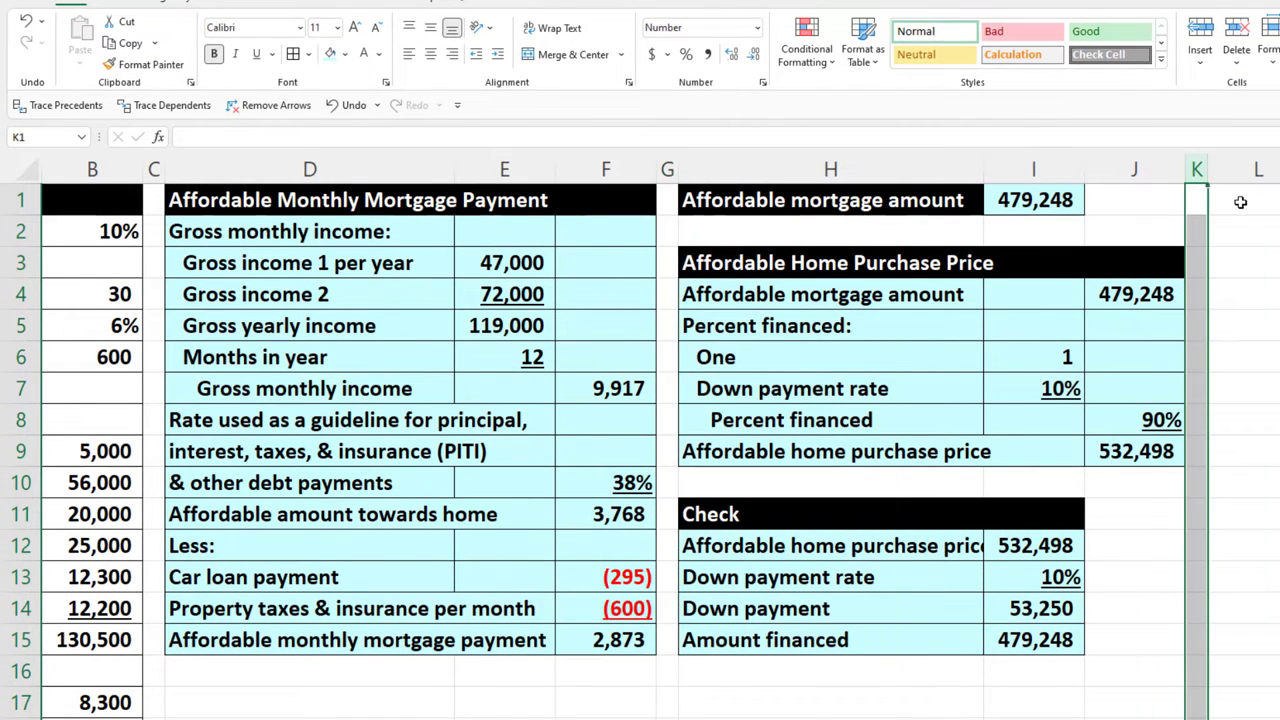
# Step: Enter the title "Monthly Income Statement" in cell L1
pyautogui.click(1240, 202)
pyautogui.hscroll(4, 1240, 202)
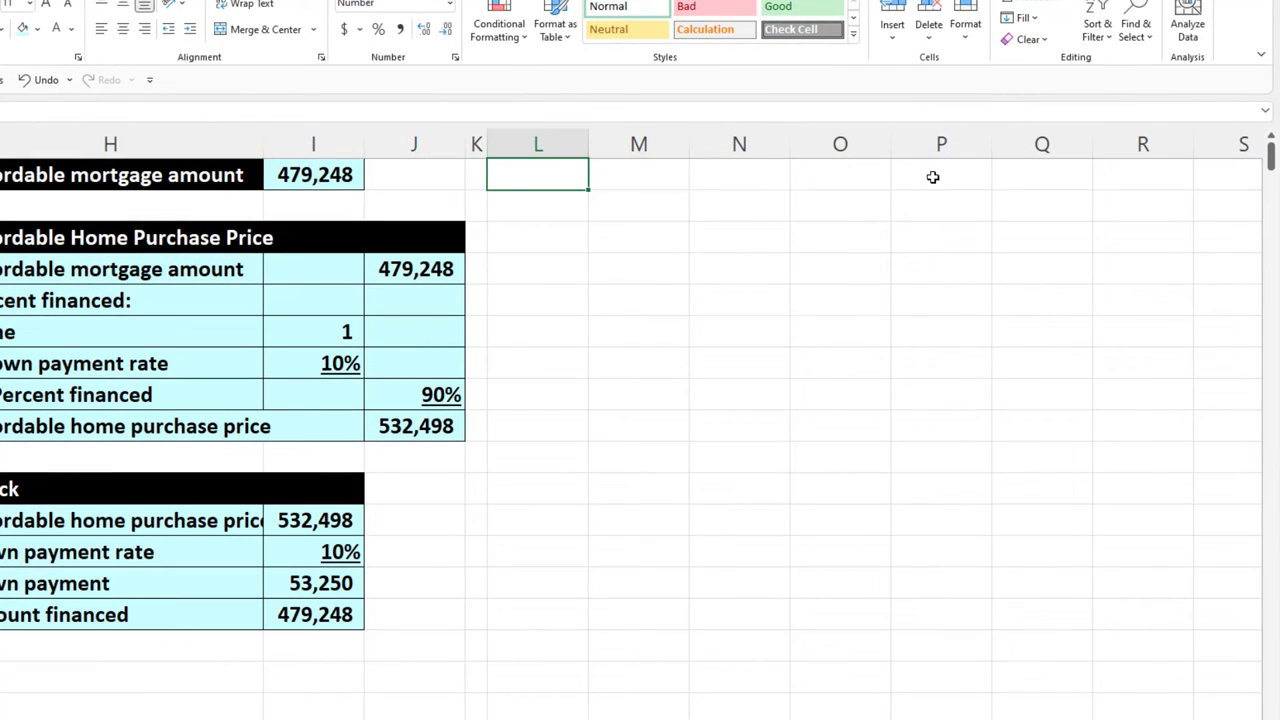
pyautogui.write('M')
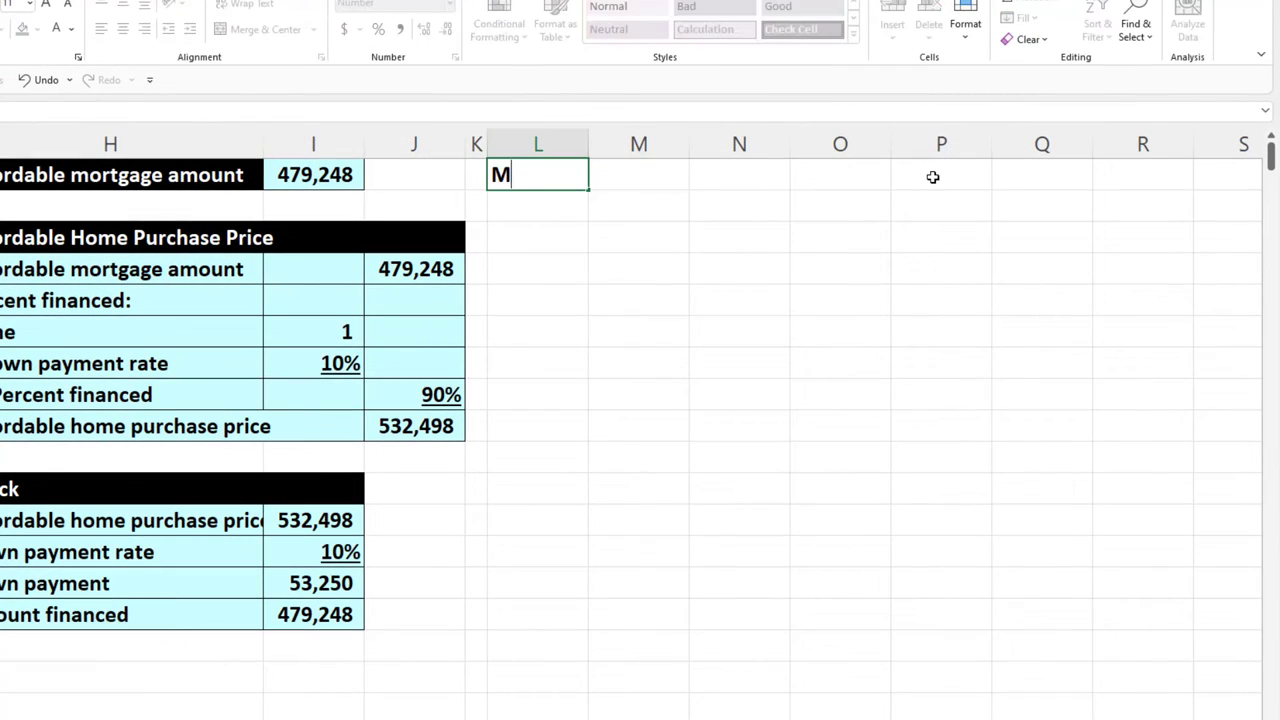
pyautogui.write('onthly Income')
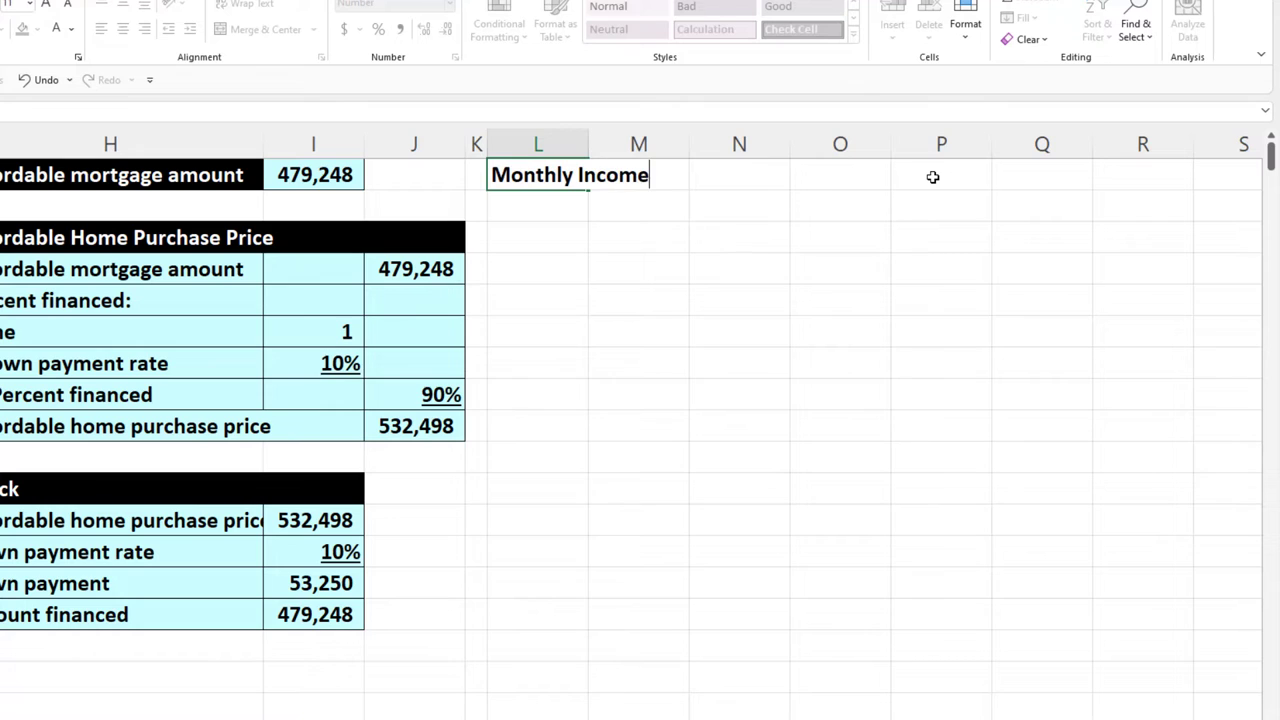
pyautogui.write(' Statement')
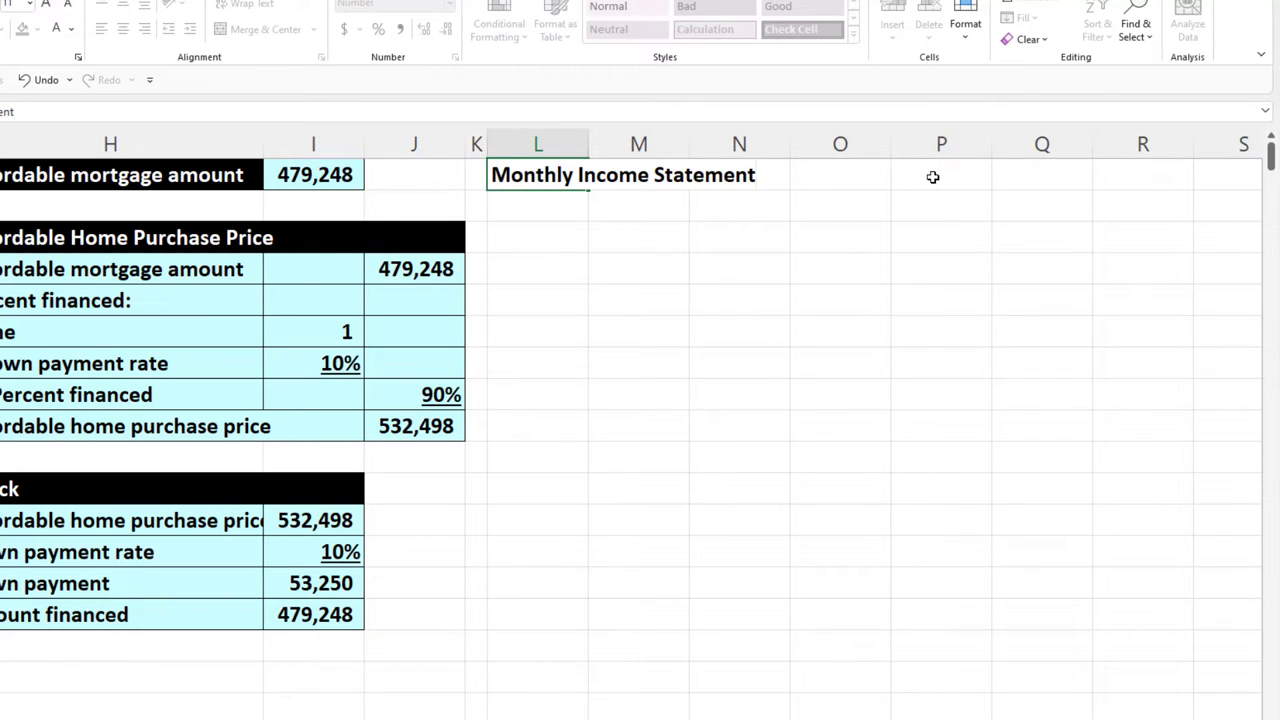
pyautogui.press('Return')
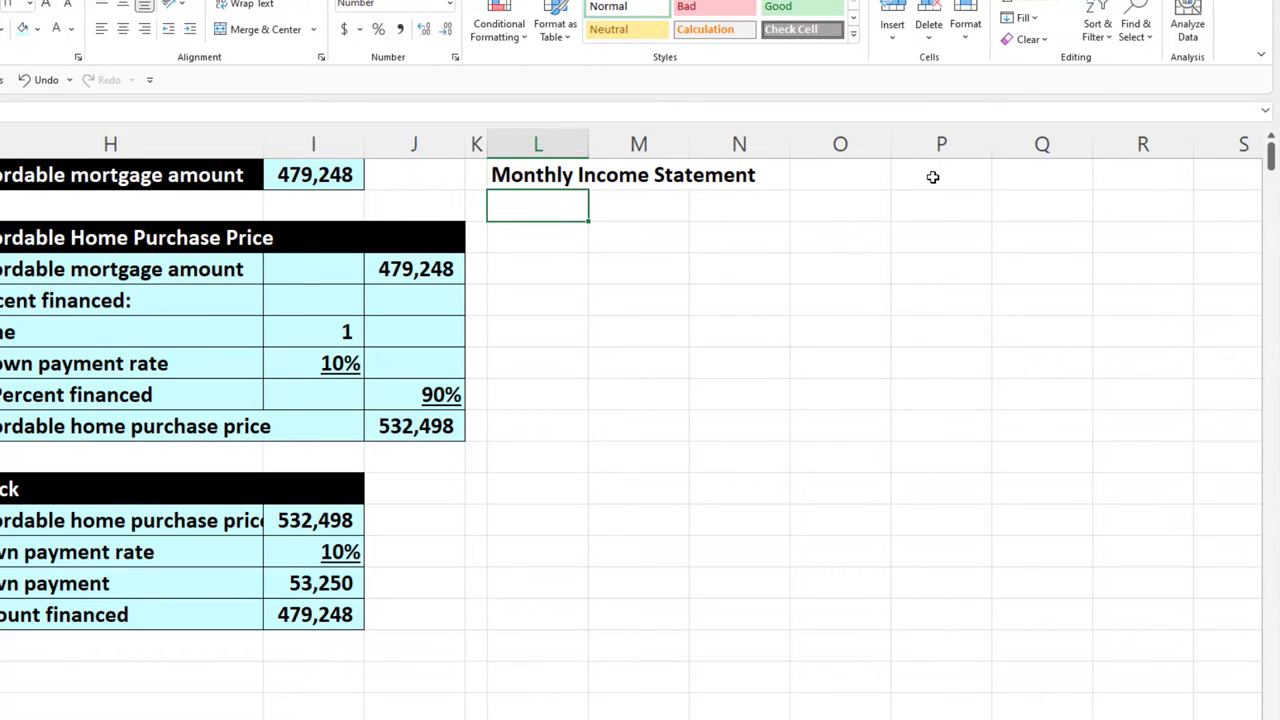
# Step: Append "(Cash Flow)" to the Monthly Income Statement title in L1
pyautogui.doubleClick(554, 170)
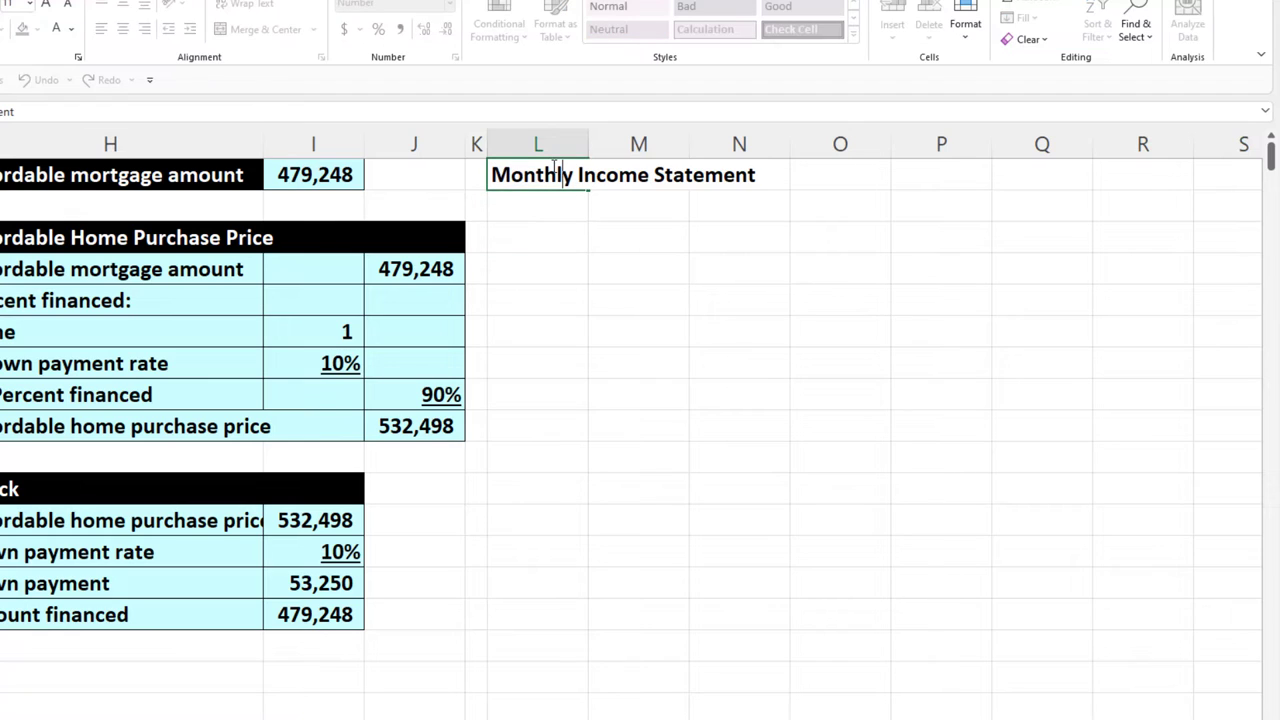
pyautogui.write('(c')
pyautogui.press('BackSpace')
pyautogui.write('Cash')
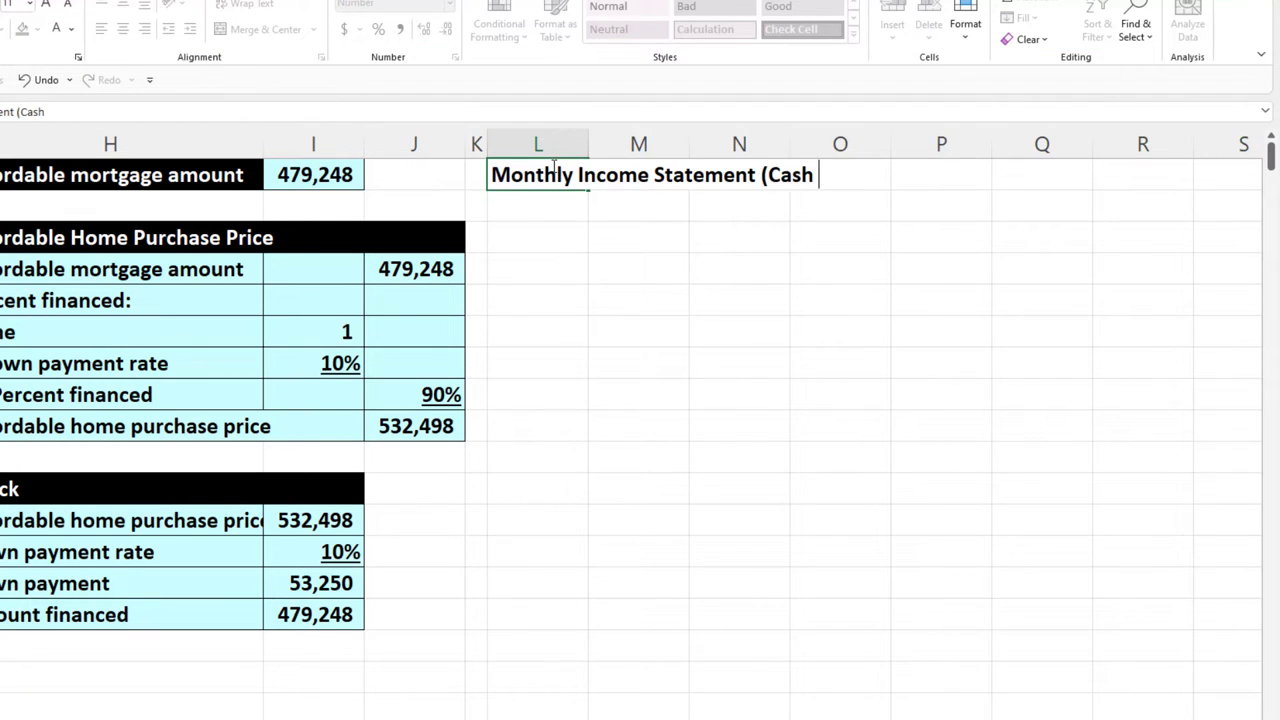
pyautogui.write(' Flow')
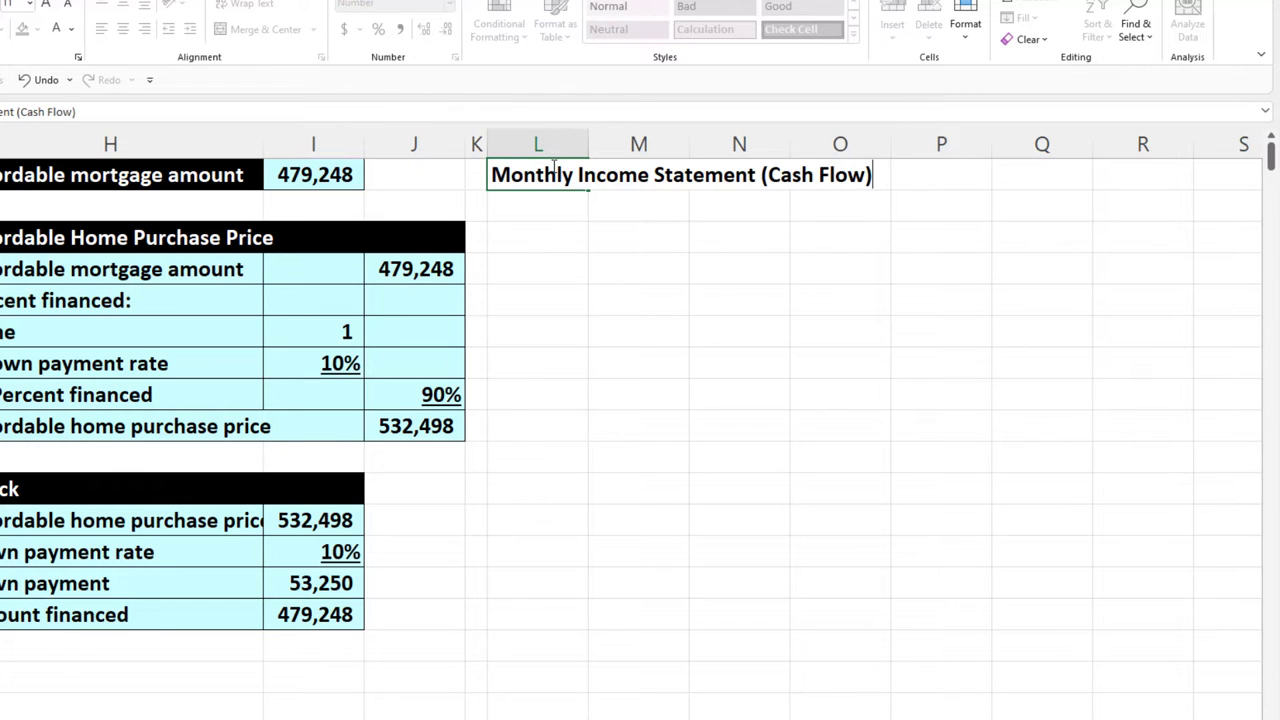
pyautogui.press('Return')
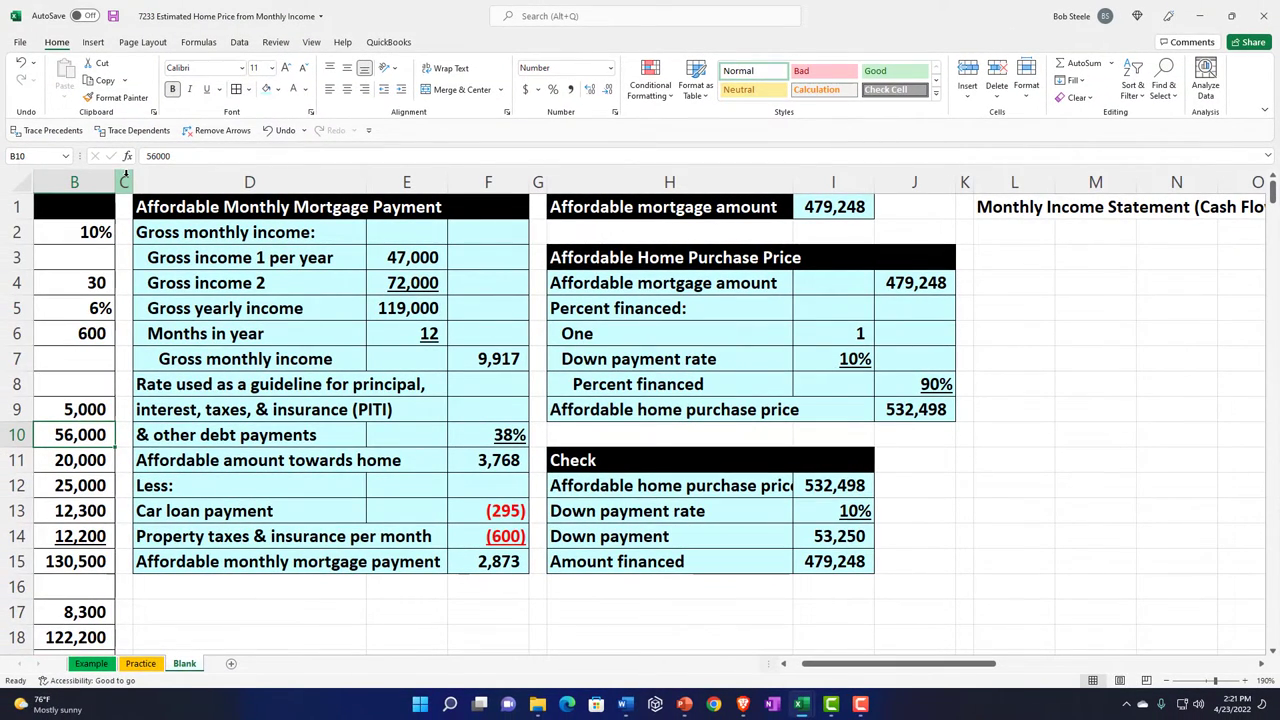
# Step: Delete columns C through J so the Monthly Income Statement (Cash Flow) sits beside the input data
pyautogui.moveTo(125, 174); pyautogui.dragTo(884, 172)
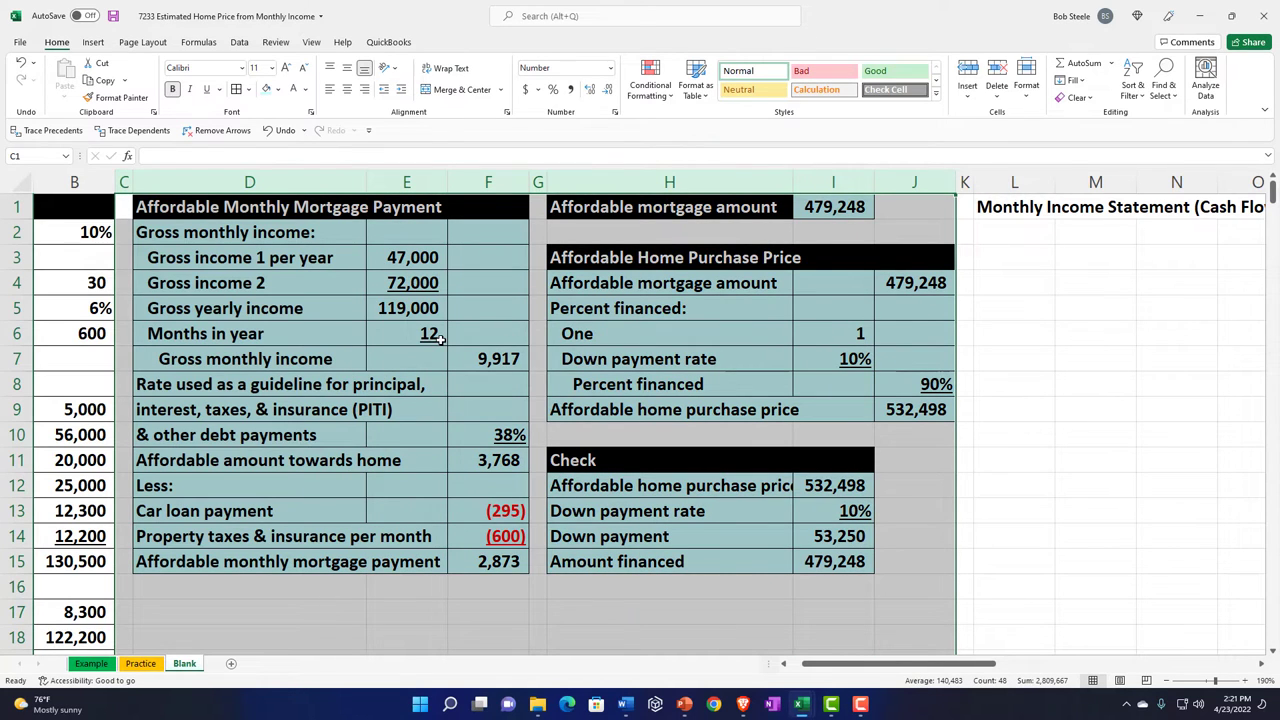
pyautogui.rightClick(440, 341)
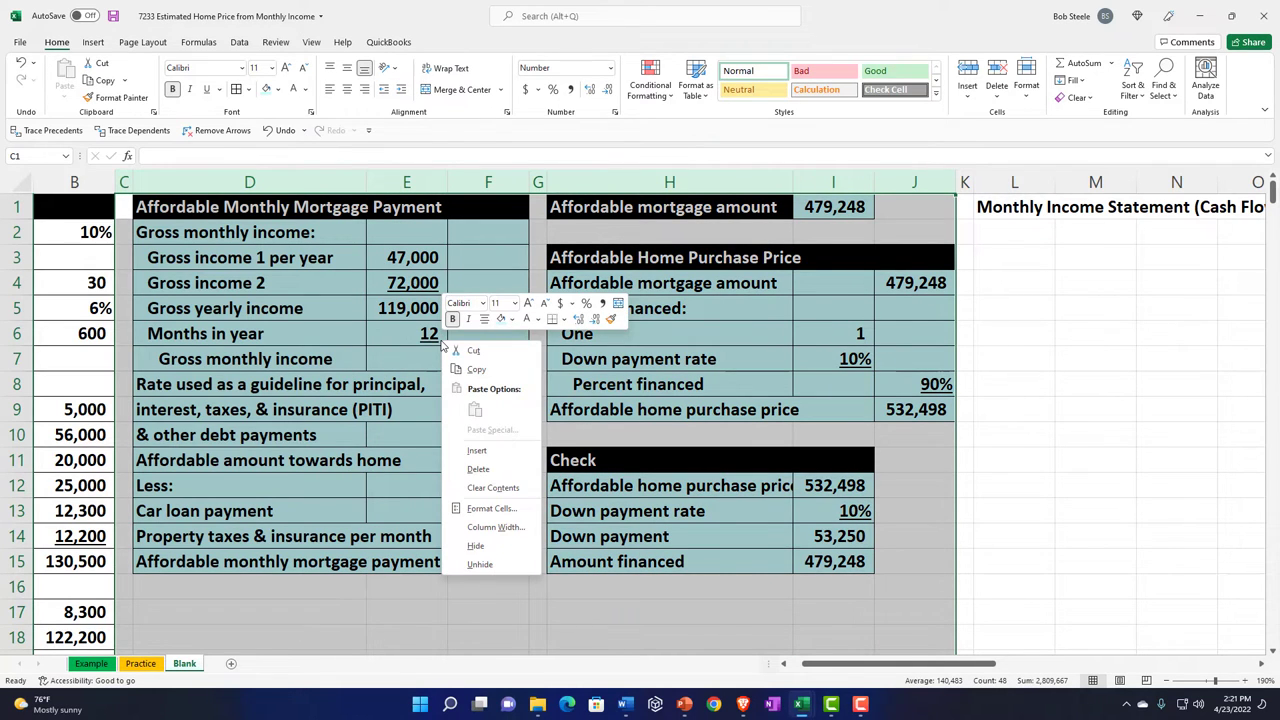
pyautogui.click(476, 468)
pyautogui.click(440, 389)
pyautogui.press('Left')
pyautogui.press('Left')
pyautogui.press('Left')
pyautogui.press('Left')
pyautogui.press('Left')
pyautogui.press('Left')
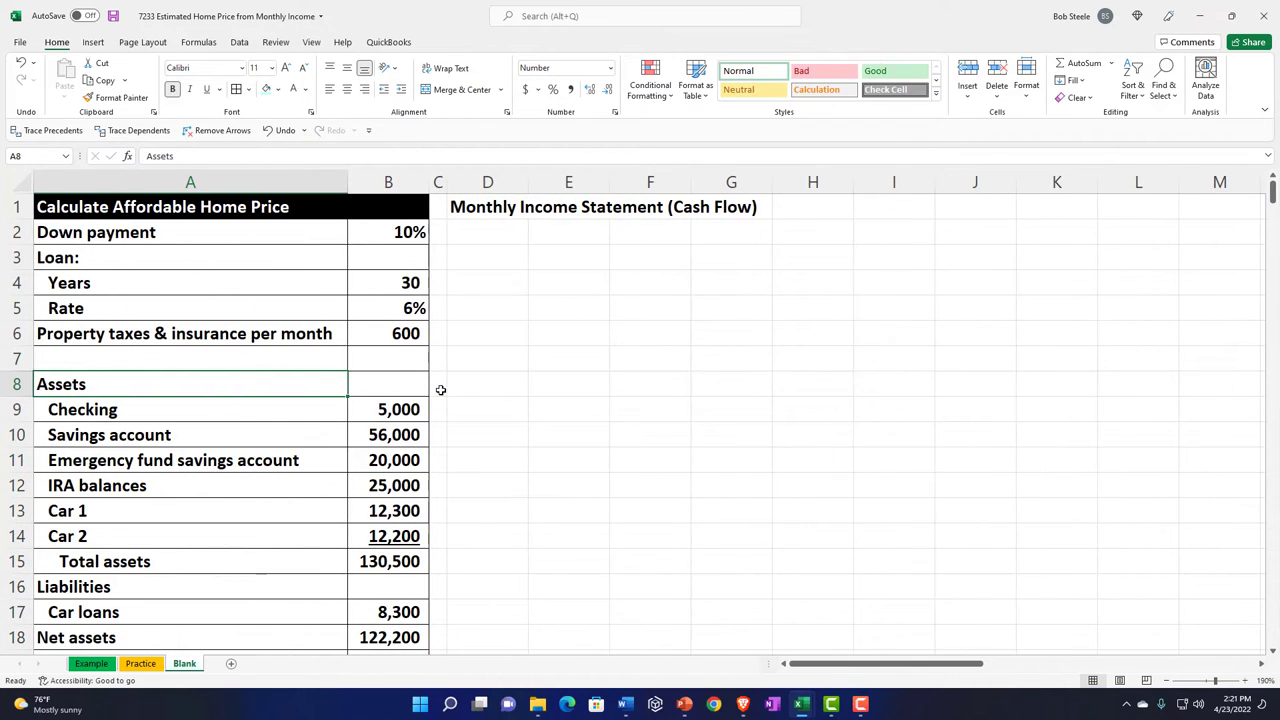
# Step: Widen column D and give the title range D1:F1 a black fill with white text
pyautogui.click(490, 258)
pyautogui.moveTo(528, 182); pyautogui.dragTo(580, 182)
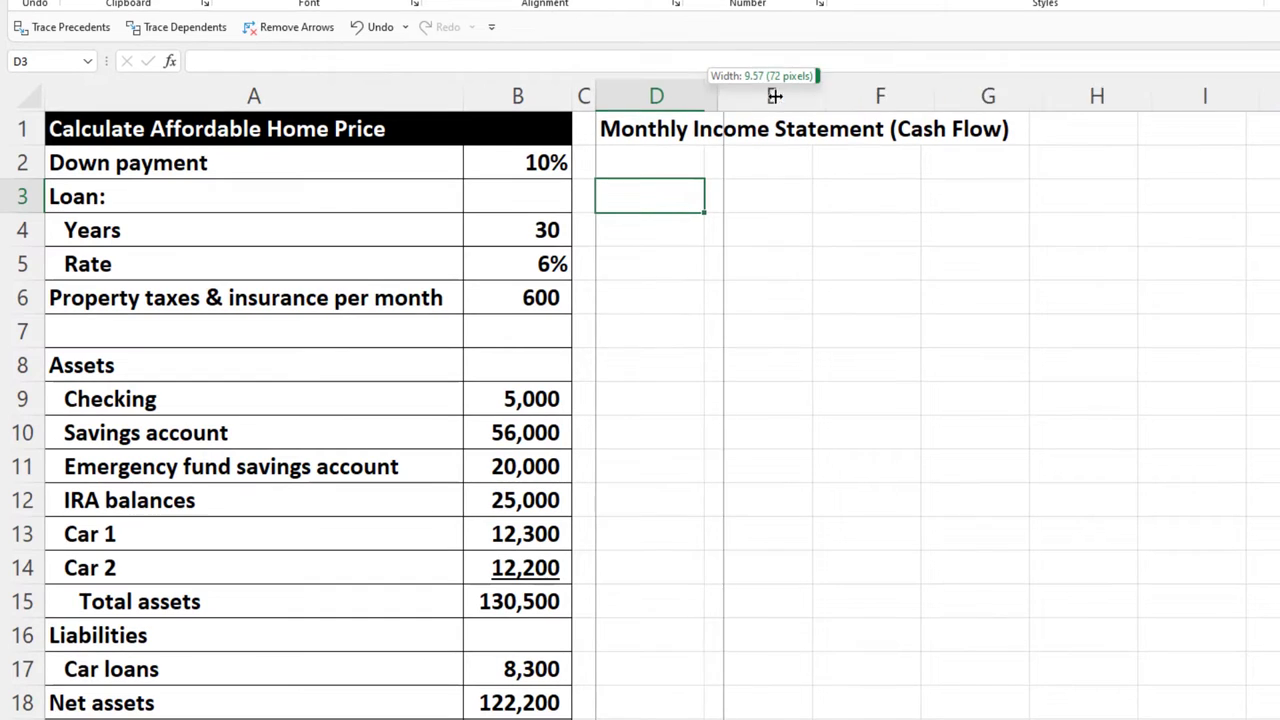
pyautogui.moveTo(774, 96); pyautogui.dragTo(985, 128)
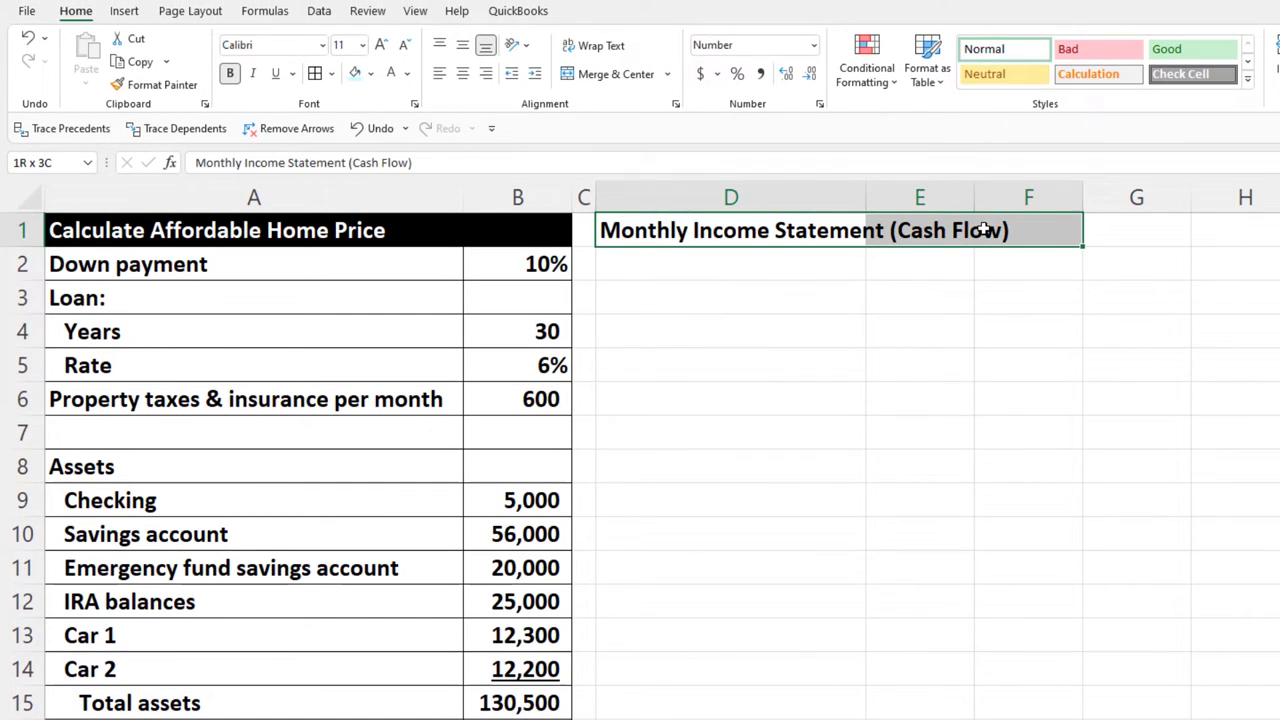
pyautogui.moveTo(985, 230); pyautogui.dragTo(985, 230)
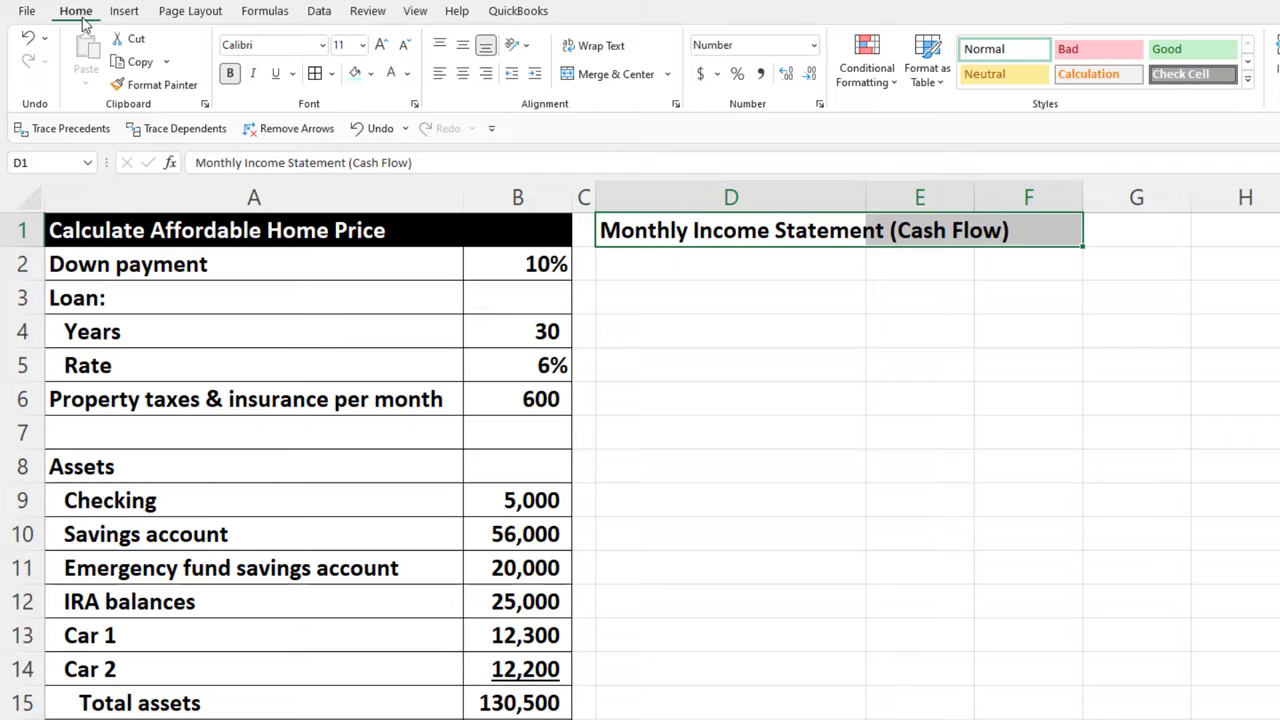
pyautogui.click(370, 73)
pyautogui.click(370, 120)
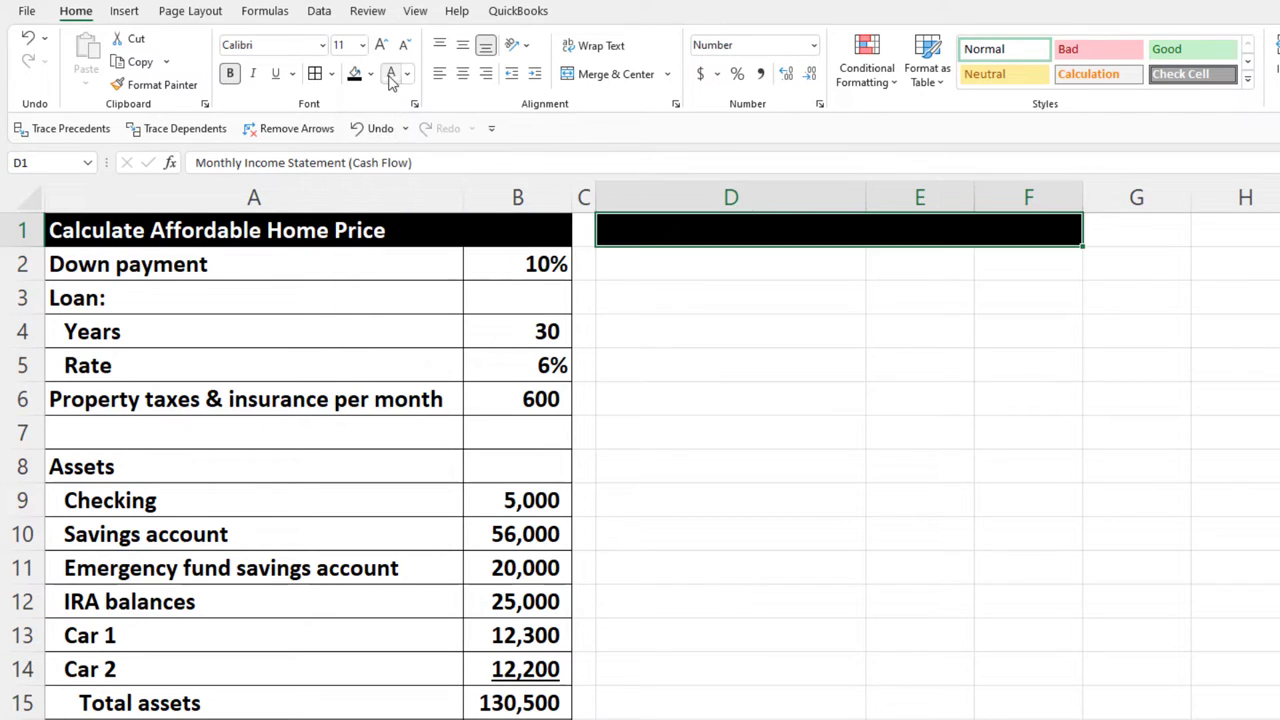
pyautogui.click(390, 74)
# Step: Enter the label "Income:" in cell D2
pyautogui.click(696, 256)
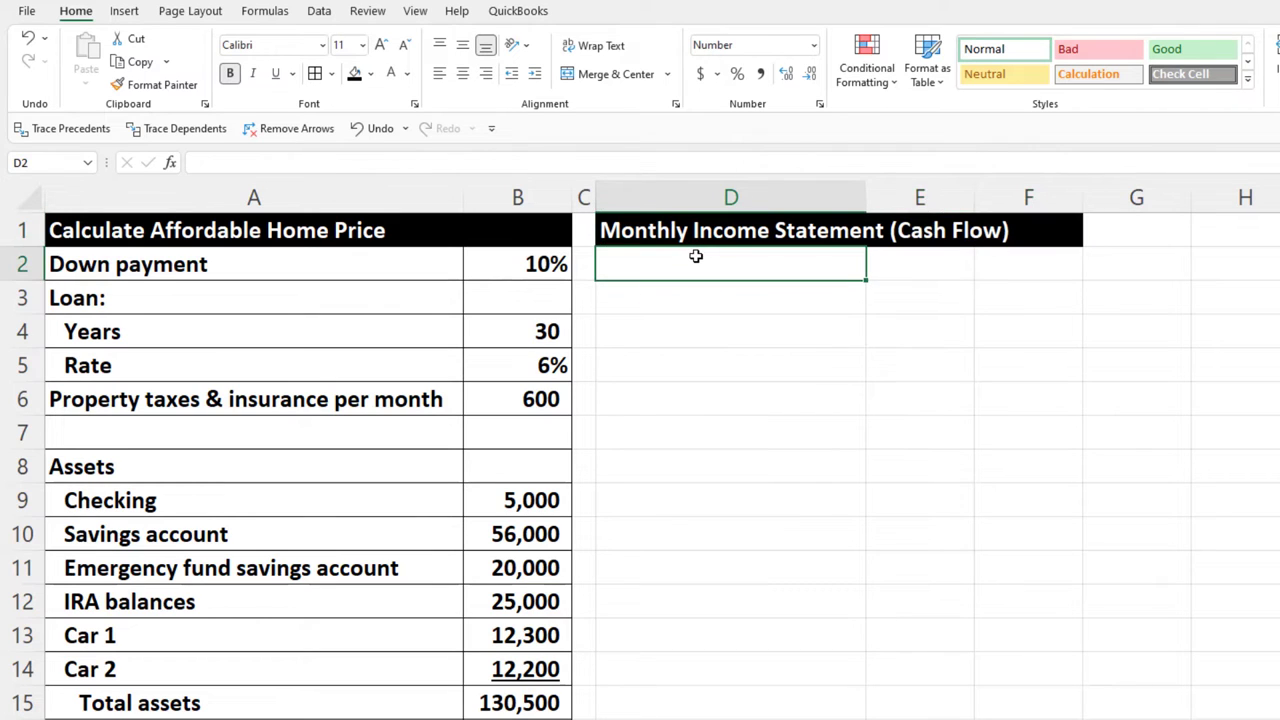
pyautogui.write('INco')
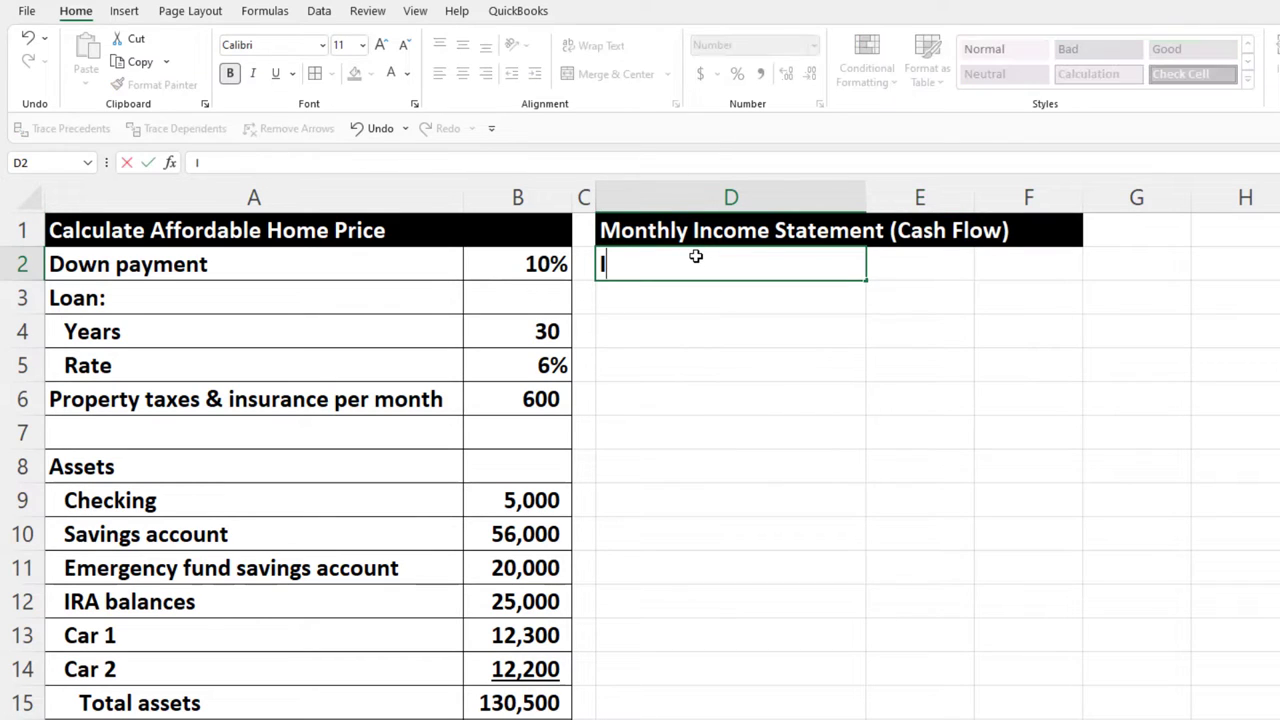
pyautogui.press('BackSpace')
pyautogui.press('BackSpace')
pyautogui.press('BackSpace')
pyautogui.write('ncome:')
pyautogui.press('Return')
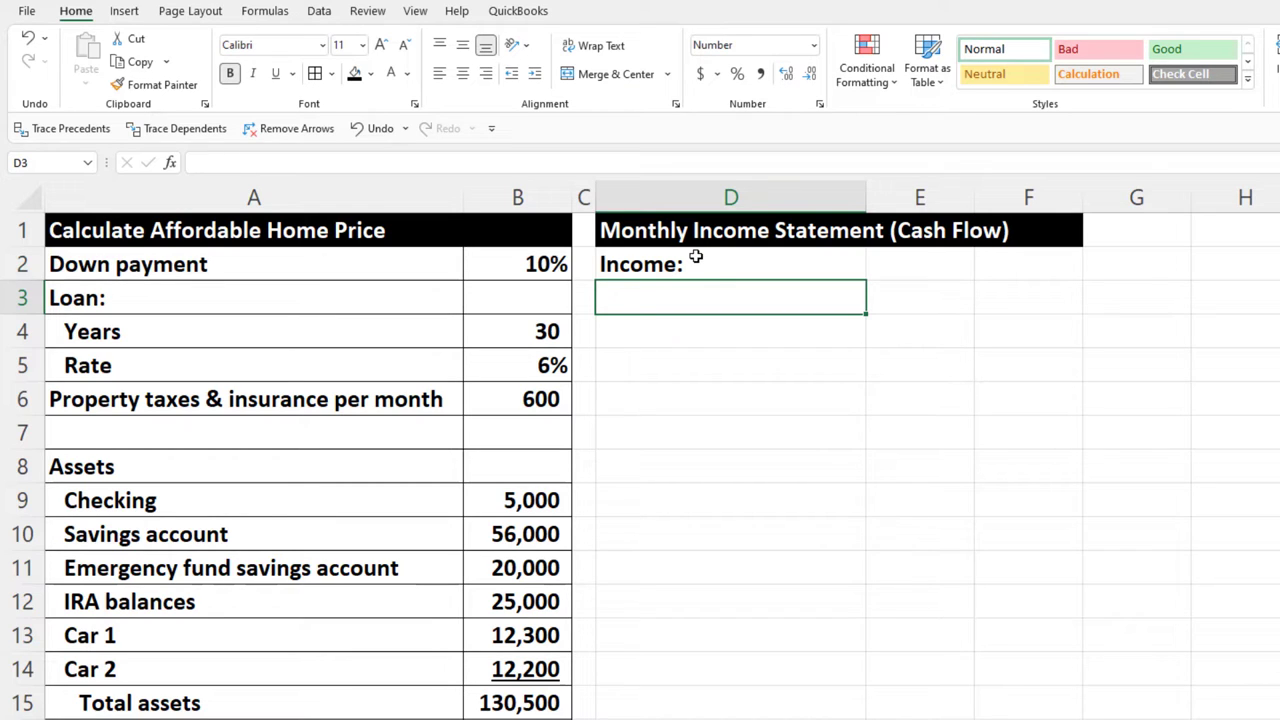
# Step: Link D3 to the "Gross income 1 per year" label in the data column with the formula =A21
pyautogui.write('=')
pyautogui.press('Down')
pyautogui.press('Down')
pyautogui.press('Down')
pyautogui.press('Down')
pyautogui.press('Down')
pyautogui.press('Down')
pyautogui.press('Down')
pyautogui.press('Down')
pyautogui.press('Down')
pyautogui.press('Down')
pyautogui.press('Down')
pyautogui.press('Down')
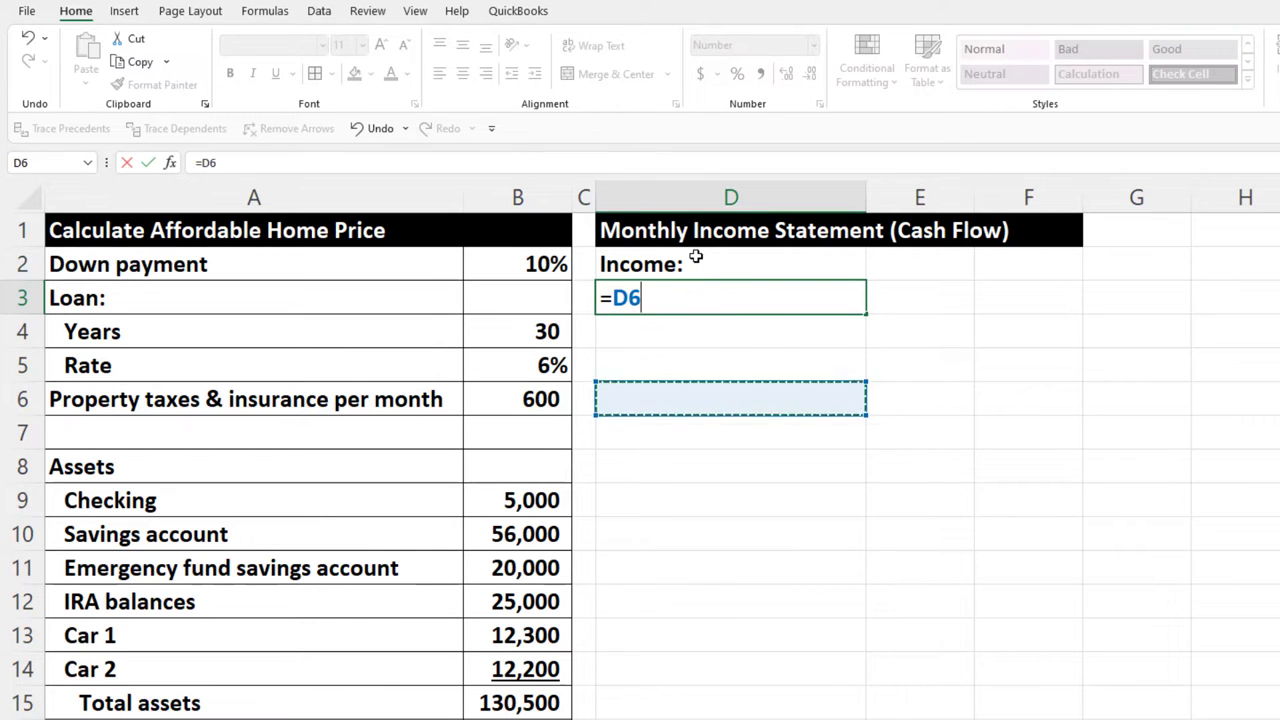
pyautogui.press('Down')
pyautogui.press('Down')
pyautogui.press('Down')
pyautogui.press('Down')
pyautogui.press('Down')
pyautogui.press('Down')
pyautogui.press('Down')
pyautogui.press('Down')
pyautogui.press('Down')
pyautogui.press('Down')
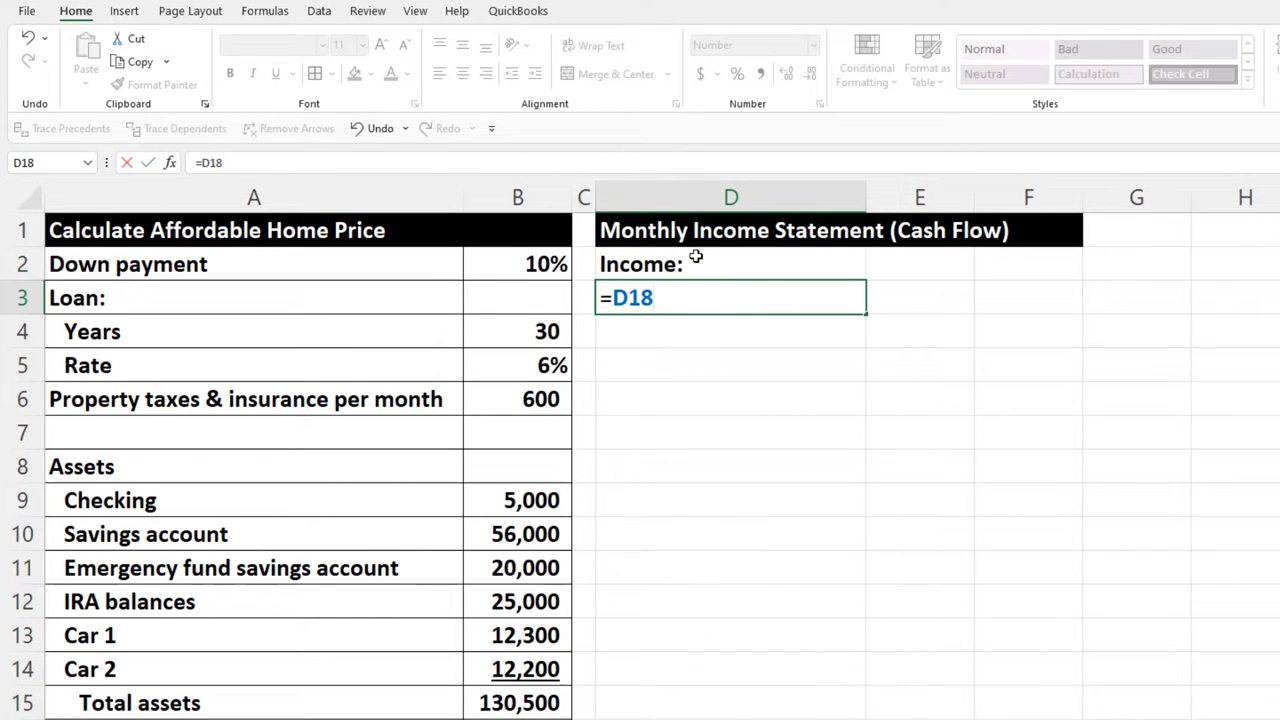
pyautogui.press('Left')
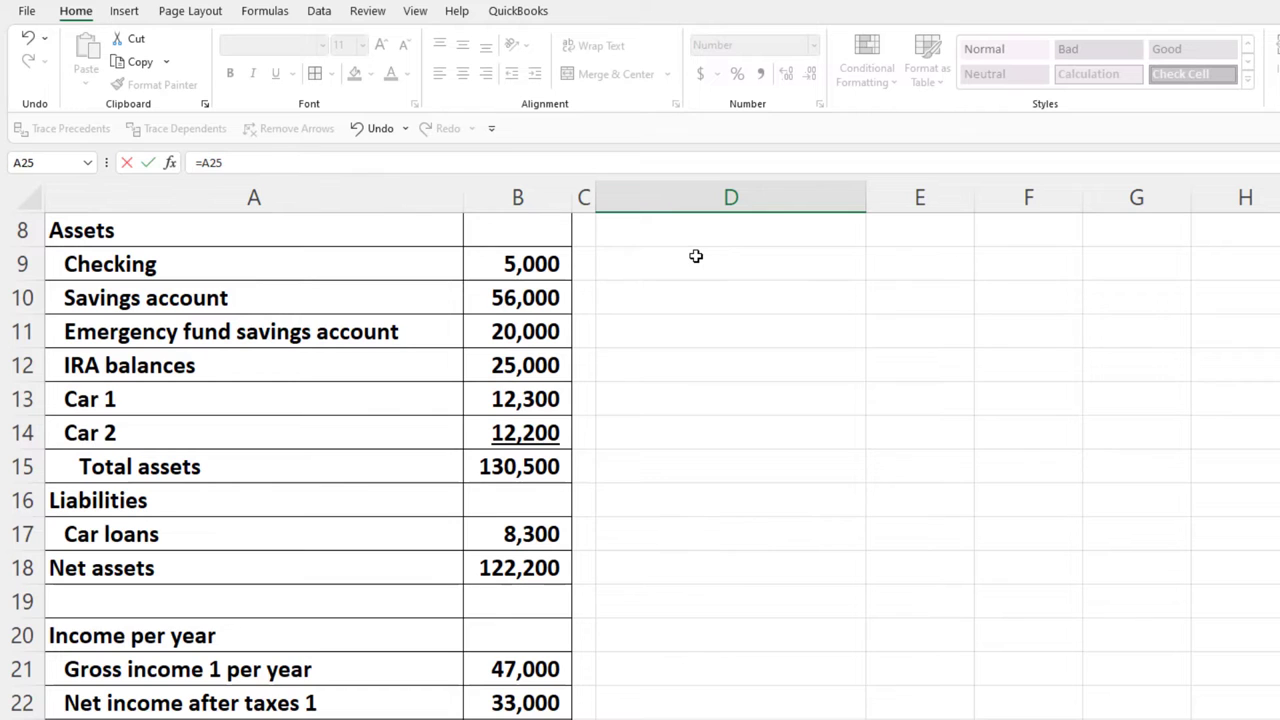
pyautogui.press('Up')
pyautogui.press('Up')
pyautogui.press('Up')
pyautogui.press('Up')
pyautogui.press('Return')
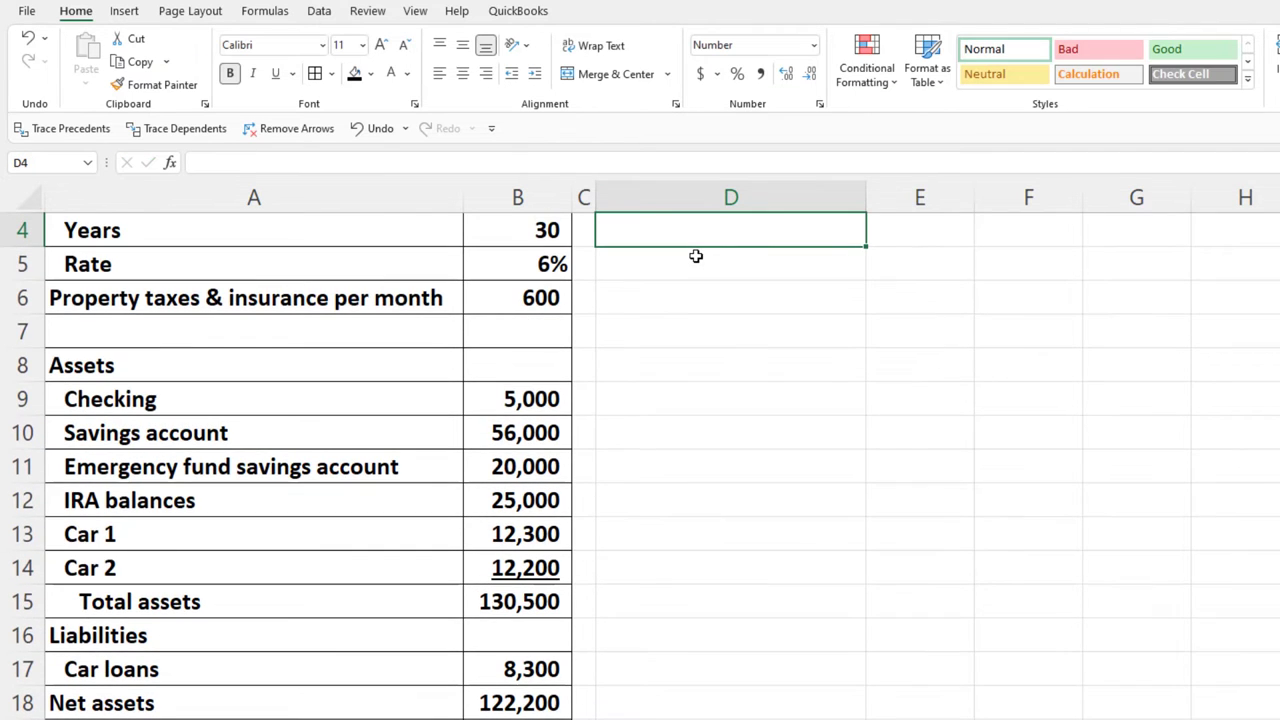
# Step: Fill the label formula in D3 down through D6 to bring in the remaining income labels
pyautogui.scroll(1, 700, 260)
pyautogui.click(845, 305)
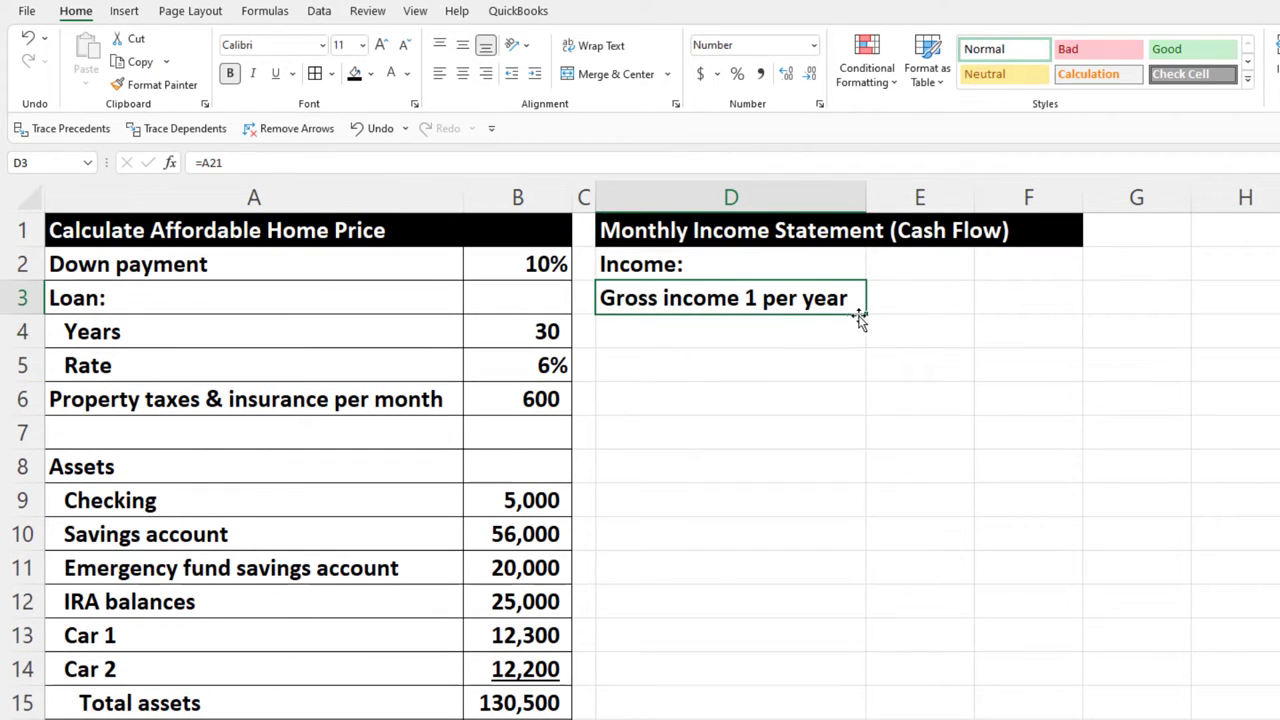
pyautogui.moveTo(867, 316); pyautogui.dragTo(843, 408)
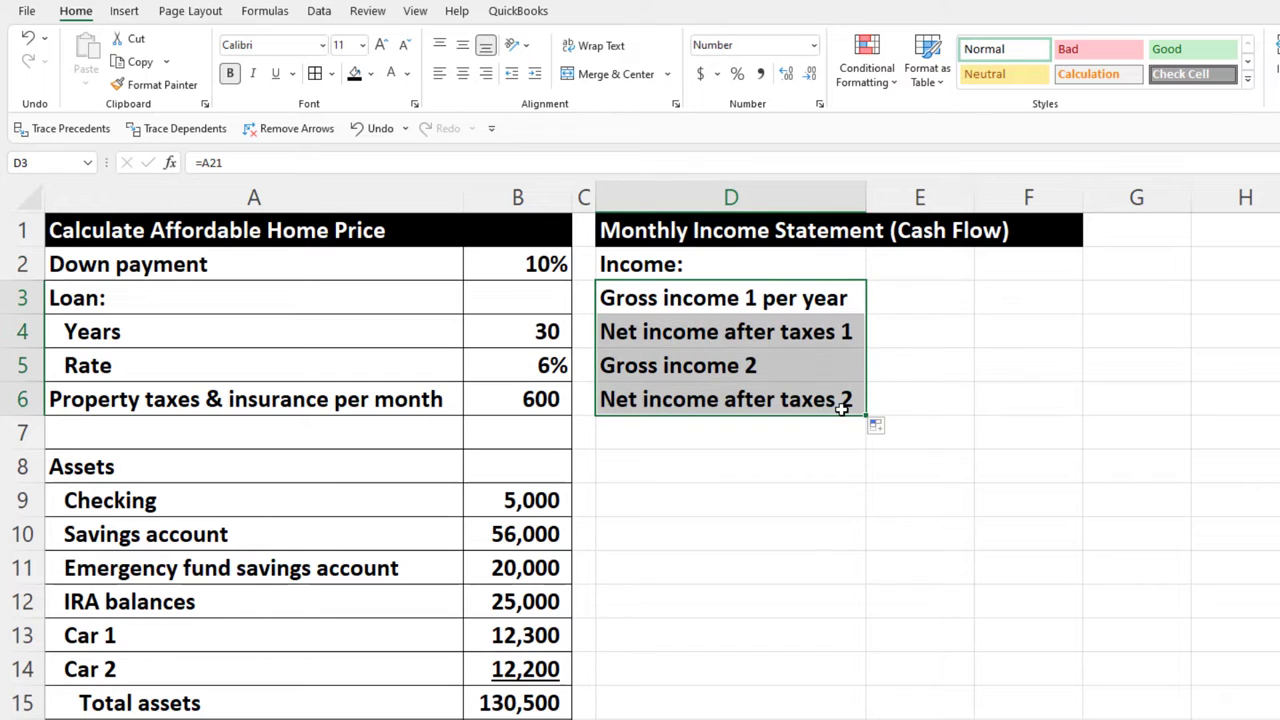
pyautogui.click(892, 298)
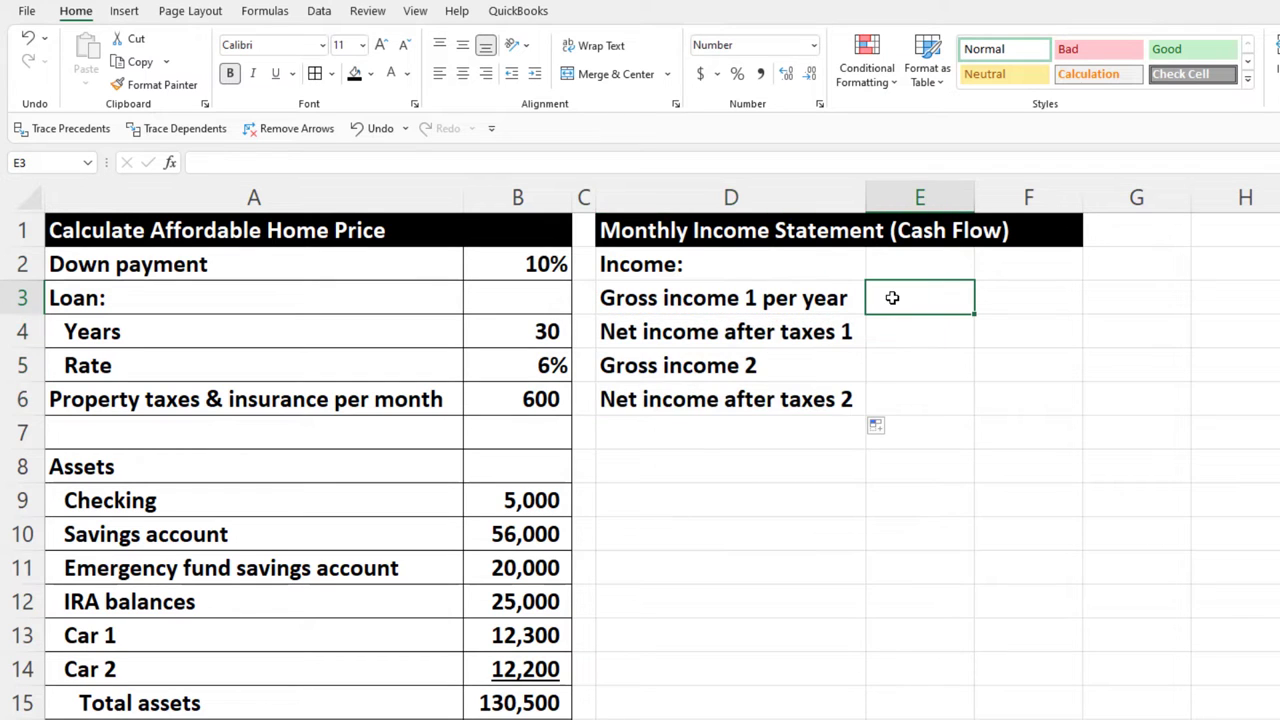
pyautogui.click(760, 328)
pyautogui.click(745, 365)
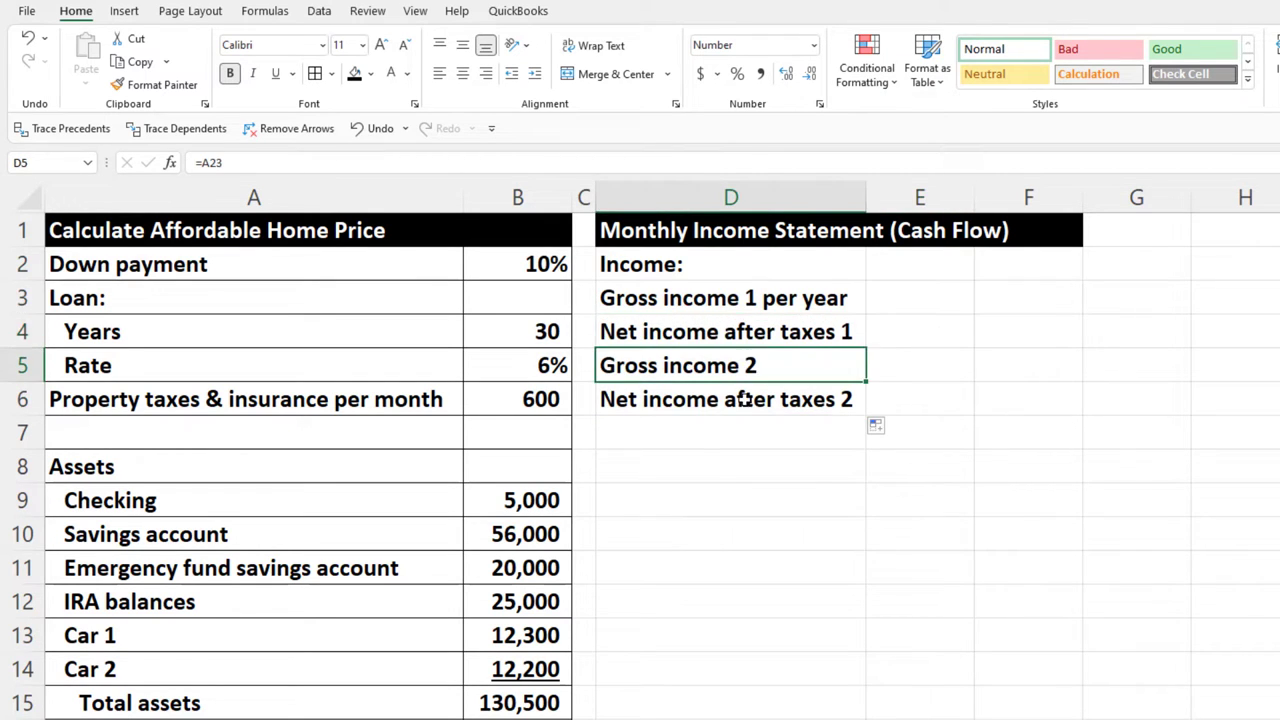
# Step: Link E3 to the annual Gross income 1 amount in the data column with the formula =B21
pyautogui.click(745, 399)
pyautogui.click(912, 304)
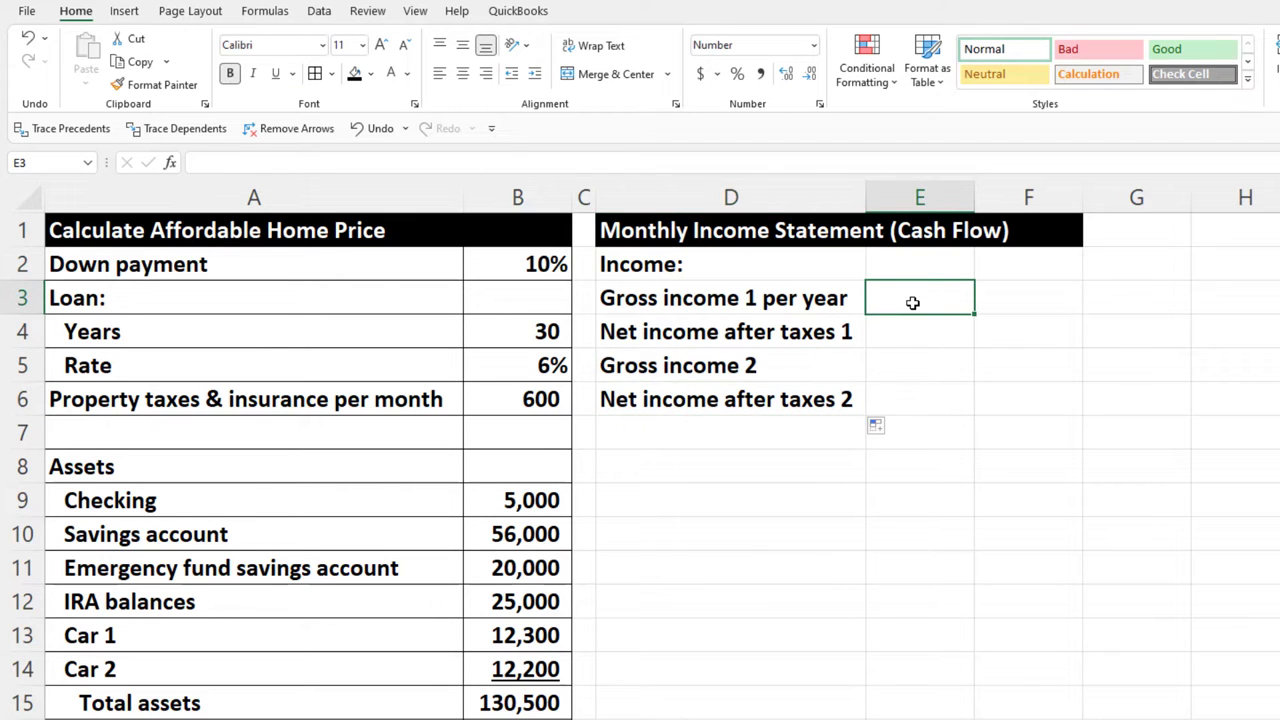
pyautogui.write('=')
pyautogui.press('Down')
pyautogui.press('Down')
pyautogui.press('Down')
pyautogui.press('Down')
pyautogui.press('Down')
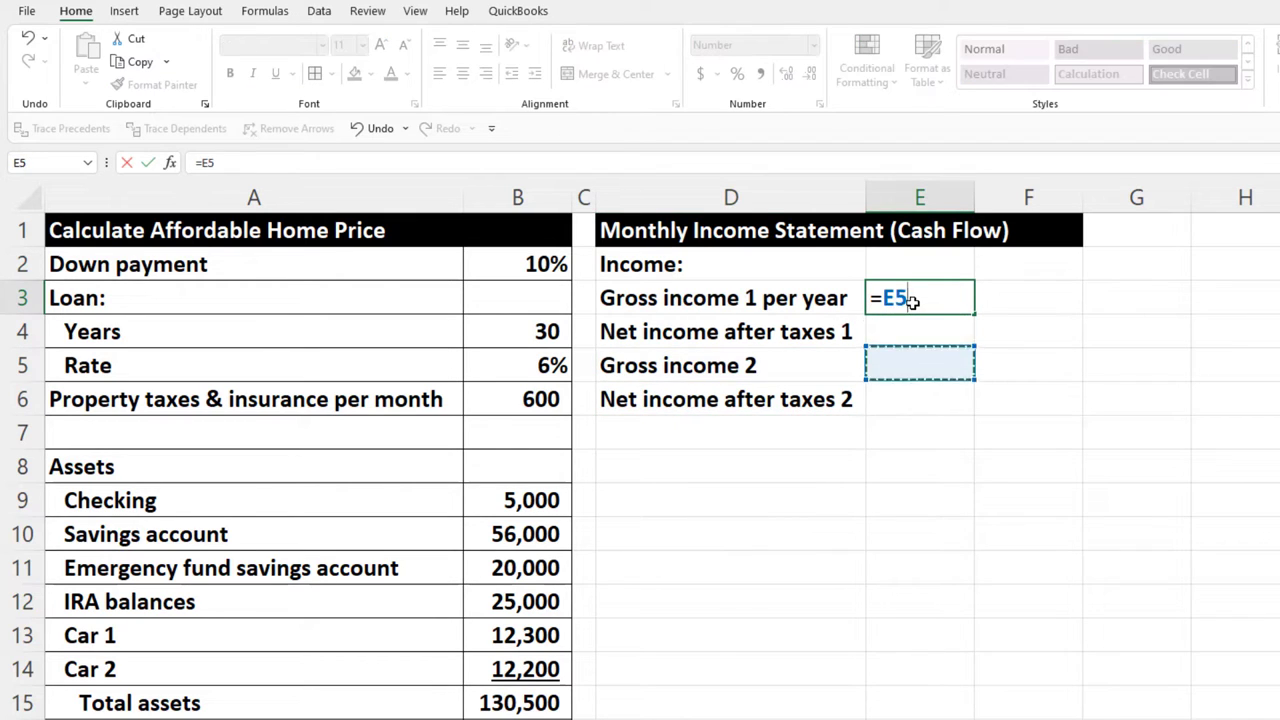
pyautogui.press('Down')
pyautogui.press('Down')
pyautogui.press('Down')
pyautogui.press('Down')
pyautogui.press('Down')
pyautogui.press('Down')
pyautogui.press('Down')
pyautogui.press('Down')
pyautogui.press('Down')
pyautogui.press('Down')
pyautogui.press('Down')
pyautogui.press('Down')
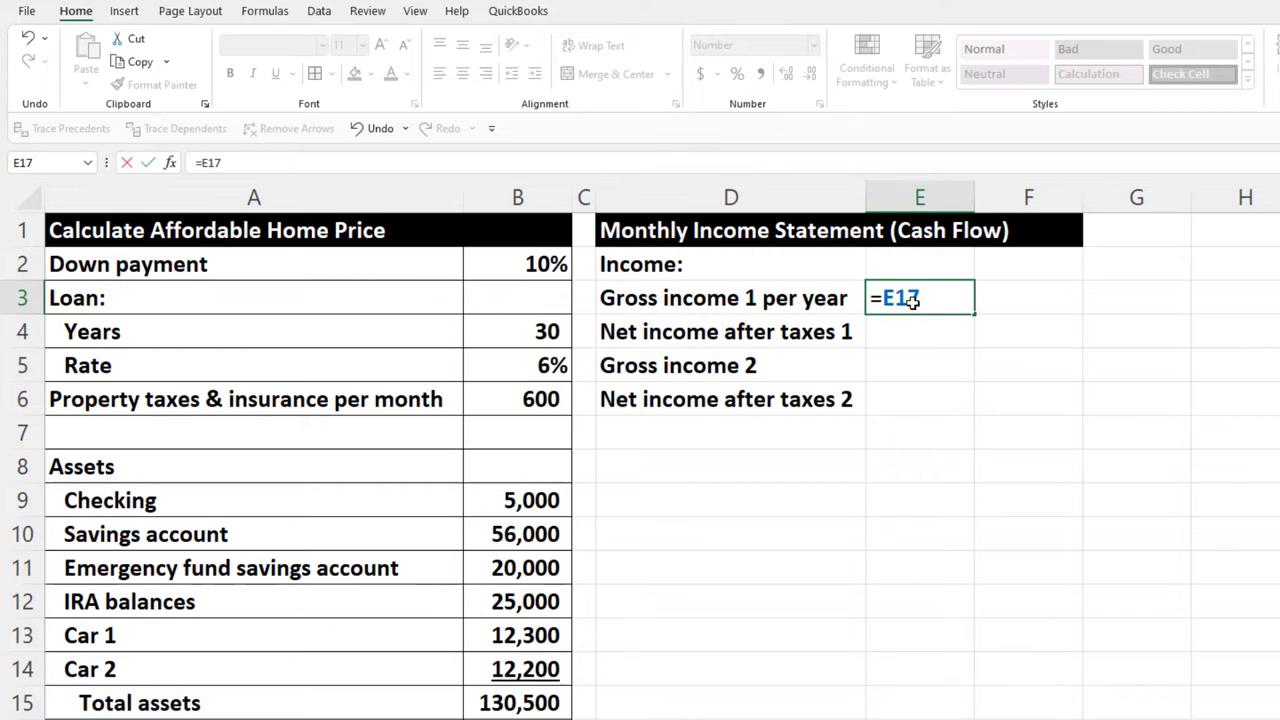
pyautogui.press('Down')
pyautogui.press('Down')
pyautogui.press('Down')
pyautogui.press('Down')
pyautogui.press('Down')
pyautogui.press('Down')
pyautogui.press('Down')
pyautogui.press('Down')
pyautogui.press('Down')
pyautogui.press('Down')
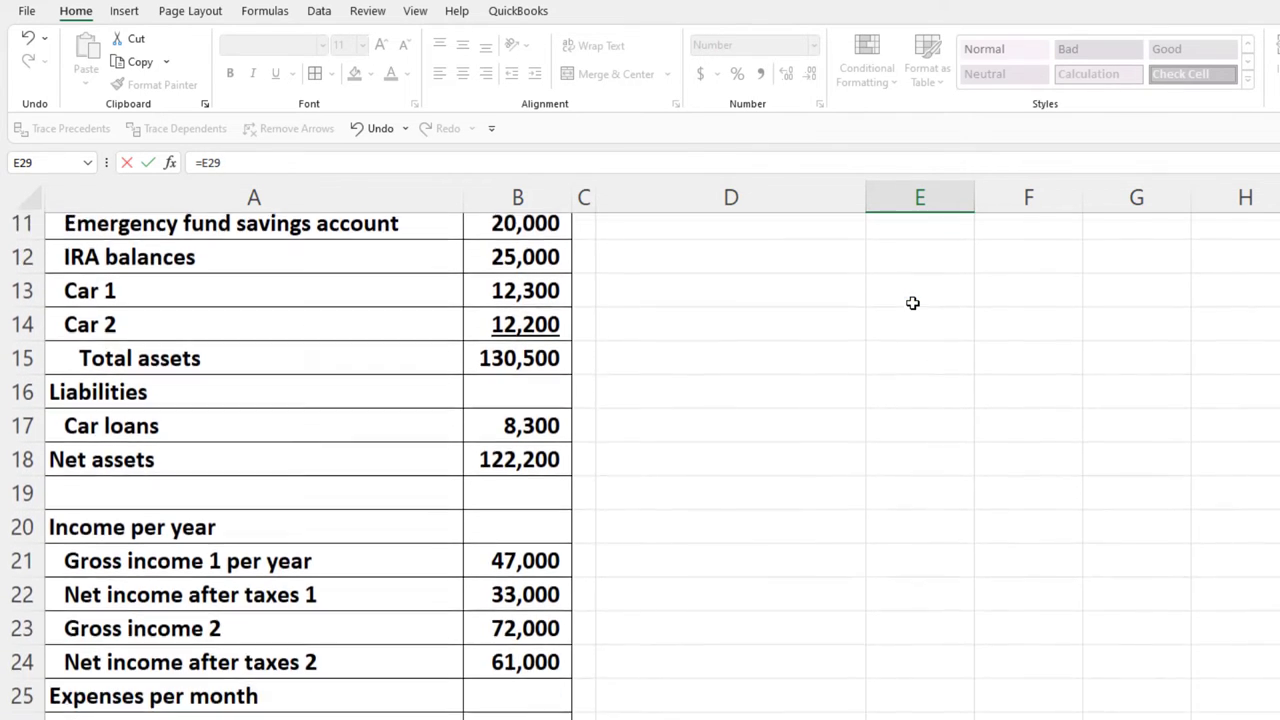
pyautogui.press('Left')
pyautogui.press('Left')
pyautogui.press('Left')
pyautogui.press('Up')
pyautogui.press('Up')
pyautogui.press('Up')
pyautogui.press('Up')
pyautogui.press('Up')
pyautogui.press('Up')
pyautogui.press('Up')
pyautogui.press('Up')
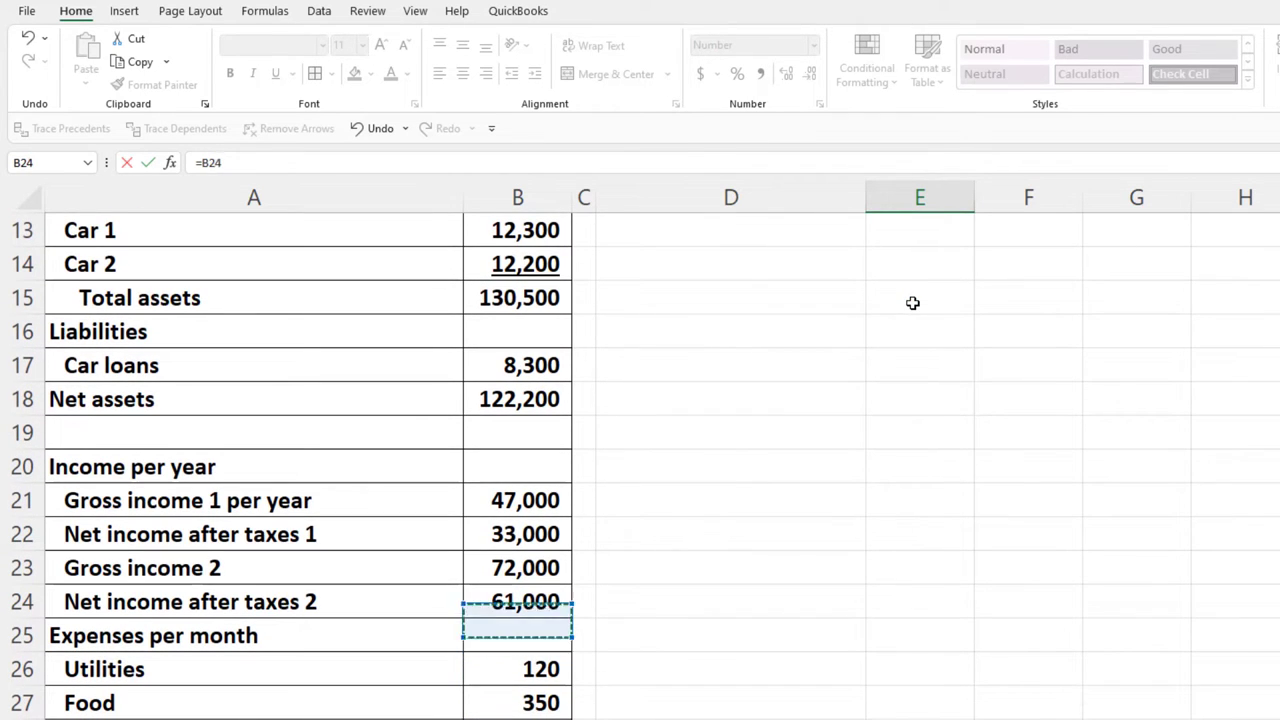
pyautogui.press('Up')
pyautogui.press('Return')
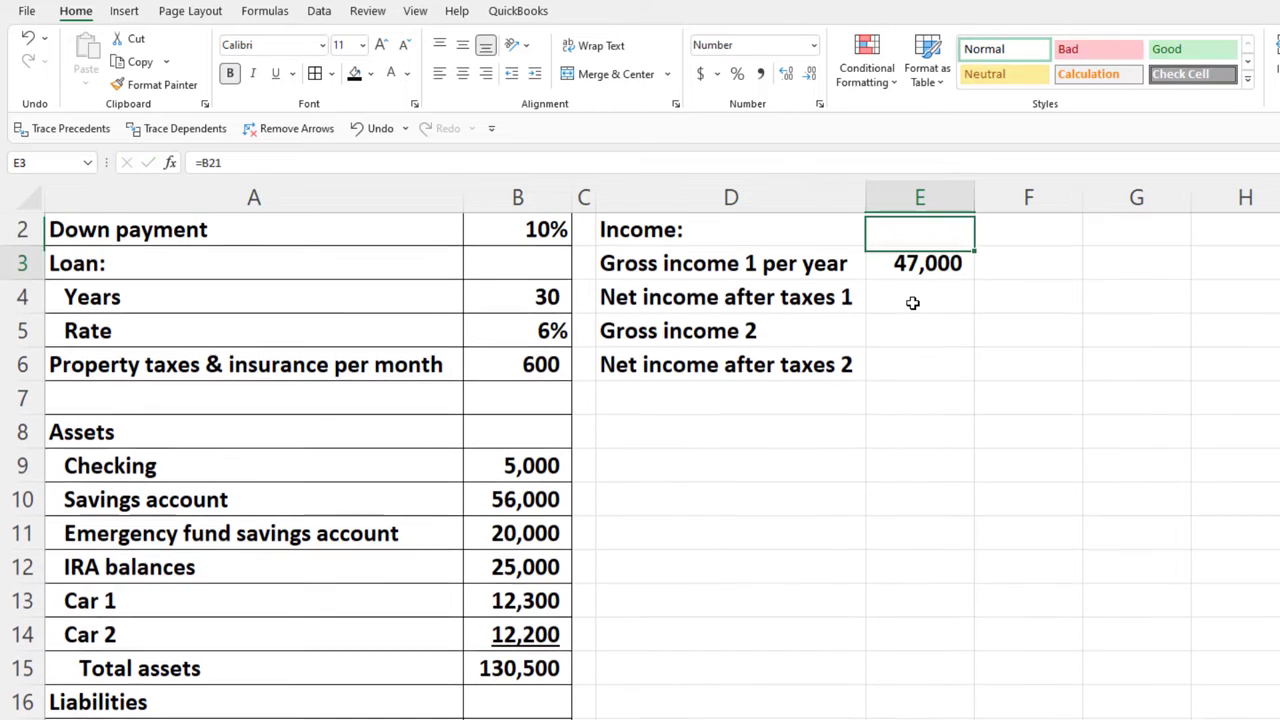
# Step: Link F4 to the Net income after taxes 1 amount in the data column with the formula =B22
pyautogui.press('Right')
pyautogui.write('=')
pyautogui.press('Down')
pyautogui.press('Down')
pyautogui.press('Down')
pyautogui.press('Down')
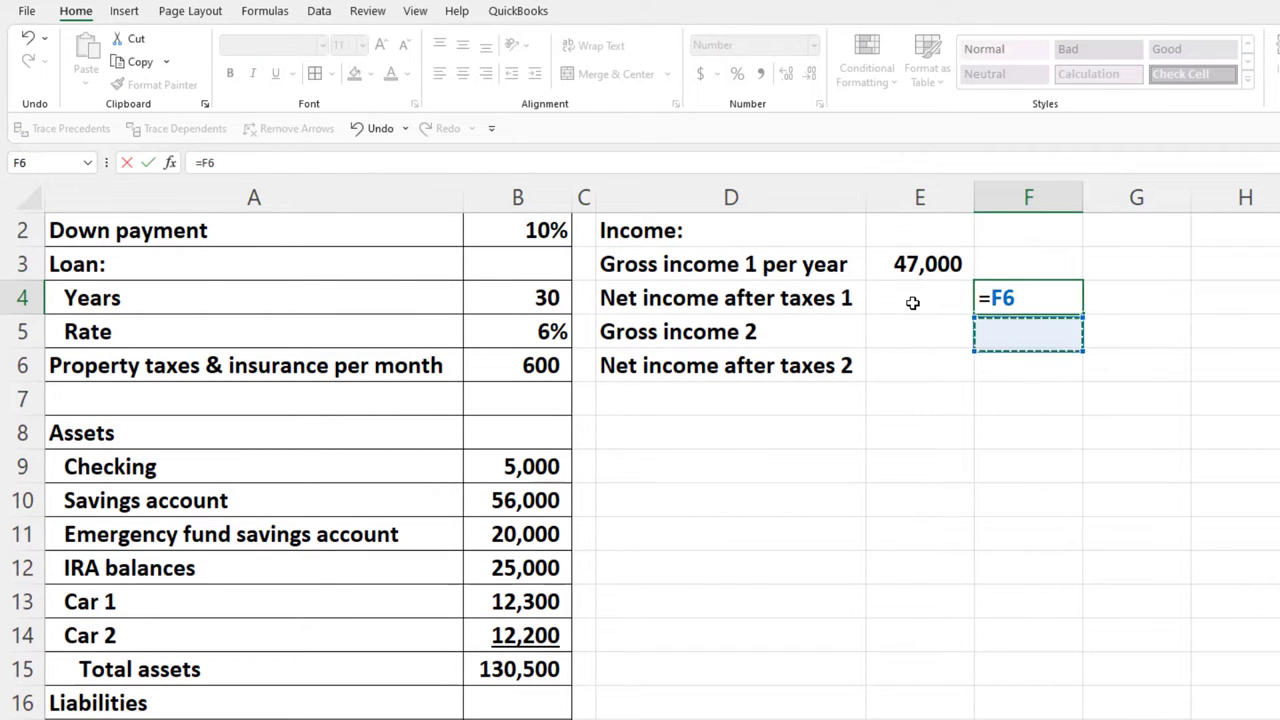
pyautogui.press('Down')
pyautogui.press('Down')
pyautogui.press('Down')
pyautogui.press('Down')
pyautogui.press('Down')
pyautogui.press('Down')
pyautogui.press('Down')
pyautogui.press('Down')
pyautogui.press('Down')
pyautogui.press('Down')
pyautogui.press('Down')
pyautogui.press('Down')
pyautogui.press('Down')
pyautogui.press('Down')
pyautogui.press('Down')
pyautogui.press('Down')
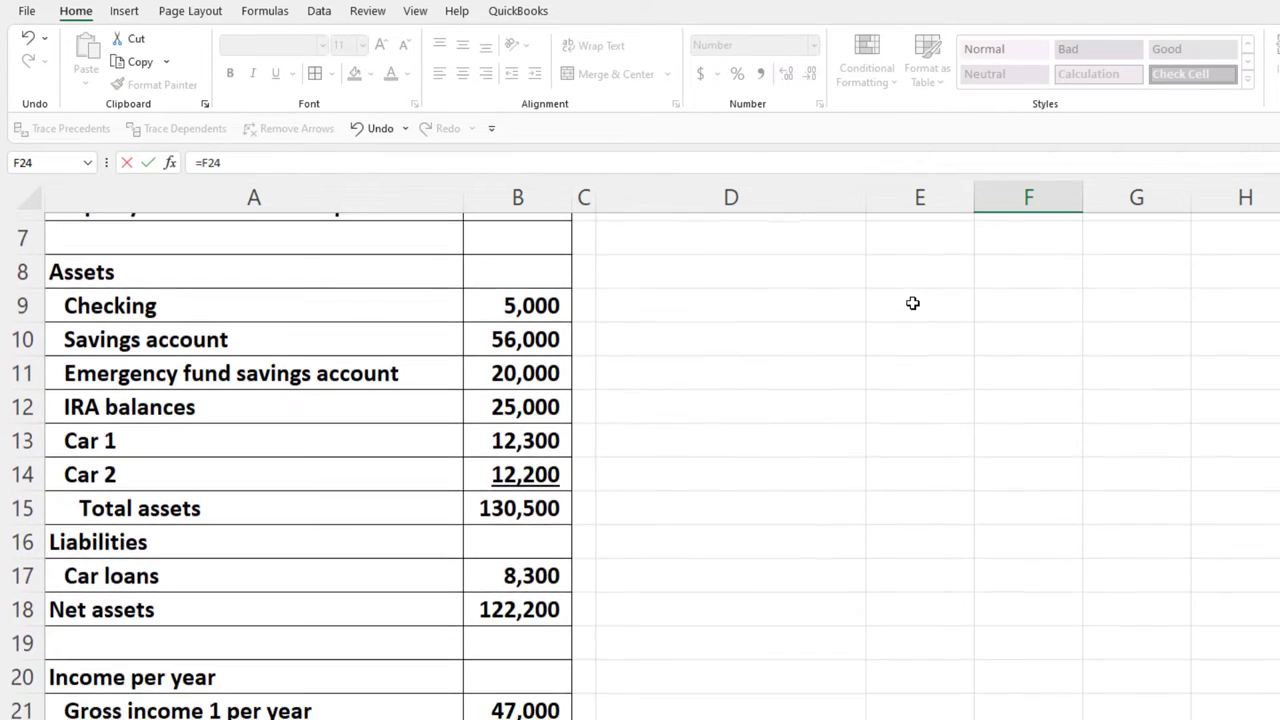
pyautogui.press('Left')
pyautogui.press('Left')
pyautogui.press('Left')
pyautogui.press('Return')
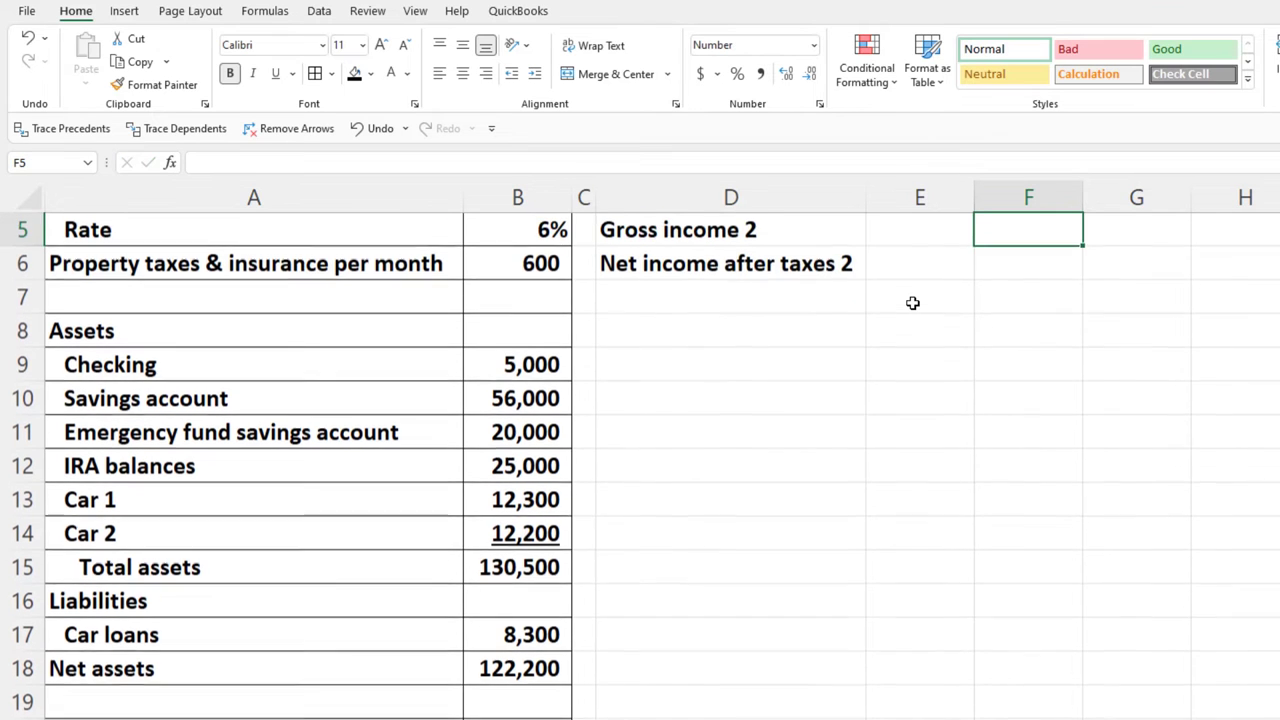
# Step: Link E5 to the Gross income 2 amount in the data column with the formula =B23
pyautogui.click(912, 302)
pyautogui.write('=')
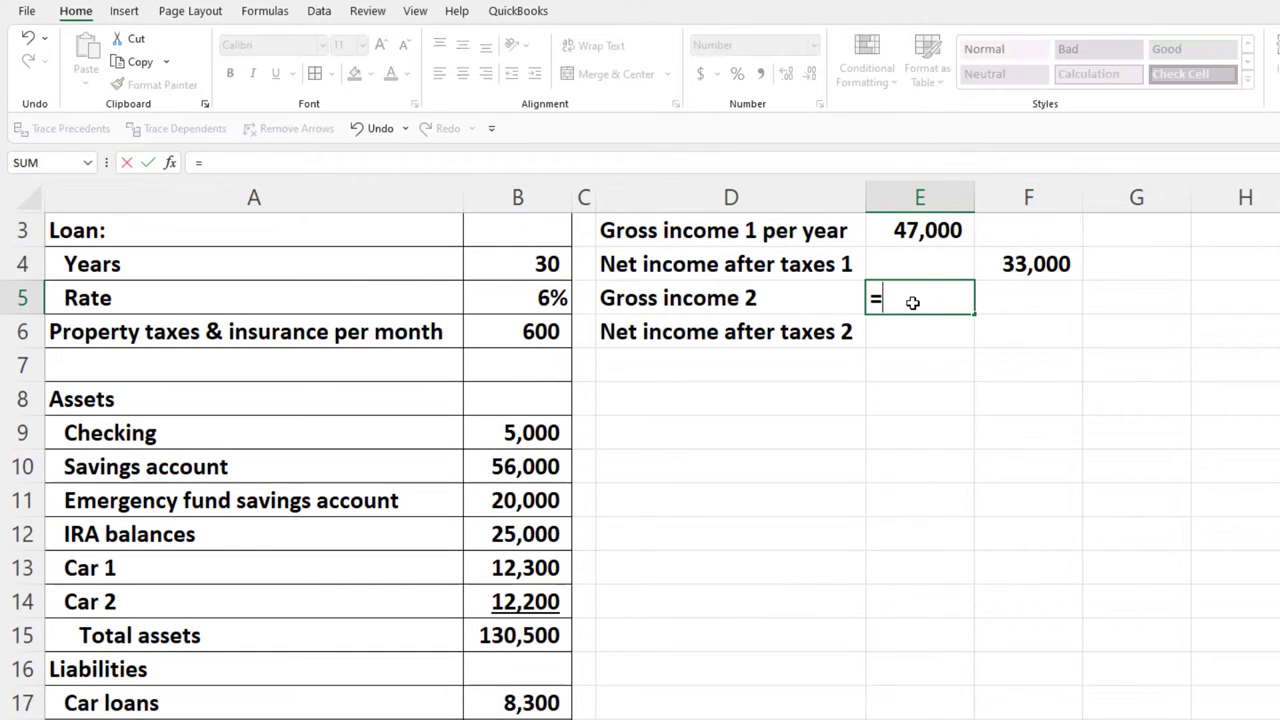
pyautogui.press('Down')
pyautogui.press('Down')
pyautogui.press('Down')
pyautogui.press('Down')
pyautogui.press('Down')
pyautogui.press('Down')
pyautogui.press('Down')
pyautogui.press('Down')
pyautogui.press('Down')
pyautogui.press('Down')
pyautogui.press('Down')
pyautogui.press('Down')
pyautogui.press('Down')
pyautogui.press('Down')
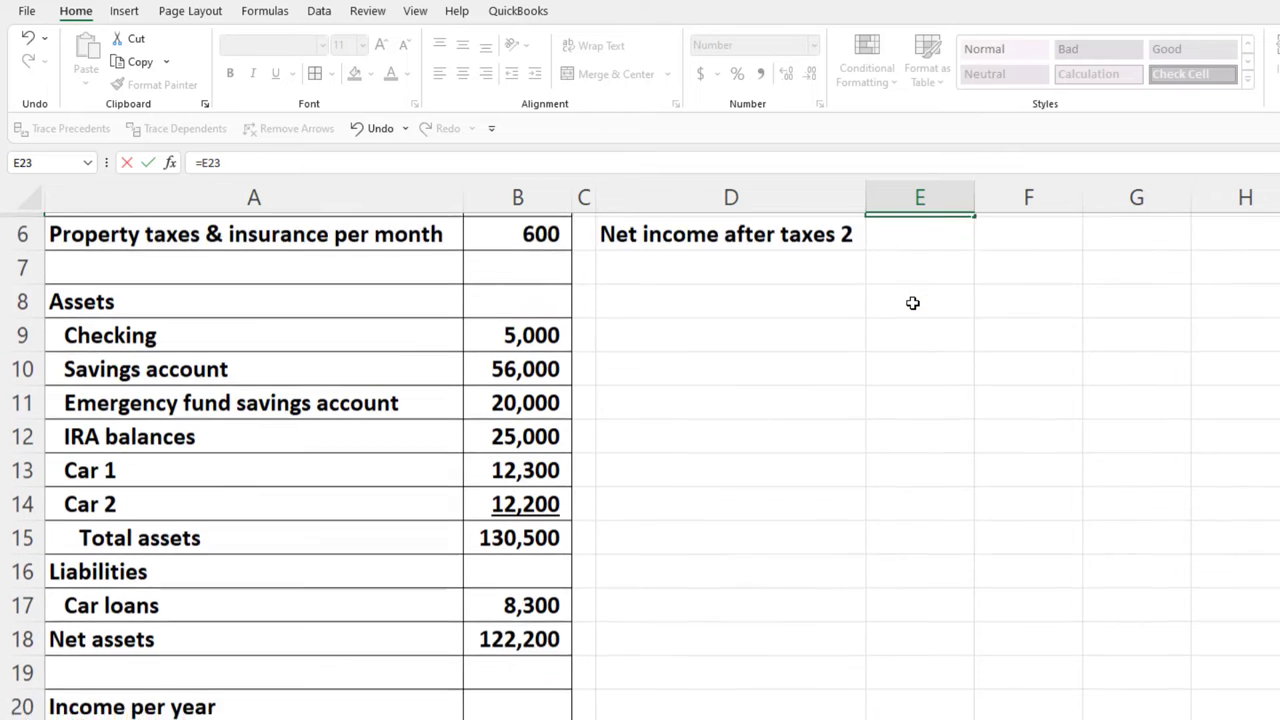
pyautogui.press('Left')
pyautogui.press('Left')
pyautogui.press('Left')
pyautogui.press('Up')
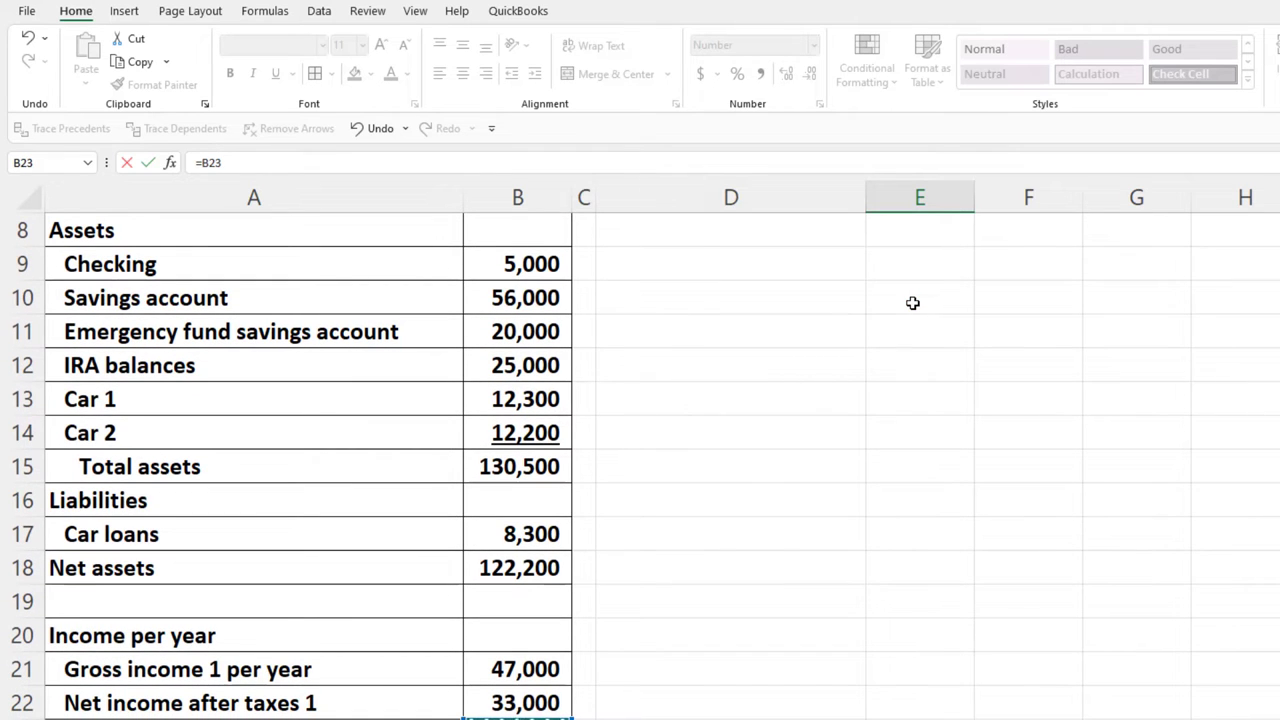
pyautogui.press('Return')
# Step: Link F6 to the Net income after taxes 2 amount in the data column with the formula =B24
pyautogui.press('Right')
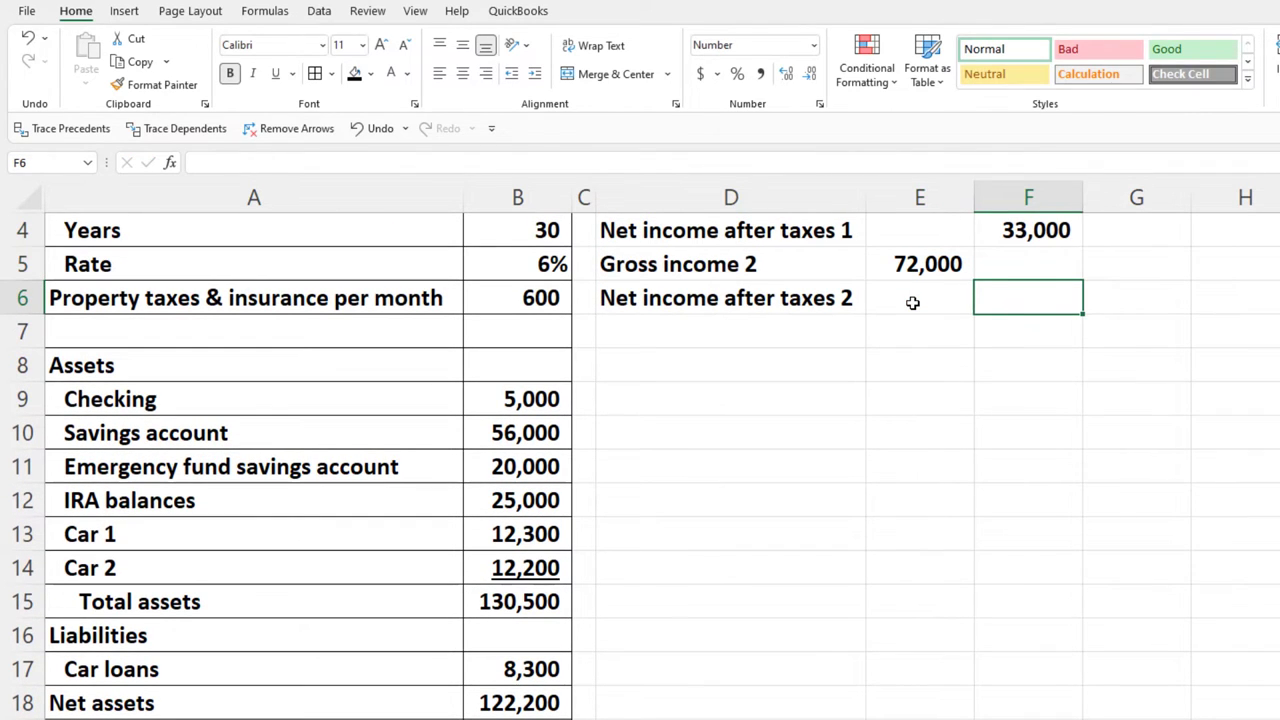
pyautogui.write('=')
pyautogui.press('Down')
pyautogui.press('Down')
pyautogui.press('Down')
pyautogui.press('Down')
pyautogui.press('Down')
pyautogui.press('Down')
pyautogui.press('Down')
pyautogui.press('Down')
pyautogui.press('Down')
pyautogui.press('Down')
pyautogui.press('Down')
pyautogui.press('Down')
pyautogui.press('Down')
pyautogui.press('Down')
pyautogui.press('Down')
pyautogui.press('Down')
pyautogui.press('Down')
pyautogui.press('Down')
pyautogui.press('Left')
pyautogui.press('Left')
pyautogui.press('Left')
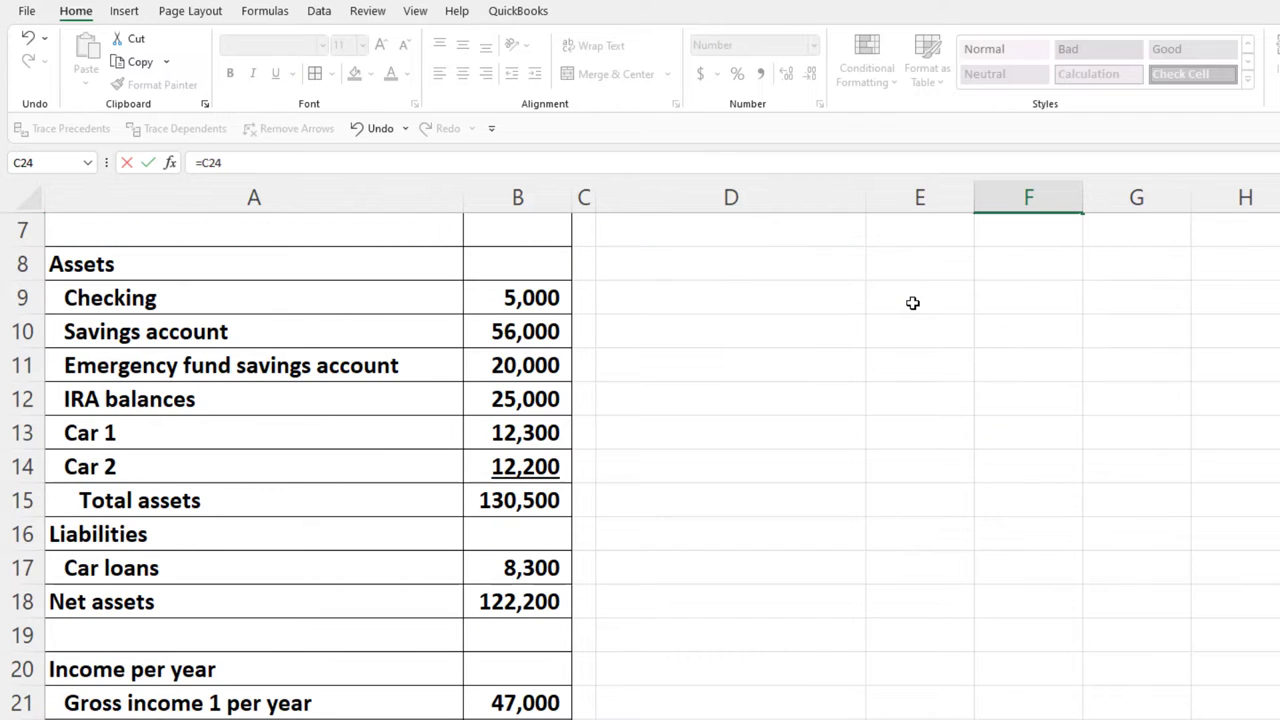
pyautogui.press('Return')
pyautogui.scroll(2, 913, 303)
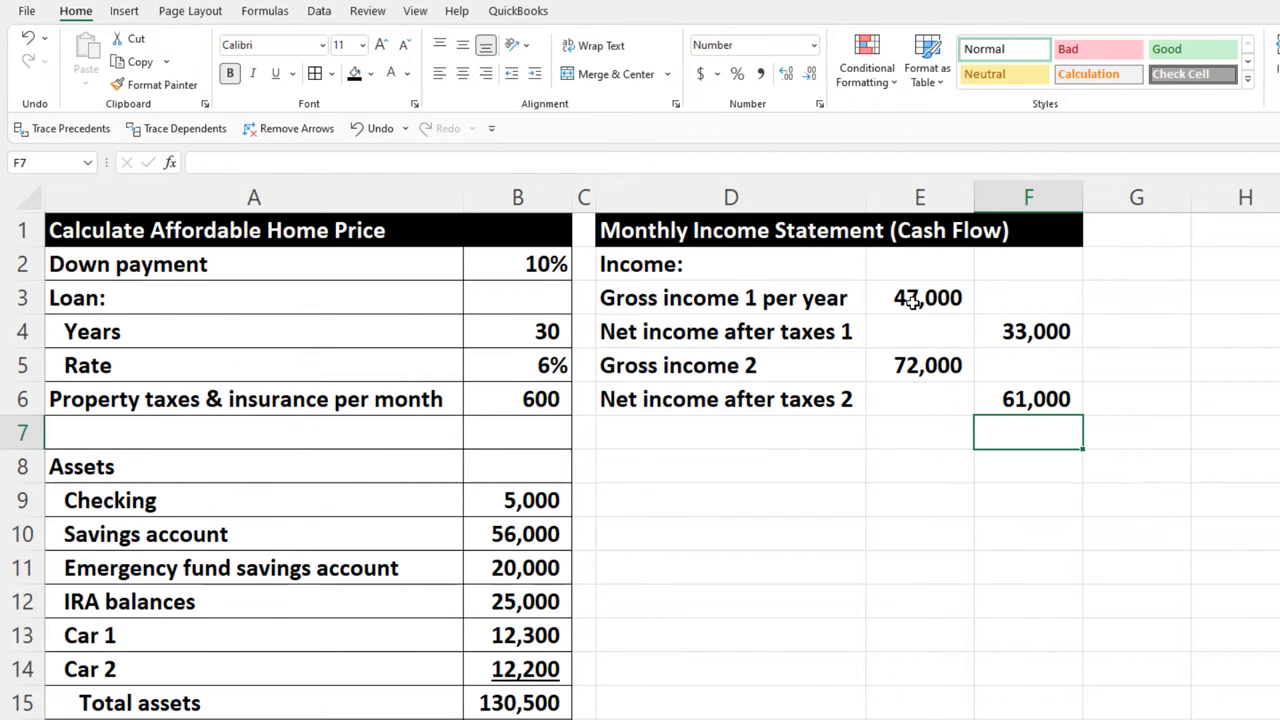
pyautogui.moveTo(913, 297); pyautogui.dragTo(915, 362)
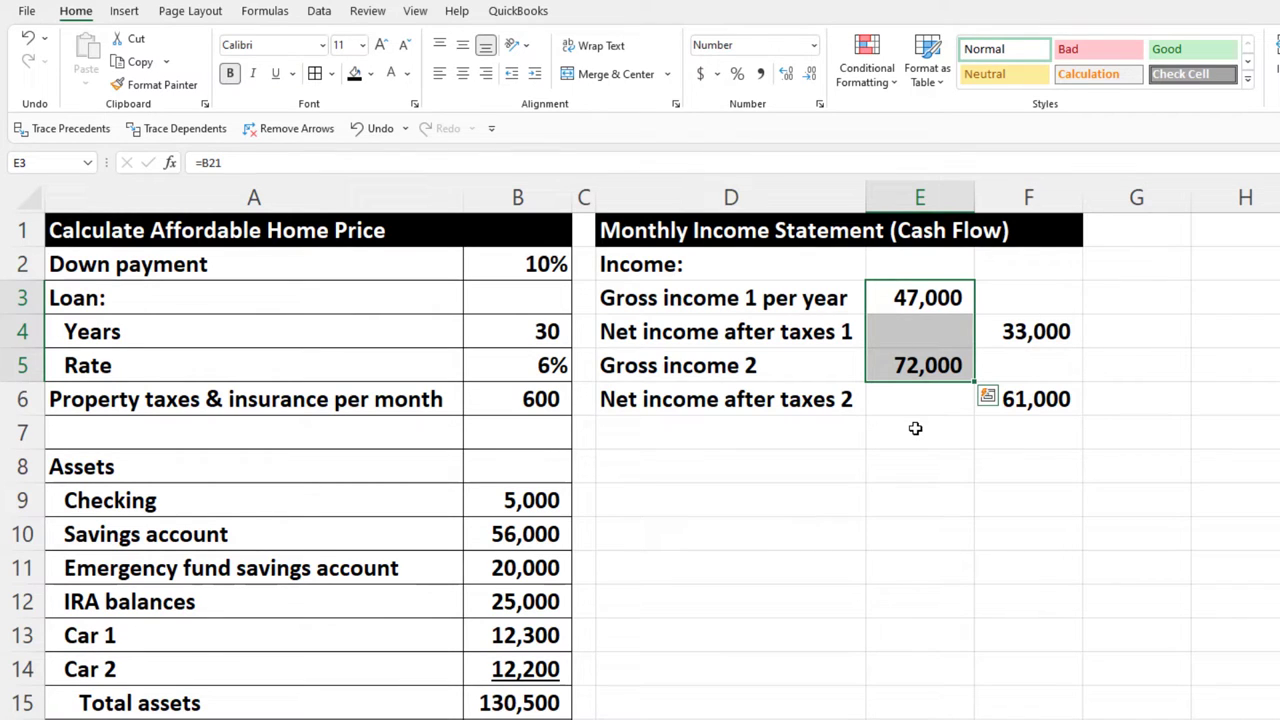
pyautogui.click(1040, 338)
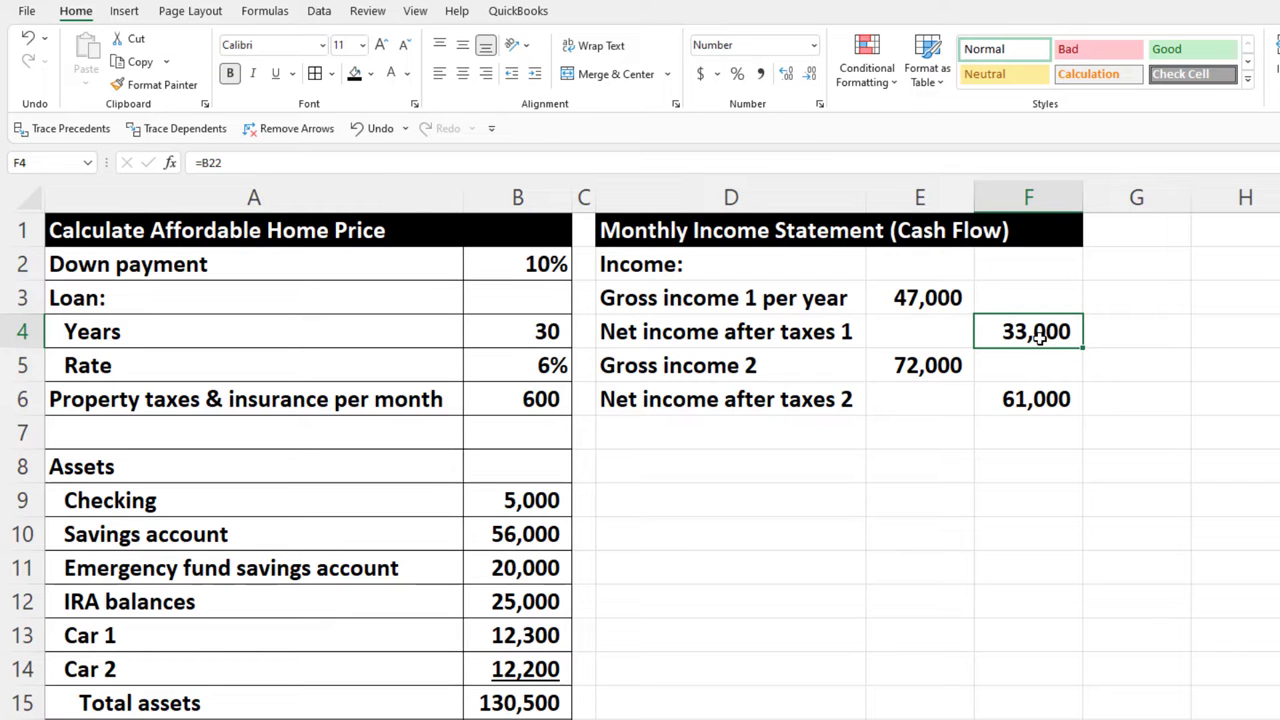
pyautogui.click(1035, 385)
pyautogui.click(1037, 344)
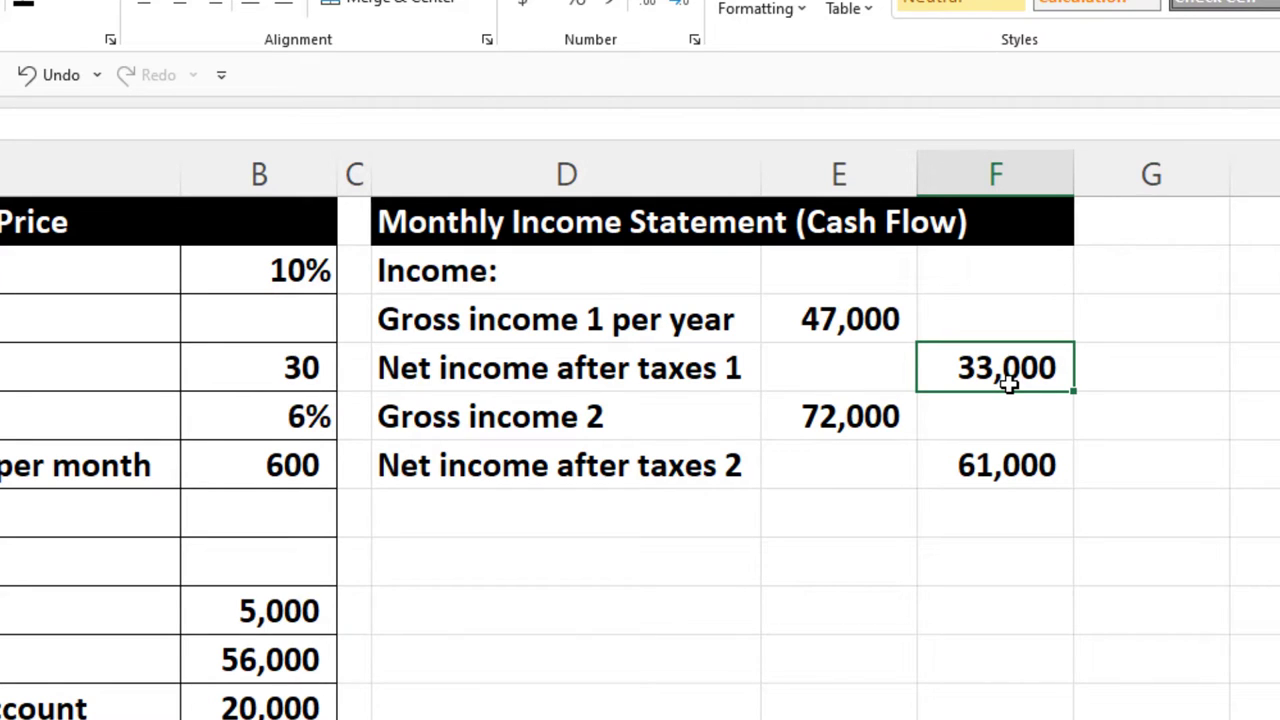
# Step: Convert the Gross income 1 amount in E3 to a monthly figure with the formula =B21/12
pyautogui.doubleClick(824, 320)
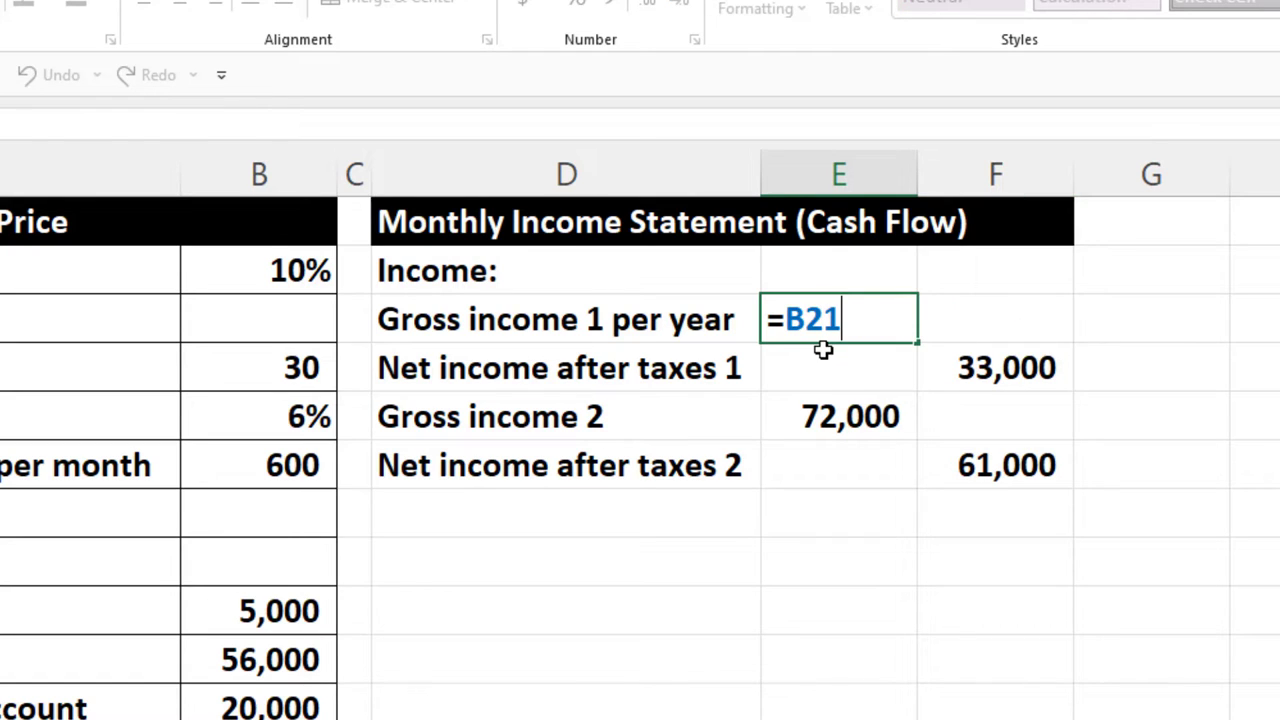
pyautogui.write('/12')
pyautogui.press('Return')
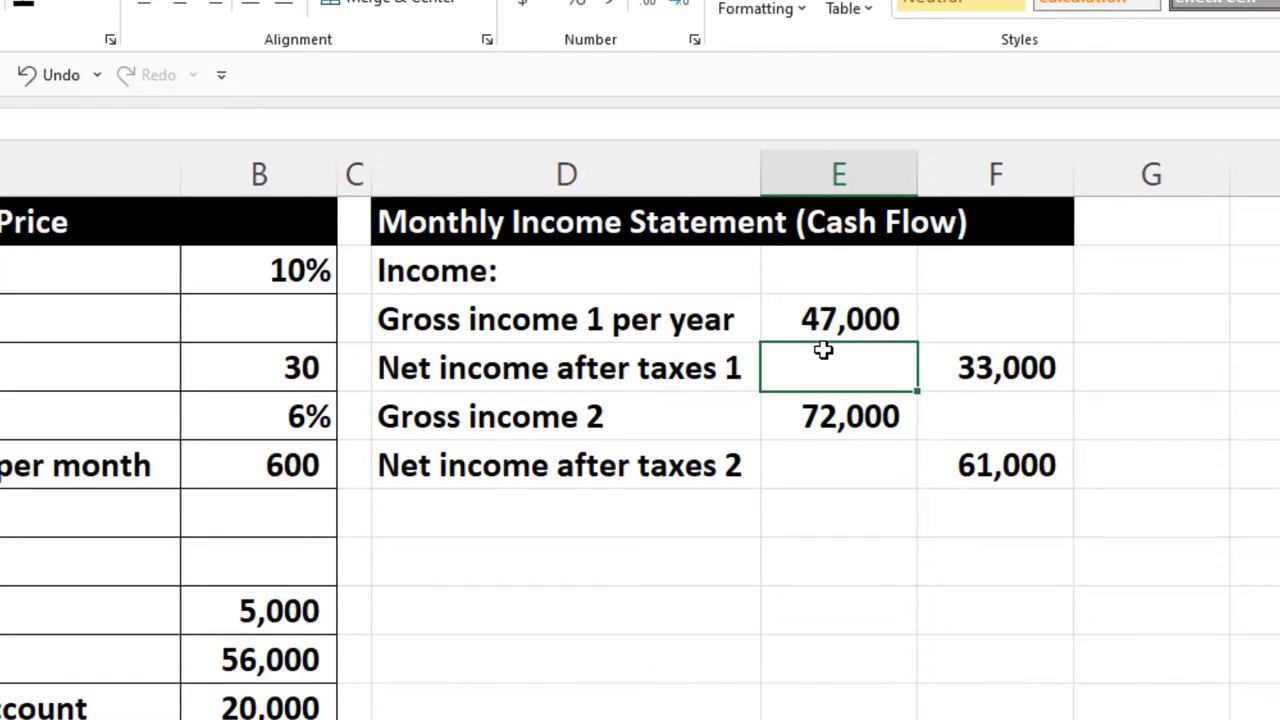
pyautogui.doubleClick(858, 330)
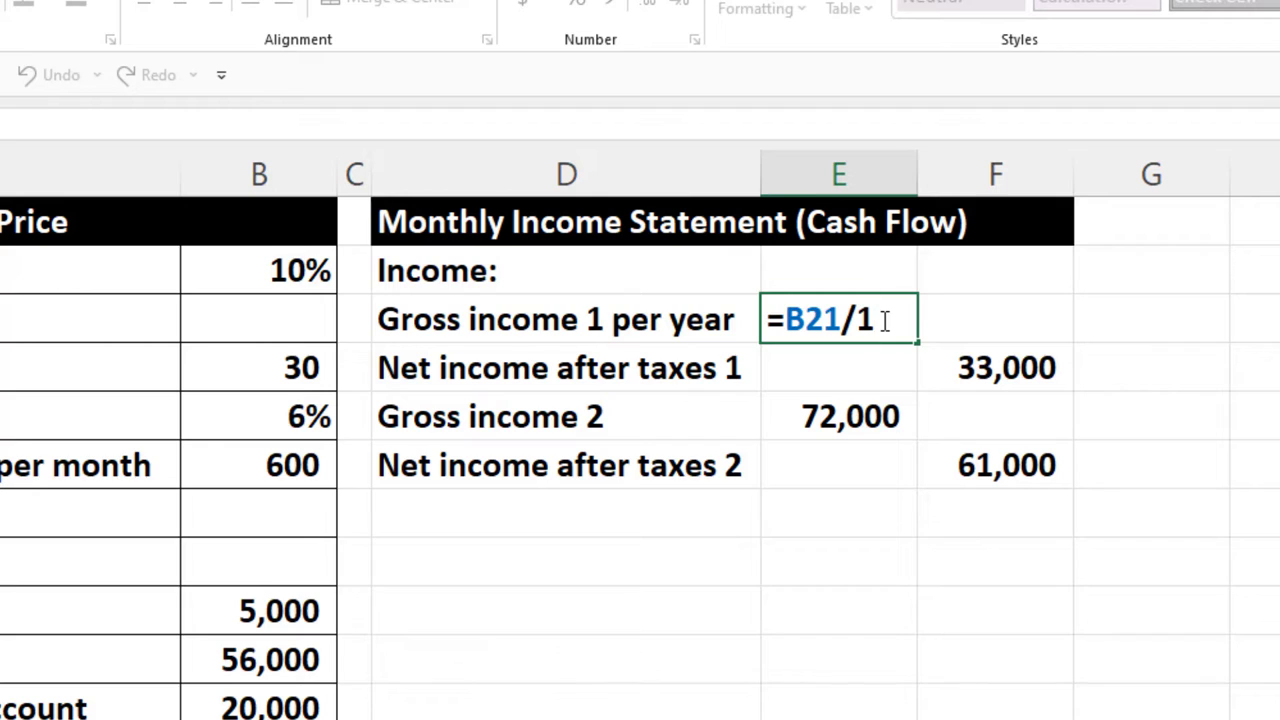
pyautogui.write('2')
pyautogui.press('Return')
# Step: Convert the Net income after taxes 1 amount in F4 to =B22/12 and the Gross income 2 amount in E5 to =B23/12
pyautogui.doubleClick(980, 366)
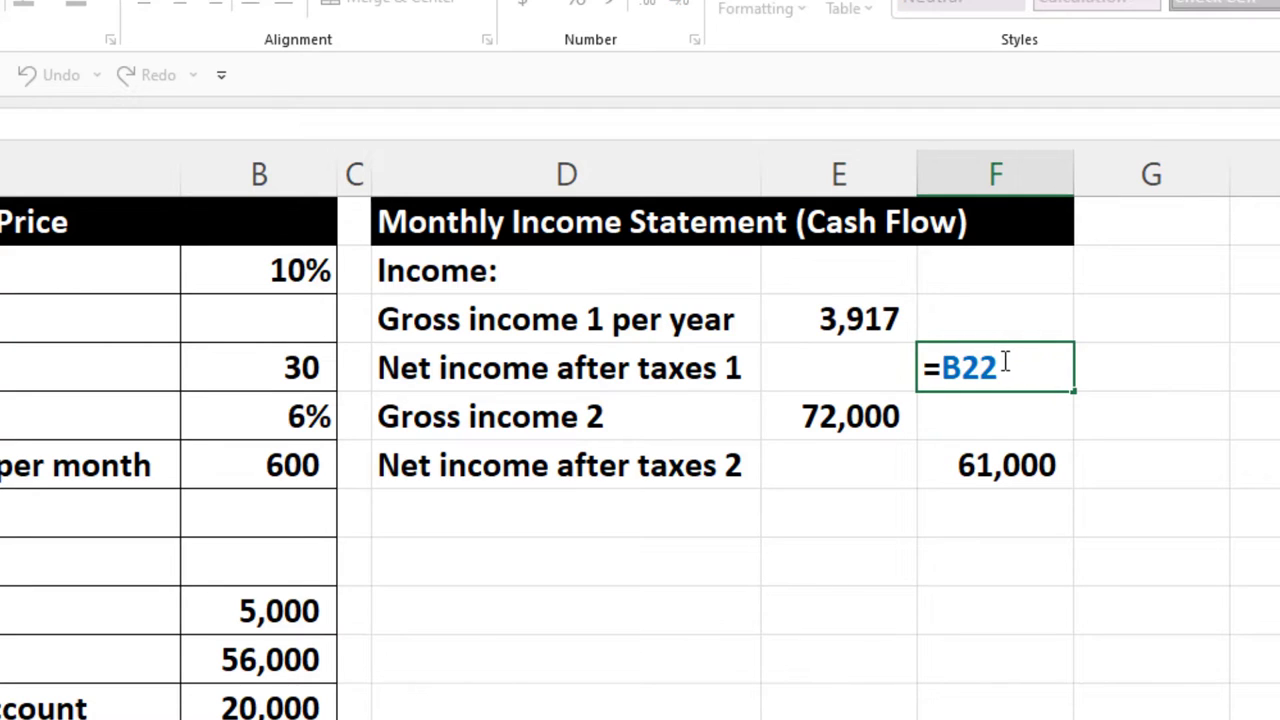
pyautogui.write('/12')
pyautogui.press('Return')
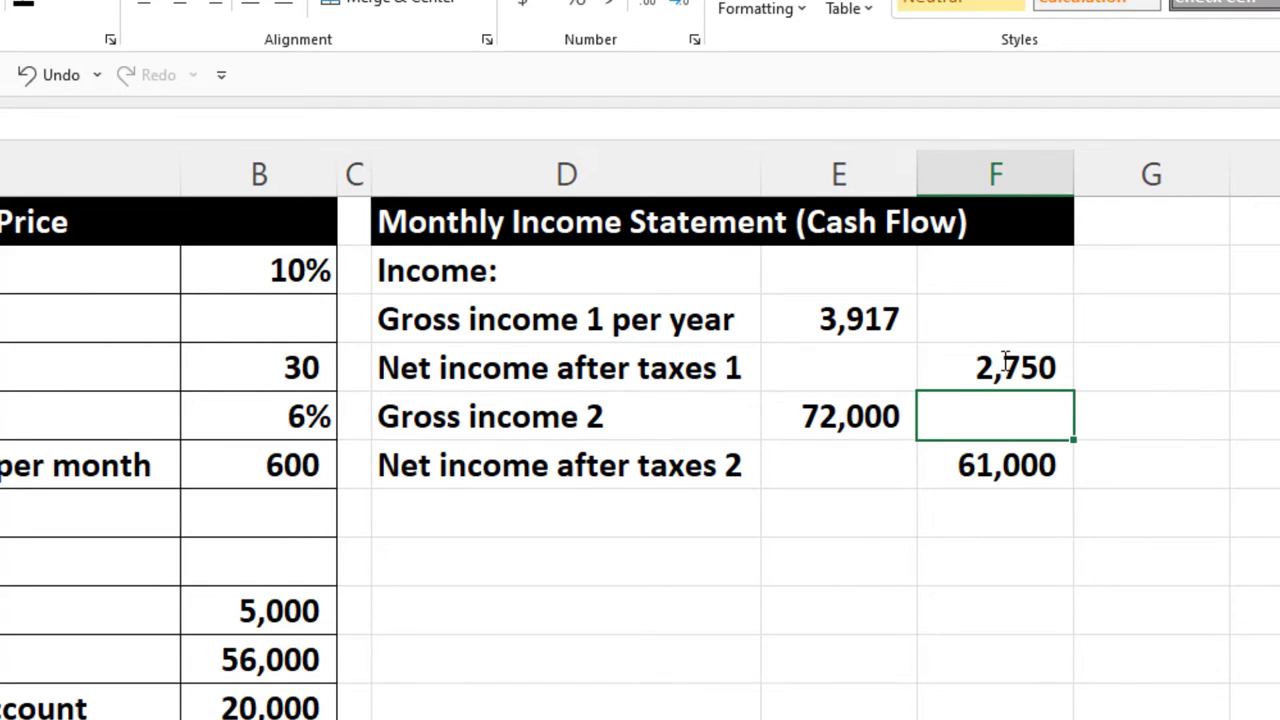
pyautogui.doubleClick(850, 420)
pyautogui.write('/12')
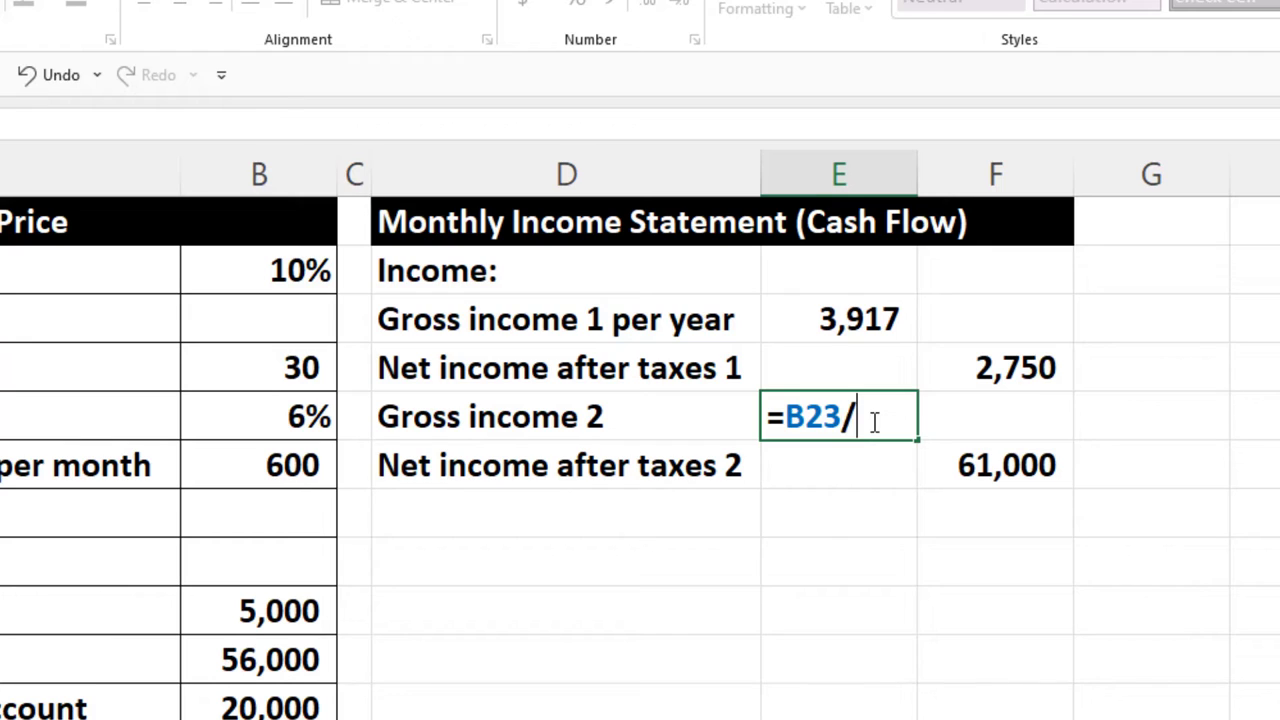
pyautogui.press('Return')
# Step: Convert the Net income after taxes 2 amount in F6 to a monthly figure with the formula =B24/12
pyautogui.doubleClick(985, 447)
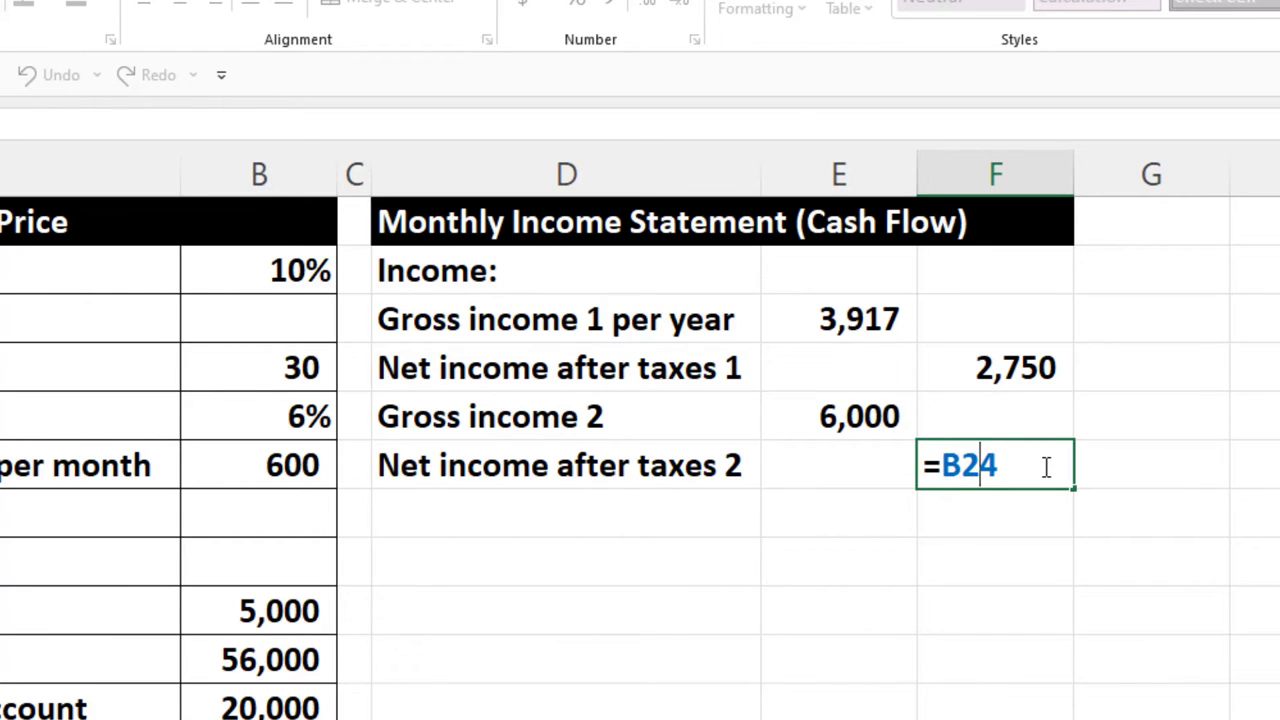
pyautogui.press('Right')
pyautogui.write('/12')
pyautogui.press('Return')
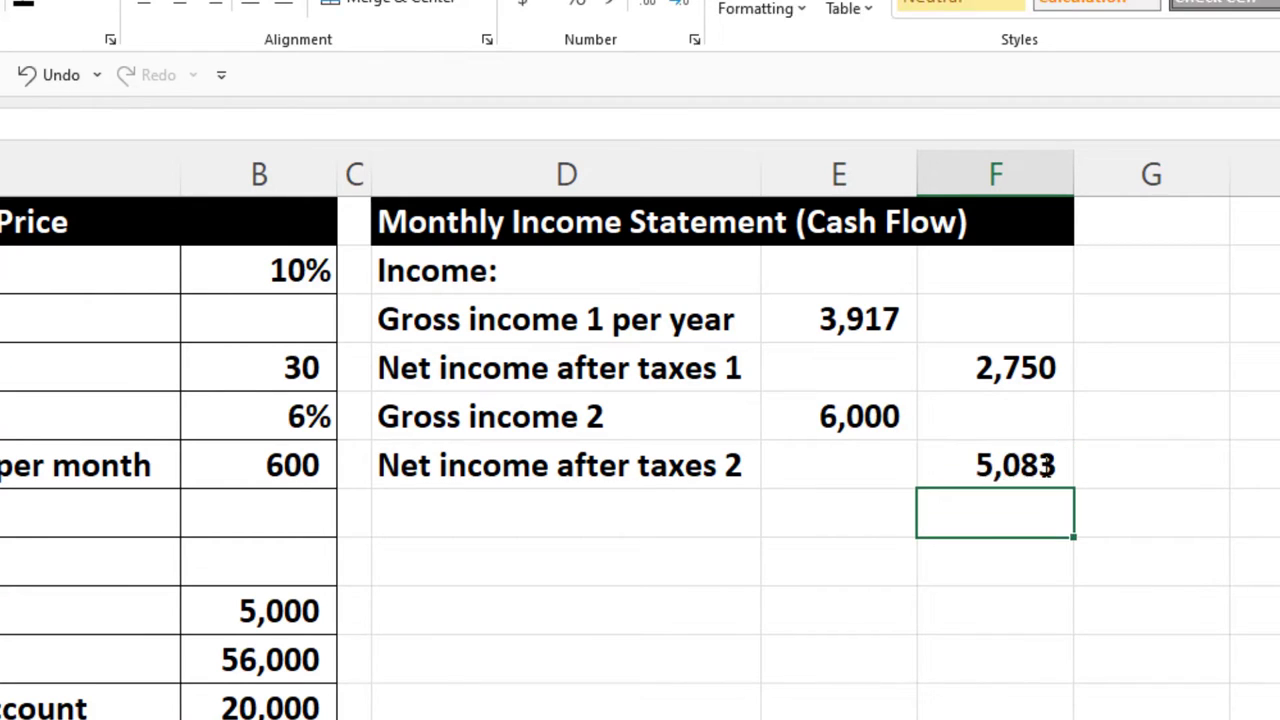
# Step: Enter the label "Total income" in D7 below the income rows
pyautogui.press('Left')
pyautogui.press('Left')
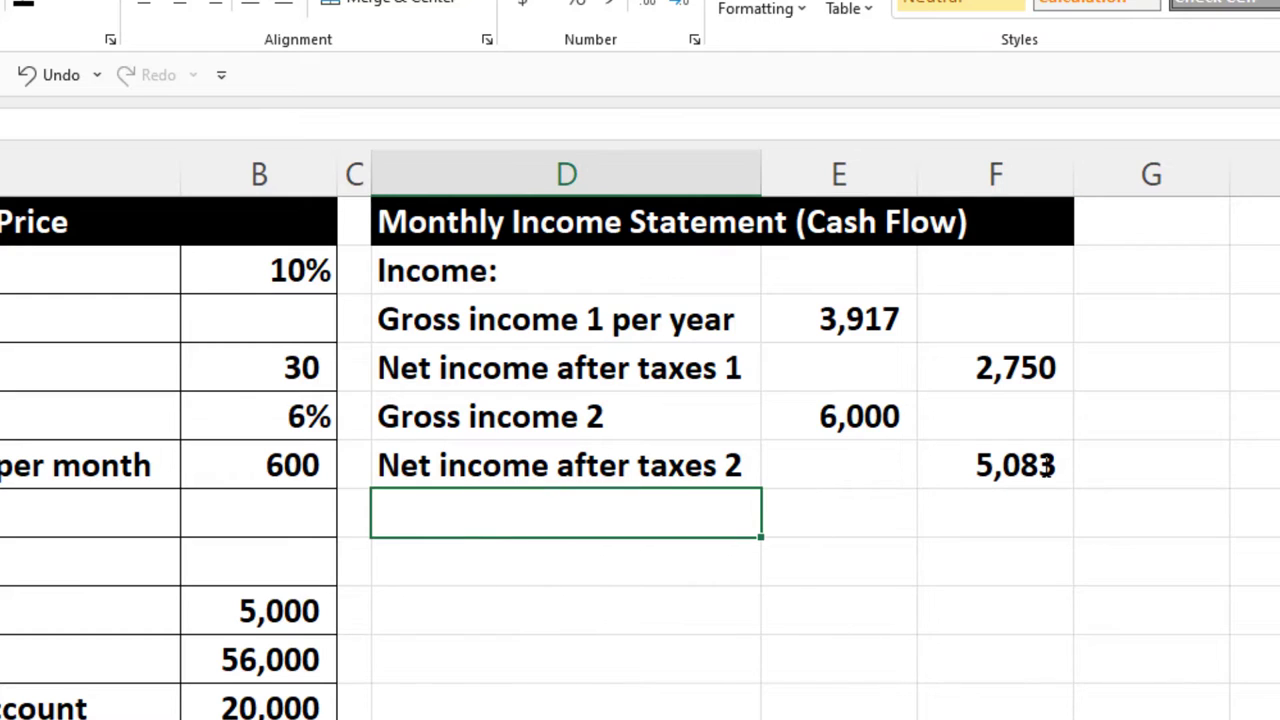
pyautogui.write('total')
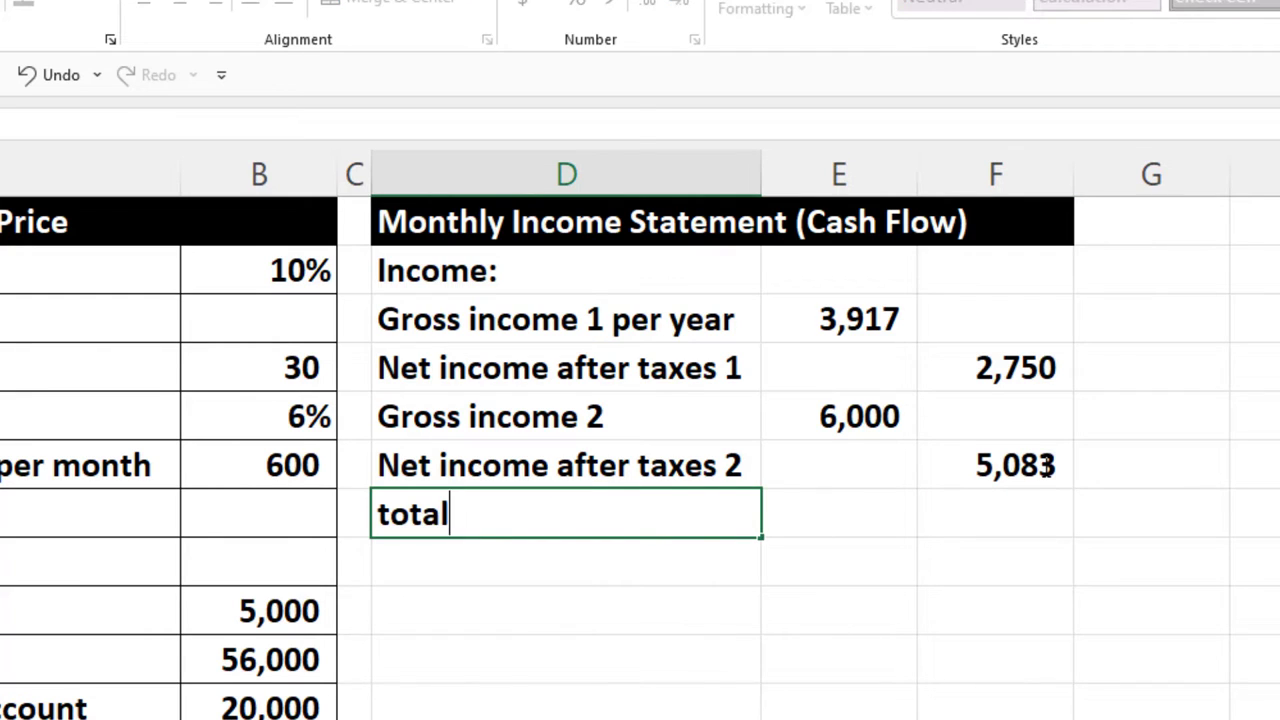
pyautogui.press('BackSpace')
pyautogui.press('BackSpace')
pyautogui.press('BackSpace')
pyautogui.press('BackSpace')
pyautogui.press('BackSpace')
pyautogui.write('Tota')
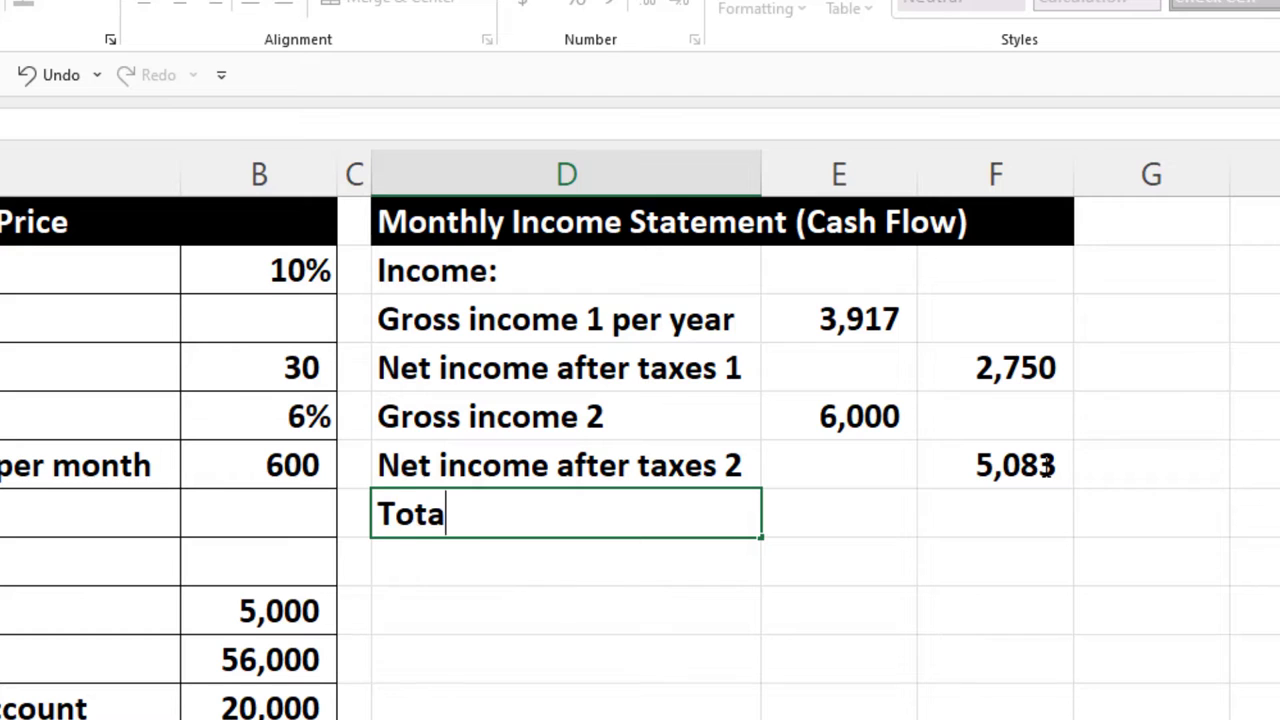
pyautogui.write('l income')
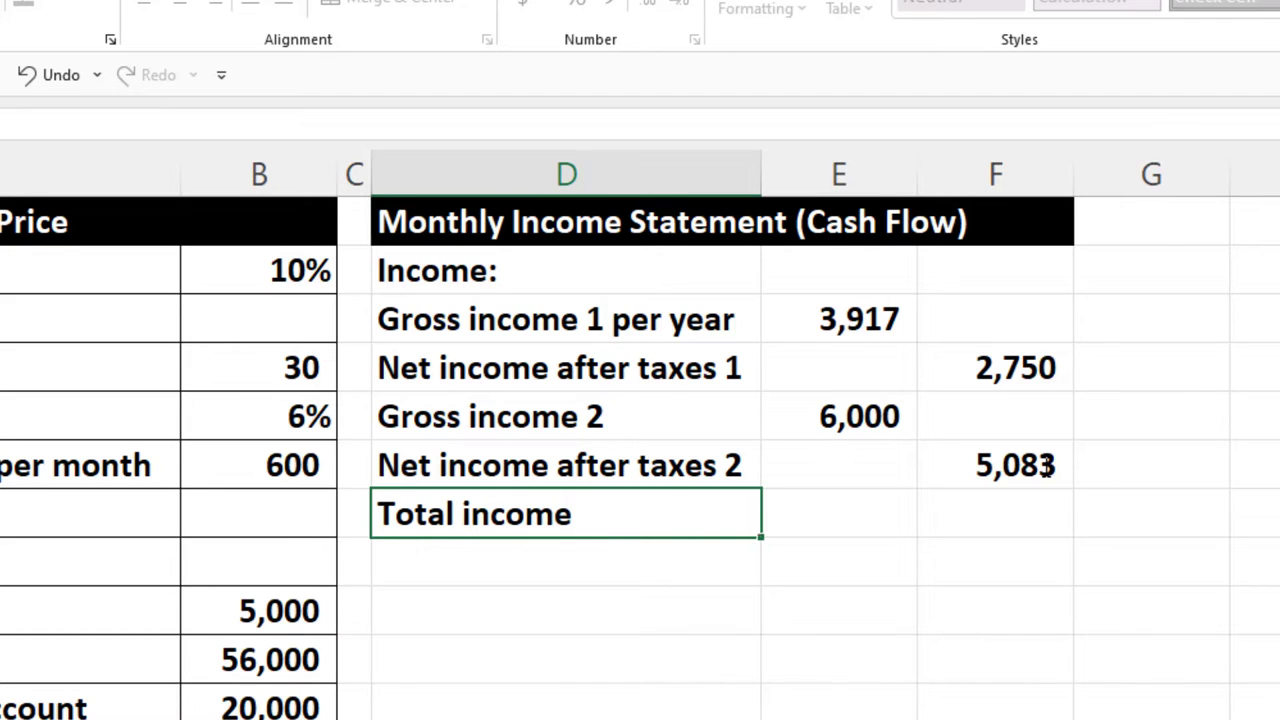
# Step: Total the gross income column in E7 with a SUM formula over E3:E6
pyautogui.press('Tab')
pyautogui.write('=sum(')
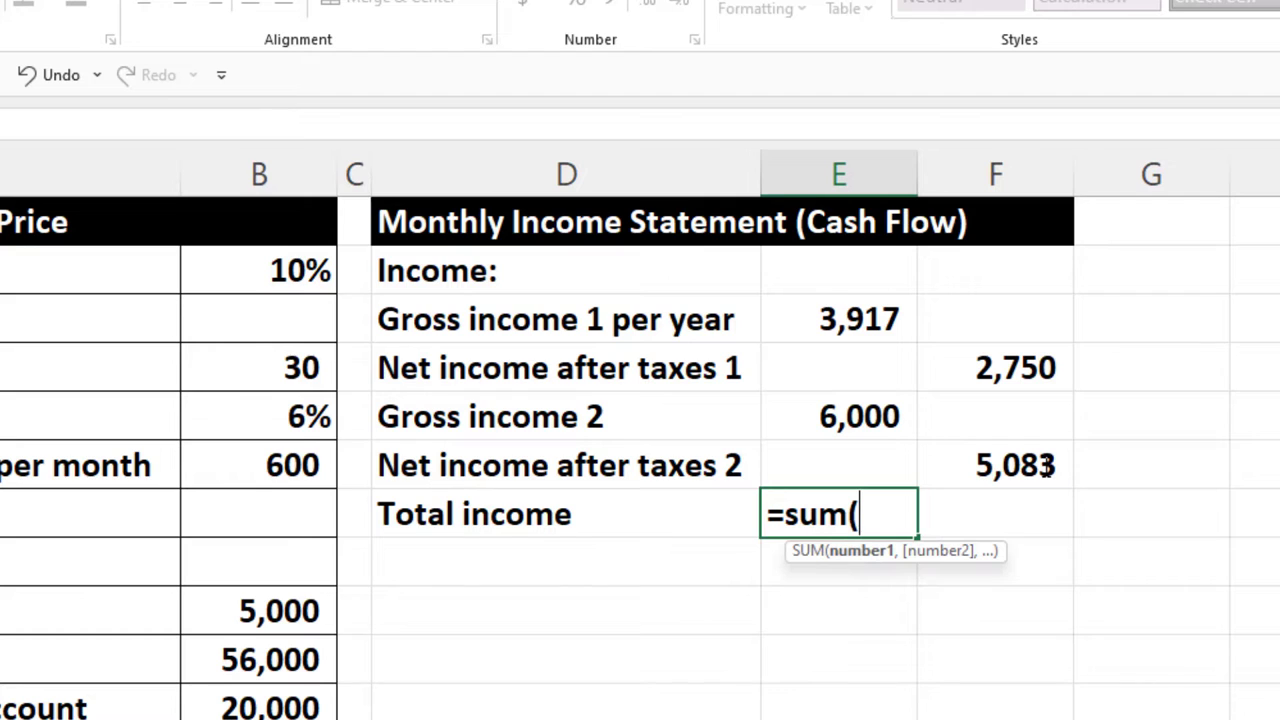
pyautogui.press('Up')
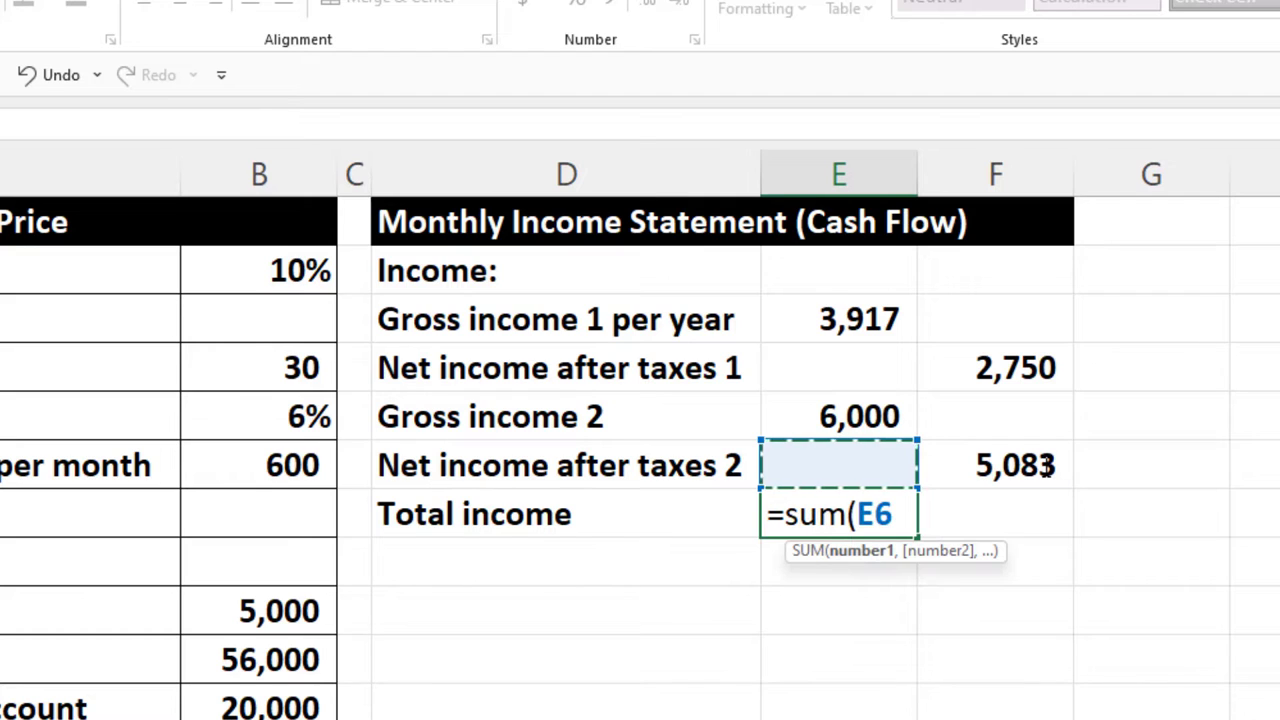
pyautogui.hotkey('shift', 'Up')
pyautogui.hotkey('shift', 'Up')
pyautogui.hotkey('shift', 'Up')
pyautogui.press('Return')
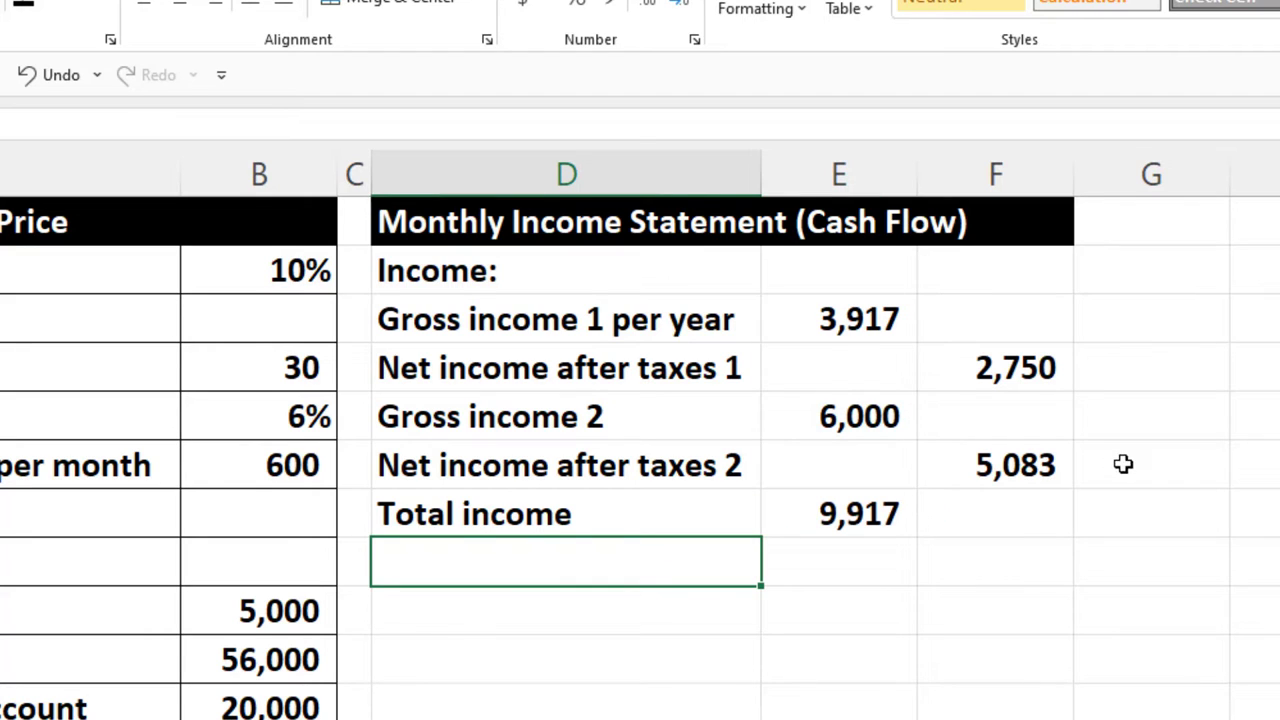
# Step: Fill the total income formula from E7 across to F7 for the net income column
pyautogui.moveTo(1020, 367); pyautogui.dragTo(1020, 452)
pyautogui.click(900, 528)
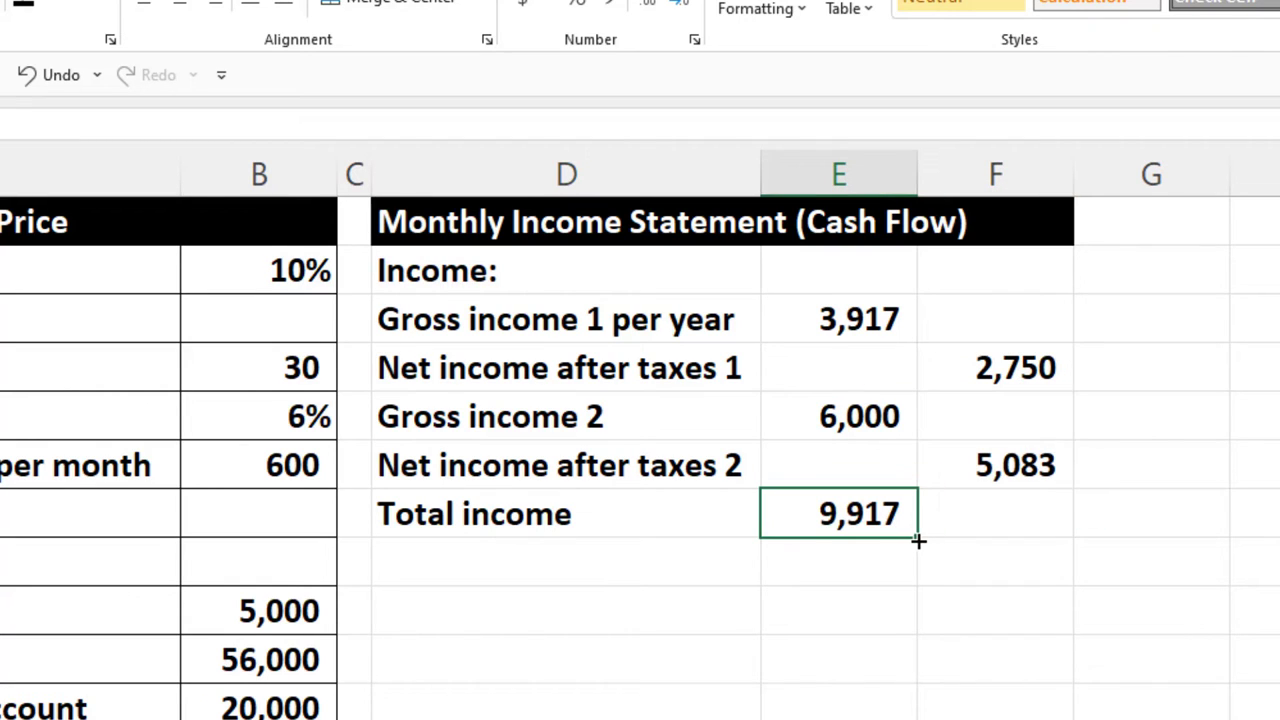
pyautogui.moveTo(989, 541)
pyautogui.mouseDown()
pyautogui.moveTo(1006, 540)
pyautogui.moveTo(1000, 550)
pyautogui.mouseUp()
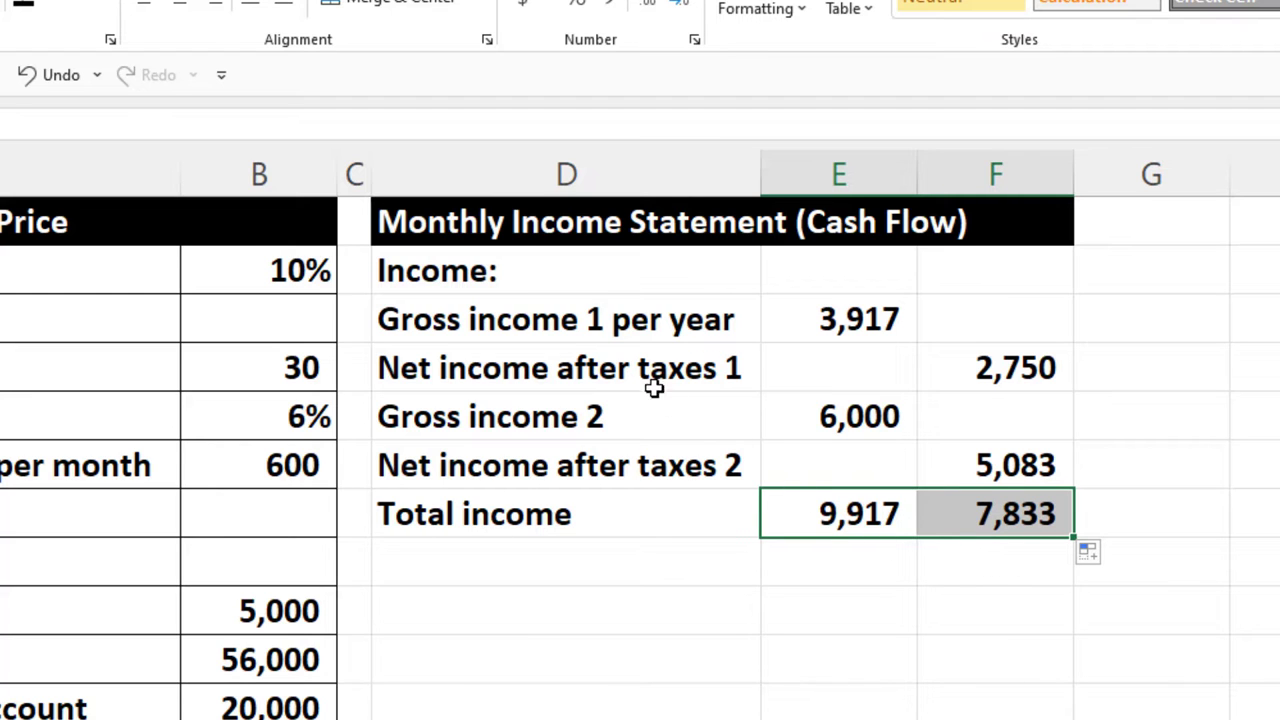
# Step: Indent the labels in D3:D7 one level, Total income one level further, and widen column D to fit them
pyautogui.moveTo(592, 331); pyautogui.dragTo(586, 500)
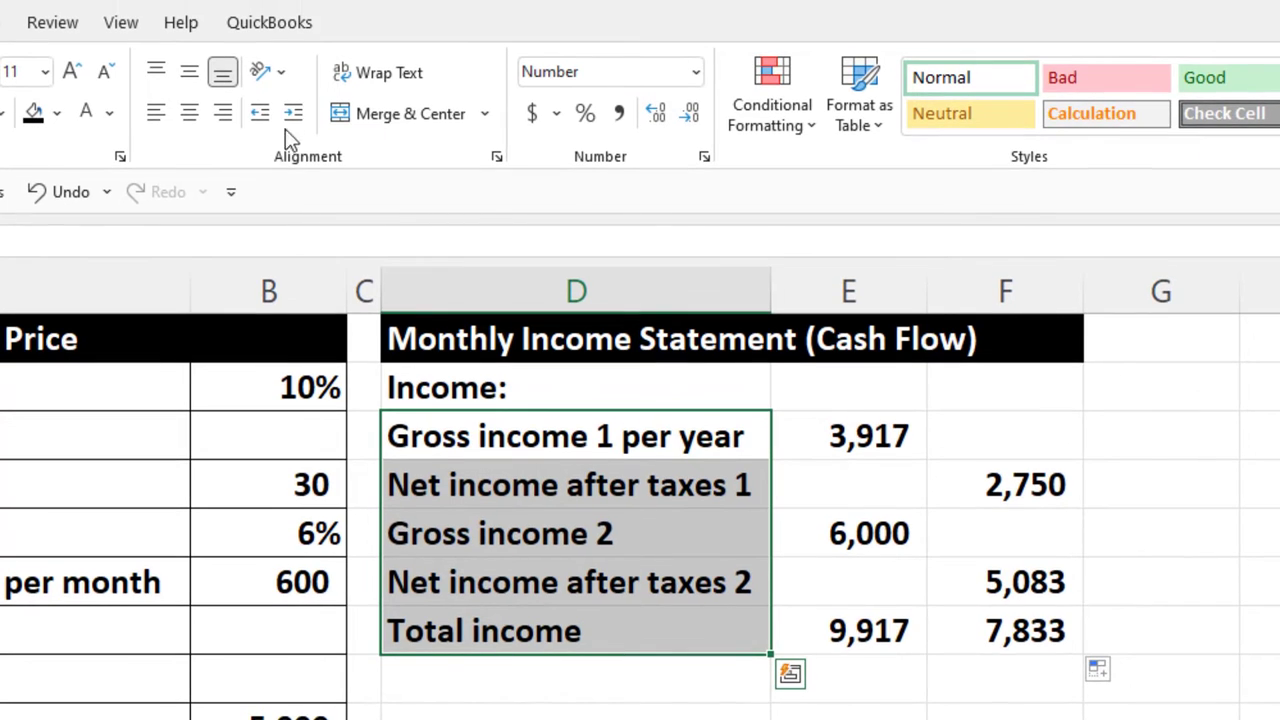
pyautogui.click(293, 113)
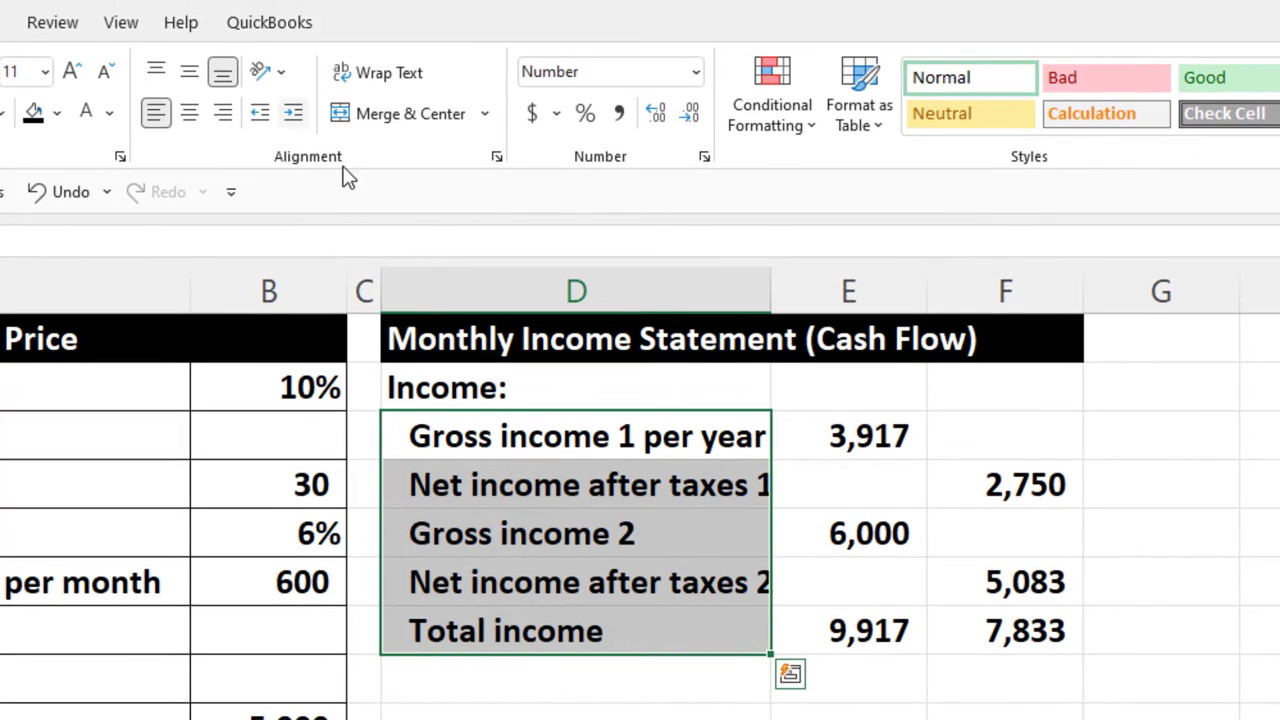
pyautogui.click(645, 635)
pyautogui.click(293, 113)
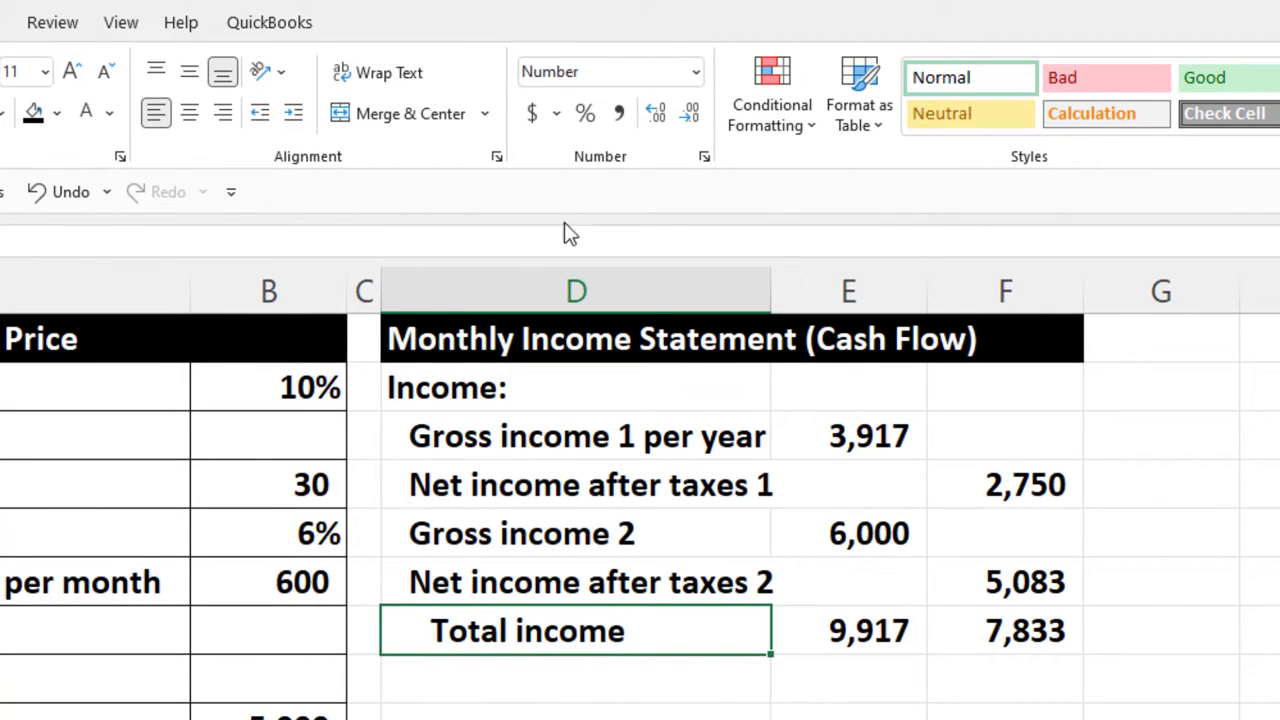
pyautogui.moveTo(771, 280); pyautogui.dragTo(811, 280)
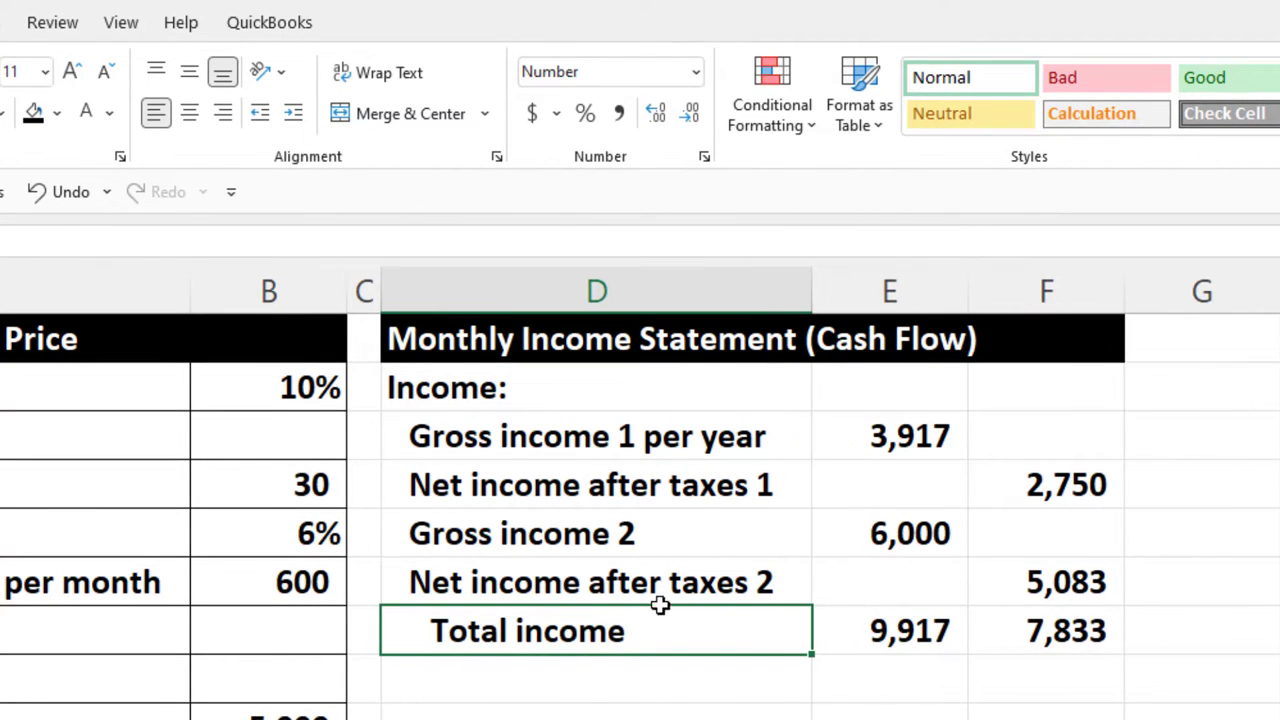
# Step: Enter the heading "Expenses:" in D8 below the Total income row
pyautogui.click(506, 685)
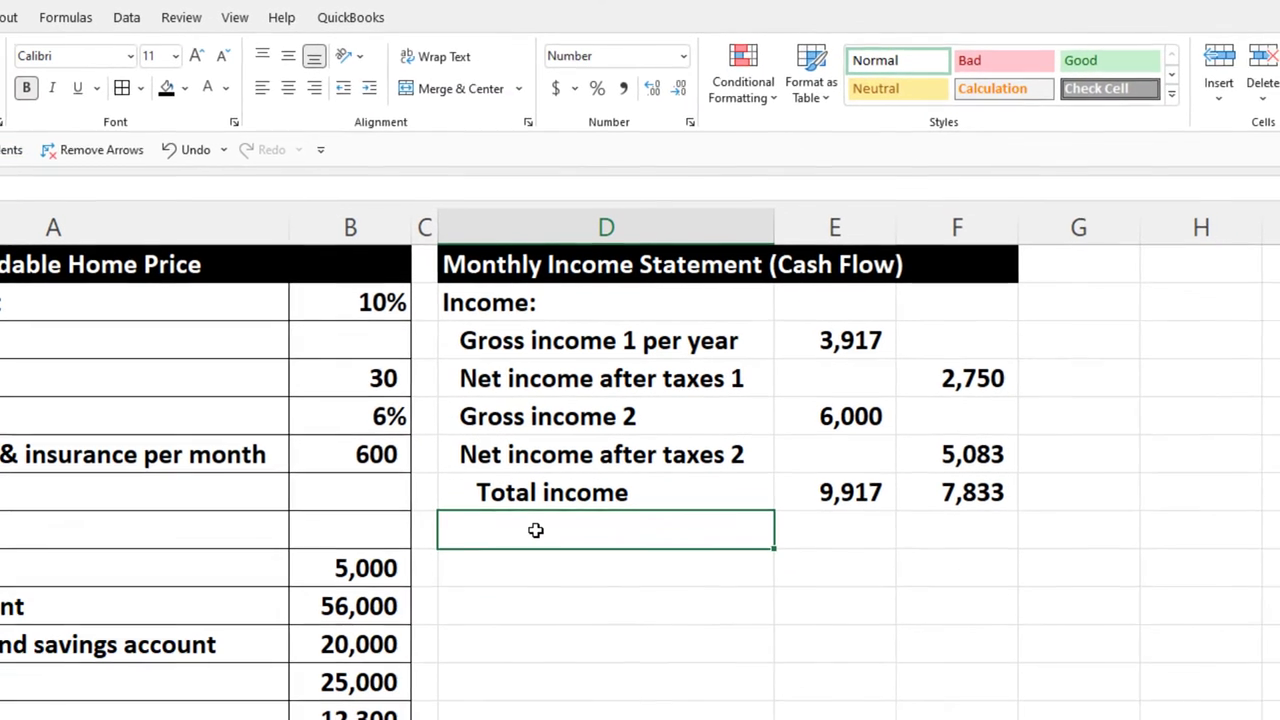
pyautogui.write('Expenses:')
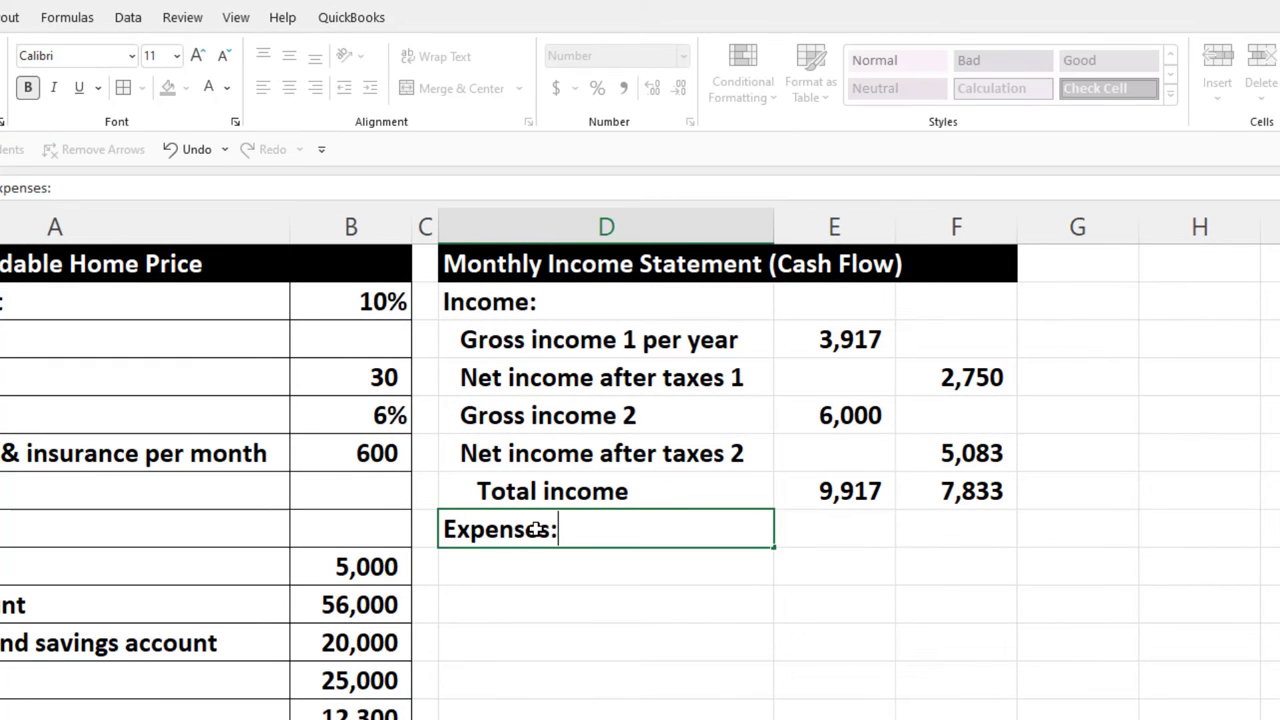
pyautogui.press('Return')
# Step: Link D9 to the Utilities label in the data column with the formula =A26
pyautogui.write('=')
pyautogui.press('Down')
pyautogui.press('Down')
pyautogui.press('Down')
pyautogui.press('Down')
pyautogui.press('Down')
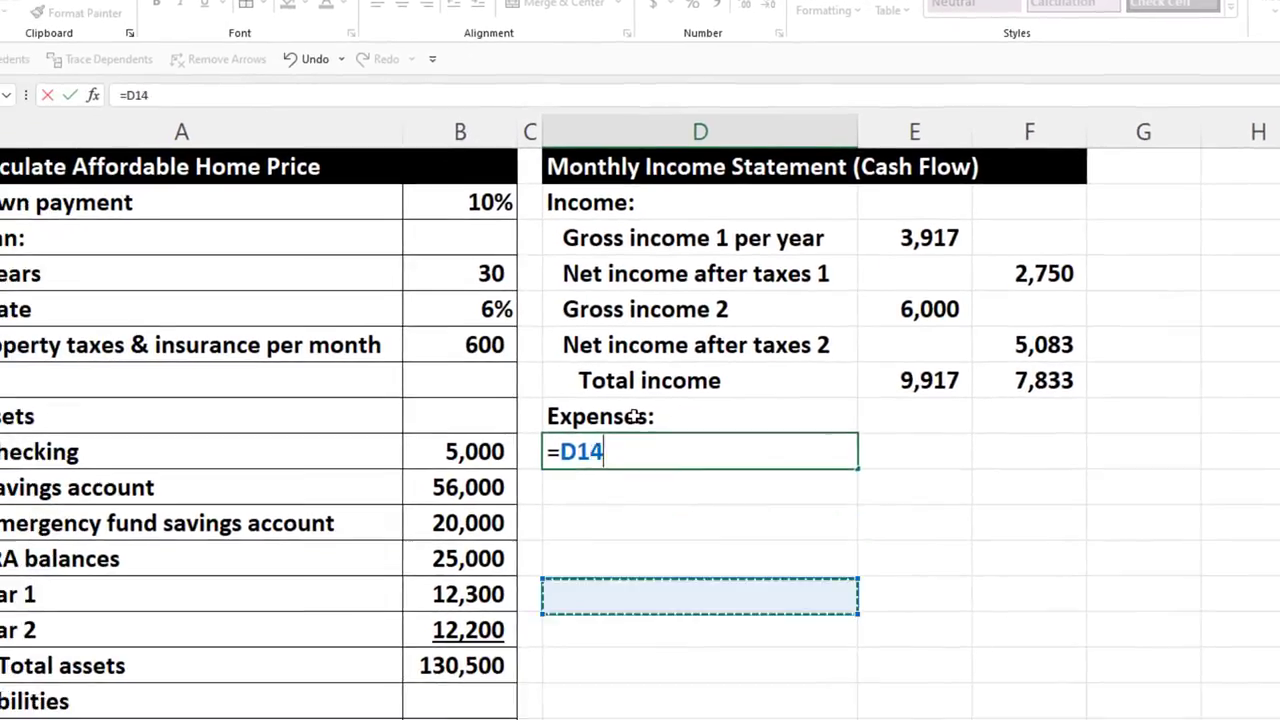
pyautogui.press('Down')
pyautogui.press('Down')
pyautogui.press('Down')
pyautogui.press('Down')
pyautogui.press('Down')
pyautogui.press('Down')
pyautogui.press('Down')
pyautogui.press('Down')
pyautogui.press('Down')
pyautogui.press('Down')
pyautogui.press('Down')
pyautogui.press('Down')
pyautogui.press('Down')
pyautogui.press('Down')
pyautogui.press('Down')
pyautogui.press('Down')
pyautogui.press('Down')
pyautogui.press('Down')
pyautogui.press('Down')
pyautogui.press('Down')
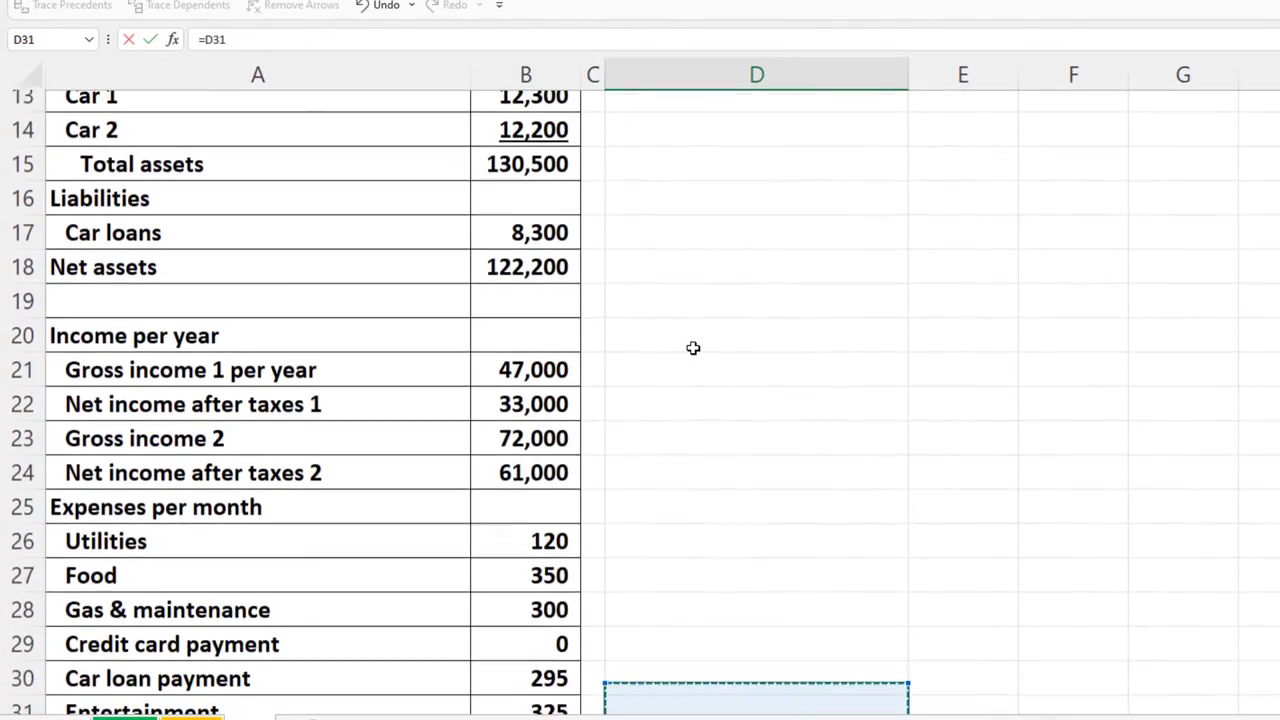
pyautogui.press('Left')
pyautogui.press('Left')
pyautogui.press('Left')
pyautogui.press('Up')
pyautogui.press('Up')
pyautogui.press('Up')
pyautogui.press('Up')
pyautogui.press('Up')
pyautogui.press('Up')
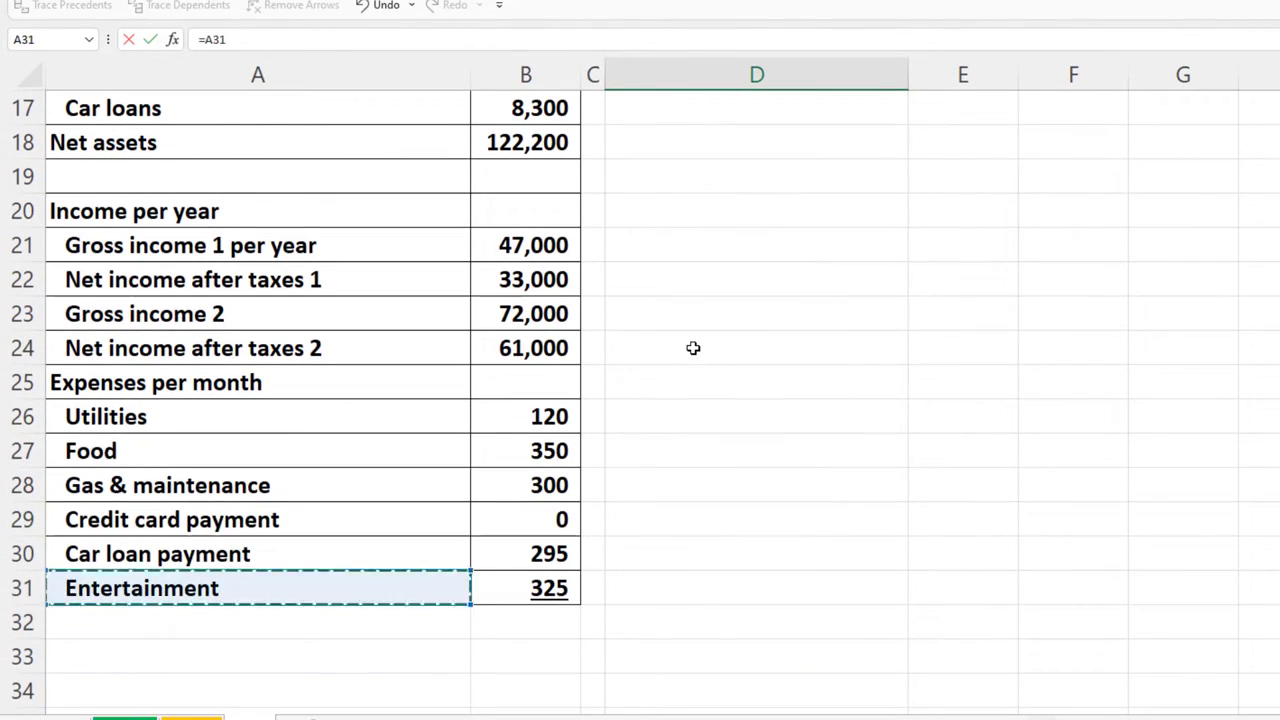
pyautogui.press('Up')
pyautogui.press('Up')
pyautogui.press('Return')
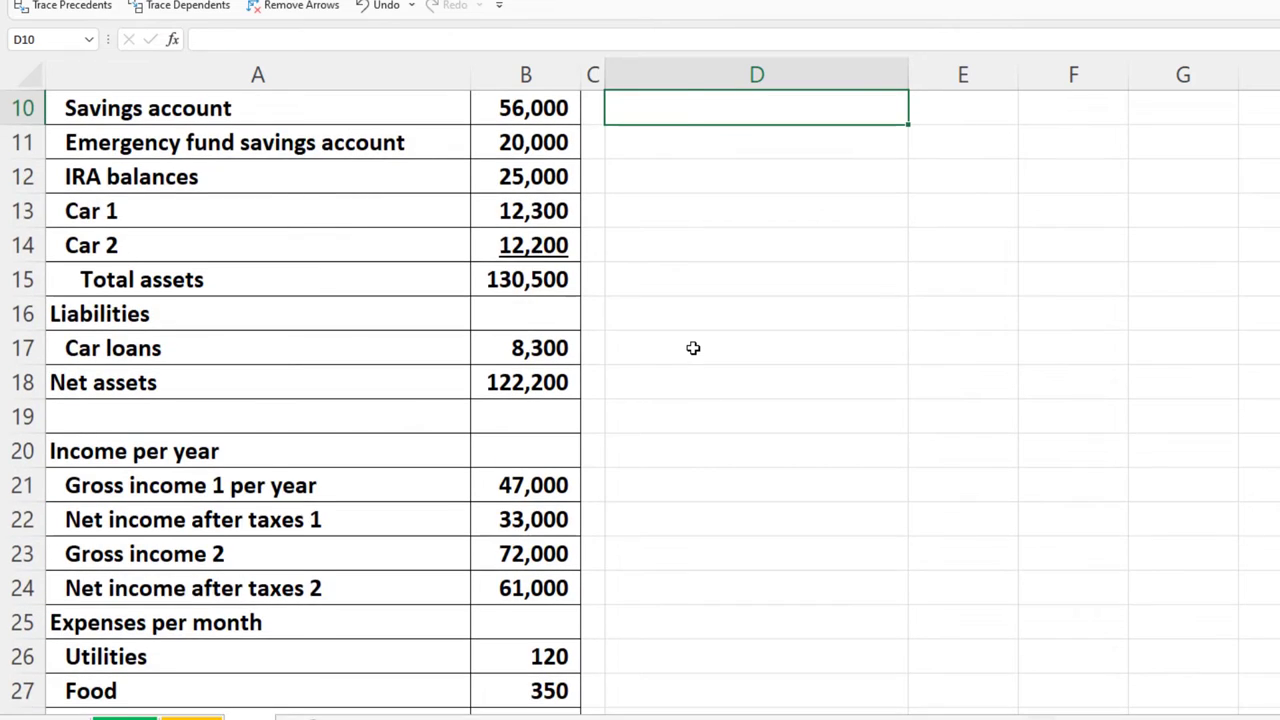
# Step: Fill the label link from D9 down to D17 and clear the surplus cells D15:D17 below Entertainment
pyautogui.click(790, 275)
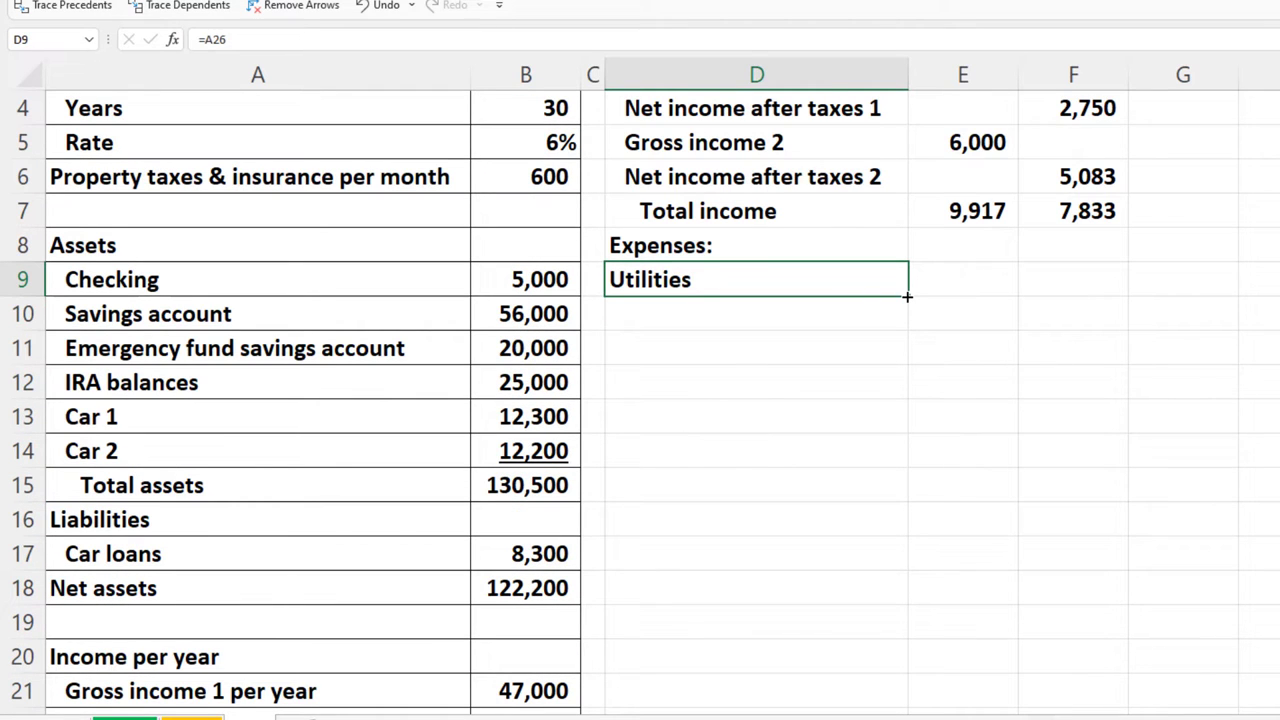
pyautogui.moveTo(907, 297); pyautogui.dragTo(882, 560)
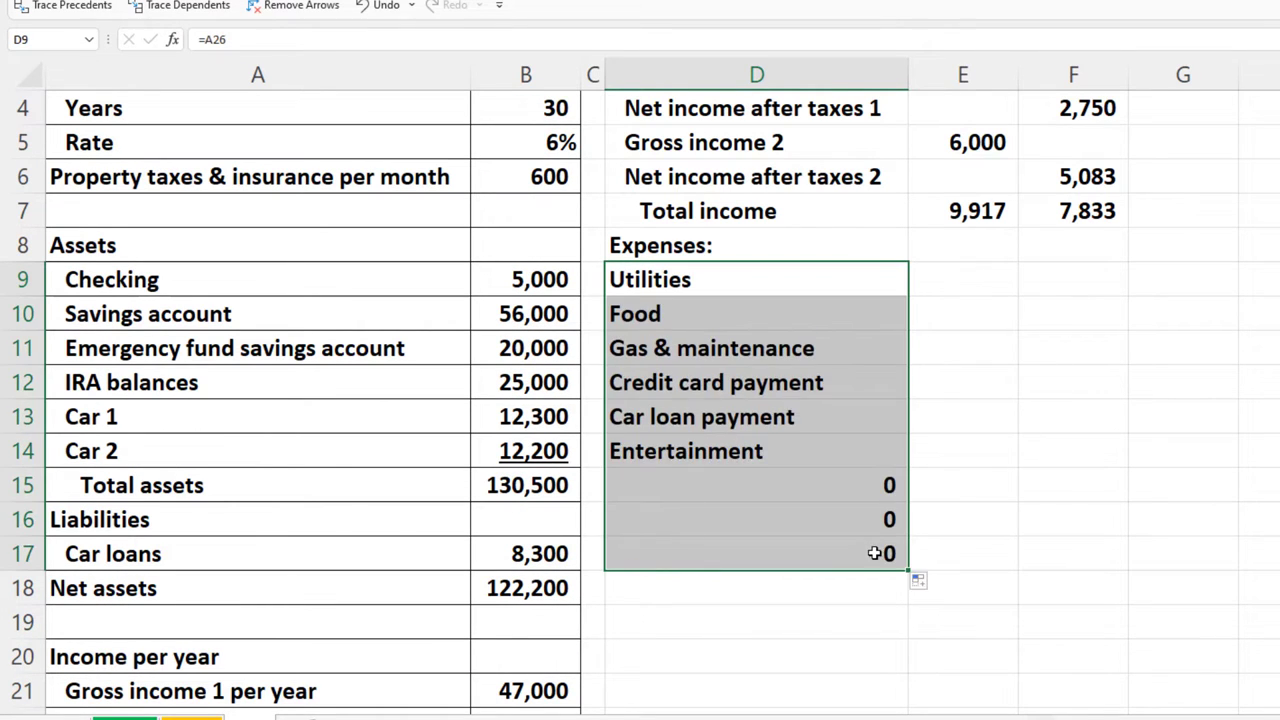
pyautogui.moveTo(824, 479); pyautogui.dragTo(822, 543)
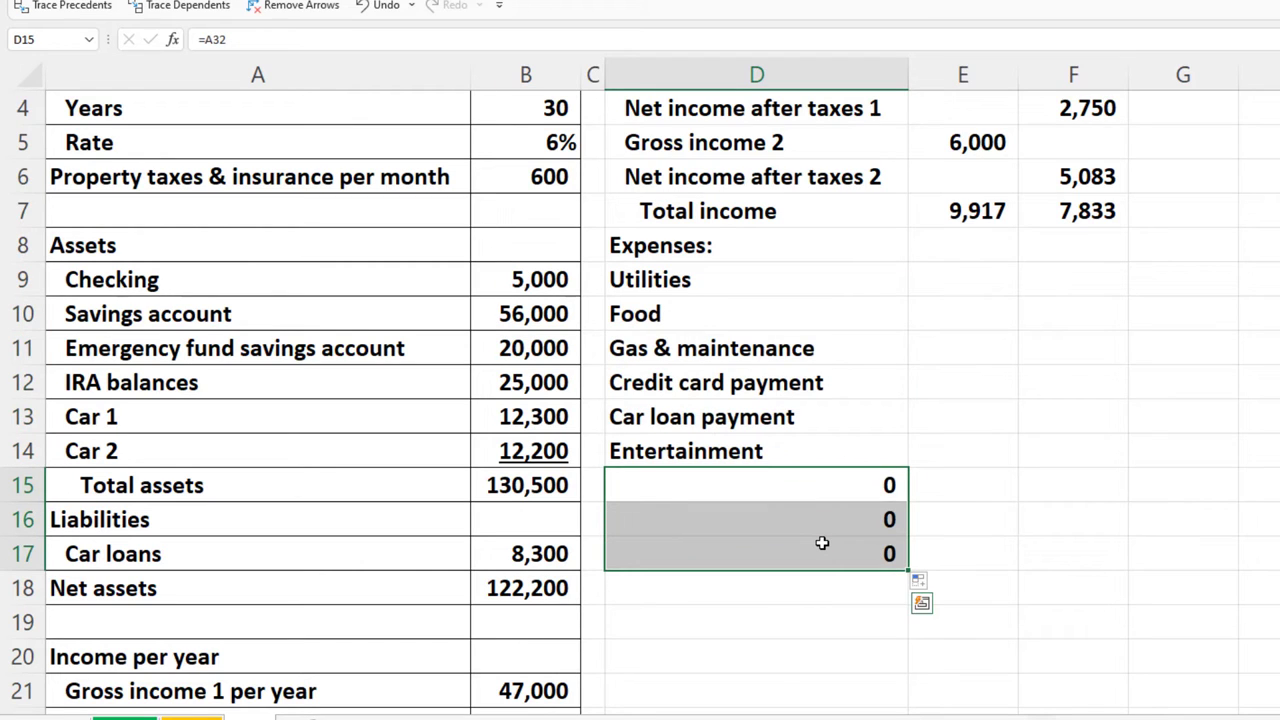
pyautogui.press('Delete')
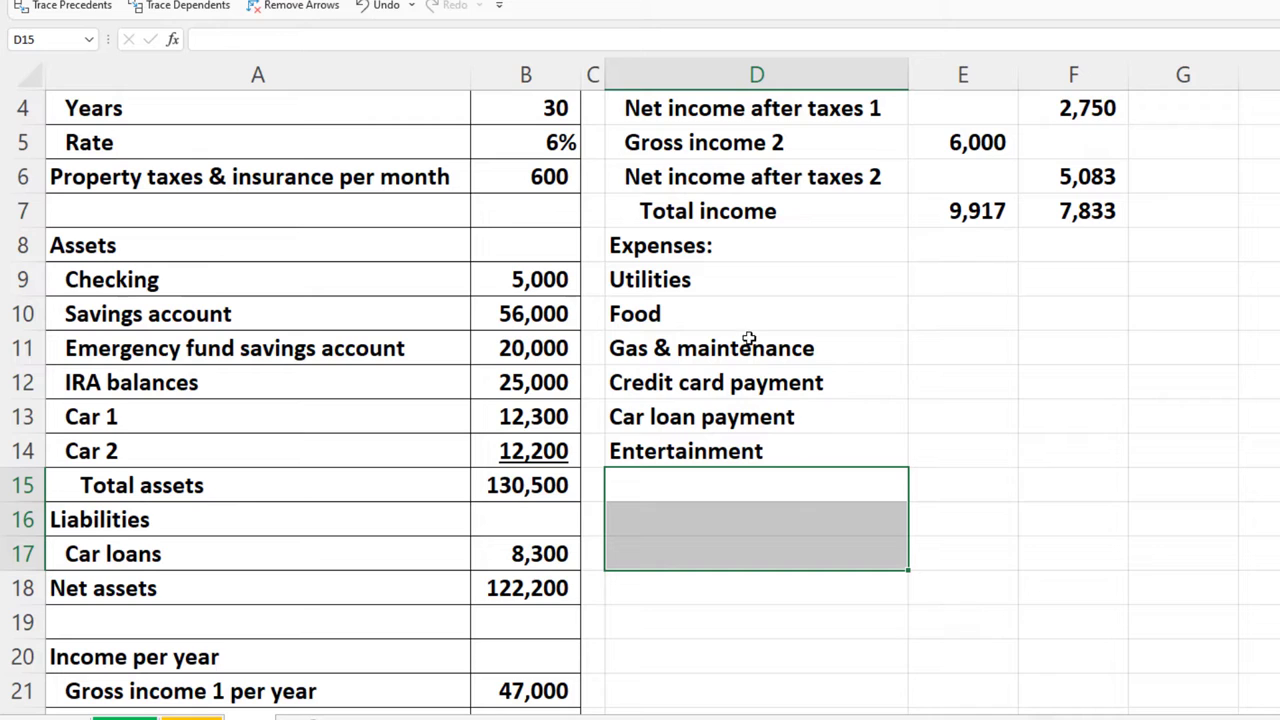
# Step: Indent the expense labels in D9:D14 one level under the Expenses heading
pyautogui.moveTo(735, 284); pyautogui.dragTo(741, 430)
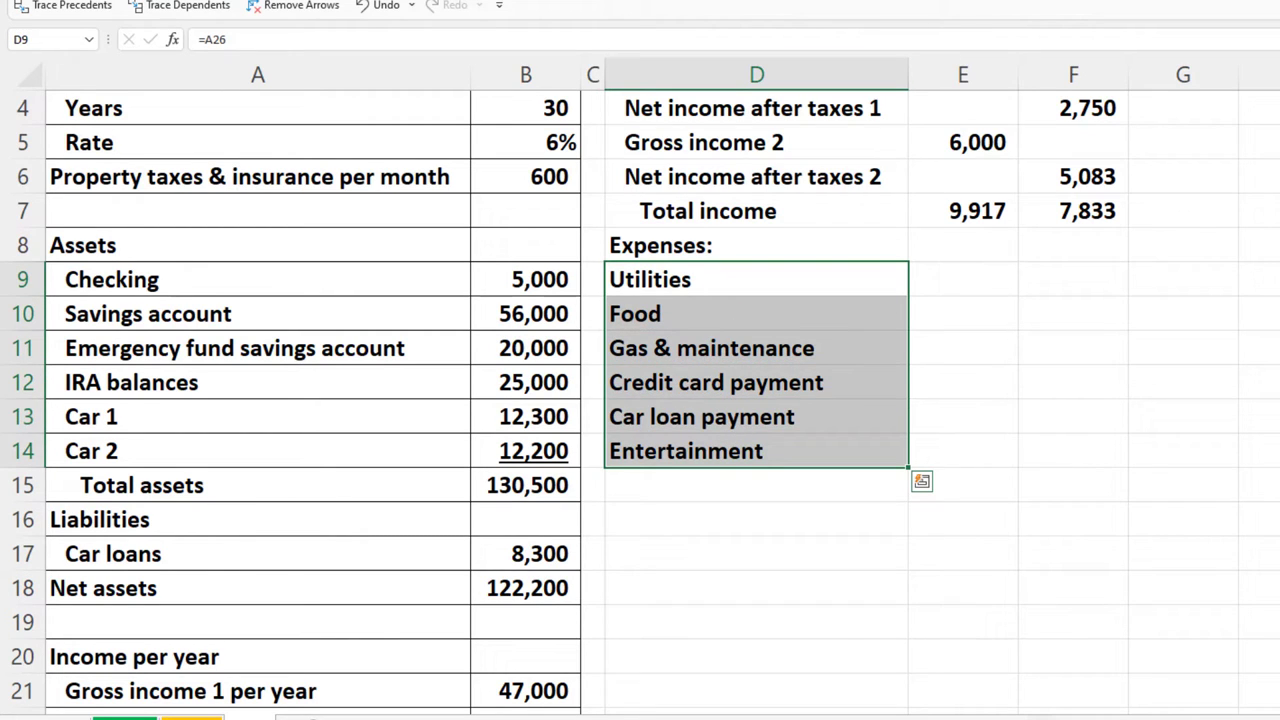
pyautogui.hotkey('ctrl', 'alt', 'Tab')
# Step: Link the Utilities amount in E9 to the monthly expense data with the formula =B26
pyautogui.click(934, 286)
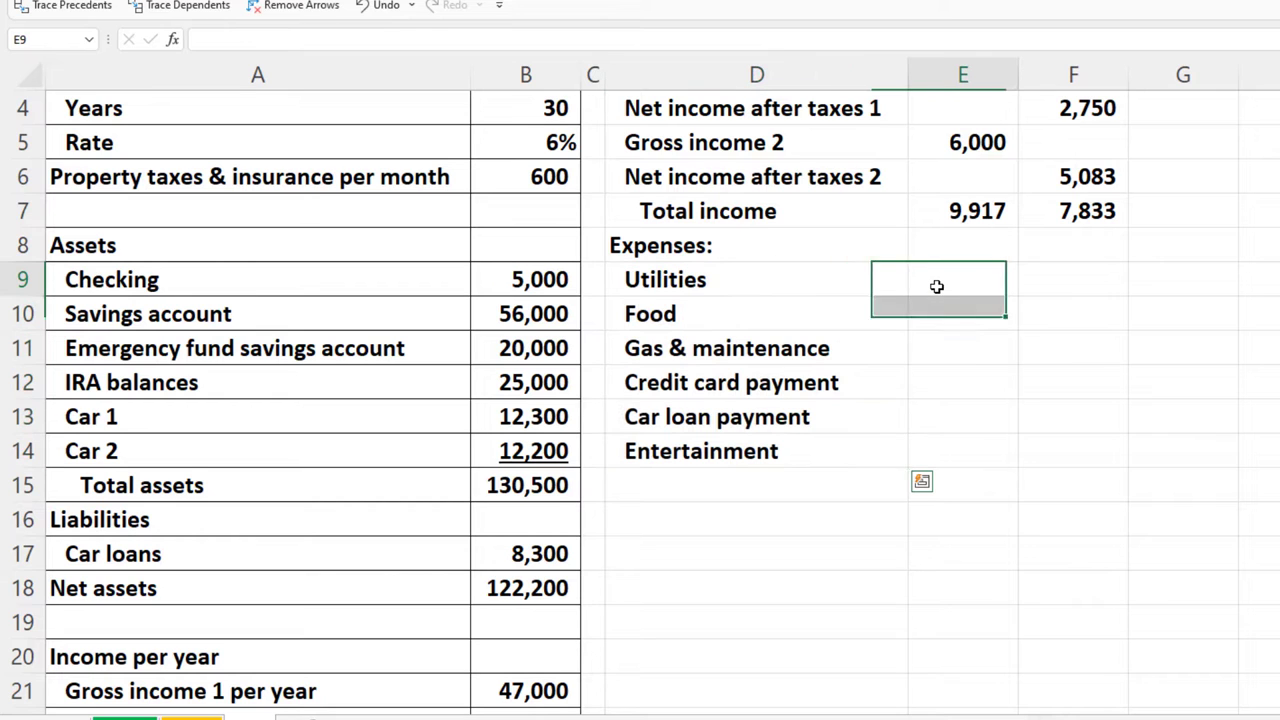
pyautogui.write('=')
pyautogui.press('Down')
pyautogui.press('Down')
pyautogui.press('Down')
pyautogui.press('Down')
pyautogui.press('Down')
pyautogui.press('Down')
pyautogui.press('Down')
pyautogui.press('Down')
pyautogui.press('Down')
pyautogui.press('Down')
pyautogui.press('Down')
pyautogui.press('Down')
pyautogui.press('Down')
pyautogui.press('Down')
pyautogui.press('Down')
pyautogui.press('Down')
pyautogui.press('Down')
pyautogui.press('Down')
pyautogui.press('Down')
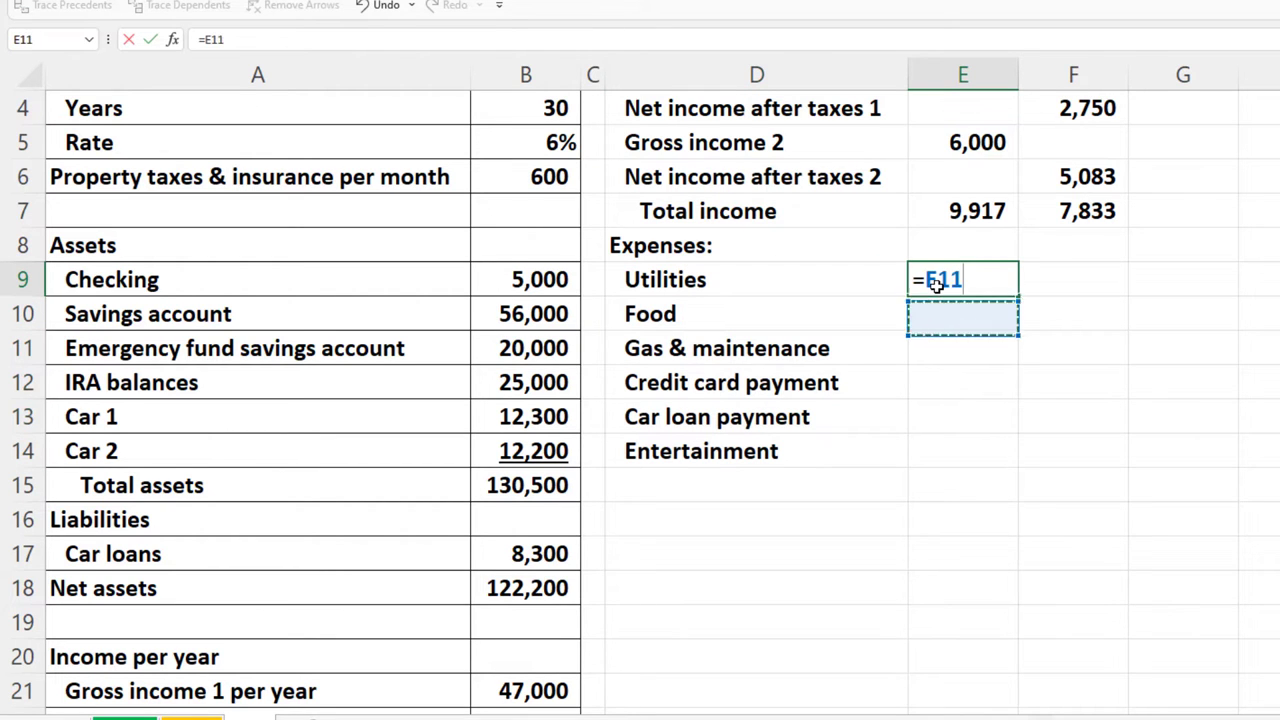
pyautogui.press('Down')
pyautogui.press('Down')
pyautogui.press('Left')
pyautogui.press('Left')
pyautogui.press('Left')
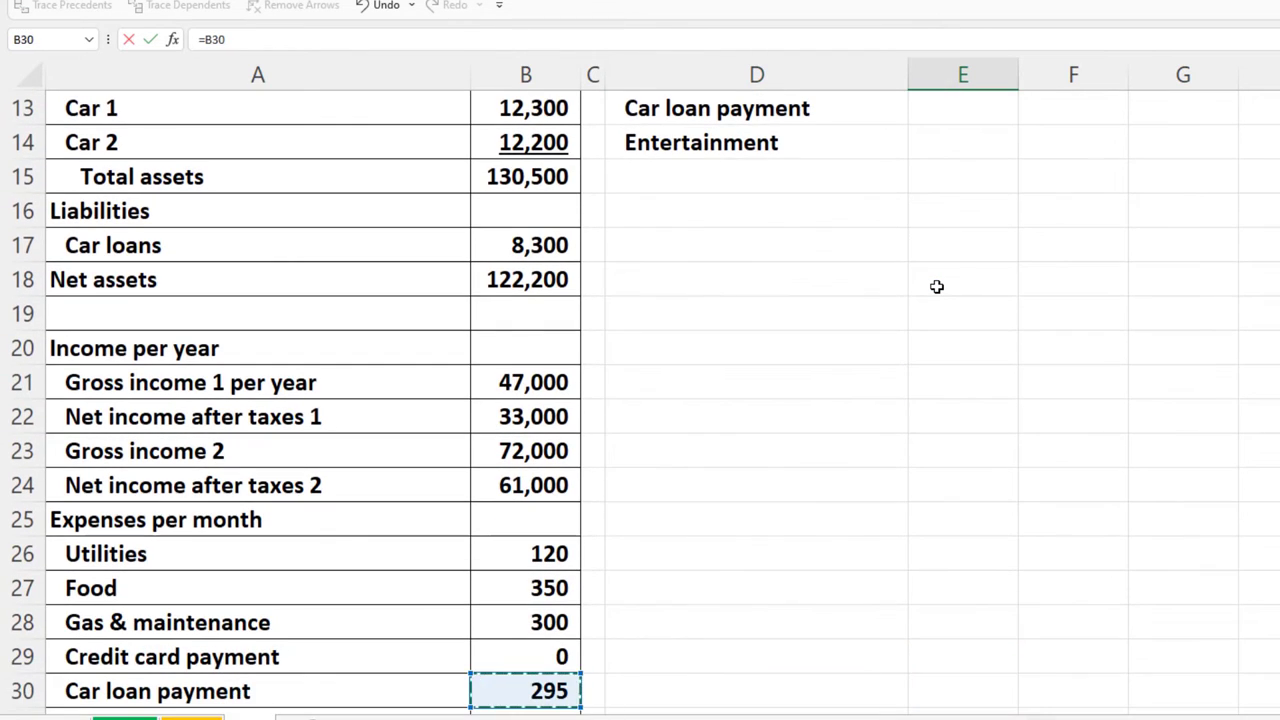
pyautogui.press('Down')
pyautogui.press('Up')
pyautogui.press('Up')
pyautogui.press('Up')
pyautogui.press('Up')
pyautogui.press('Up')
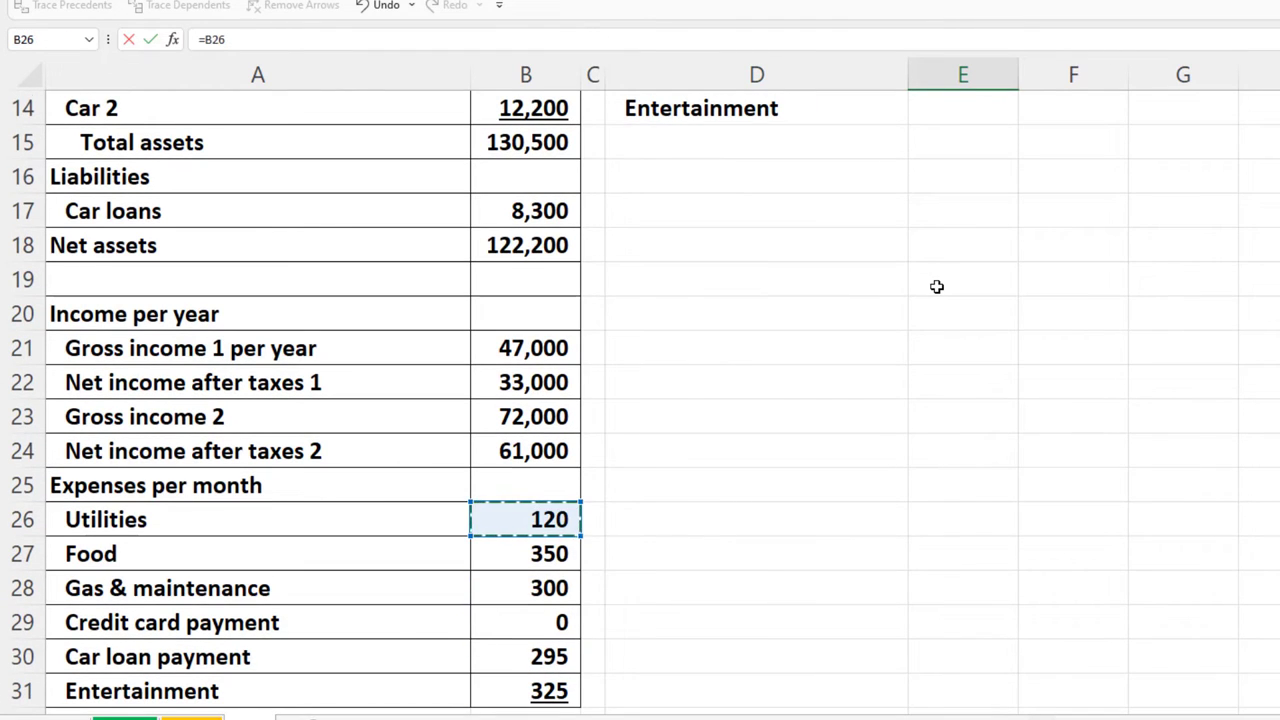
pyautogui.press('Return')
# Step: Fill the expense amount link from E9 down through the Entertainment row in E14
pyautogui.press('Up')
pyautogui.press('Up')
pyautogui.press('Up')
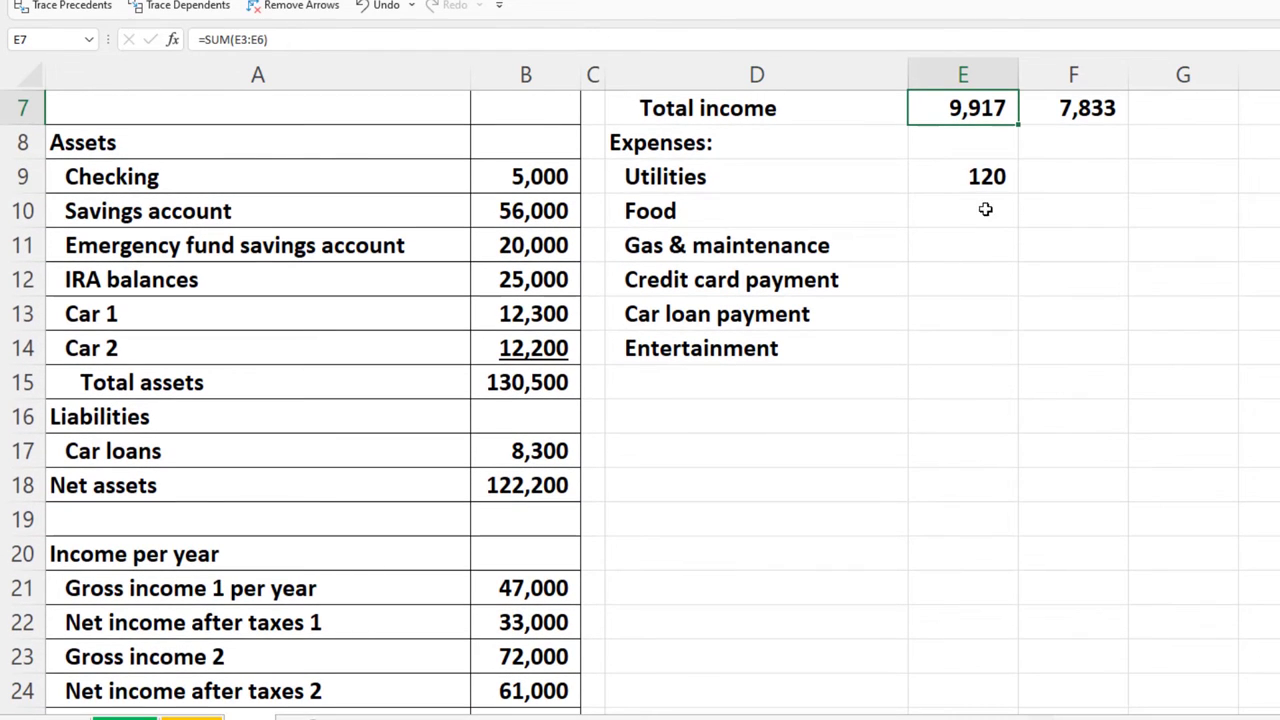
pyautogui.press('Down')
pyautogui.press('Down')
pyautogui.moveTo(1017, 196); pyautogui.dragTo(1013, 362)
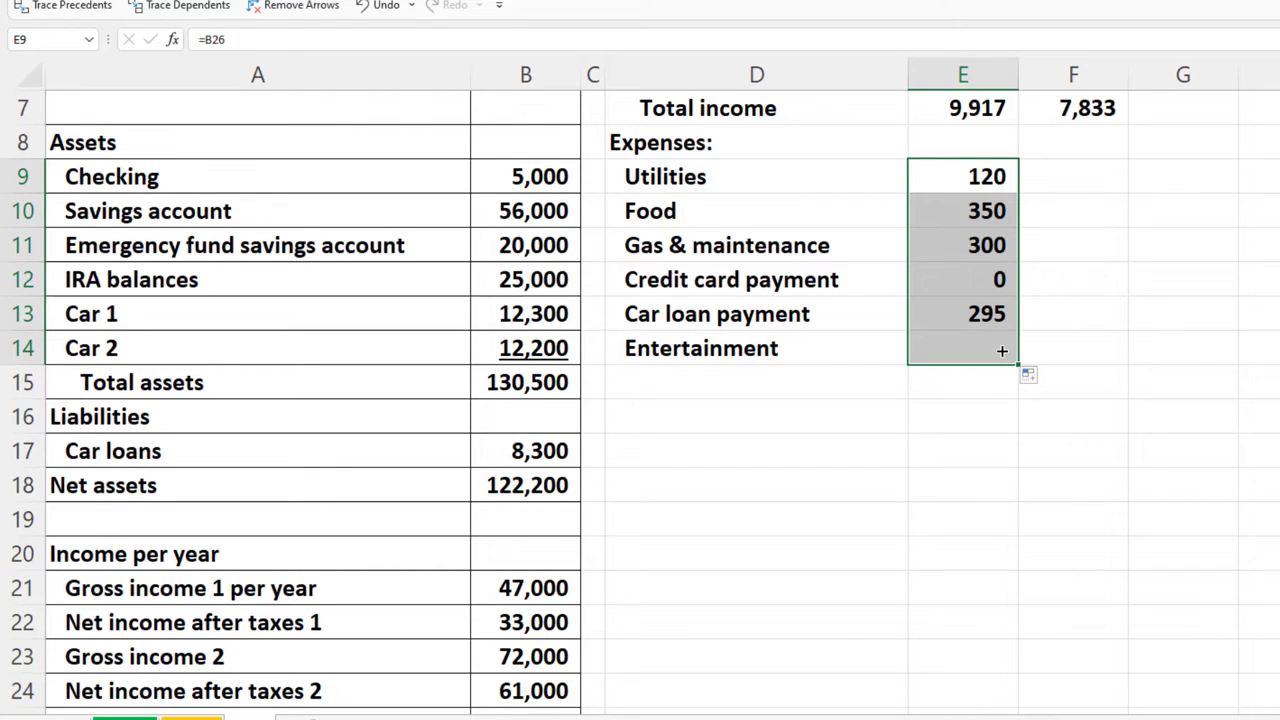
# Step: Repeat the expense amounts in the net column by entering =E9 in F9 and filling it down to F14
pyautogui.click(1063, 175)
pyautogui.write('=')
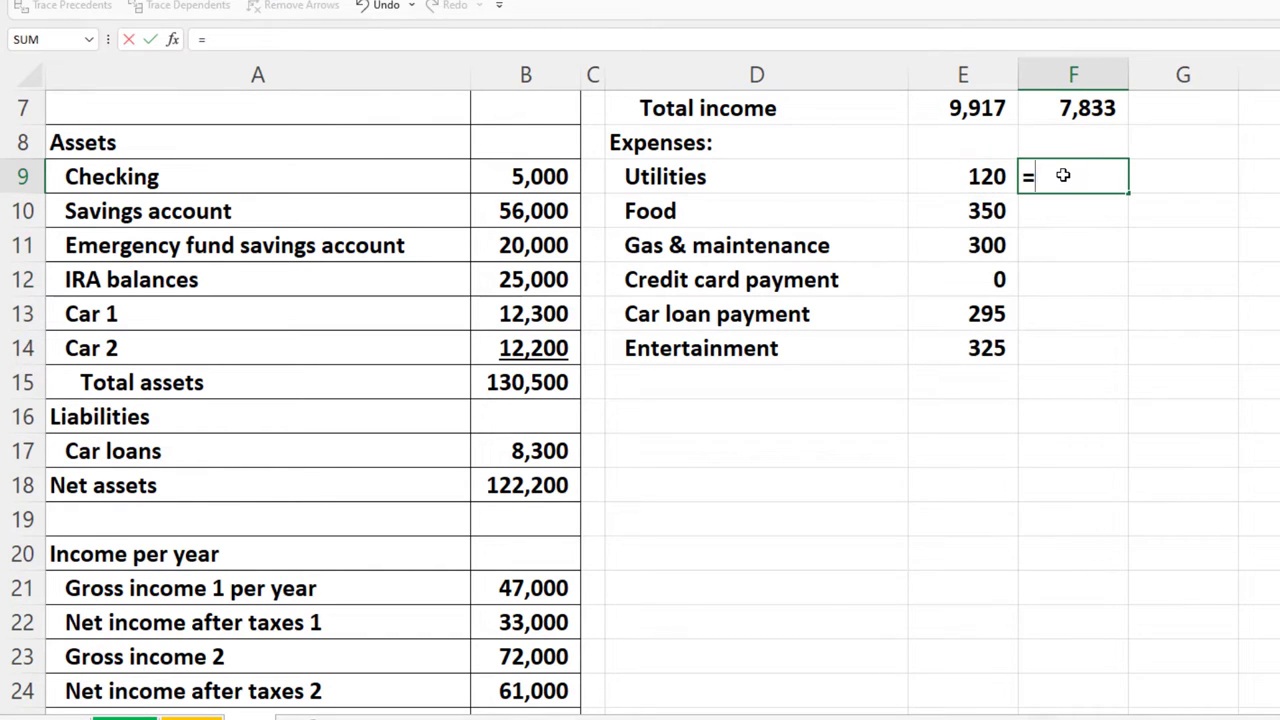
pyautogui.press('Left')
pyautogui.press('Return')
pyautogui.click(1063, 175)
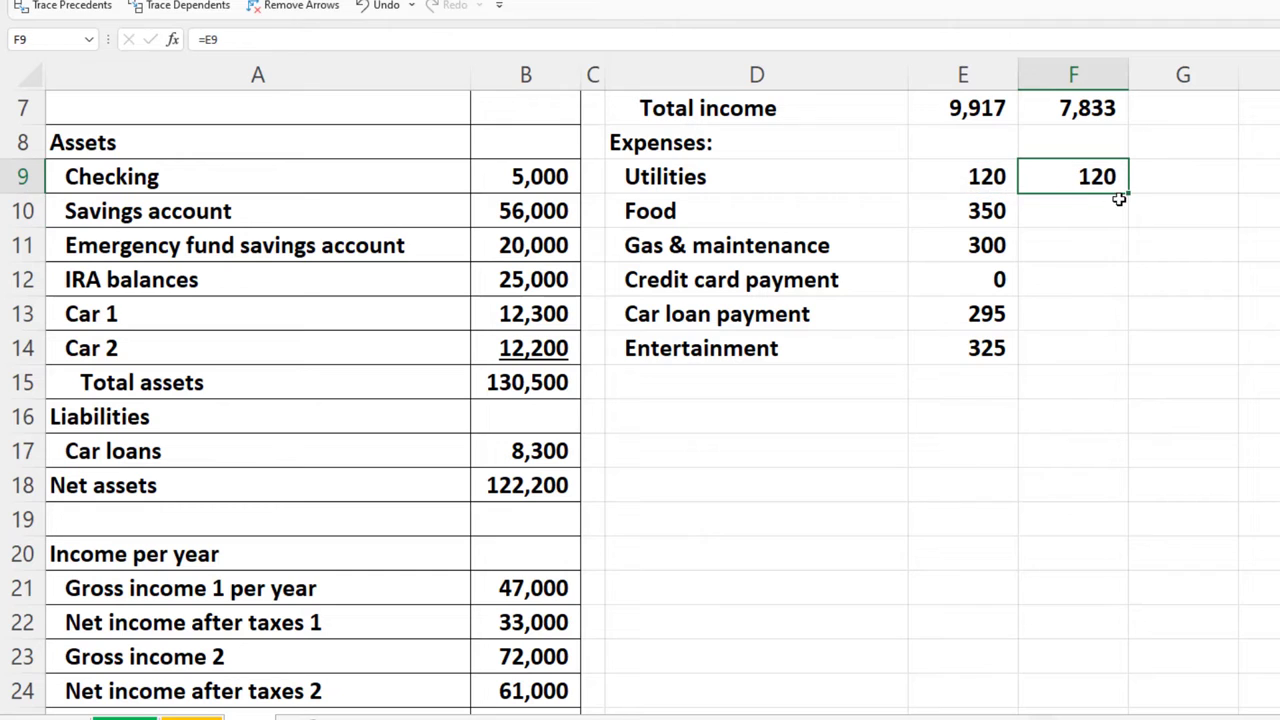
pyautogui.moveTo(1129, 193); pyautogui.dragTo(1123, 363)
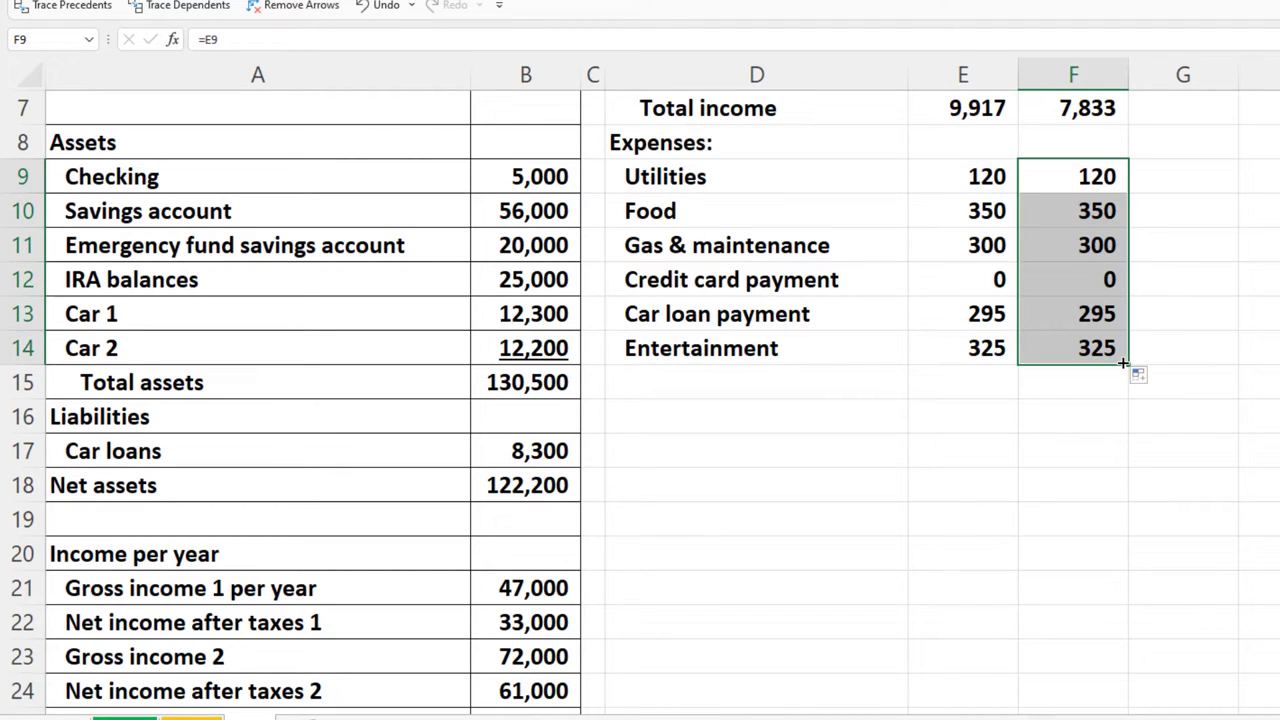
# Step: Enter the label "Net income or cash flow before taxes" in D15 and widen column D to fit it
pyautogui.scroll(-1, 640, 400)
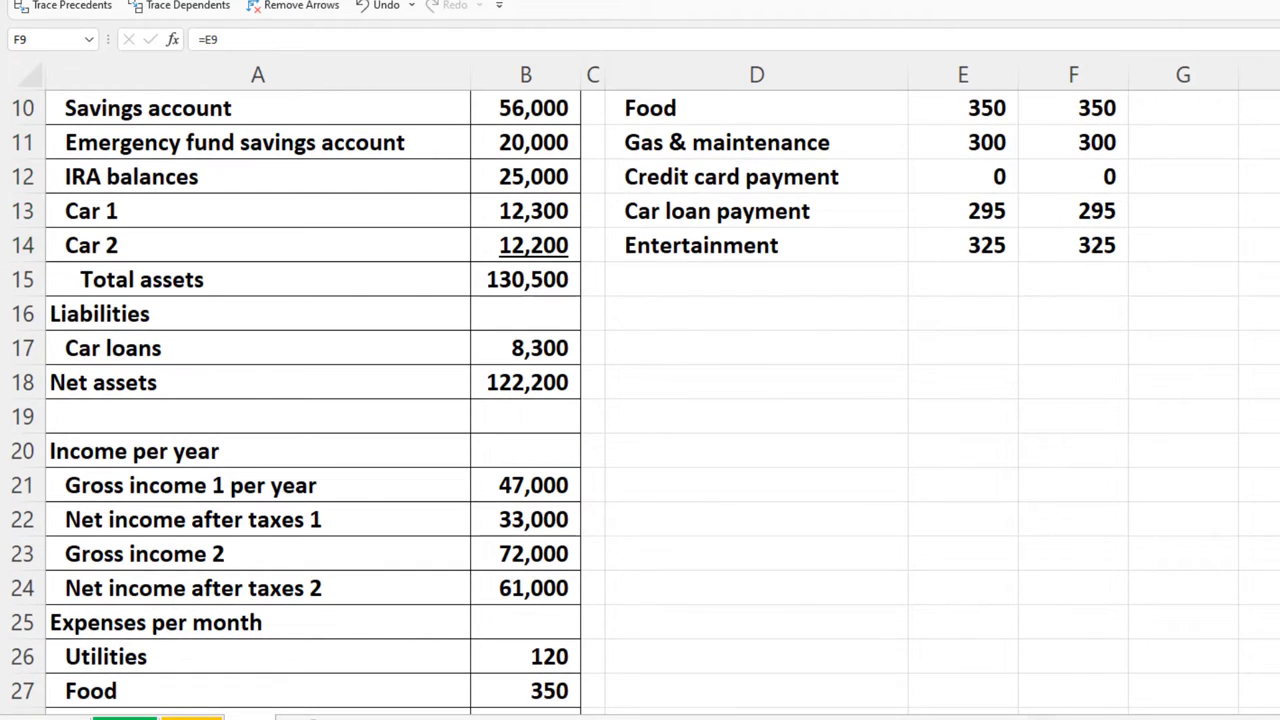
pyautogui.scroll(2, 779, 405)
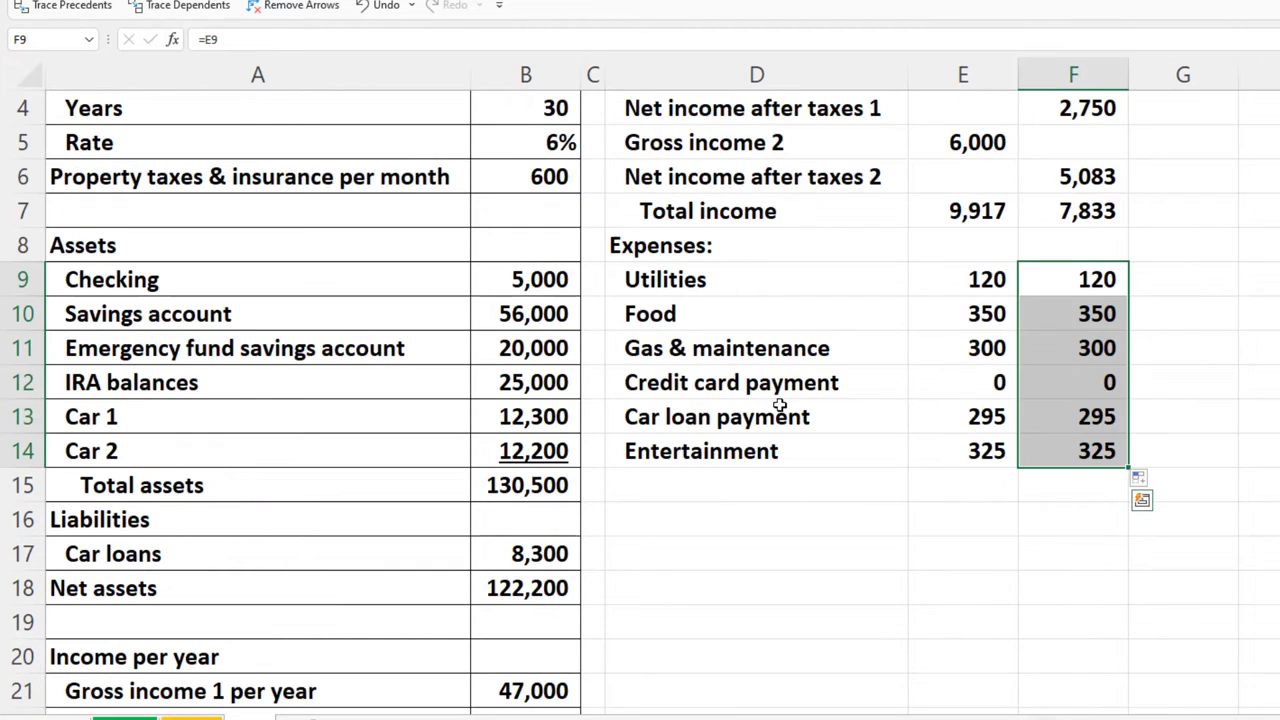
pyautogui.click(645, 497)
pyautogui.write('Ne')
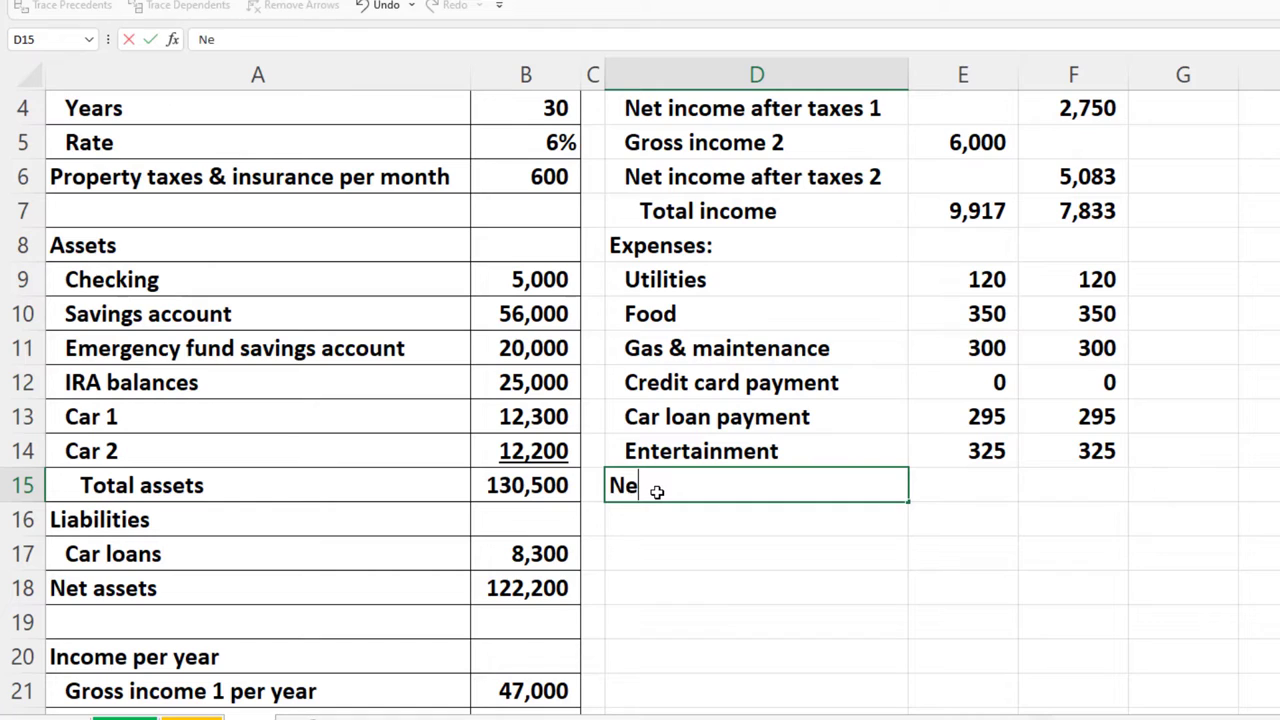
pyautogui.write('t income o')
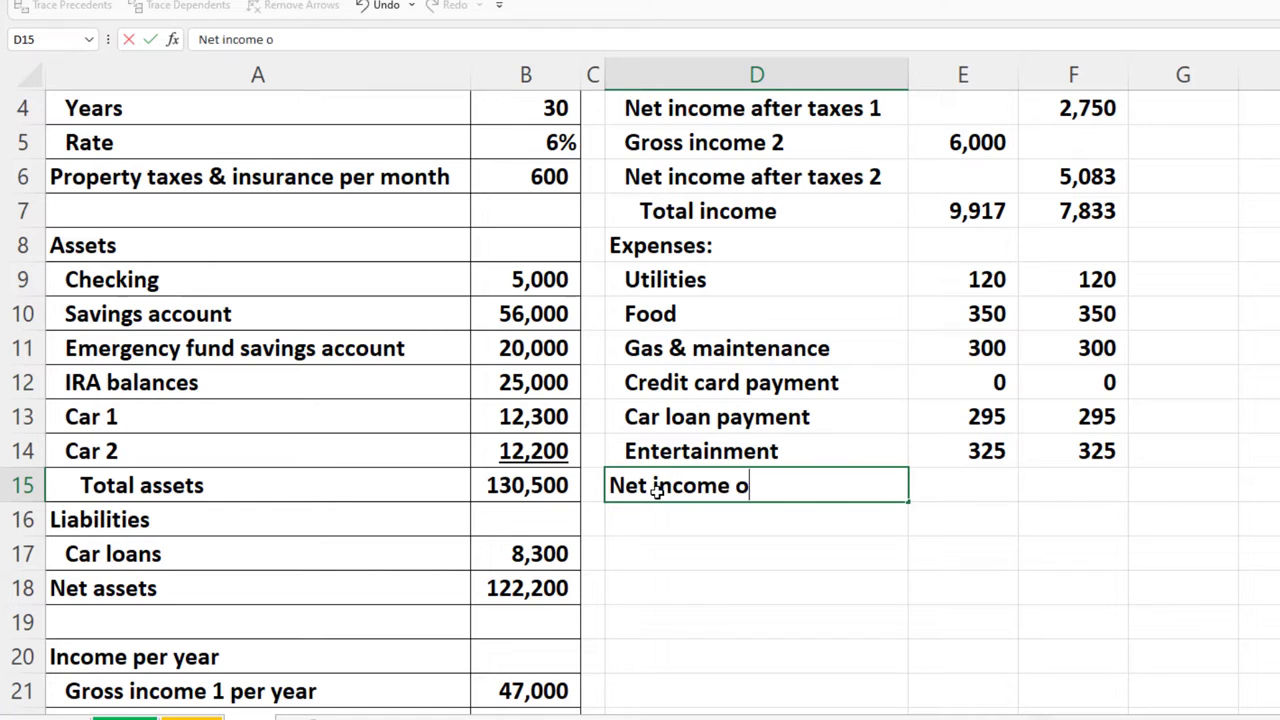
pyautogui.write('r cash f')
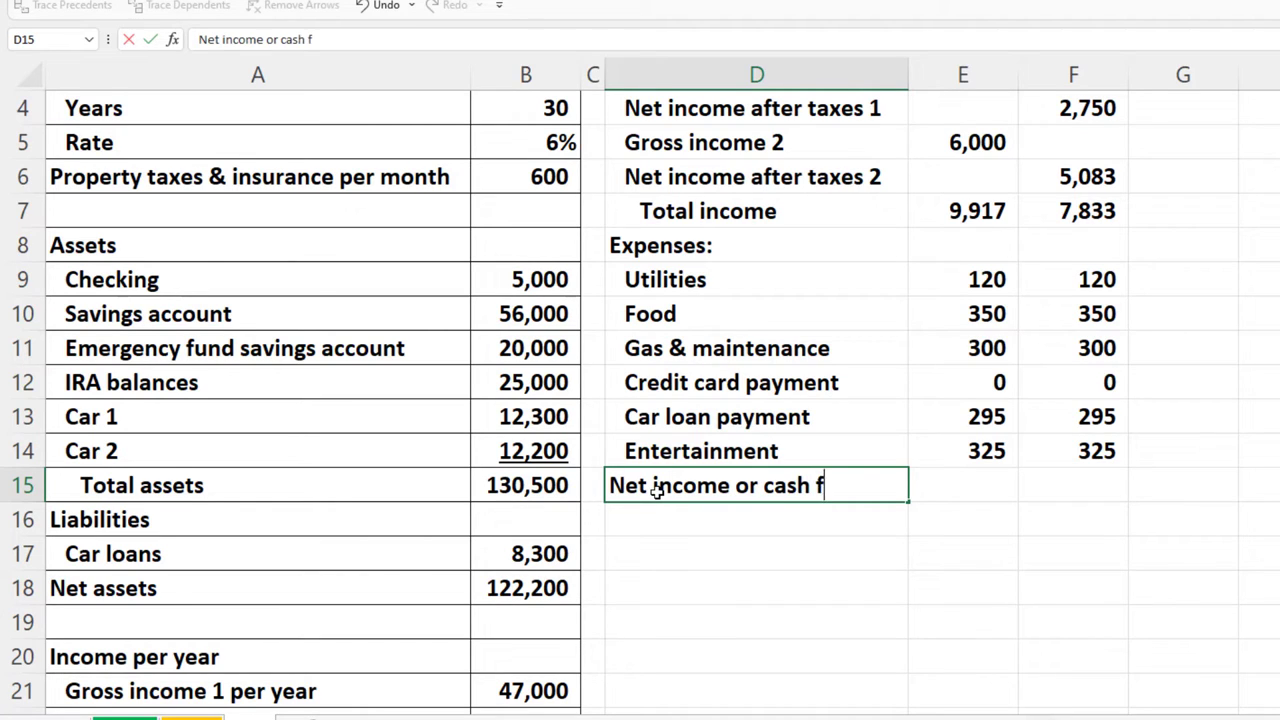
pyautogui.write('low before taxes')
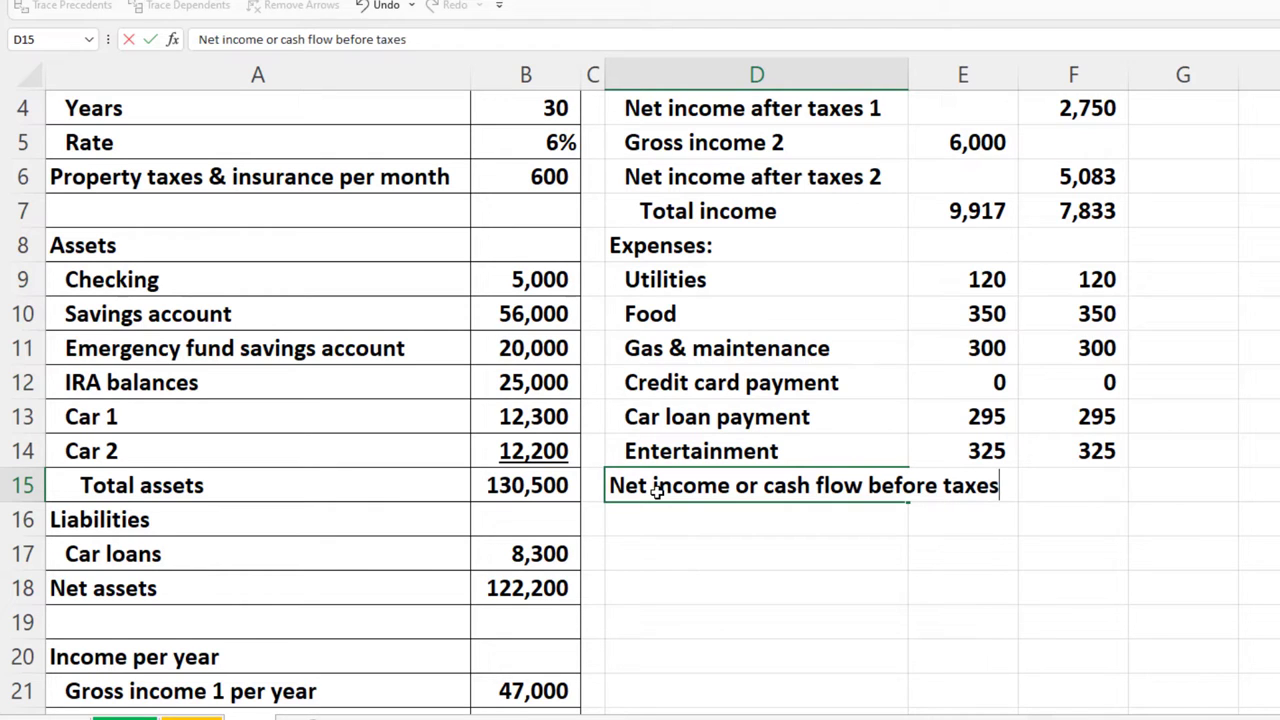
pyautogui.press('Return')
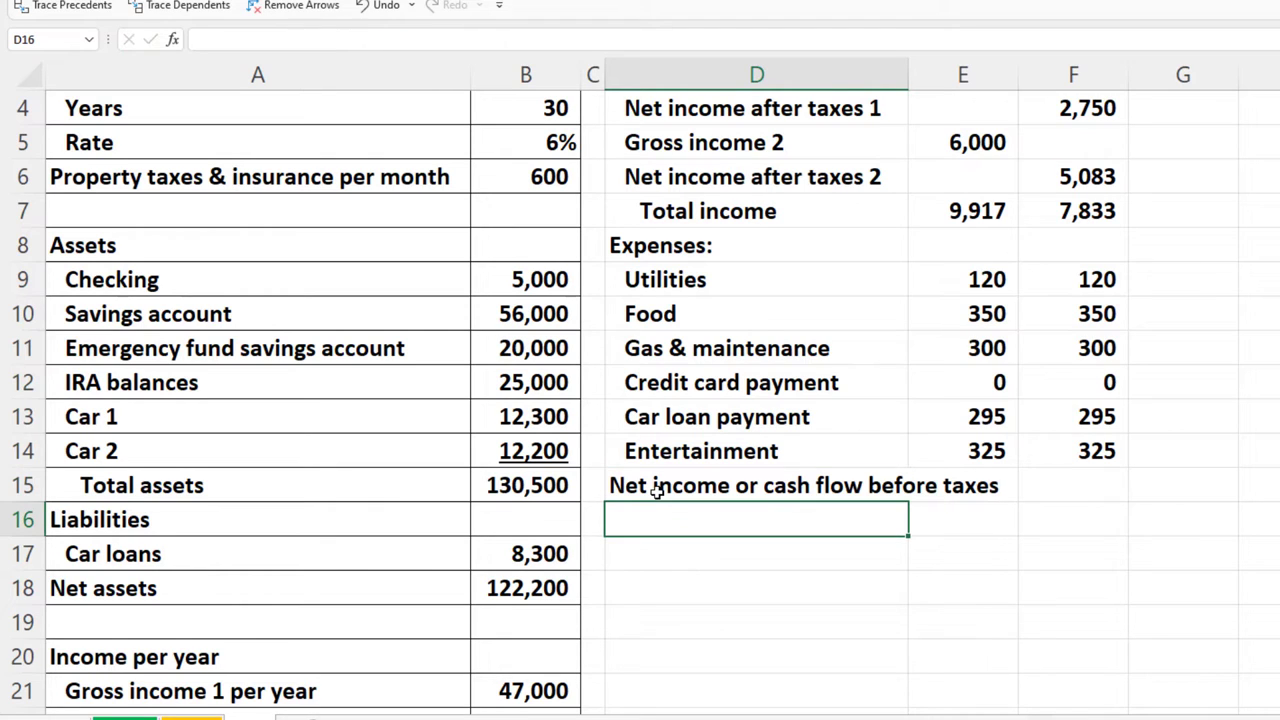
pyautogui.moveTo(908, 75); pyautogui.dragTo(1004, 83)
pyautogui.scroll(1, 1075, 258)
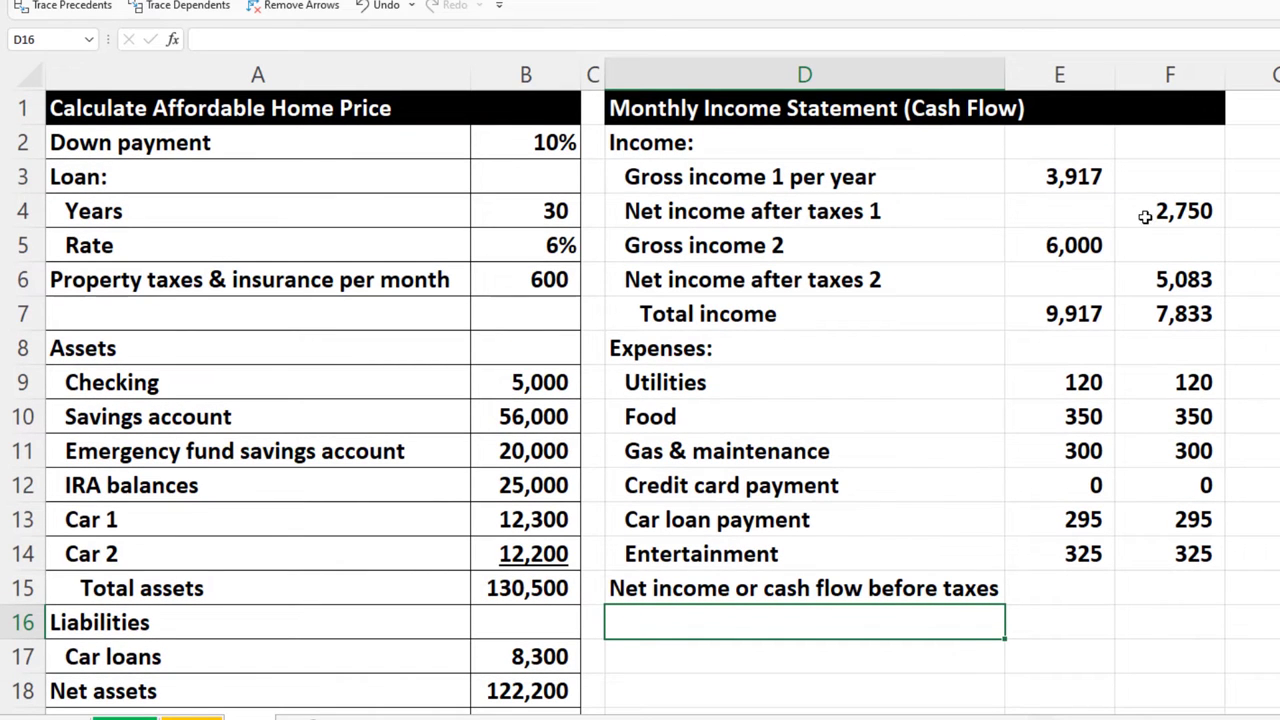
pyautogui.scroll(-1, 1130, 386)
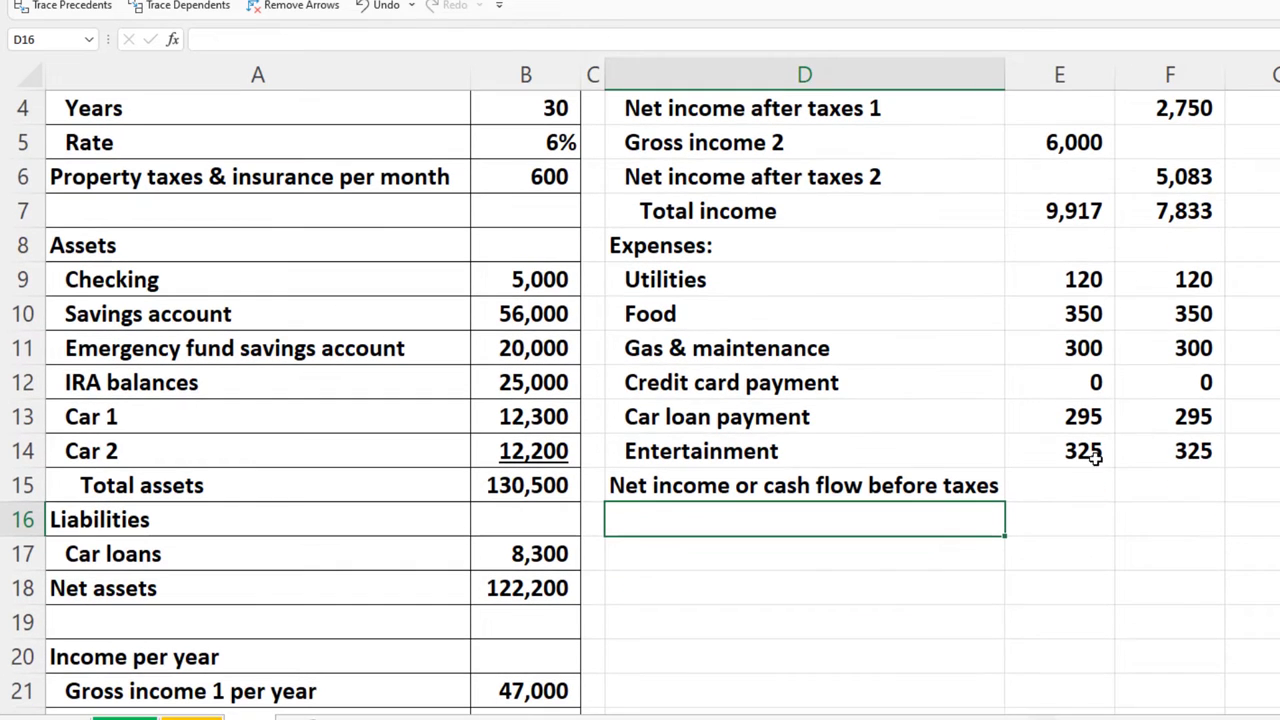
pyautogui.click(1068, 485)
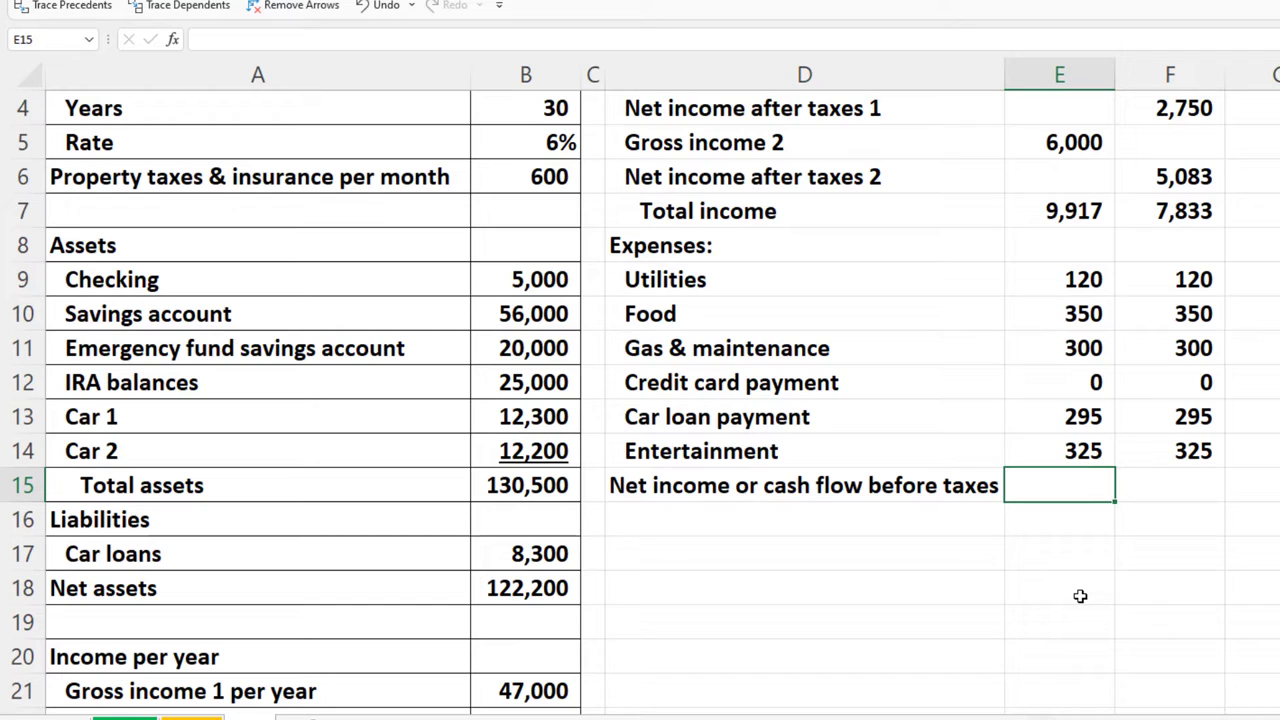
pyautogui.click(816, 485)
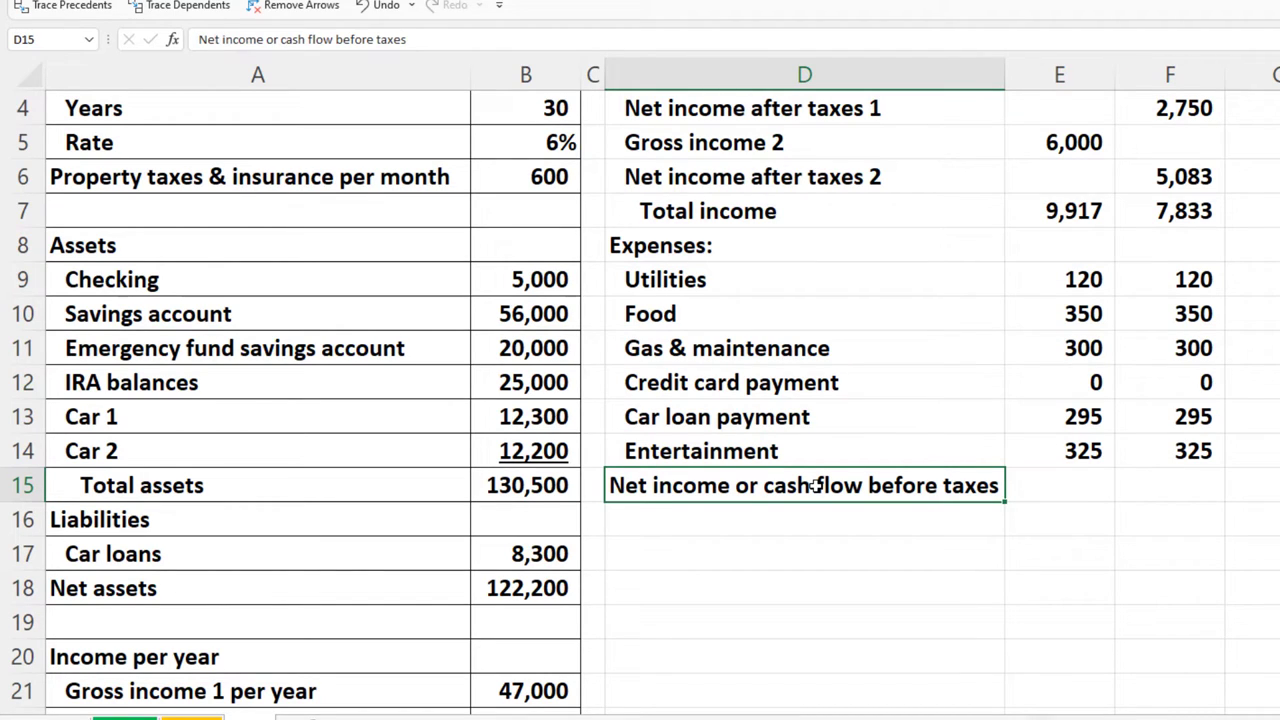
# Step: Replace the label in D15 with "Total expenses" and indent it two levels
pyautogui.write('Total expenses')
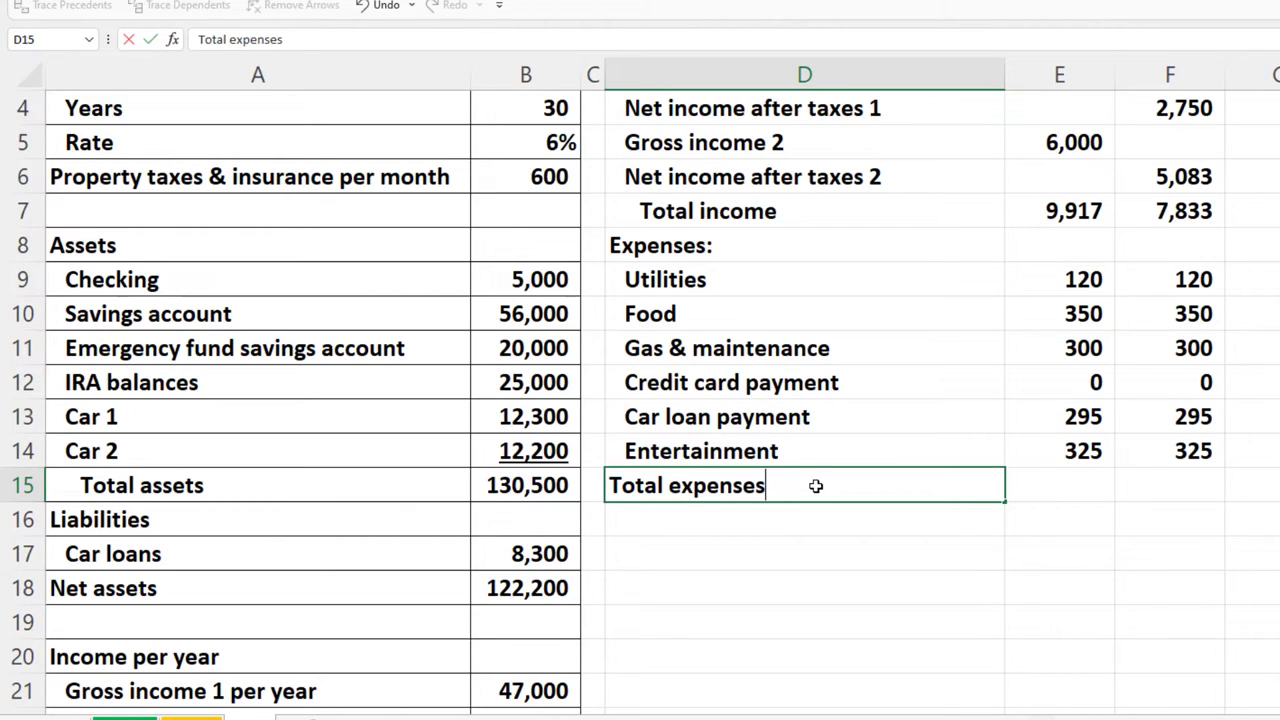
pyautogui.press('Return')
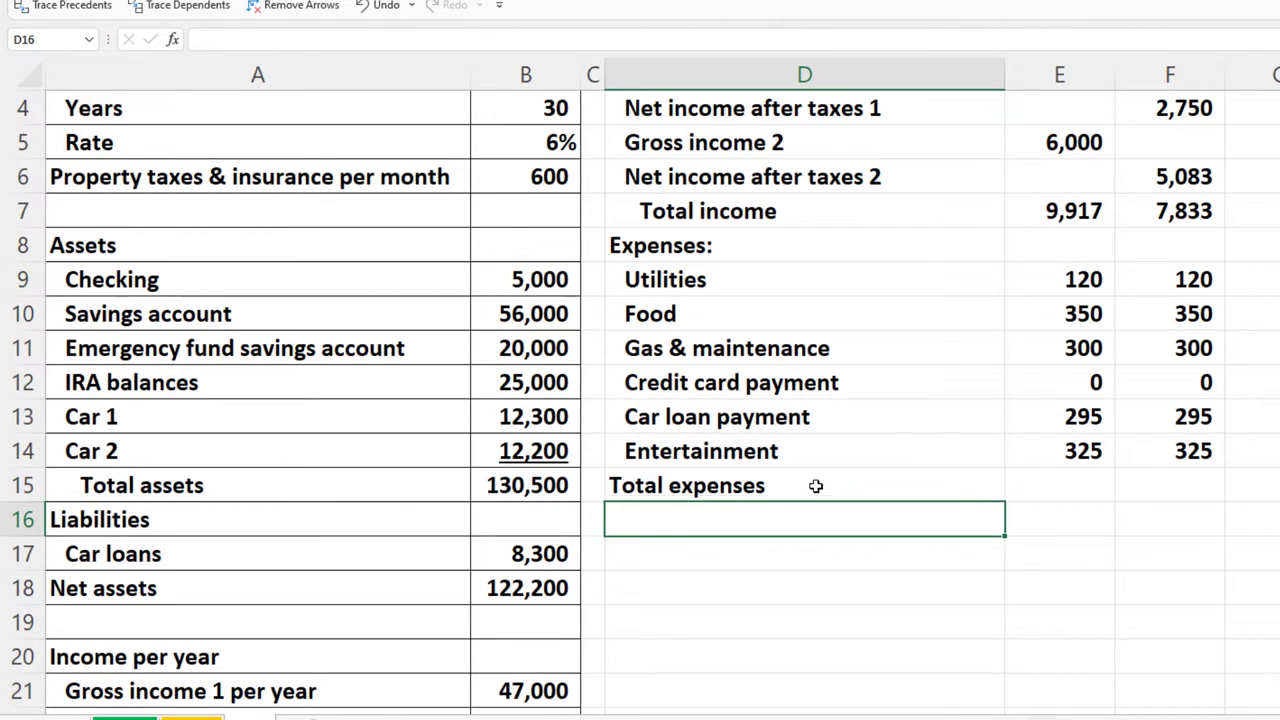
pyautogui.click(816, 486)
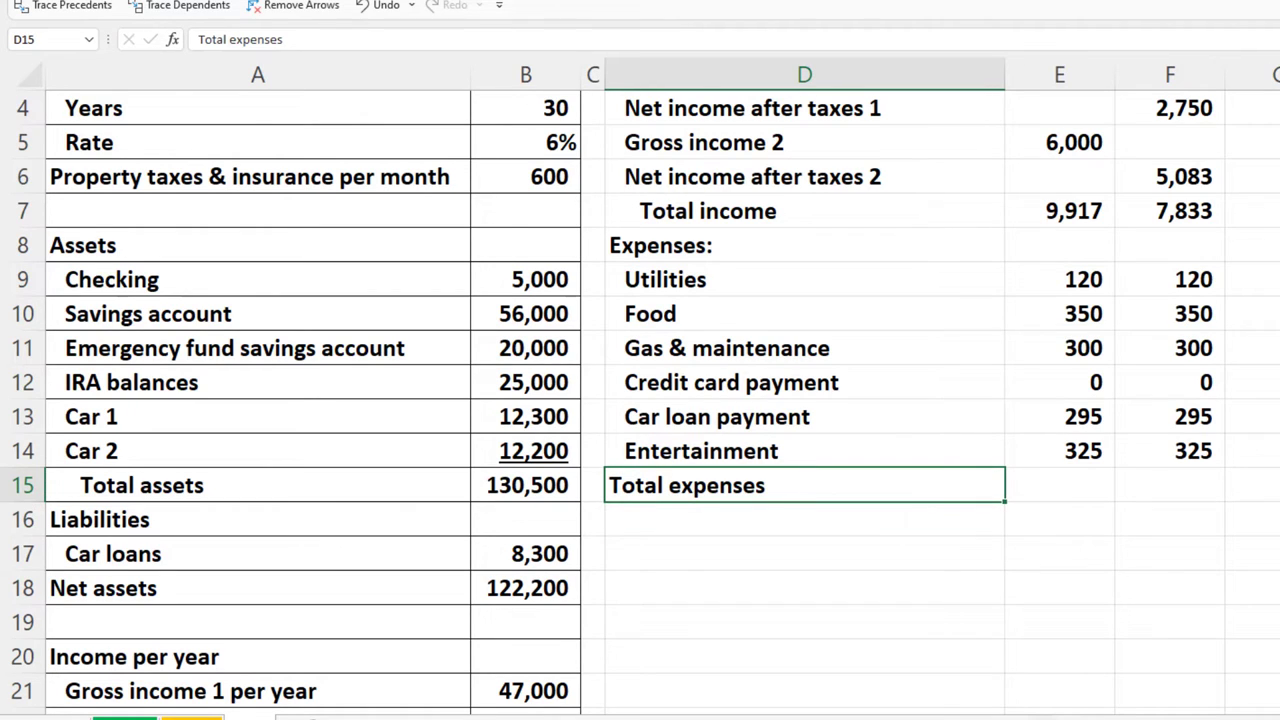
pyautogui.hotkey('ctrl', 'alt', 'Tab')
pyautogui.hotkey('ctrl', 'alt', 'Tab')
# Step: Total the Utilities through Entertainment expenses in E15 with a SUM of E9:E14
pyautogui.click(1059, 485)
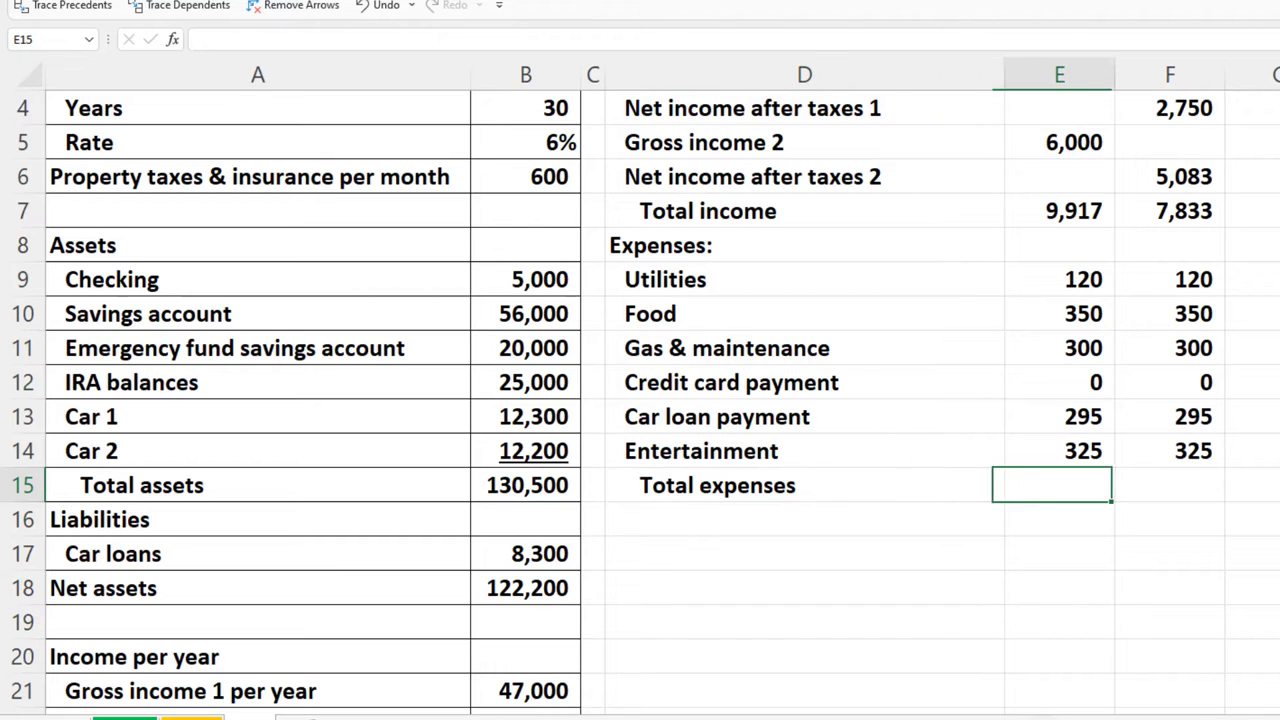
pyautogui.write('=sum(')
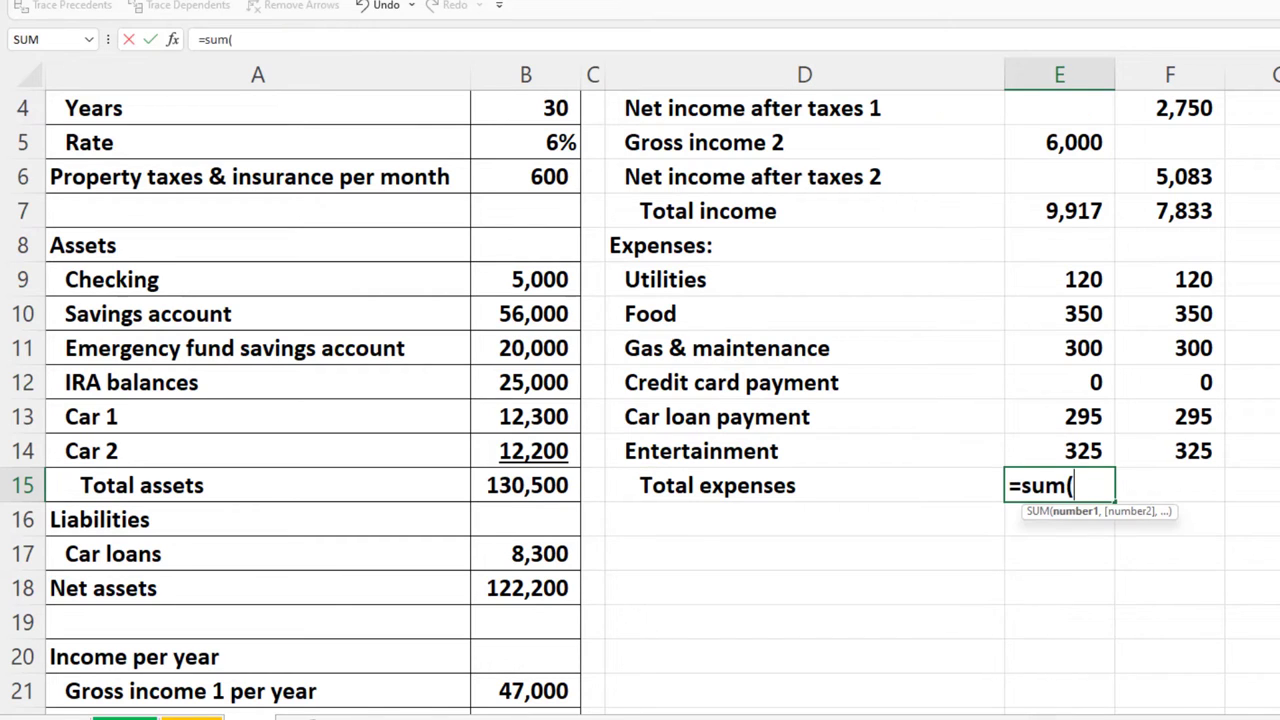
pyautogui.press('Up')
pyautogui.hotkey('shift', 'Up')
pyautogui.hotkey('shift', 'Up')
pyautogui.hotkey('shift', 'Up')
pyautogui.hotkey('shift', 'Up')
pyautogui.hotkey('shift', 'Up')
pyautogui.press('Return')
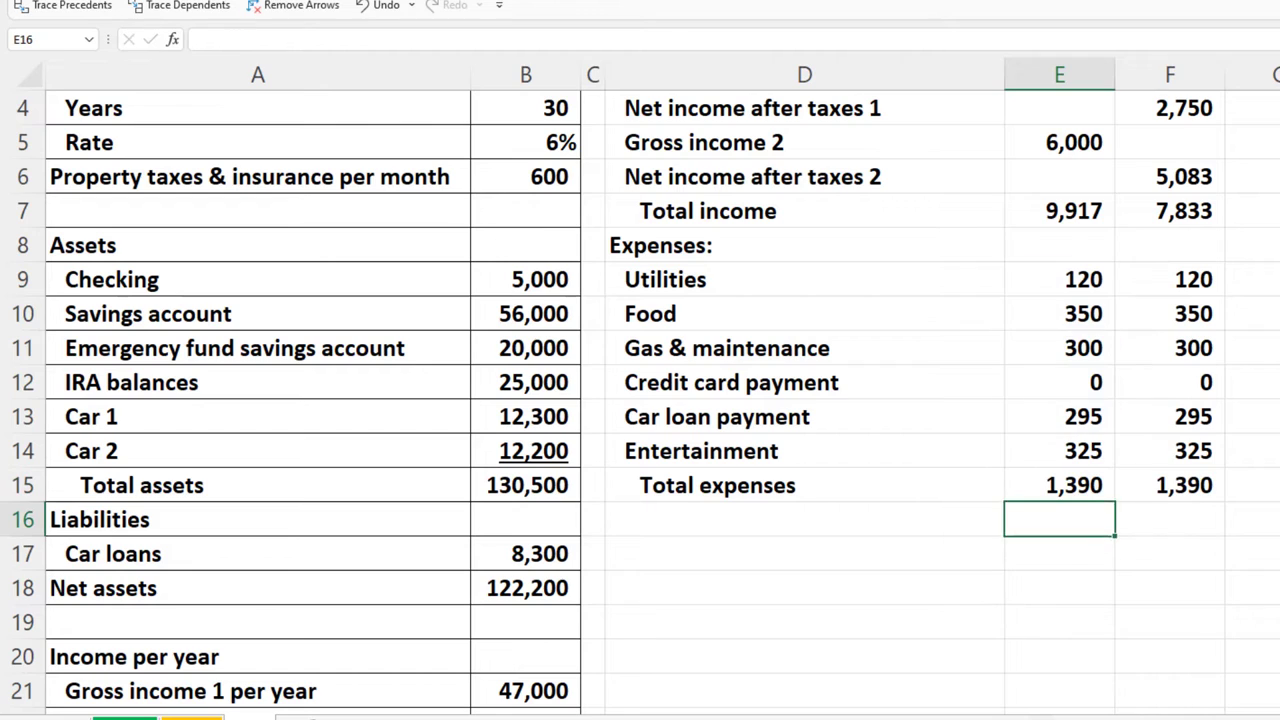
# Step: Underline the Entertainment amounts in E14 and F14 above the expense totals
pyautogui.click(1169, 519)
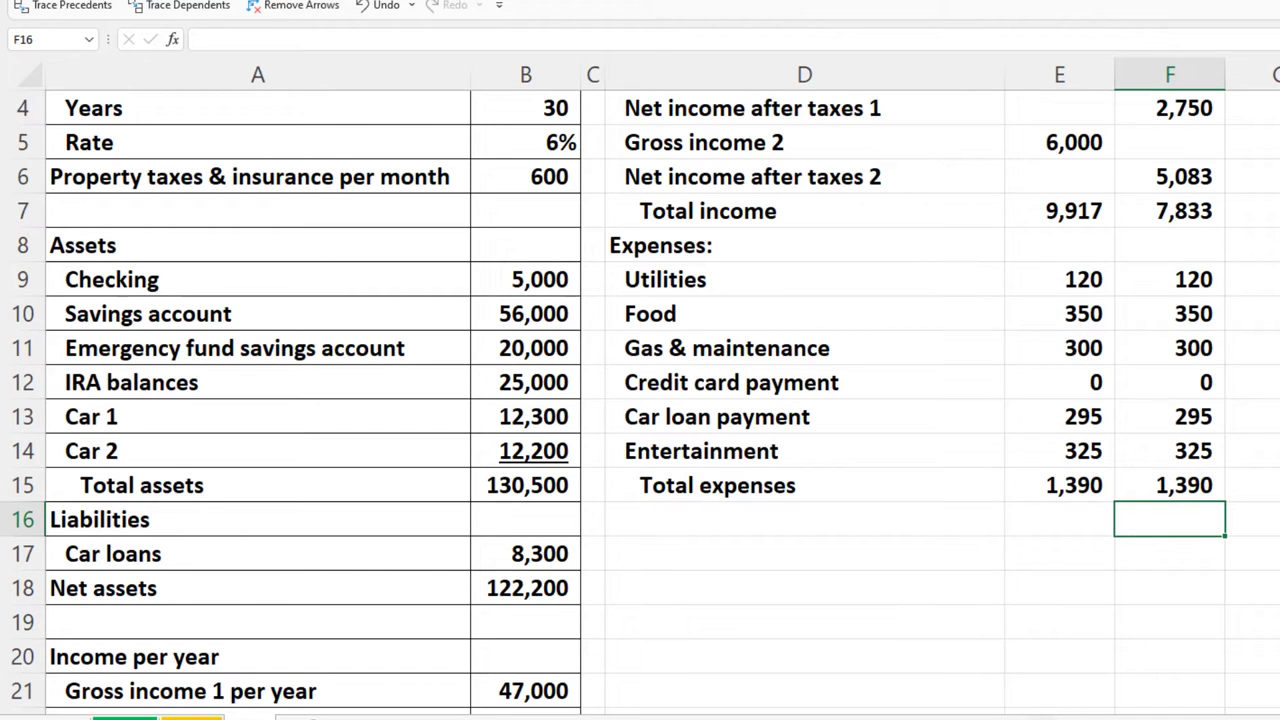
pyautogui.press('Up')
pyautogui.press('Up')
pyautogui.hotkey('shift', 'Left')
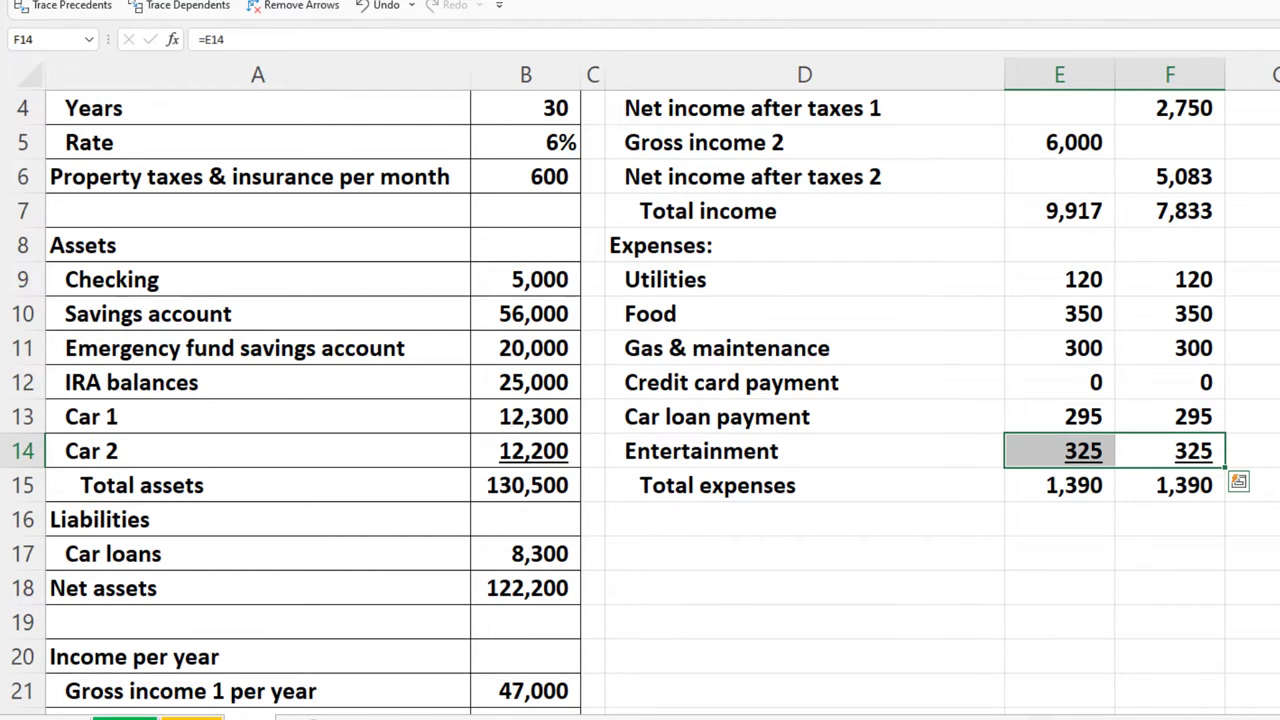
pyautogui.click(1170, 519)
# Step: Enter the label "Net income or cash flow before taxes" in D16 below Total expenses
pyautogui.click(804, 519)
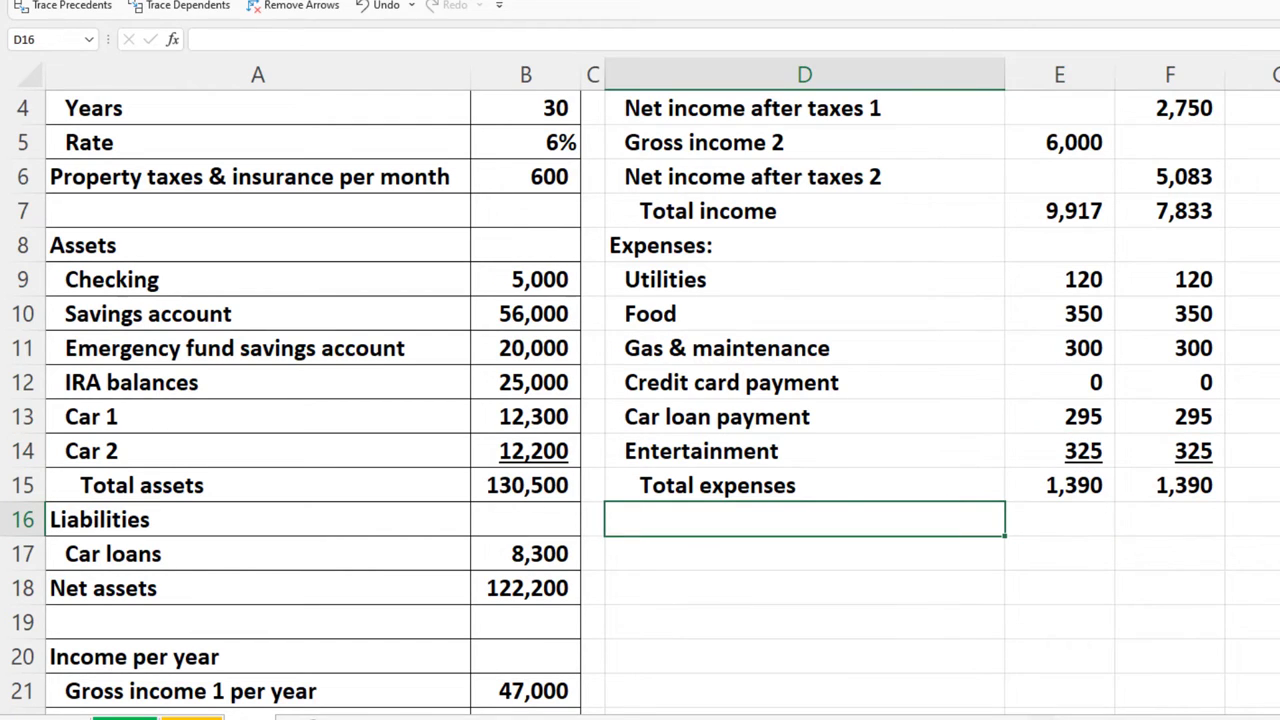
pyautogui.write('Net inco')
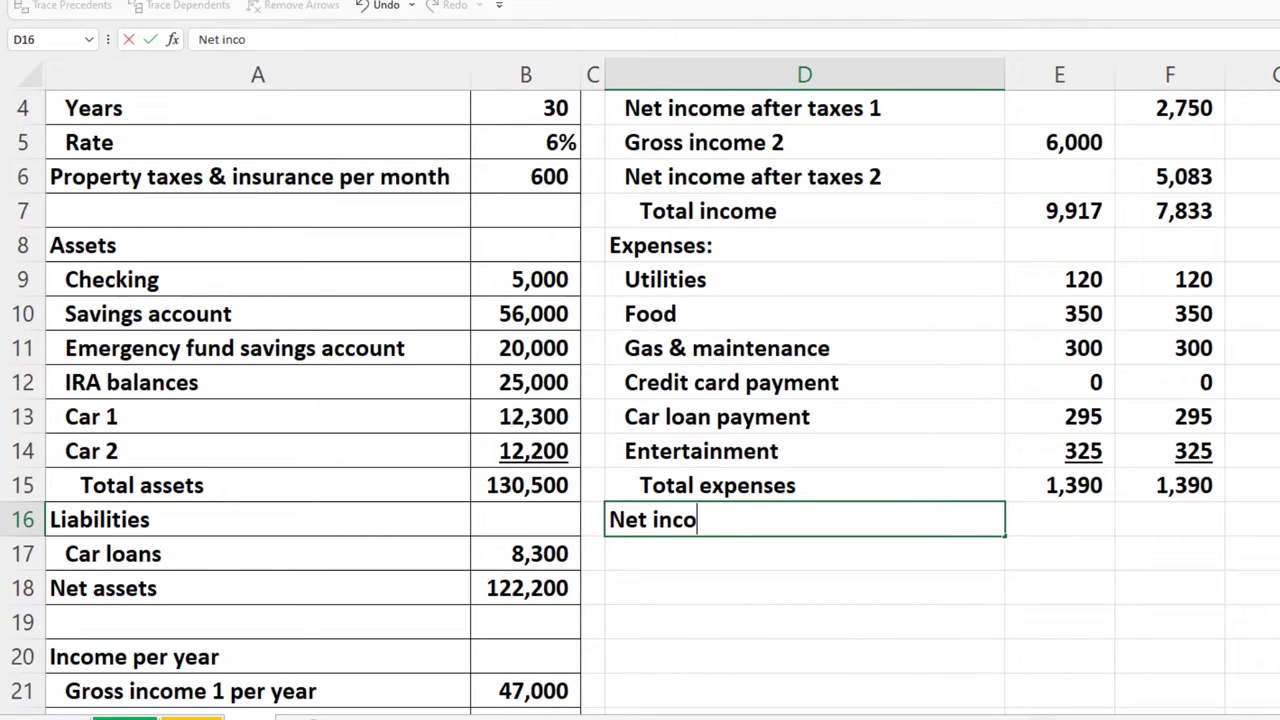
pyautogui.write('me or cash ')
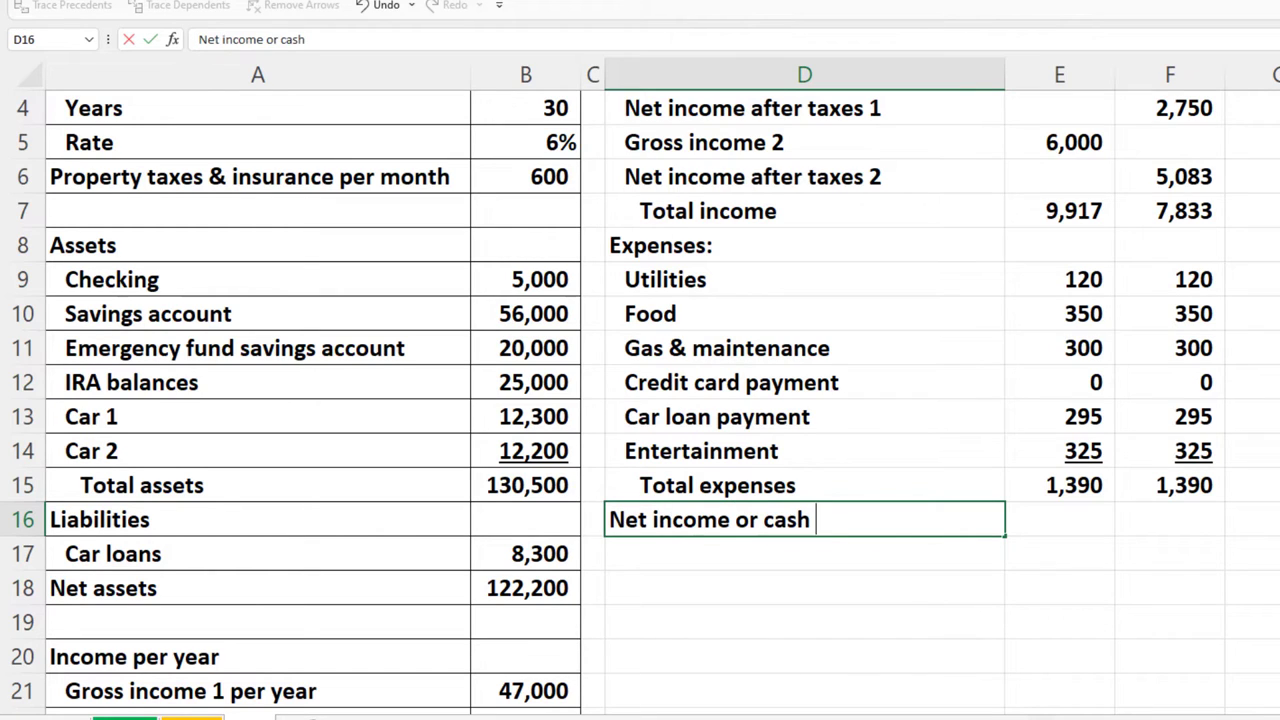
pyautogui.write('flow before taxes')
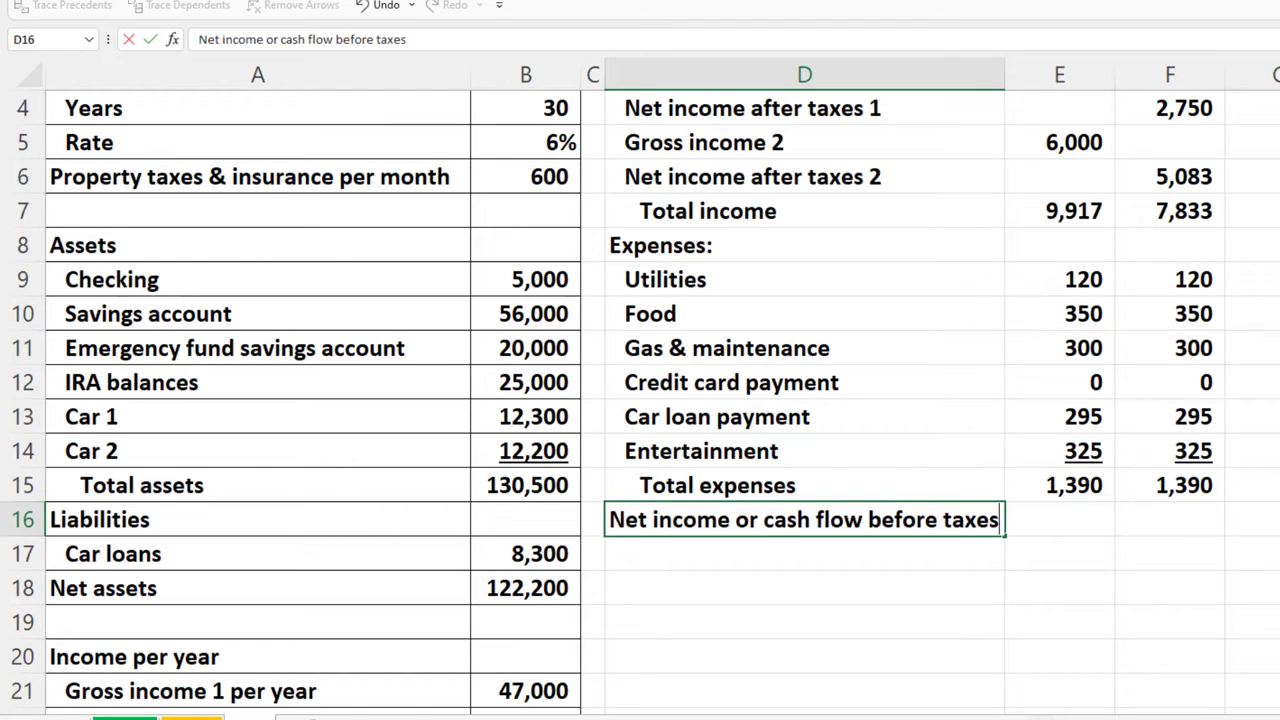
pyautogui.press('Tab')
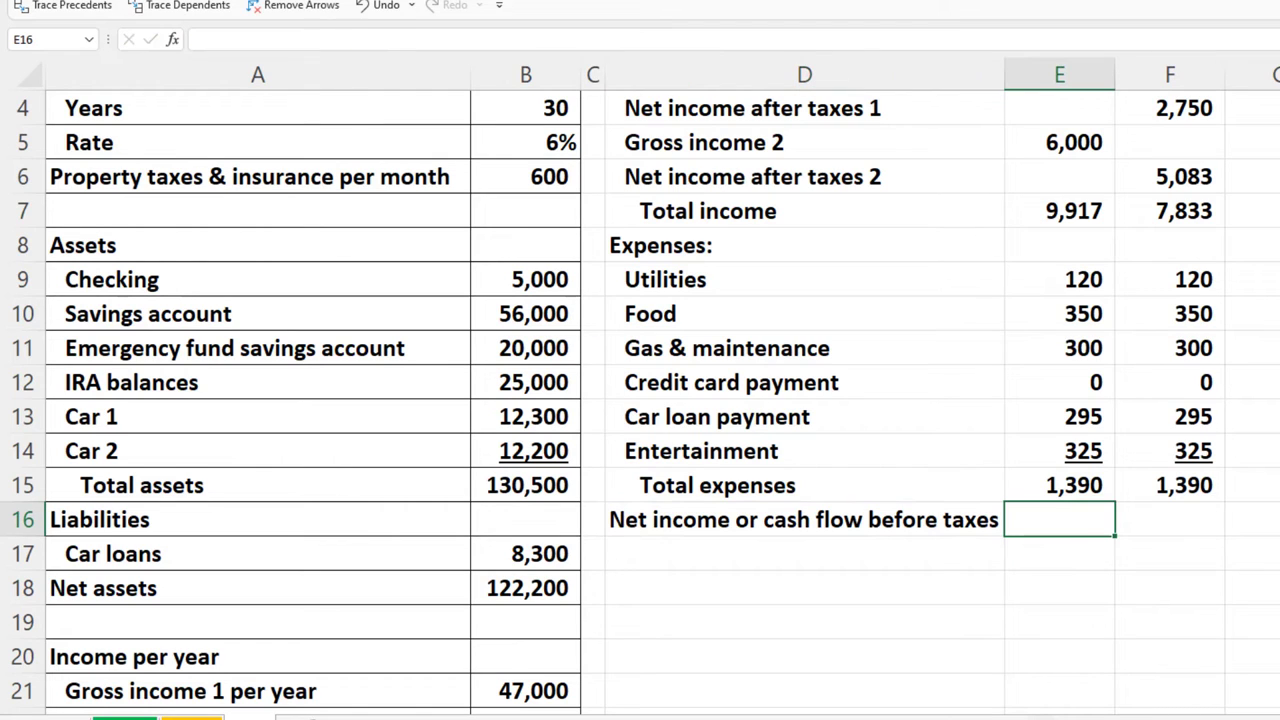
# Step: Calculate the gross net income before taxes in E16 by subtracting total expenses from total income with =E7-E15
pyautogui.write('=')
pyautogui.press('Up')
pyautogui.press('Up')
pyautogui.press('Up')
pyautogui.press('Up')
pyautogui.press('Up')
pyautogui.press('Up')
pyautogui.press('Up')
pyautogui.press('Up')
pyautogui.press('Up')
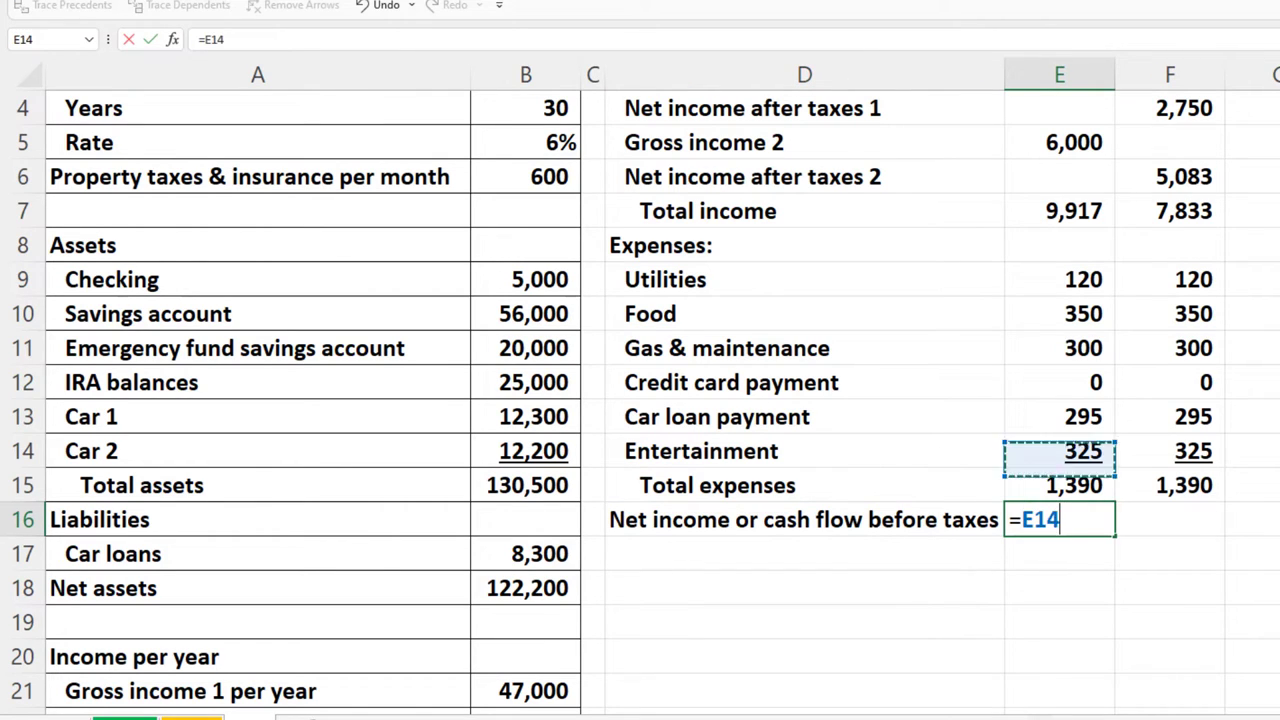
pyautogui.write('-')
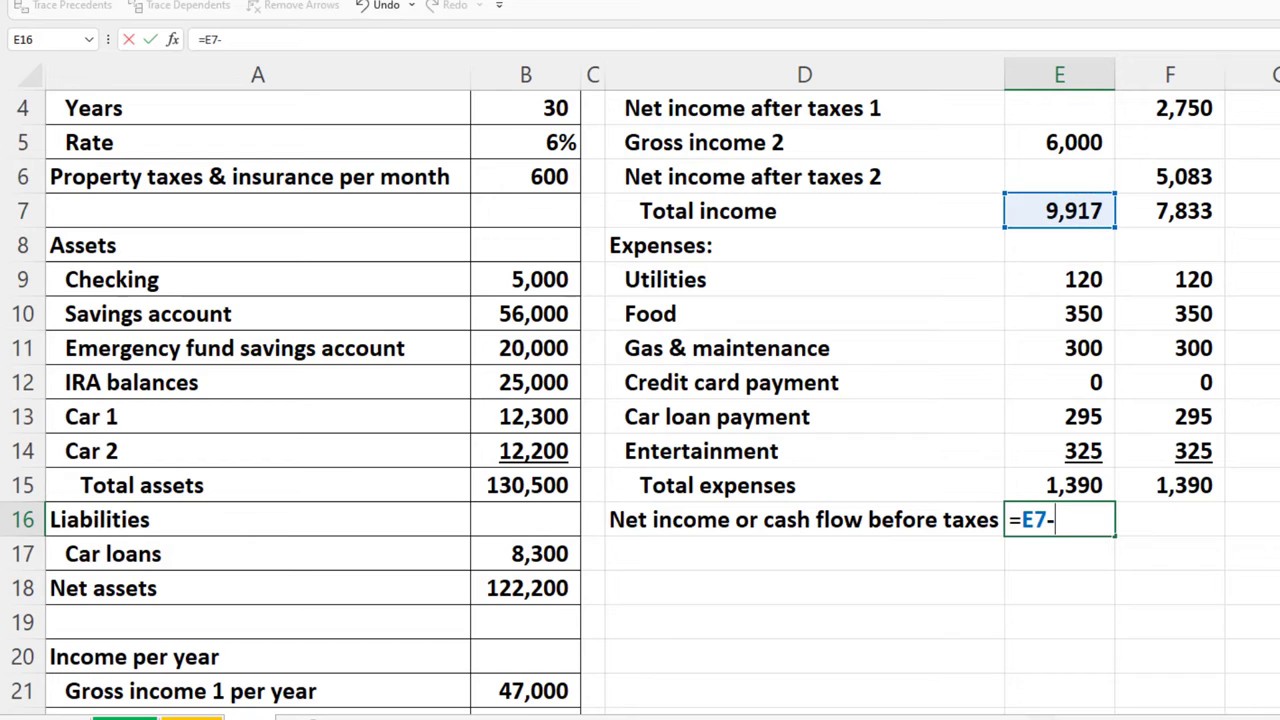
pyautogui.press('Up')
pyautogui.press('Return')
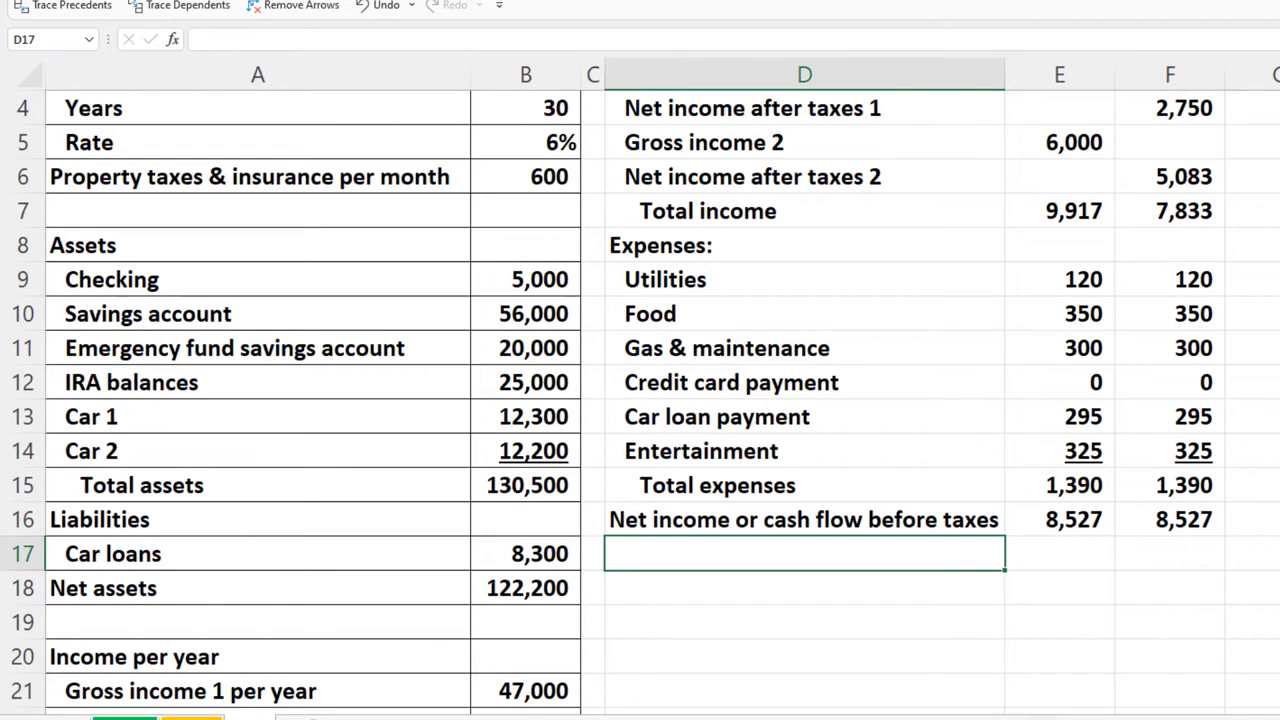
pyautogui.doubleClick(1088, 522)
pyautogui.press('Return')
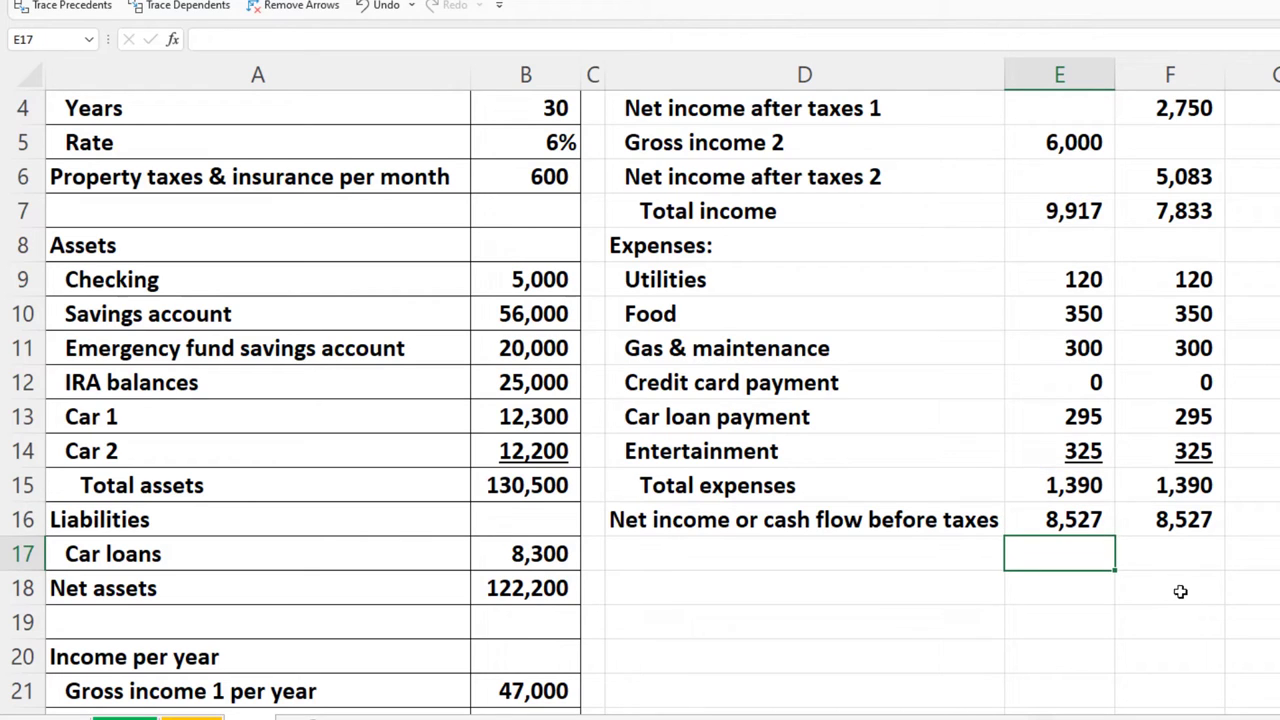
pyautogui.click(1190, 510)
pyautogui.write('=')
pyautogui.press('Left')
pyautogui.press('Return')
# Step: Replace the formula in F16 with =F7-F15 to subtract total expenses from total income in the net column
pyautogui.click(1190, 507)
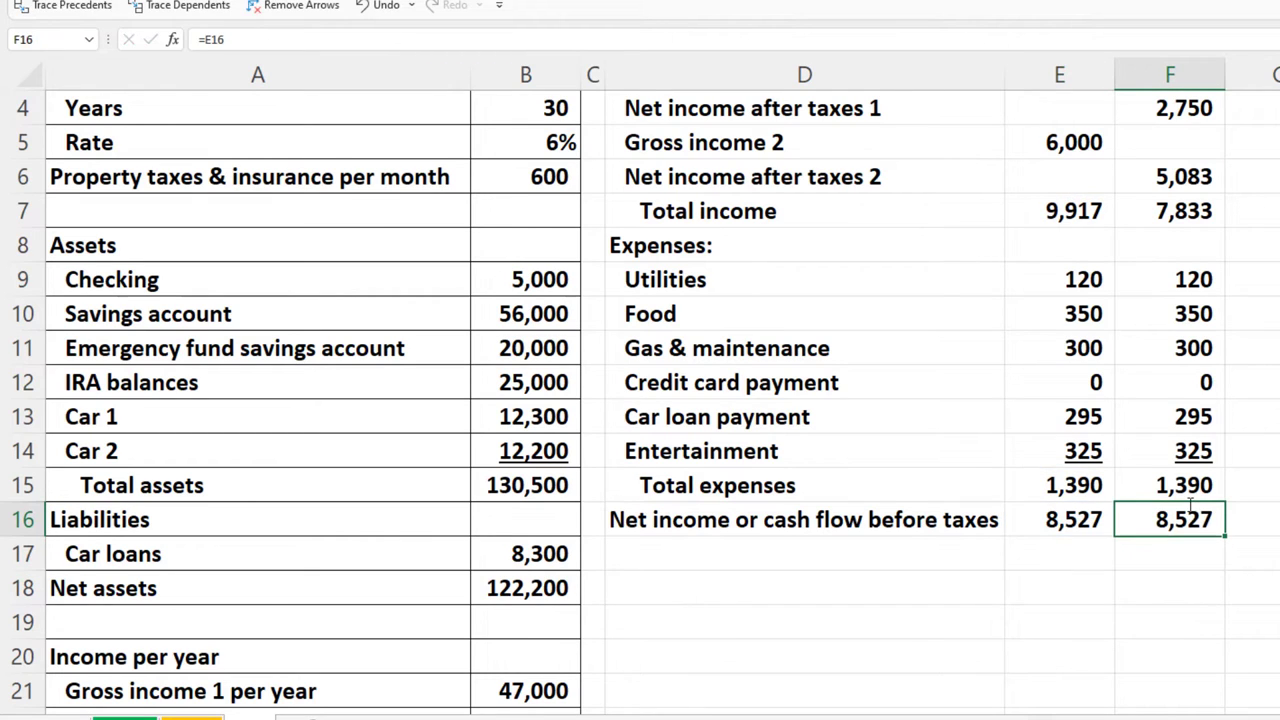
pyautogui.write('=')
pyautogui.press('Up')
pyautogui.press('Up')
pyautogui.press('Up')
pyautogui.press('Up')
pyautogui.press('Up')
pyautogui.press('Up')
pyautogui.press('Up')
pyautogui.press('Up')
pyautogui.press('Up')
pyautogui.press('Up')
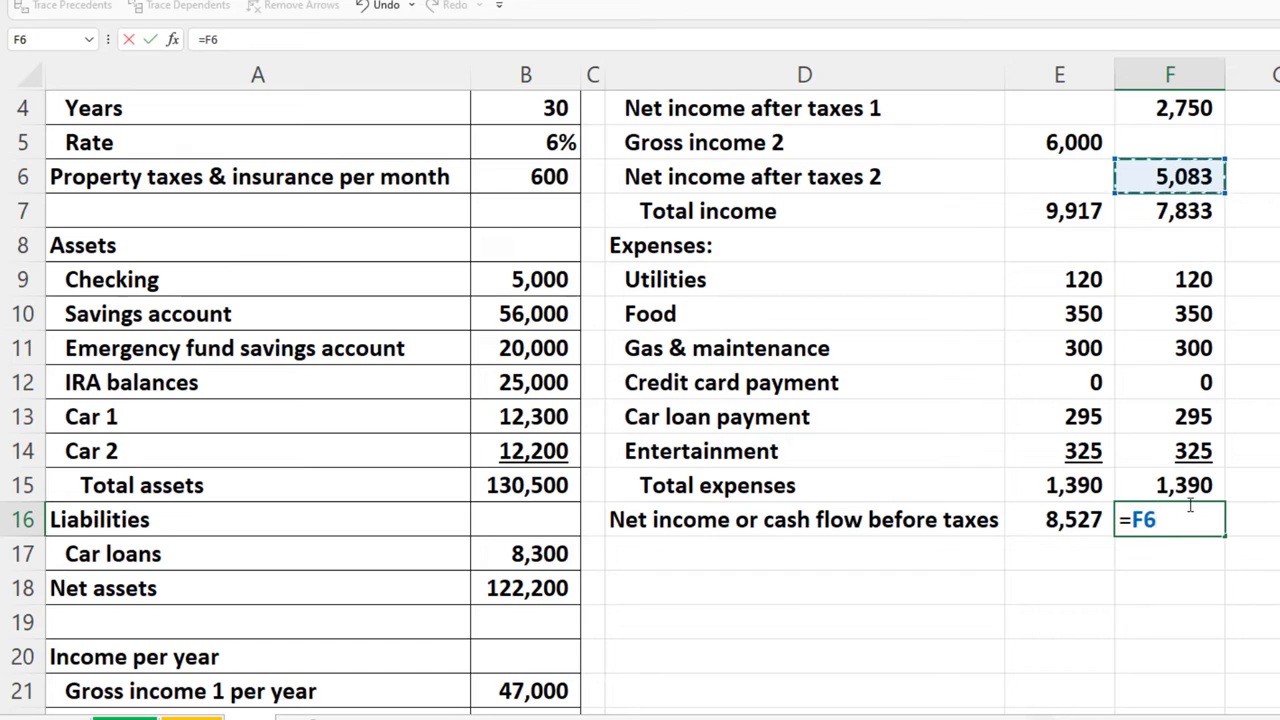
pyautogui.press('Down')
pyautogui.write('-')
pyautogui.press('Up')
pyautogui.press('Return')
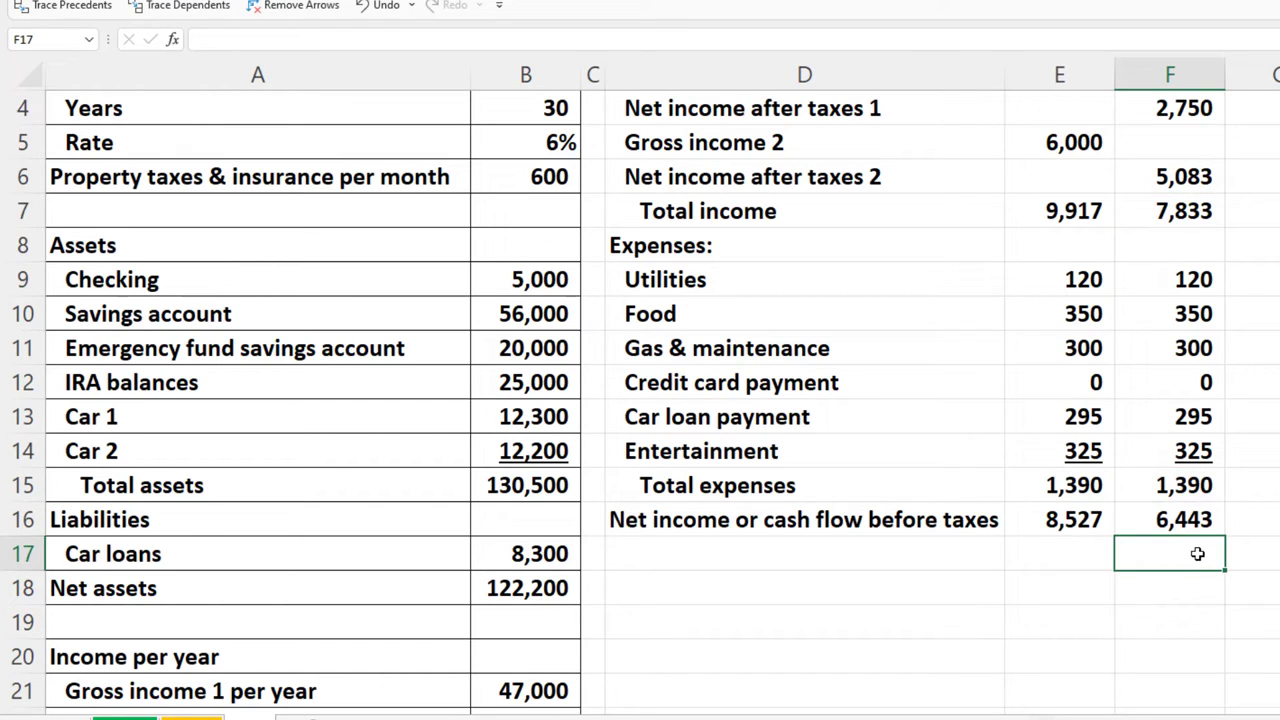
# Step: Enter the label "Taxes" in D17 below the net income before taxes row
pyautogui.scroll(1, 1197, 553)
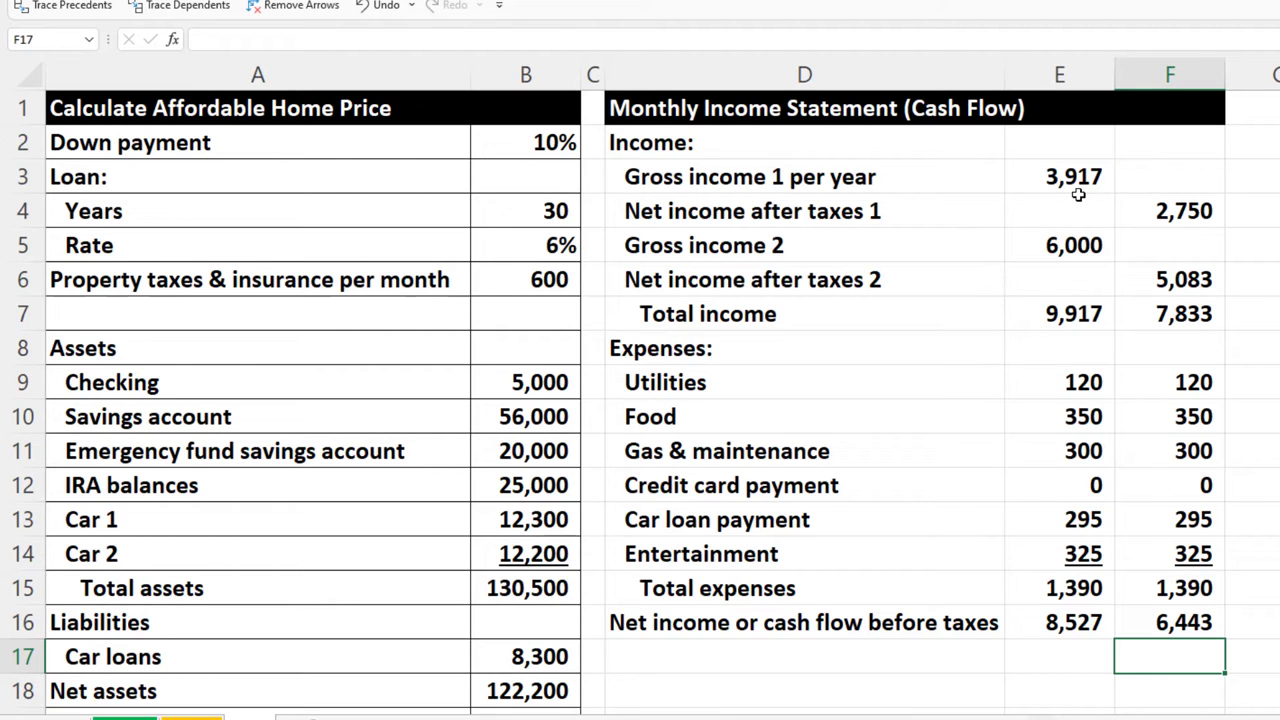
pyautogui.scroll(-1, 1068, 348)
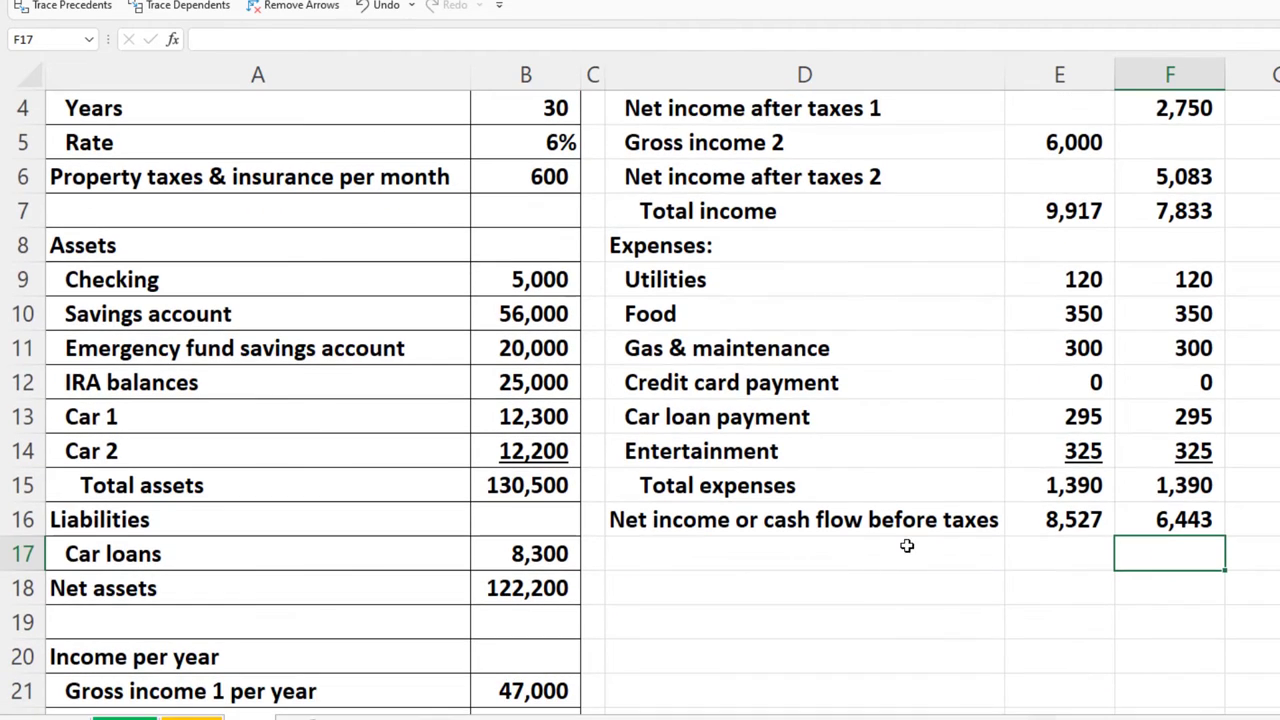
pyautogui.click(696, 554)
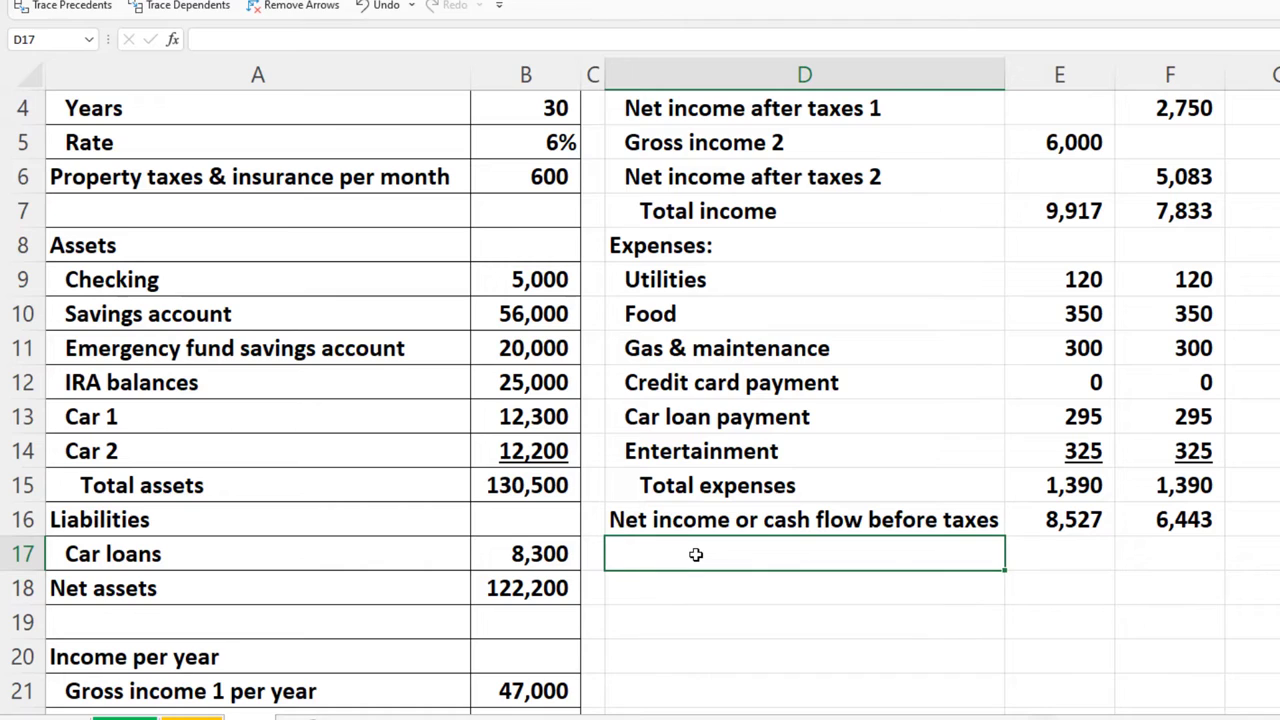
pyautogui.write('Taxes')
pyautogui.press('Tab')
pyautogui.press('Tab')
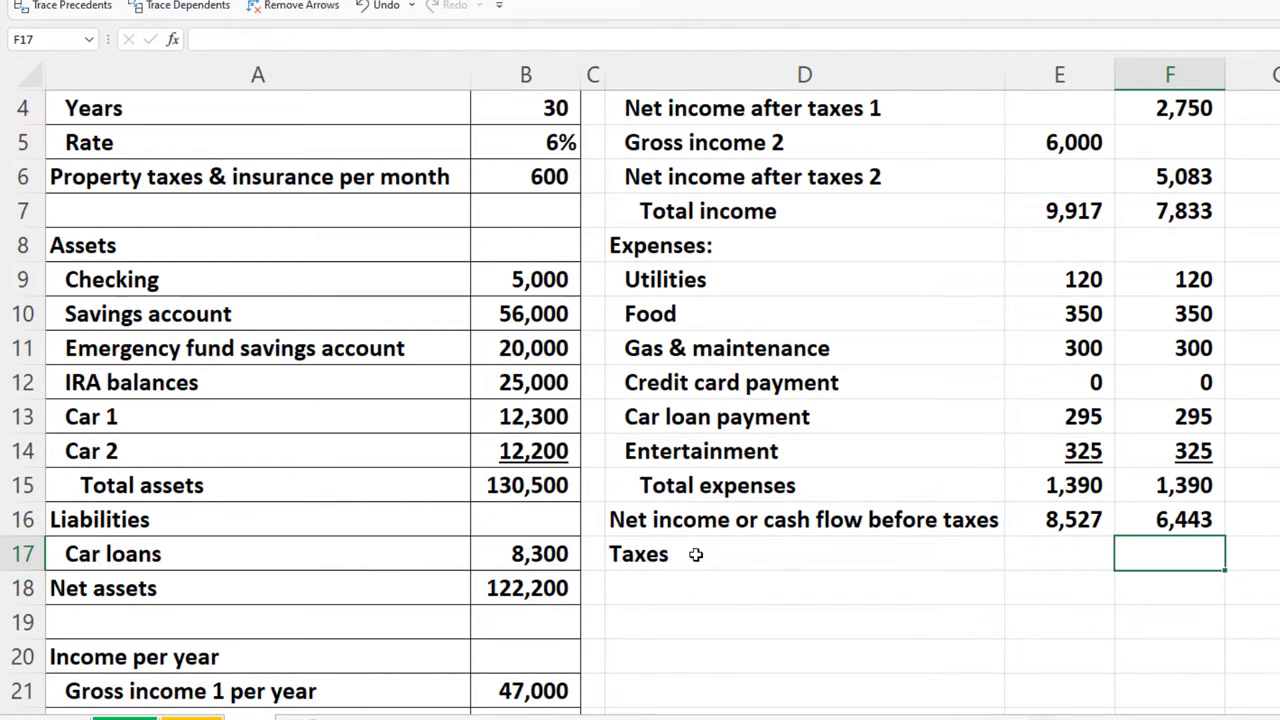
# Step: Calculate the taxes in F17 as gross total income minus net total income with =E7-F7
pyautogui.scroll(1, 696, 554)
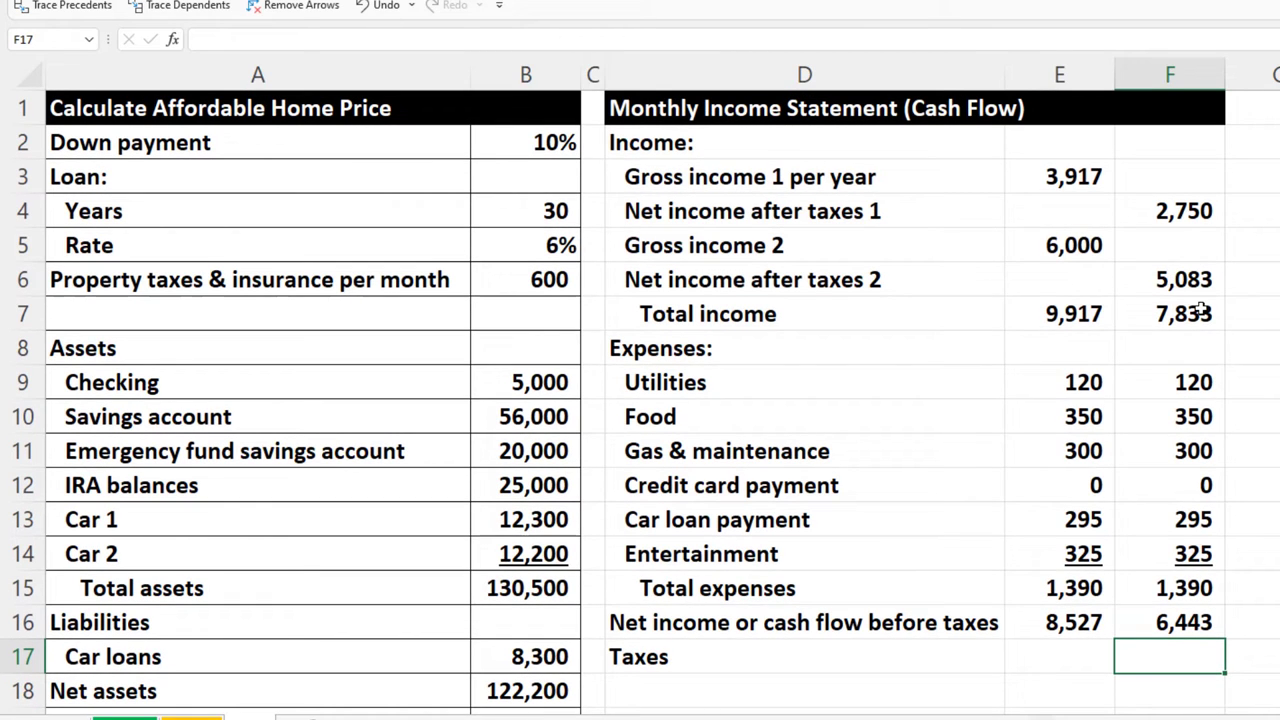
pyautogui.write('=')
pyautogui.press('Up')
pyautogui.press('Up')
pyautogui.press('Up')
pyautogui.press('Up')
pyautogui.press('Up')
pyautogui.press('Up')
pyautogui.press('Up')
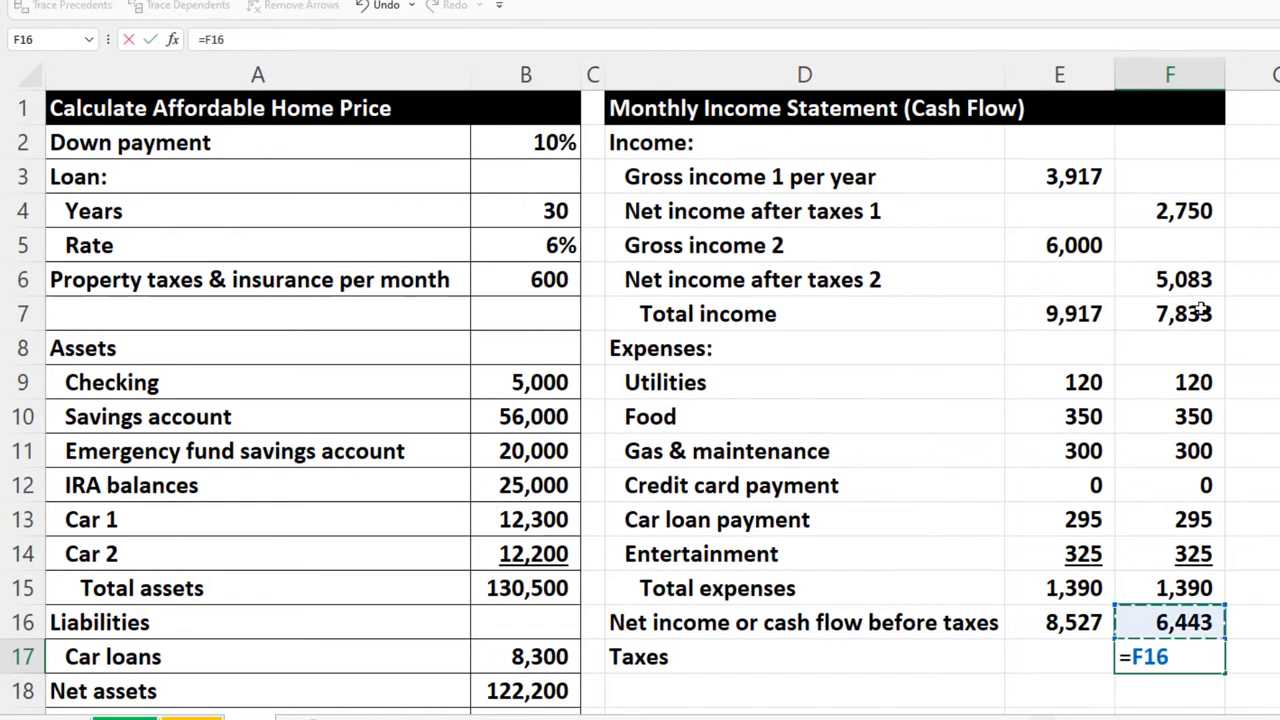
pyautogui.press('Up')
pyautogui.press('Up')
pyautogui.press('Up')
pyautogui.press('Left')
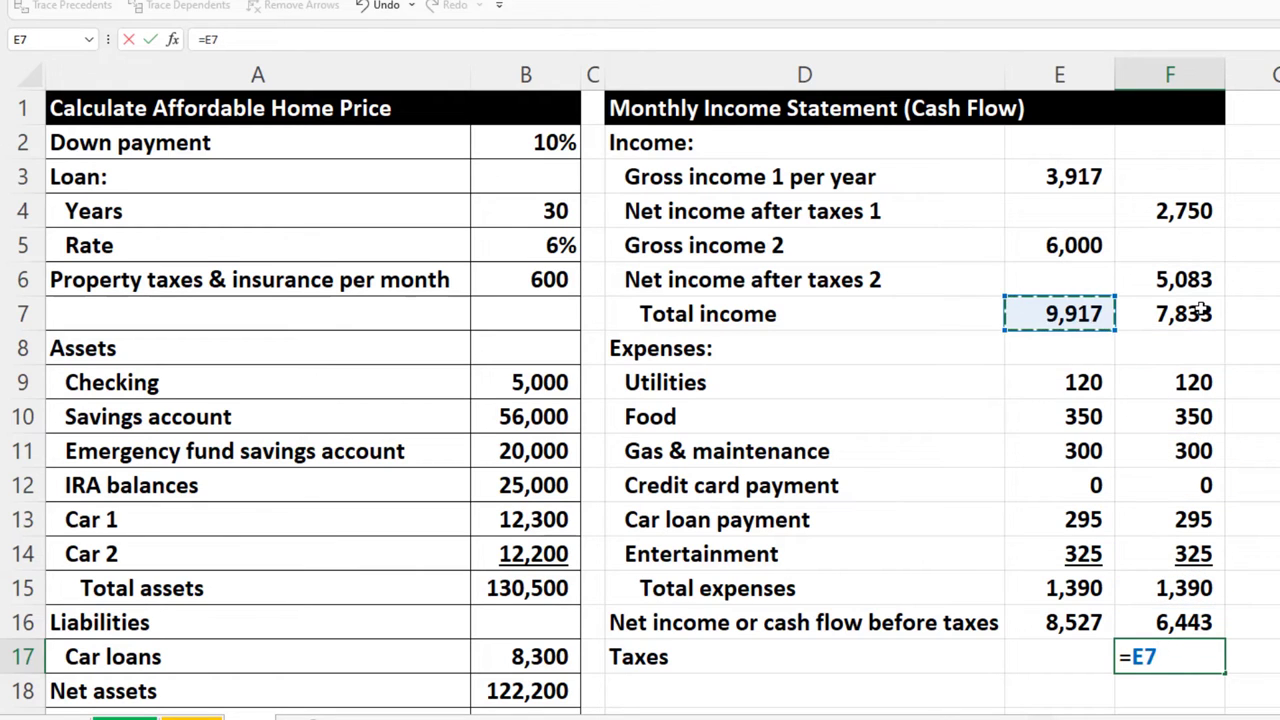
pyautogui.write('-')
pyautogui.press('Up')
pyautogui.press('Up')
pyautogui.press('Up')
pyautogui.press('Up')
pyautogui.press('Up')
pyautogui.press('Up')
pyautogui.press('Up')
pyautogui.press('Up')
pyautogui.press('Up')
pyautogui.press('Up')
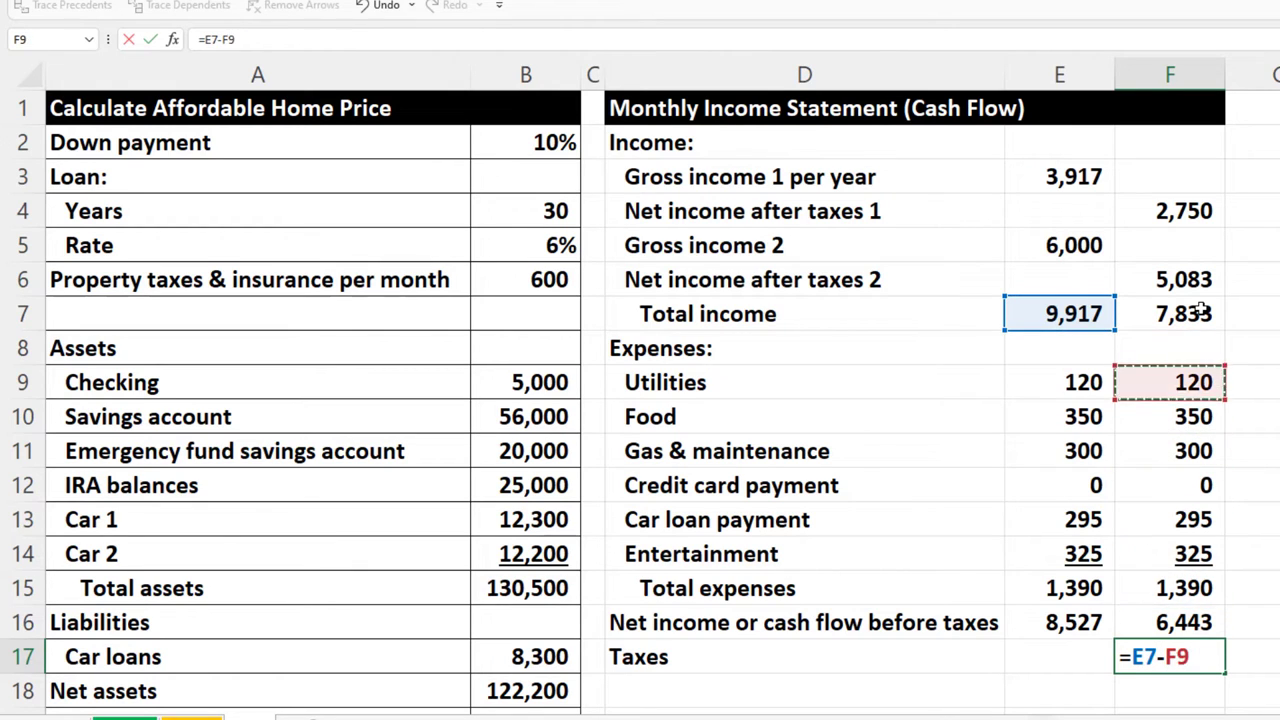
pyautogui.press('Return')
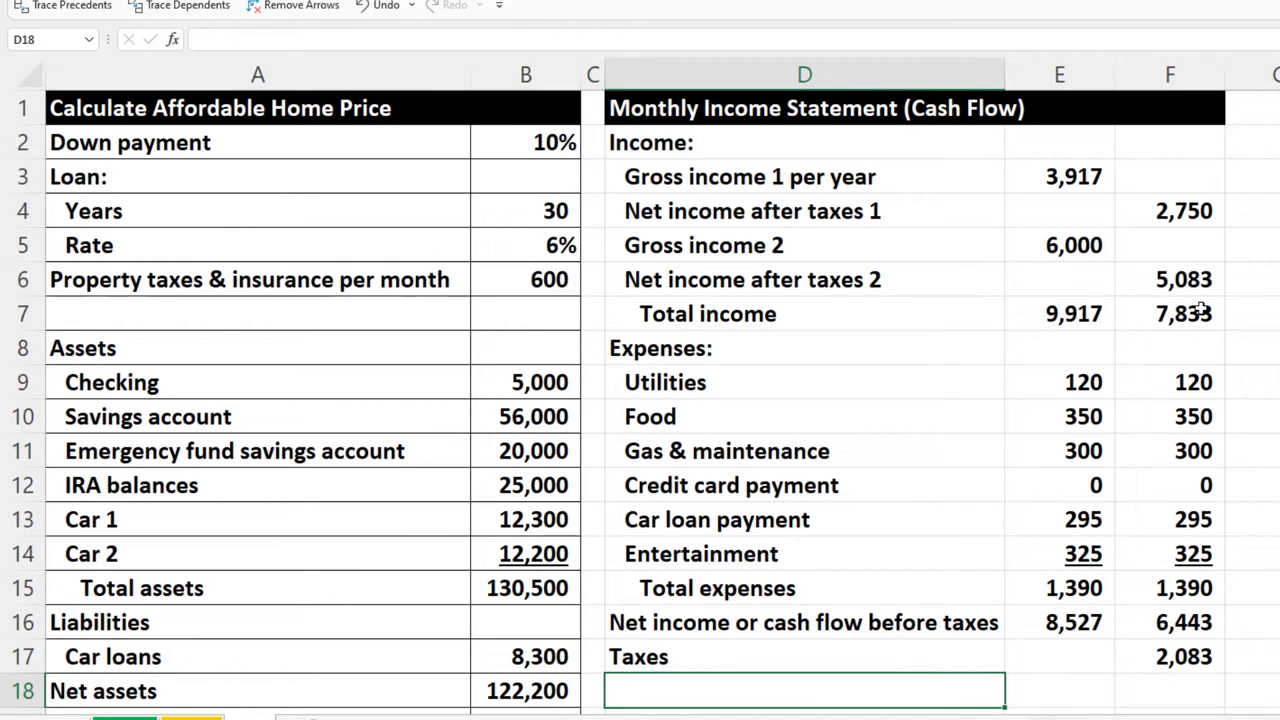
# Step: Enter the label "Net income or cash flow after taxes" in D18, leaving its amount cell E18 empty
pyautogui.write('Net income ')
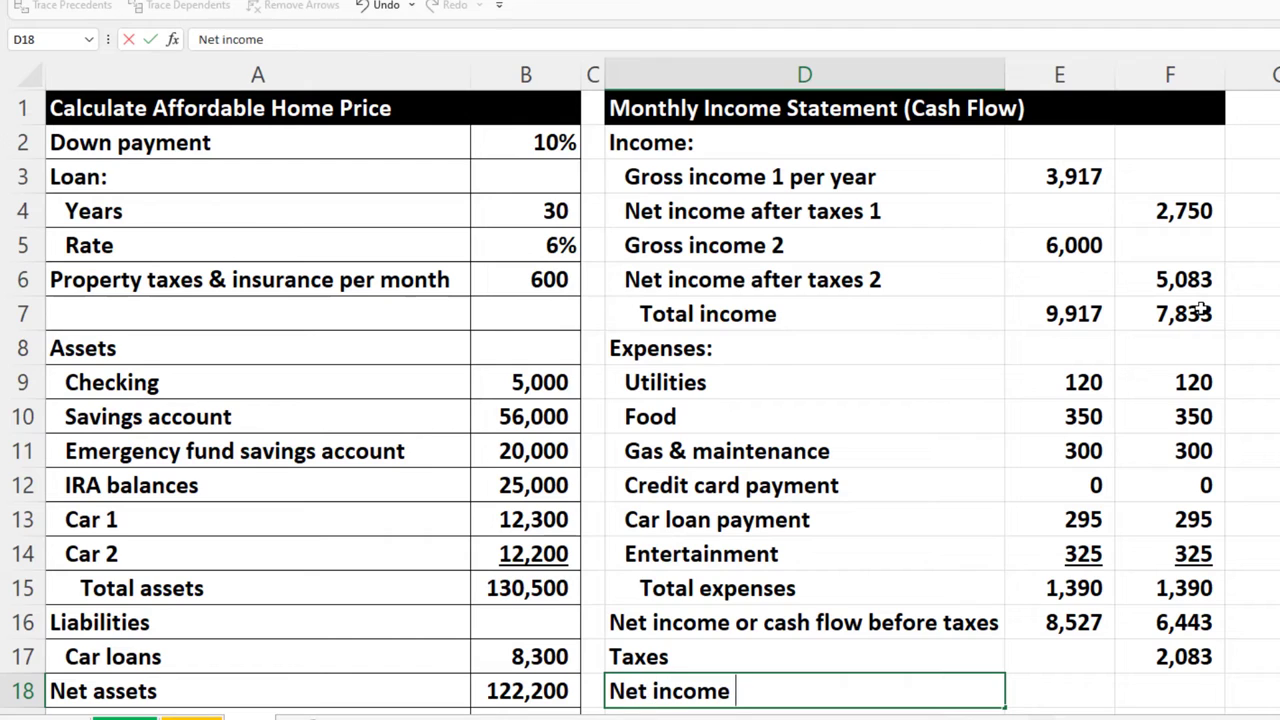
pyautogui.write('or cash flow ')
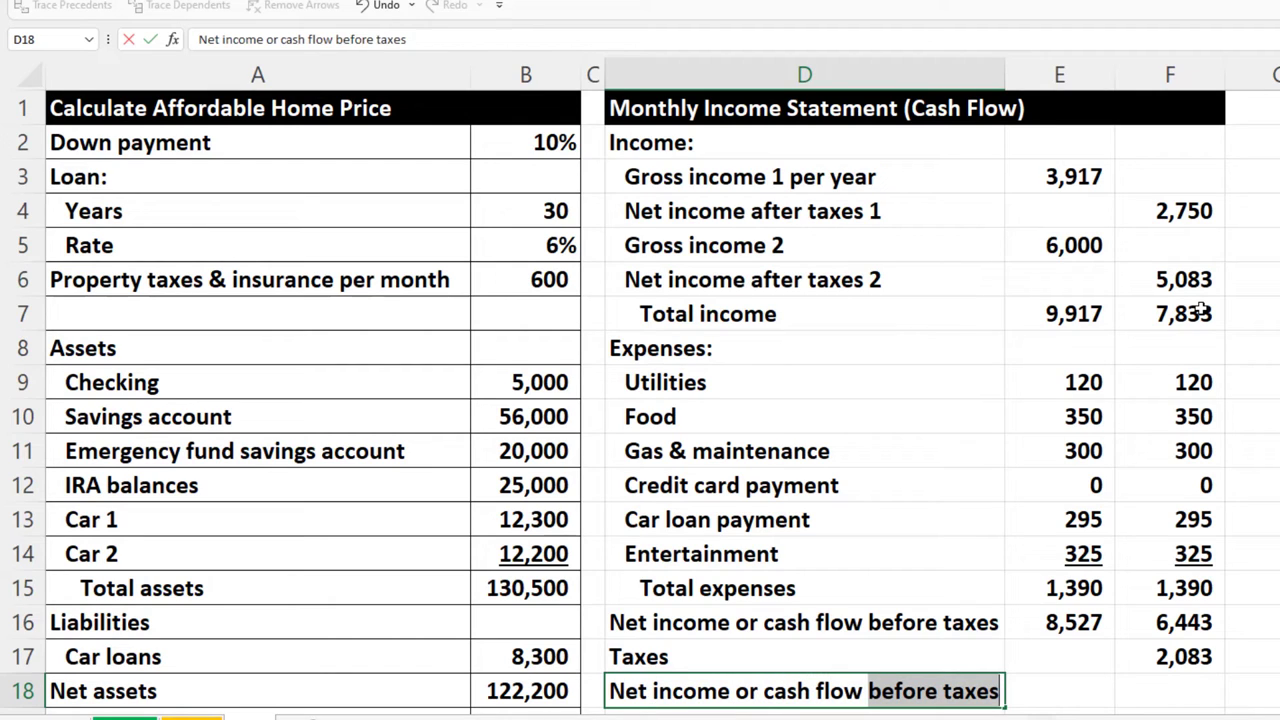
pyautogui.write('after taxes')
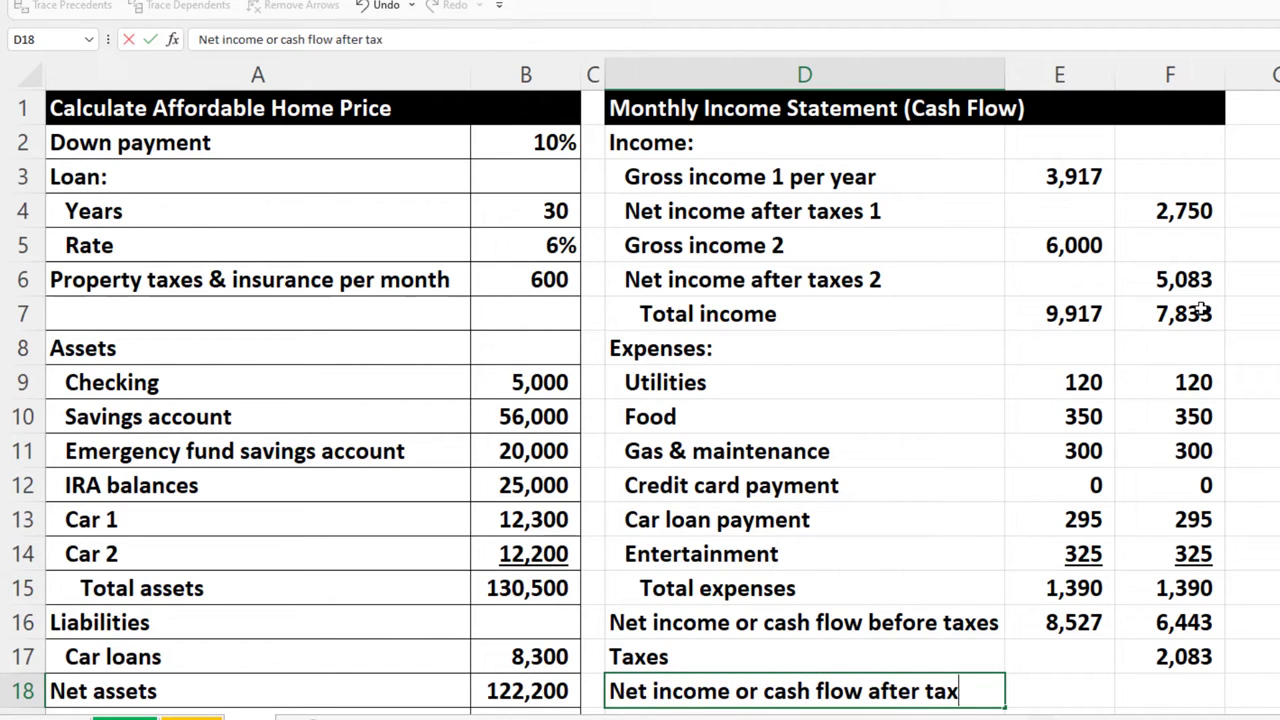
pyautogui.press('Tab')
pyautogui.write('=')
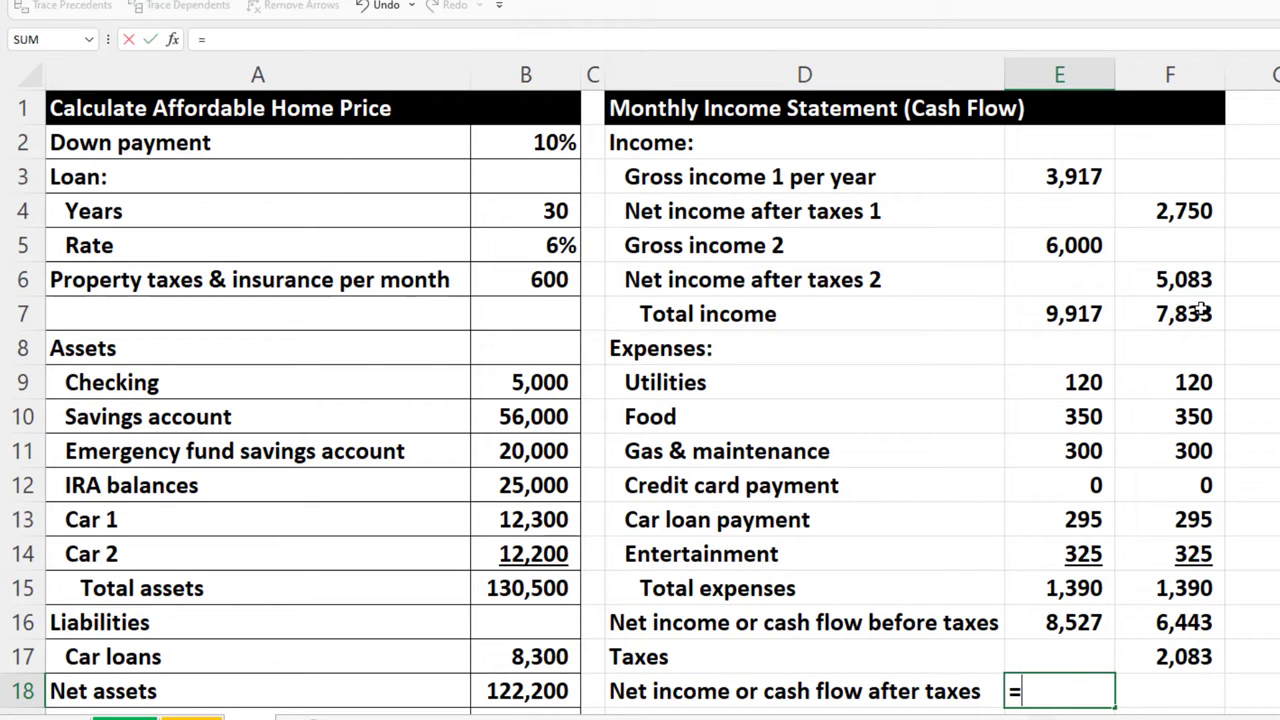
pyautogui.press('BackSpace')
pyautogui.press('Return')
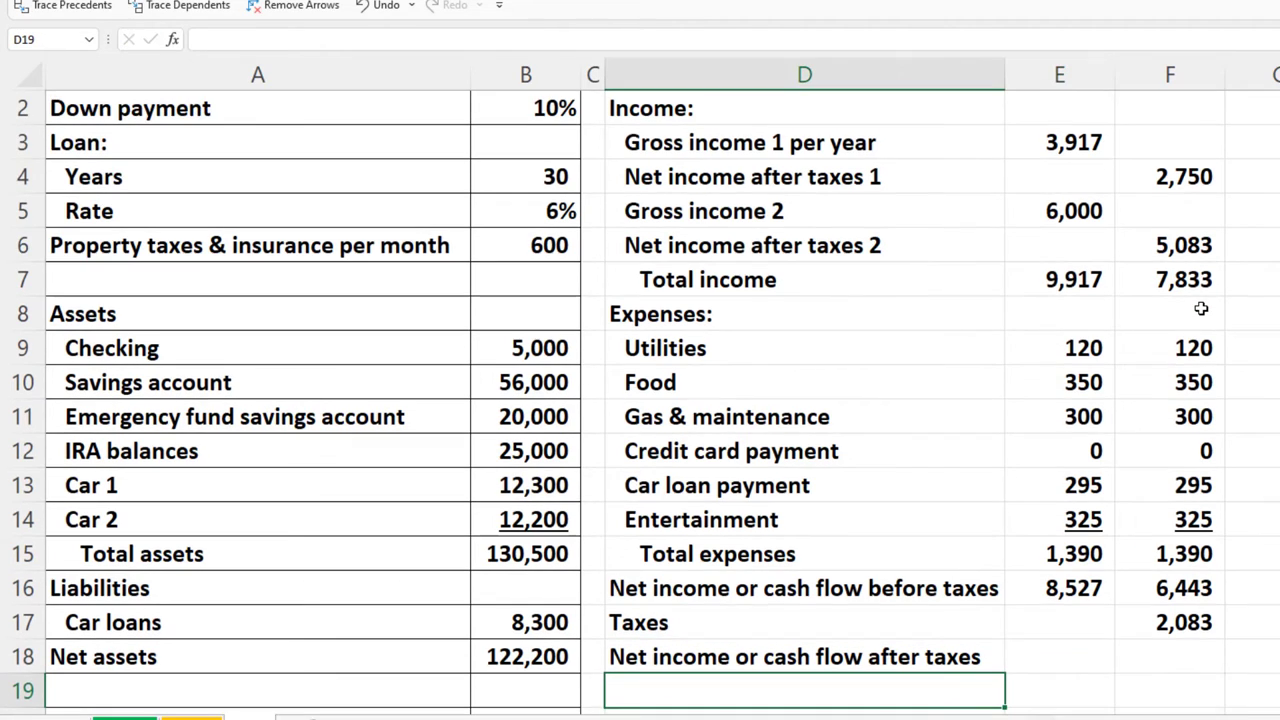
# Step: Move the taxes formula from F17 to the gross column in E17
pyautogui.click(1184, 628)
pyautogui.moveTo(1180, 648); pyautogui.dragTo(1091, 617)
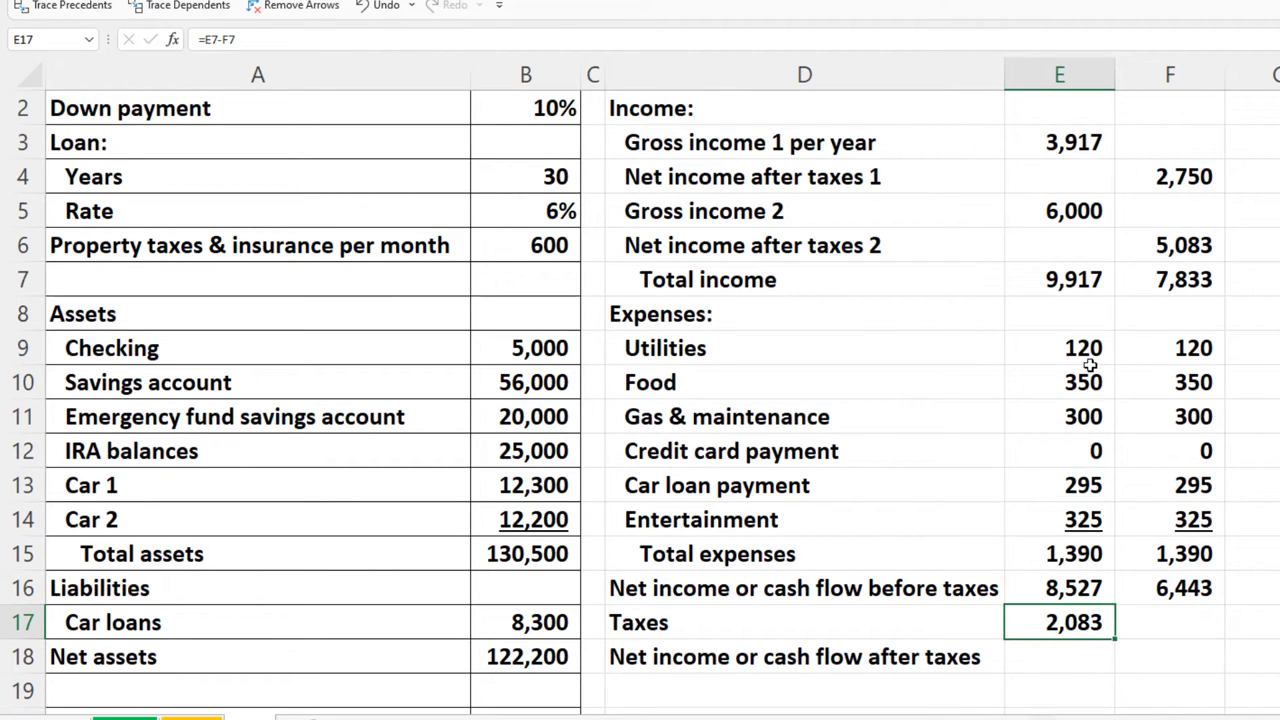
# Step: Calculate the gross column's net income after taxes in E18 as income before taxes minus taxes with =E16-E17
pyautogui.click(1046, 283)
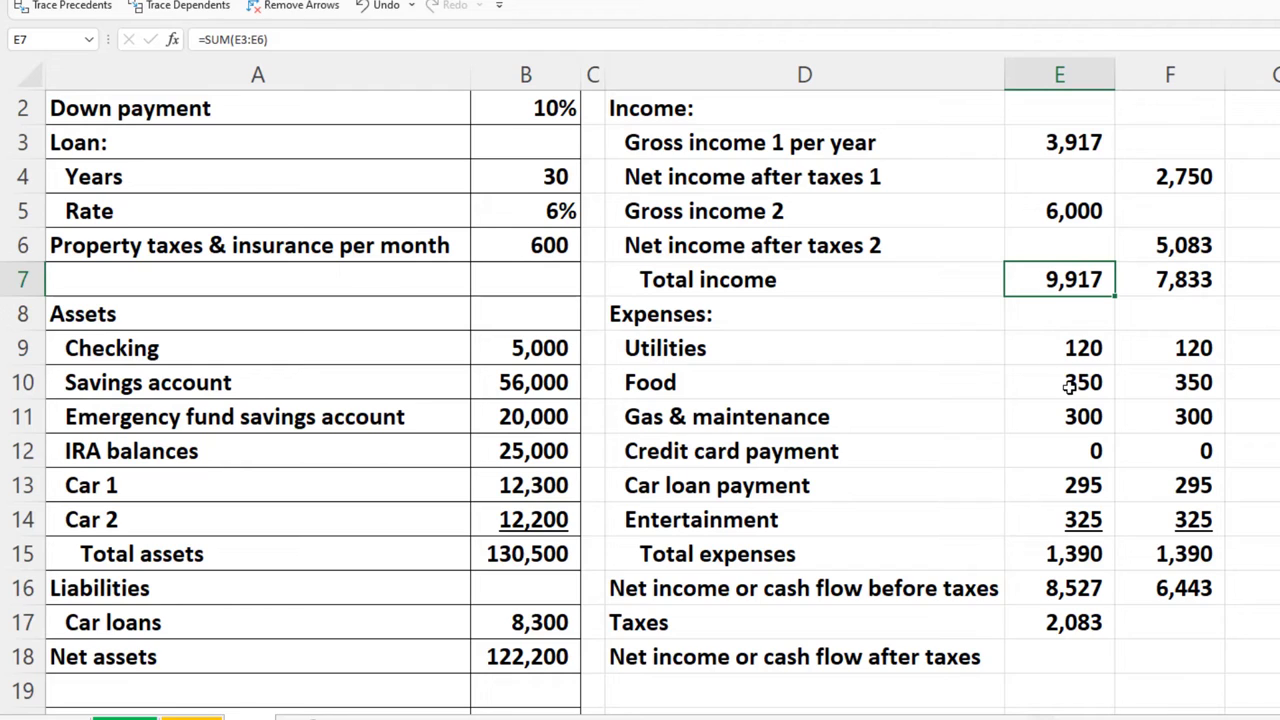
pyautogui.click(1070, 657)
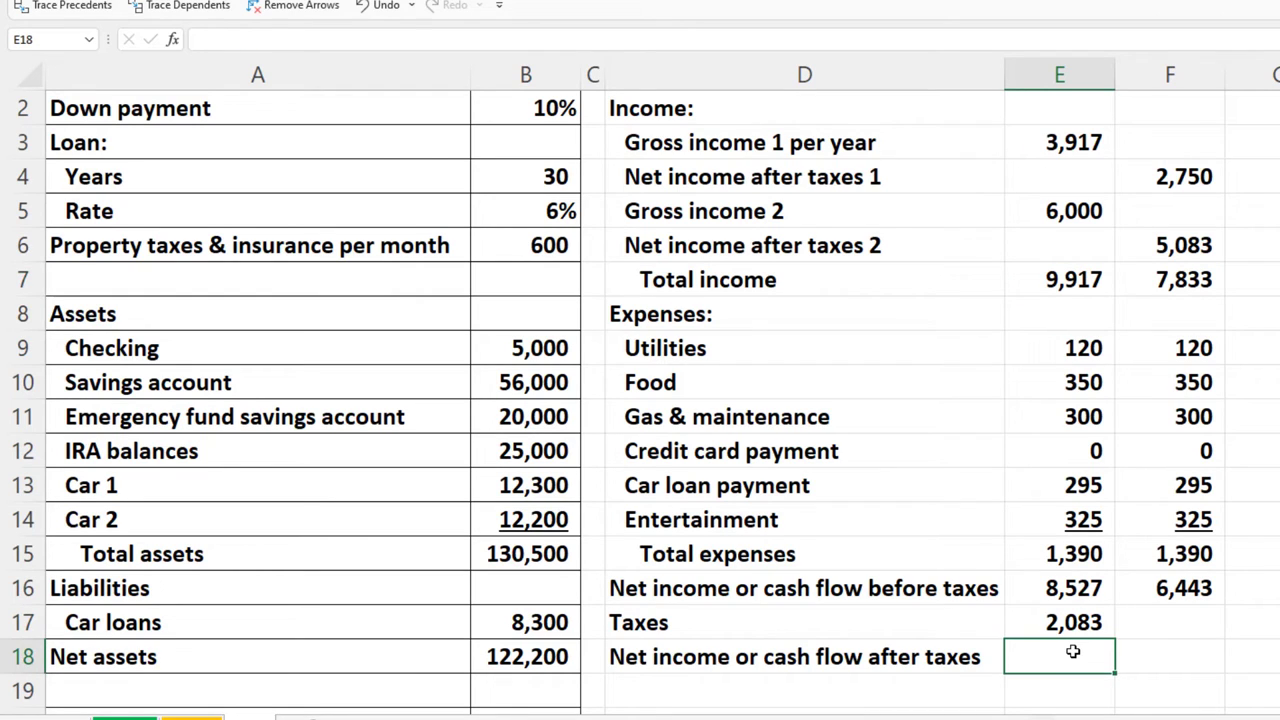
pyautogui.write('=')
pyautogui.press('Up')
pyautogui.press('Up')
pyautogui.write('-')
pyautogui.press('Up')
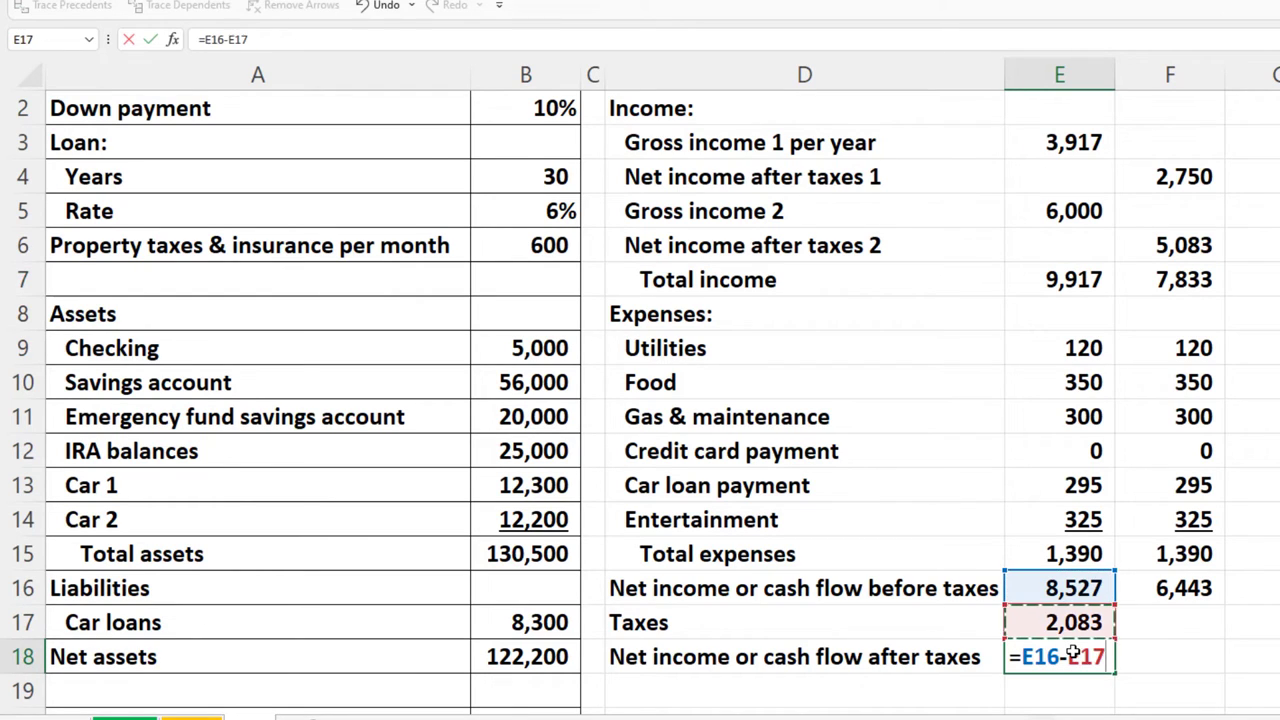
pyautogui.press('Return')
# Step: Calculate the net column's cash flow after taxes in F18 with the formula +F16-F17
pyautogui.press('Right')
pyautogui.press('Up')
pyautogui.press('Up')
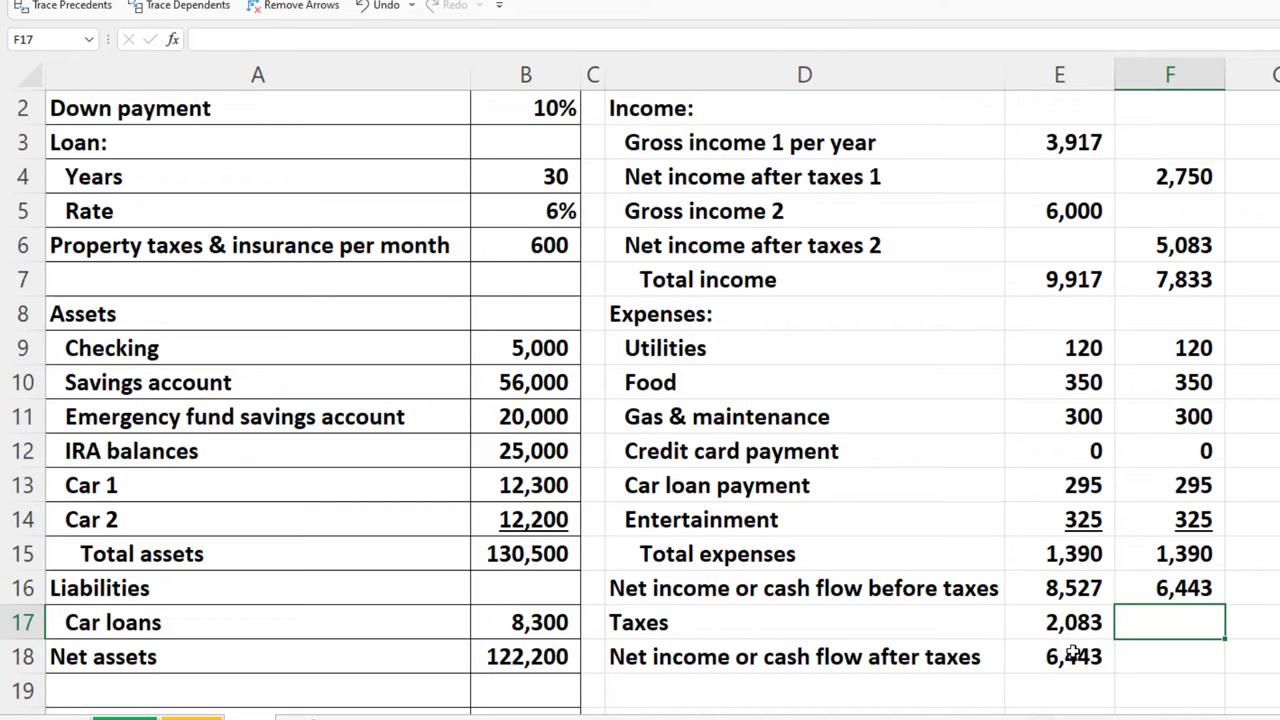
pyautogui.click(1193, 283)
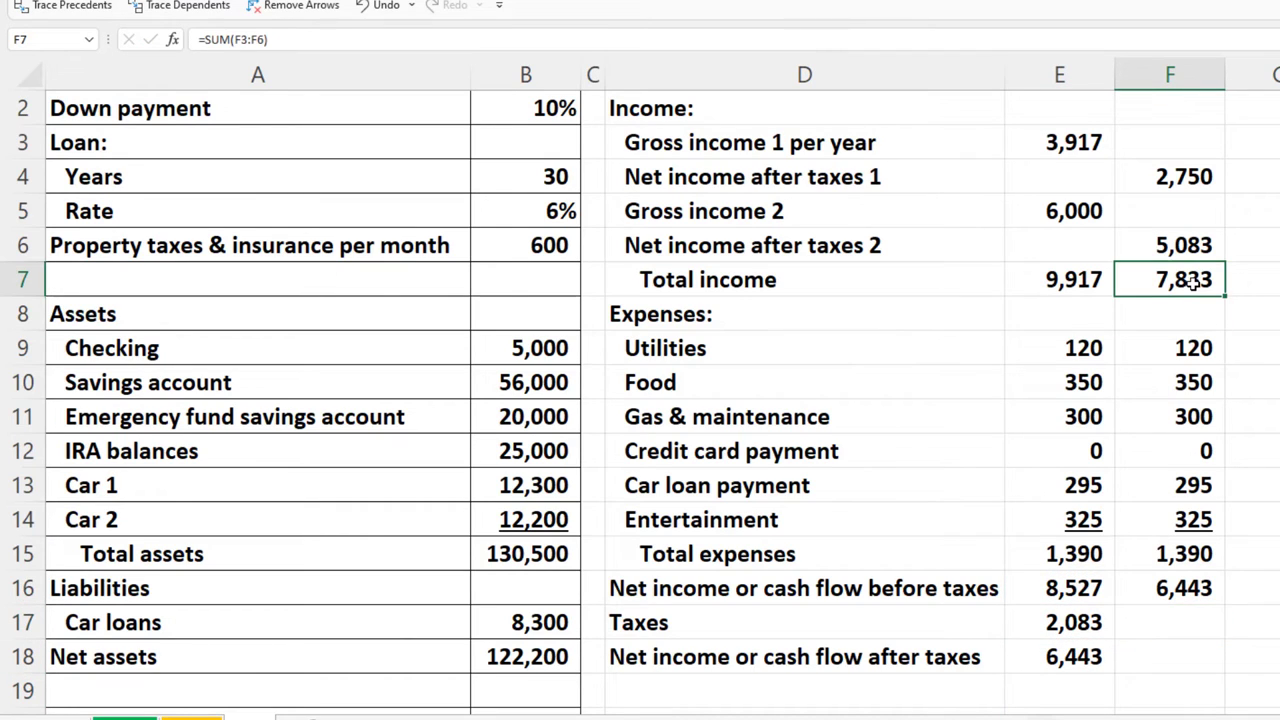
pyautogui.click(1182, 664)
pyautogui.write('+')
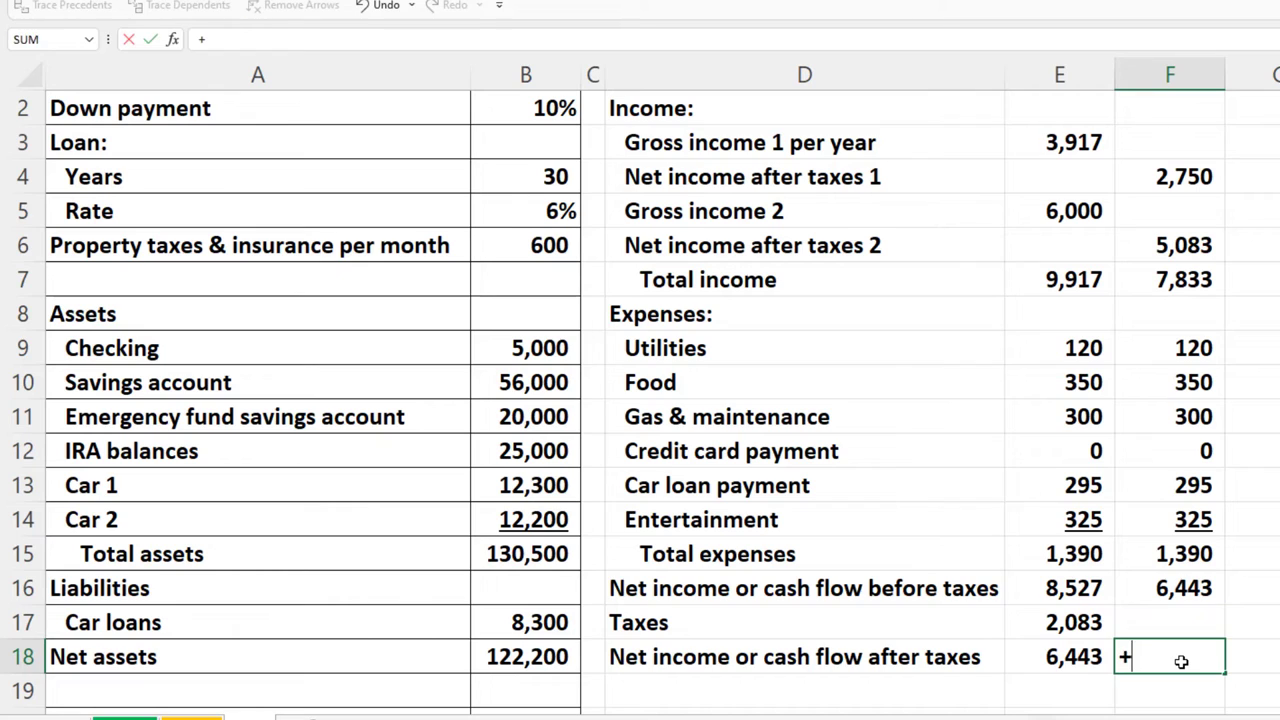
pyautogui.press('Up')
pyautogui.press('Up')
pyautogui.write('-')
pyautogui.press('Up')
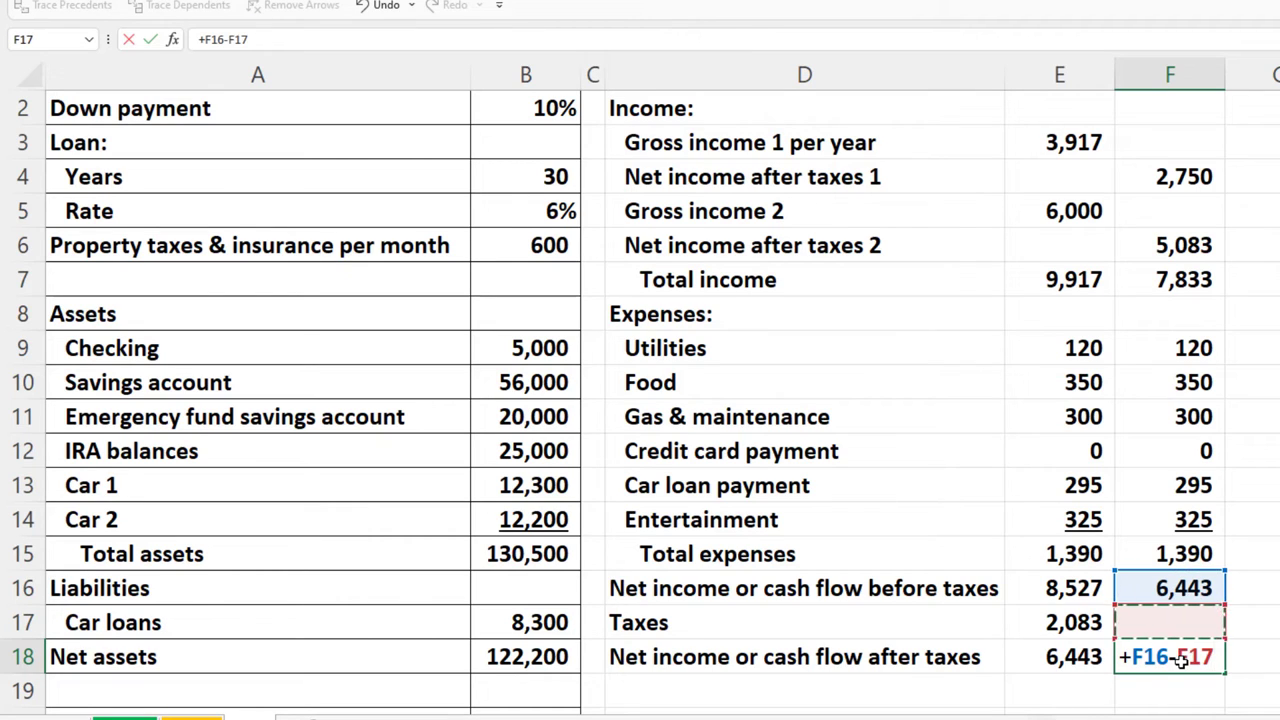
pyautogui.press('Return')
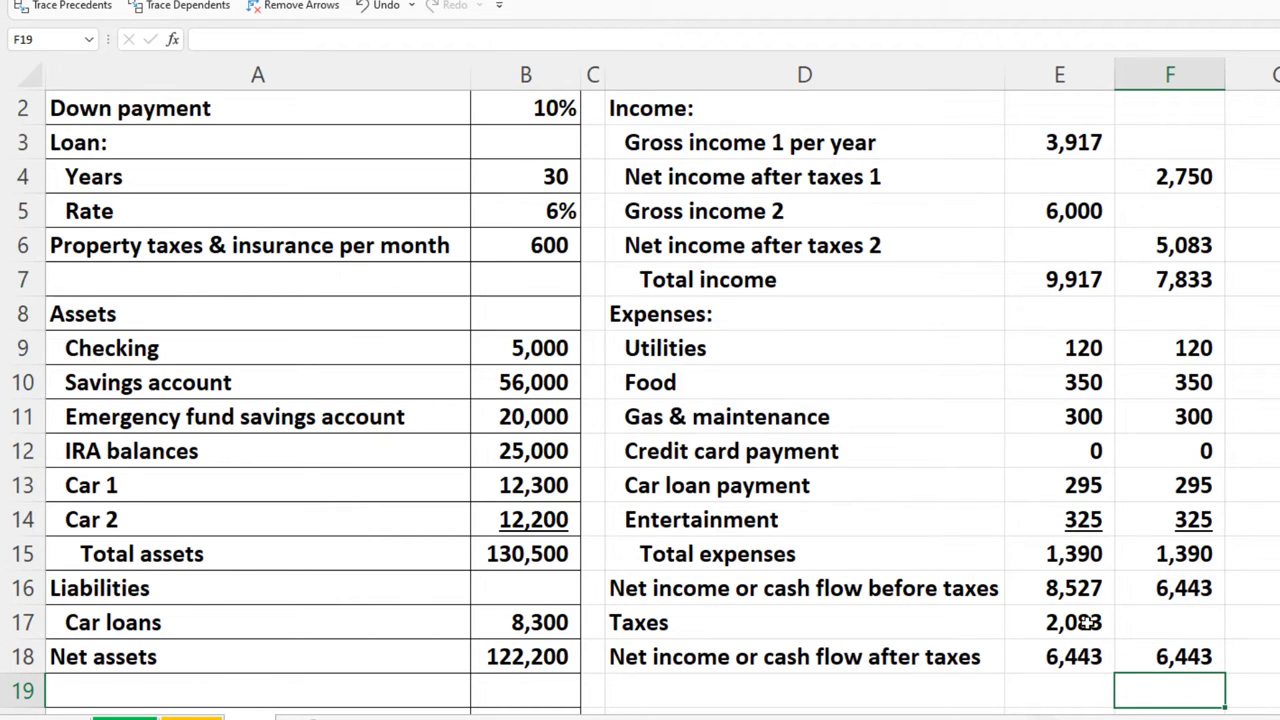
# Step: Underline the total expenses amounts in E15:F15 and the taxes cells in E17:F17
pyautogui.click(1088, 558)
pyautogui.moveTo(1128, 551); pyautogui.dragTo(1143, 551)
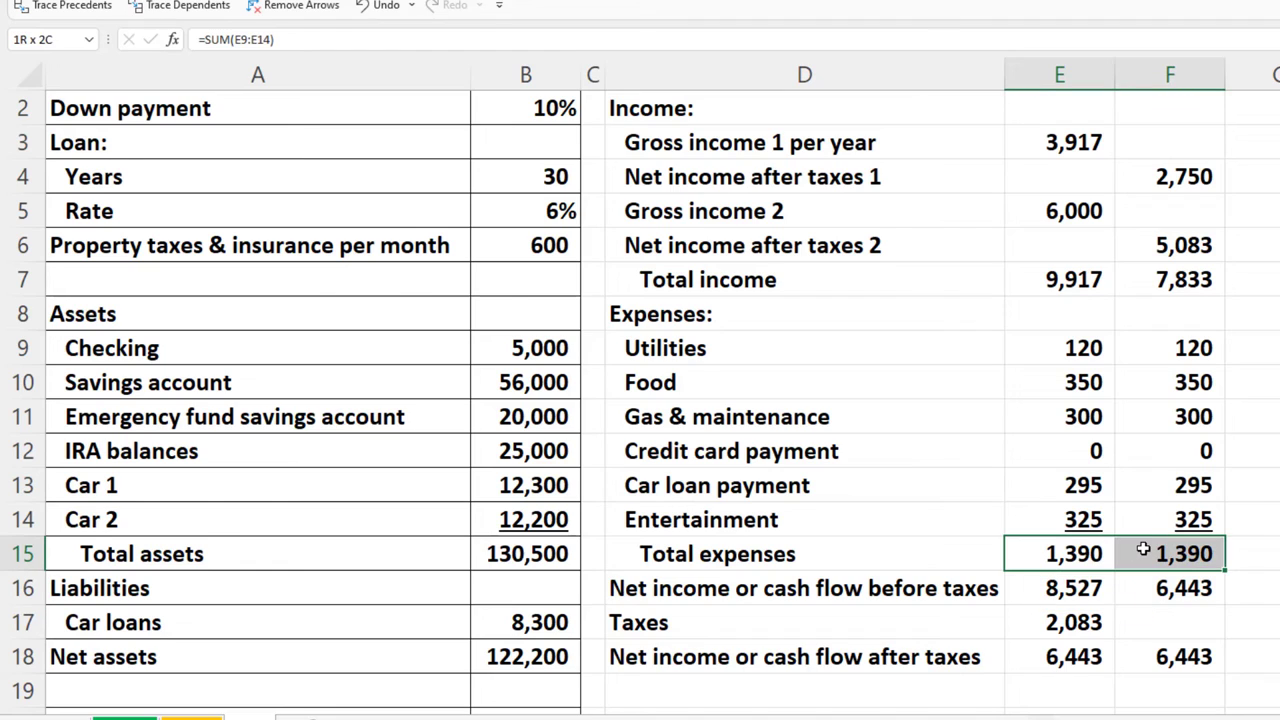
pyautogui.hotkey('ctrl', 'u')
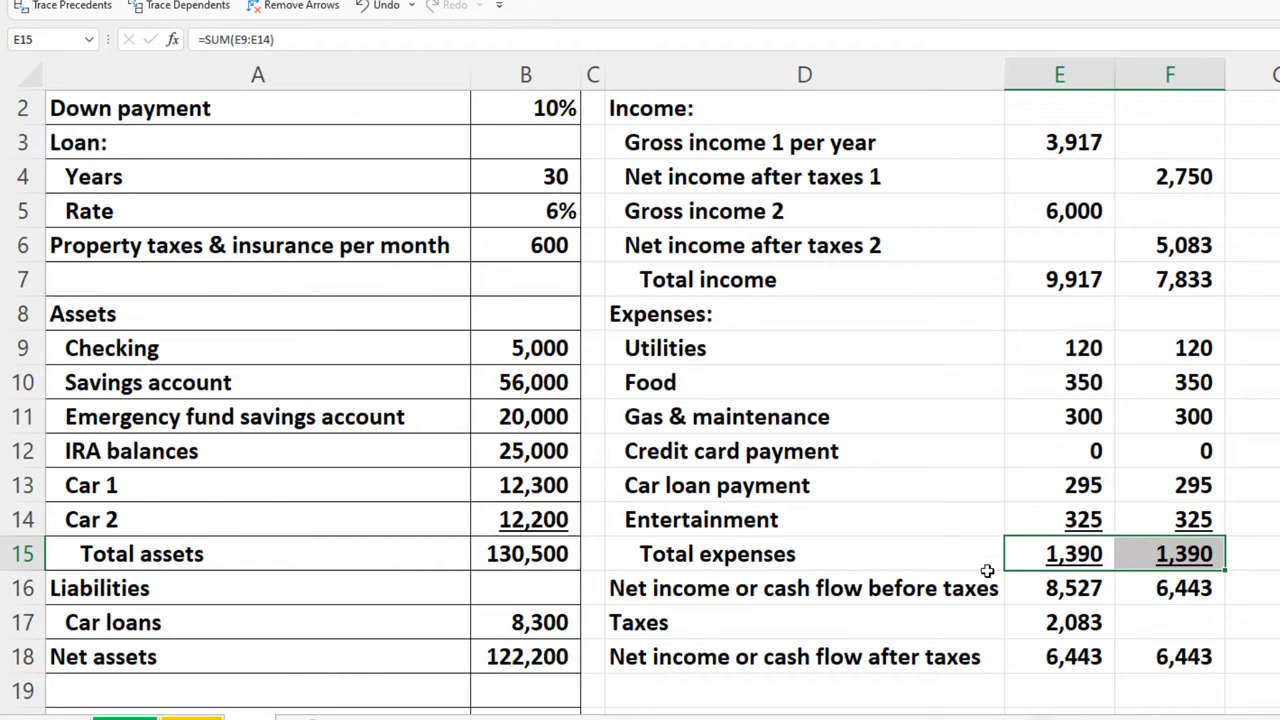
pyautogui.moveTo(1050, 621); pyautogui.dragTo(1150, 621)
pyautogui.hotkey('ctrl', 'u')
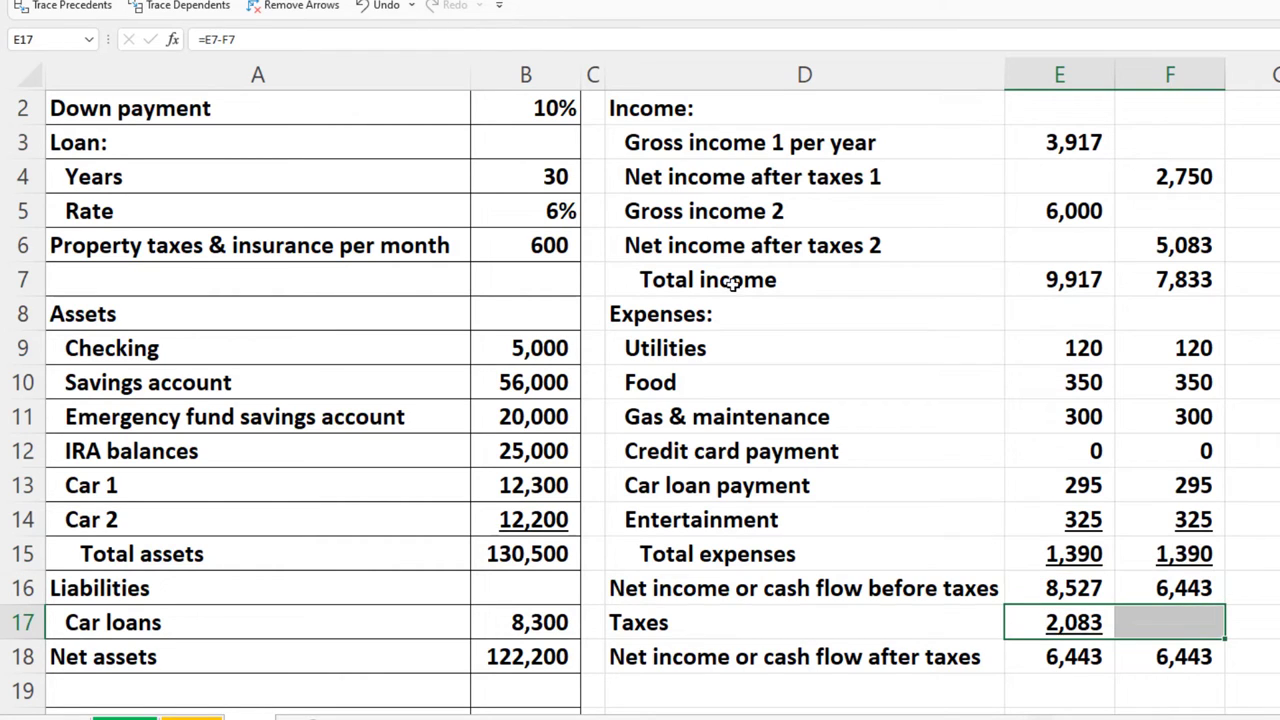
# Step: Enter 0 as the taxes amount for the net column in F17
pyautogui.click(1163, 621)
pyautogui.write('0')
pyautogui.press('Return')
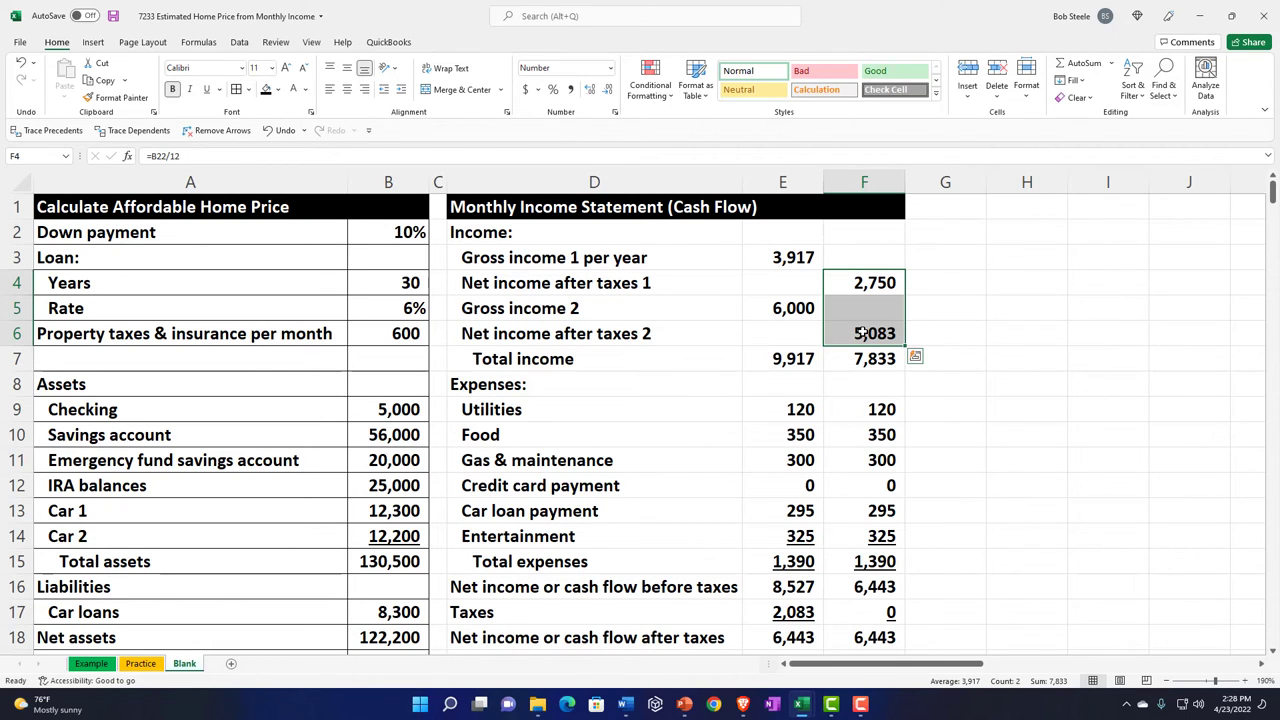
# Step: Format the income statement body D2:F18 with cell borders and the recently used light blue fill
pyautogui.scroll(-1, 862, 333)
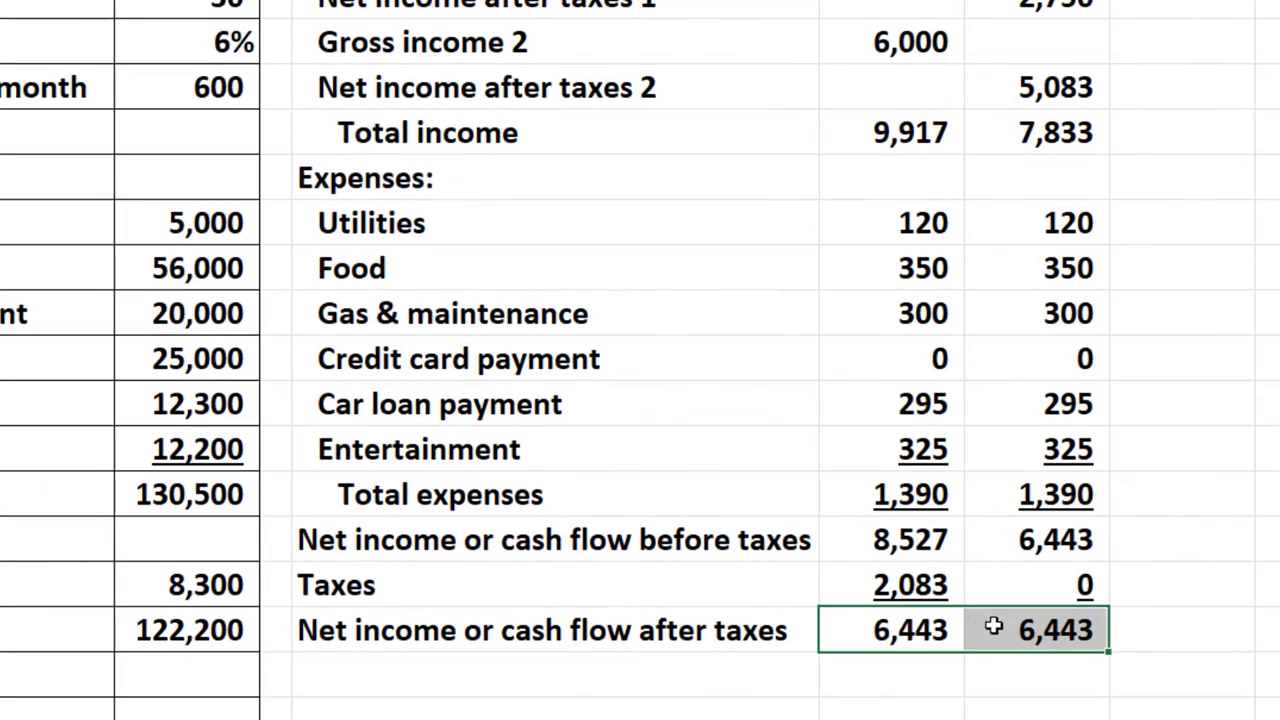
pyautogui.moveTo(812, 561); pyautogui.dragTo(841, 561)
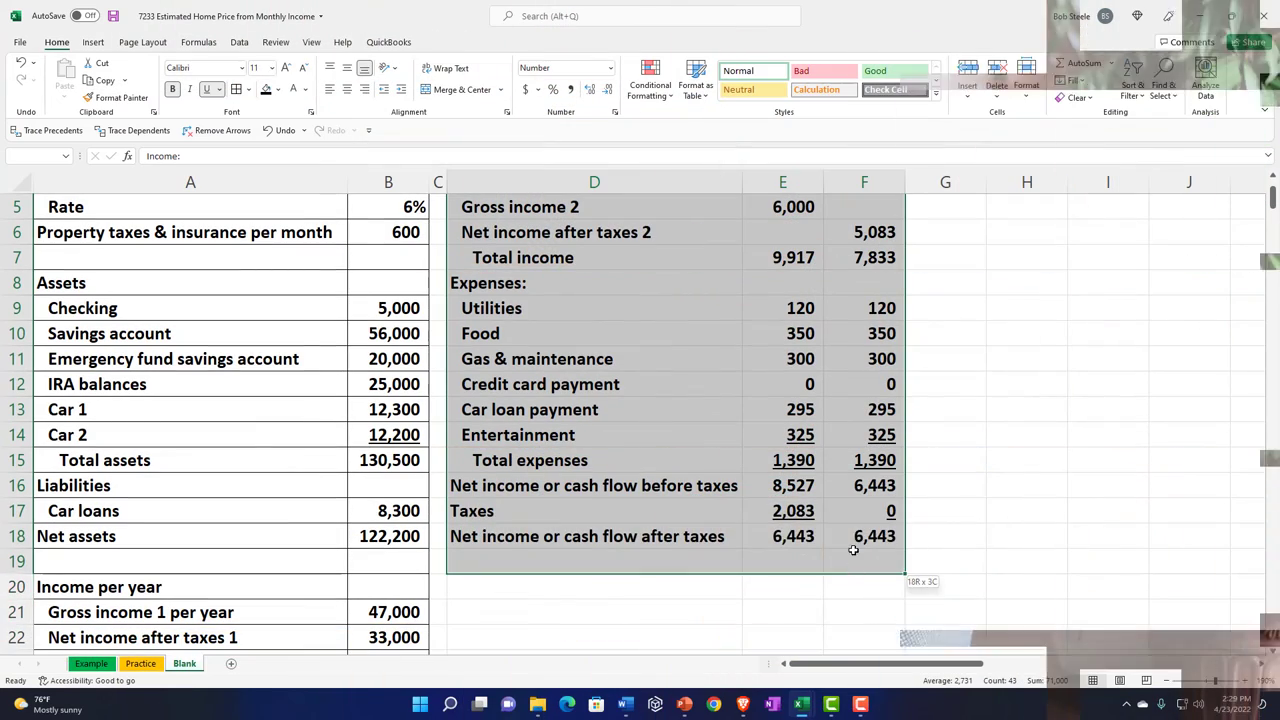
pyautogui.moveTo(853, 550); pyautogui.dragTo(853, 537)
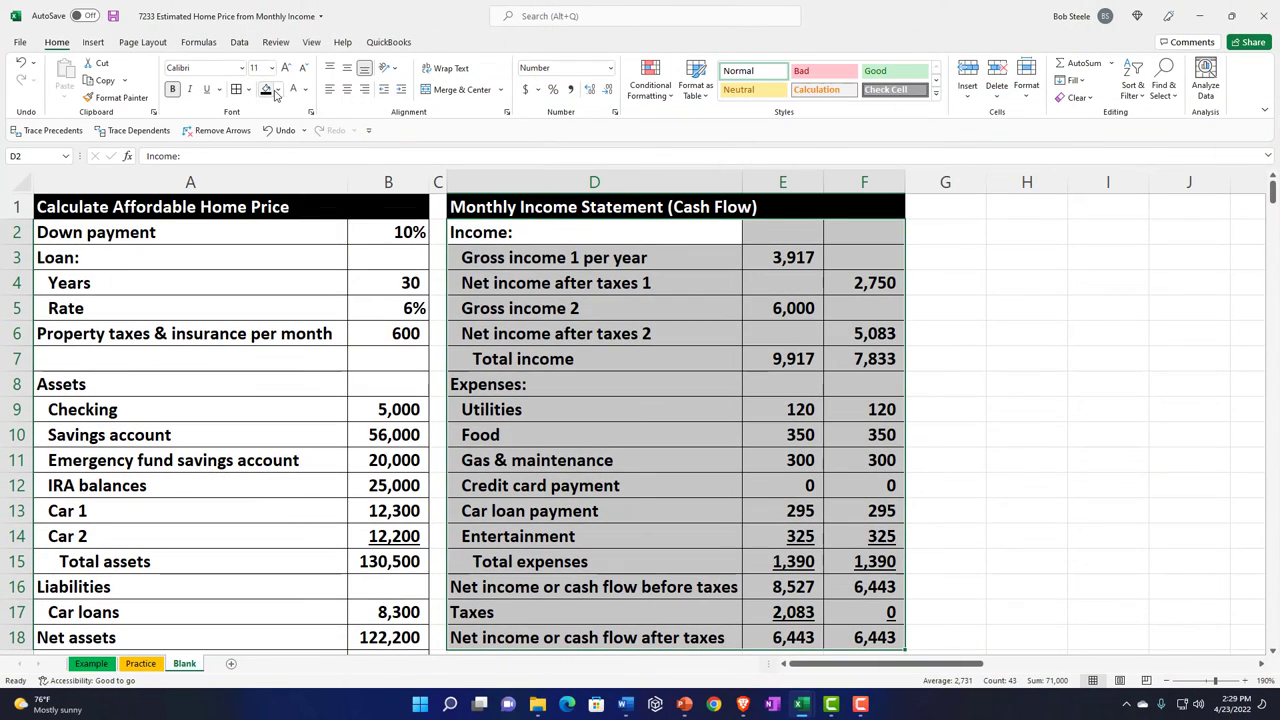
pyautogui.click(277, 90)
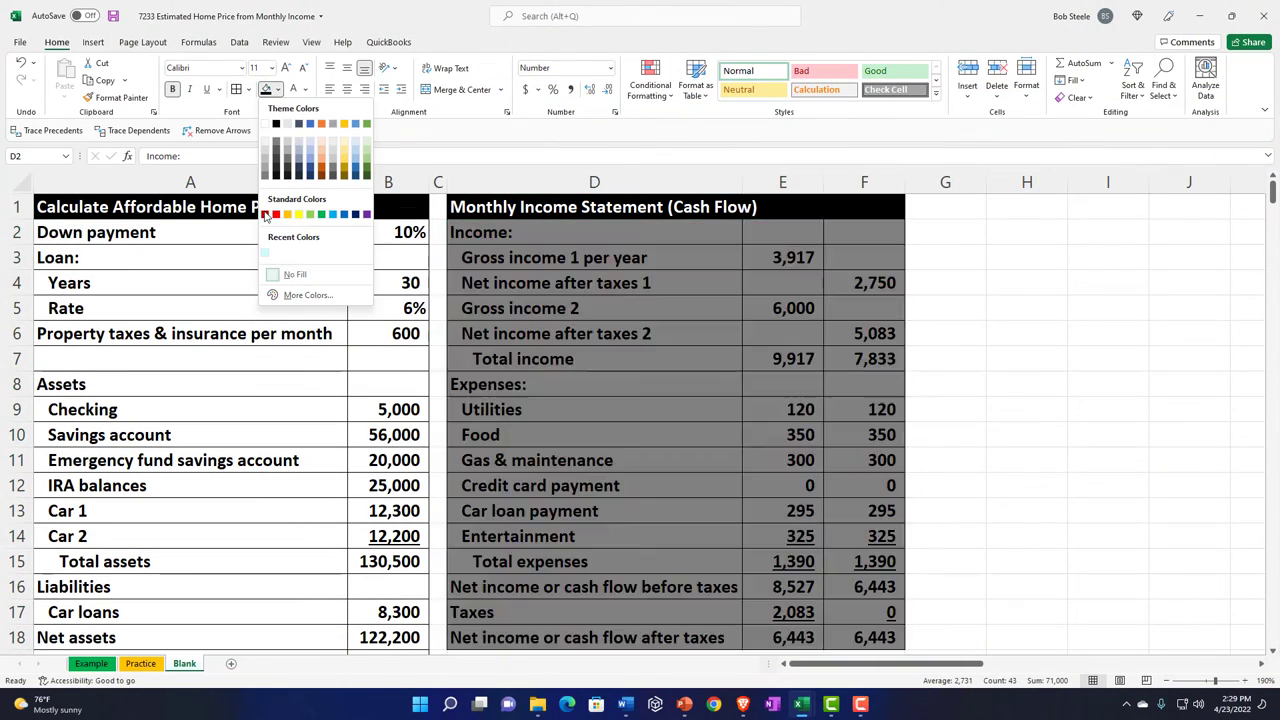
pyautogui.click(267, 254)
pyautogui.click(297, 258)
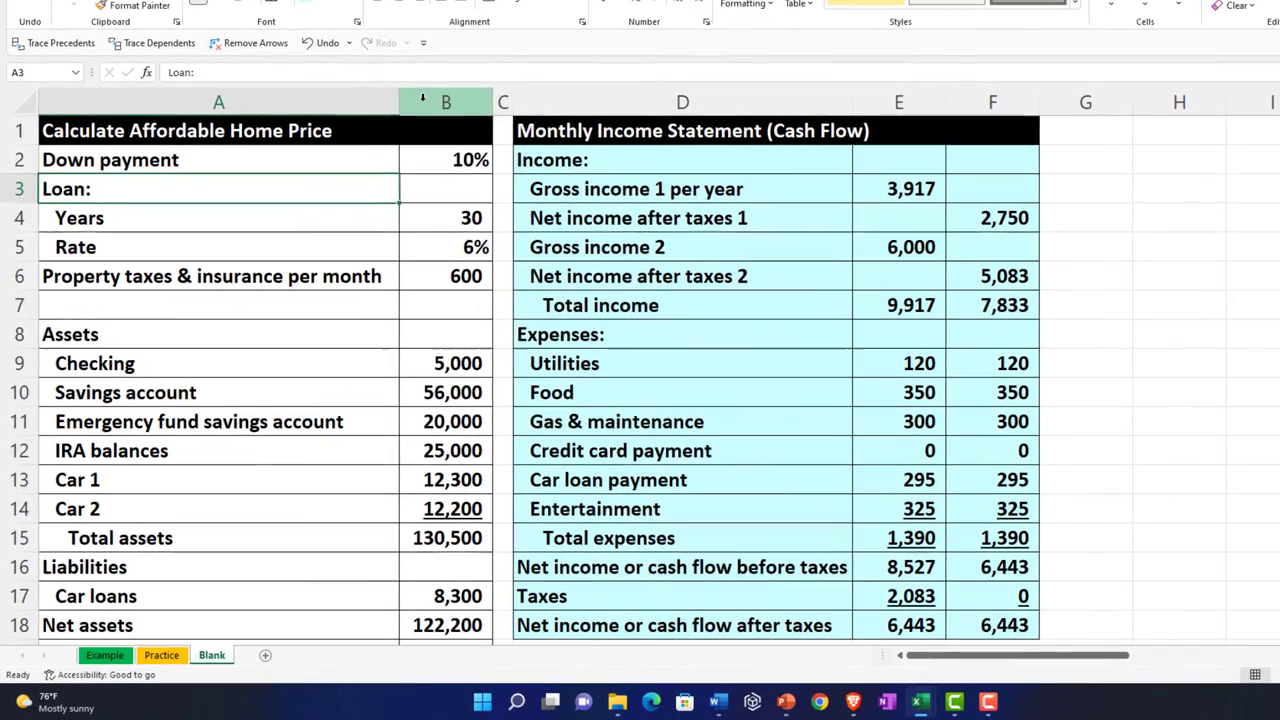
# Step: Try to unhide any hidden columns within the range from column B to column D
pyautogui.moveTo(422, 97); pyautogui.dragTo(690, 100)
pyautogui.rightClick(566, 264)
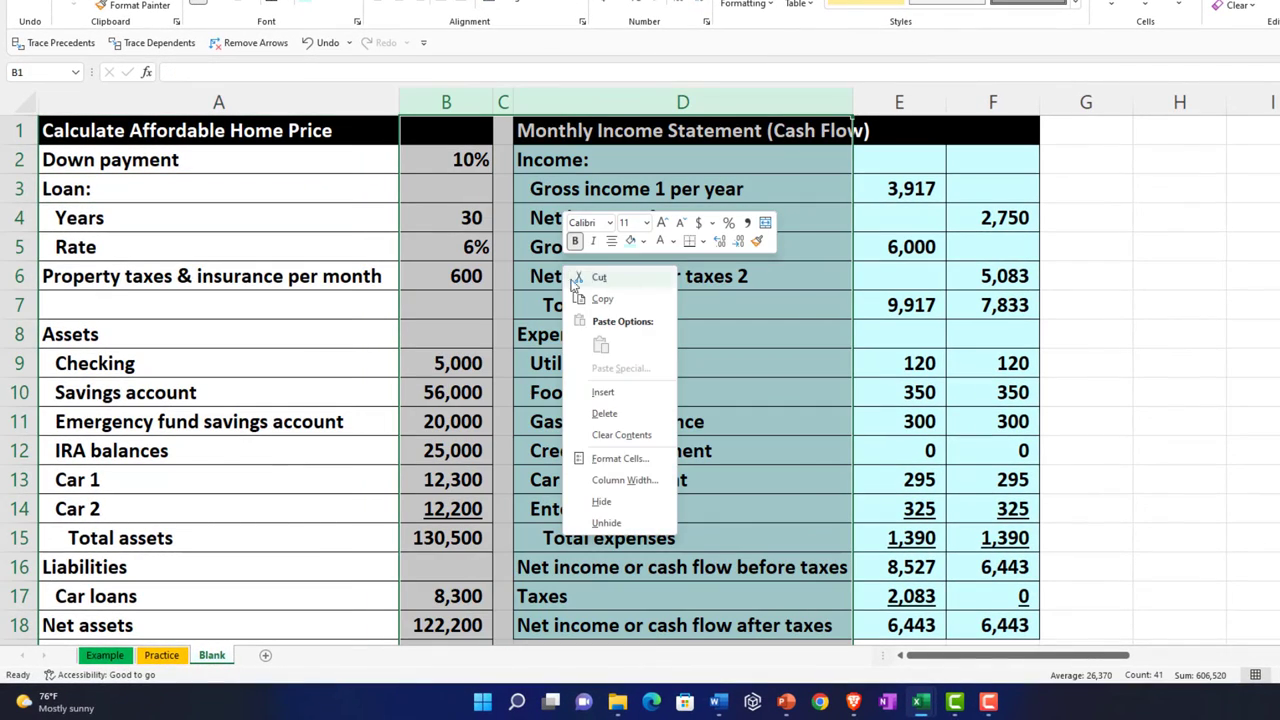
pyautogui.click(605, 523)
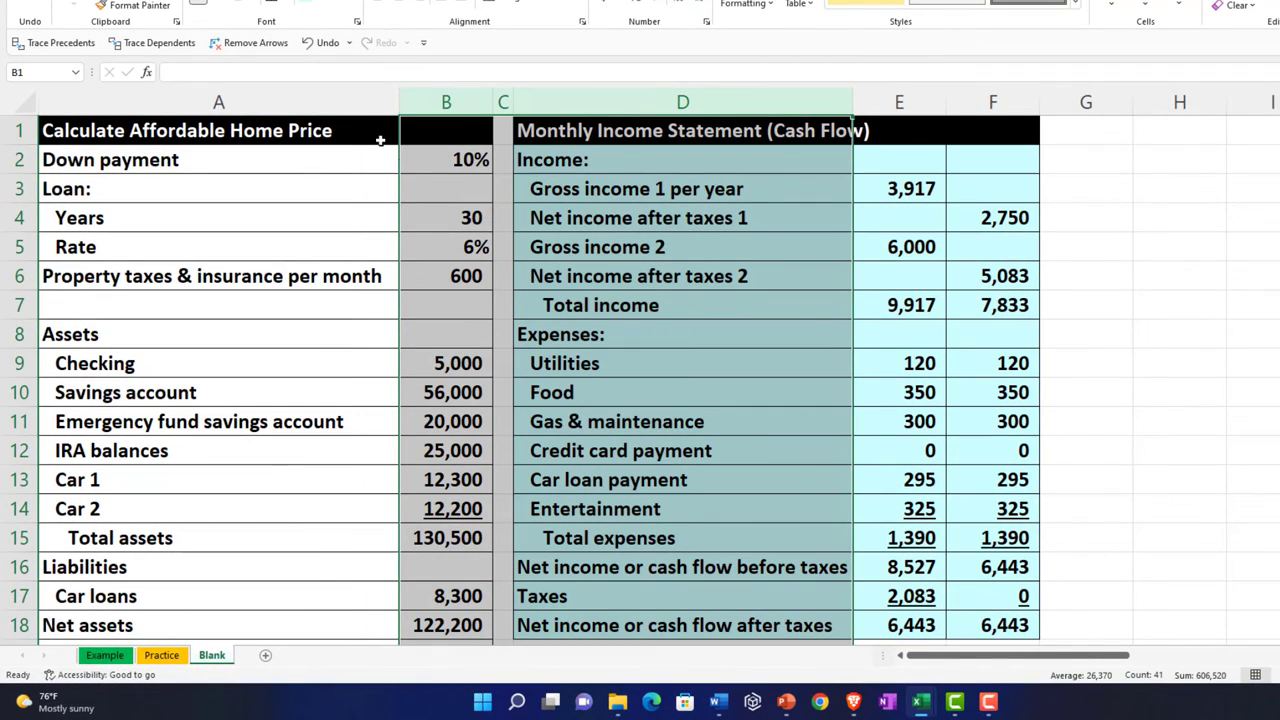
pyautogui.moveTo(380, 140); pyautogui.dragTo(1110, 630)
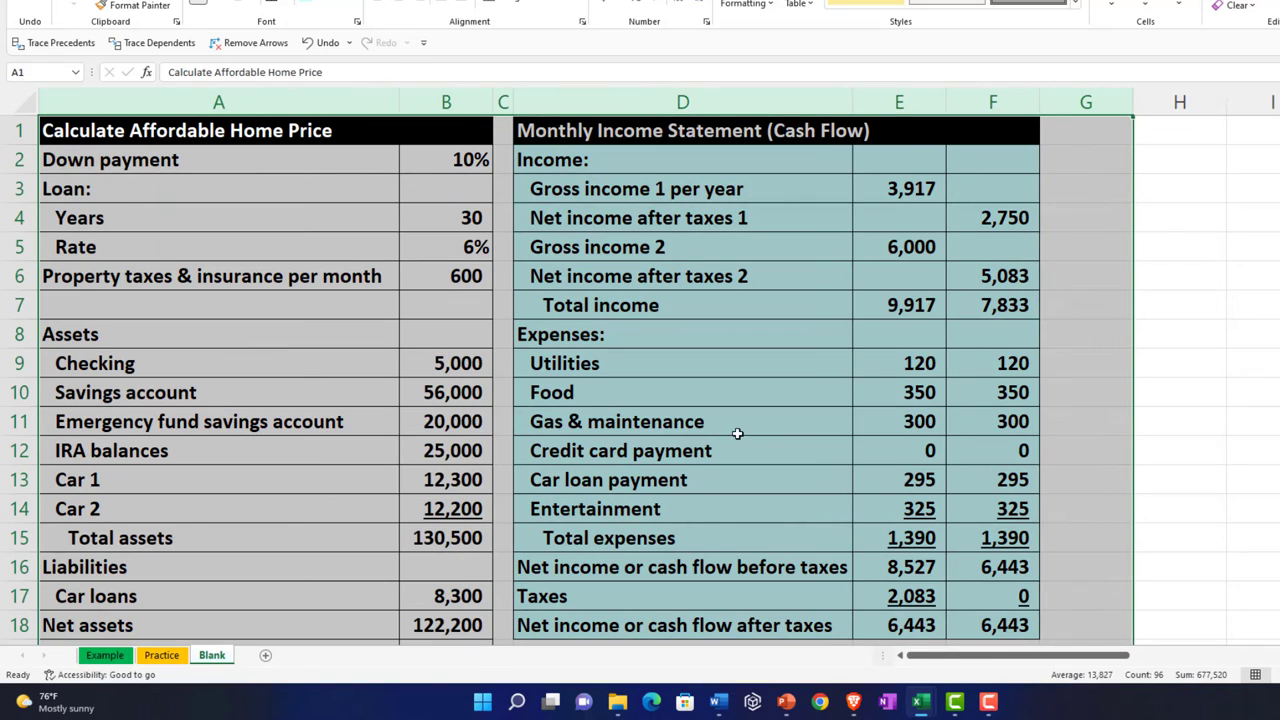
pyautogui.rightClick(738, 436)
pyautogui.click(775, 421)
pyautogui.click(733, 394)
pyautogui.scroll(-4, 732, 396)
pyautogui.scroll(4, 731, 396)
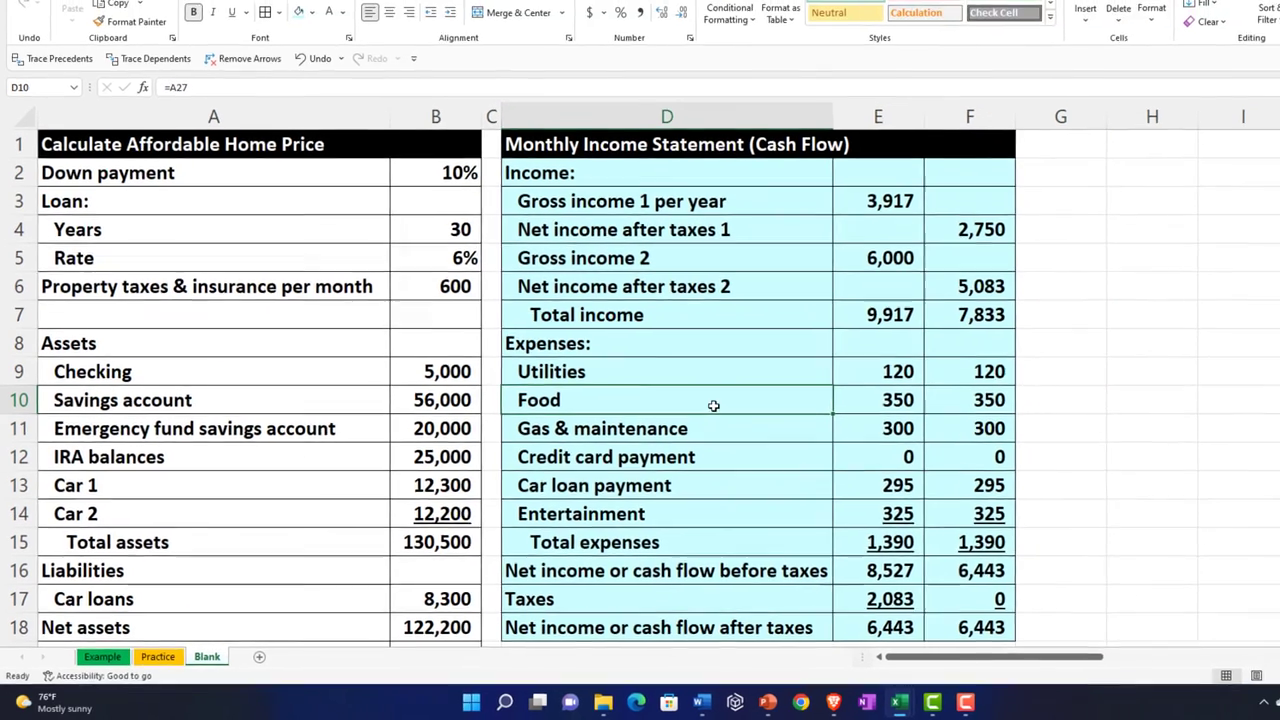